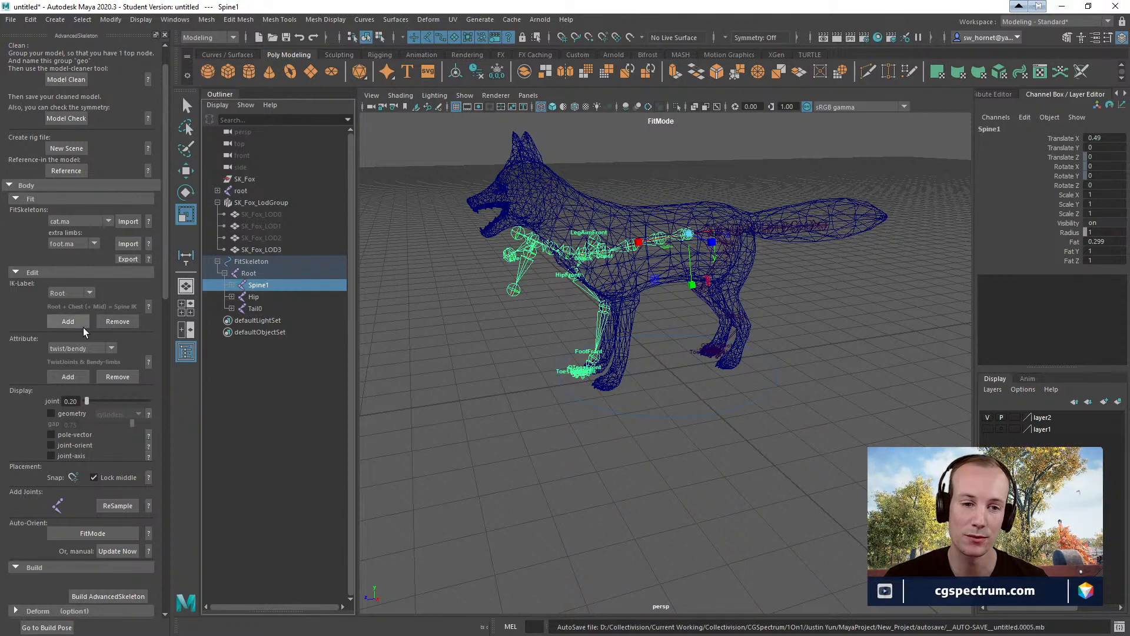
scroll(94, 357, down, 3)
scroll(100, 355, up, 4)
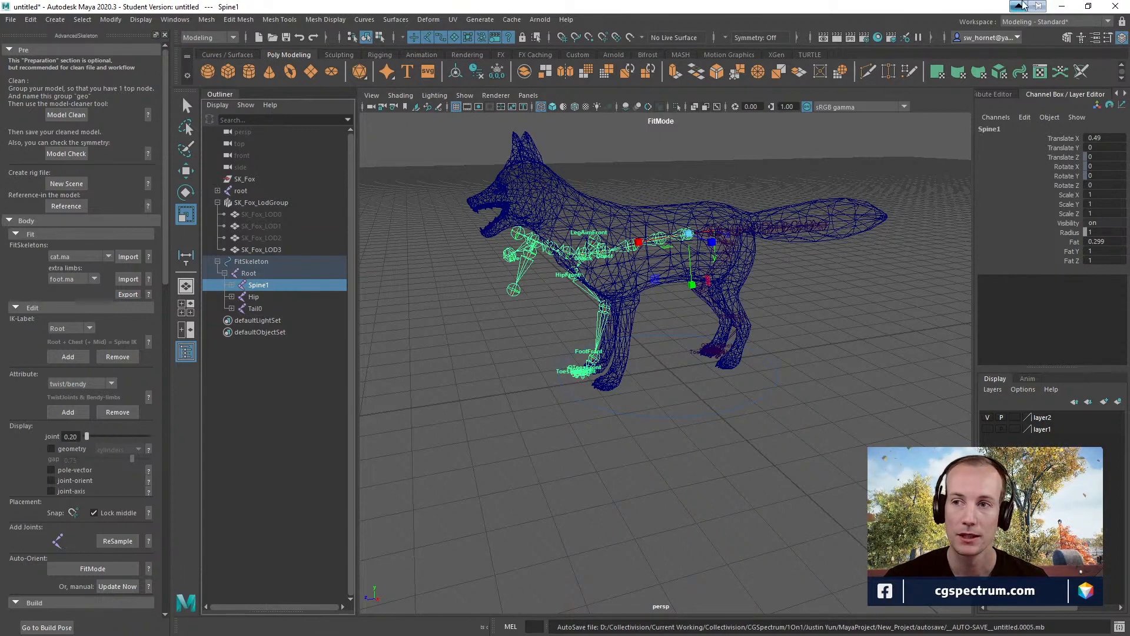
click(1115, 6)
click(614, 326)
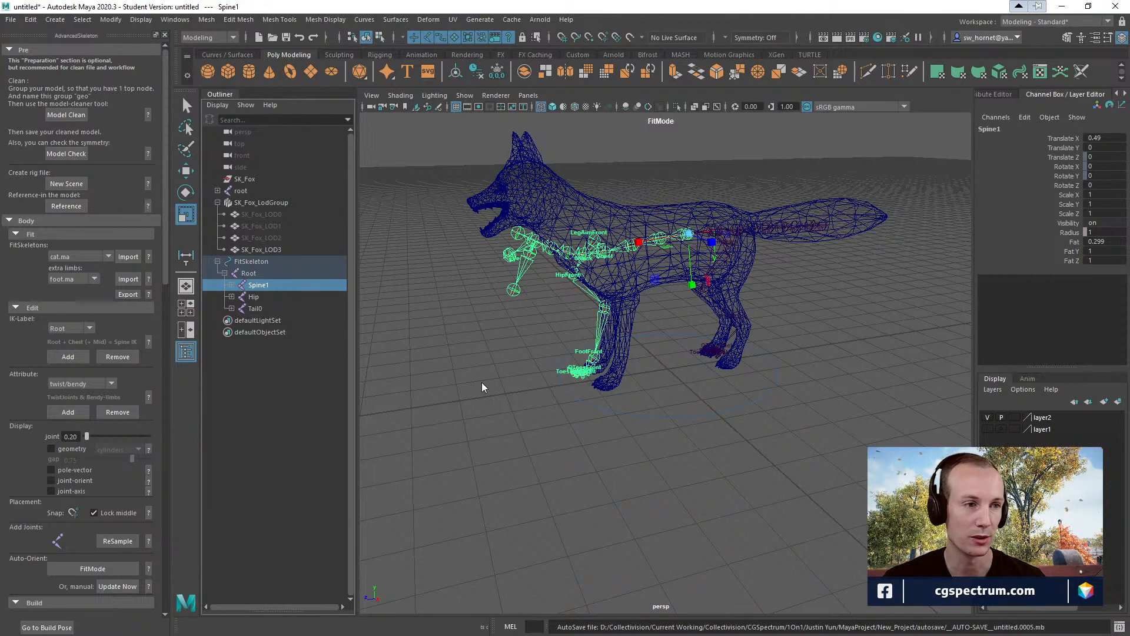
- Switch to Unreal Editor and view the contents of the Fox pack's Materials and Meshes folders
key(alt+Tab)
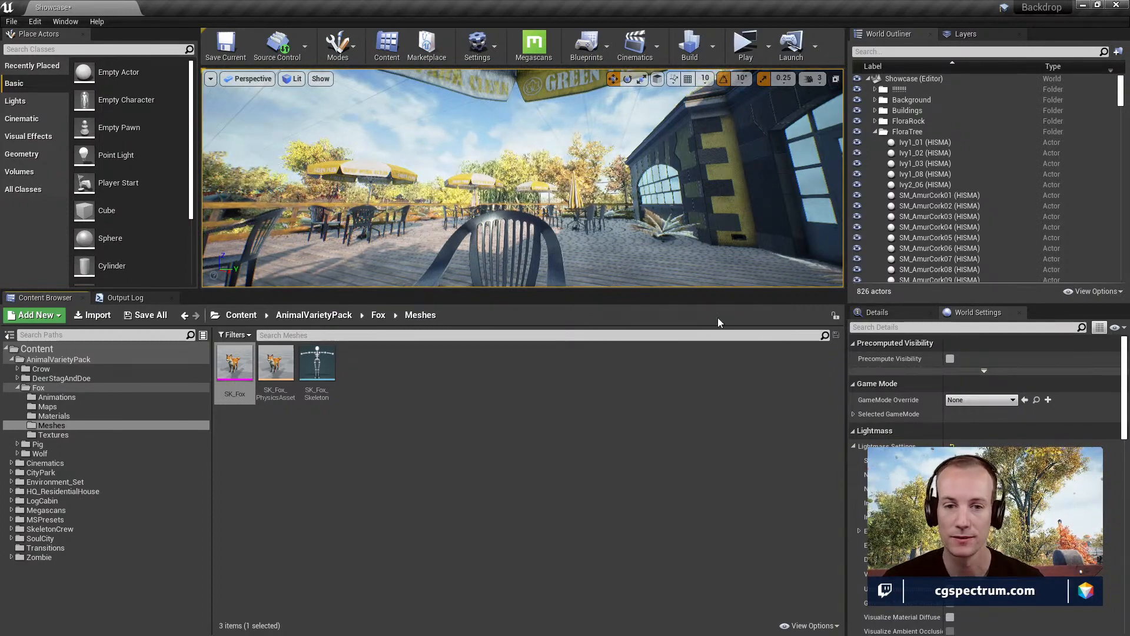
click(274, 436)
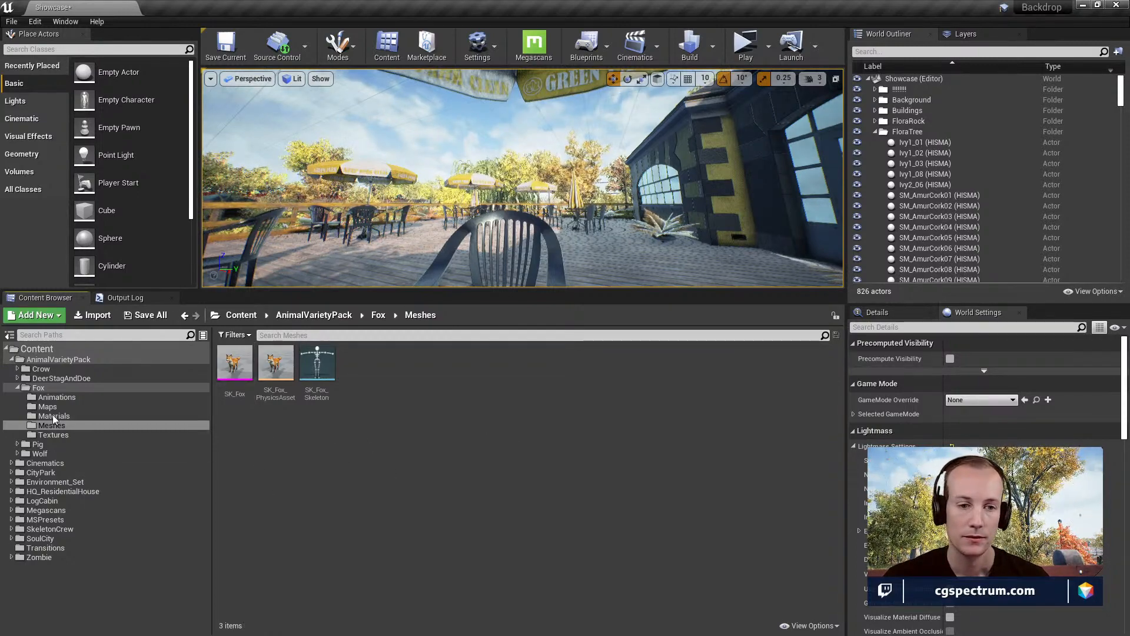
click(53, 415)
click(51, 425)
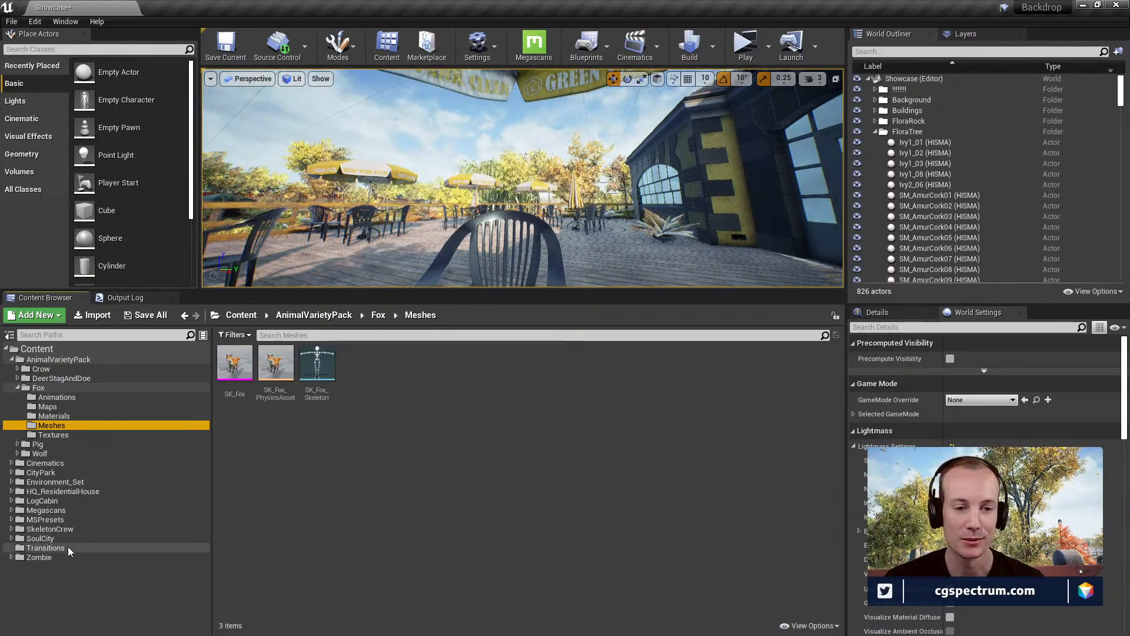
- Look through the AnimalVarietyPack, Cinematics and Fox Maps folders, then collapse the AnimalVarietyPack folder tree
click(51, 359)
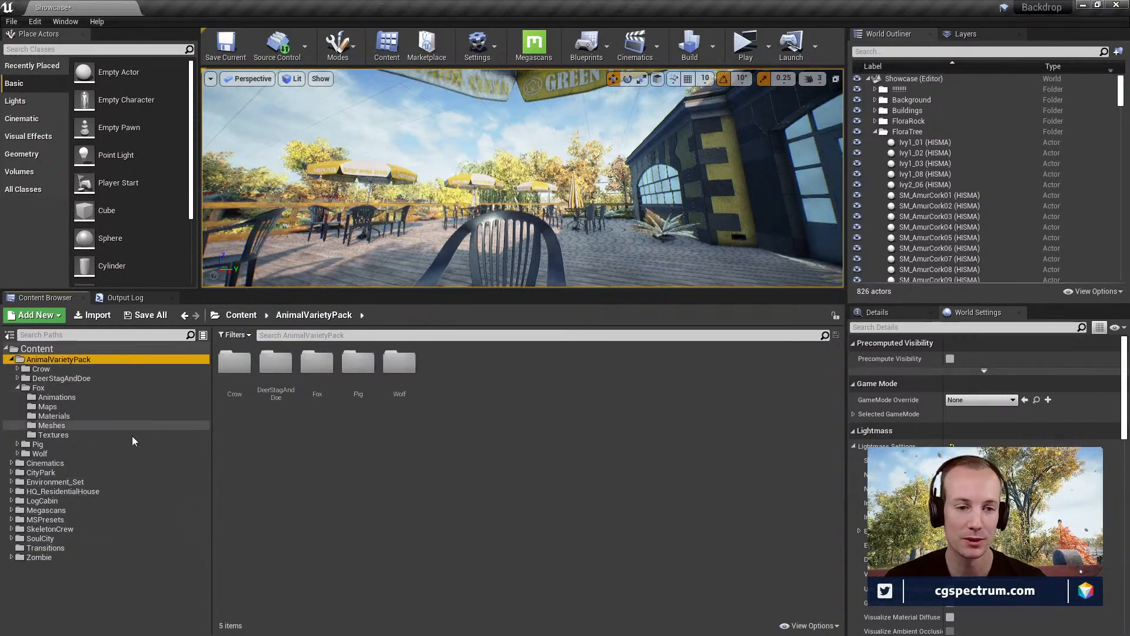
click(50, 462)
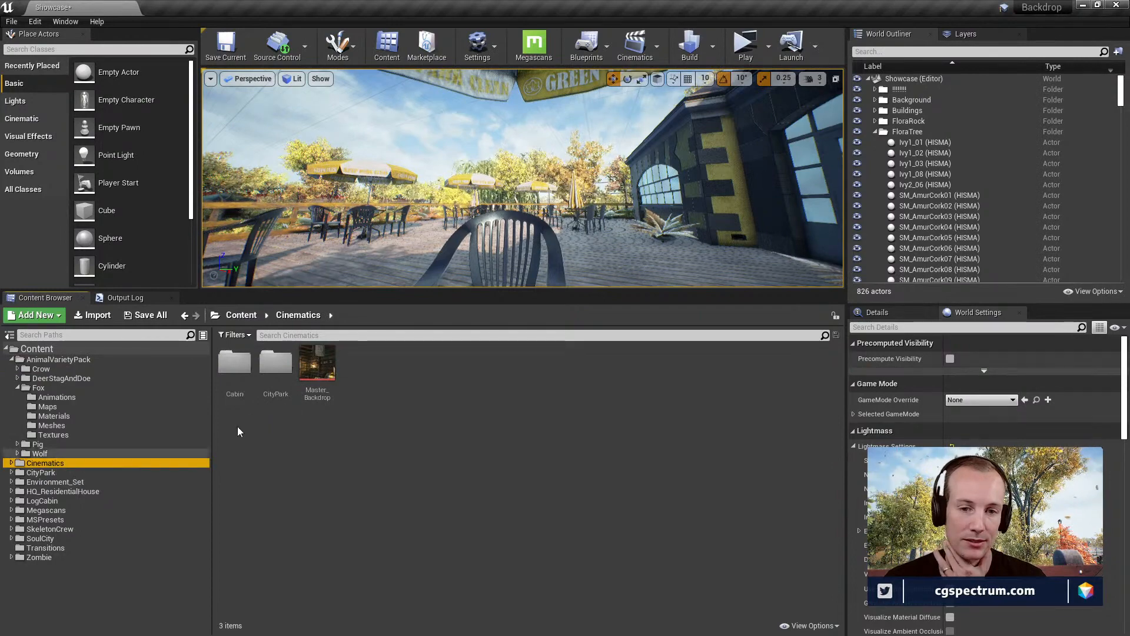
click(310, 367)
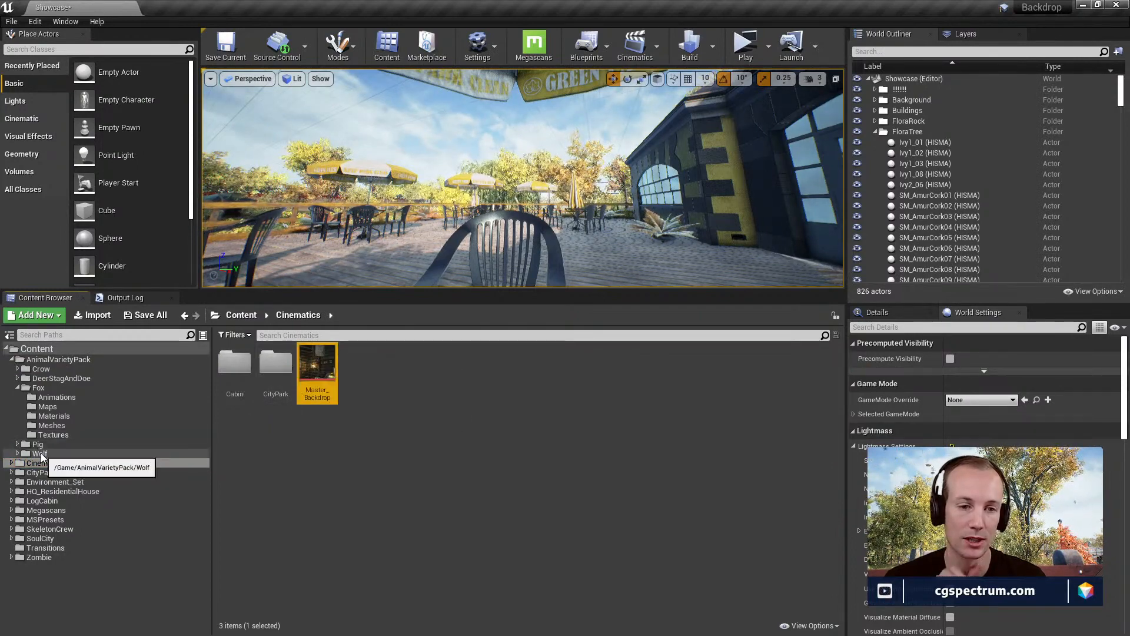
click(54, 408)
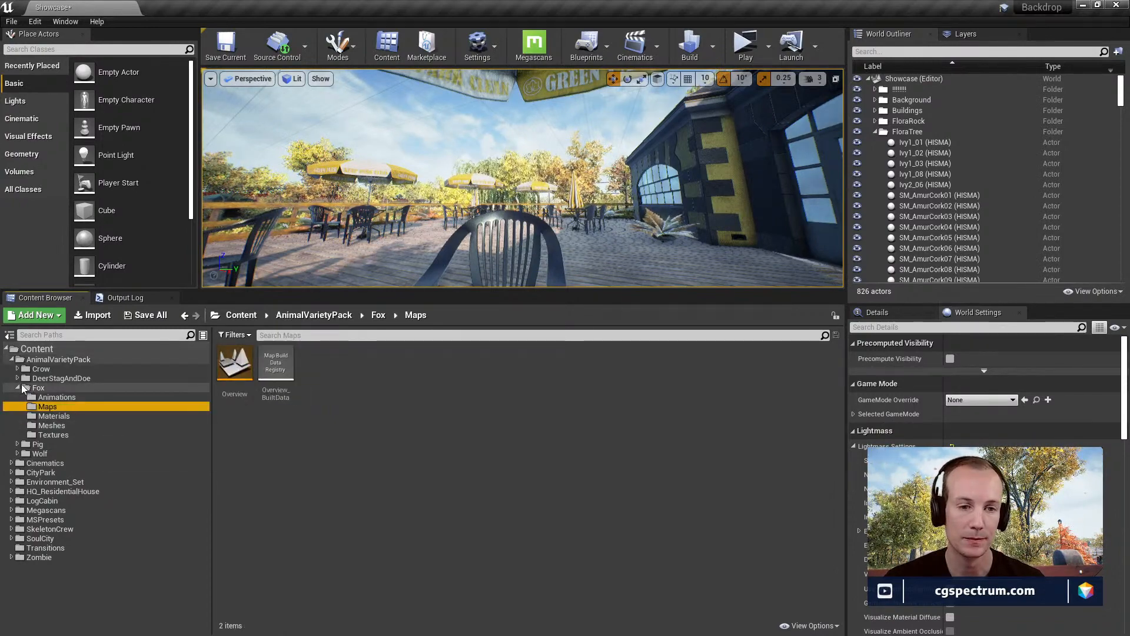
click(22, 379)
click(12, 359)
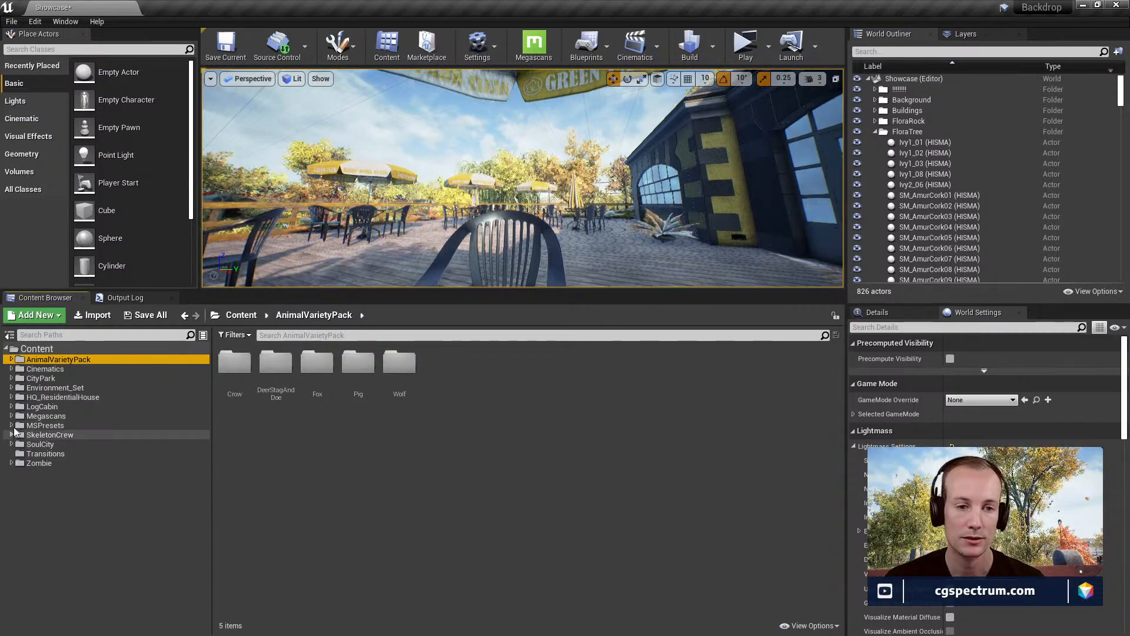
- Open Demonstration_Map from the LogCabin Maps folder, saving the modified Showcase map files
click(11, 406)
click(44, 435)
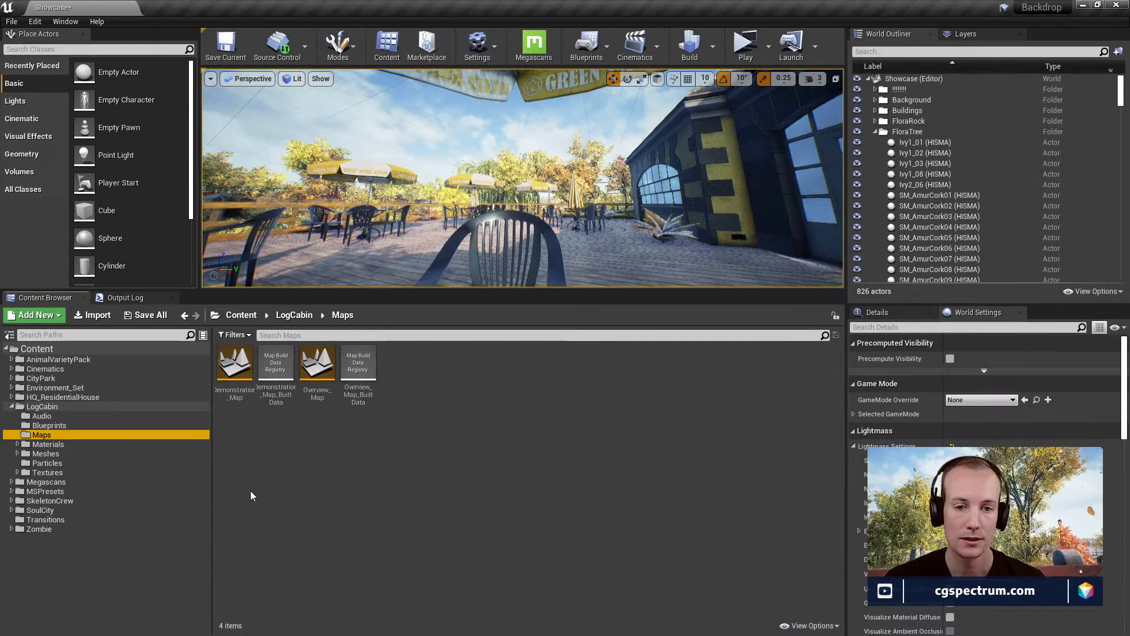
double_click(238, 376)
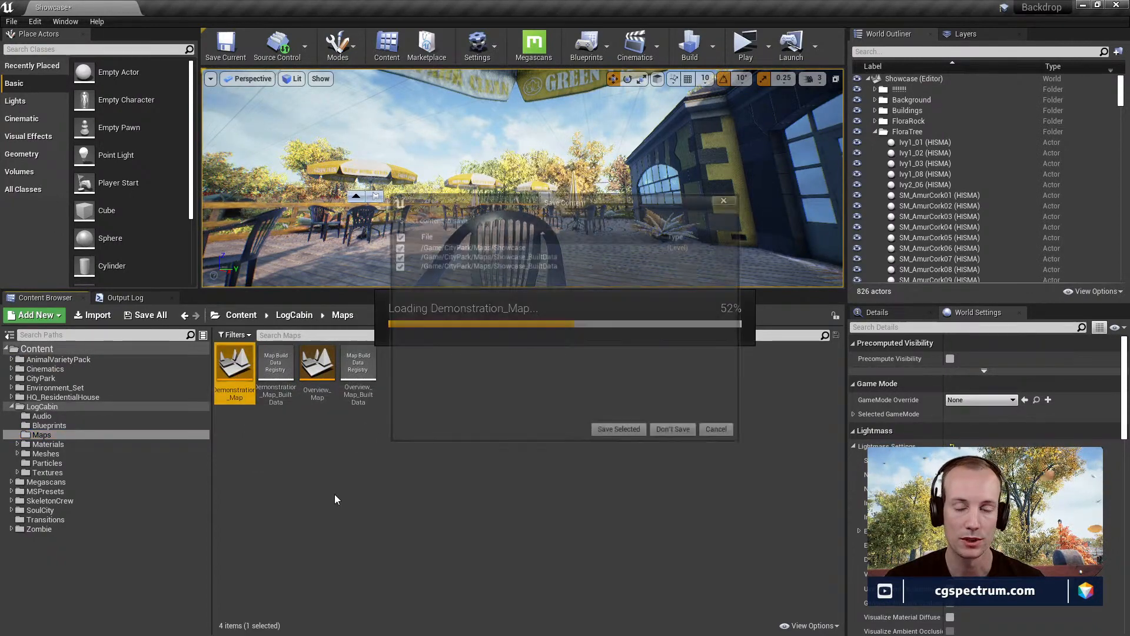
click(618, 433)
click(646, 435)
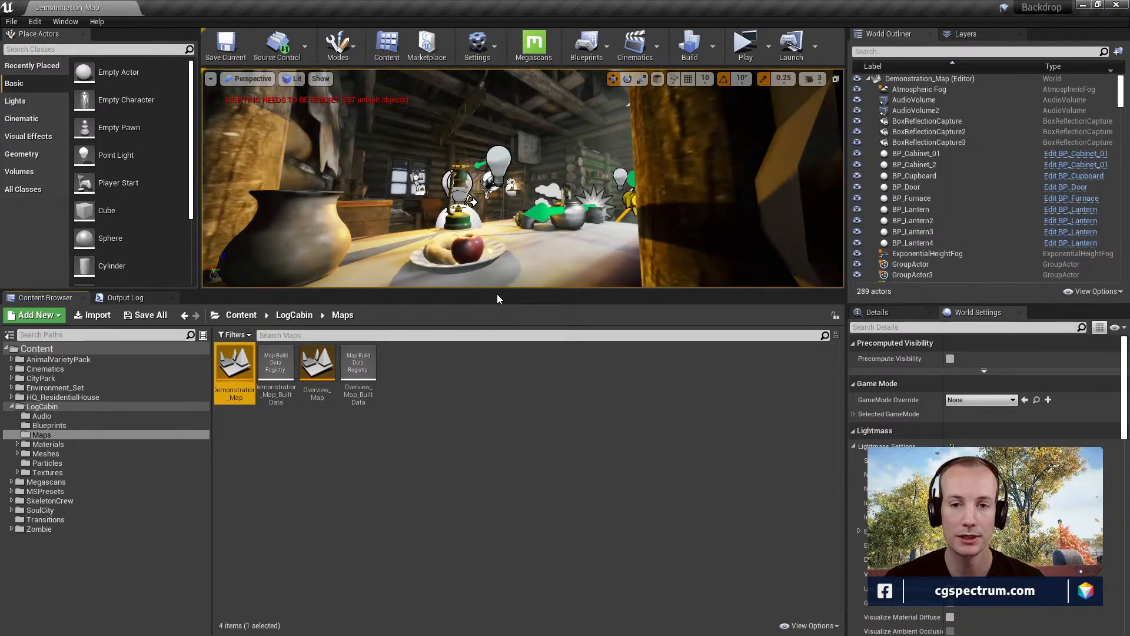
- Enlarge the level viewport and move the view in over the table inside the log cabin
drag(518, 290, 518, 462)
right_drag(511, 300, 476, 340)
key(w)
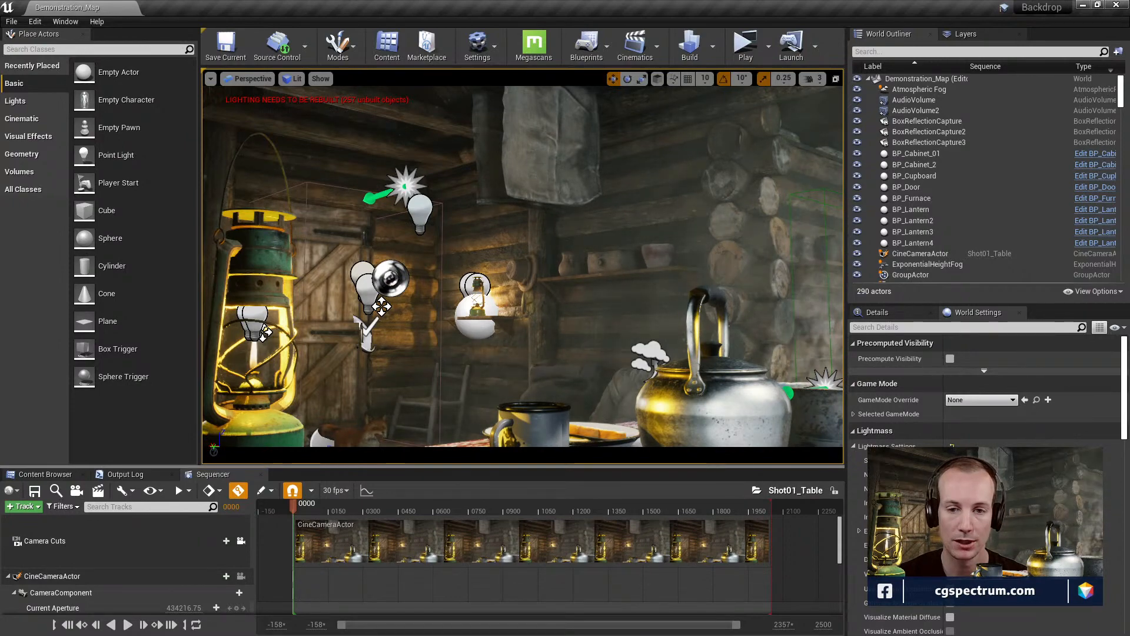
- Pilot the CineCameraActor of Shot01_Table and reframe it past the table toward the fox on the rug
click(240, 576)
right_drag(518, 332, 526, 295)
key(w)
key(a)
key(q)
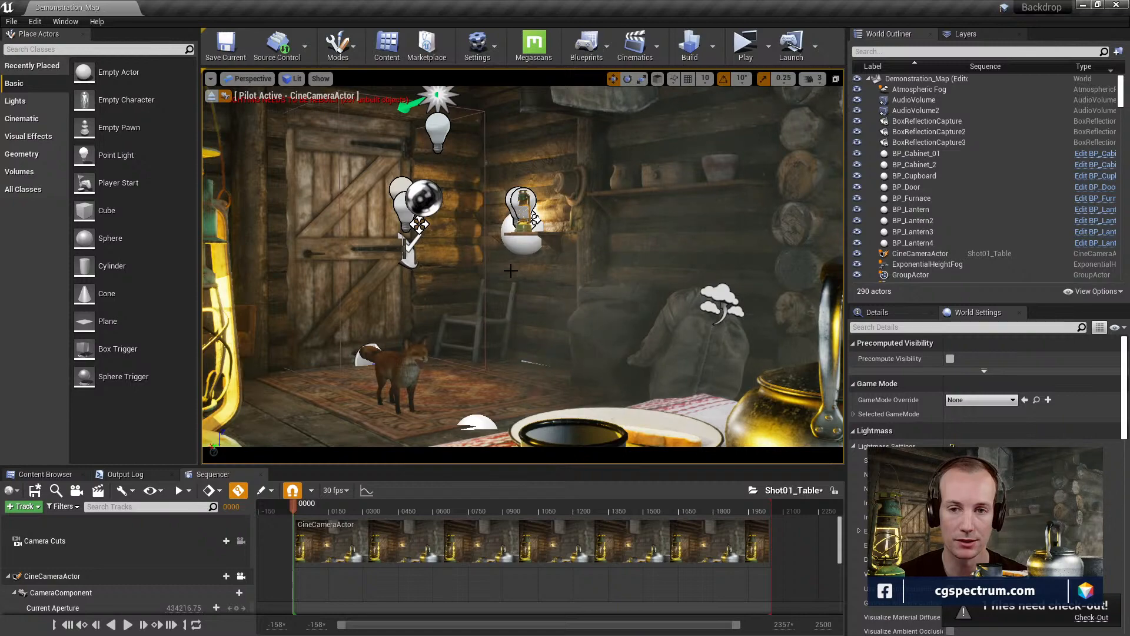
- Reposition the piloted camera to try other framings of the fox, the rug and the items on the table
right_drag(511, 271, 571, 219)
key(e)
key(s)
key(d)
key(w)
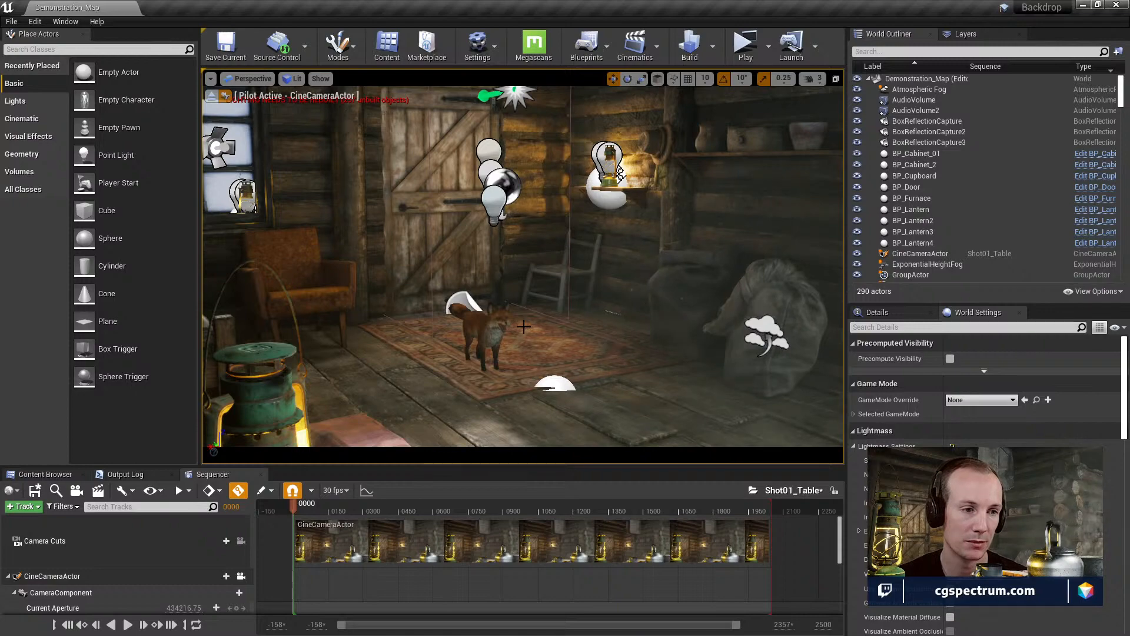
mouse_move(566, 306)
right_down()
mouse_move(610, 256)
mouse_move(606, 281)
mouse_move(565, 306)
right_up()
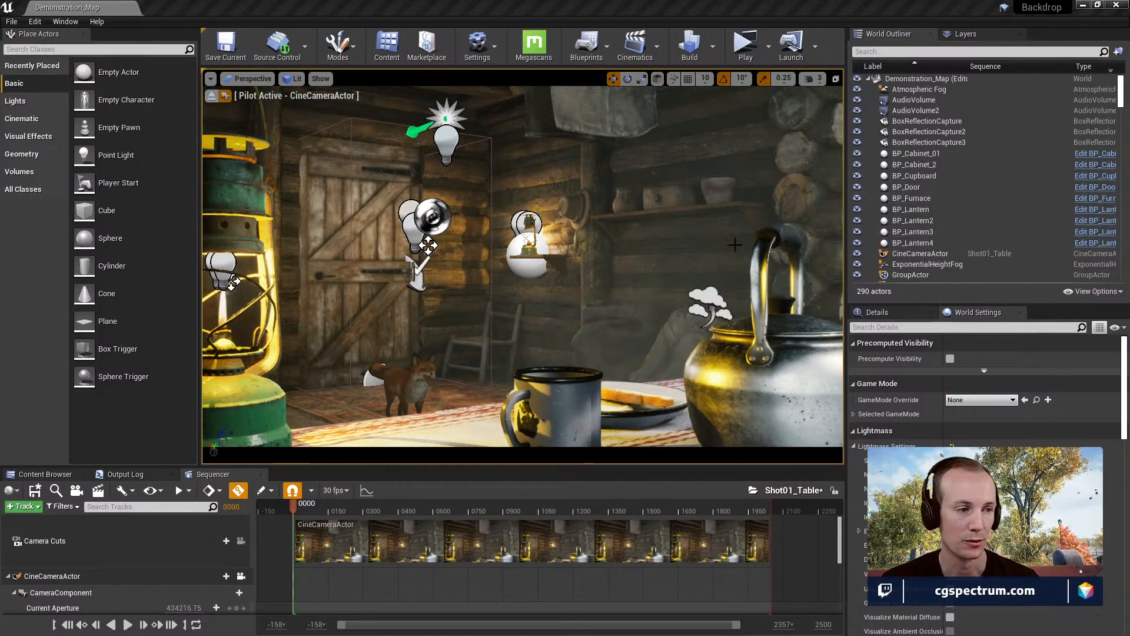
mouse_move(643, 204)
right_down()
mouse_move(642, 259)
mouse_move(641, 202)
right_up()
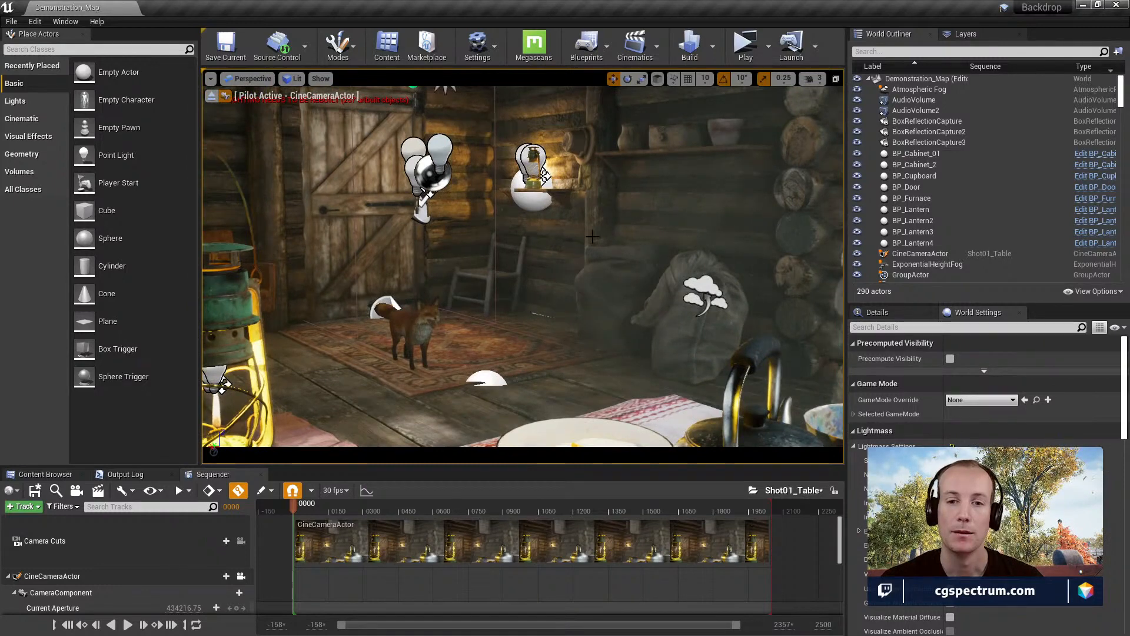
- Select SM_GodrayCone_02 and fly the piloted camera out of the room to the cabin's snowy porch
click(425, 312)
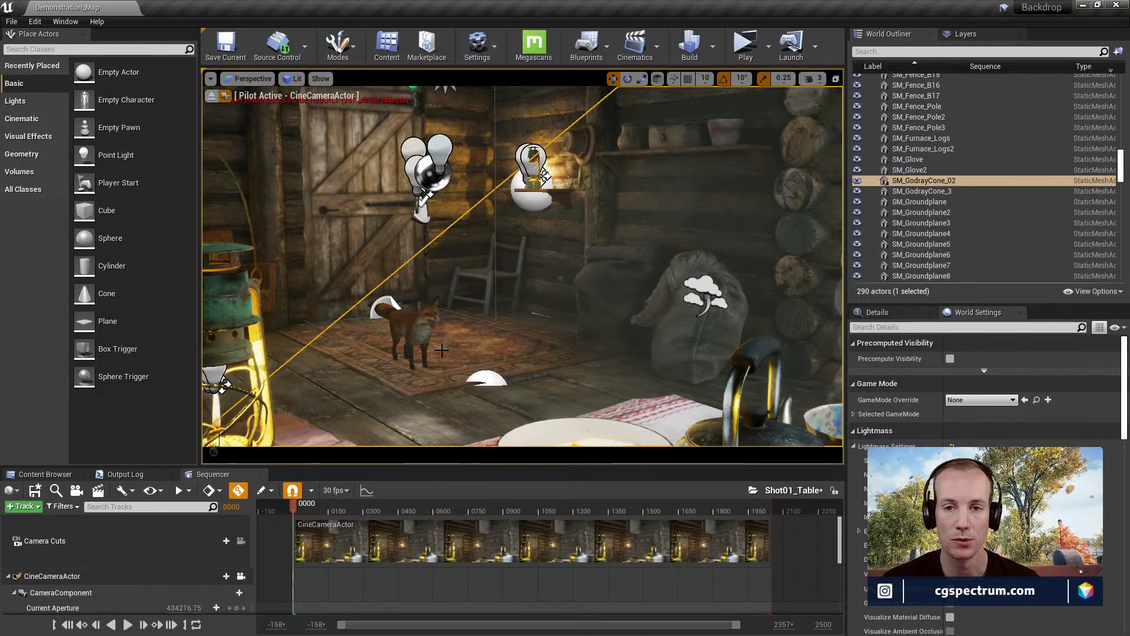
right_drag(442, 350, 529, 353)
key(a)
key(s)
key(w)
key(s)
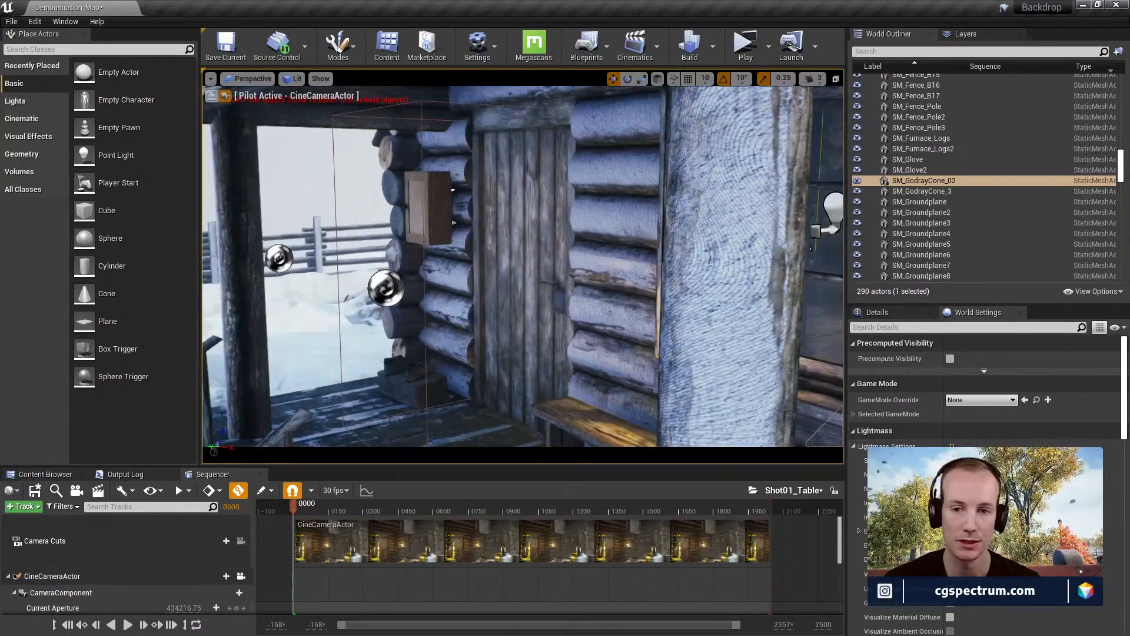
- Bring the piloted camera back inside and frame the fox on the rug with the orange armchair and door
key(d)
mouse_move(530, 353)
right_down()
mouse_move(665, 356)
mouse_move(453, 350)
mouse_move(512, 368)
mouse_move(476, 368)
mouse_move(530, 362)
mouse_move(459, 368)
mouse_move(453, 397)
mouse_move(412, 397)
mouse_move(488, 336)
mouse_move(482, 344)
mouse_move(574, 383)
mouse_move(613, 368)
mouse_move(489, 318)
mouse_move(471, 335)
mouse_move(539, 359)
right_up()
key(w)
key(s)
key(s)
key(w)
key(s)
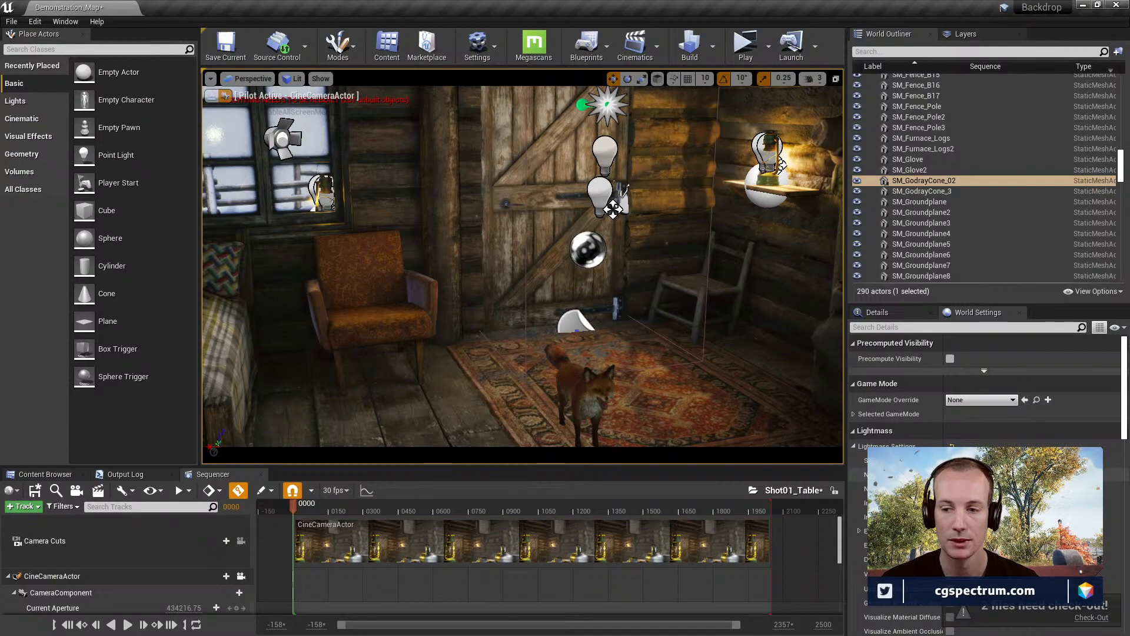
- Close the Shot01_Table sequence and return to browsing the project's content
click(1099, 5)
drag(517, 139, 689, 3)
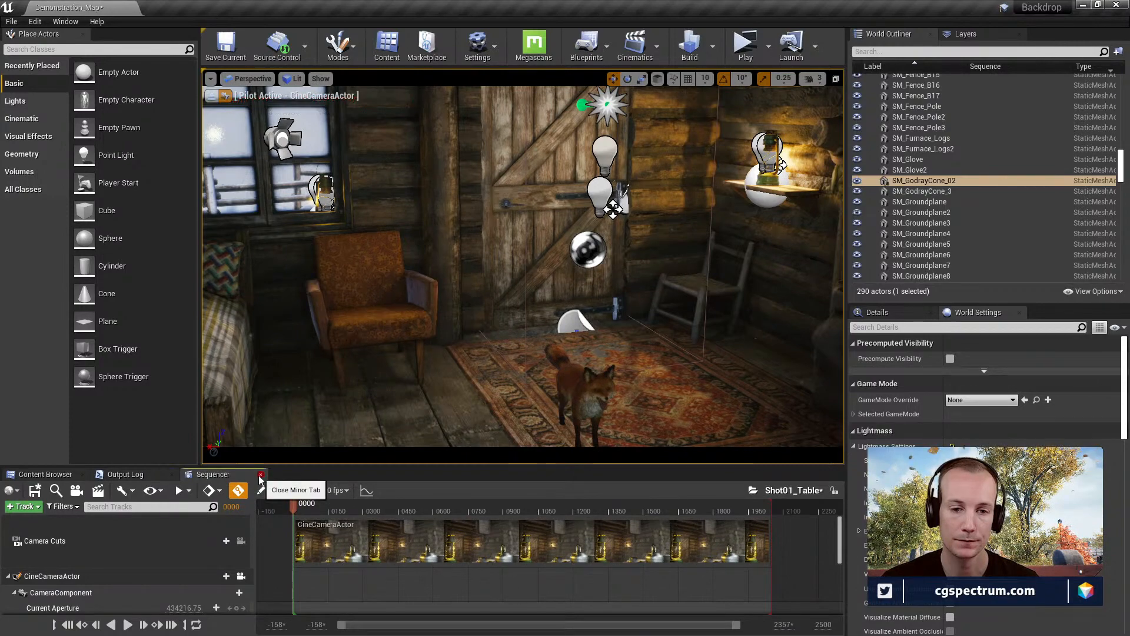
click(261, 474)
click(50, 474)
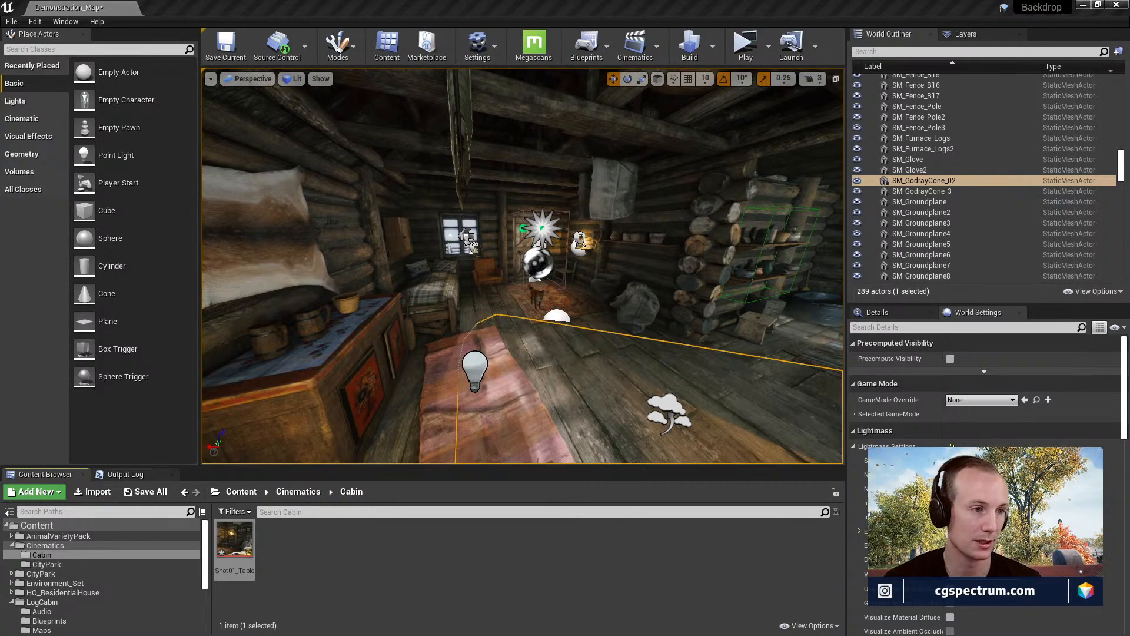
- Bring the Slack window into view and read the thread about Universal Scene Description in Maya and Unreal
drag(0, 5, 672, 68)
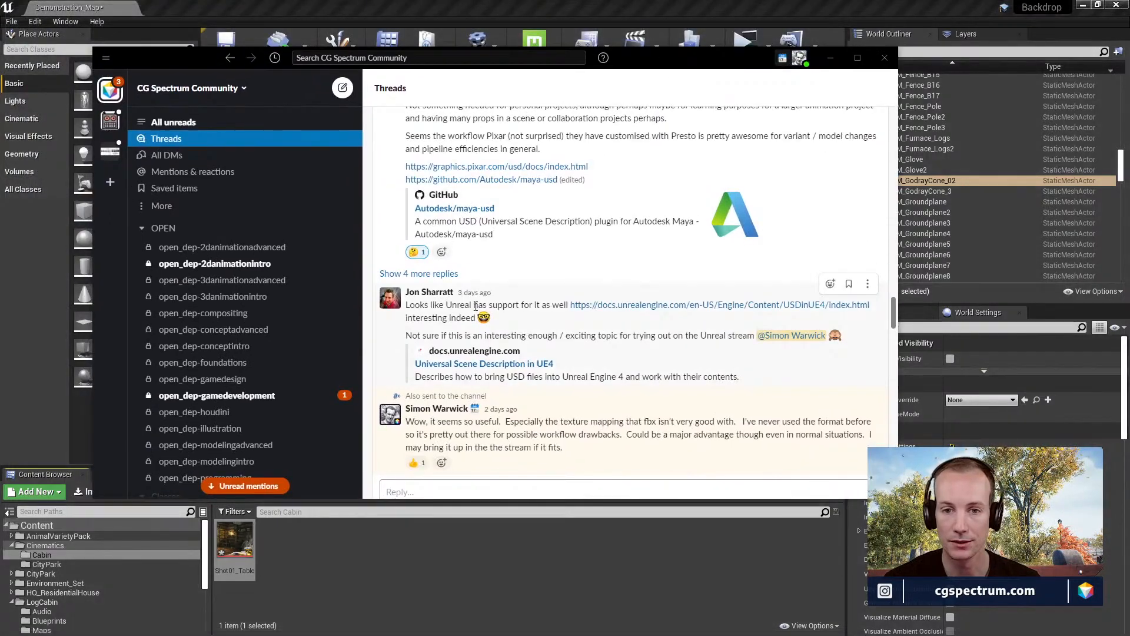
scroll(535, 289, up, 3)
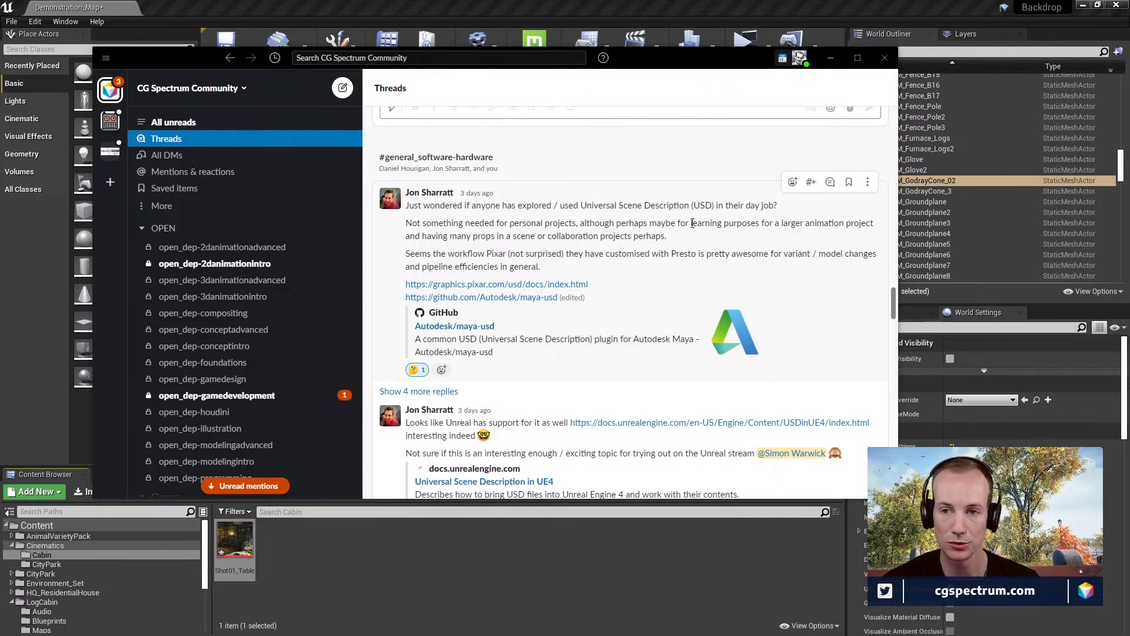
scroll(529, 295, down, 1)
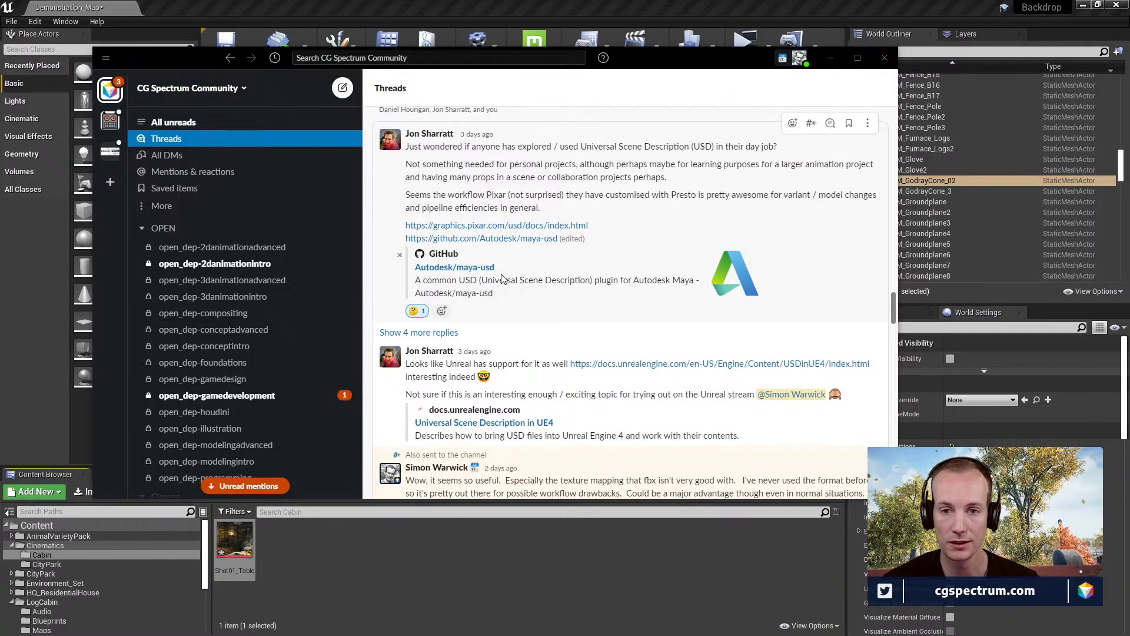
scroll(532, 294, down, 2)
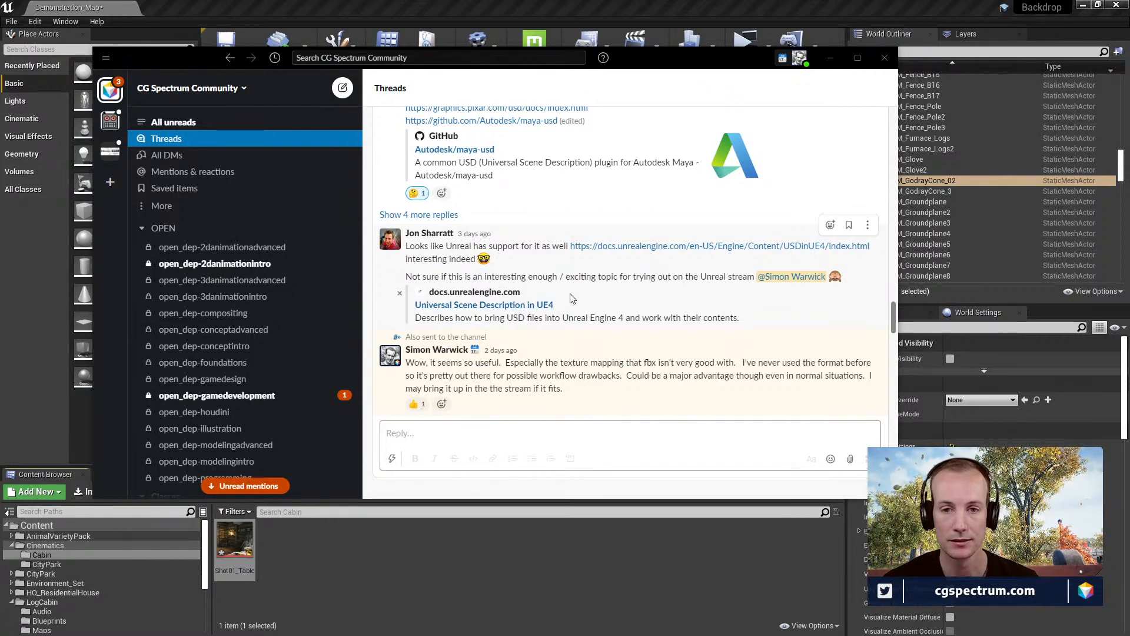
scroll(570, 298, up, 4)
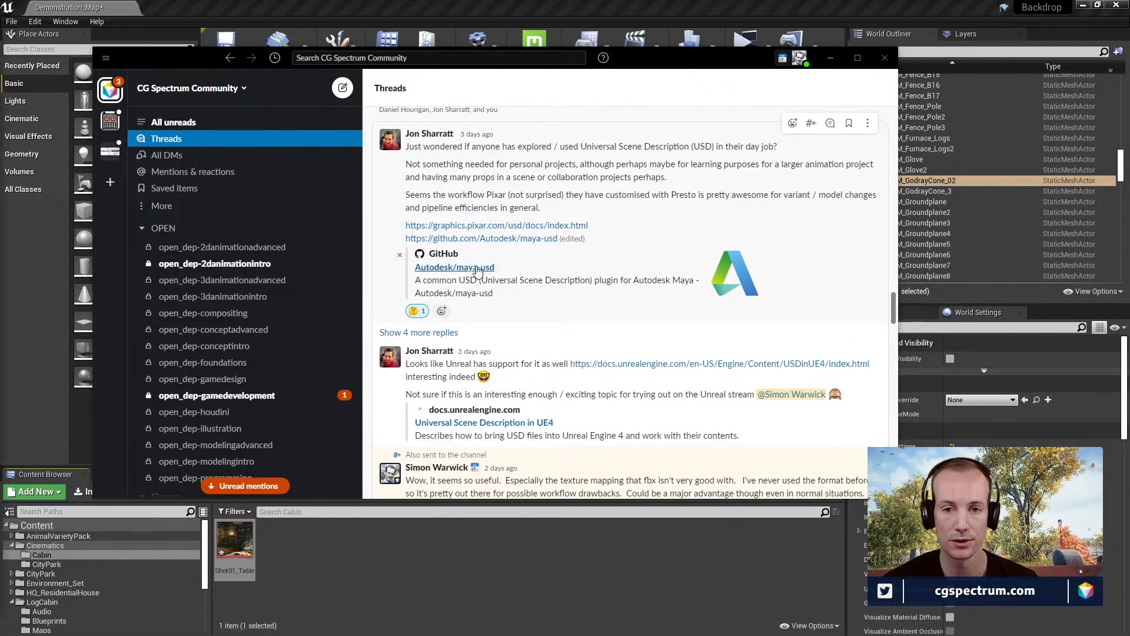
- Open the linked Autodesk/maya-usd GitHub page in the browser and read through its file list and README
click(476, 268)
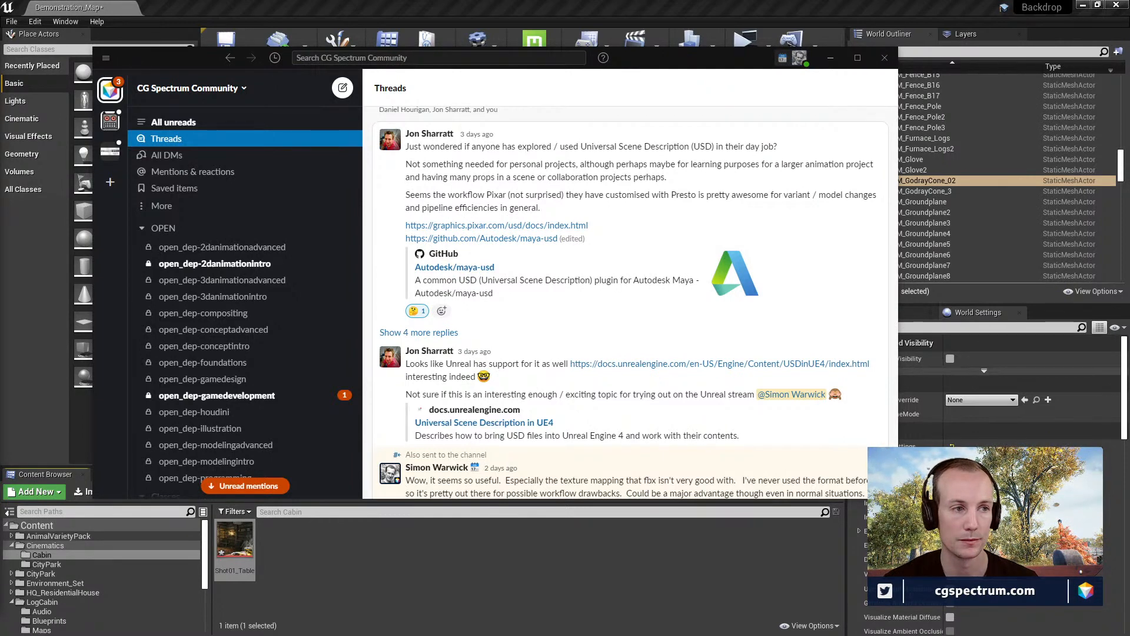
drag(0, 127, 635, 35)
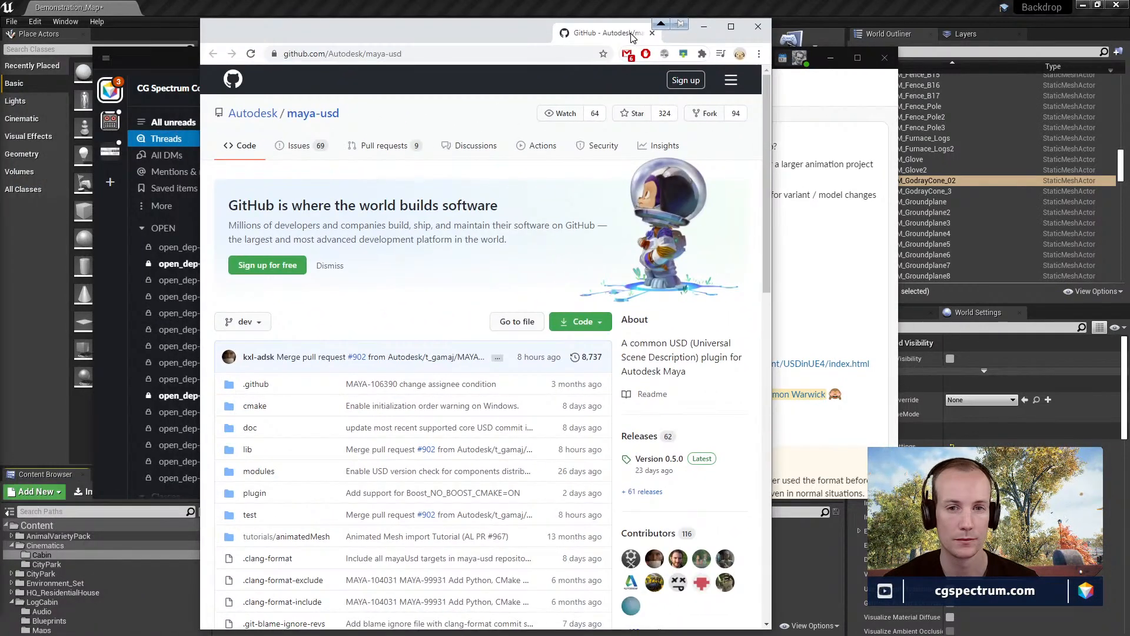
scroll(506, 304, down, 1)
scroll(497, 297, up, 1)
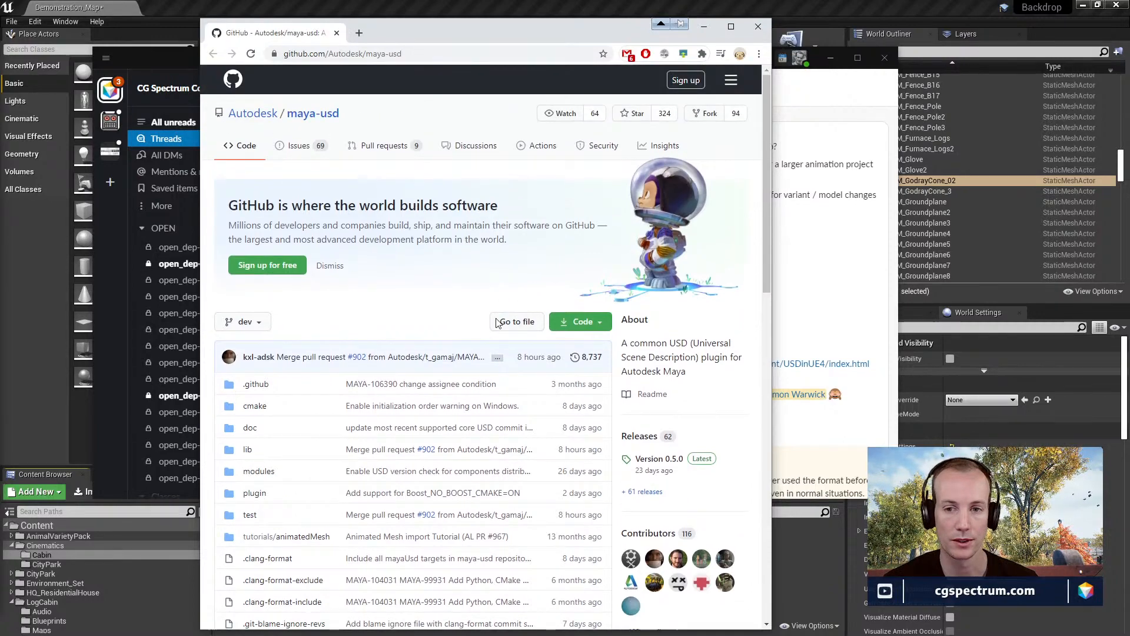
scroll(477, 357, down, 5)
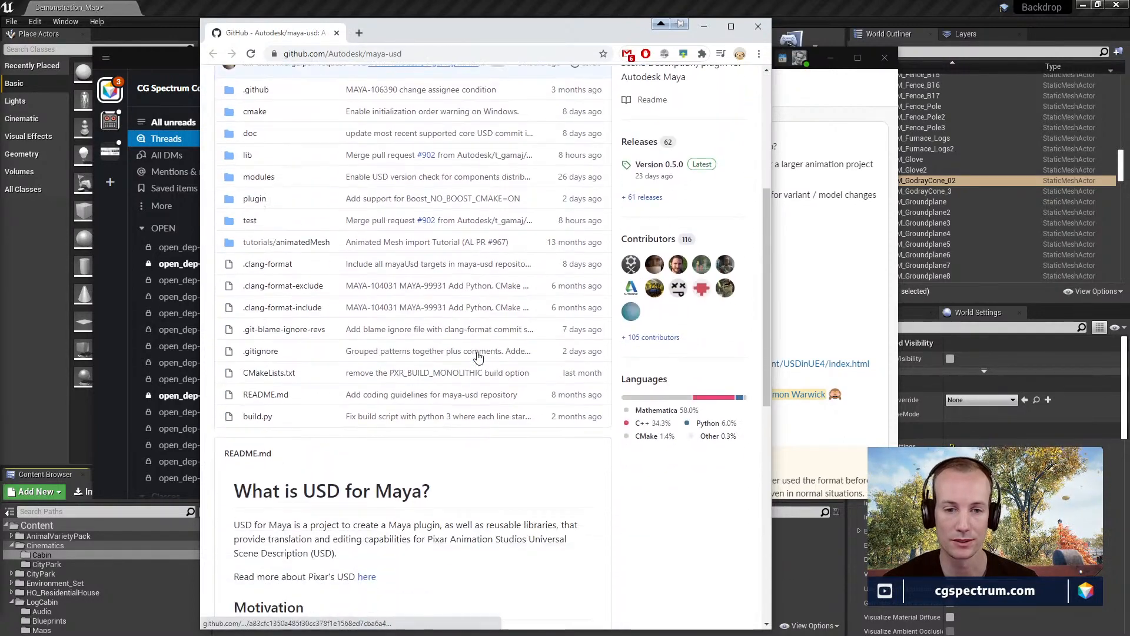
scroll(478, 357, down, 5)
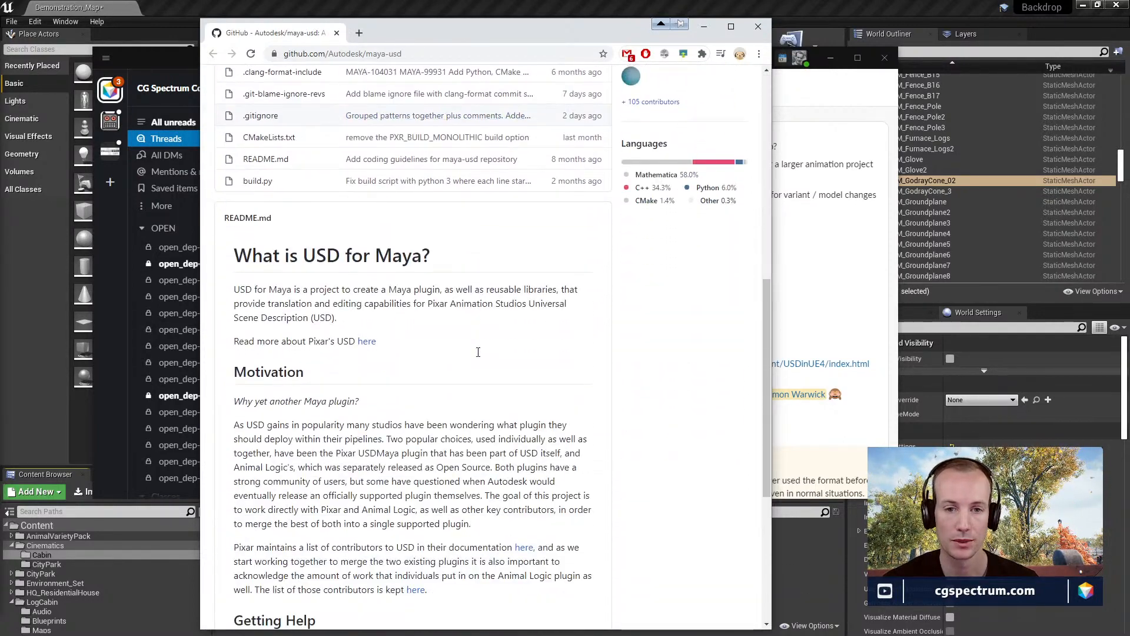
scroll(478, 357, down, 3)
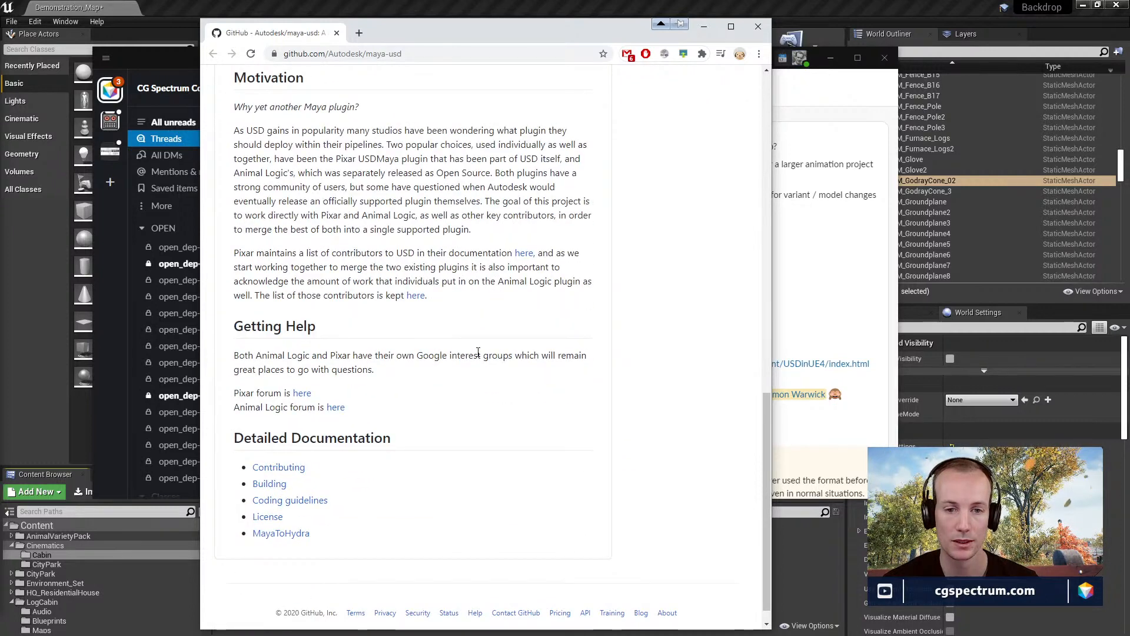
scroll(478, 353, up, 6)
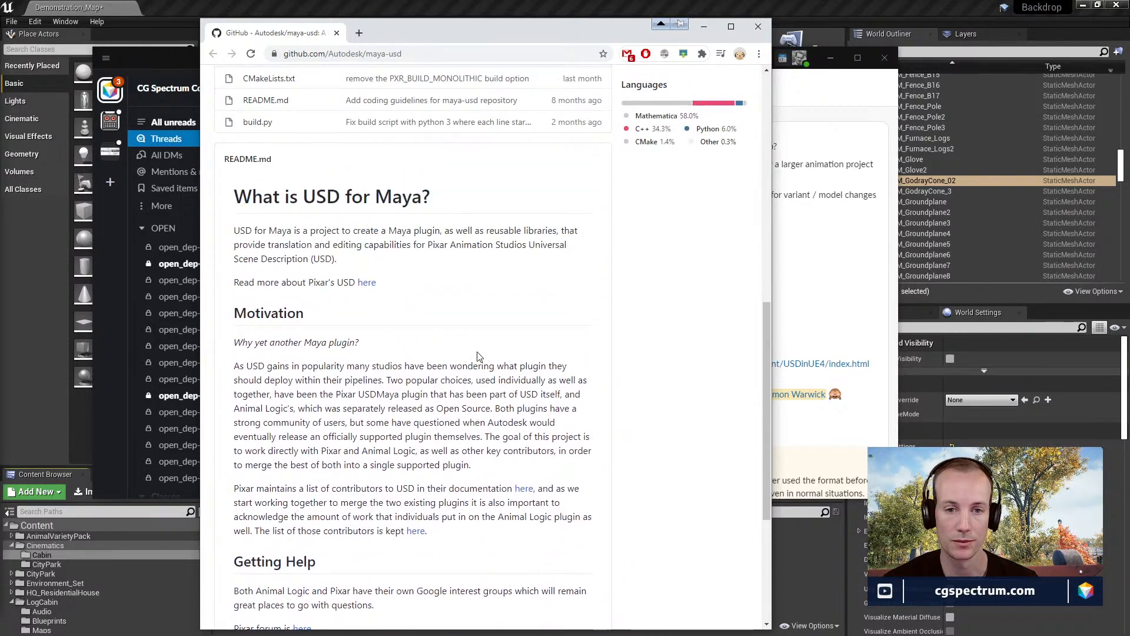
- Review the maya-usd repository's file list and the README's Motivation, Getting Help and Detailed Documentation sections
scroll(478, 353, up, 5)
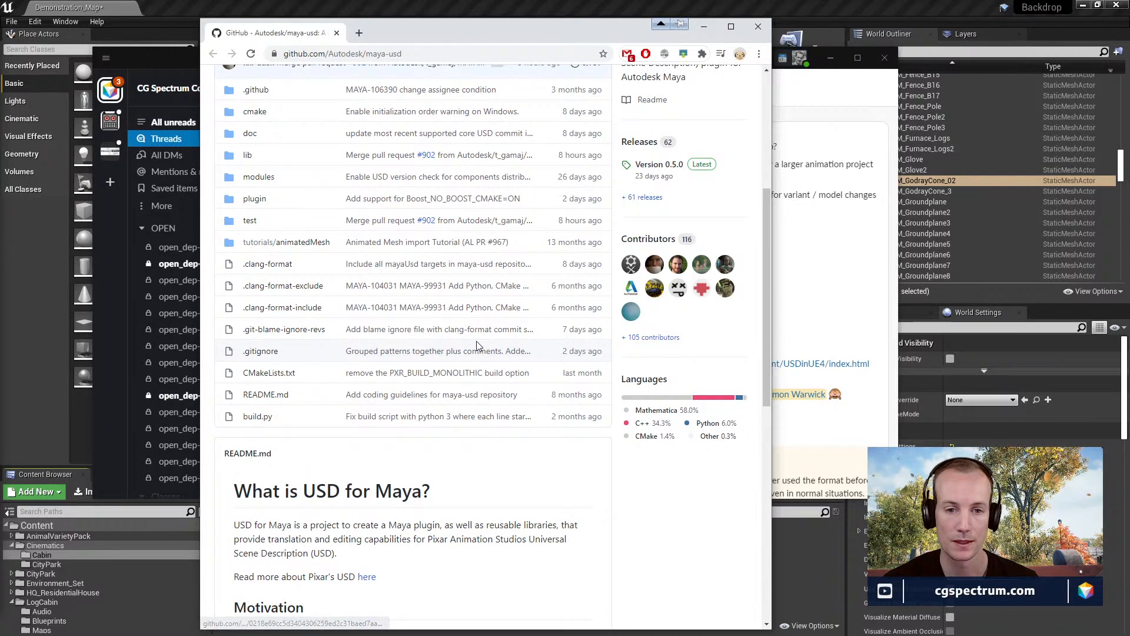
scroll(478, 346, up, 3)
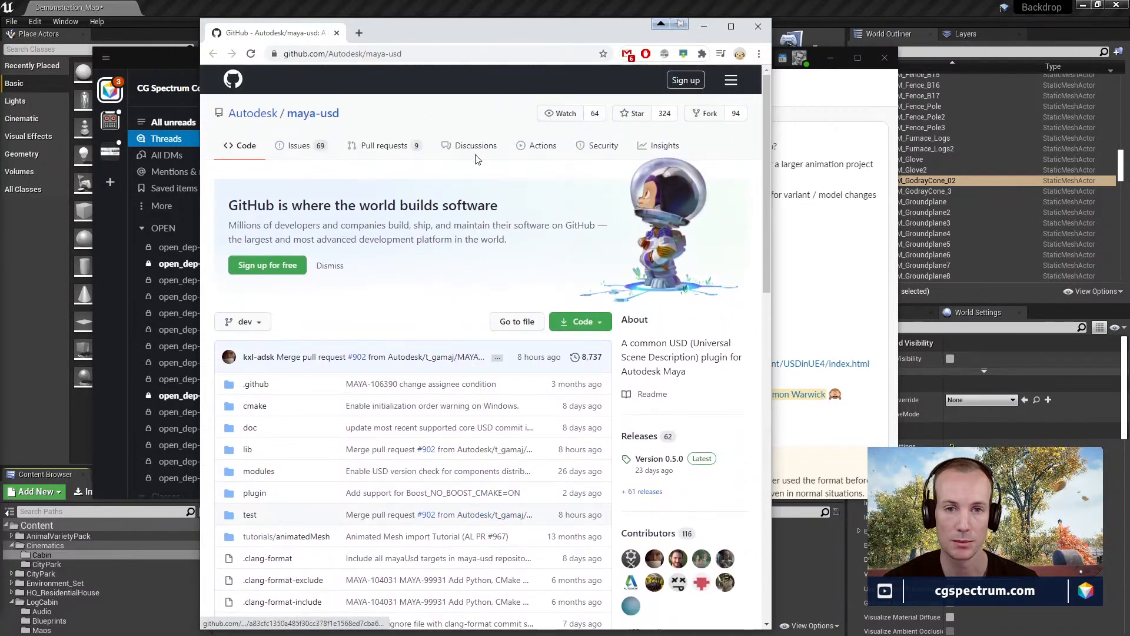
drag(491, 18, 499, 61)
scroll(488, 224, down, 10)
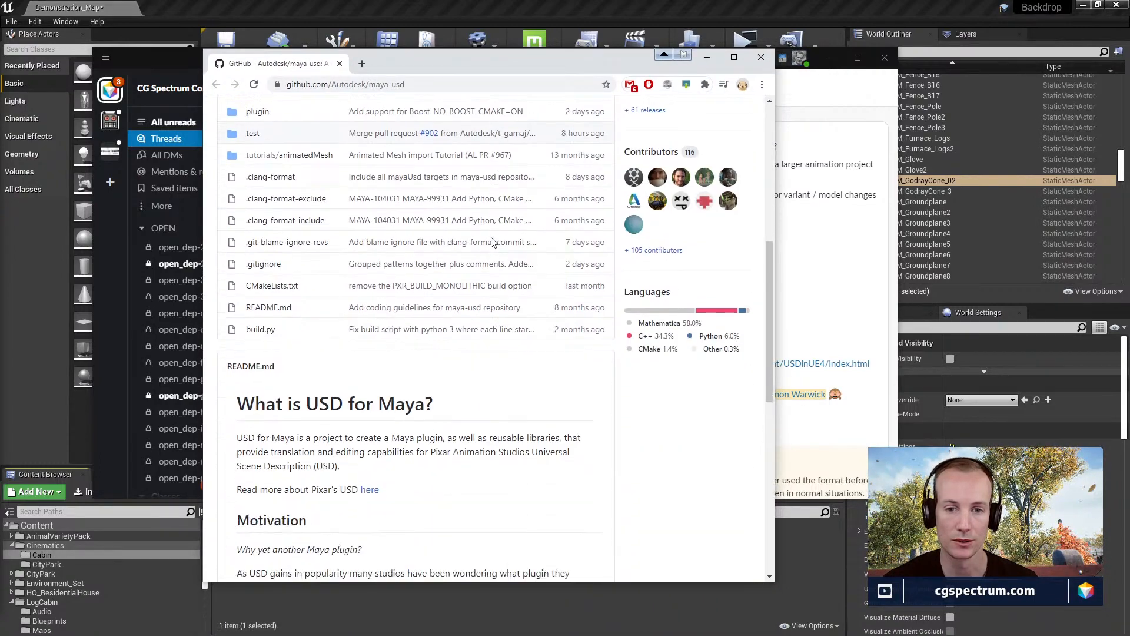
scroll(492, 243, down, 3)
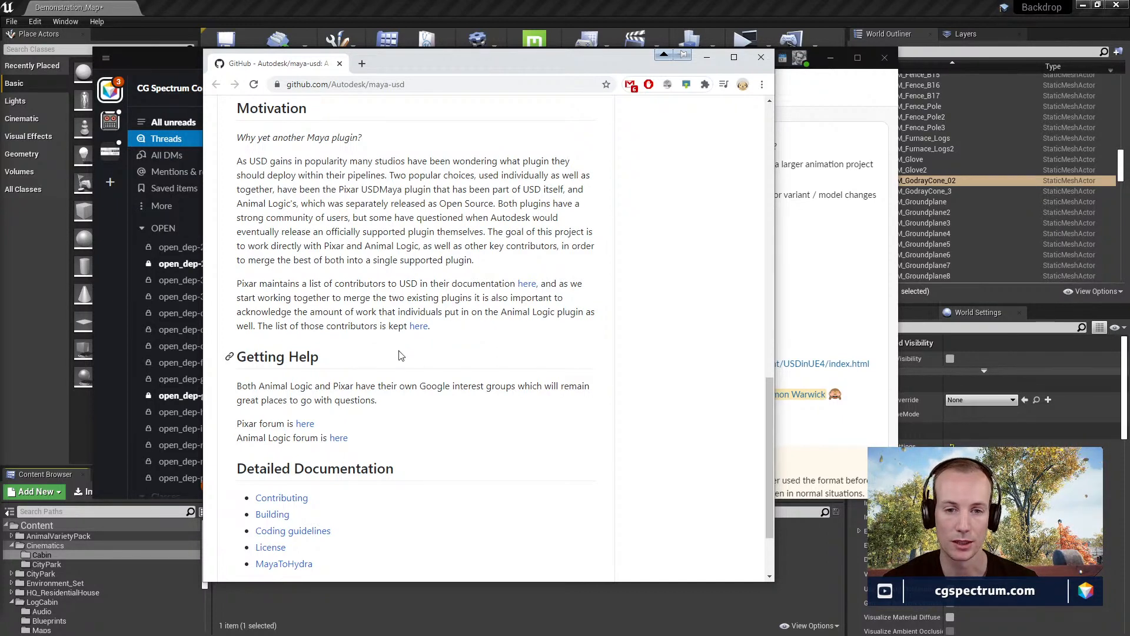
scroll(394, 348, down, 2)
- Move the browser and Slack windows off the Unreal editor and enlarge the content browser area
drag(546, 58, 0, 112)
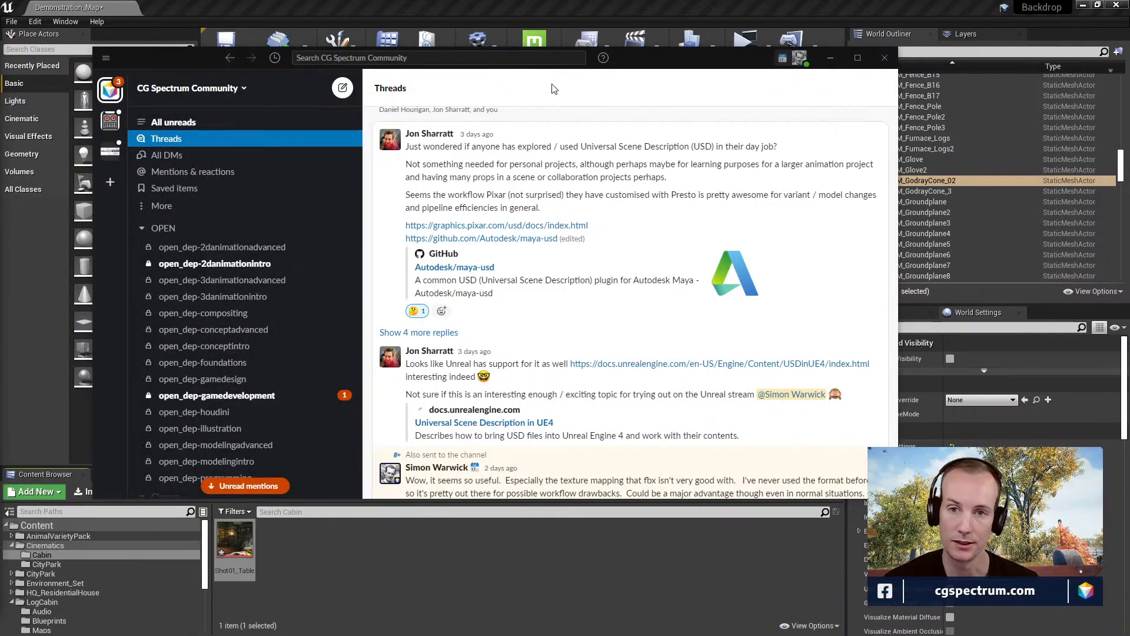
drag(666, 58, 0, 114)
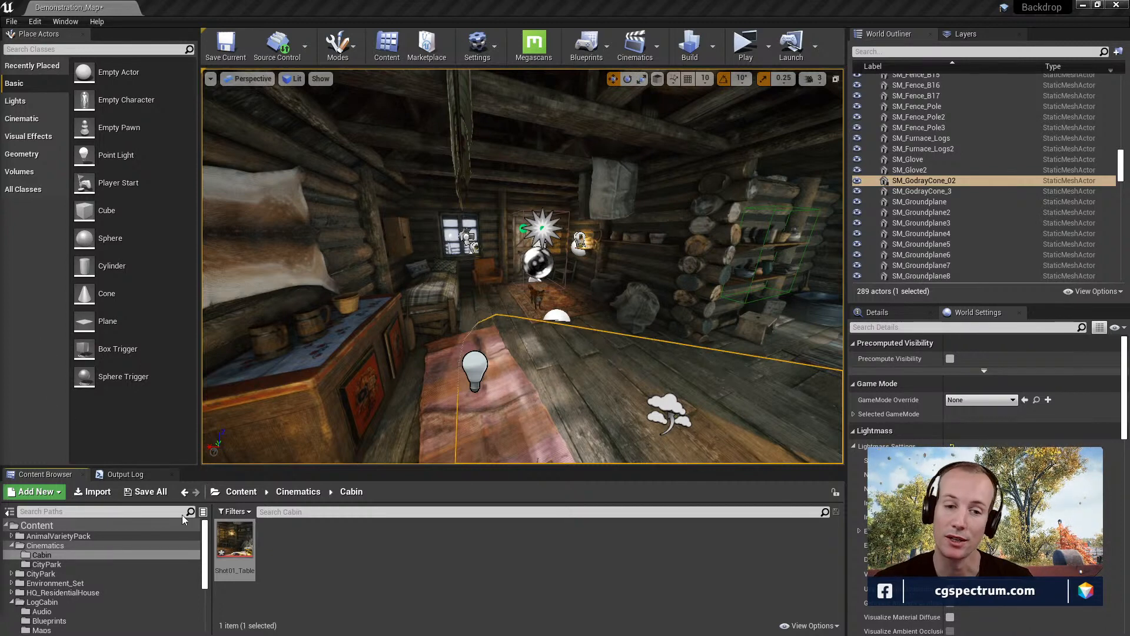
drag(276, 465, 275, 365)
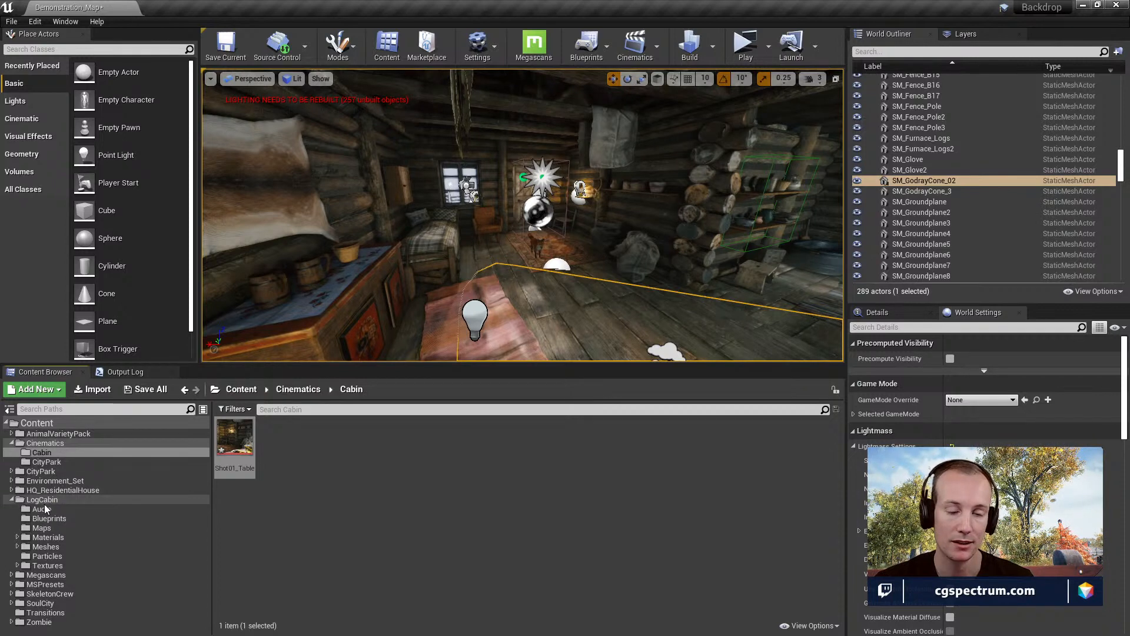
- Examine the render passes offered for Custom Render Passes output in the Shot01_Table sequence's movie settings, and close the sequence
double_click(235, 437)
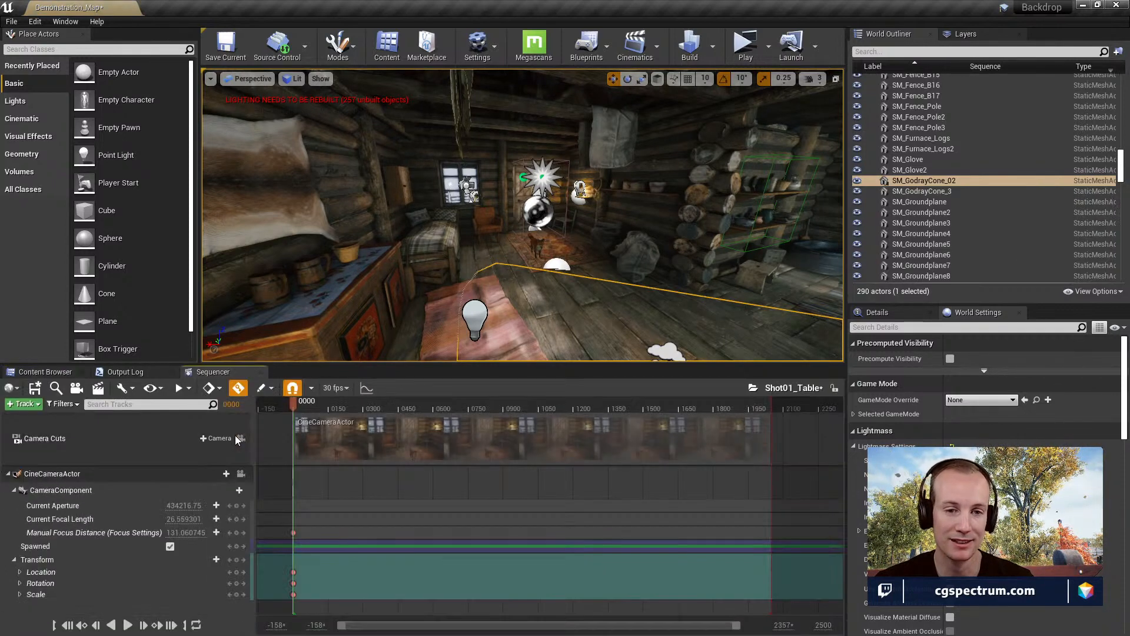
click(98, 388)
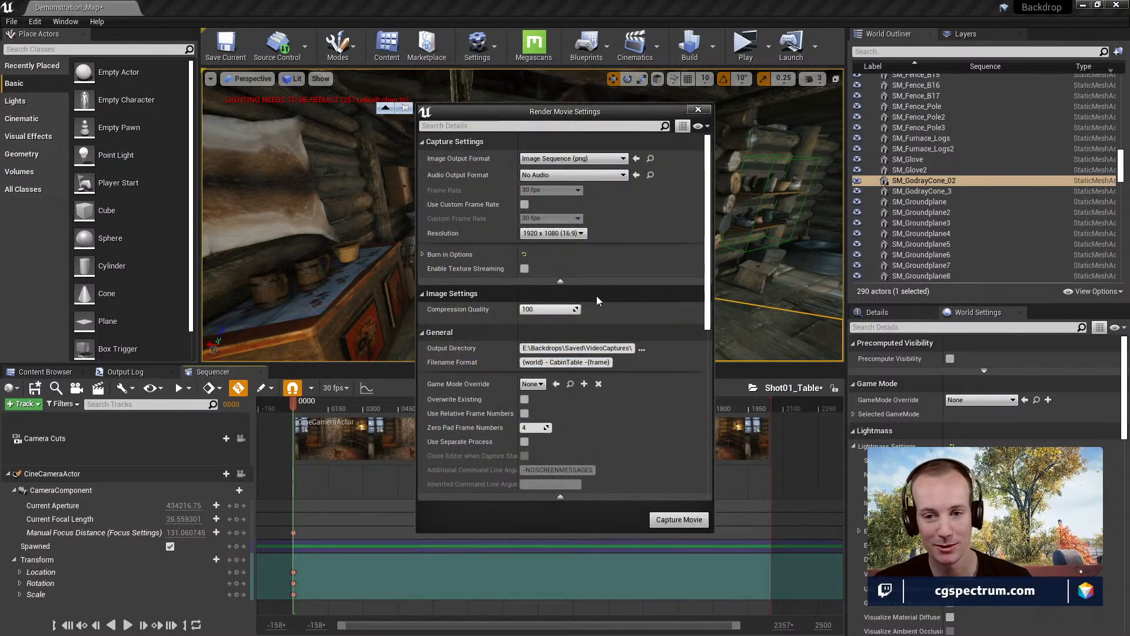
click(593, 158)
click(577, 184)
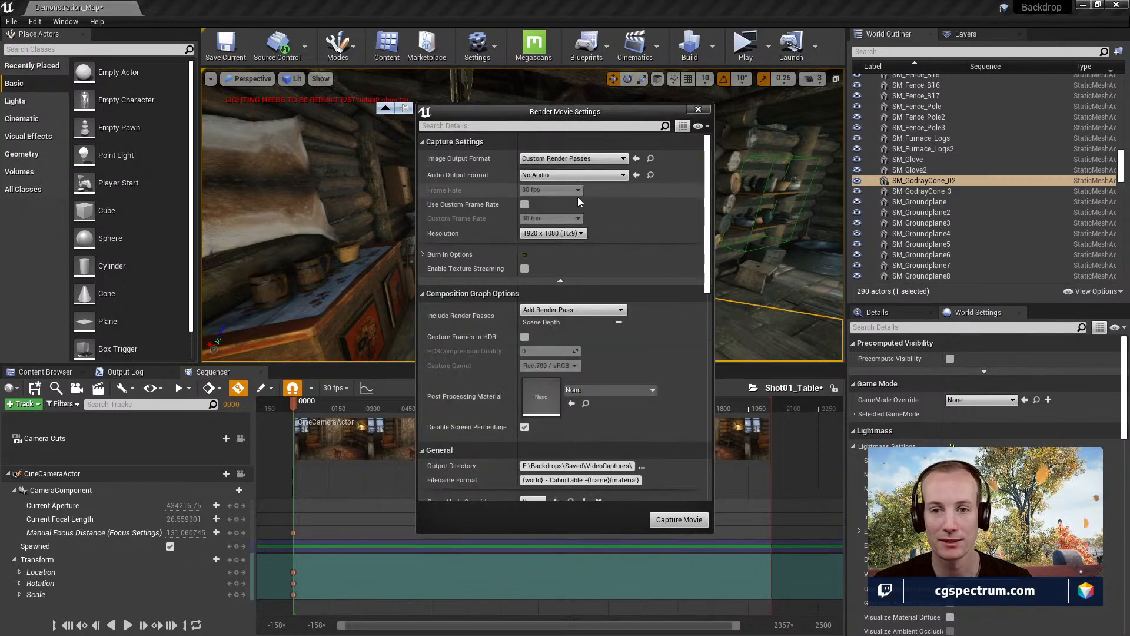
click(588, 310)
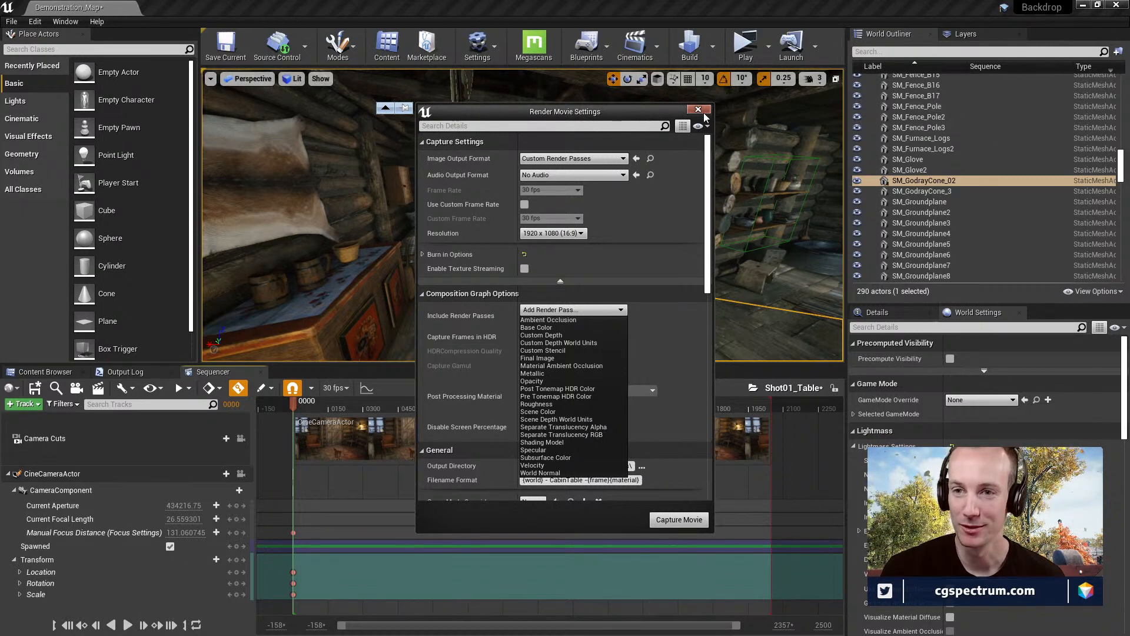
drag(658, 112, 689, 93)
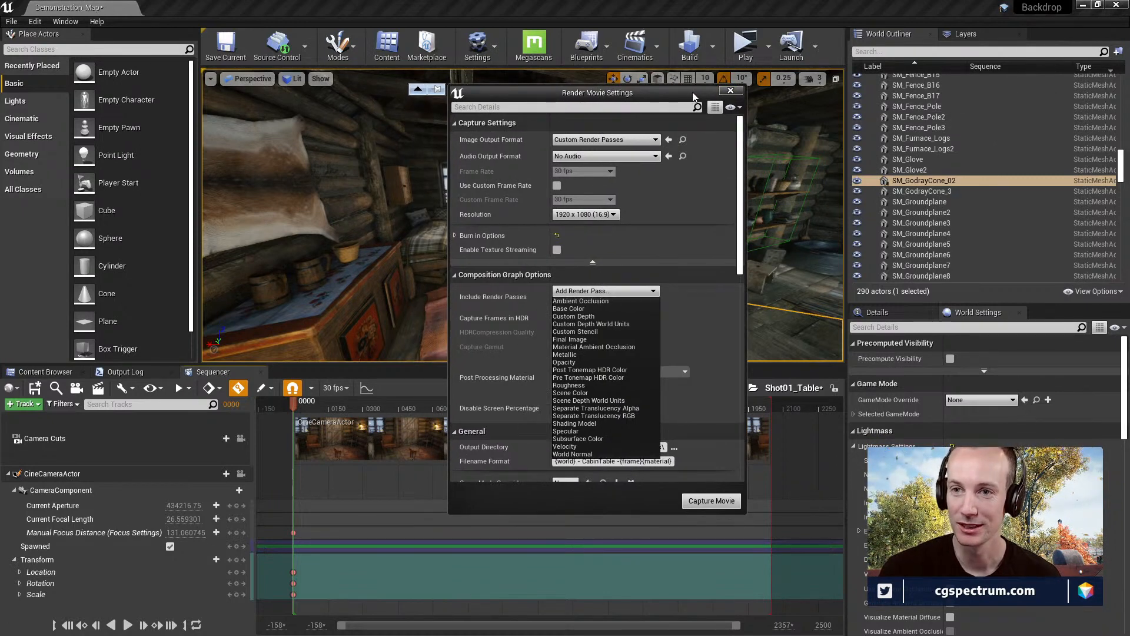
click(731, 91)
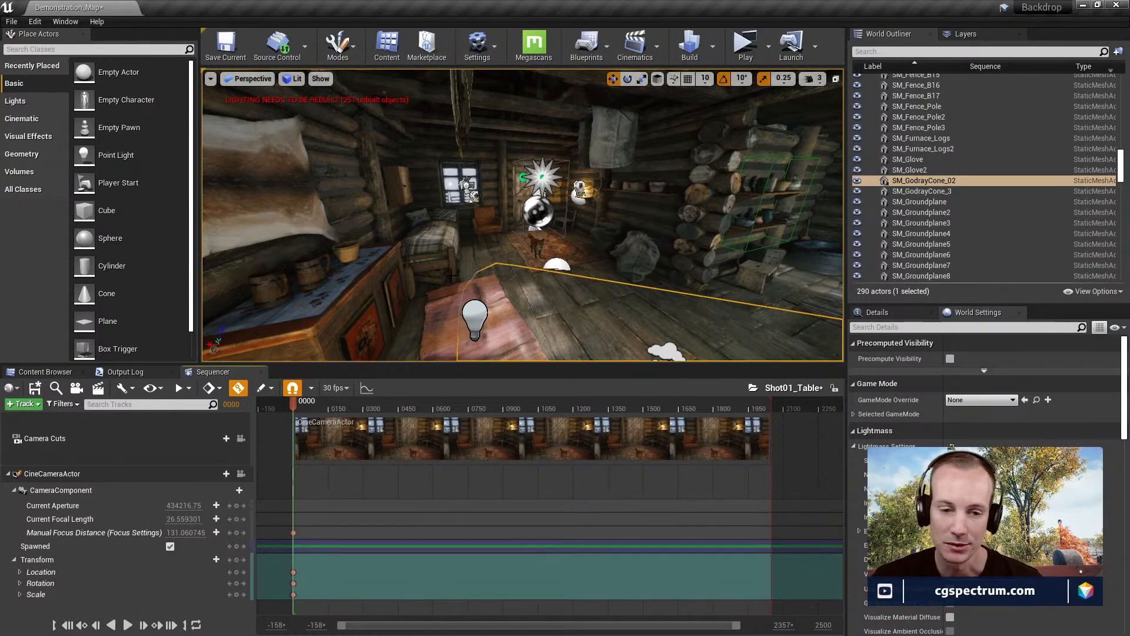
click(261, 371)
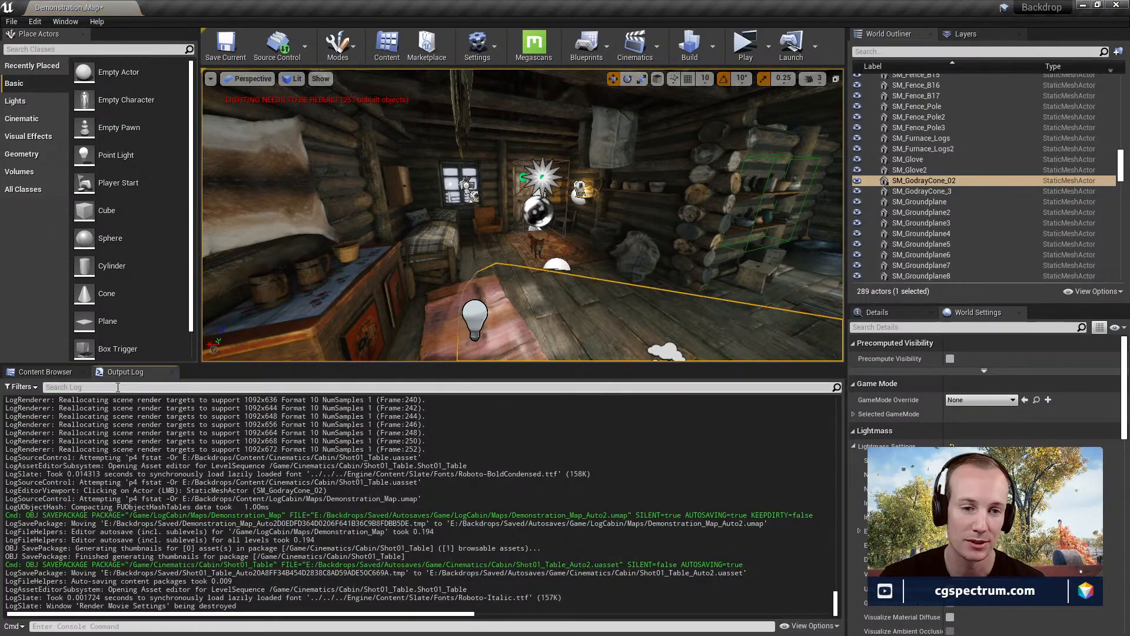
click(45, 372)
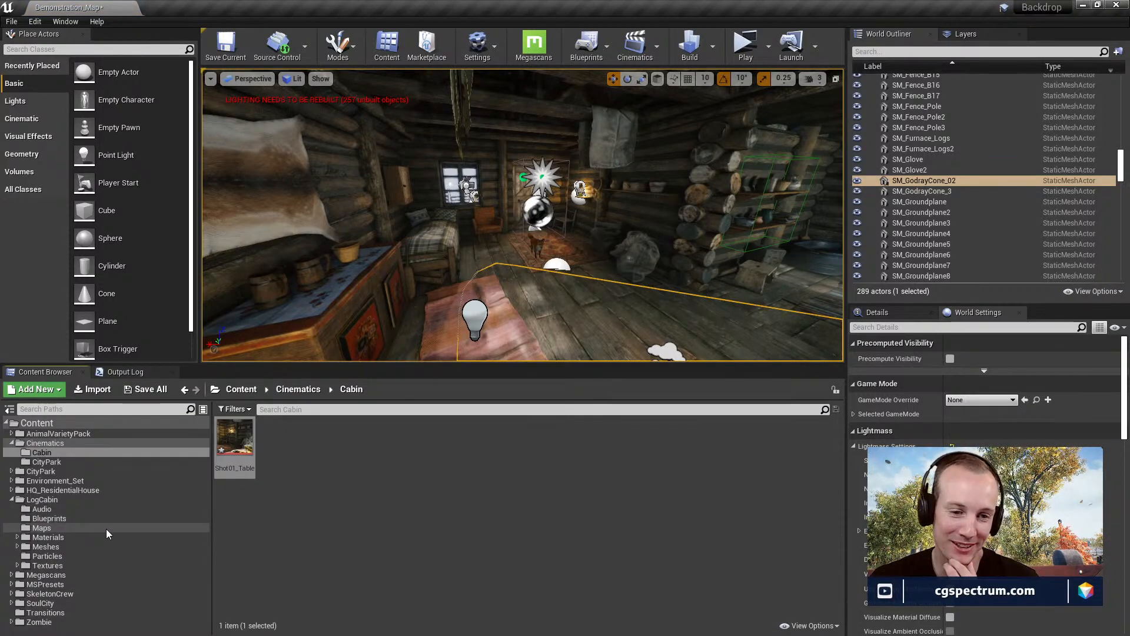
- Start exporting the SK_Fox skeletal mesh from AnimalVarietyPack/Fox/Meshes
click(11, 434)
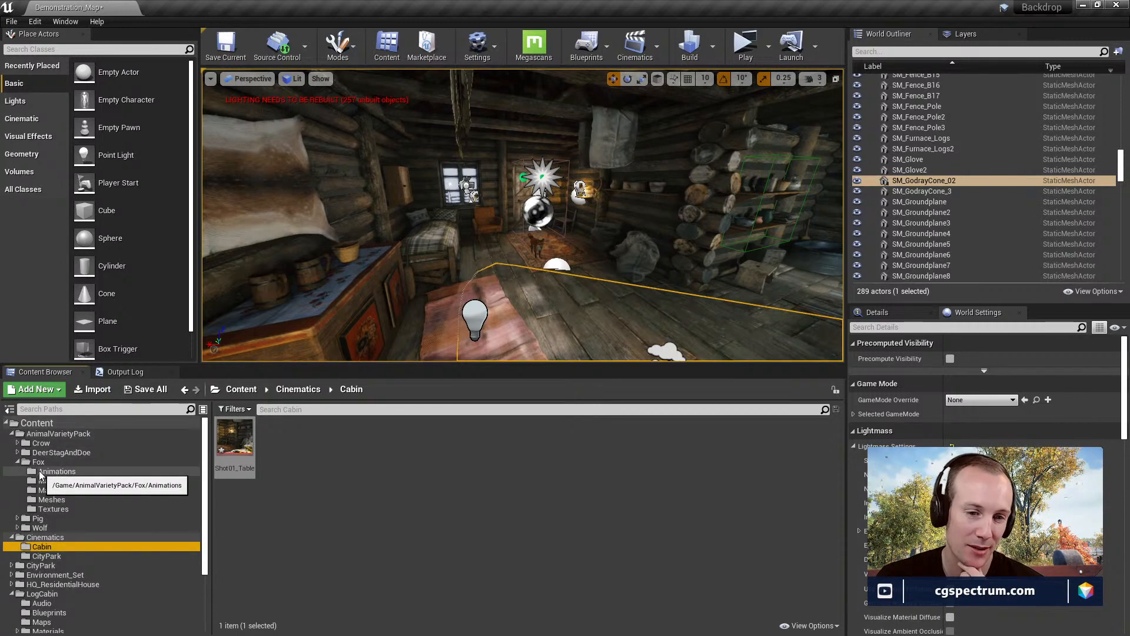
click(39, 462)
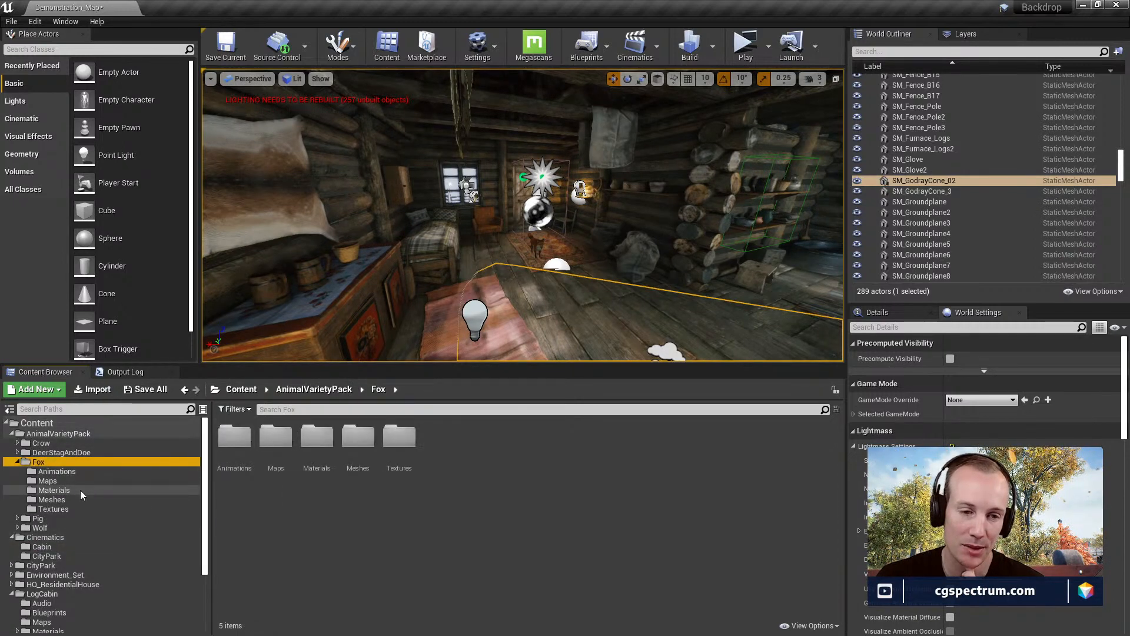
click(44, 503)
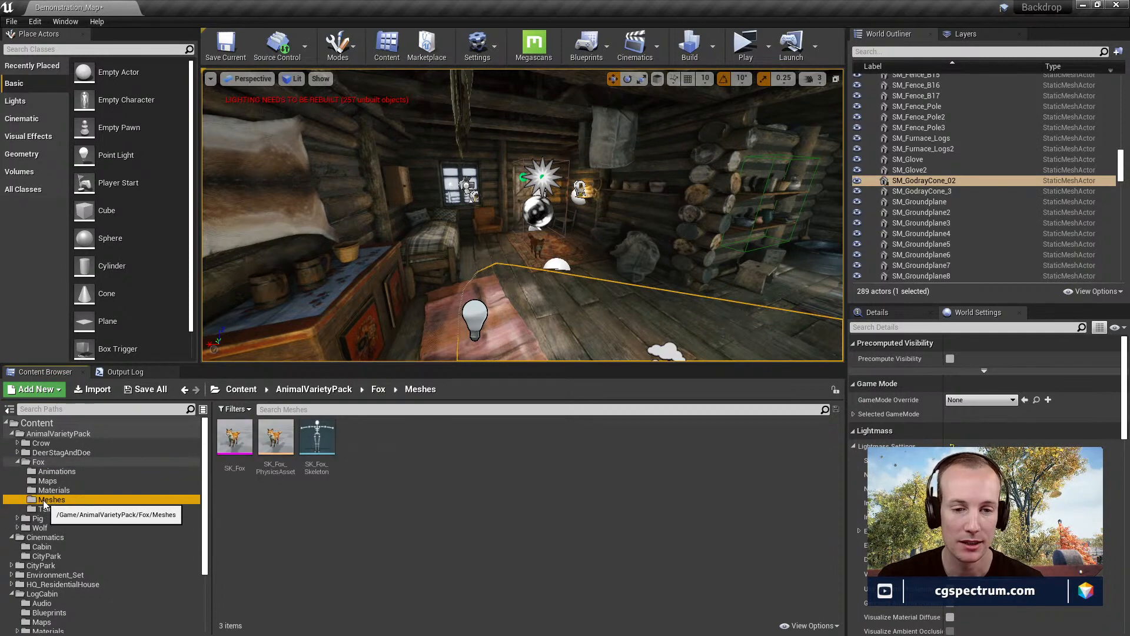
click(226, 444)
right_click(226, 444)
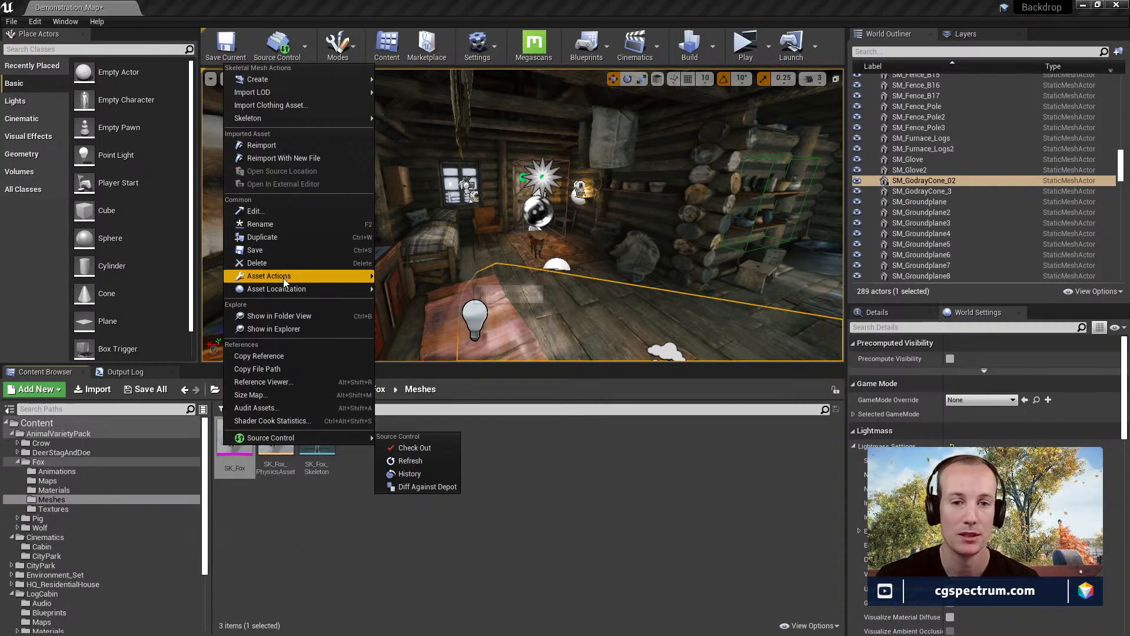
mouse_move(284, 278)
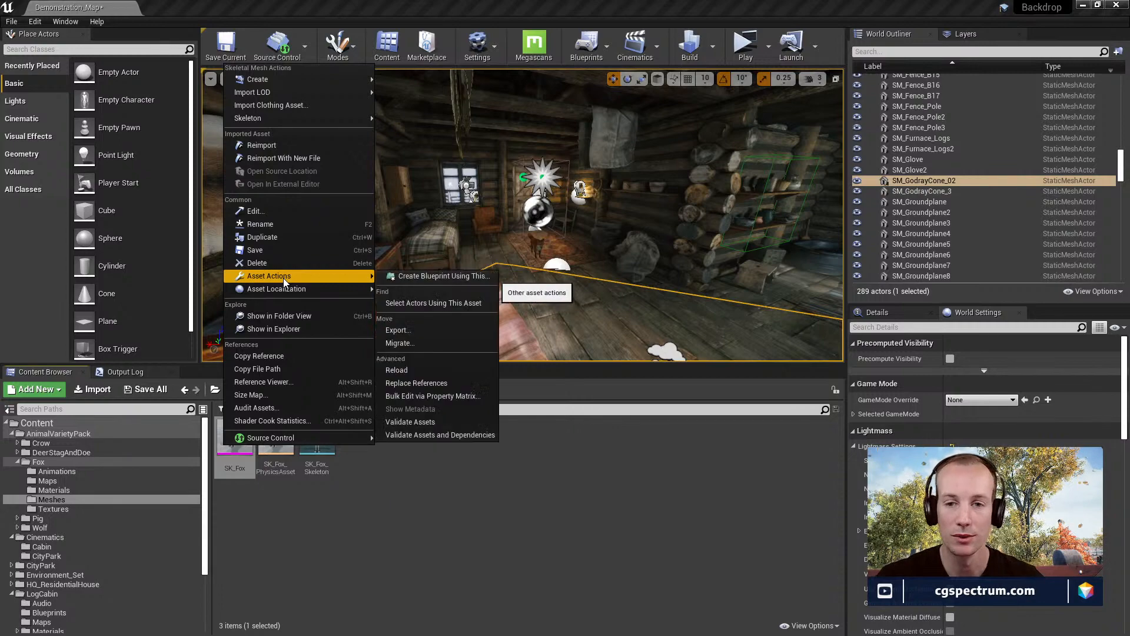
click(415, 330)
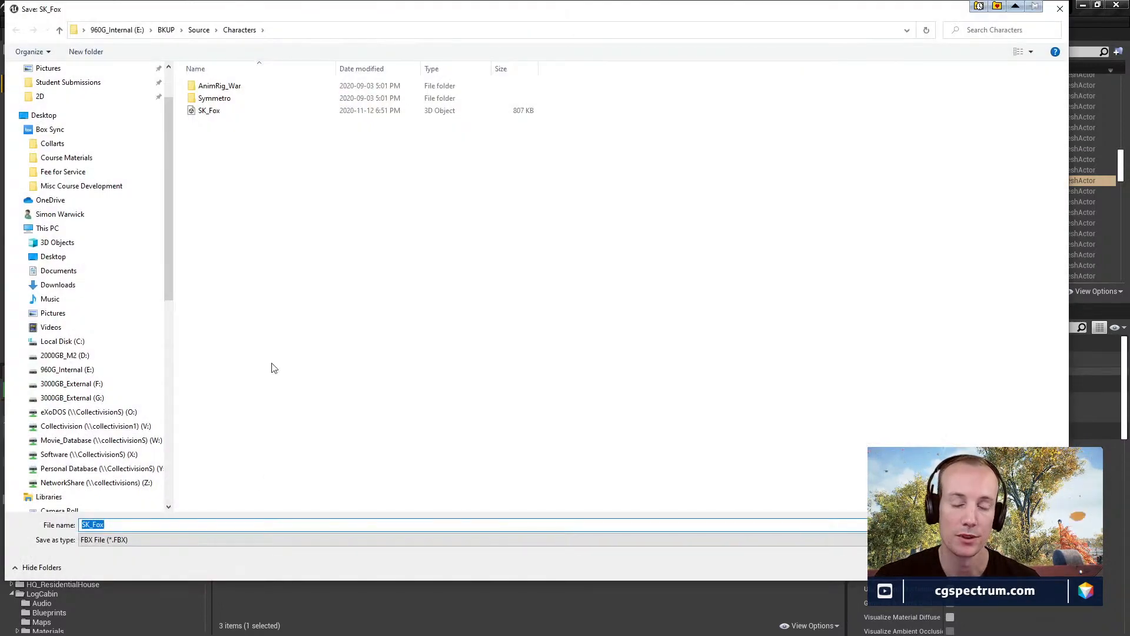
- Set the export location to the CGS_CharacterSets/Source folder on the E: drive
mouse_move(457, 16)
mouse_down()
mouse_move(532, 176)
mouse_move(496, 33)
mouse_move(463, 41)
mouse_move(476, 18)
mouse_move(469, 28)
mouse_up()
scroll(133, 371, down, 1)
scroll(133, 376, down, 9)
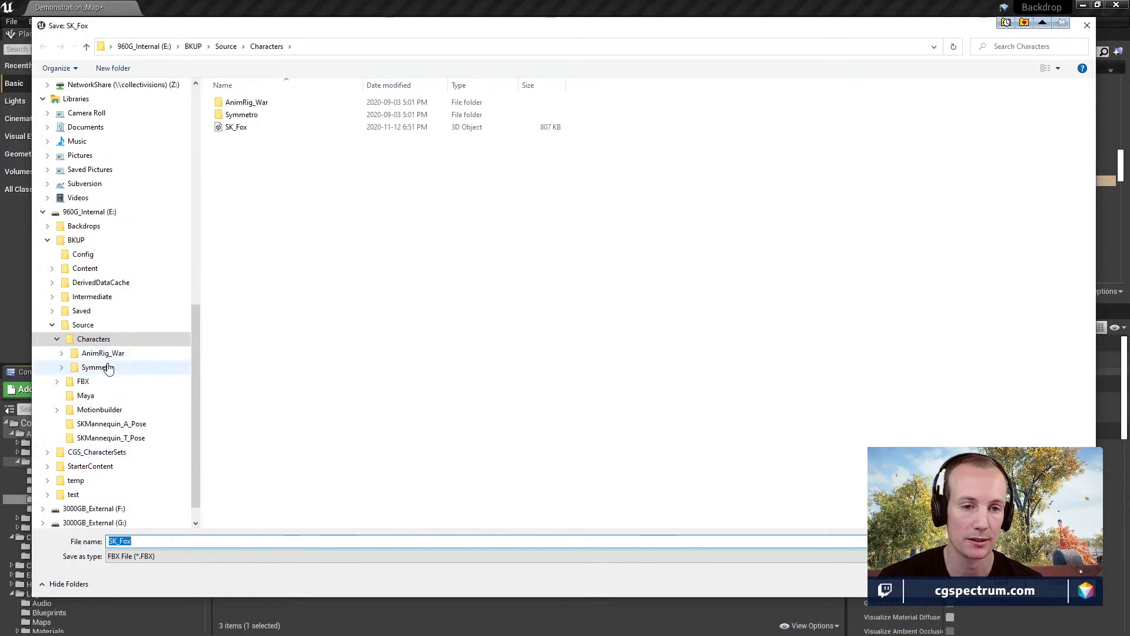
scroll(87, 353, up, 2)
click(48, 311)
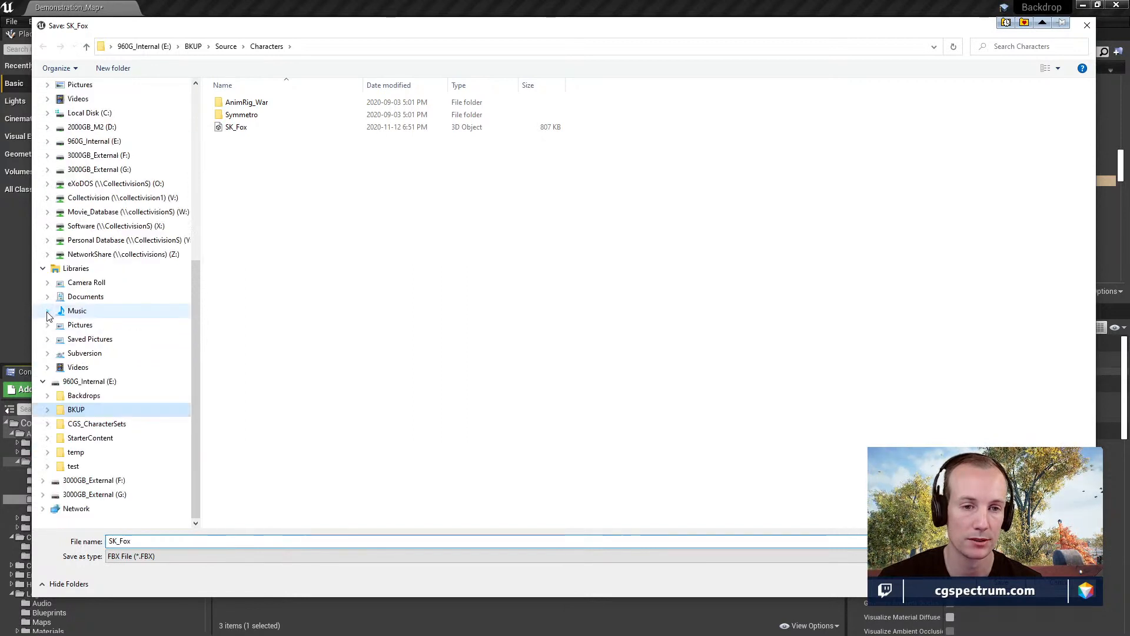
click(48, 424)
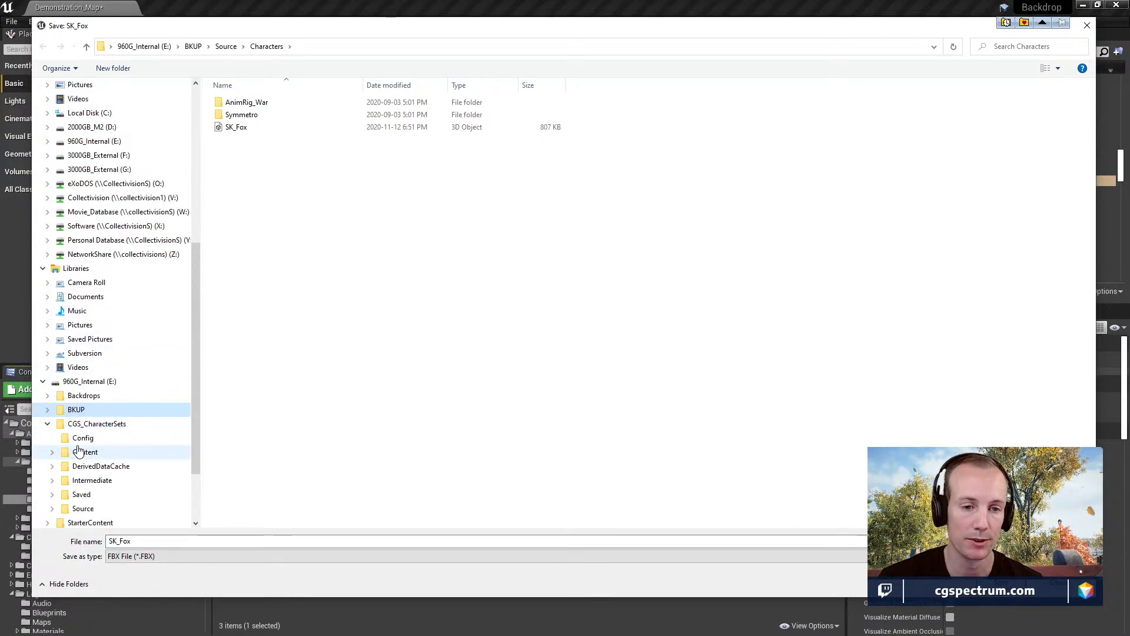
scroll(116, 458, down, 1)
scroll(117, 459, down, 1)
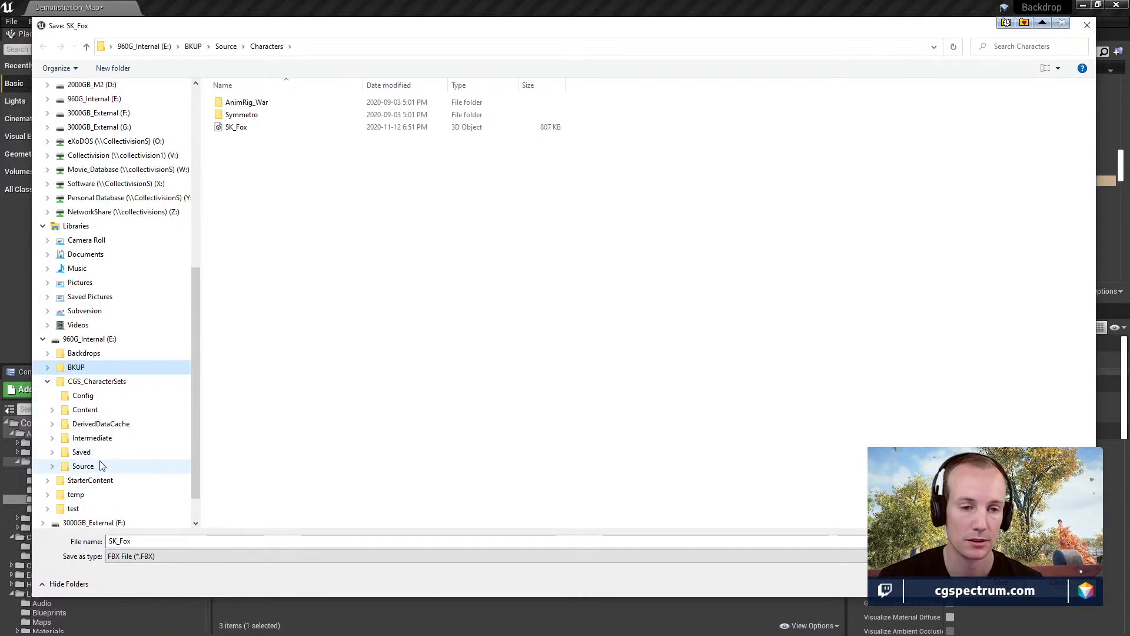
click(85, 468)
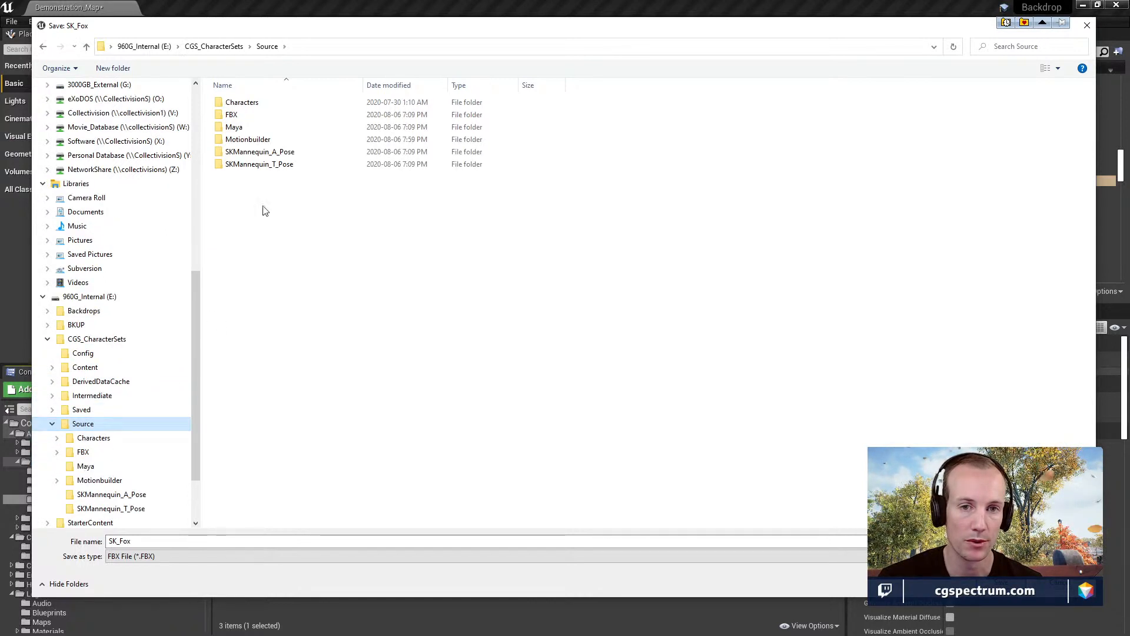
- Create a folder named Fox inside the Characters folder and open it as the export destination
double_click(242, 105)
right_click(278, 182)
mouse_move(315, 326)
click(487, 323)
text(Fox)
key(Return)
key(Return)
right_click(240, 170)
click(494, 264)
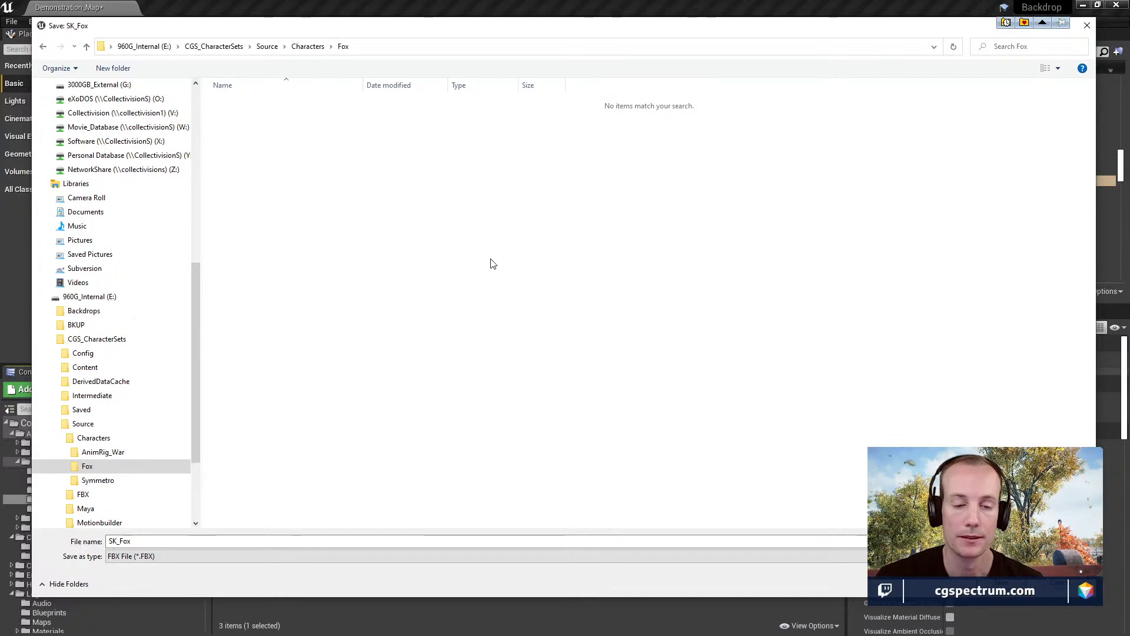
- Save the export in the Fox folder as an FBX file named SK_Fox
click(150, 546)
click(251, 548)
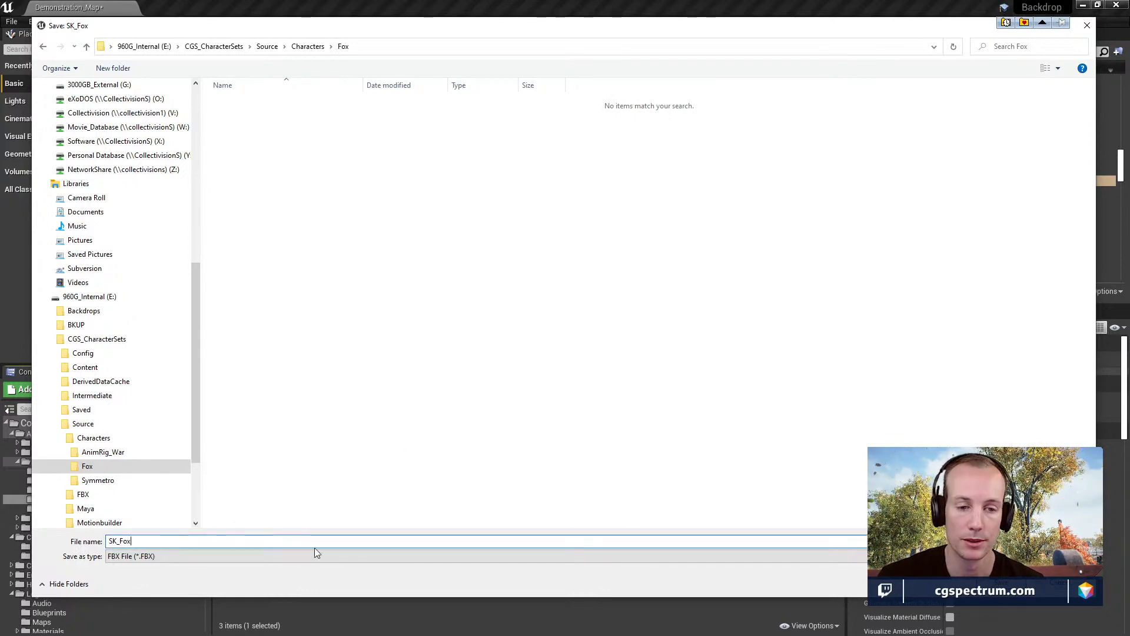
key(Return)
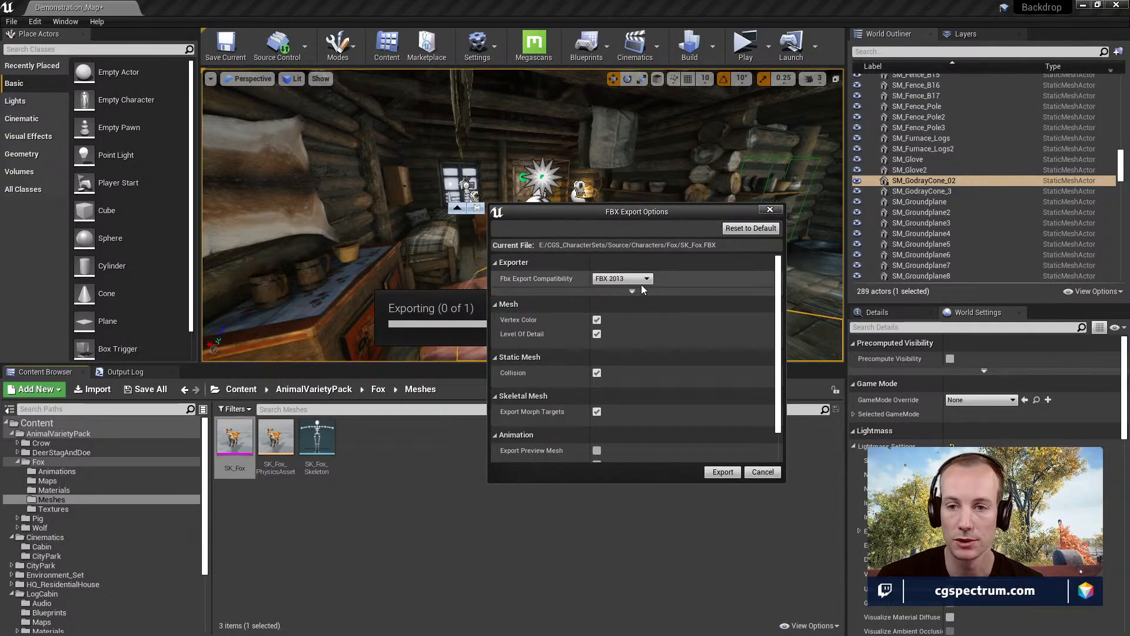
- Check the compatibility versions and advanced exporter settings, and exclude static mesh collision from the FBX export
click(638, 279)
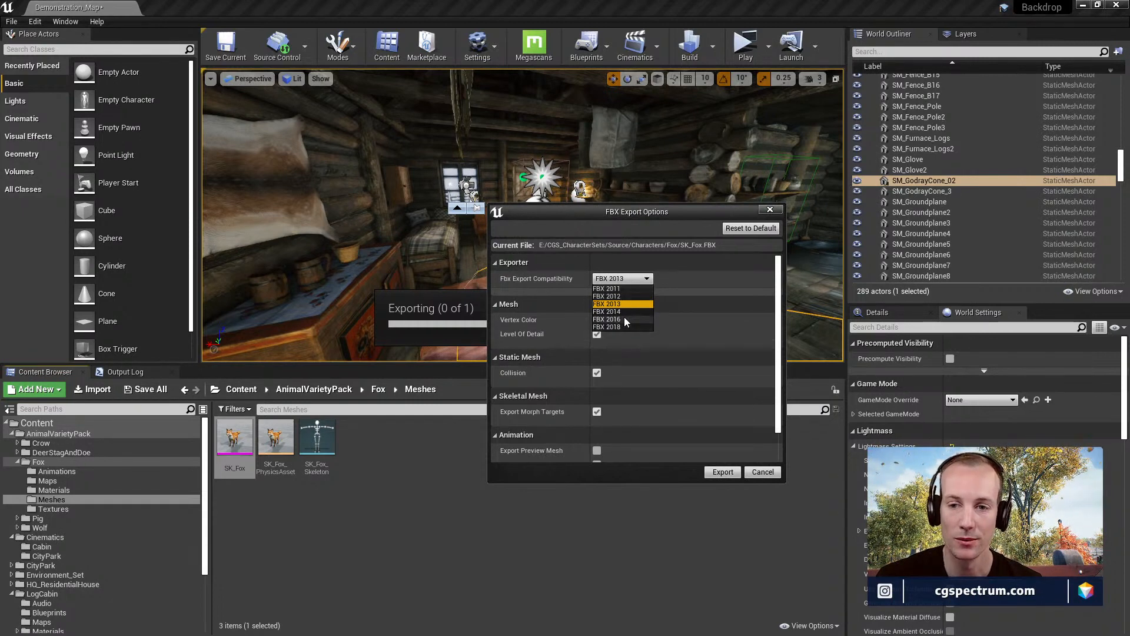
click(652, 220)
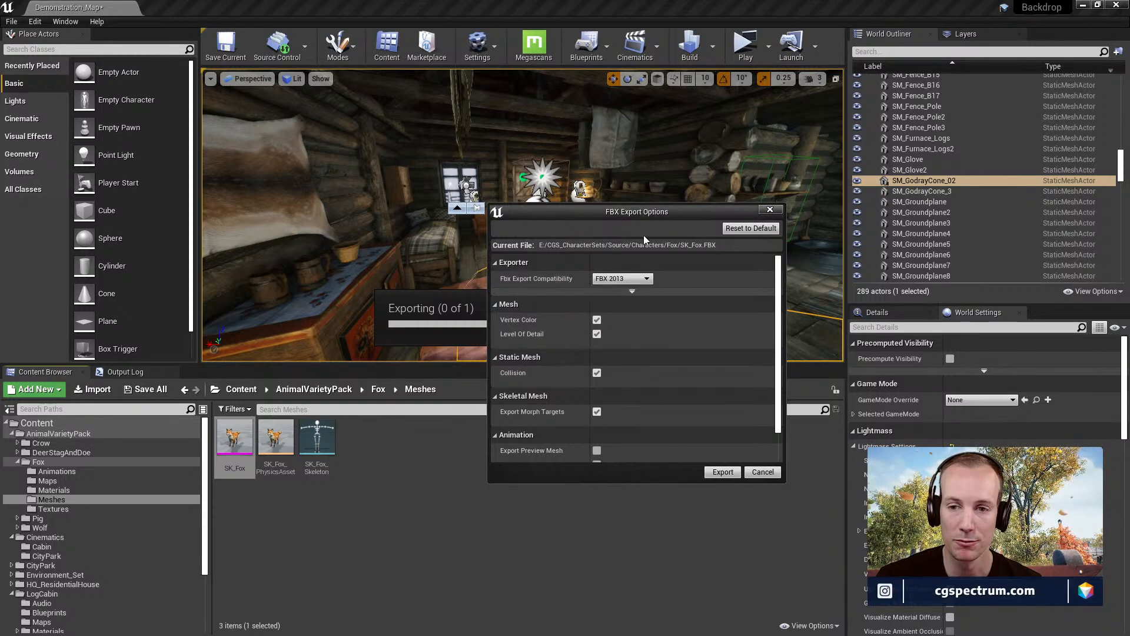
click(618, 292)
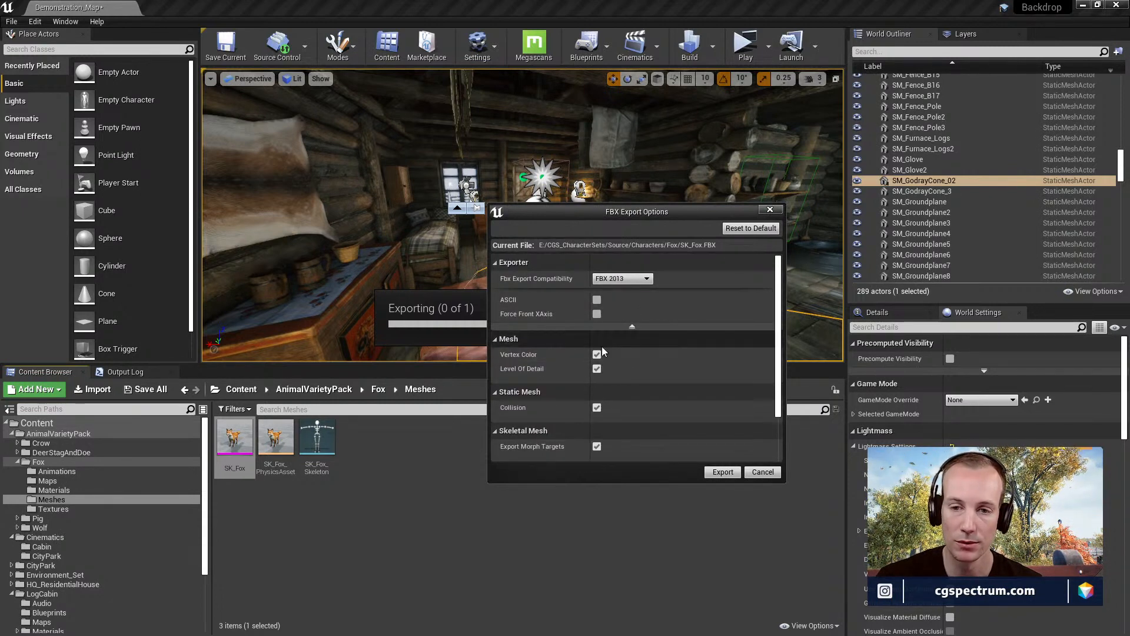
scroll(626, 359, down, 1)
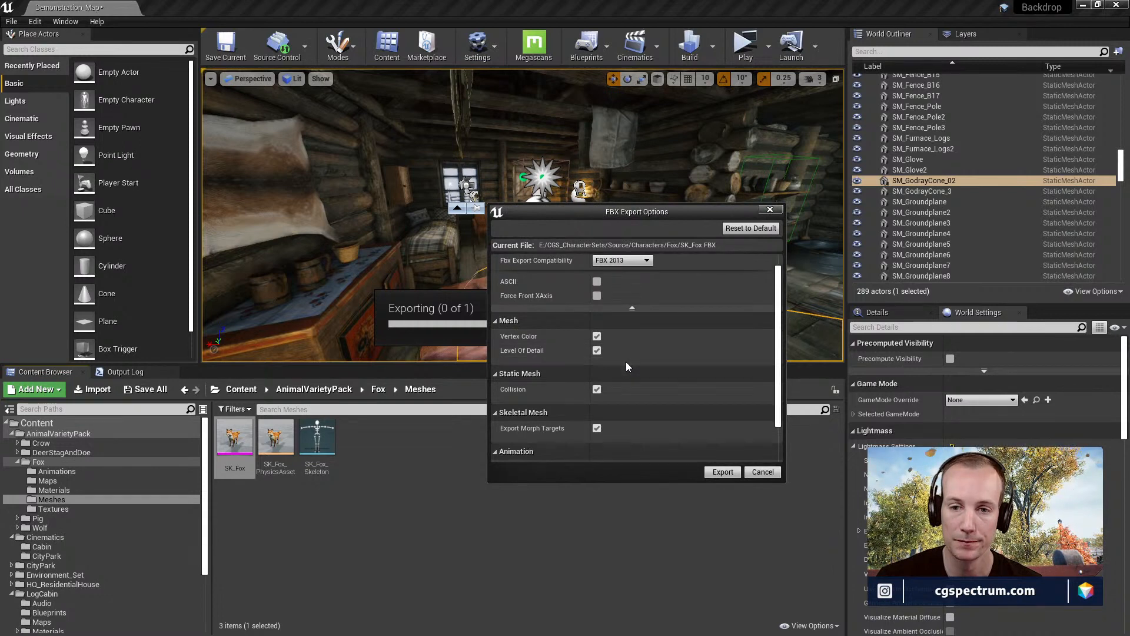
scroll(626, 362, down, 2)
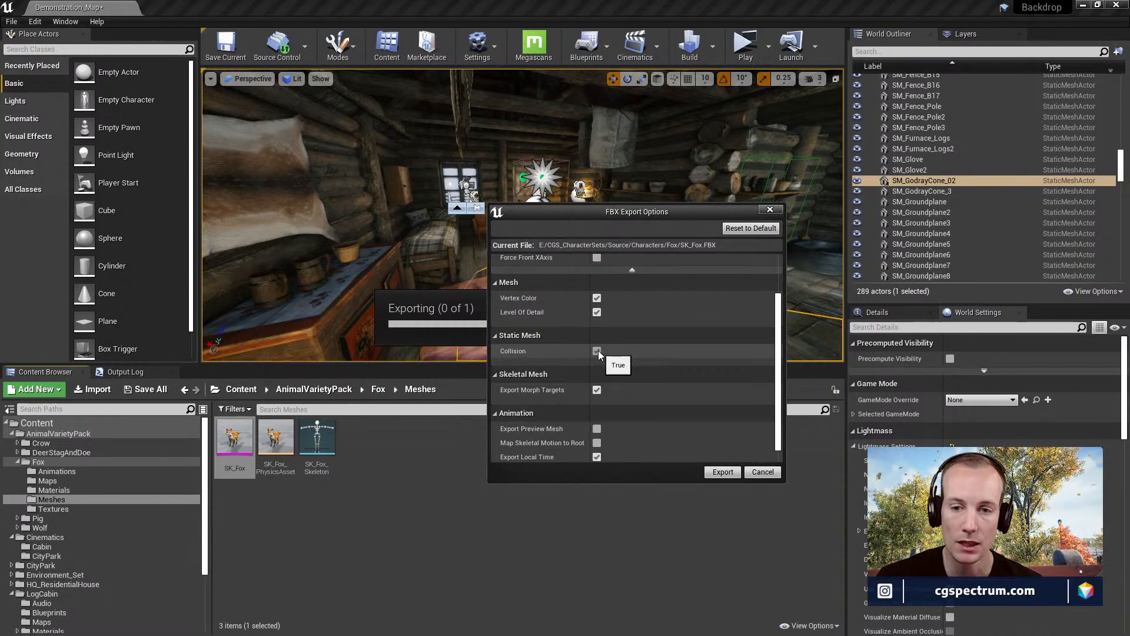
click(597, 350)
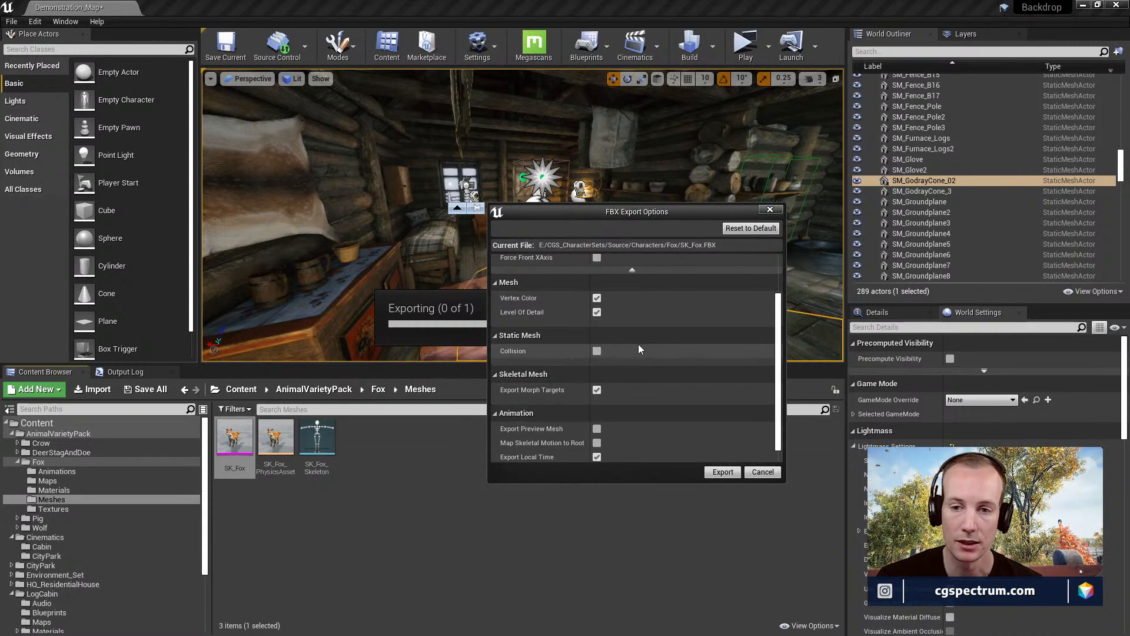
- Exclude level of detail and vertex color from the FBX options, and export the fox mesh
click(597, 313)
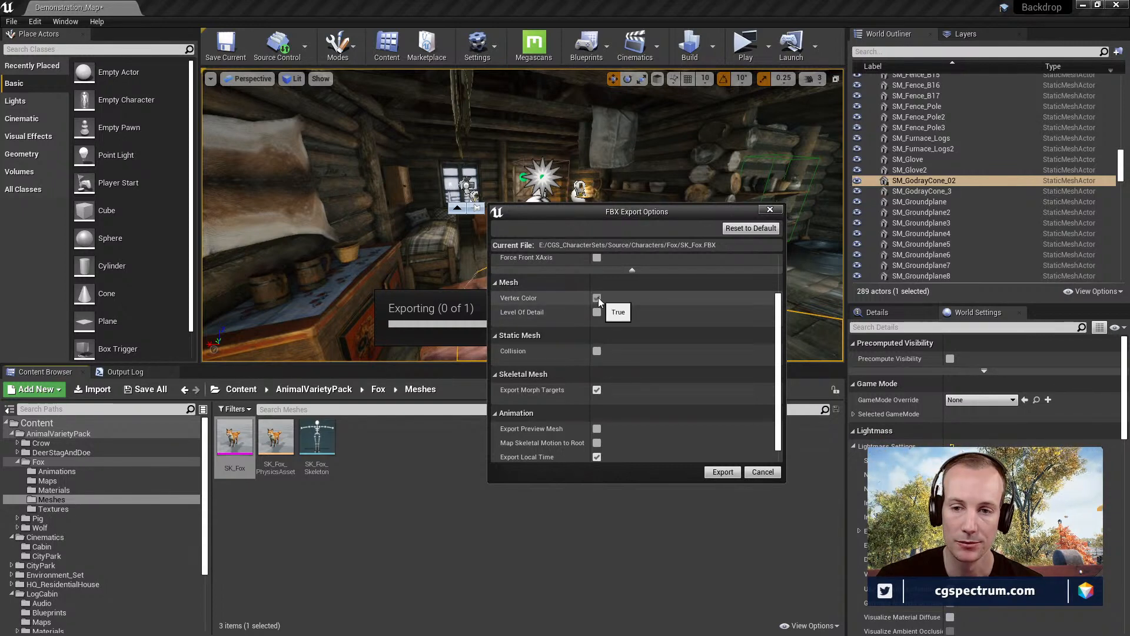
scroll(673, 317, up, 1)
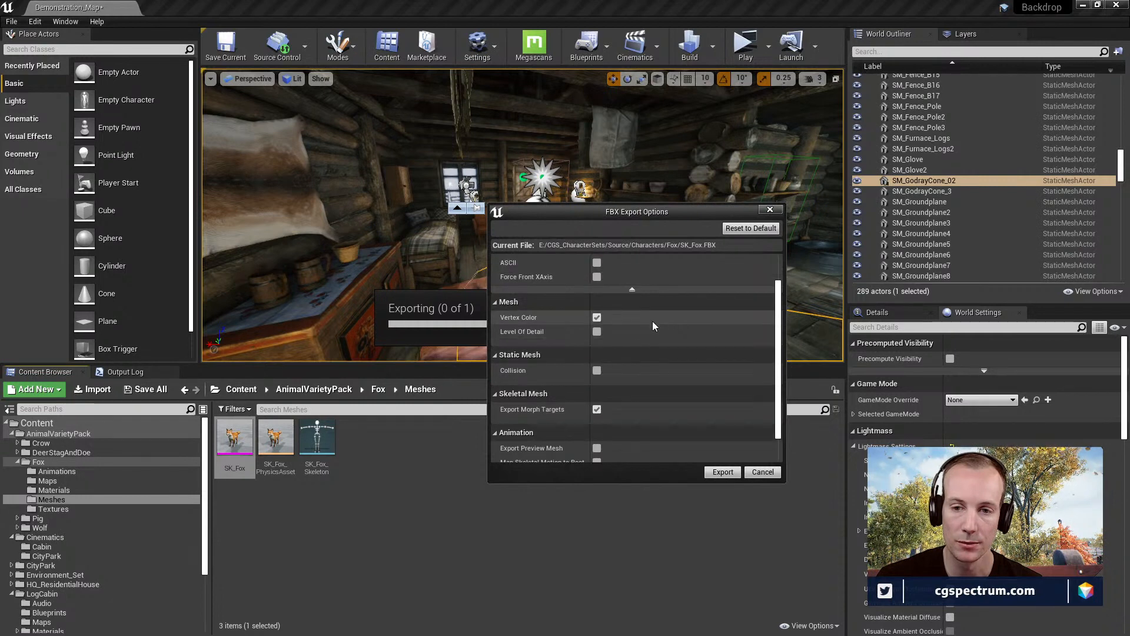
scroll(647, 319, up, 1)
click(597, 336)
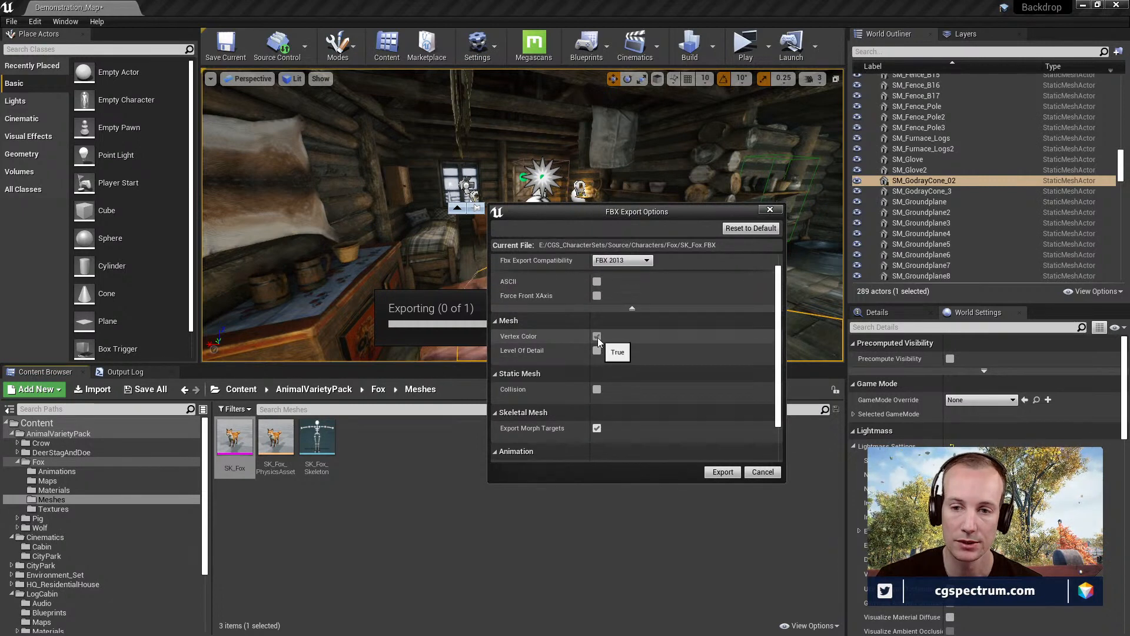
scroll(644, 340, up, 1)
scroll(644, 333, down, 2)
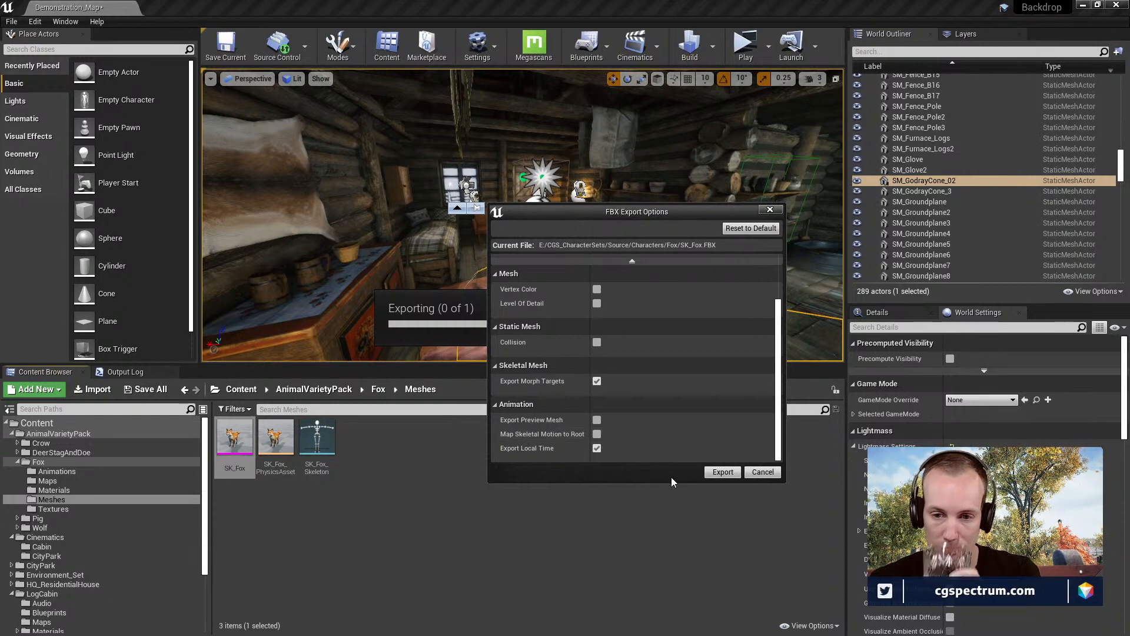
click(721, 472)
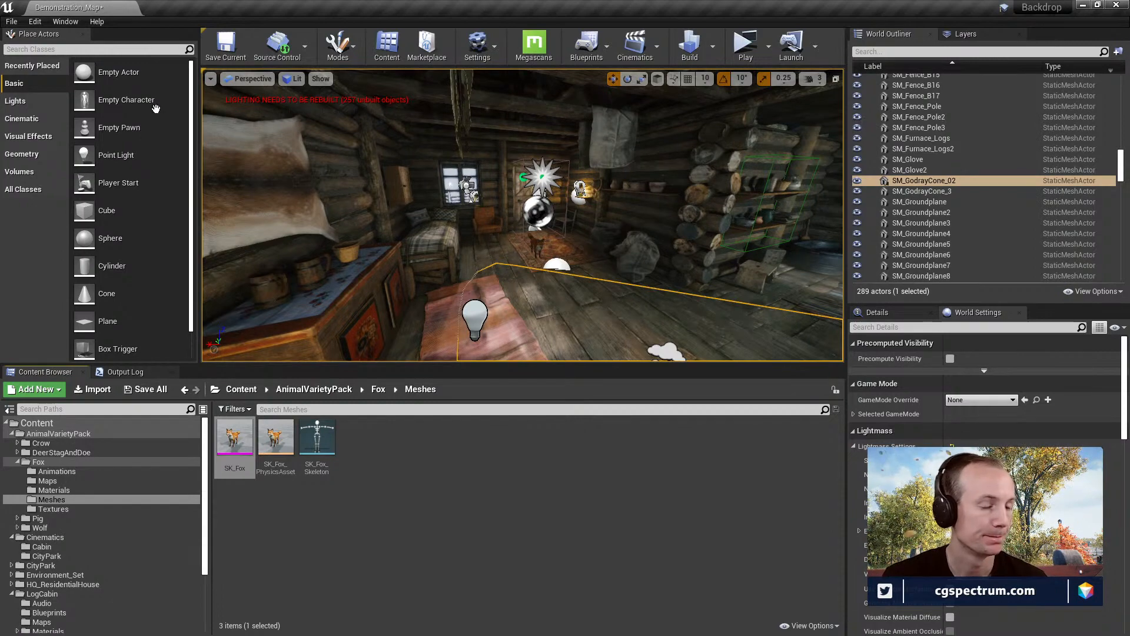
- Move the Unreal window aside, switch to Autodesk Maya, and start importing a file into the empty scene
drag(694, 6, 719, 103)
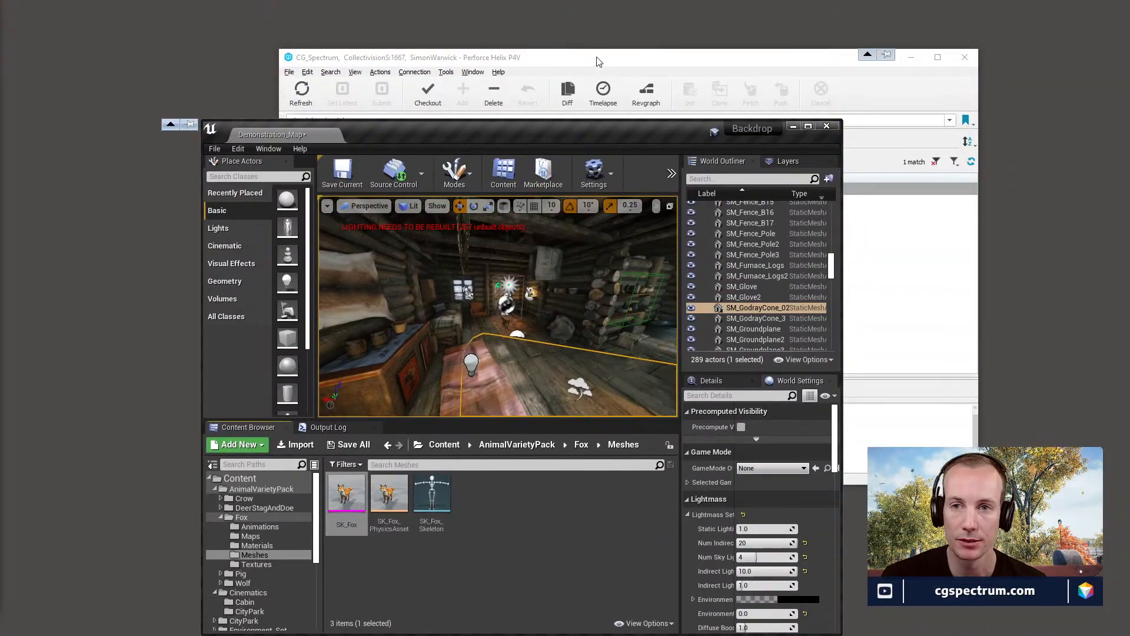
mouse_move(402, 133)
mouse_down()
mouse_move(334, 342)
mouse_move(408, 93)
mouse_move(408, 139)
mouse_up()
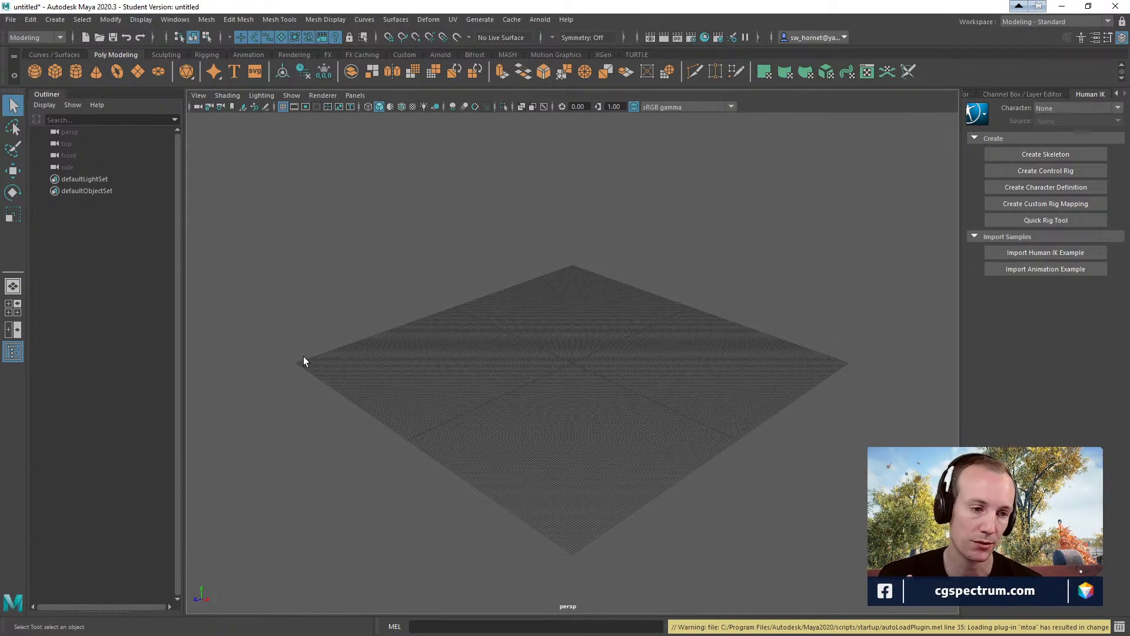
click(9, 22)
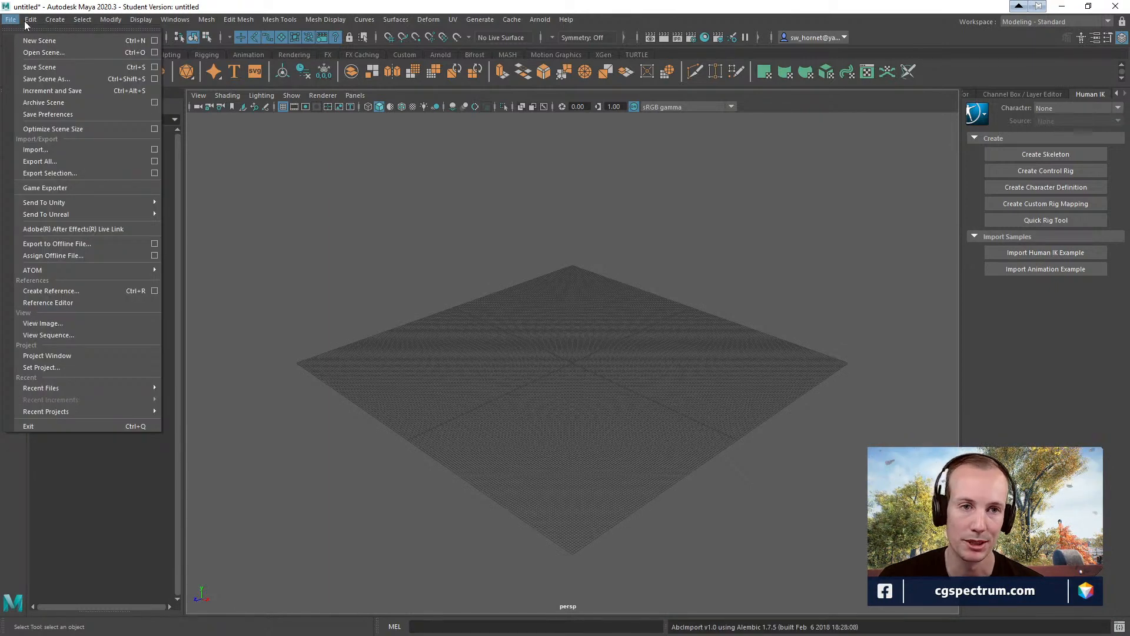
mouse_move(26, 24)
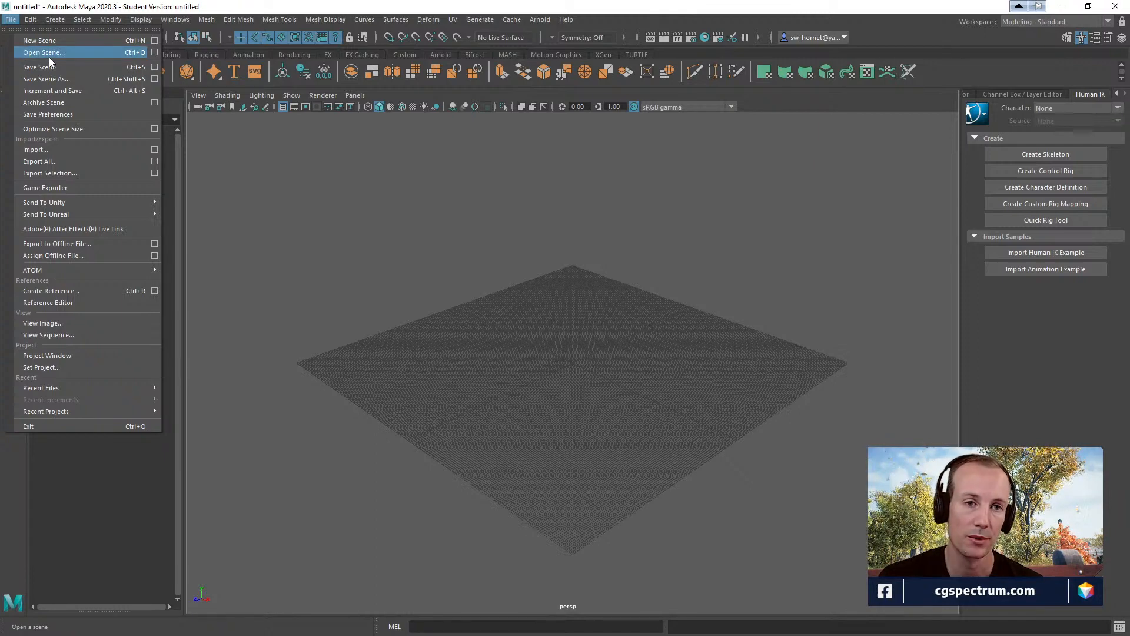
click(70, 148)
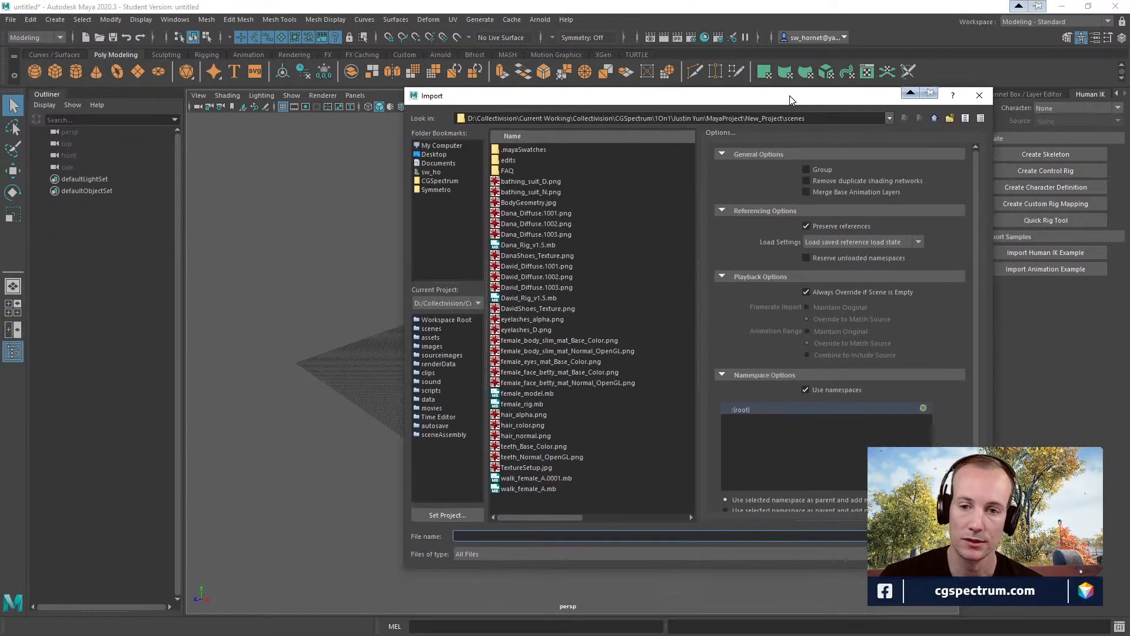
drag(789, 95, 608, 118)
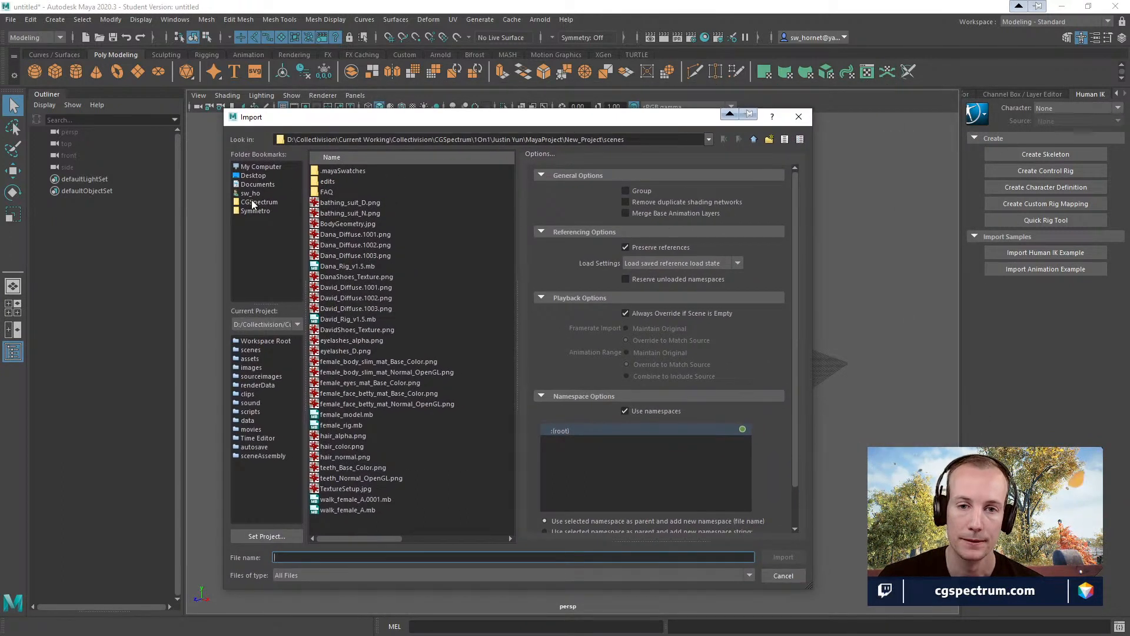
- Import SK_Fox.FBX from E:\CGS_CharacterSets\Source\Characters\Fox into the scene
click(262, 168)
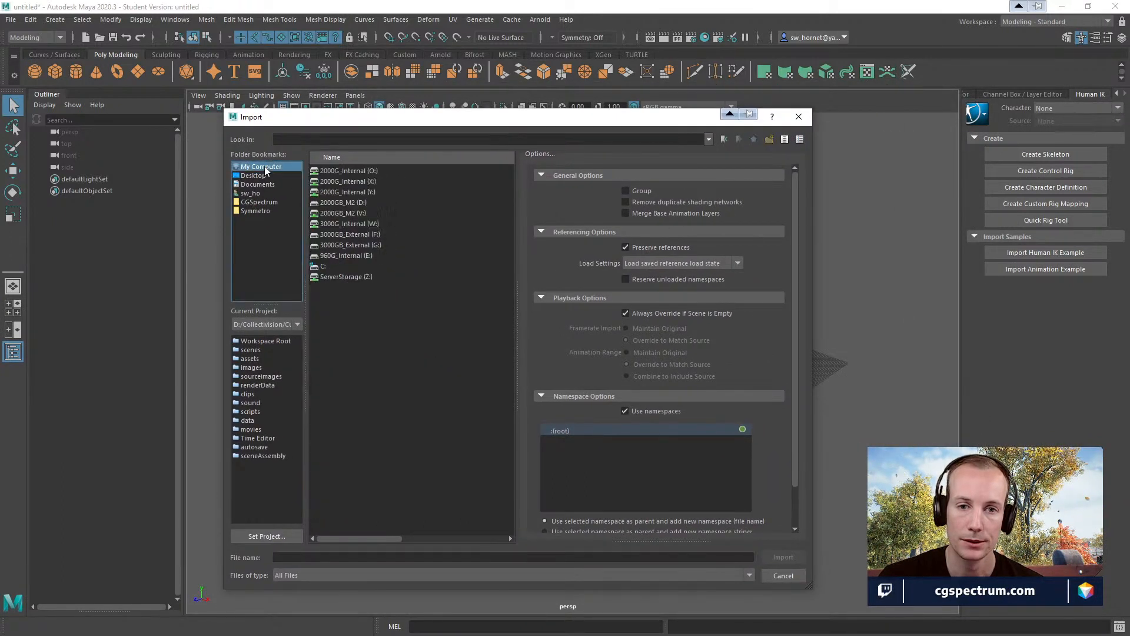
double_click(340, 255)
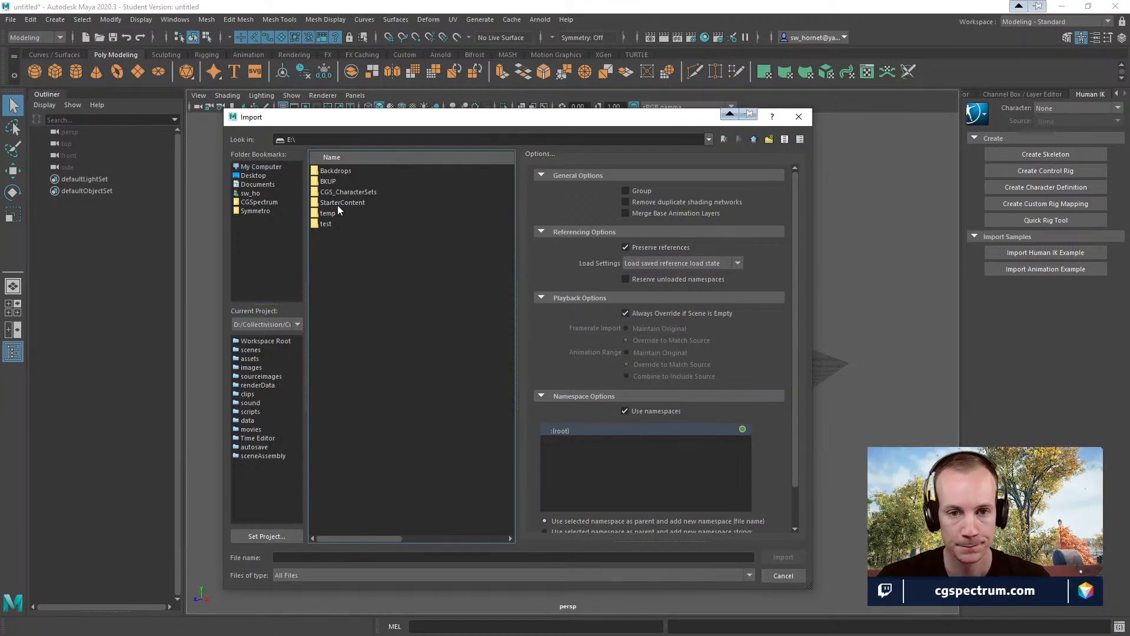
click(257, 210)
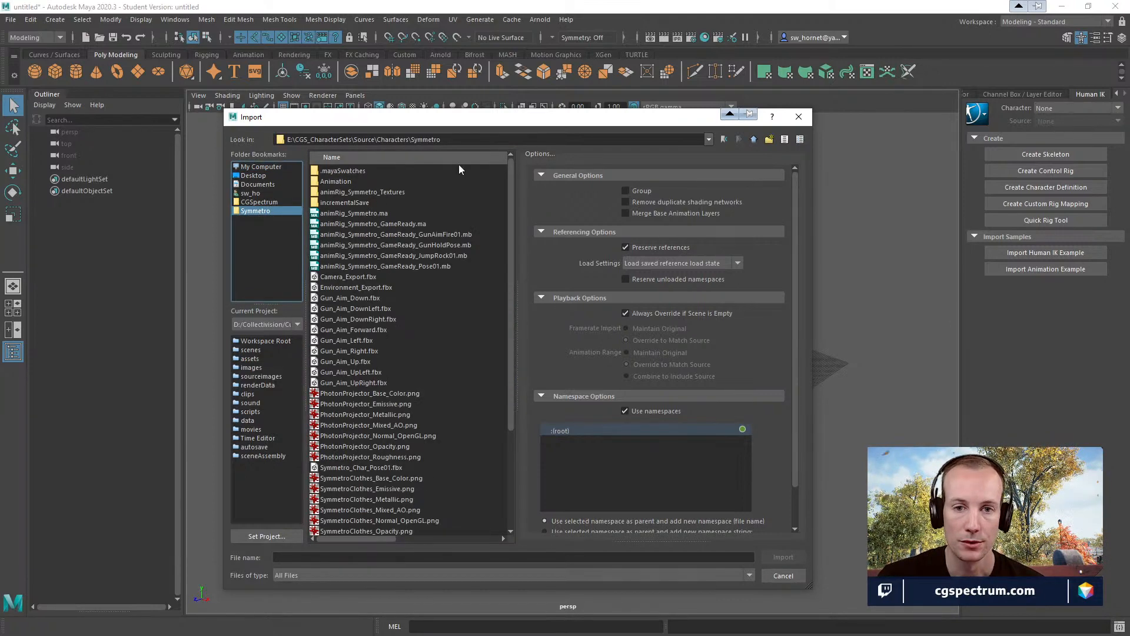
click(754, 139)
double_click(330, 180)
click(338, 170)
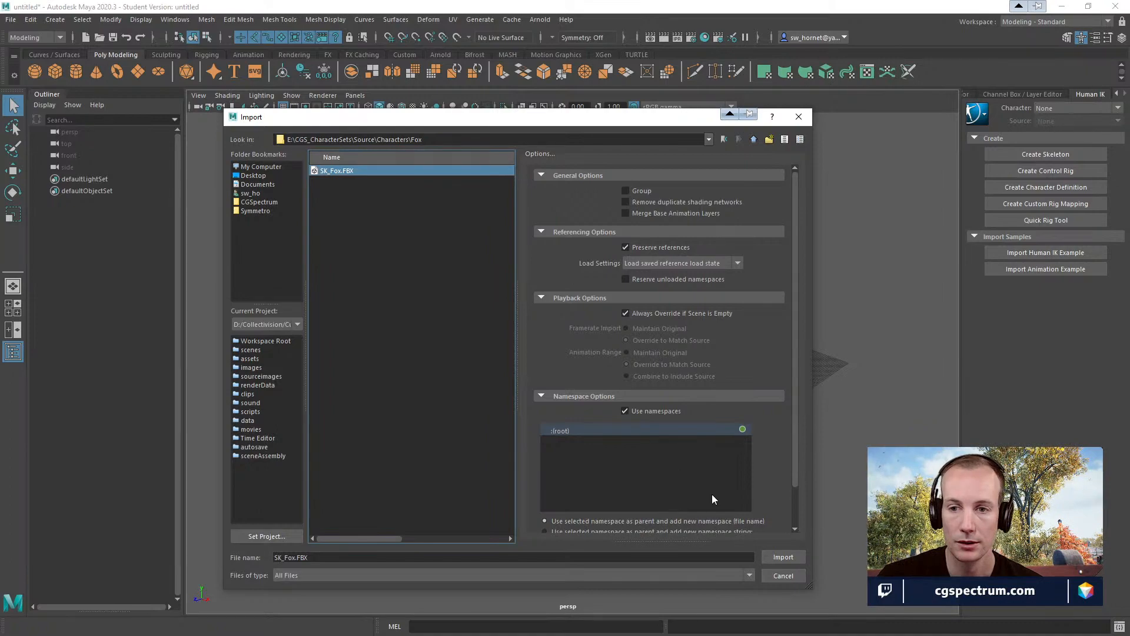
click(772, 555)
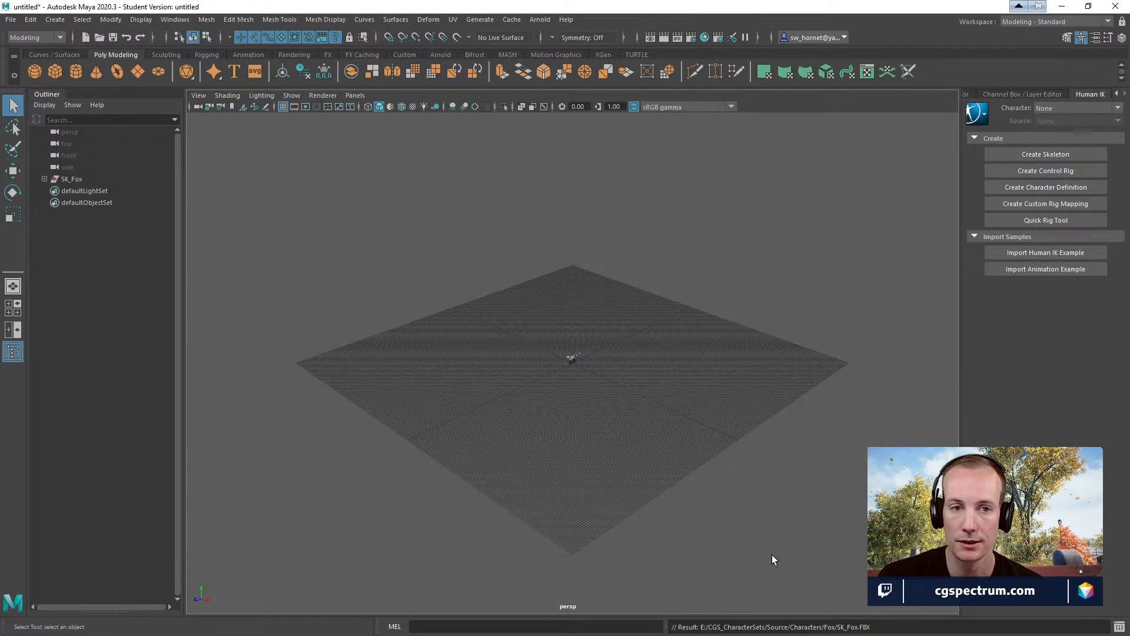
- Frame the imported fox and examine its mesh from close up and several angles
key(f)
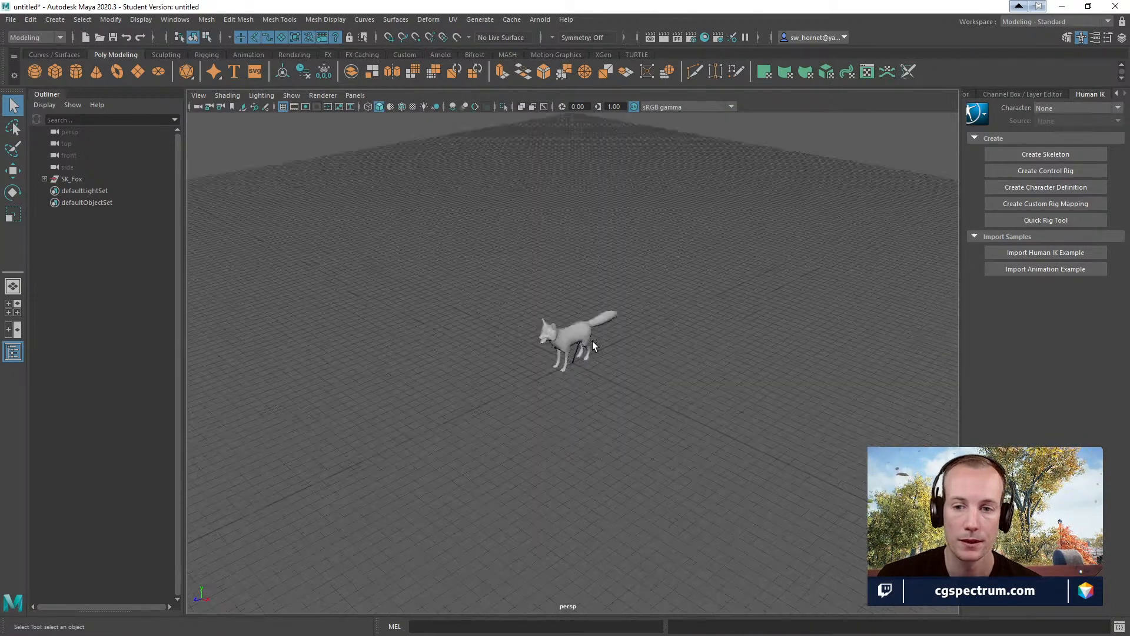
scroll(604, 348, up, 5)
scroll(598, 333, down, 3)
scroll(597, 331, up, 1)
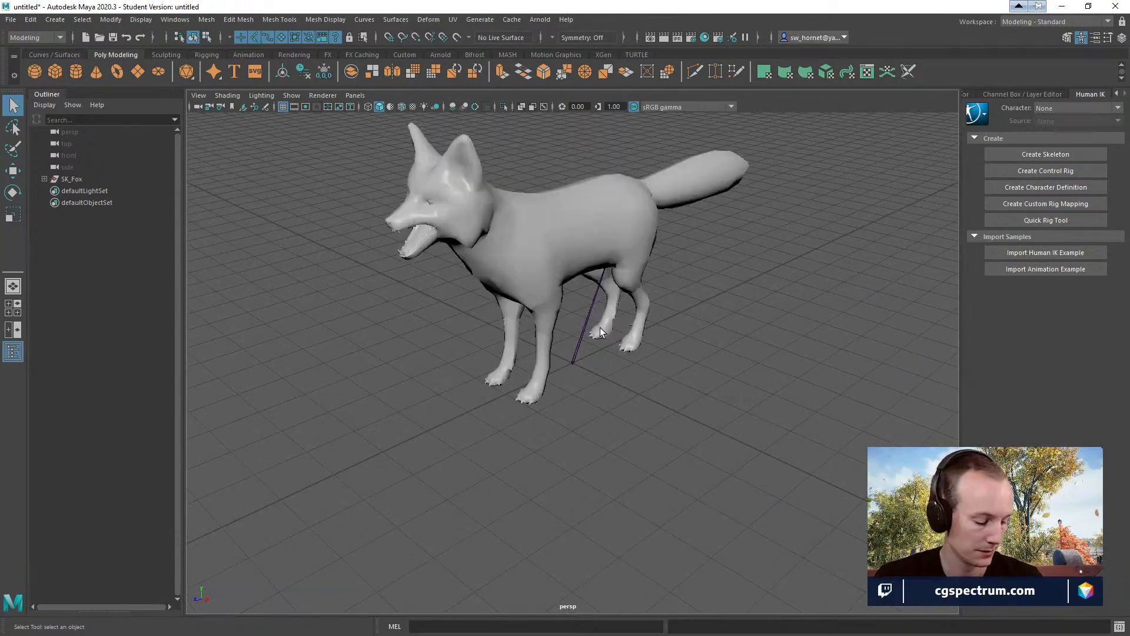
alt+middle_drag(630, 223, 613, 273)
alt+right_drag(613, 273, 661, 277)
alt+drag(661, 277, 621, 239)
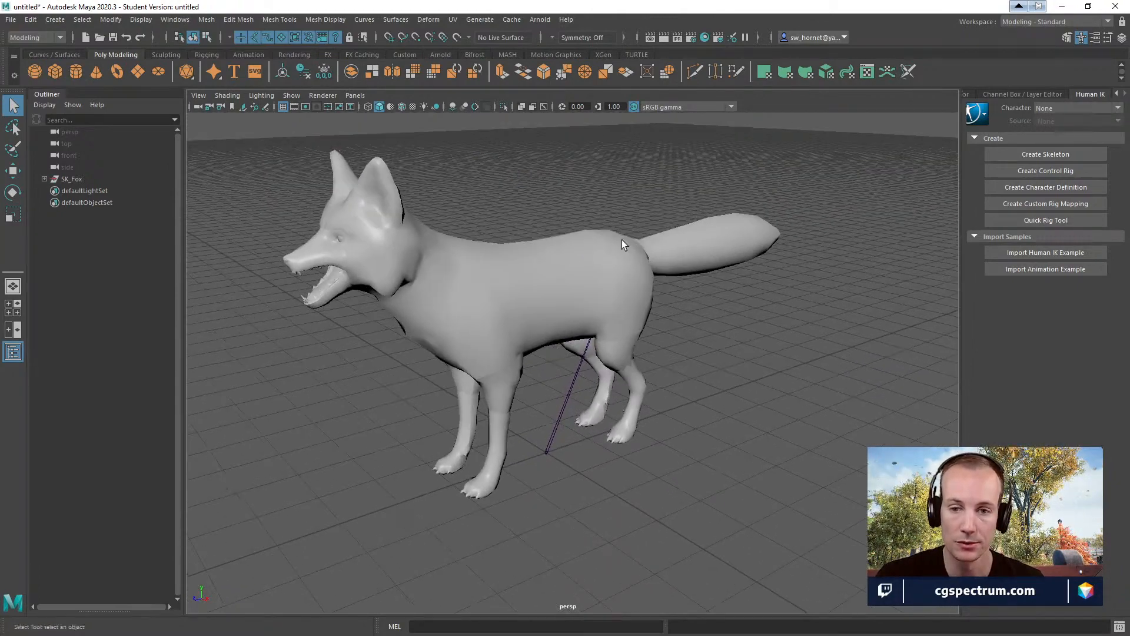
alt+right_drag(622, 239, 683, 268)
alt+middle_drag(683, 268, 737, 283)
alt+drag(736, 283, 684, 150)
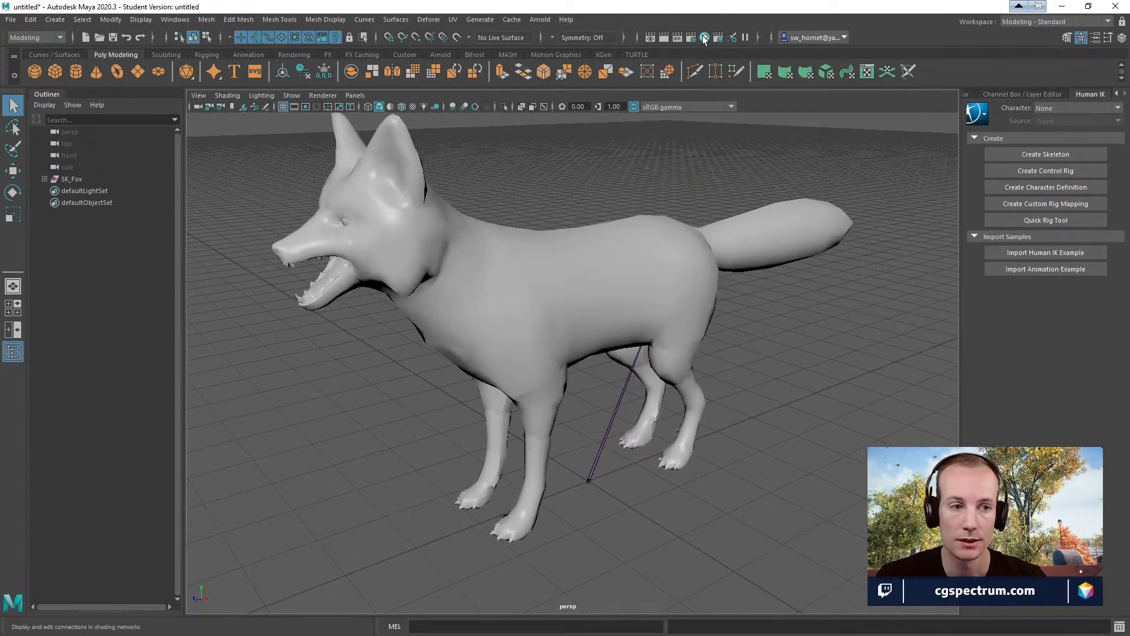
- Select the fox's root joint and examine the skeleton inside the body in wireframe display
click(589, 480)
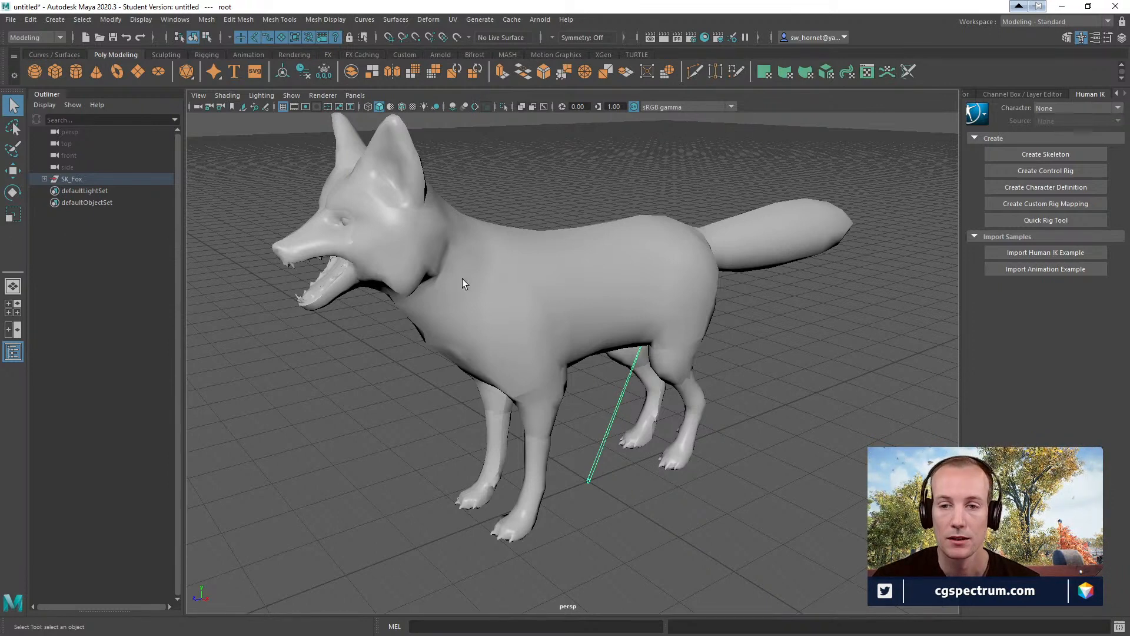
key(4)
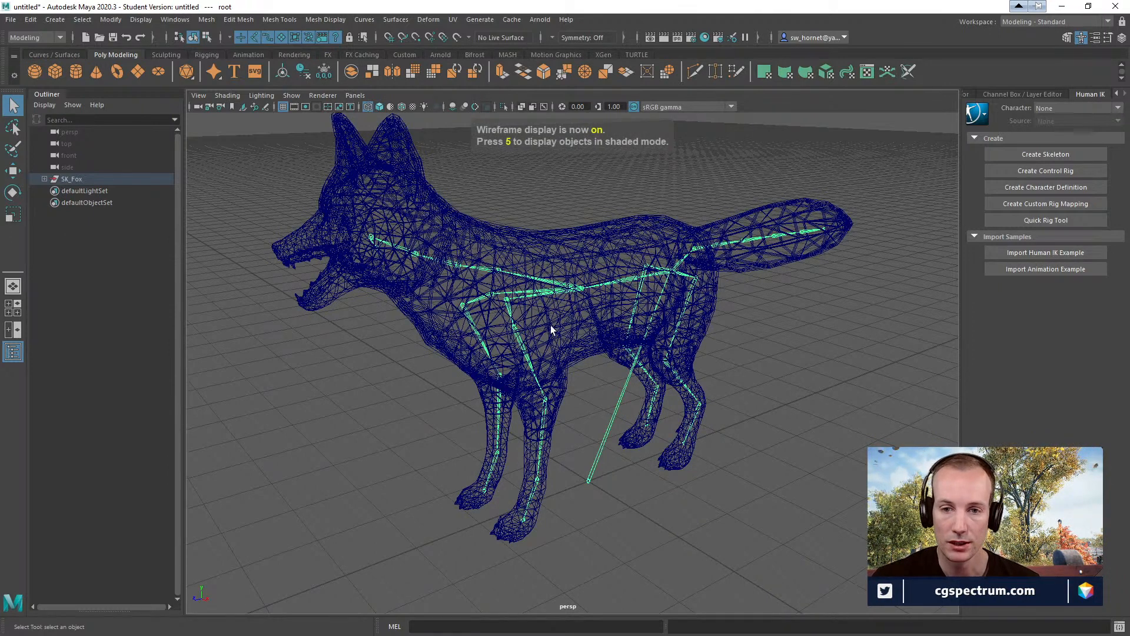
key(5)
- Try rotating the left forearm joint, undo the rotation, and check the fox in shaded display
click(542, 408)
key(w)
key(e)
drag(523, 359, 520, 449)
key(ctrl+z)
alt+drag(652, 410, 575, 401)
key(5)
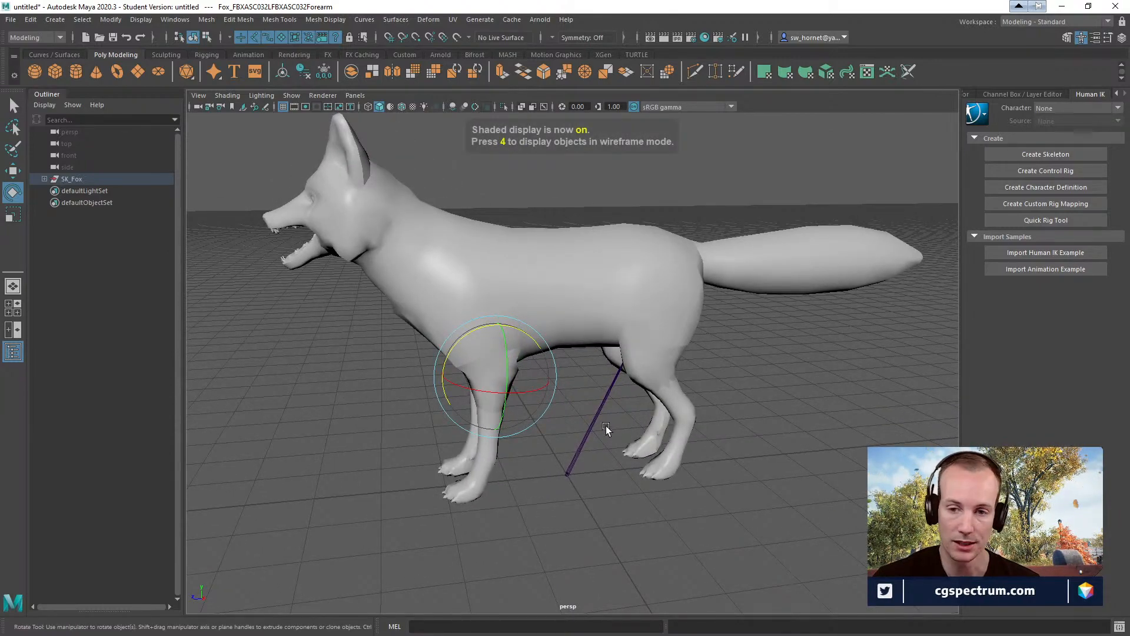
- Display the fox in wireframe and try picking a joint near the hips with the Move tool, undoing the attempt
key(4)
click(661, 278)
alt+drag(661, 278, 722, 350)
click(721, 349)
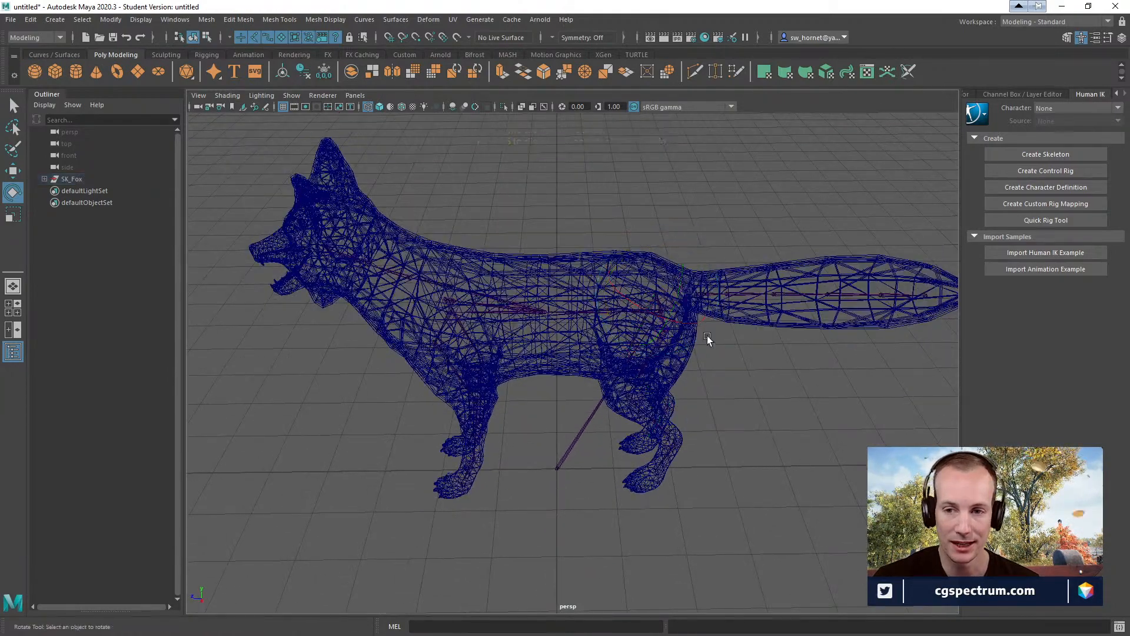
click(661, 308)
key(w)
alt+drag(672, 321, 520, 300)
key(ctrl+z)
mouse_move(627, 327)
alt+mouse_down()
mouse_move(638, 330)
mouse_move(549, 334)
mouse_move(639, 322)
alt+mouse_up()
- Rotate the left upper arm joint so the front leg swings back, and check the mesh deformation
click(461, 321)
key(e)
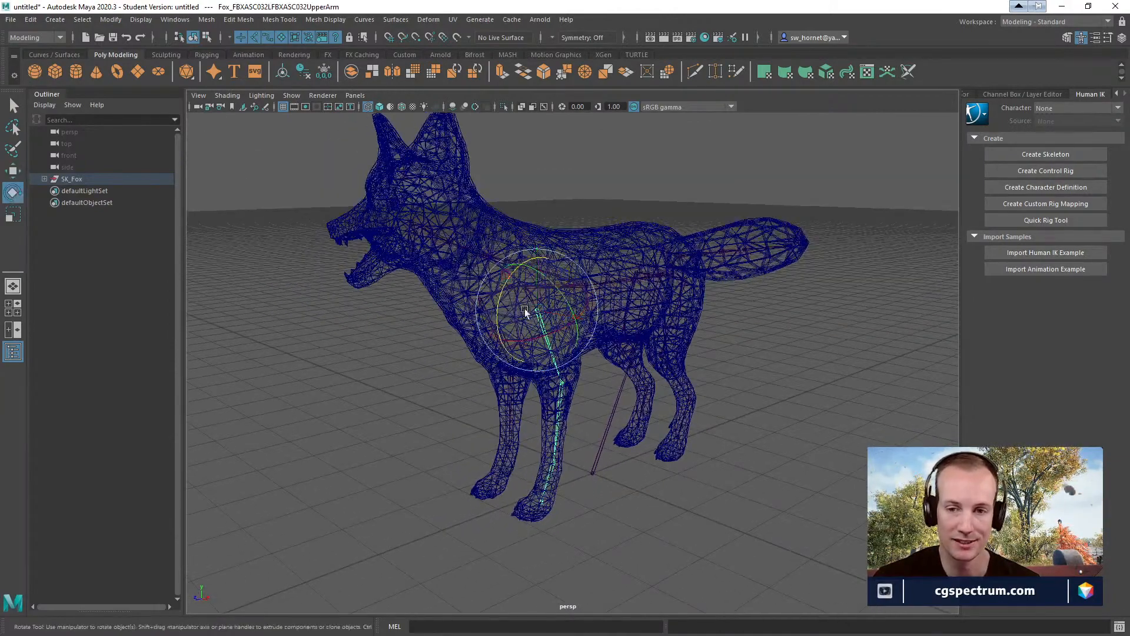
mouse_move(501, 290)
mouse_down()
mouse_move(486, 329)
mouse_move(500, 303)
mouse_up()
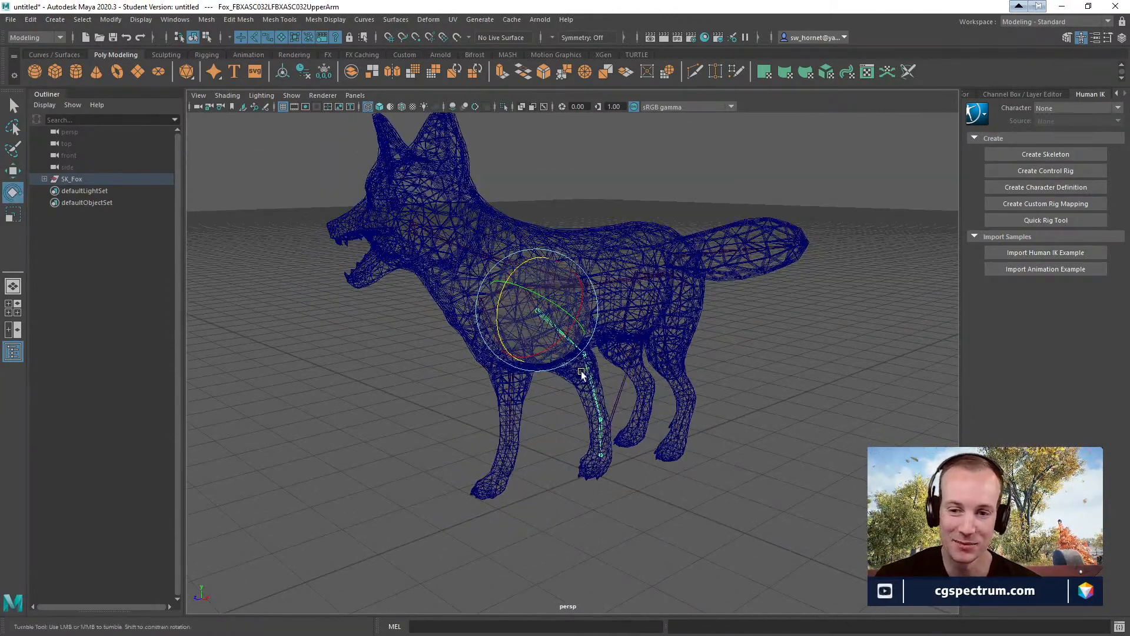
alt+drag(582, 370, 537, 358)
alt+drag(627, 285, 659, 323)
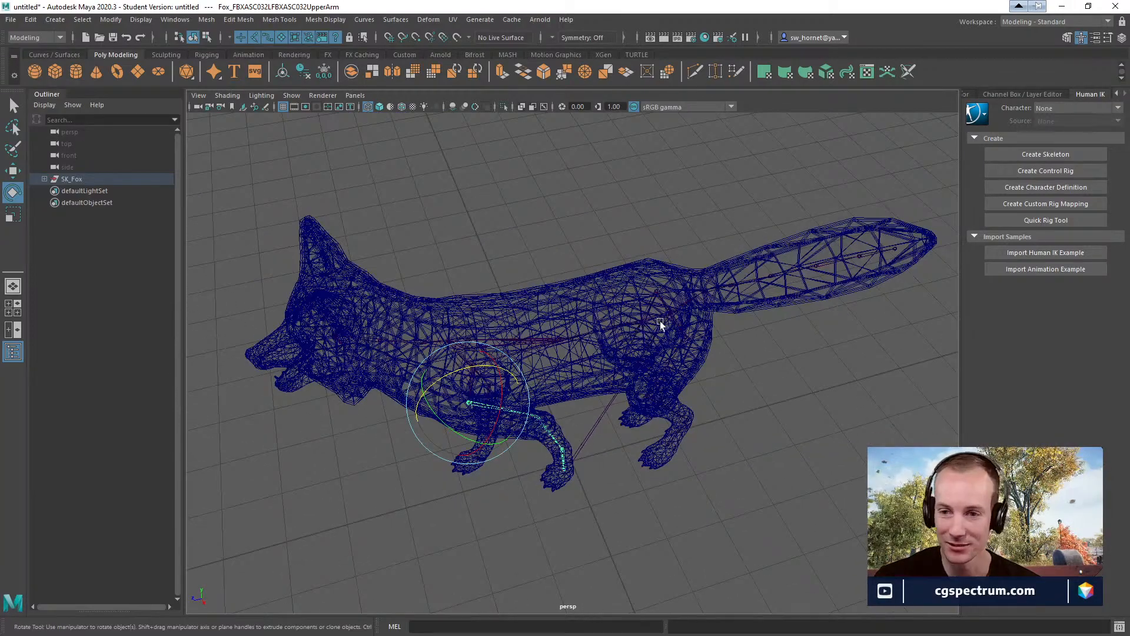
- Switch to the Move tool and examine the posed front leg and hips from several angles
click(671, 306)
alt+drag(703, 353, 677, 321)
key(w)
alt+drag(669, 266, 690, 436)
alt+drag(699, 473, 750, 432)
click(529, 320)
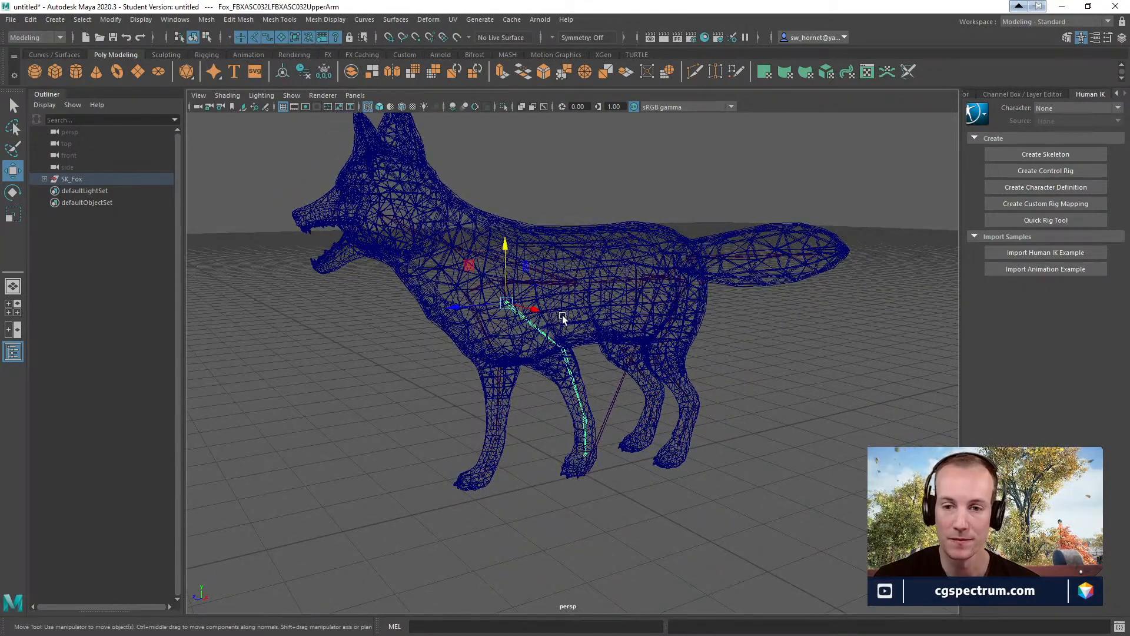
- Show the left upper arm joint's channel values and set its Rotate X, Y and Z to 0
click(1120, 37)
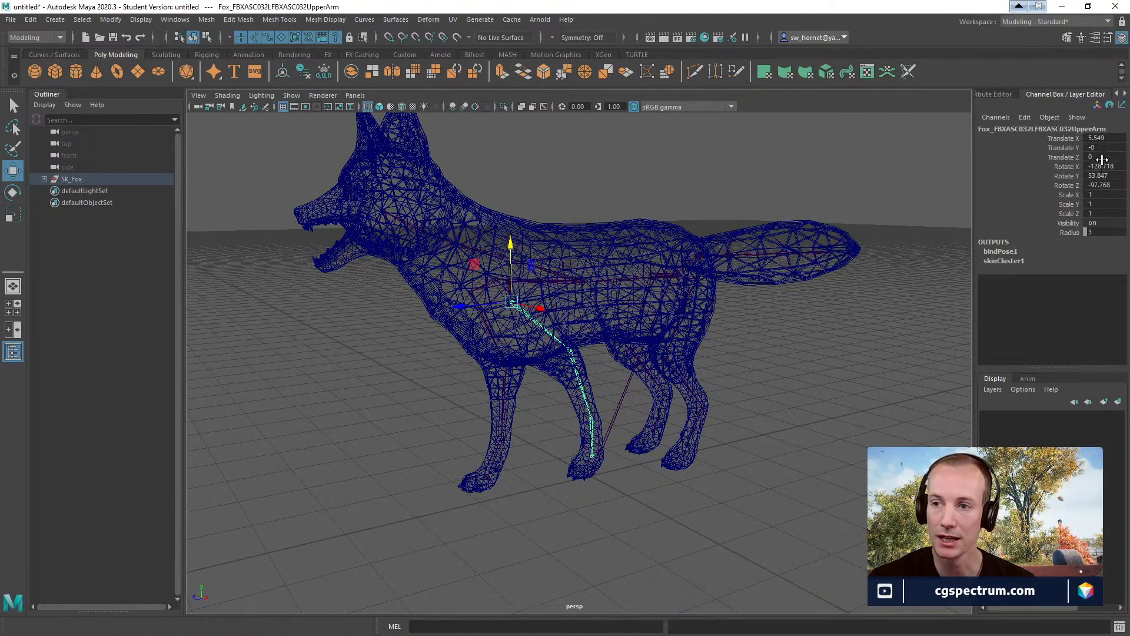
drag(1106, 166, 1102, 184)
text(0)
key(Return)
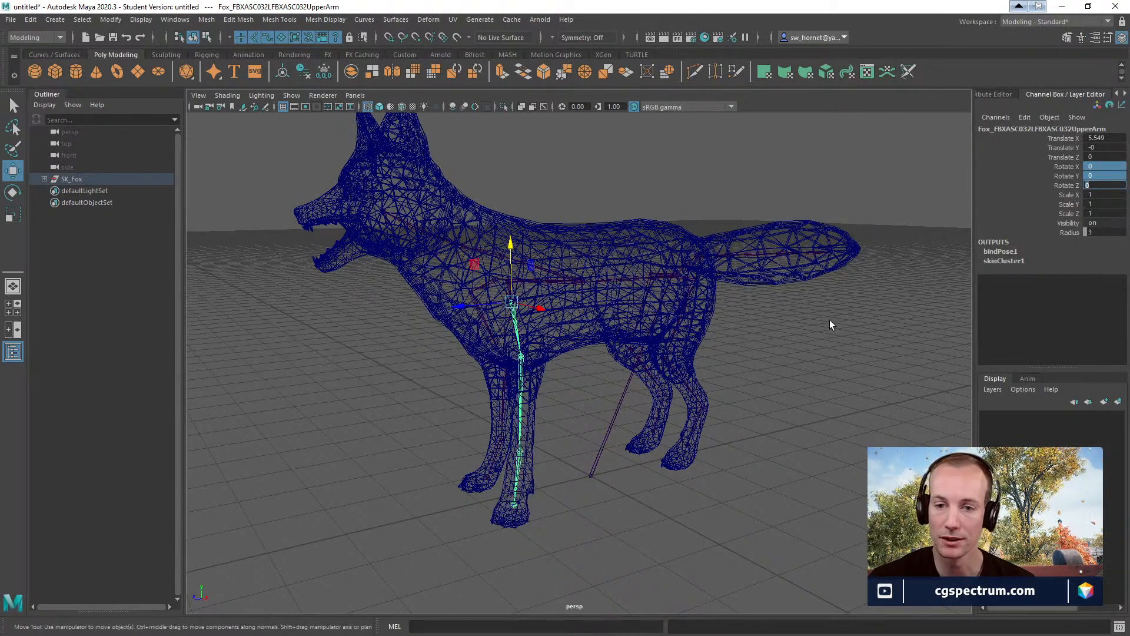
alt+drag(663, 384, 718, 344)
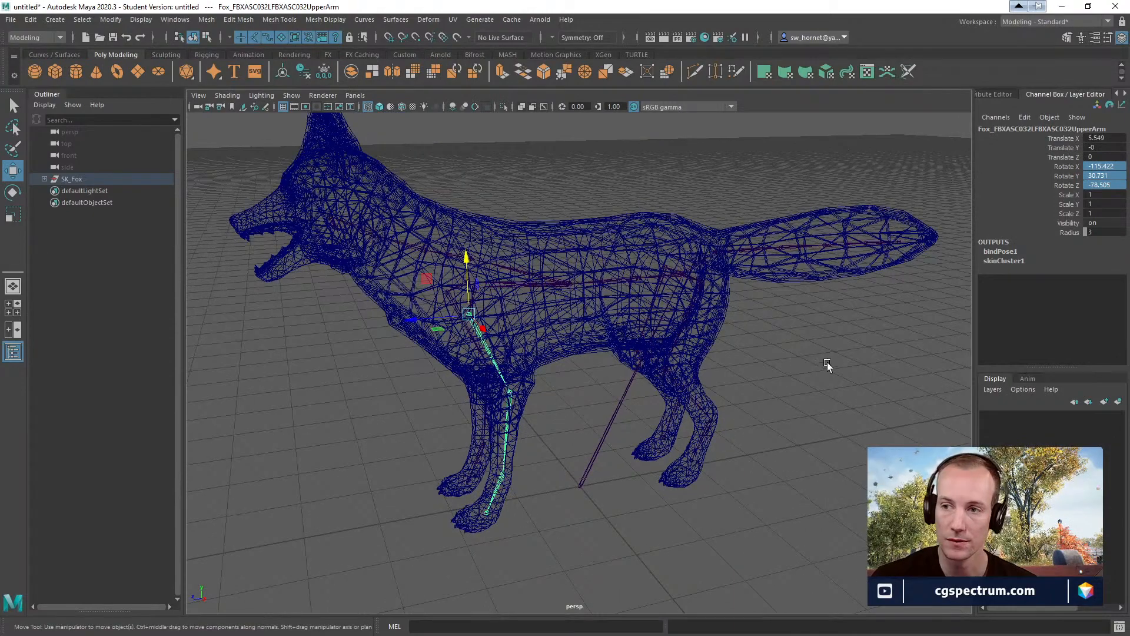
- Clear the joint selection and select the fox's SK_Fox mesh
click(824, 356)
alt+drag(642, 351, 662, 348)
alt+drag(533, 334, 414, 346)
alt+drag(462, 306, 535, 302)
click(530, 291)
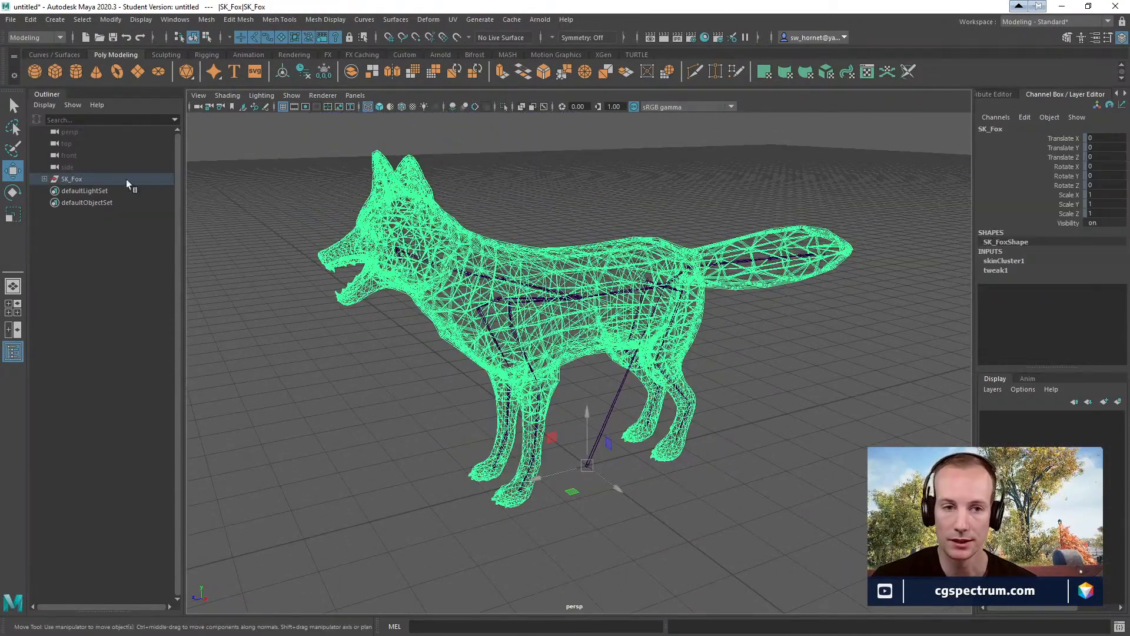
- Expand the whole SK_Fox hierarchy, widen the Outliner to fit the joint names, and deselect the mesh
shift+click(44, 179)
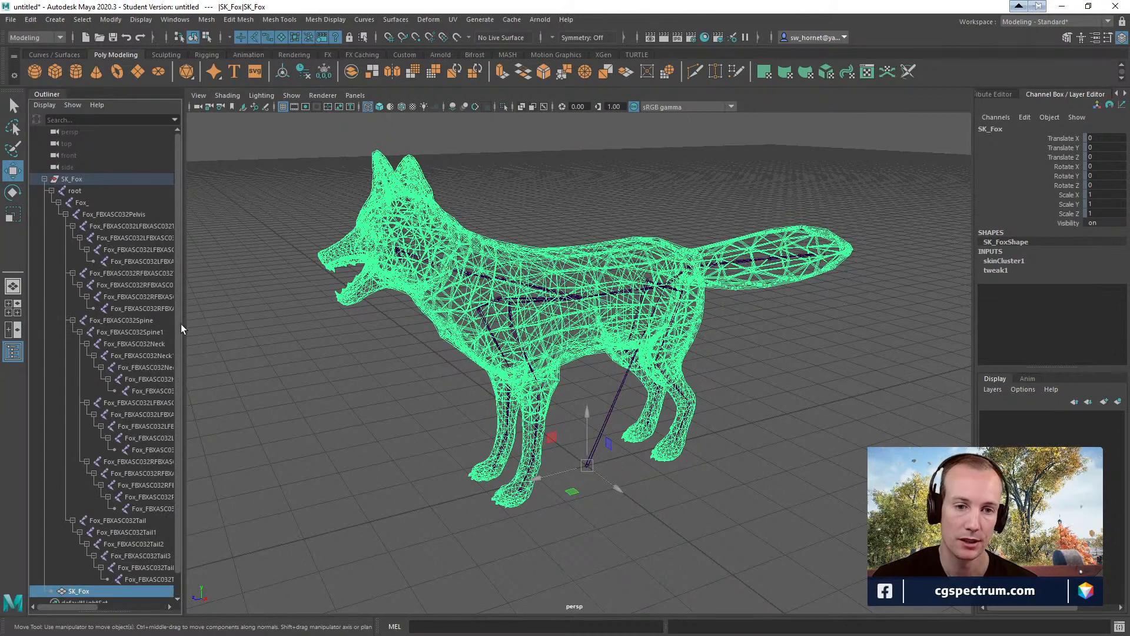
drag(181, 313, 283, 315)
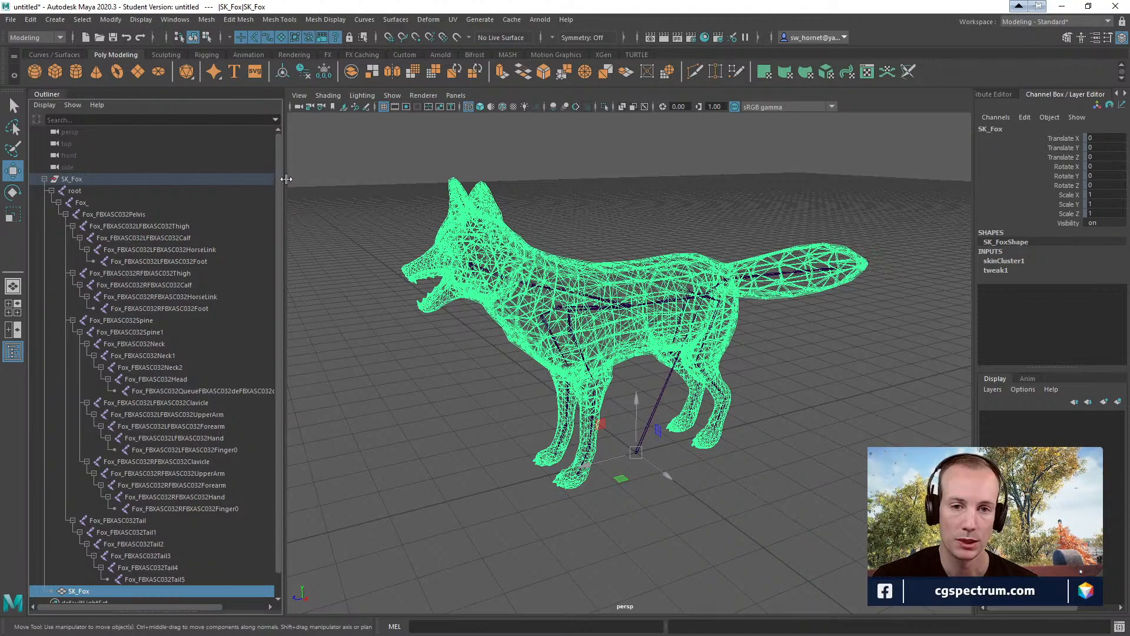
alt+drag(553, 360, 714, 434)
click(800, 409)
alt+drag(799, 409, 766, 393)
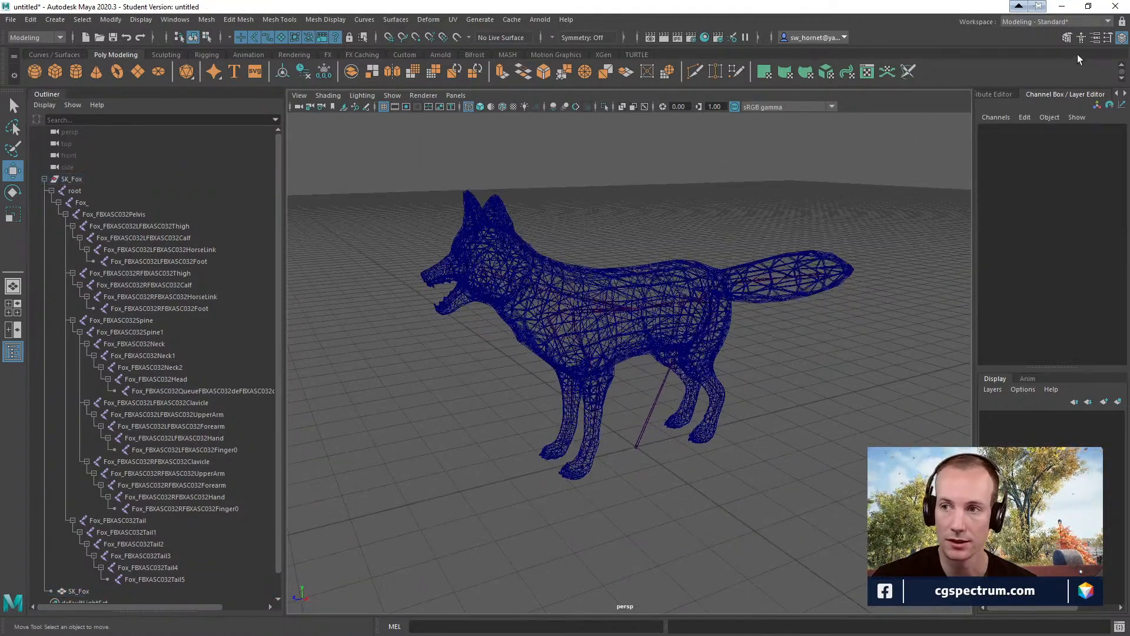
- Show the Human IK character controls and view the fox mesh up close
click(1081, 39)
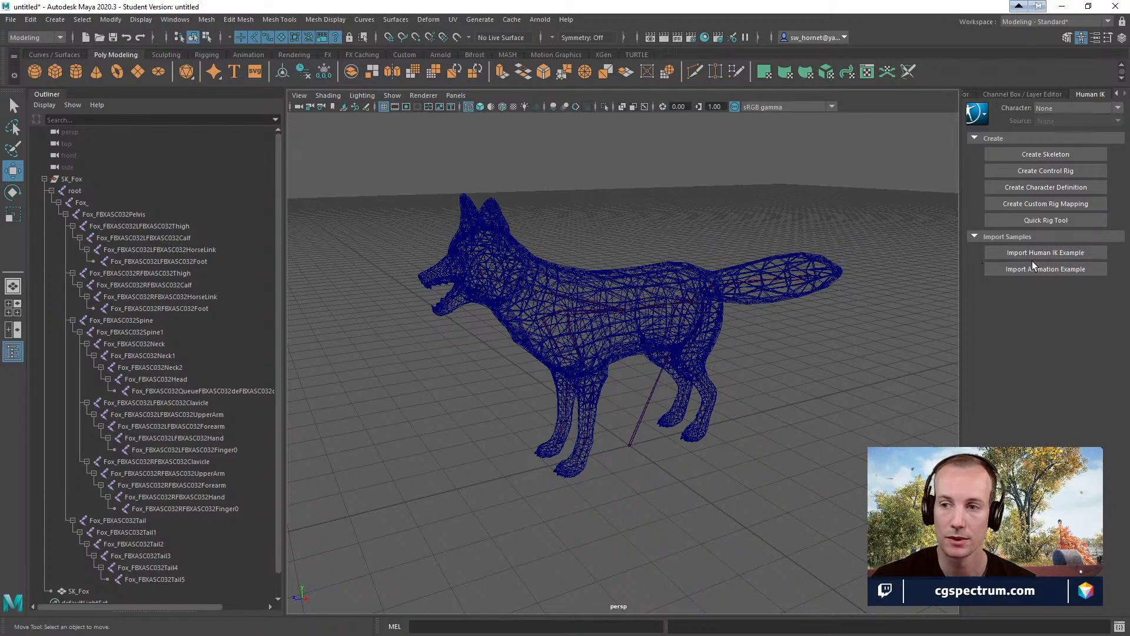
alt+drag(742, 310, 814, 351)
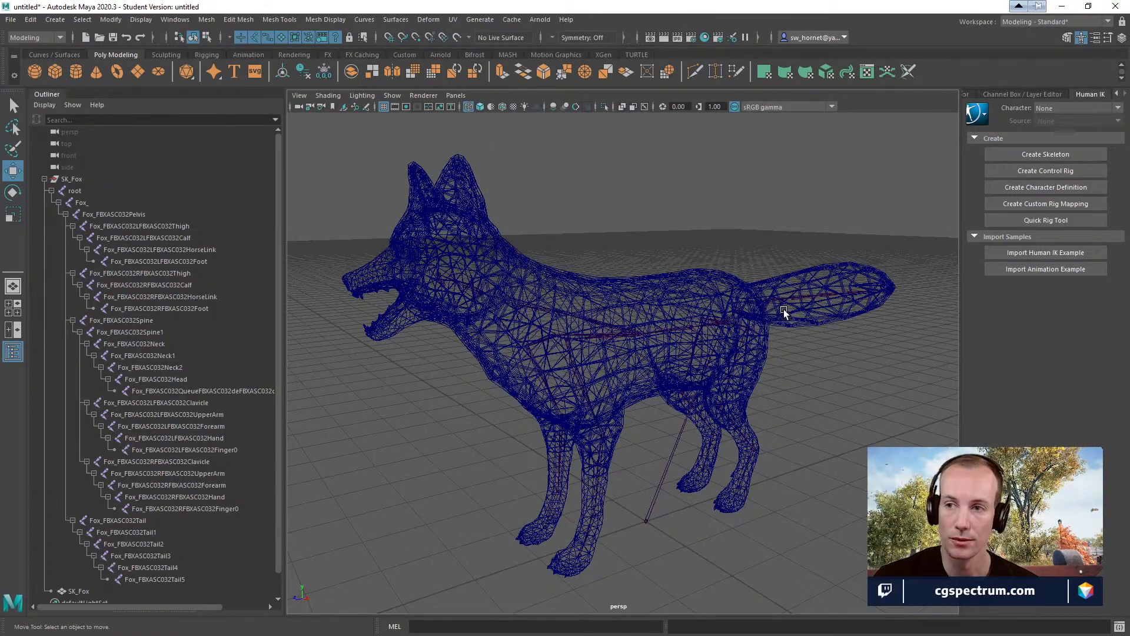
alt+drag(782, 304, 660, 291)
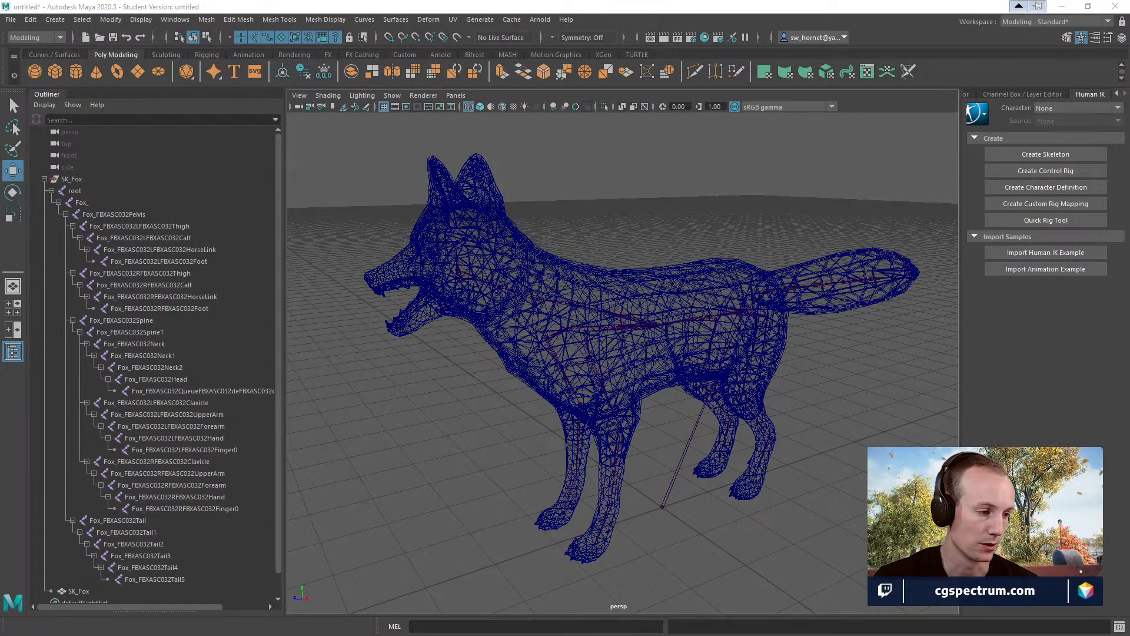
- Switch to the Chrome browser and search Google for "advanced skeleton"
drag(0, 176, 653, 5)
click(449, 243)
text(advance)
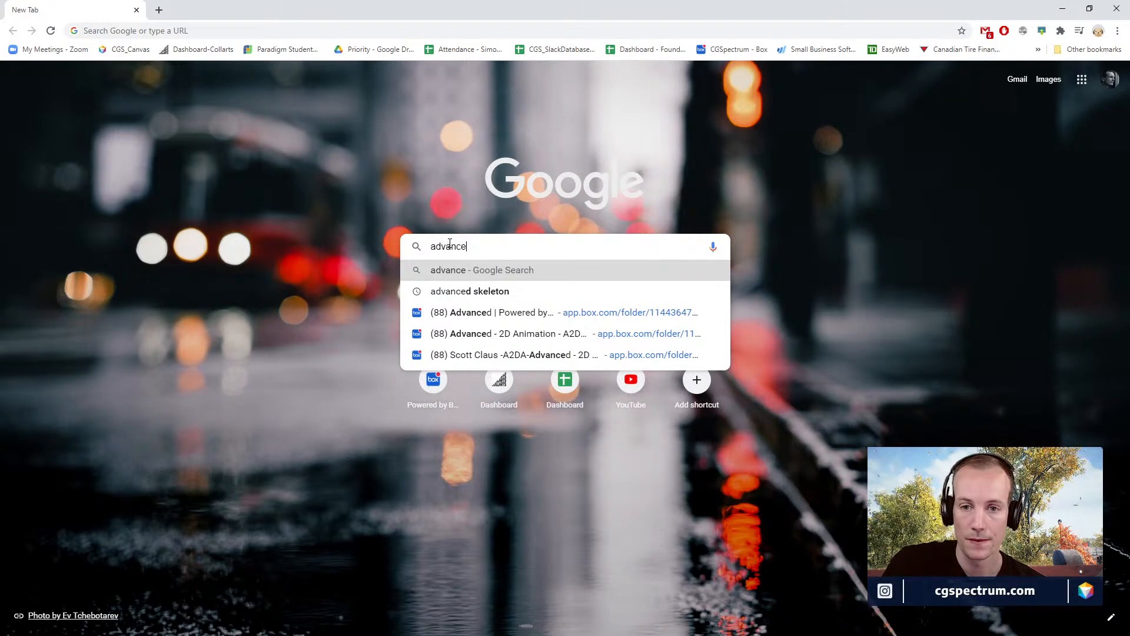
key(Down)
key(Return)
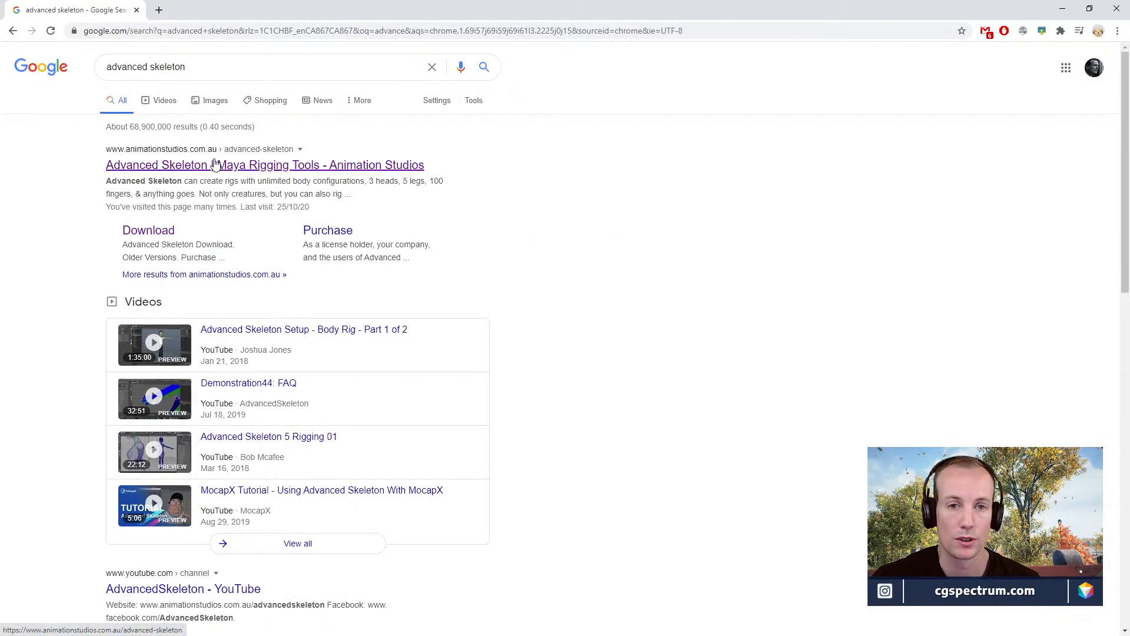
- Open the Animation Studios Advanced Skeleton page and go to its download page for the latest version, AdvancedSkeleton.5.778.zip
click(216, 165)
scroll(545, 313, down, 1)
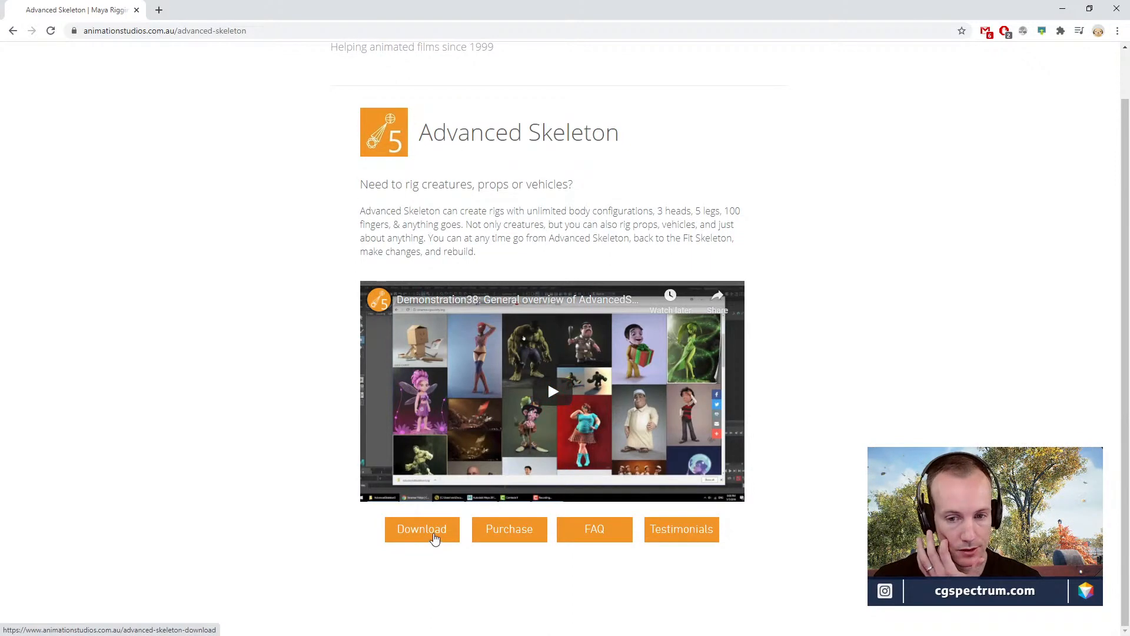
click(434, 538)
scroll(513, 353, up, 1)
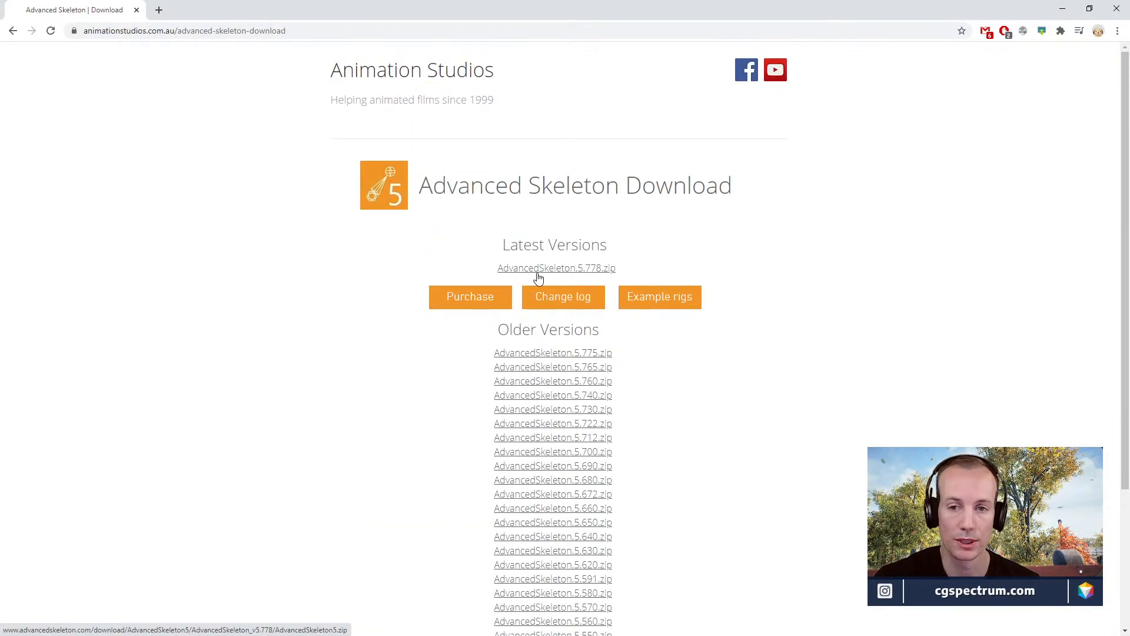
click(538, 278)
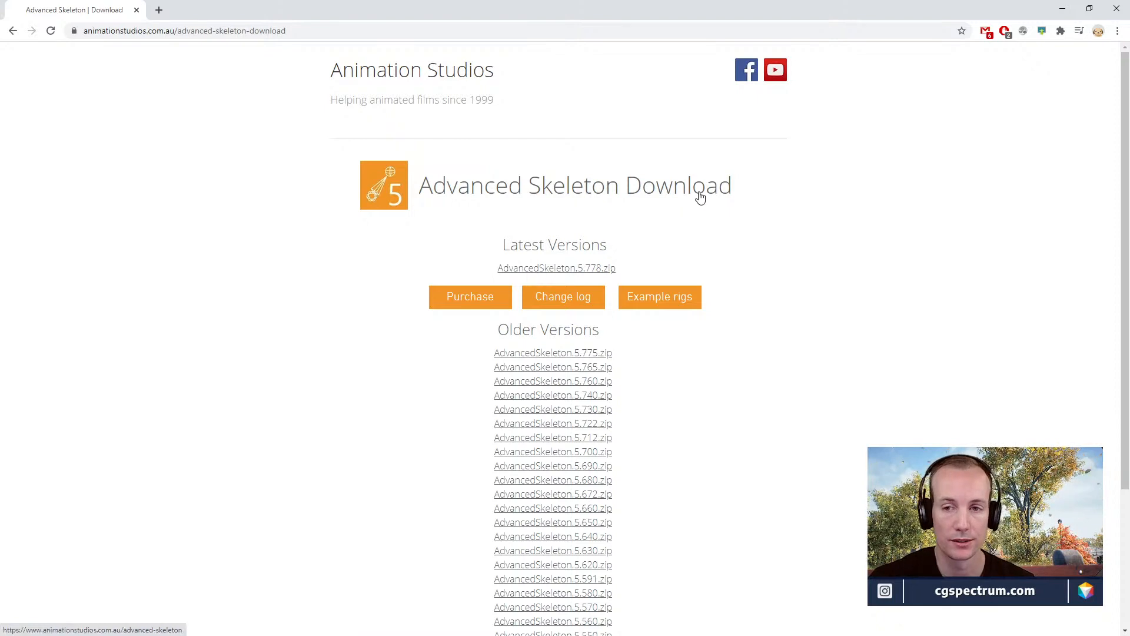
- Put the browser window away to return to Maya and examine the fox mesh from several angles
click(1095, 10)
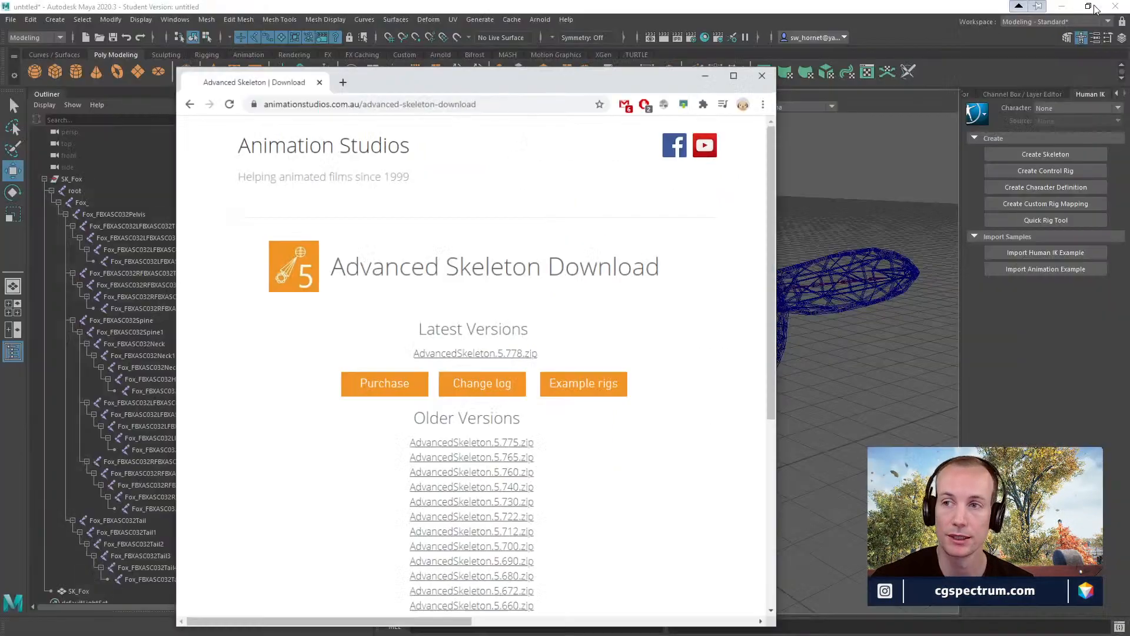
drag(675, 108, 629, 138)
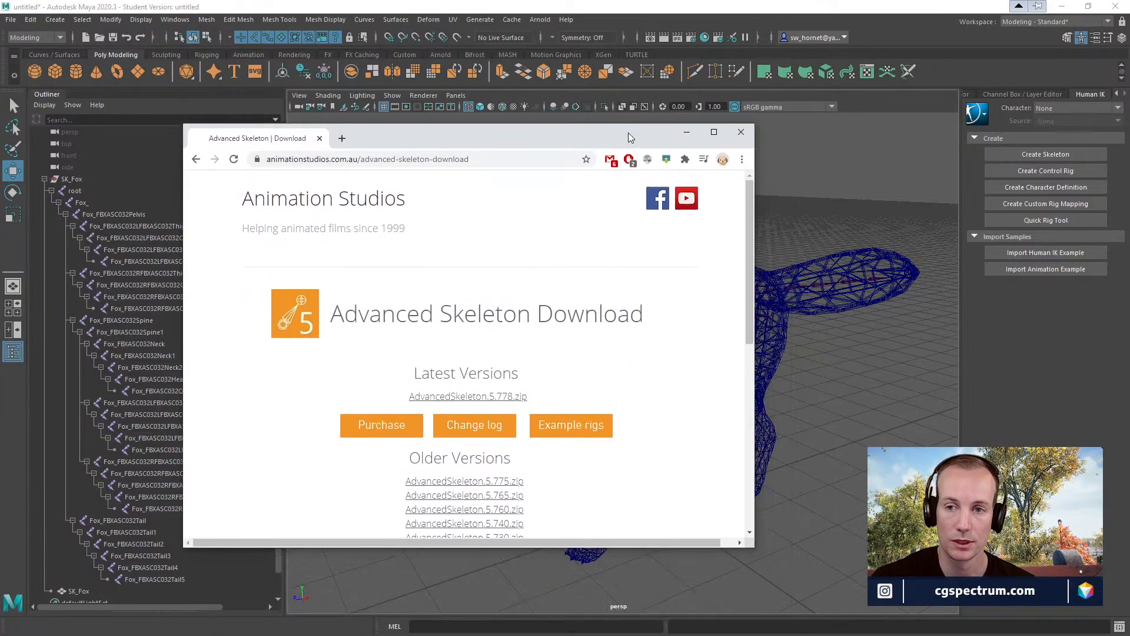
click(686, 132)
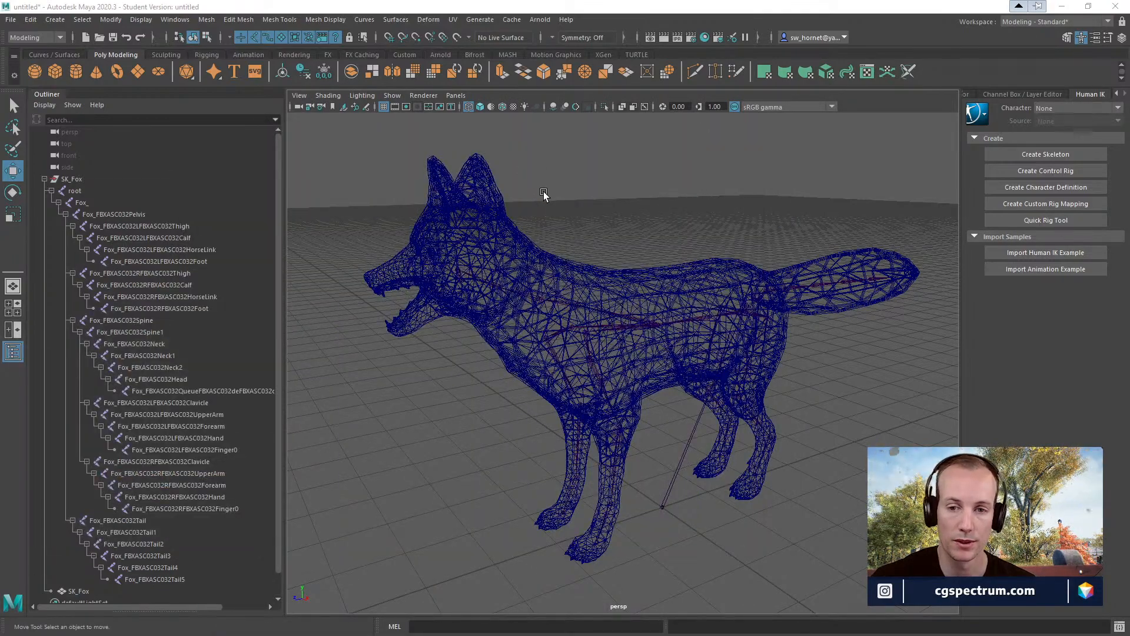
alt+drag(613, 223, 606, 241)
alt+right_drag(605, 240, 696, 267)
alt+drag(697, 267, 729, 259)
alt+right_drag(729, 259, 696, 260)
alt+drag(696, 259, 616, 269)
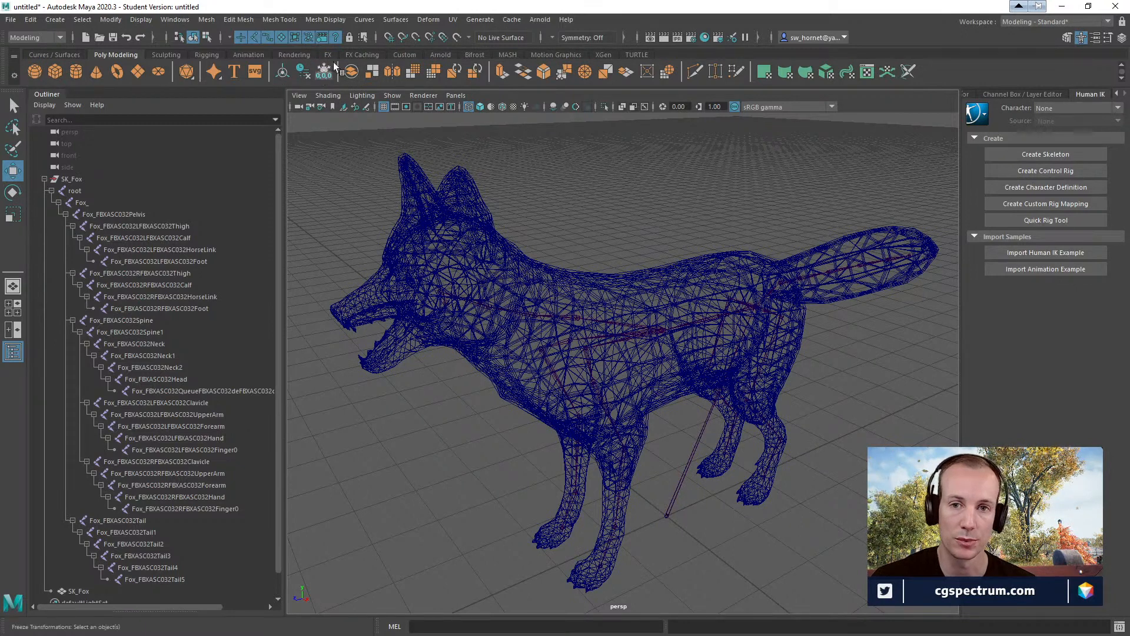
- Show Maya's Custom shelf, then switch to File Explorer and open the Documents\maya\scripts folder
click(394, 54)
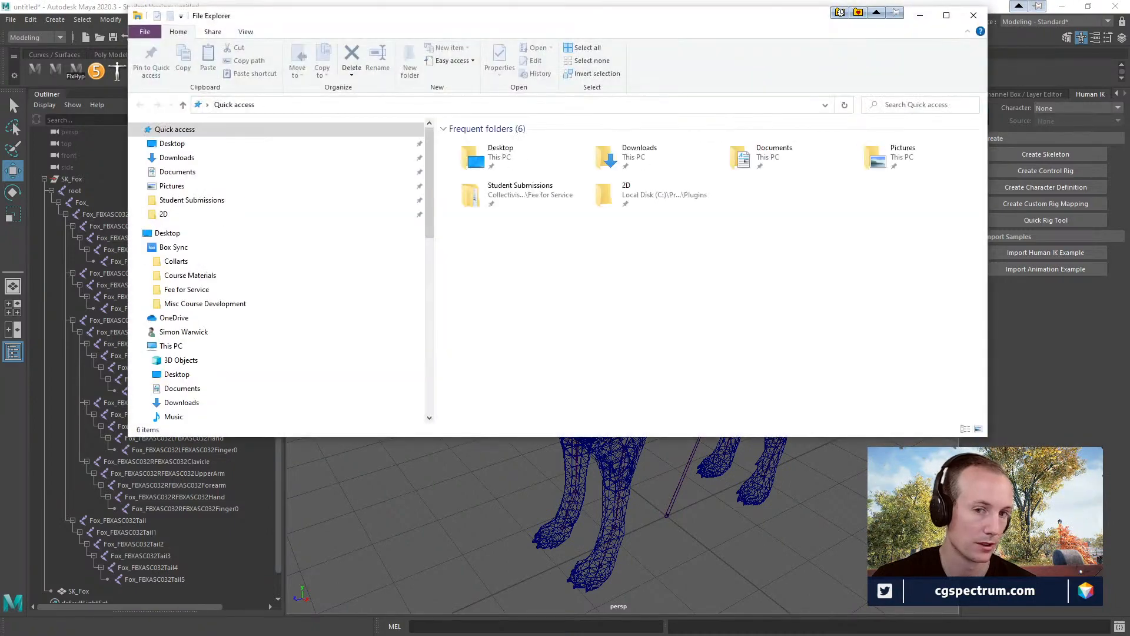
click(201, 170)
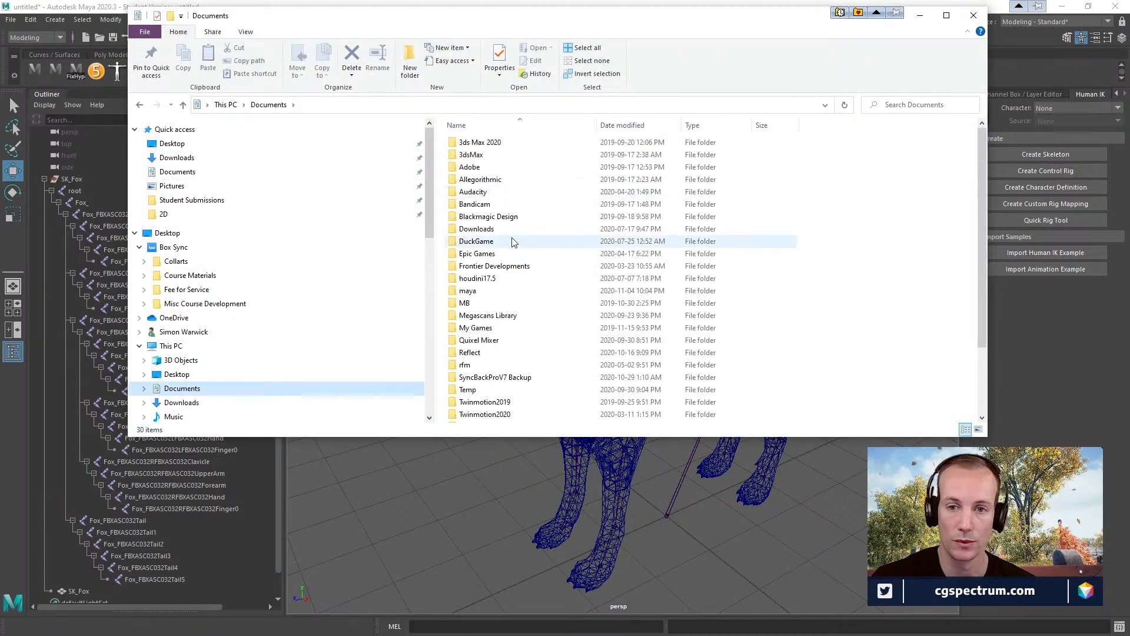
double_click(470, 292)
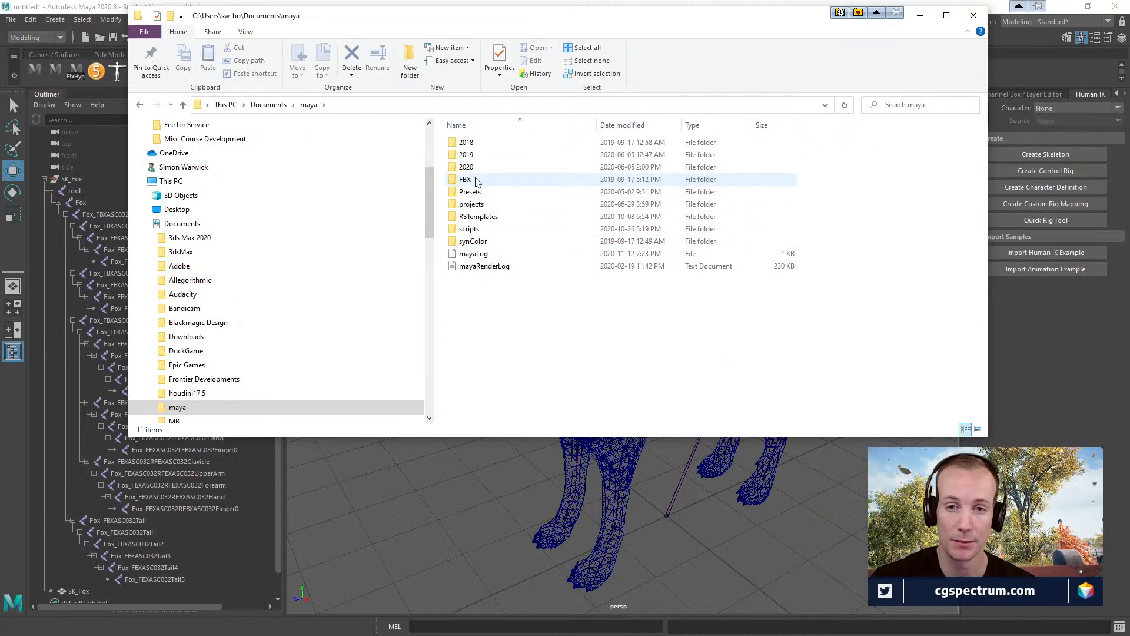
double_click(471, 231)
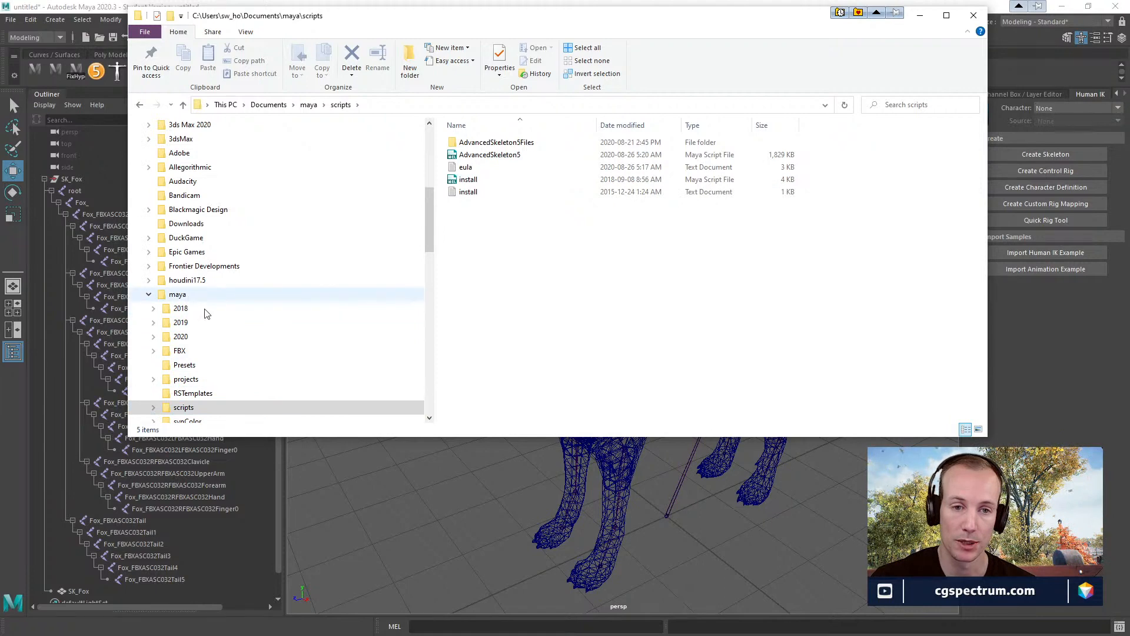
- Move the scripts folder window clear of Maya's shelf and viewport, and select the install Maya Script File
drag(451, 25, 473, 115)
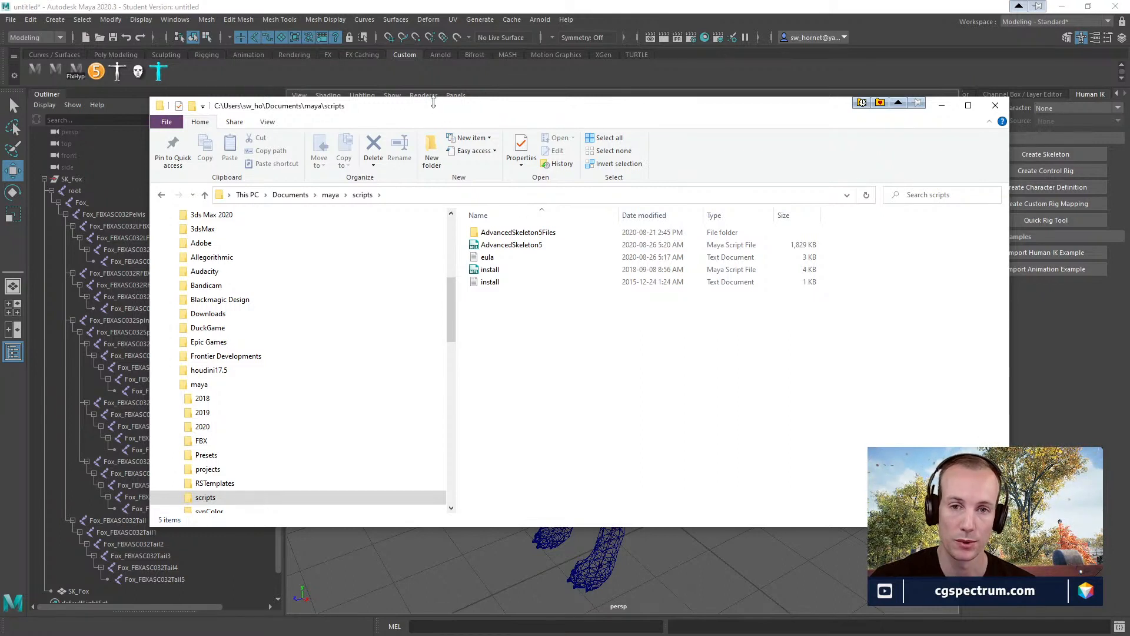
drag(553, 118, 477, 95)
drag(552, 90, 660, 309)
drag(523, 464, 545, 474)
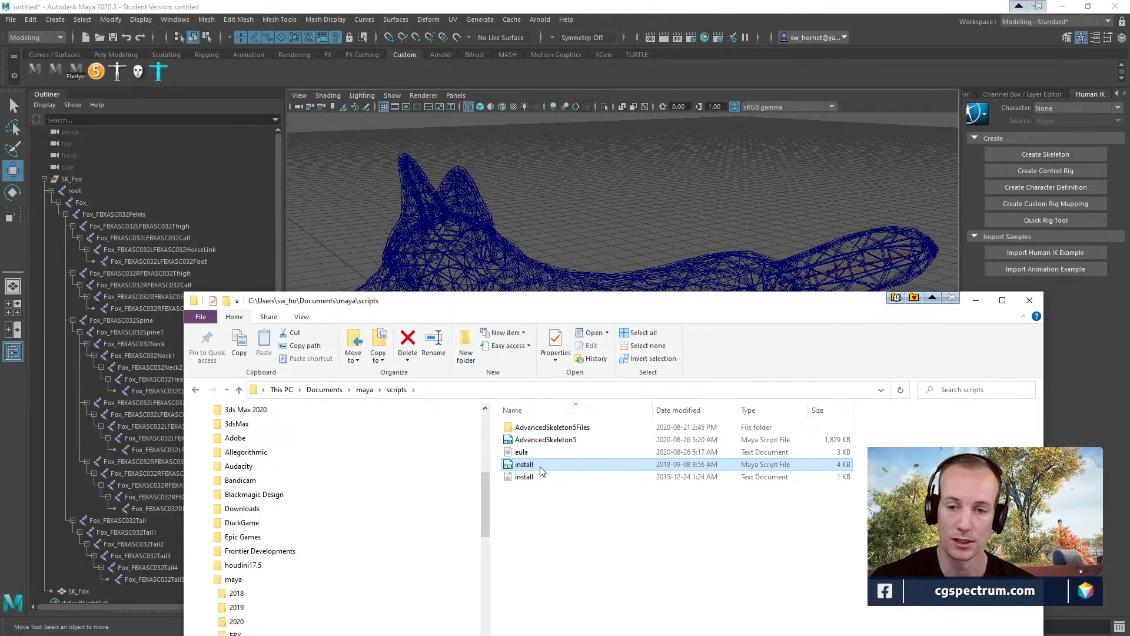
- Minimize the scripts folder window to return to Maya, then view the AdvancedSkeleton biped selector and close it
click(986, 302)
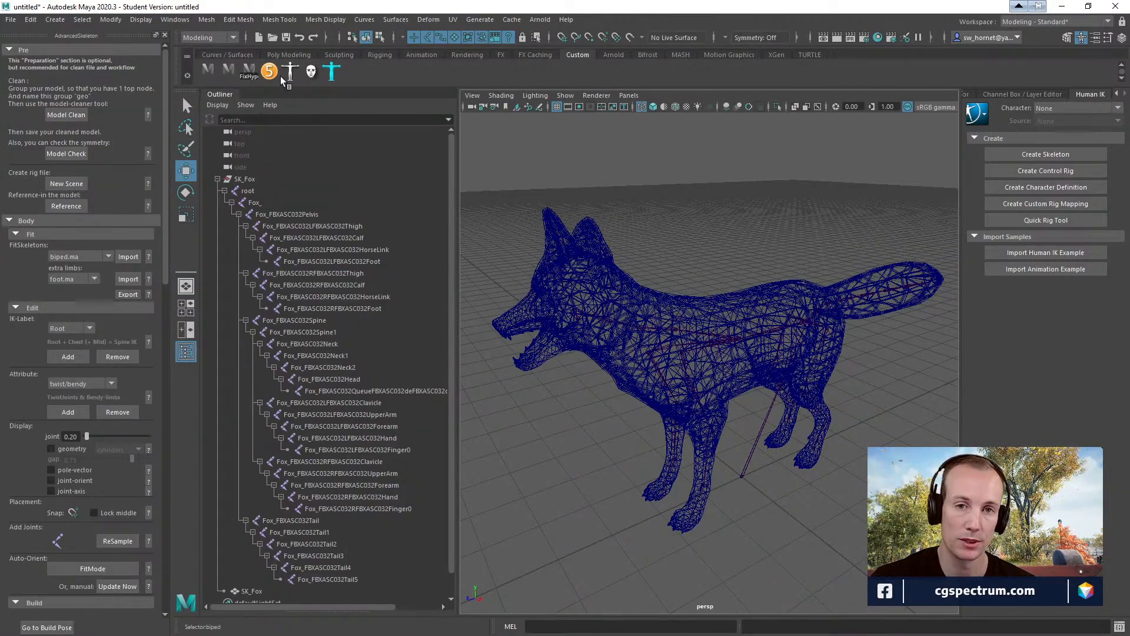
click(291, 71)
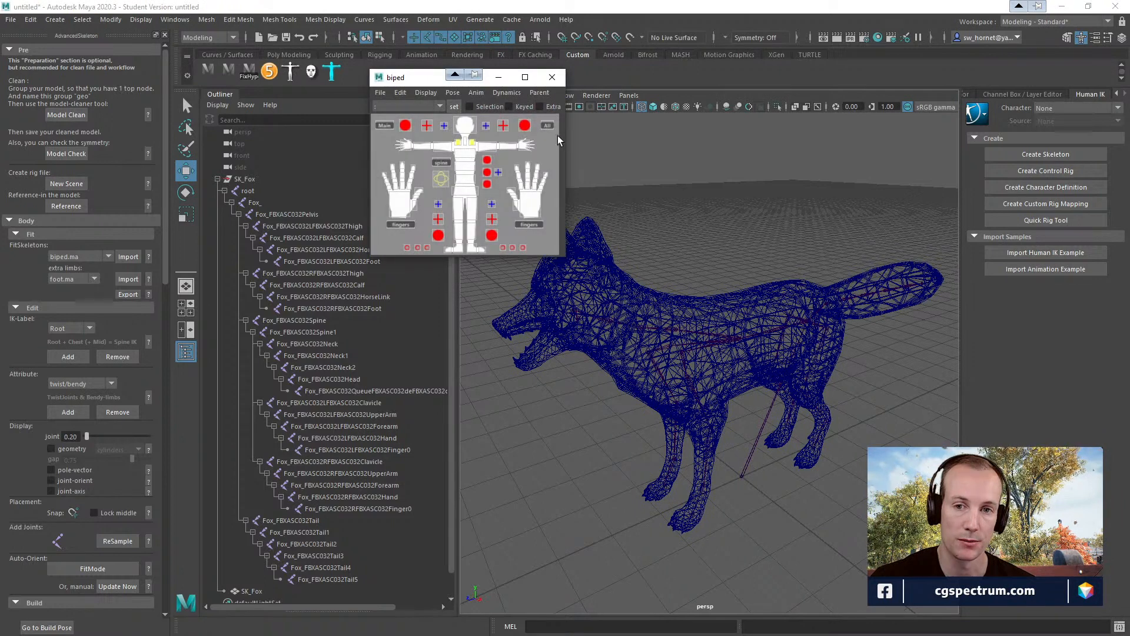
click(552, 77)
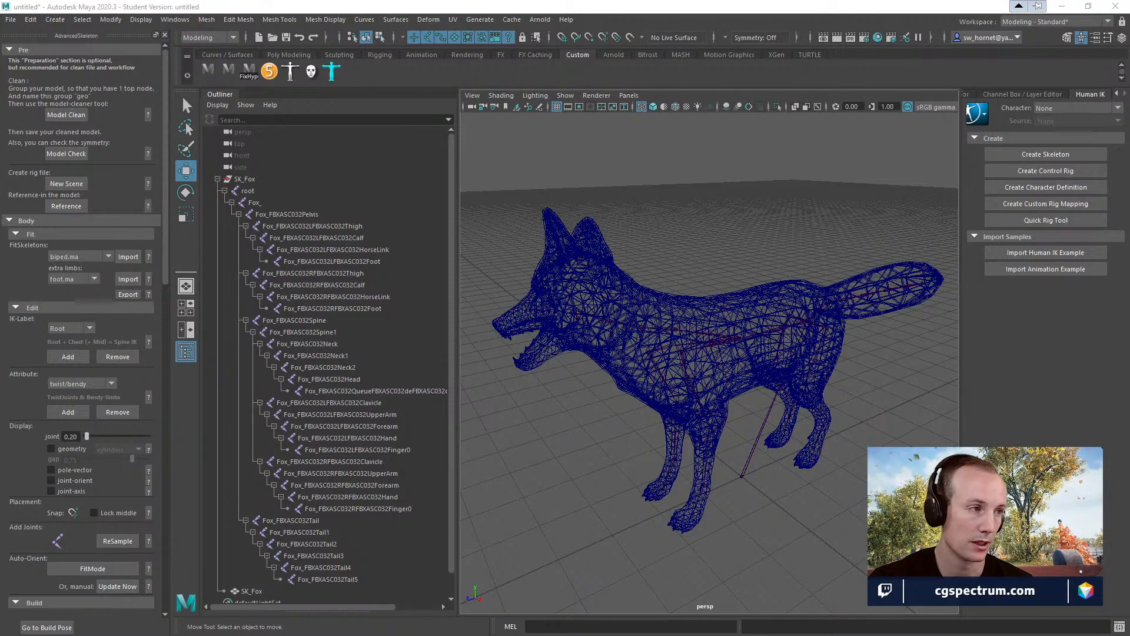
- Switch to Slack and examine the recent #library_animation3d posts about Cascadeur, the IK/FK switcher and the free Riot rigs
scroll(330, 365, down, 1)
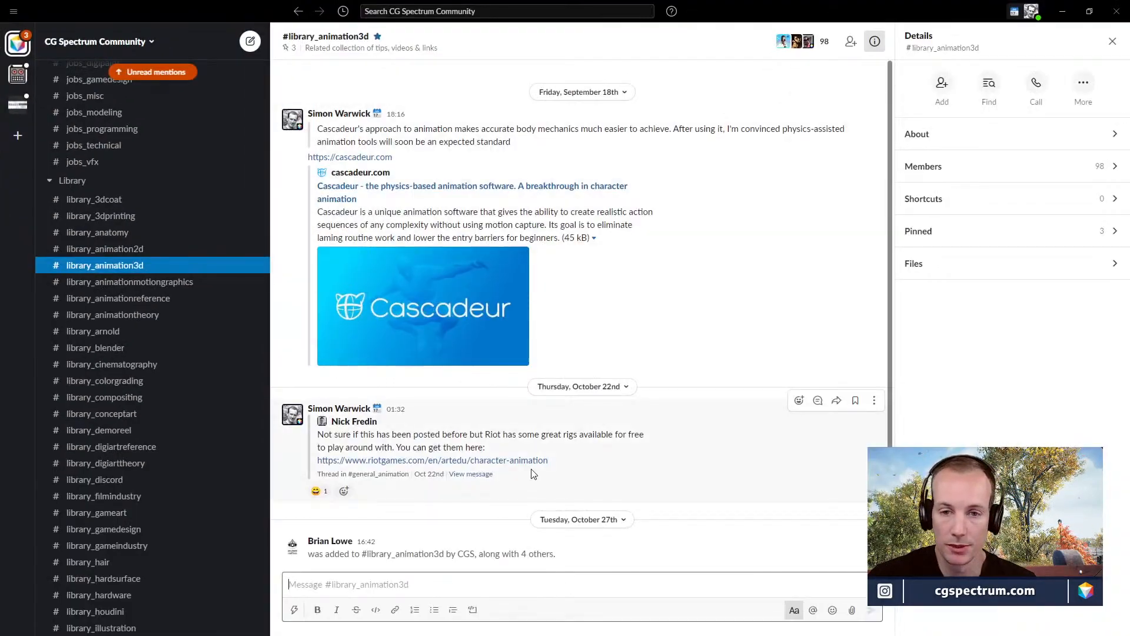
scroll(532, 459, up, 8)
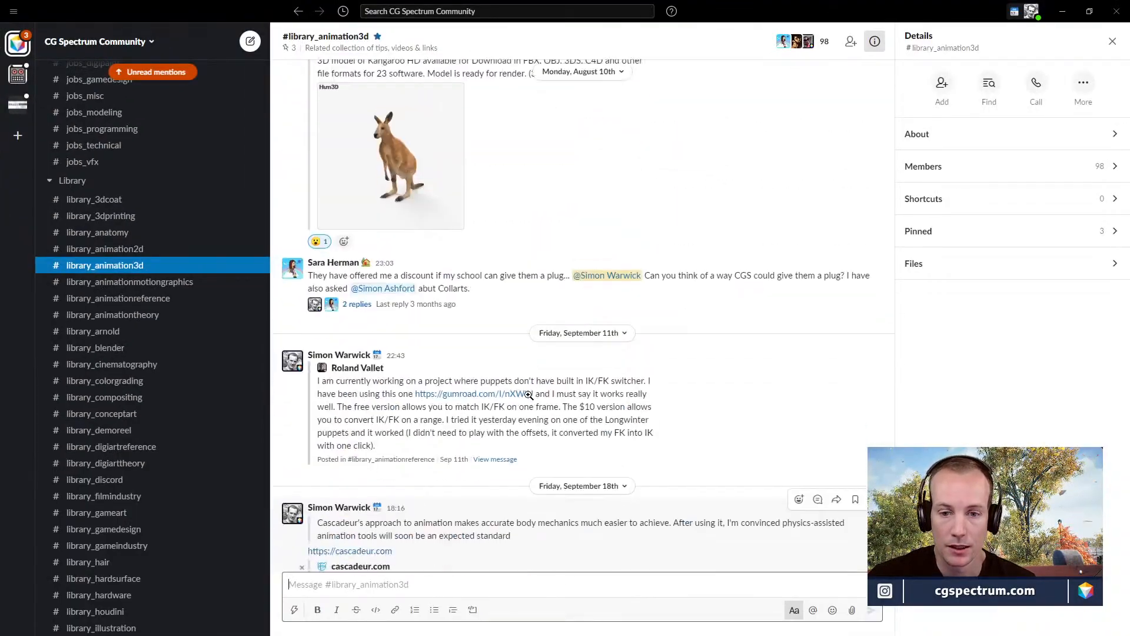
scroll(528, 395, down, 6)
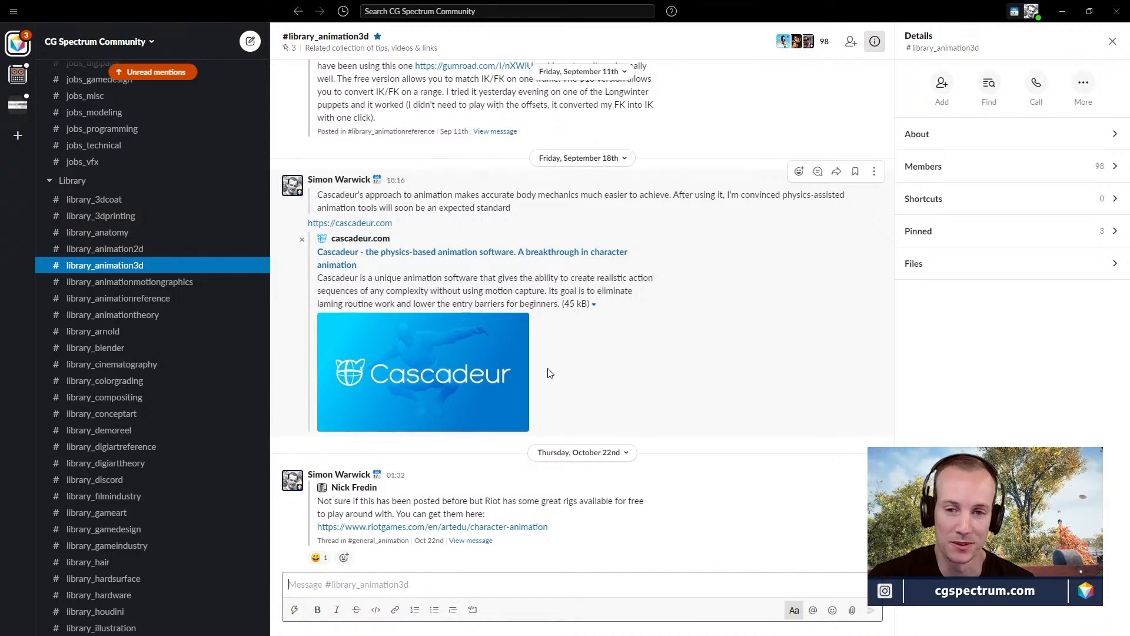
scroll(566, 384, up, 1)
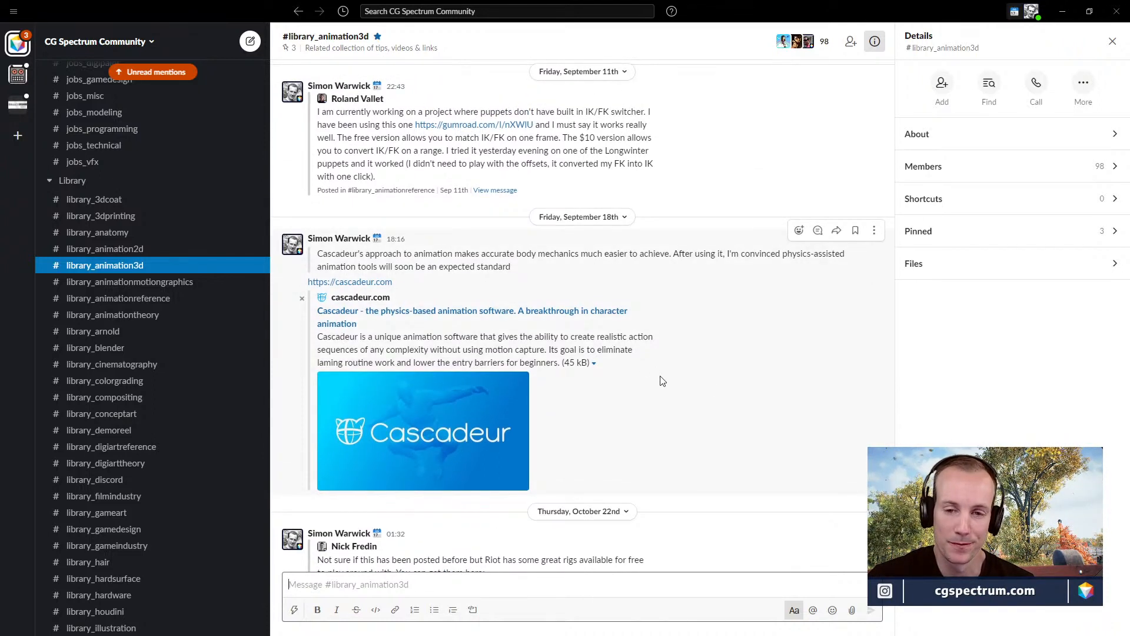
scroll(662, 381, up, 1)
scroll(664, 388, down, 1)
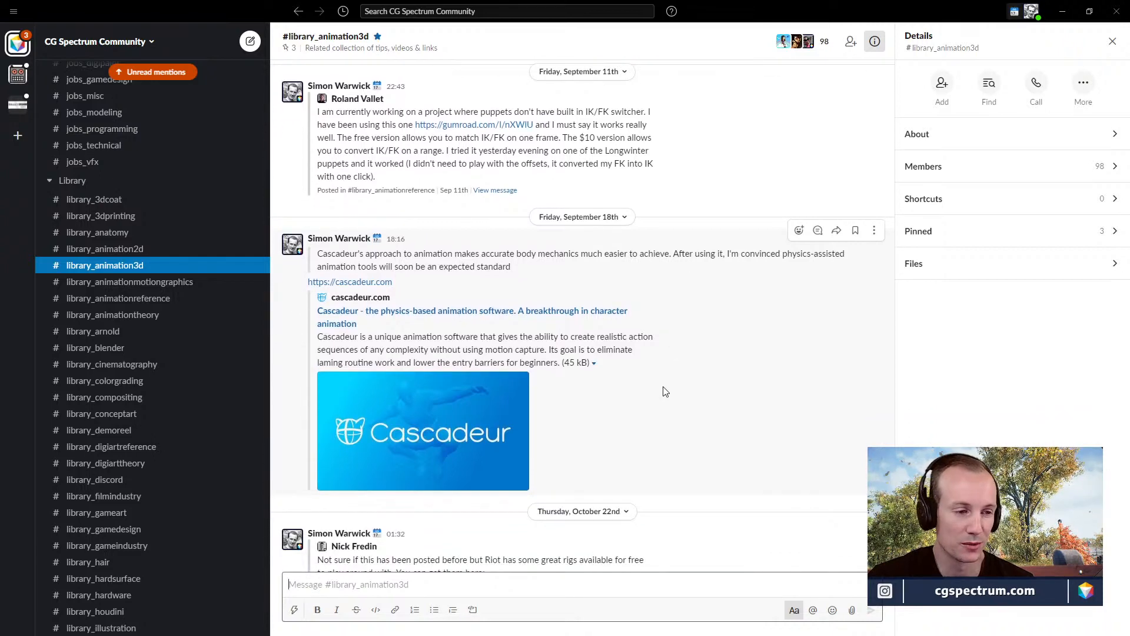
scroll(665, 391, up, 1)
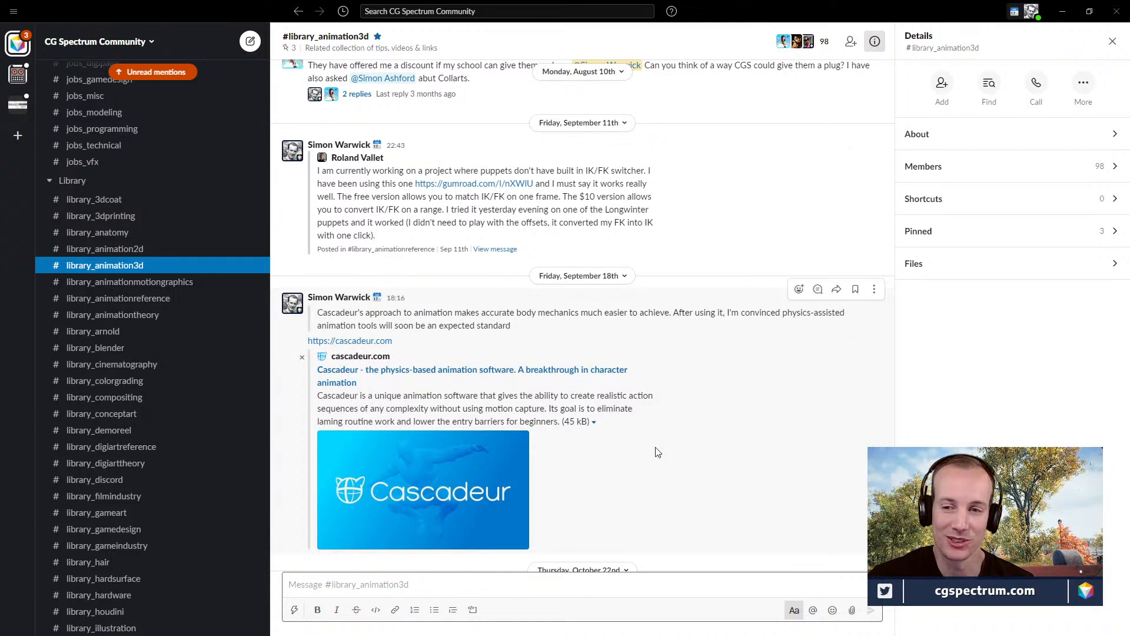
scroll(636, 430, down, 1)
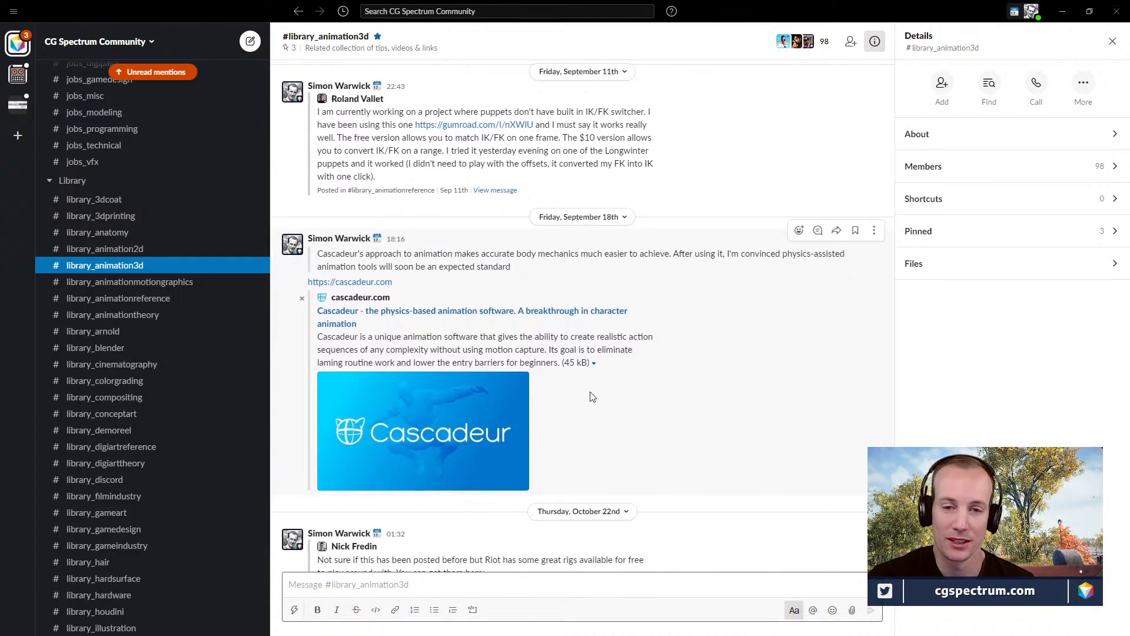
scroll(633, 406, up, 1)
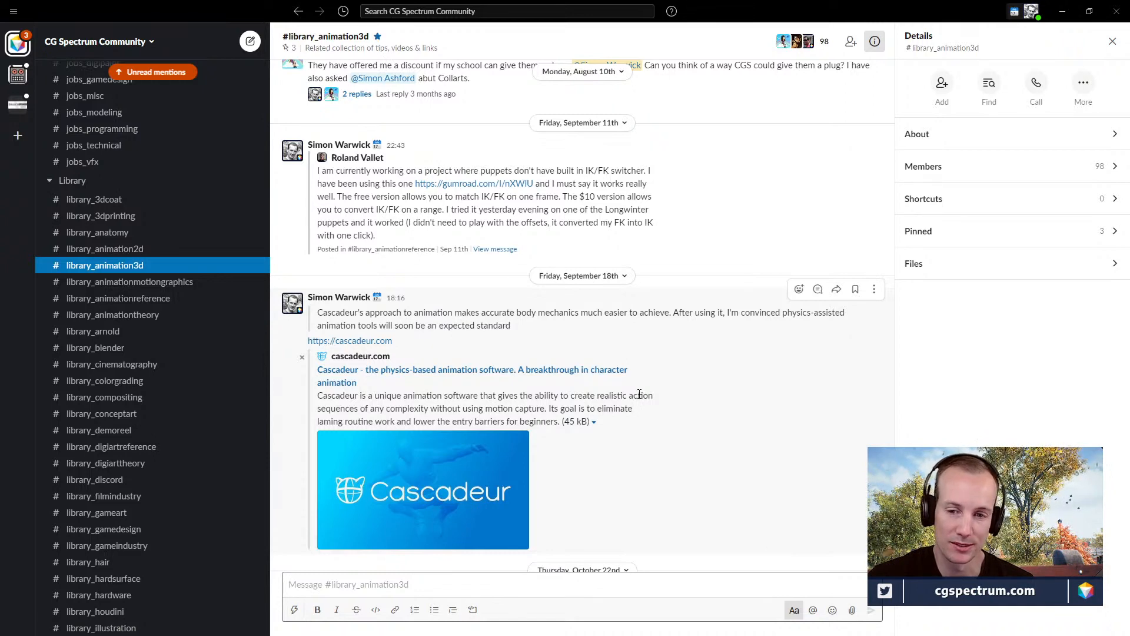
scroll(639, 393, up, 2)
scroll(589, 447, down, 2)
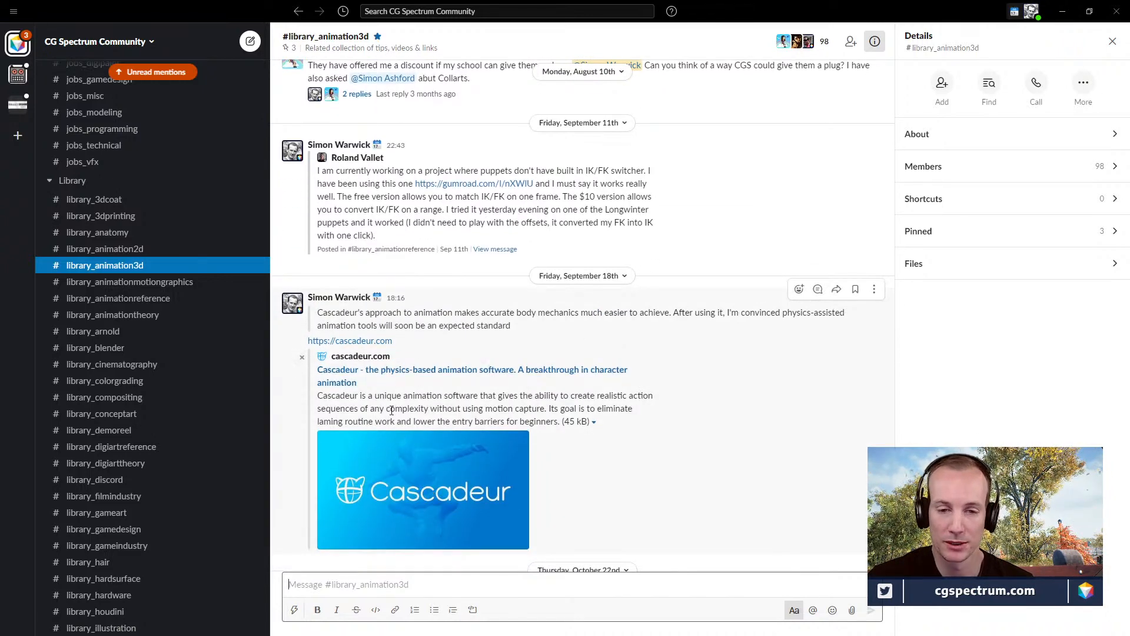
scroll(653, 401, up, 1)
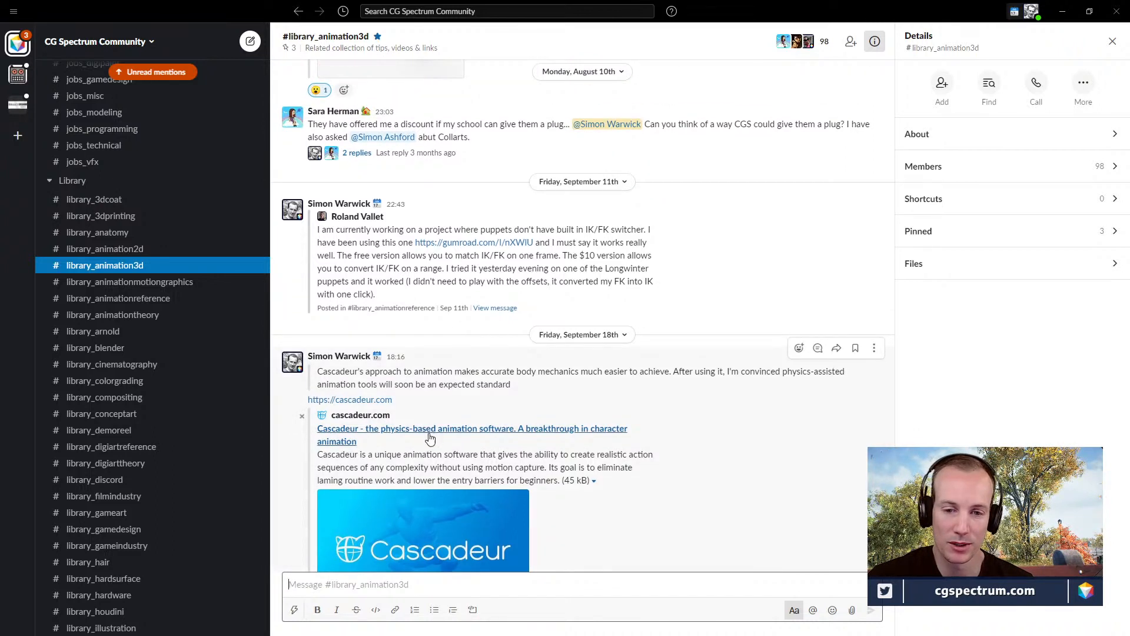
scroll(530, 435, up, 1)
scroll(588, 412, down, 3)
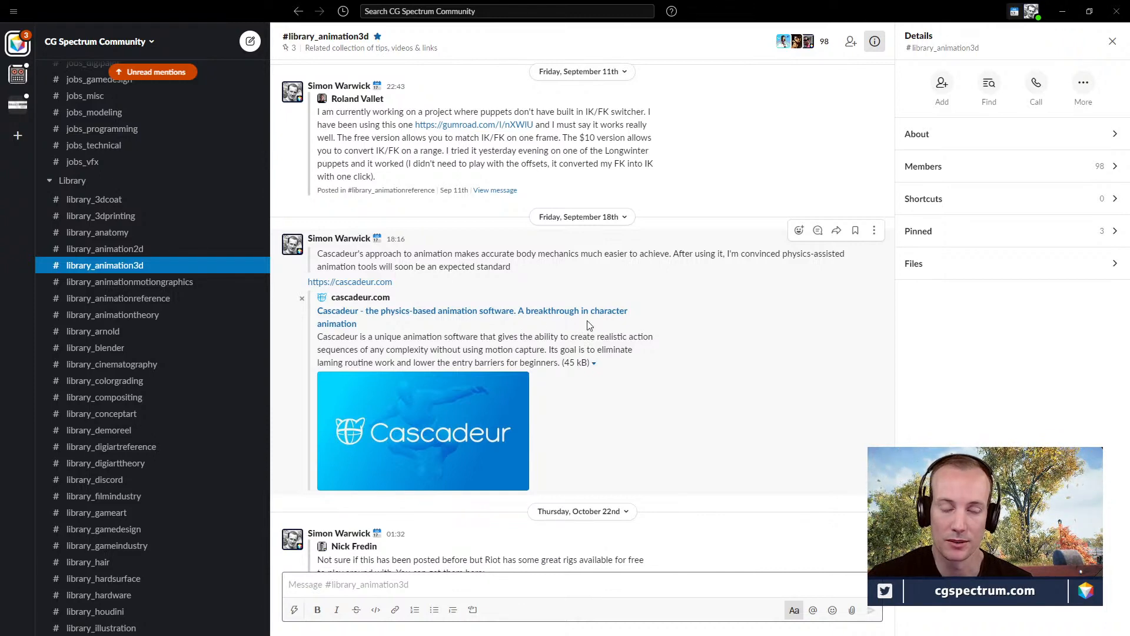
- Look back through the older #library_animation3d posts to September 30th, 2019 and open the Truong CG Artist Gumroad link
scroll(595, 318, up, 3)
scroll(600, 302, up, 4)
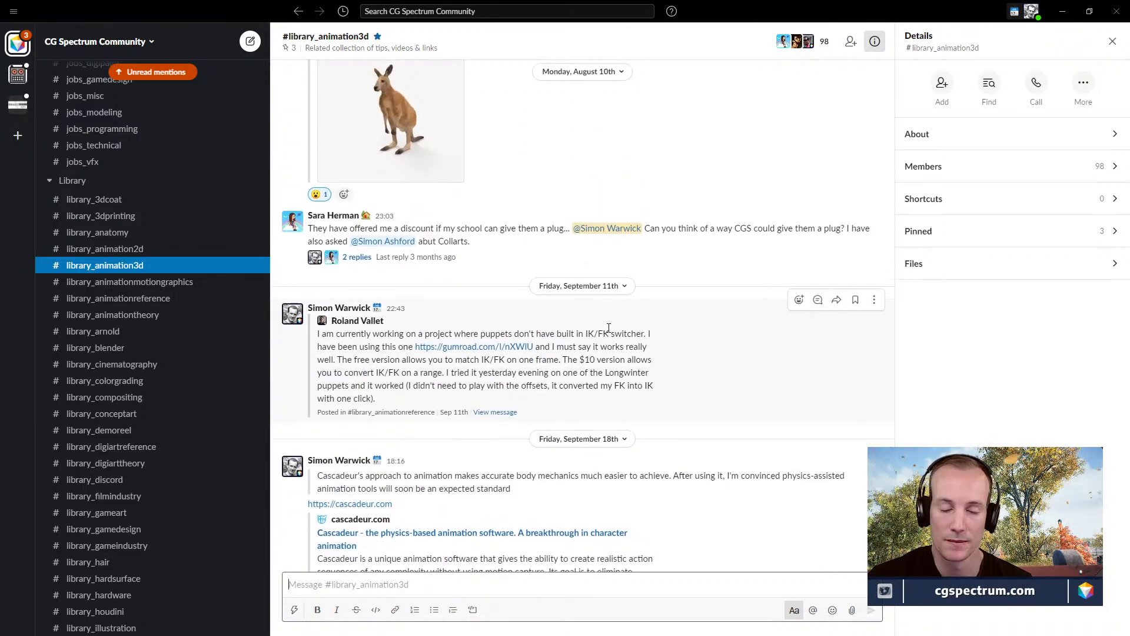
scroll(518, 318, up, 8)
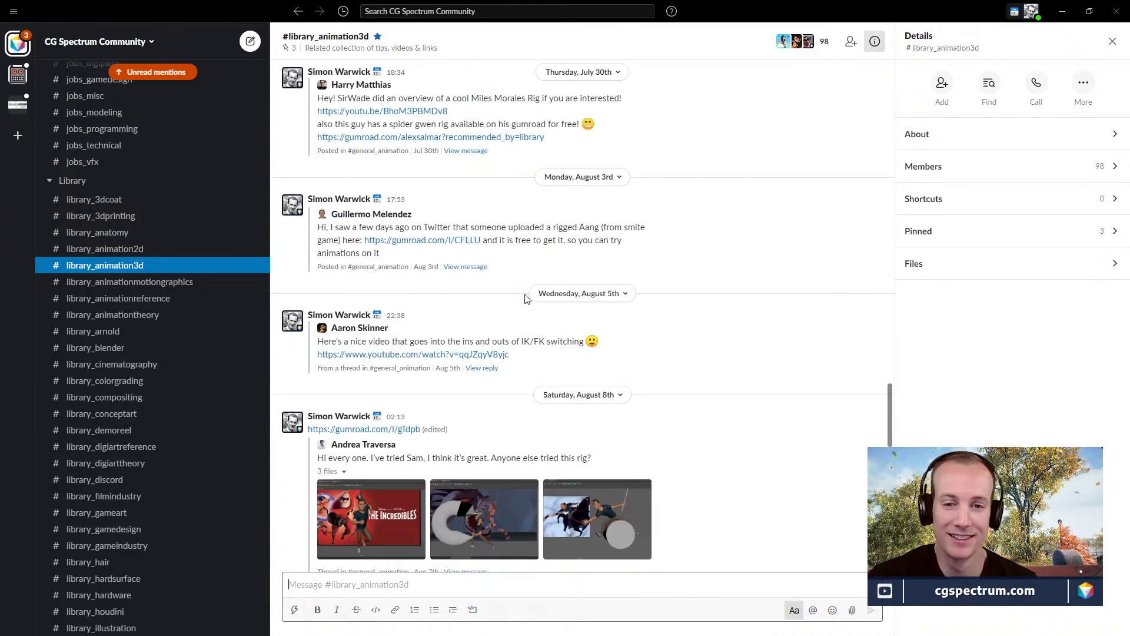
scroll(523, 320, up, 6)
scroll(525, 340, up, 20)
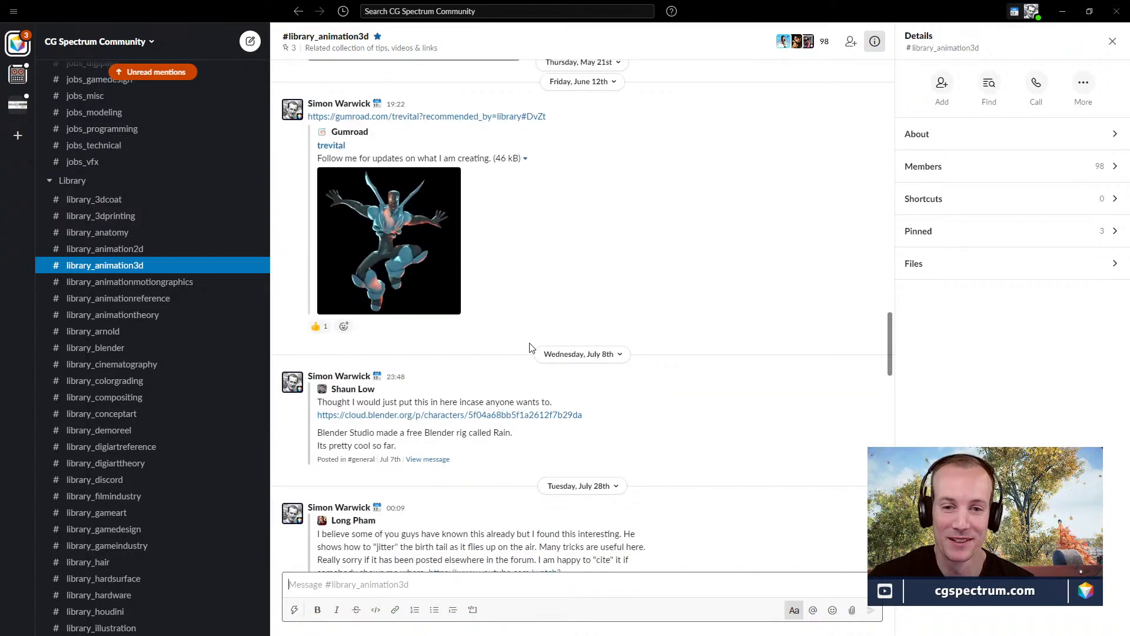
scroll(532, 348, up, 20)
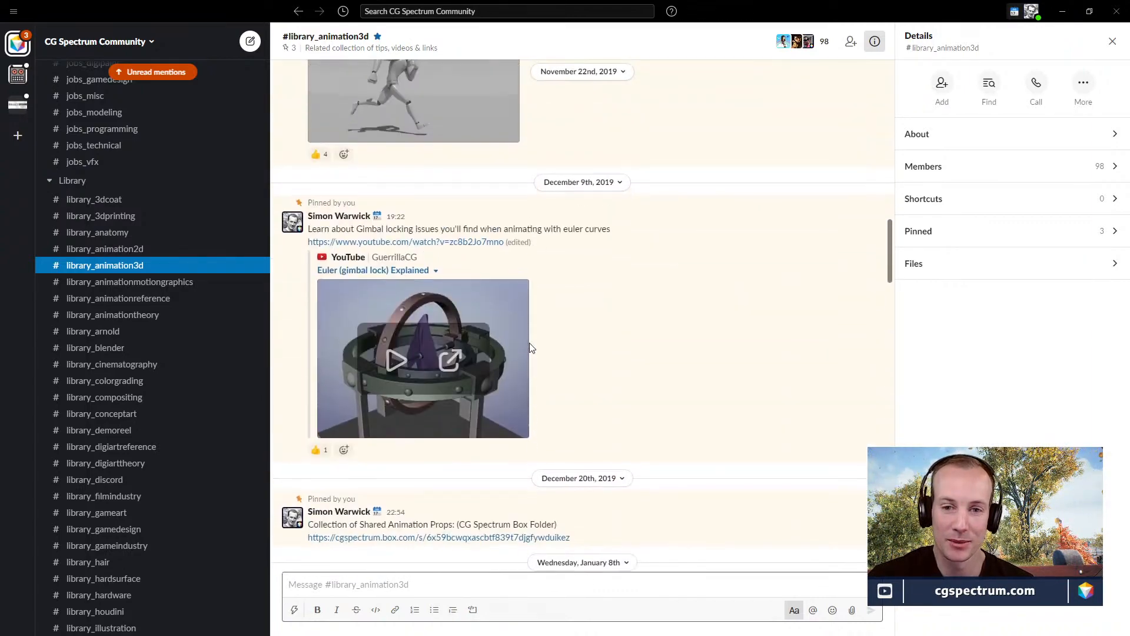
scroll(529, 347, up, 3)
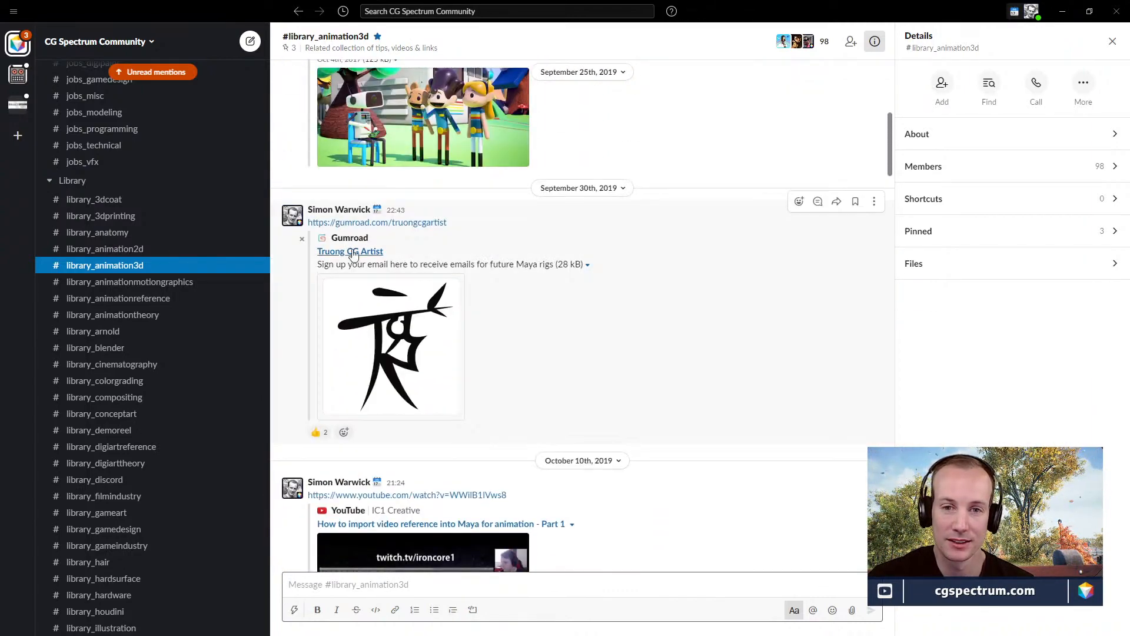
click(352, 256)
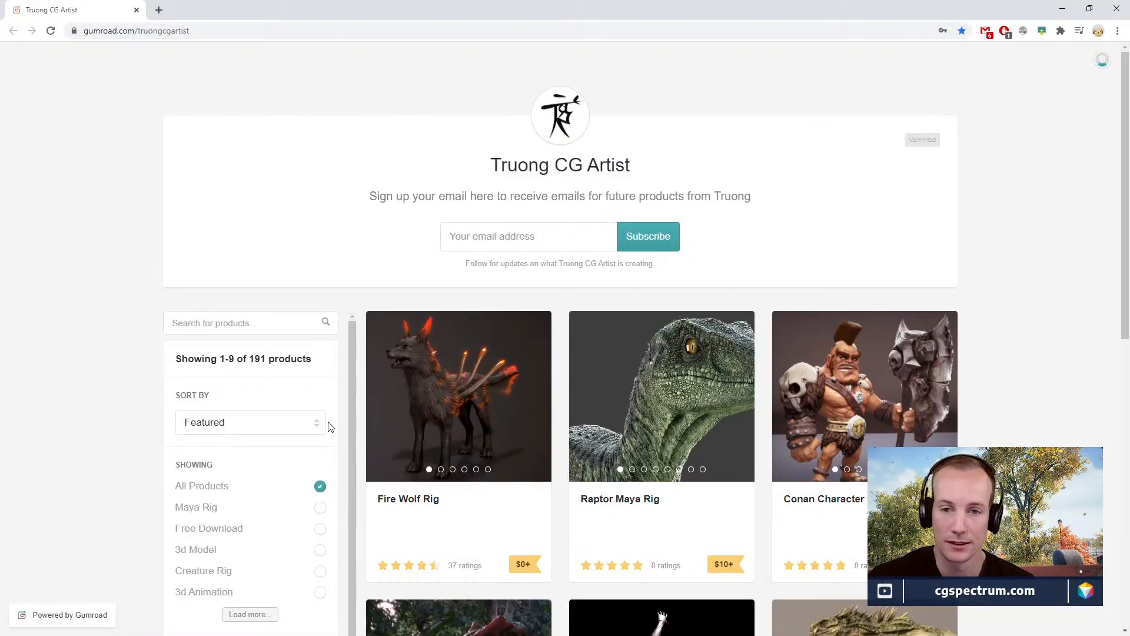
- Browse the Truong CG Artist rig catalogue, loading more products past the first page of creature and character rigs
scroll(643, 340, down, 3)
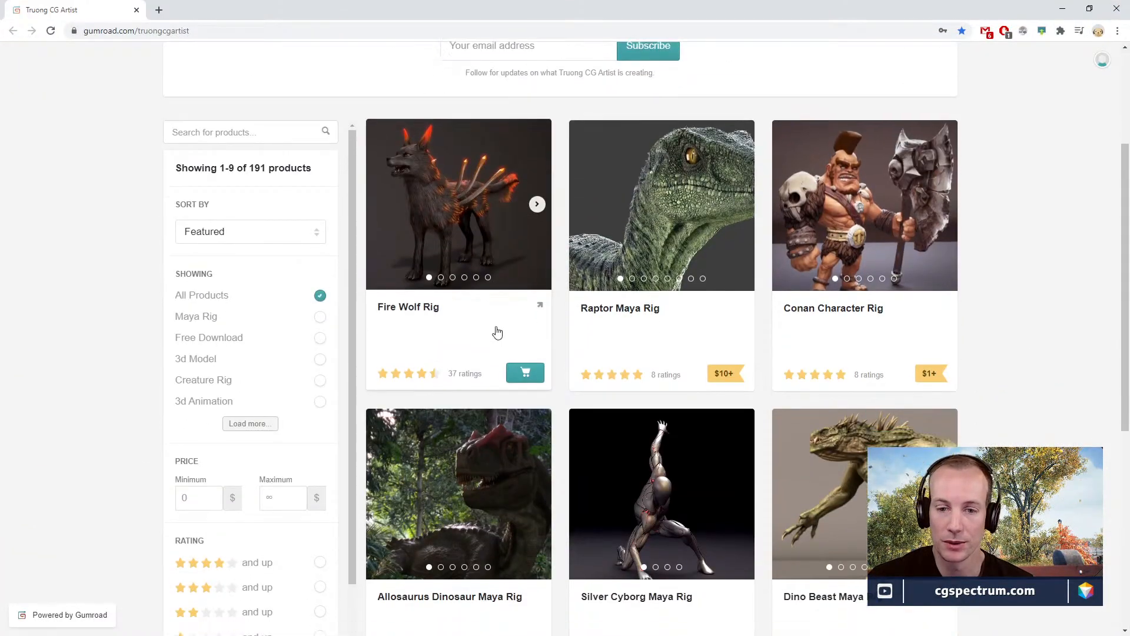
scroll(504, 340, down, 7)
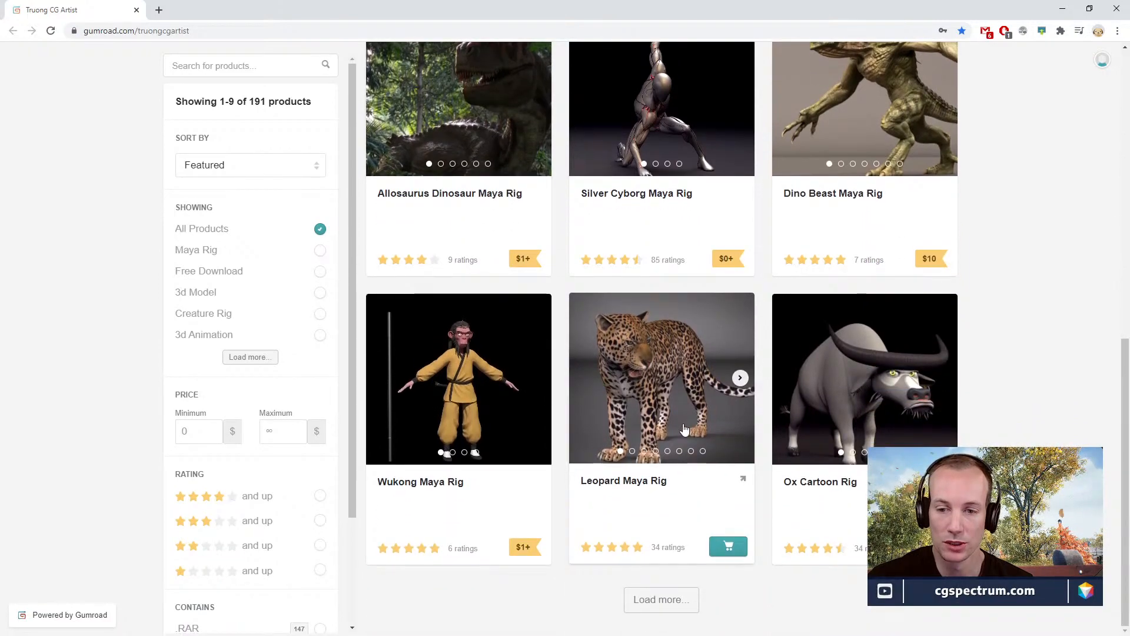
scroll(681, 359, up, 5)
scroll(682, 422, down, 5)
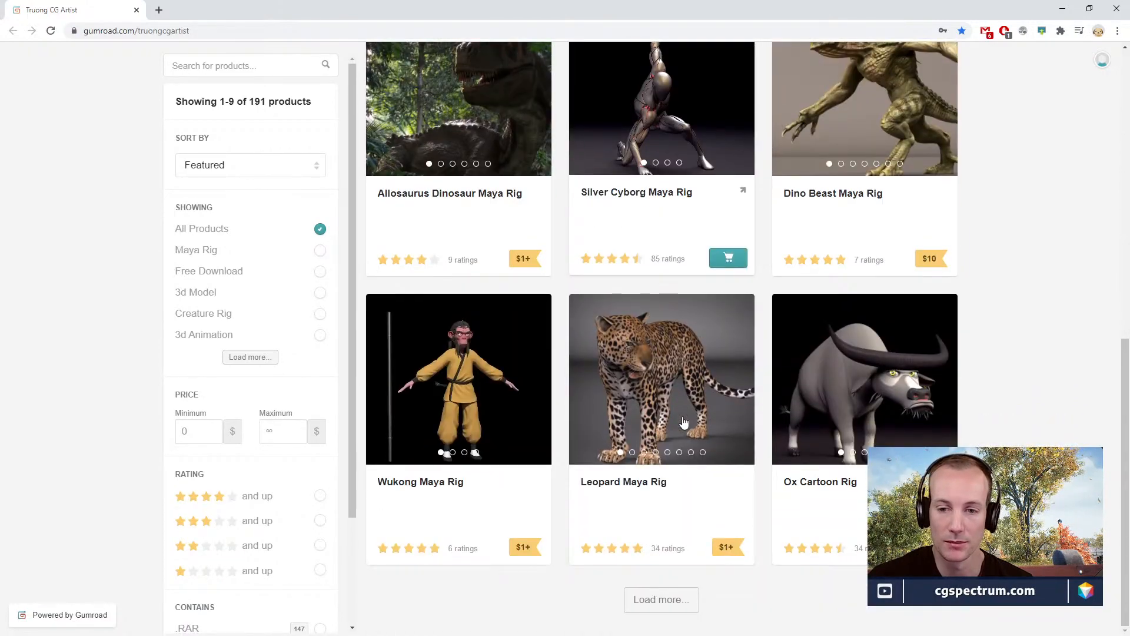
scroll(615, 359, up, 6)
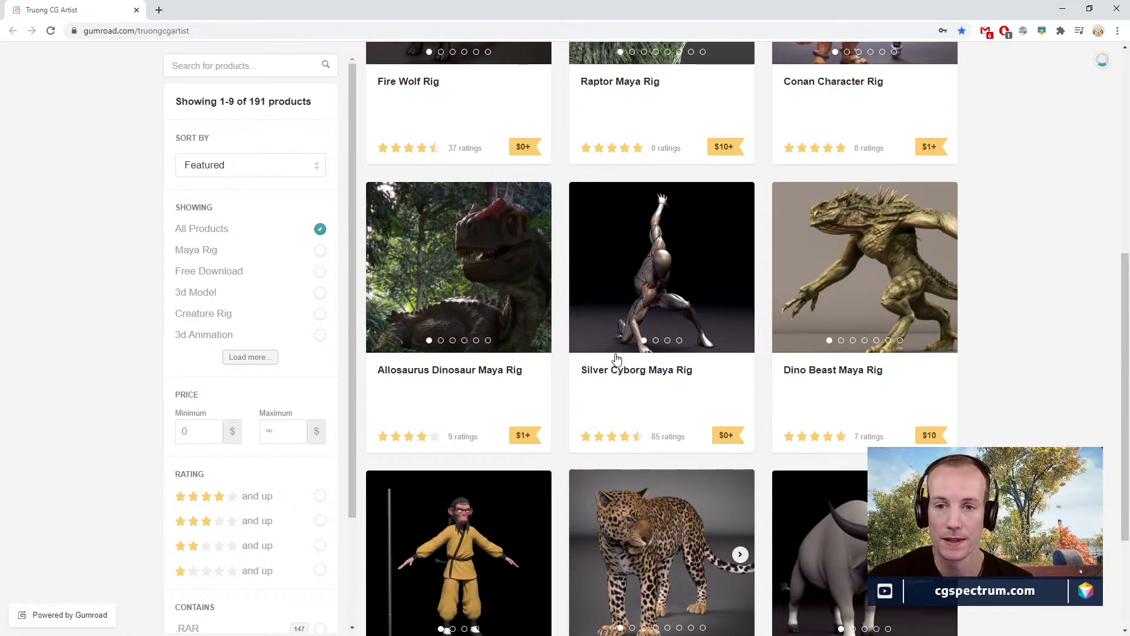
scroll(615, 358, down, 6)
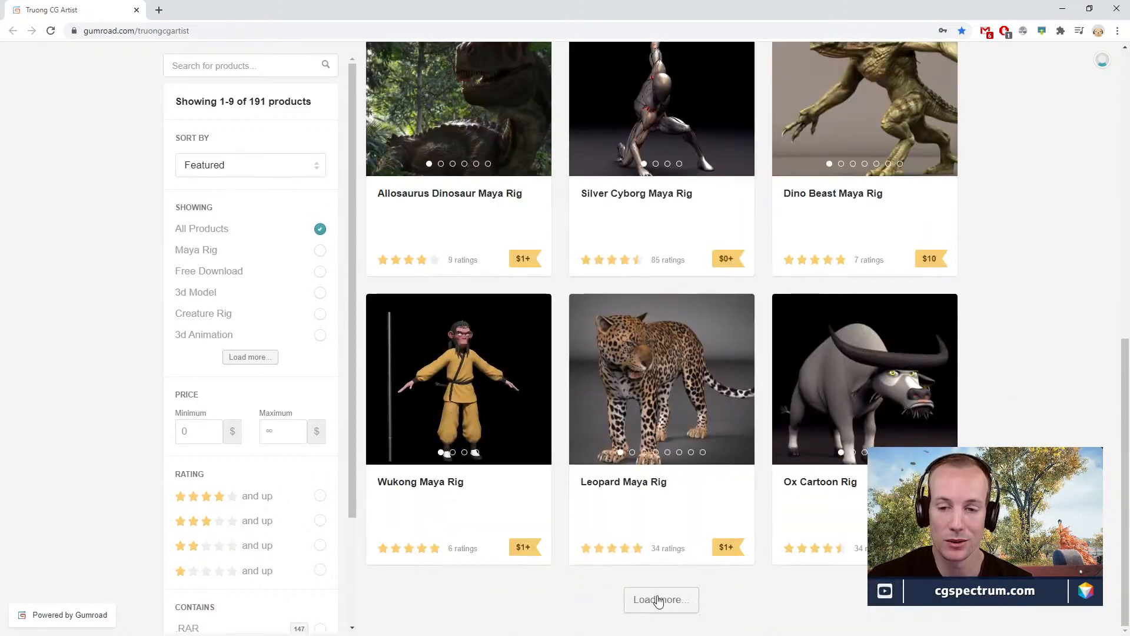
click(659, 600)
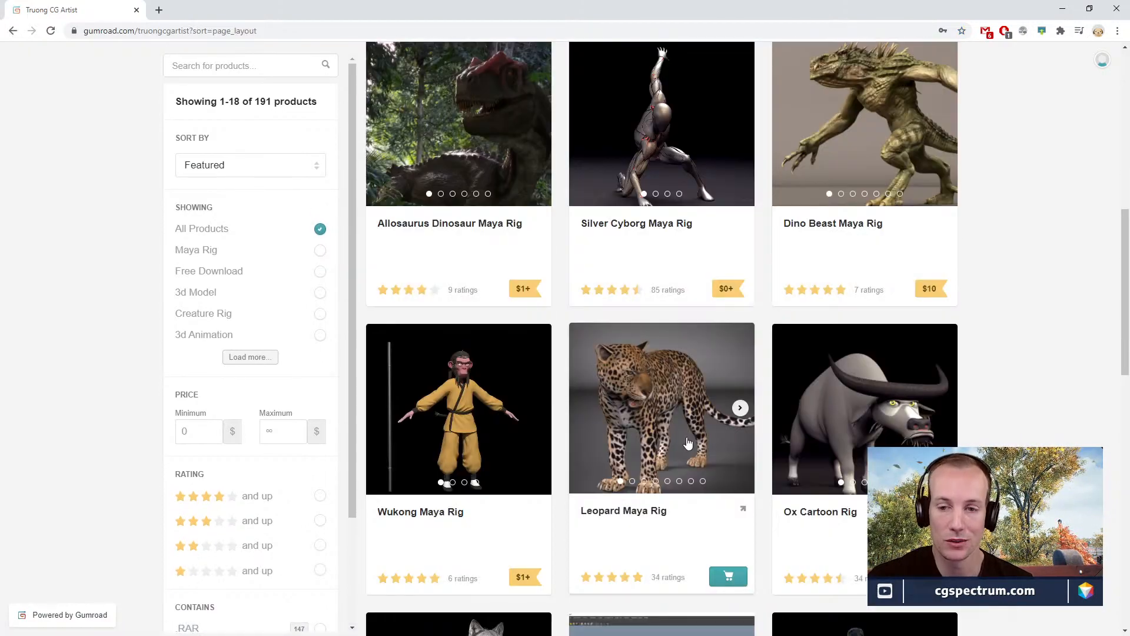
scroll(686, 442, down, 5)
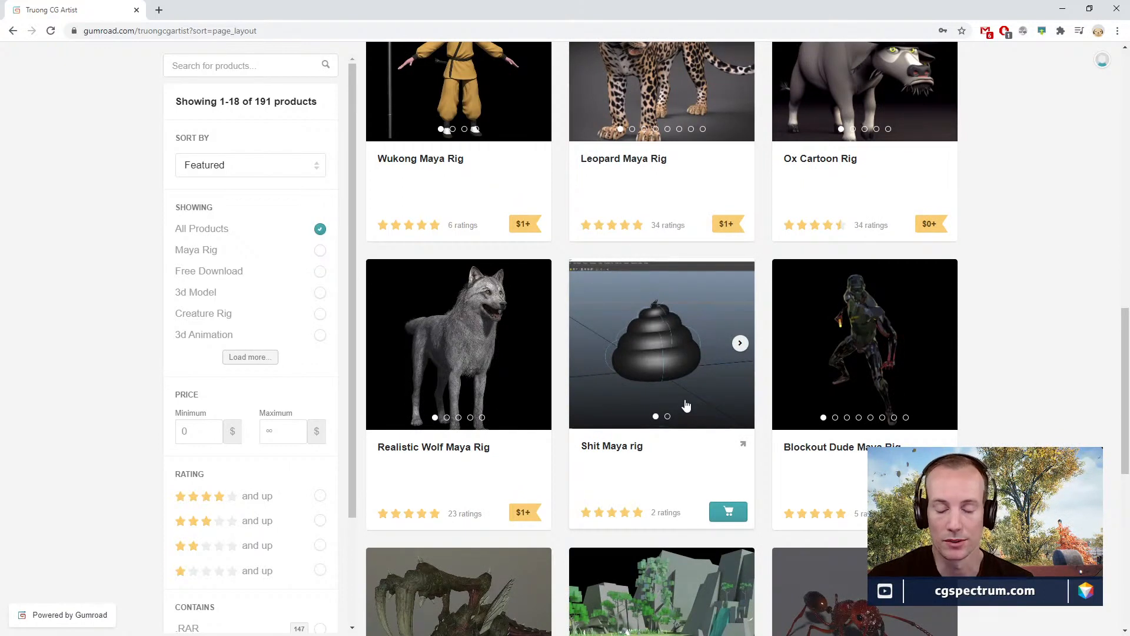
scroll(604, 392, down, 4)
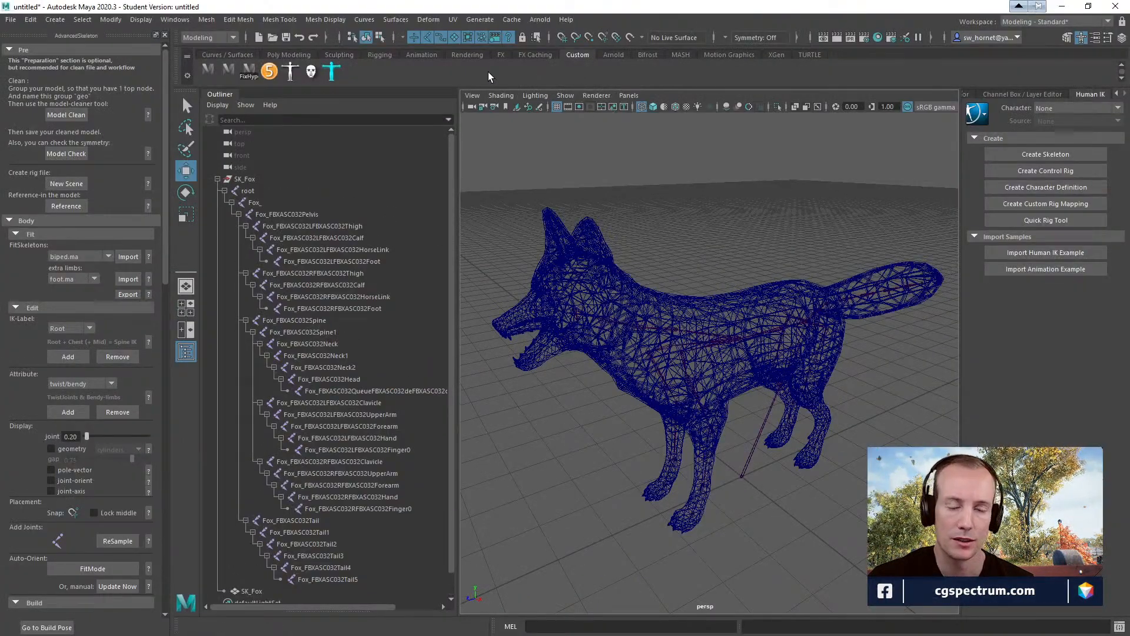
- Open the AdvancedSkeleton biped selector in Maya, then move the Maya window aside and return to the Gumroad page in Chrome
click(333, 71)
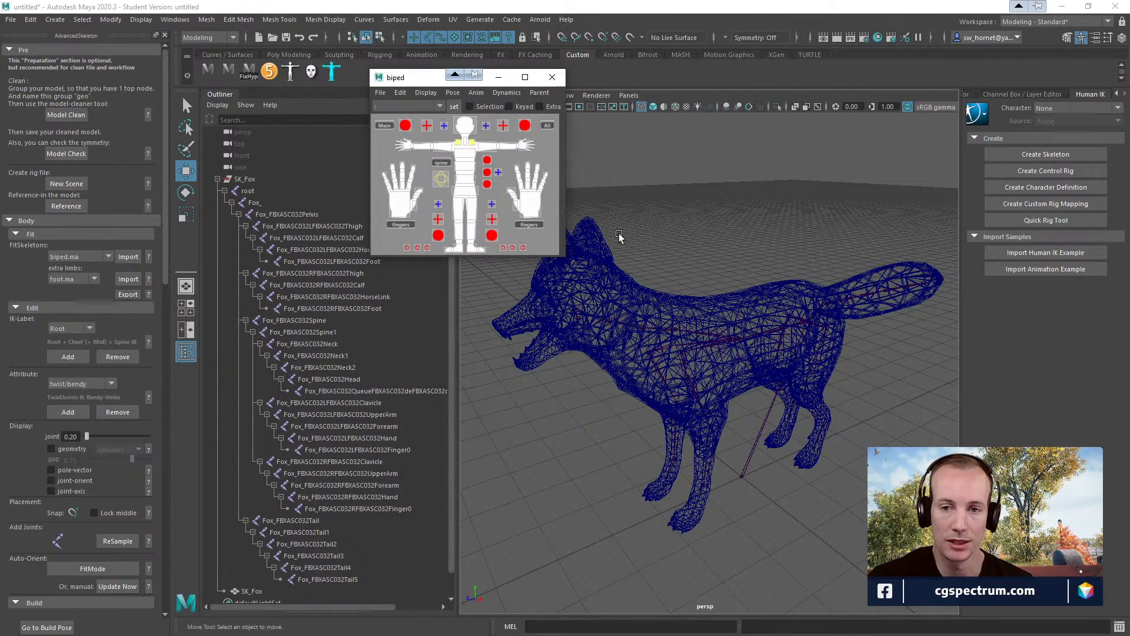
drag(800, 7, 671, 100)
click(721, 24)
- Open the Elephant Maya Rig product, highlight "Rigged using Advanced Skeleton." in its description, and close the product details
scroll(712, 353, down, 4)
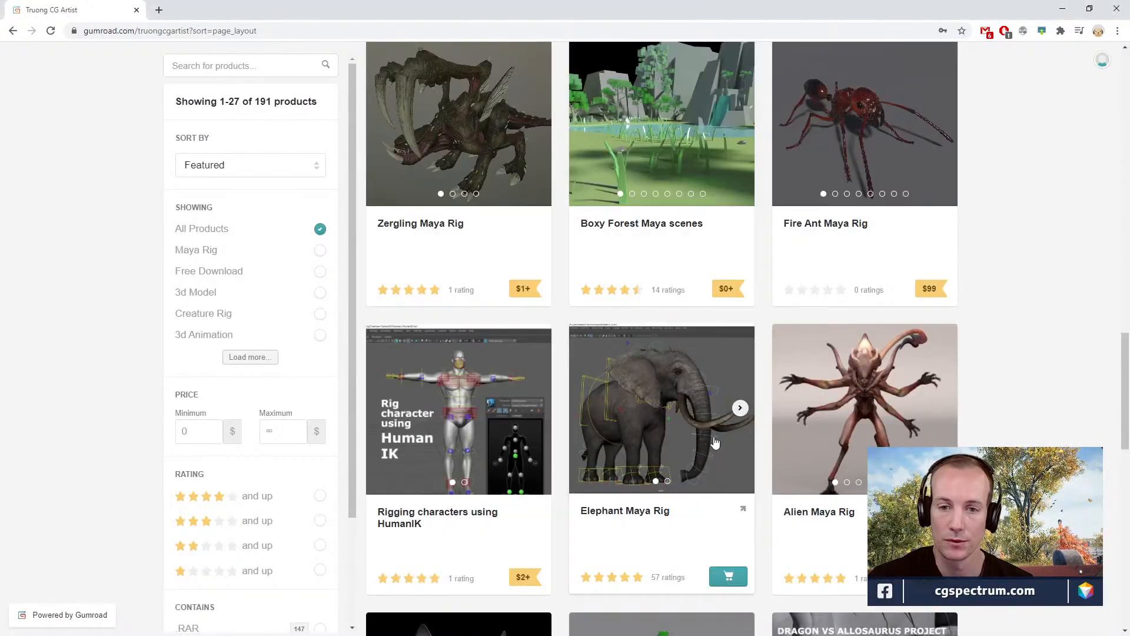
scroll(701, 435, down, 3)
scroll(671, 424, up, 5)
scroll(618, 378, down, 5)
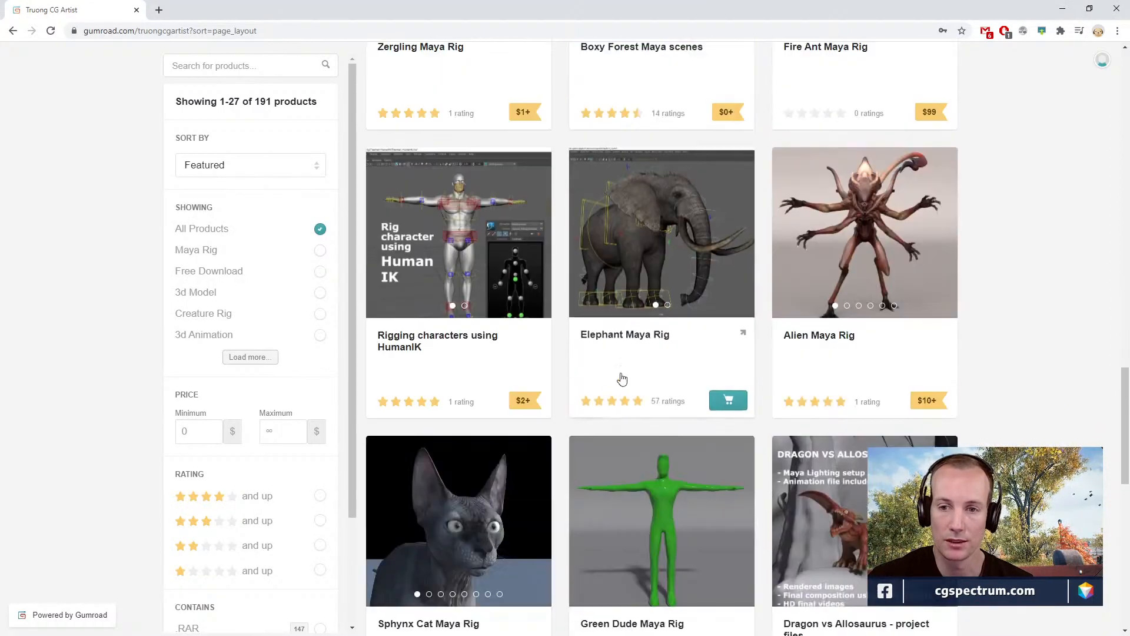
click(620, 336)
scroll(353, 447, down, 2)
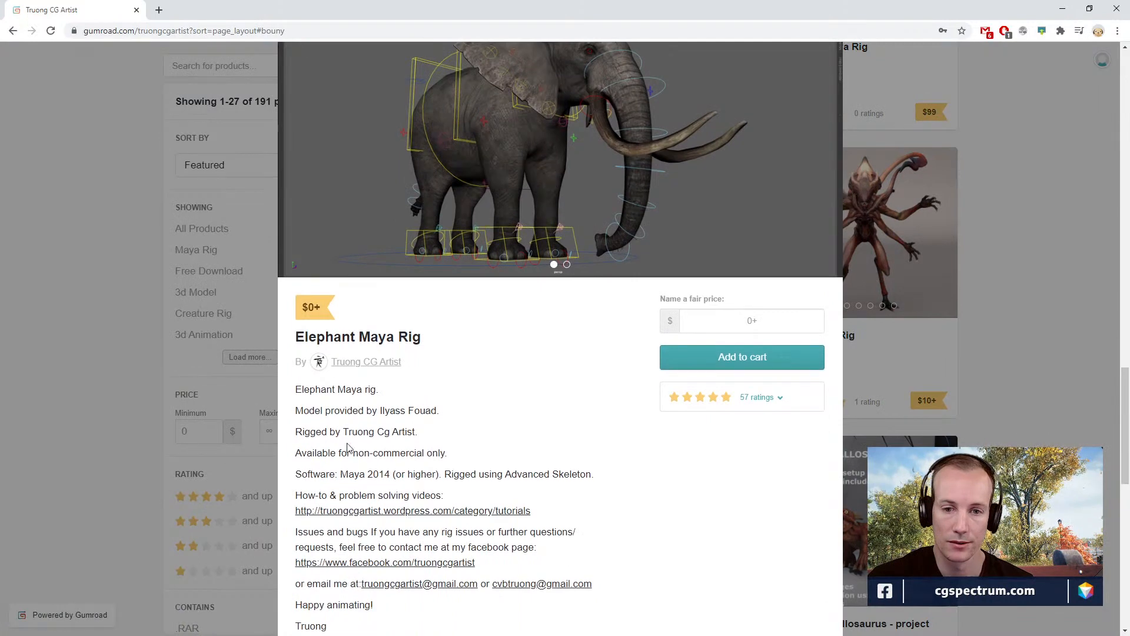
scroll(371, 500, down, 1)
drag(444, 415, 617, 419)
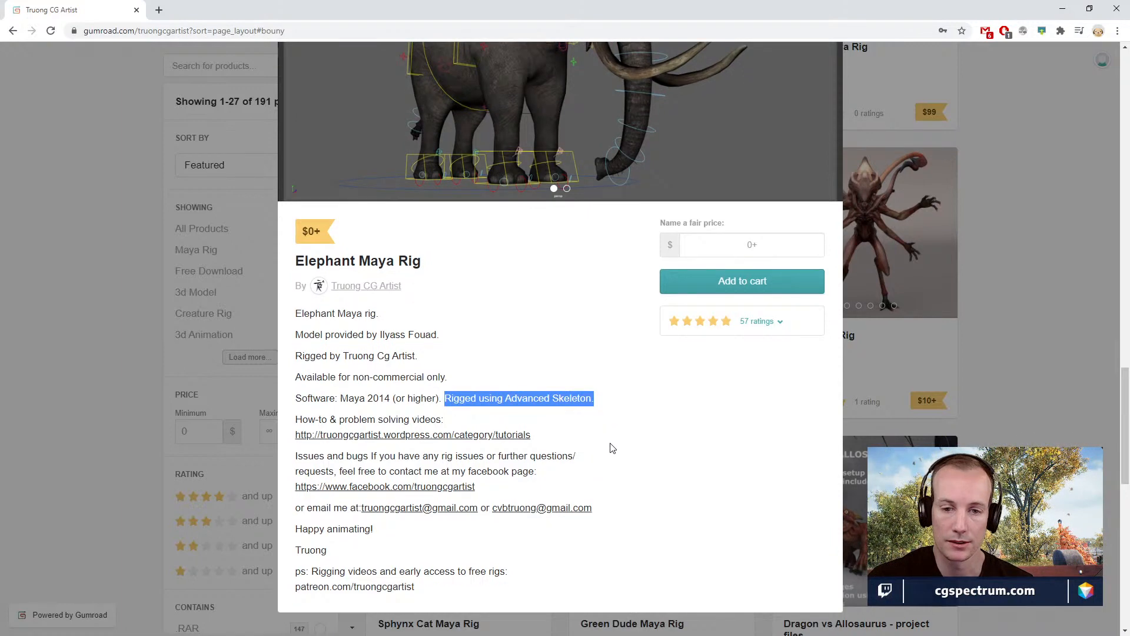
scroll(609, 447, up, 3)
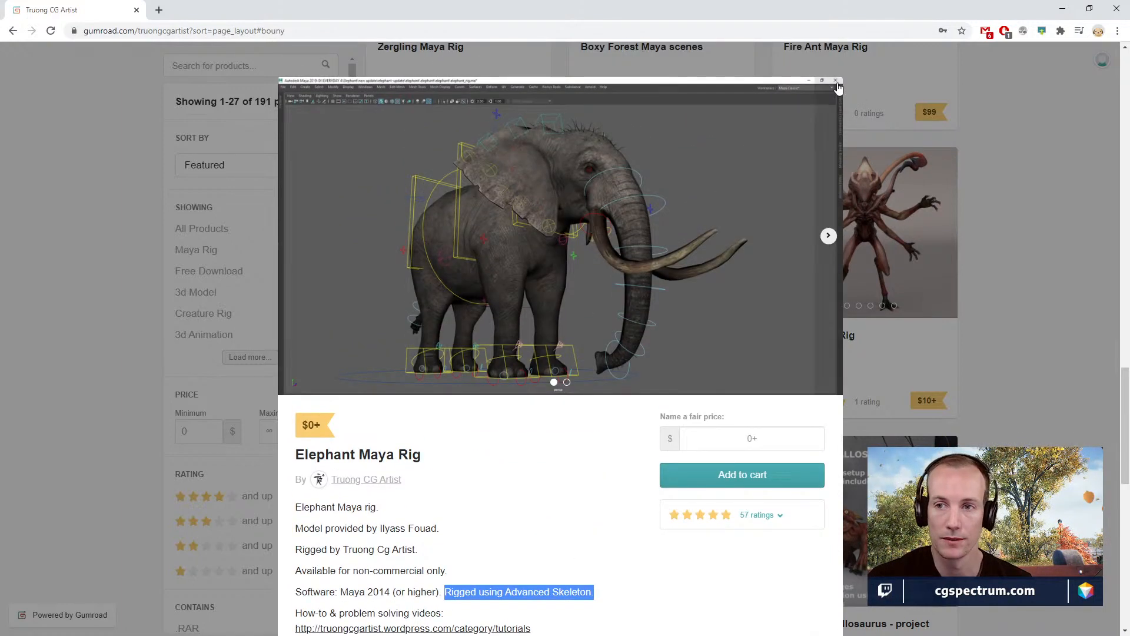
click(999, 257)
- Examine the remaining loaded creature rigs, then return to the first products in the catalogue
scroll(965, 351, down, 5)
scroll(942, 382, down, 6)
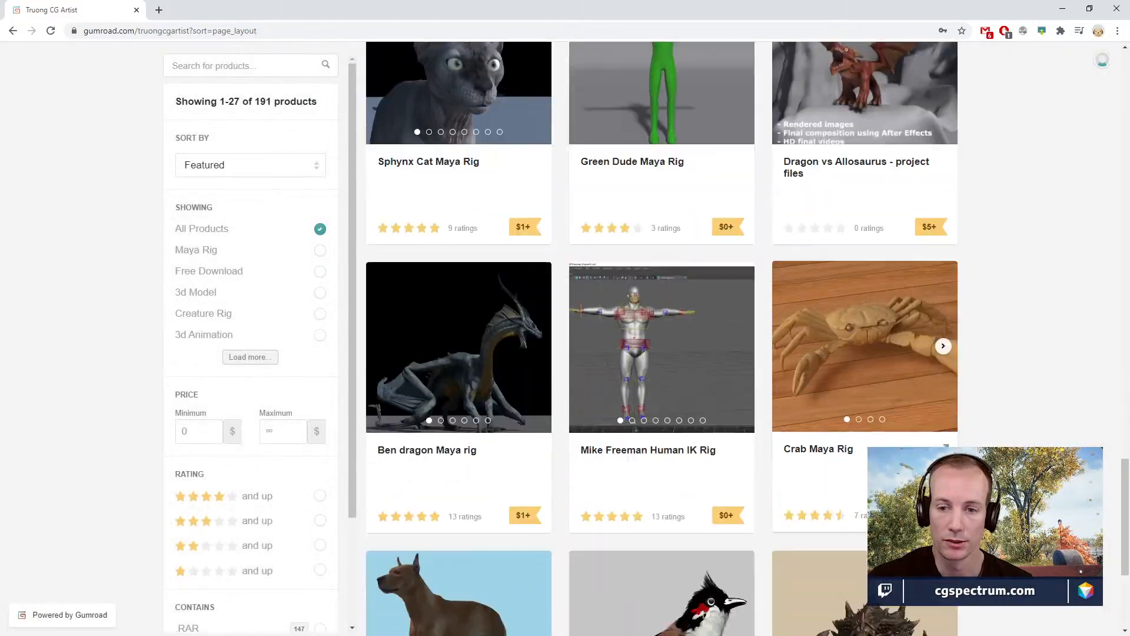
scroll(941, 382, up, 20)
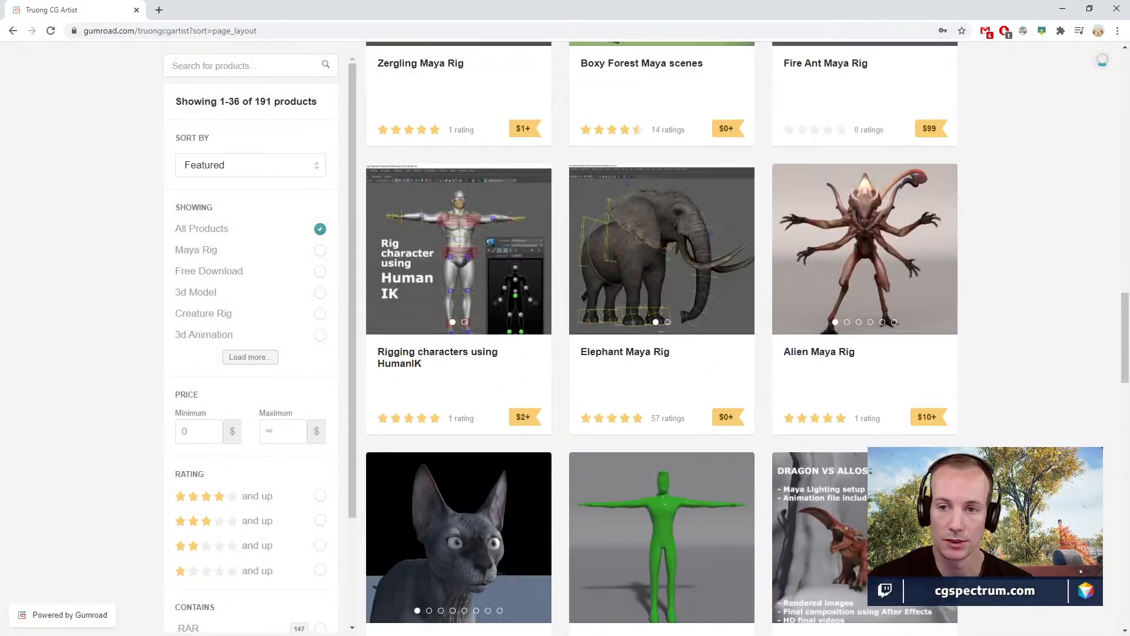
scroll(661, 338, up, 3)
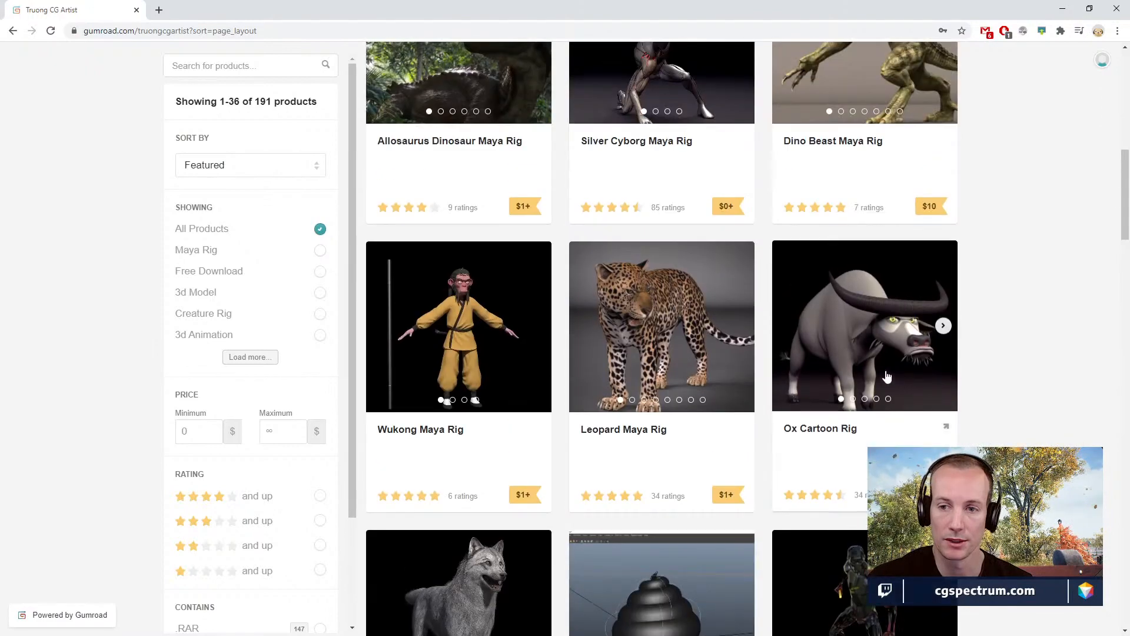
scroll(662, 339, up, 3)
- Minimize the Gumroad browser window, close the biped selector, and maximize Maya
drag(753, 3, 416, 66)
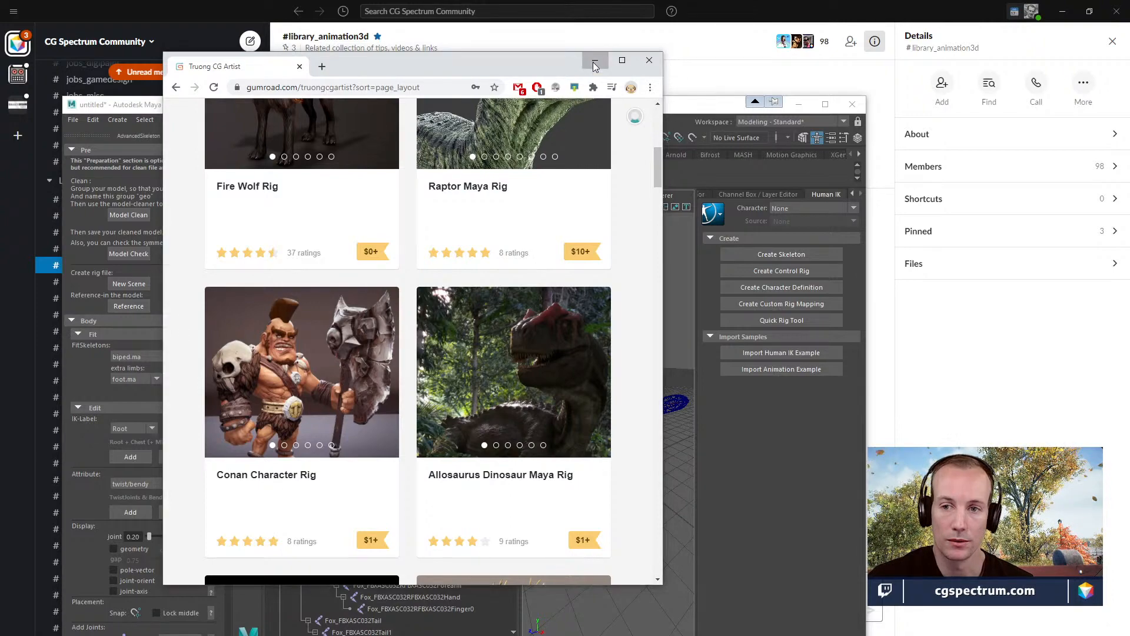
click(593, 63)
click(551, 77)
drag(353, 104, 345, 0)
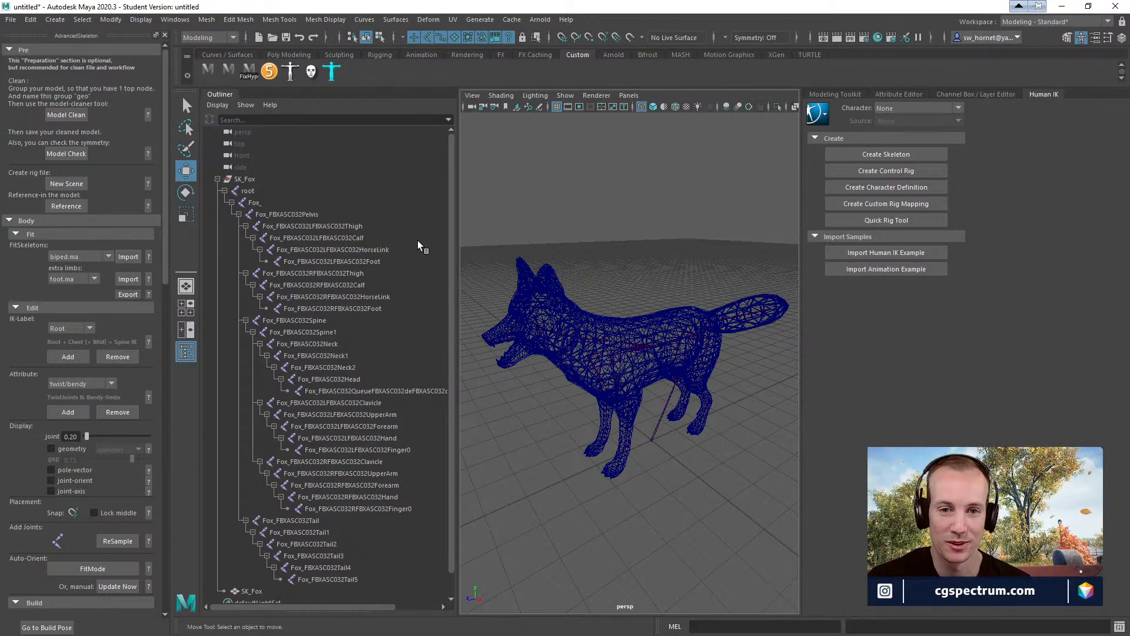
- Narrow the Outliner to enlarge the viewport, then view the available FitSkeletons templates and close the list
drag(459, 178, 415, 176)
click(107, 257)
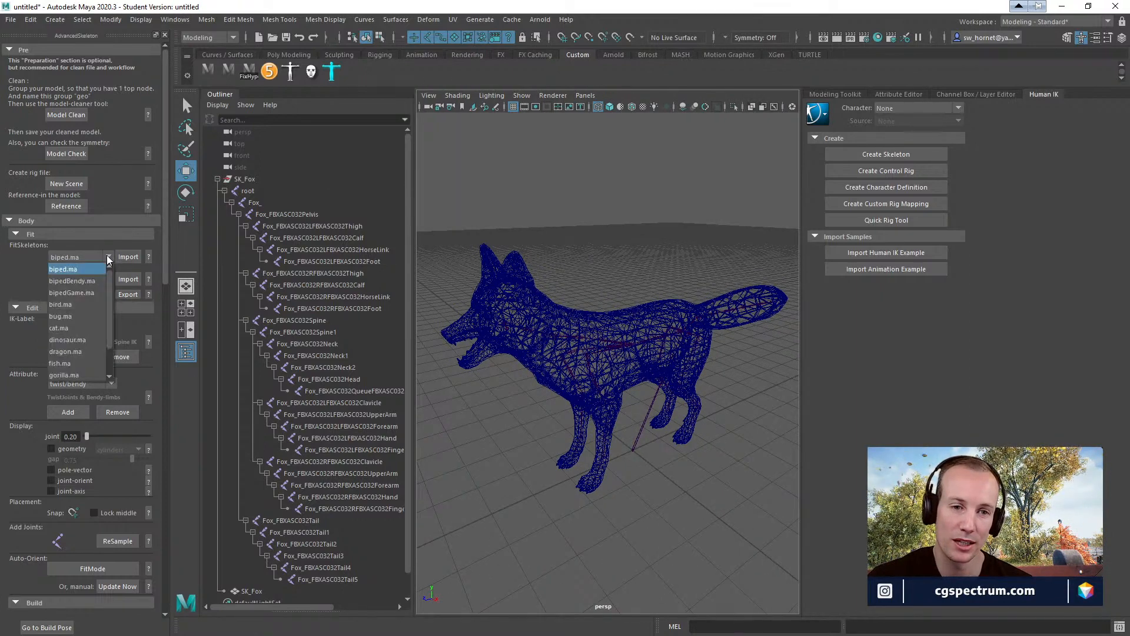
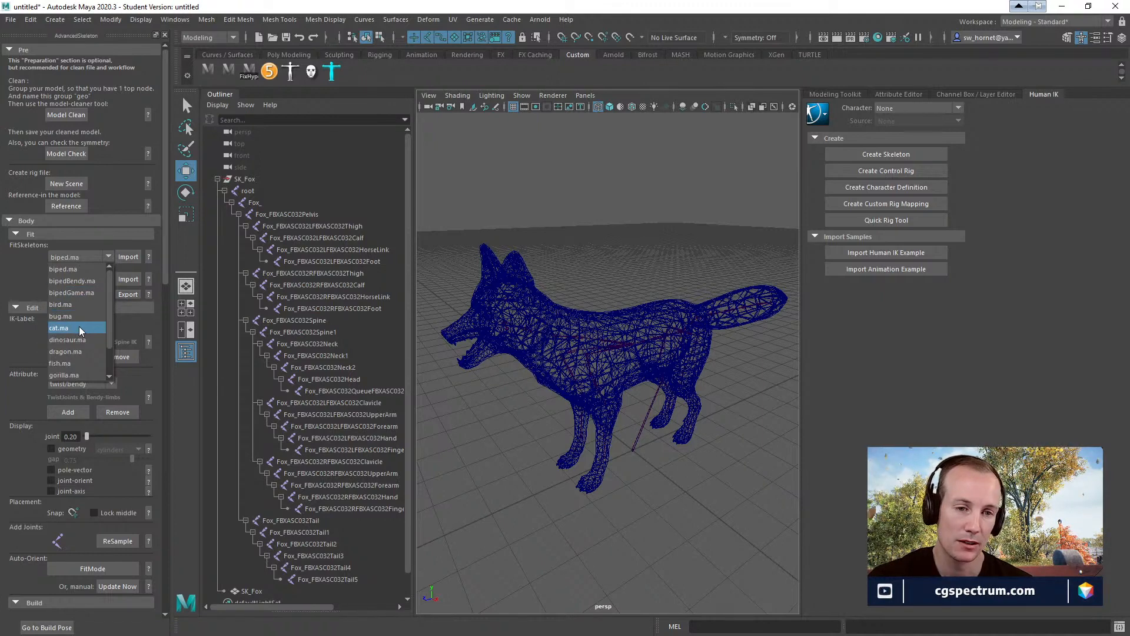
click(34, 269)
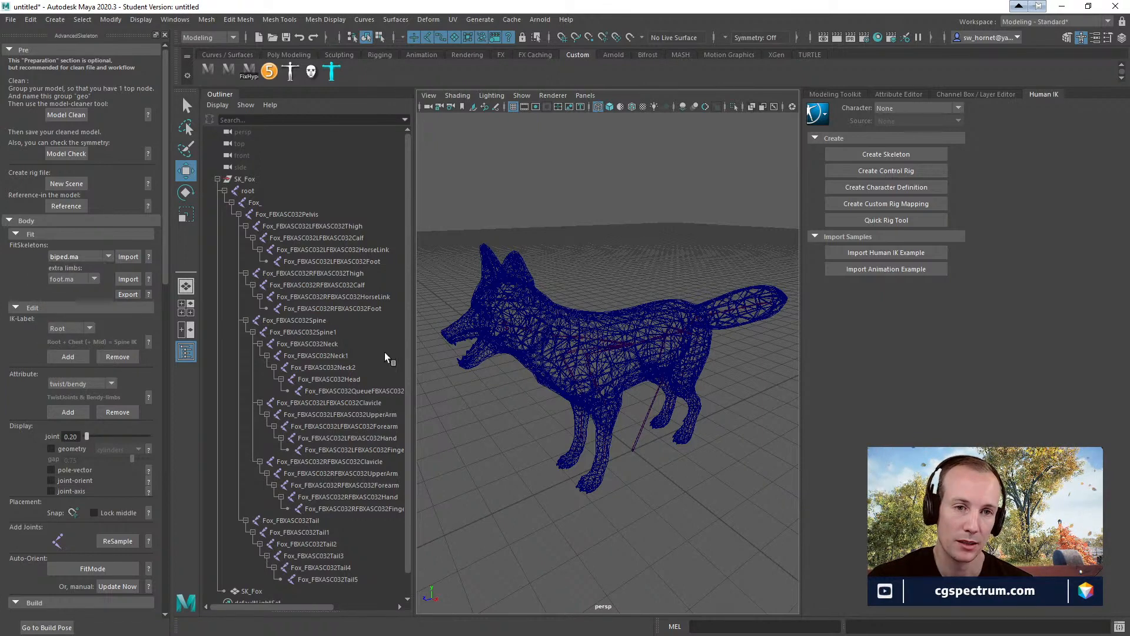
- Collapse the fox's root joint hierarchy, select the SK_Fox mesh, and show its attributes in a slightly widened Channel Box
click(224, 191)
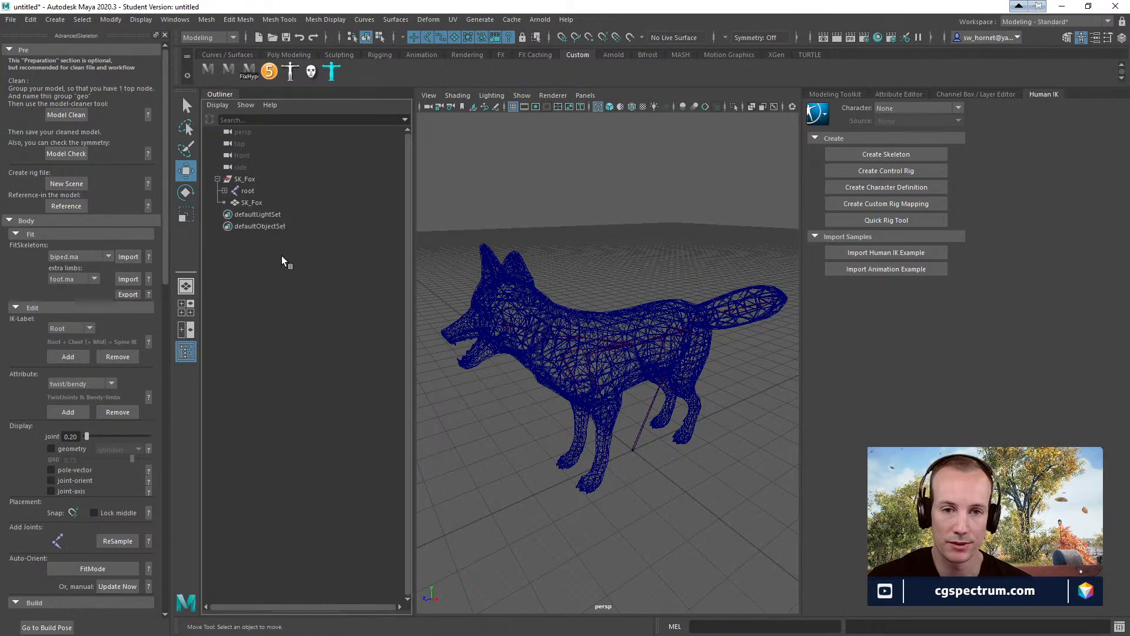
click(250, 202)
click(249, 191)
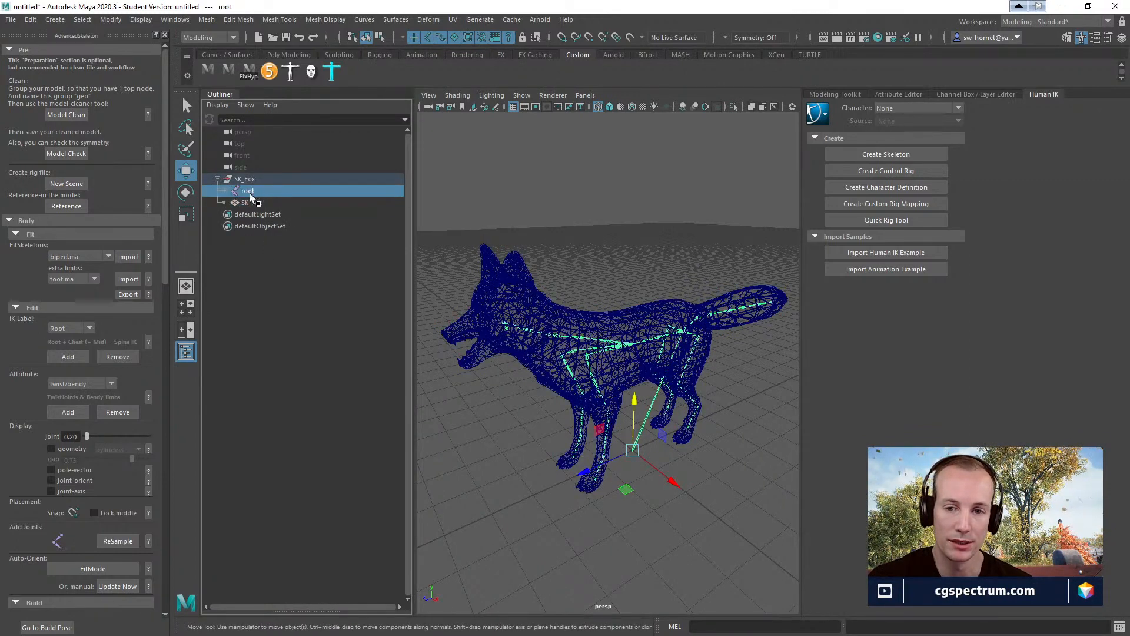
click(251, 201)
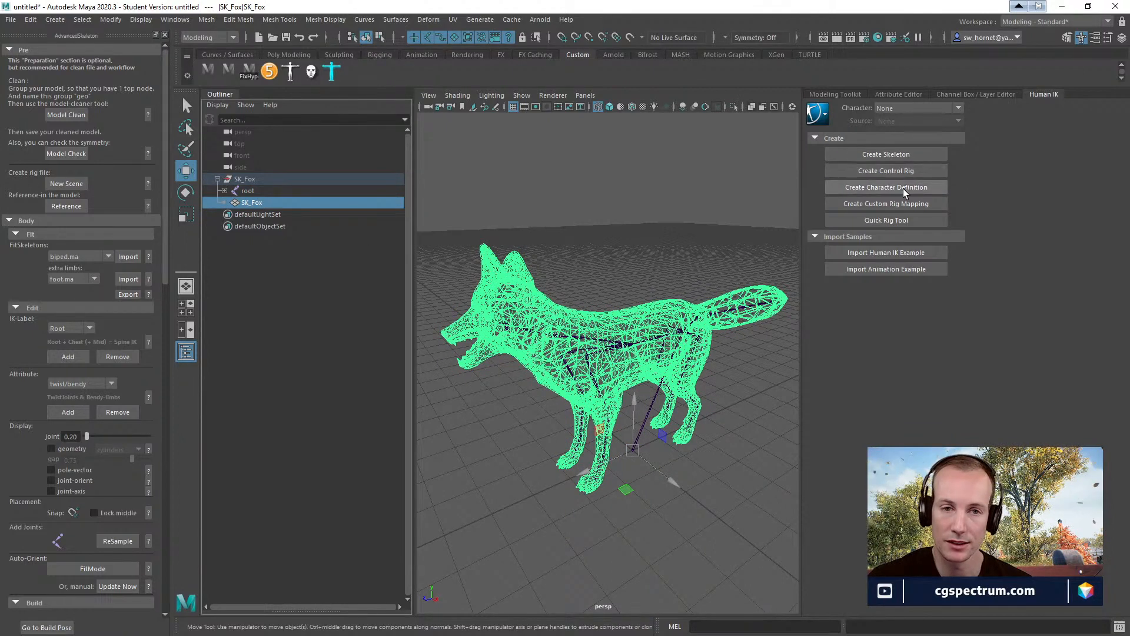
click(1122, 37)
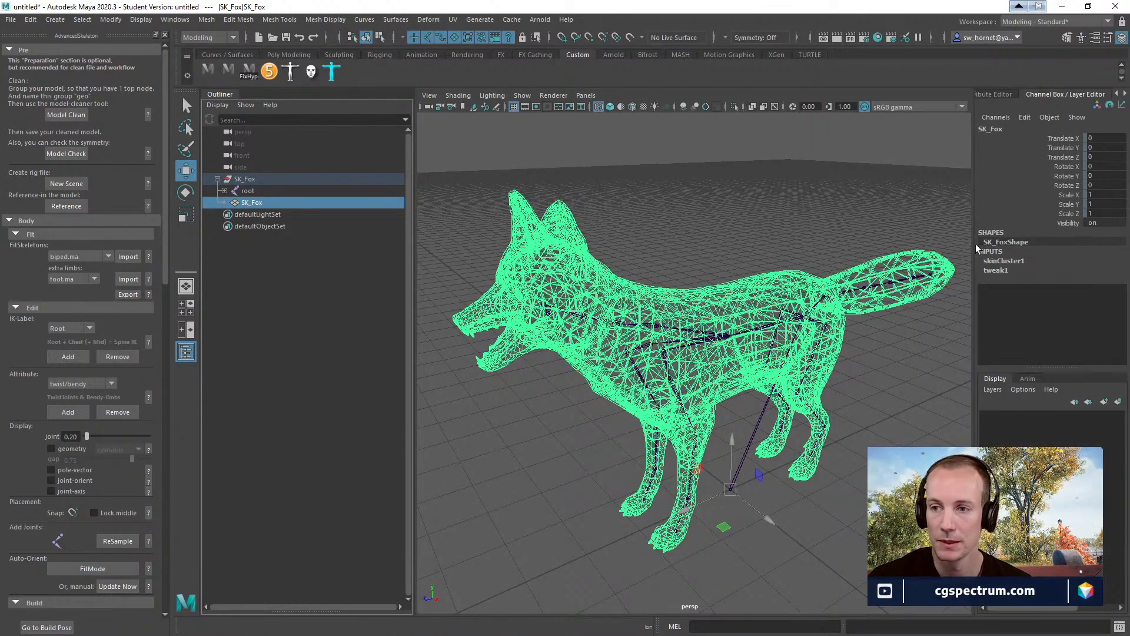
drag(973, 236, 967, 236)
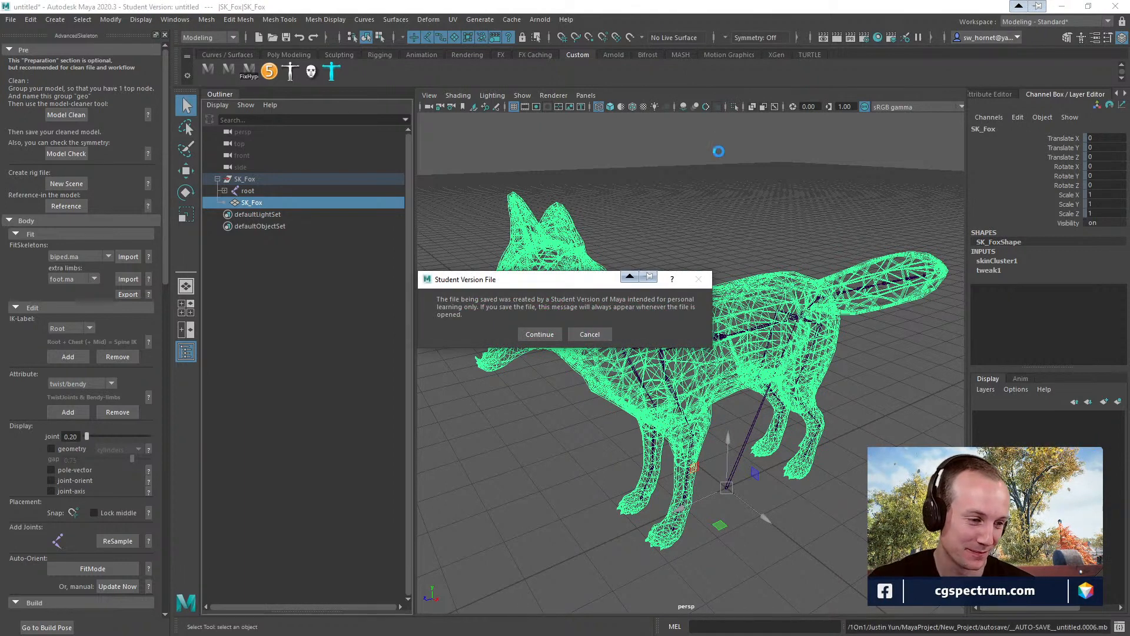
- Continue the autosave past the Student Version File notice and select the fox's root joint
click(539, 334)
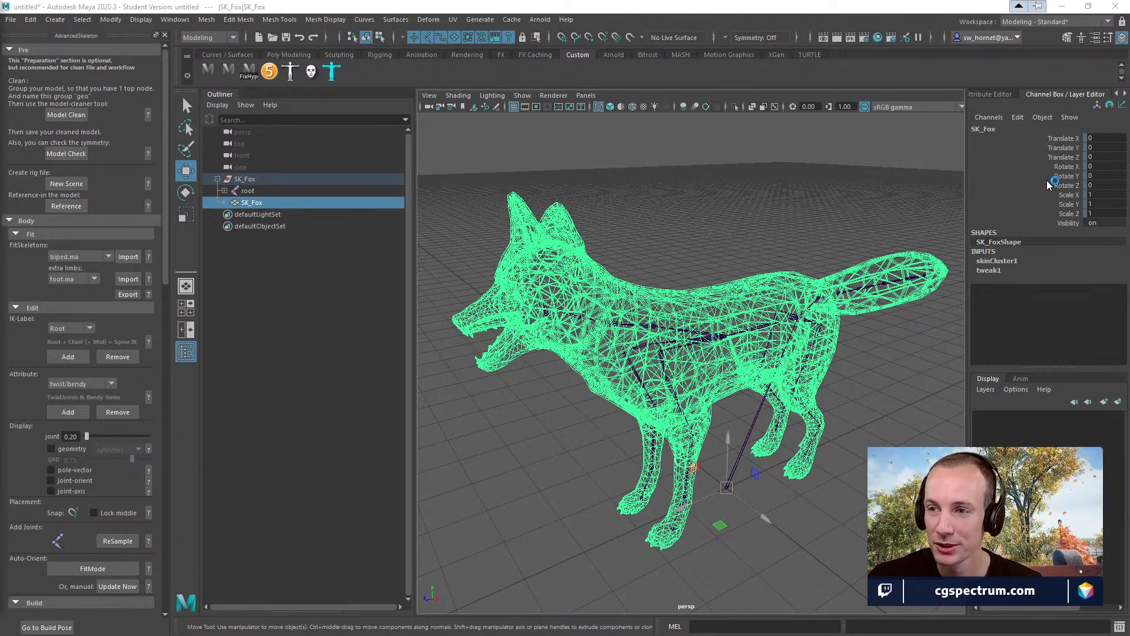
click(243, 193)
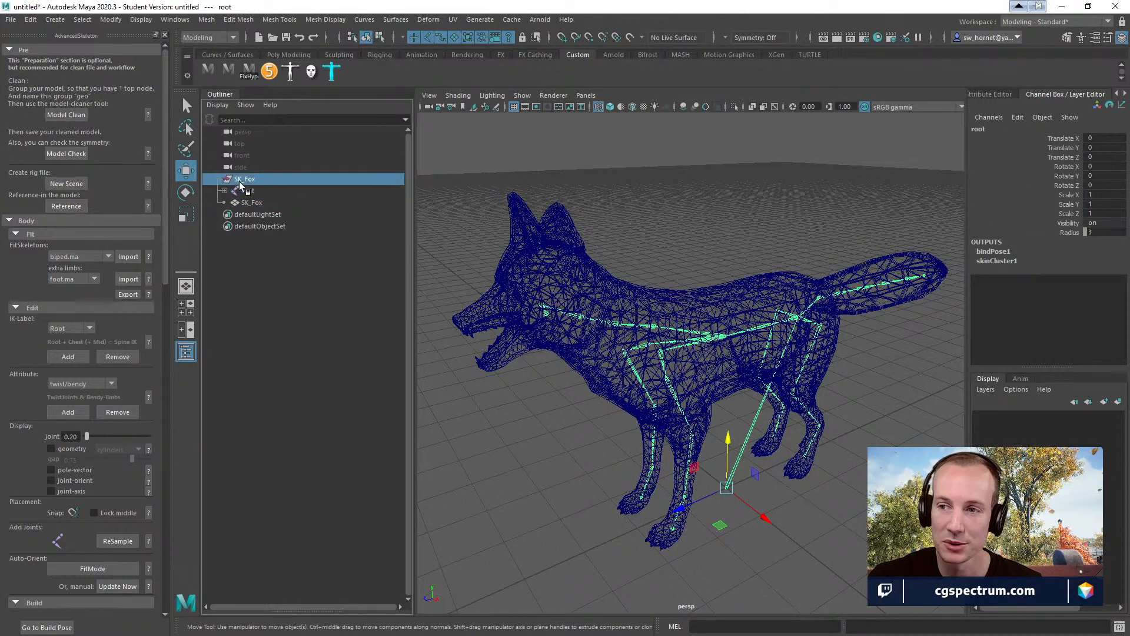
- Try setting the SK_Fox group's Rotate X to 0 and examine how the mesh and skeleton respond
click(242, 180)
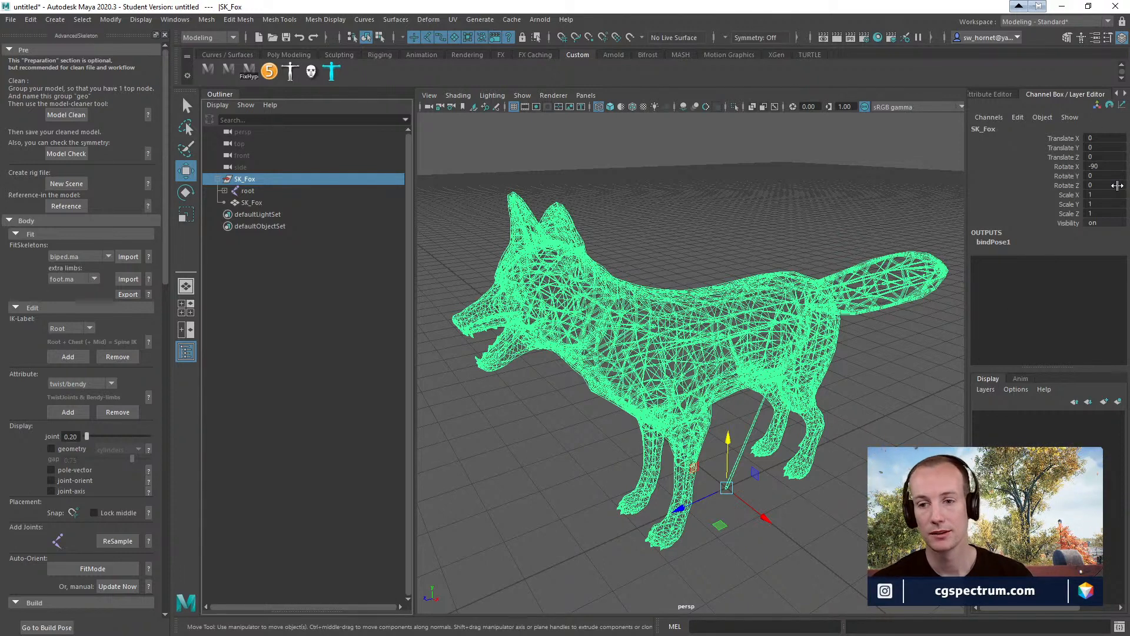
click(1097, 166)
text(0)
key(Return)
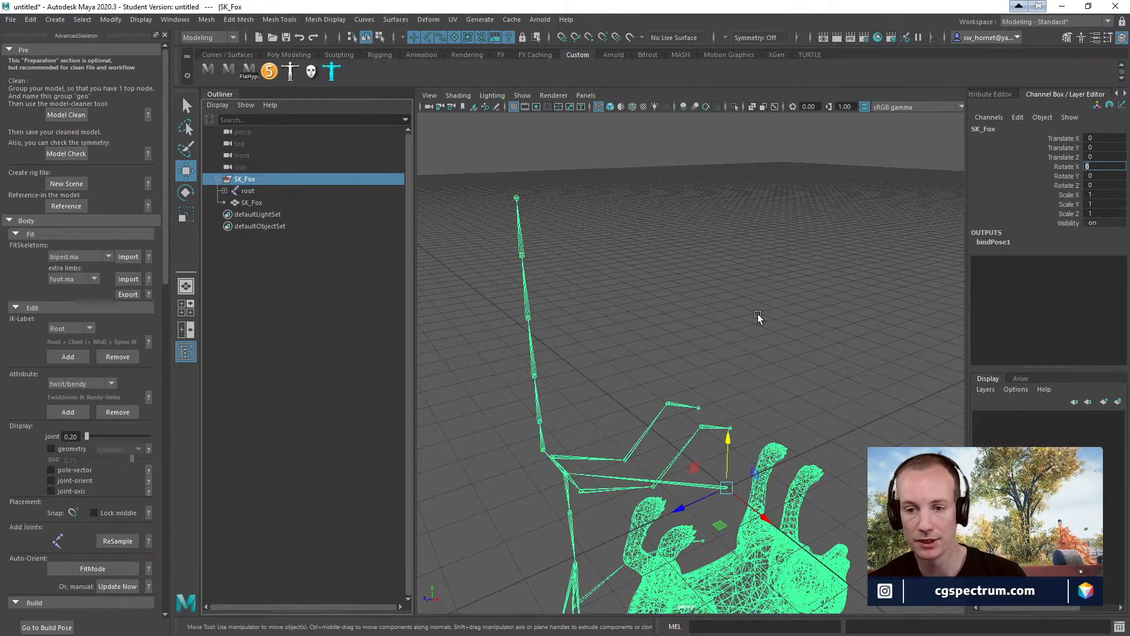
scroll(759, 312, down, 5)
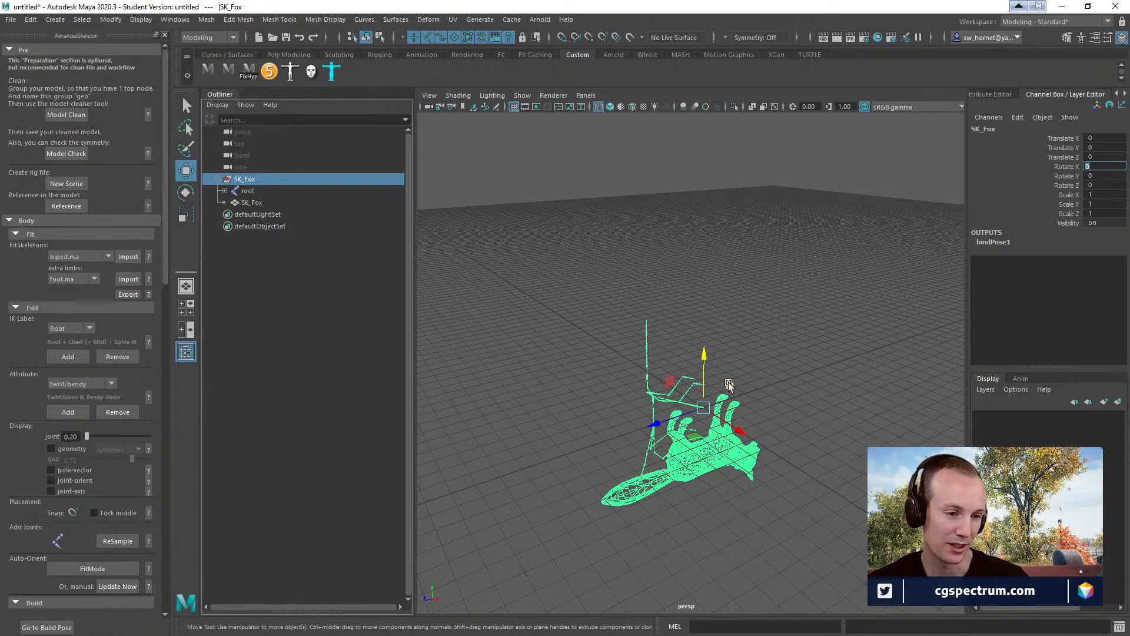
scroll(729, 382, up, 3)
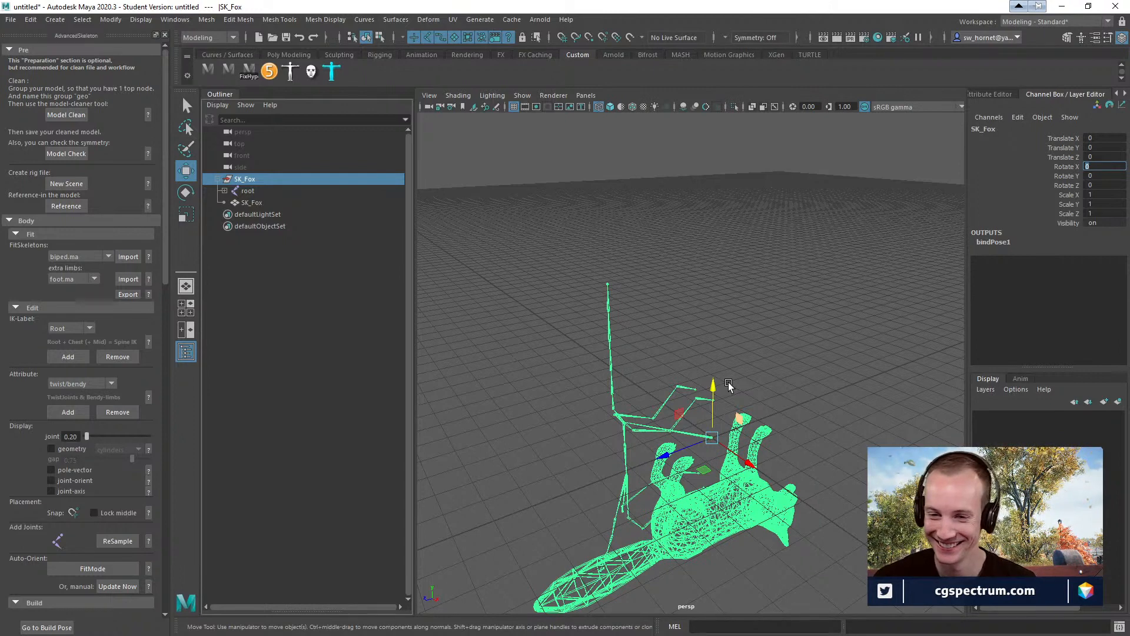
alt+drag(780, 411, 739, 297)
click(758, 361)
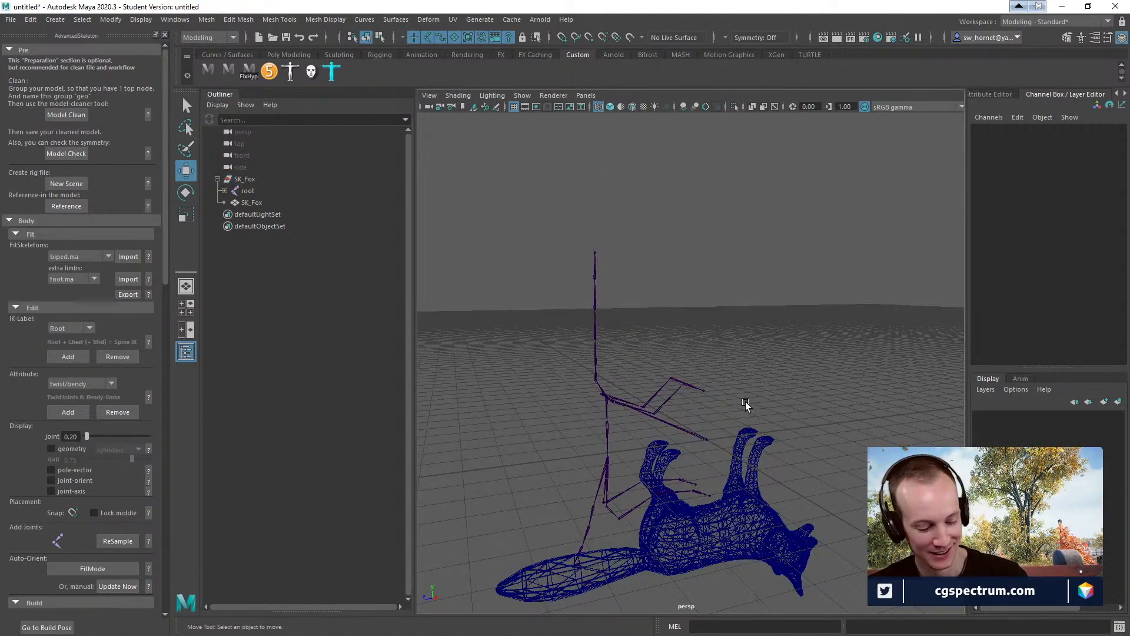
click(745, 507)
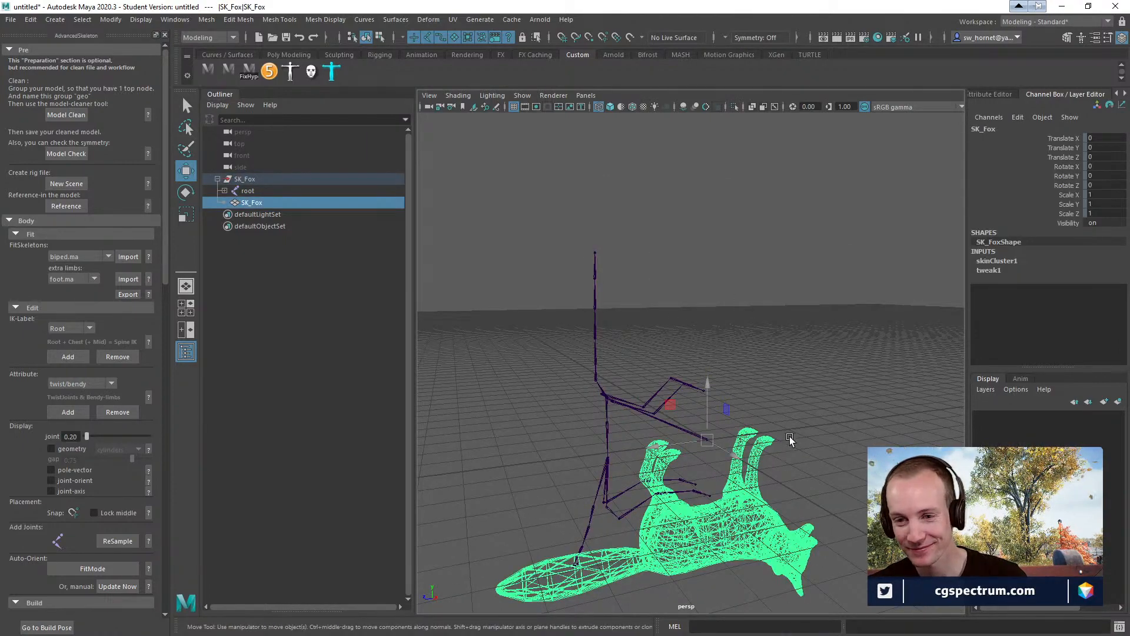
- Undo the SK_Fox group's Rotate X change and the selections made since
key(ctrl+z)
key(ctrl+z)
key(ctrl+z)
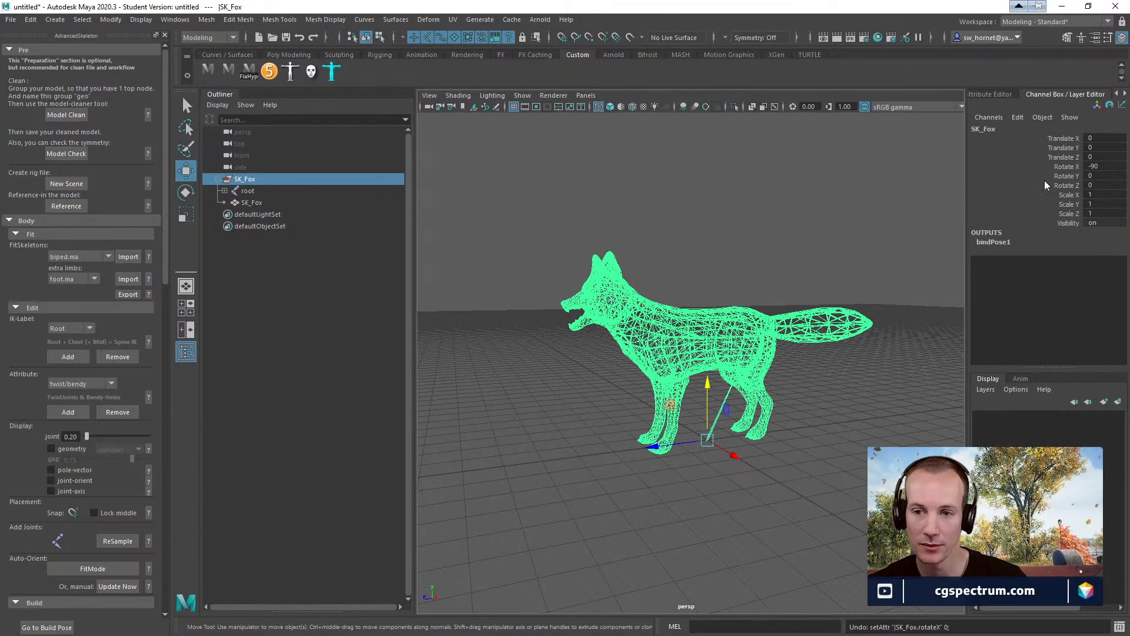
- Try unparenting the root joint and the SK_Fox mesh together from the SK_Fox group, and undo it
click(249, 199)
drag(247, 190, 248, 204)
key(shift+p)
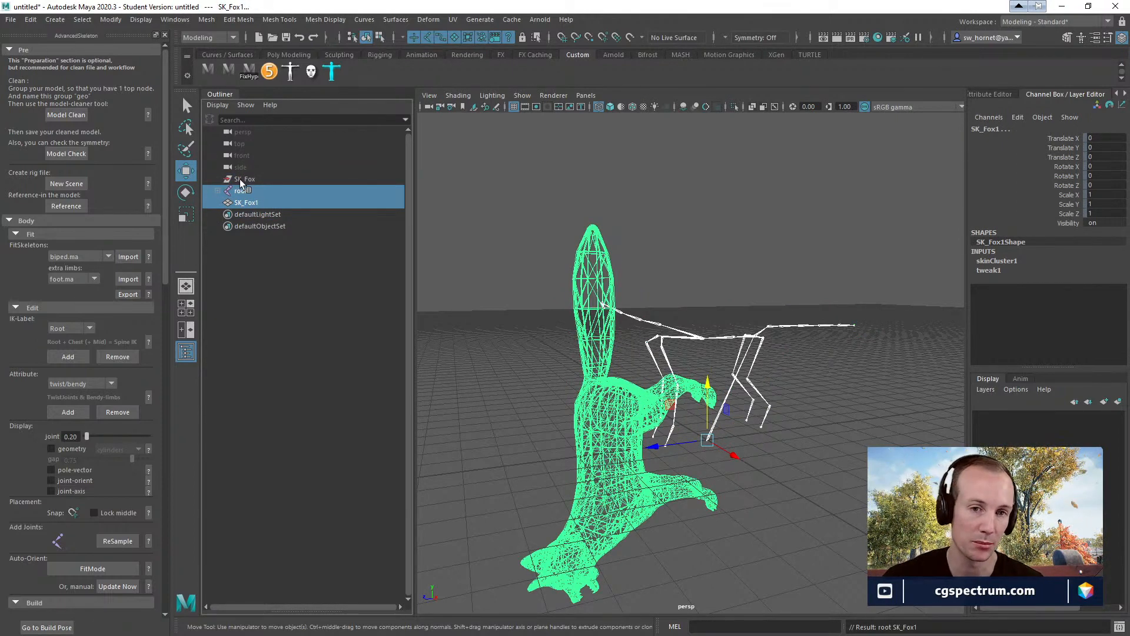
click(629, 493)
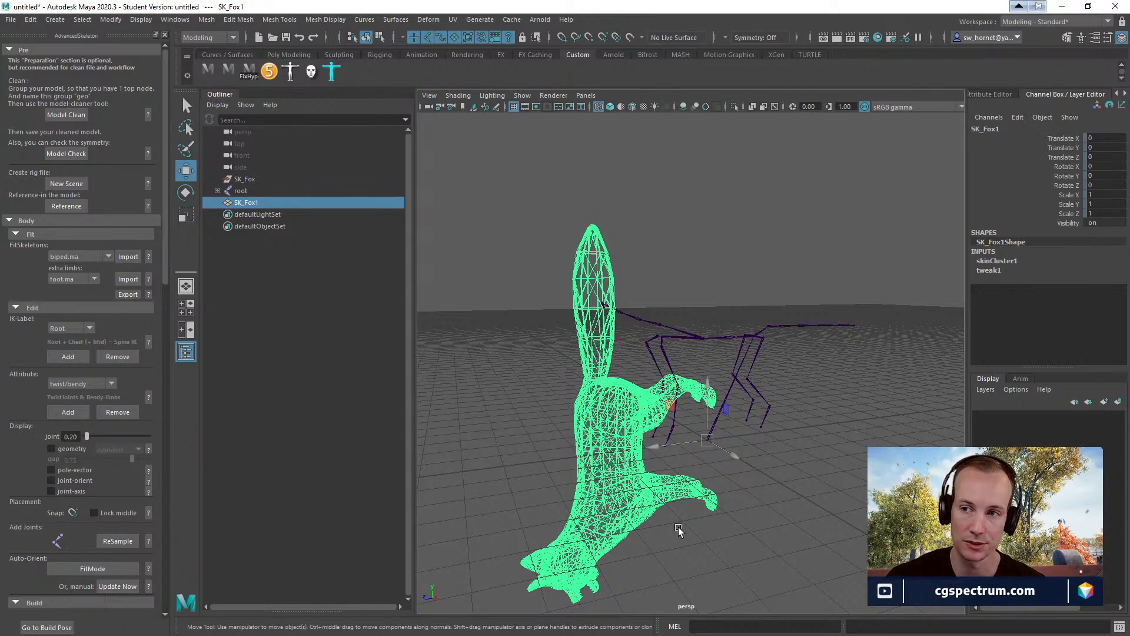
key(ctrl+z)
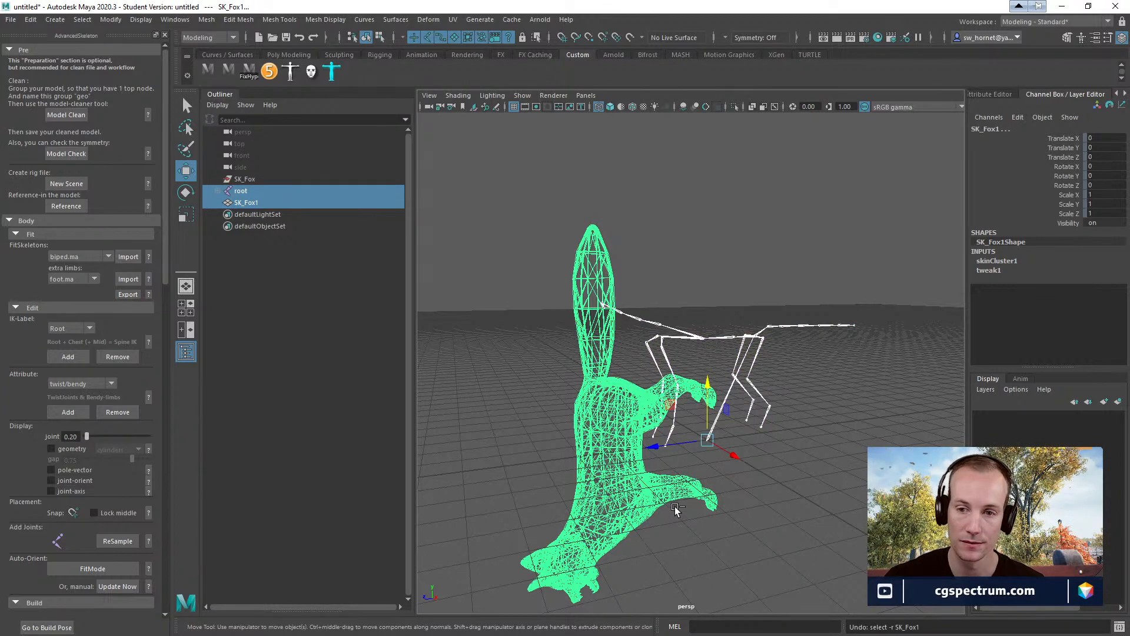
key(ctrl+z)
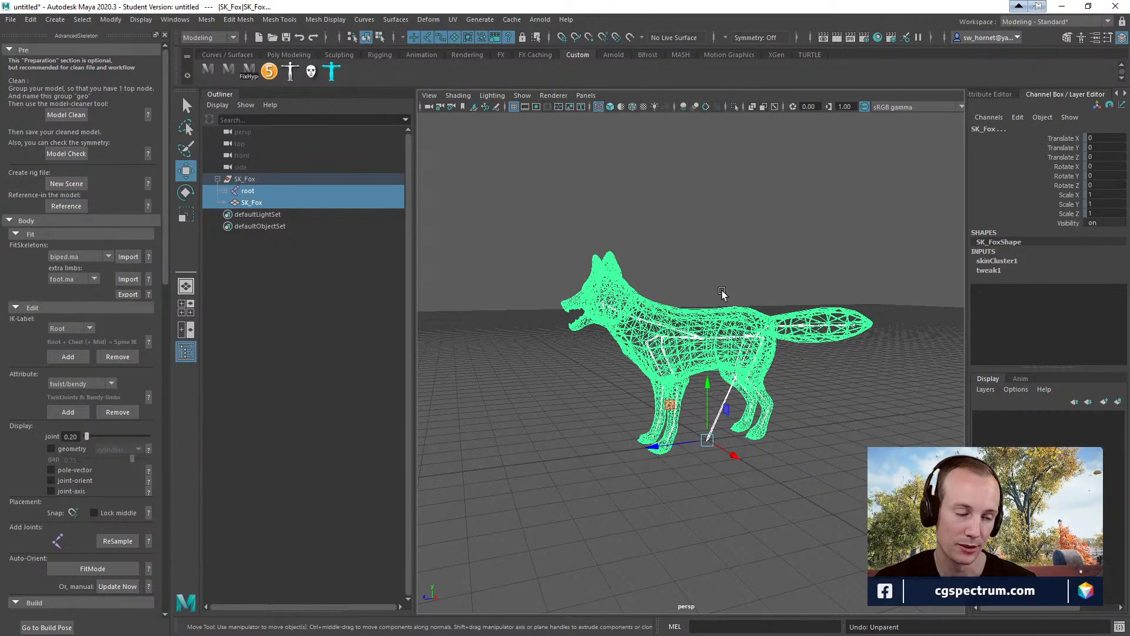
- Delete the SK_Fox mesh's construction history to remove its skin binding, and unparent the mesh from the SK_Fox group
alt+drag(755, 278, 708, 269)
alt+middle_drag(728, 274, 746, 265)
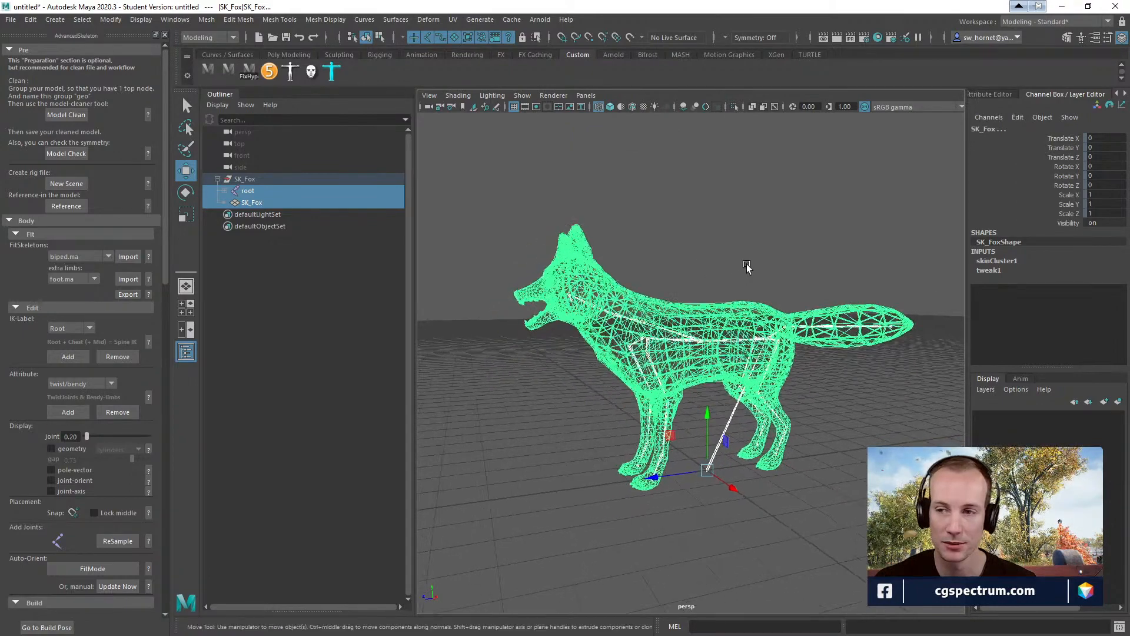
alt+drag(746, 268, 783, 298)
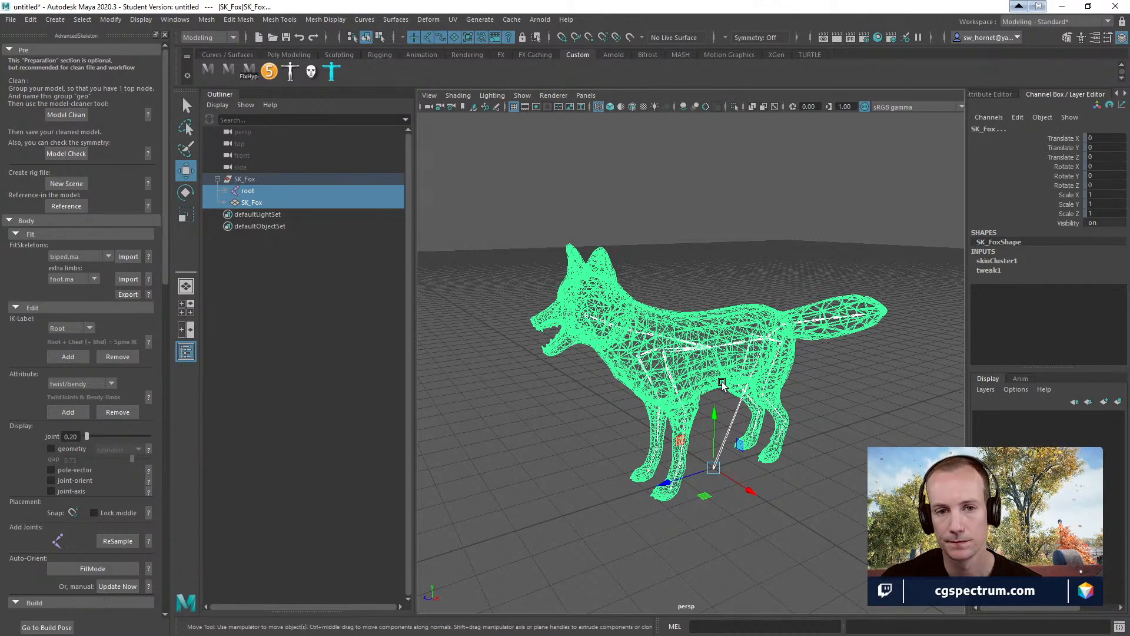
click(728, 433)
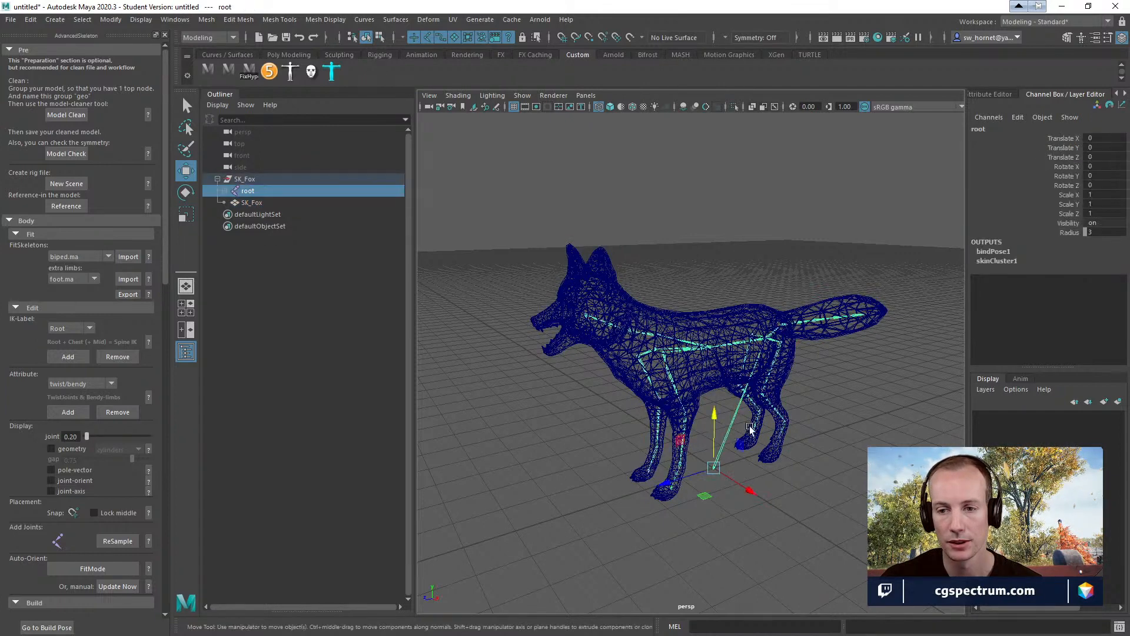
click(700, 374)
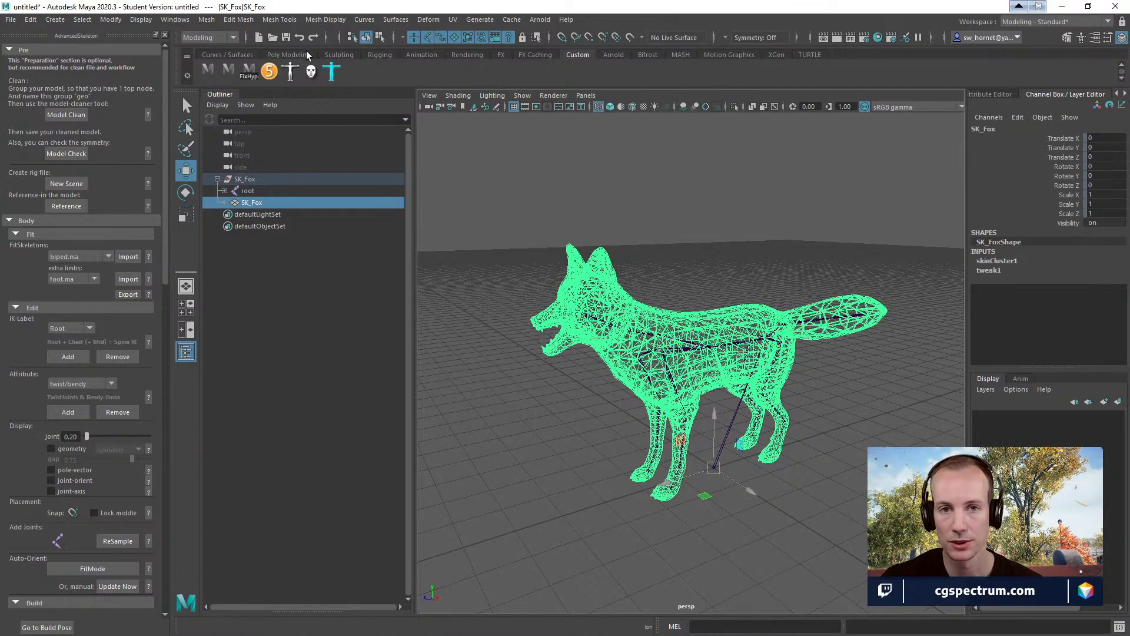
click(291, 55)
click(759, 386)
click(728, 371)
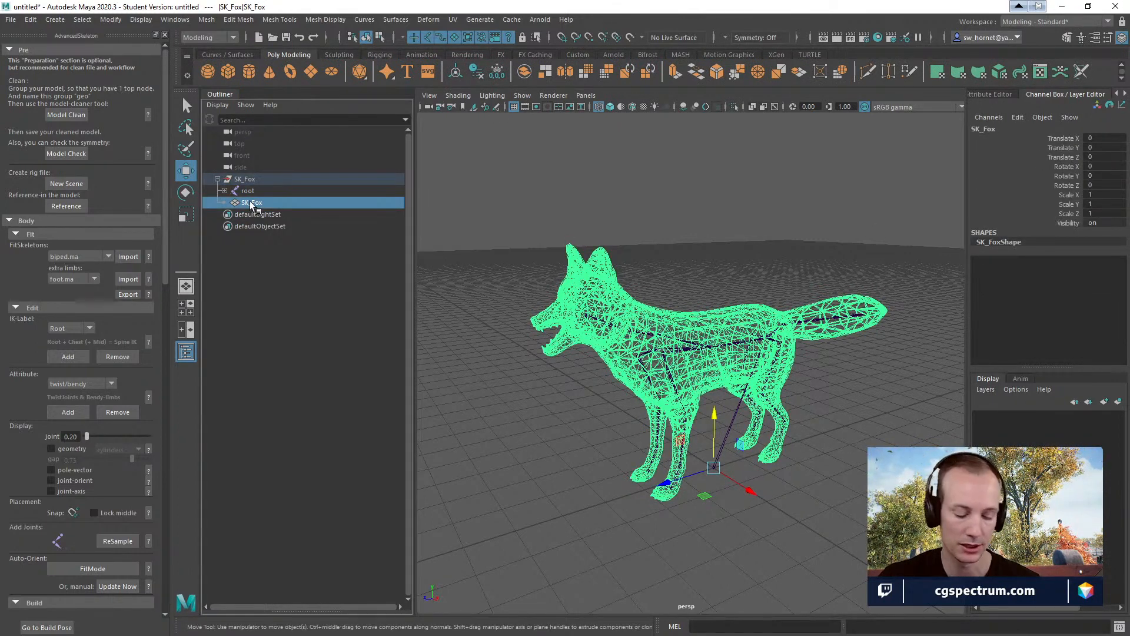
key(shift+p)
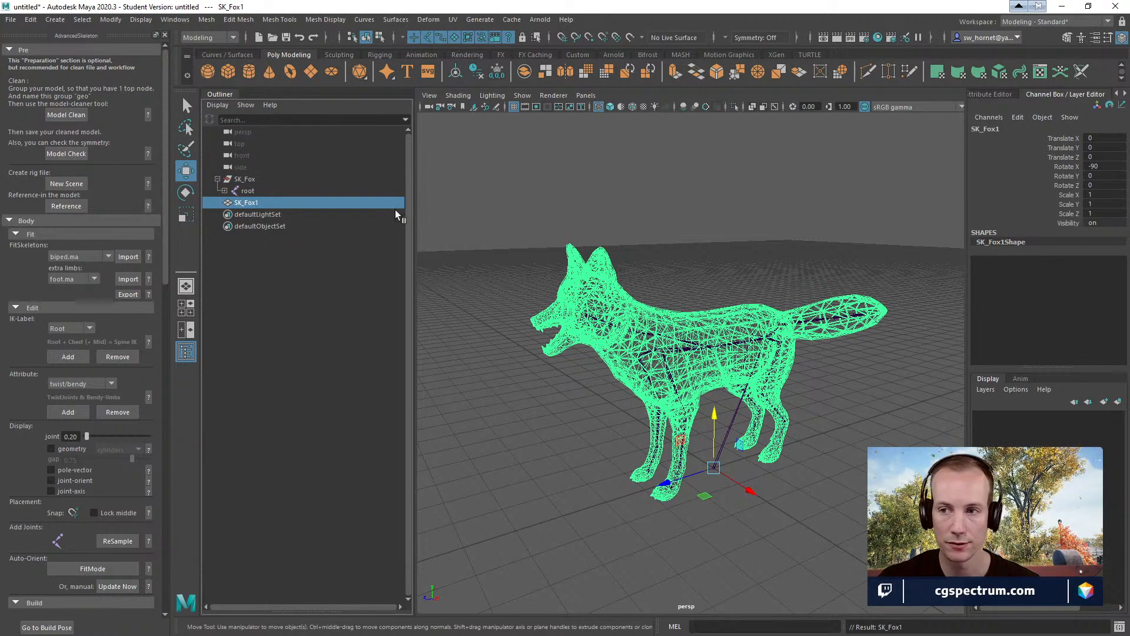
click(736, 383)
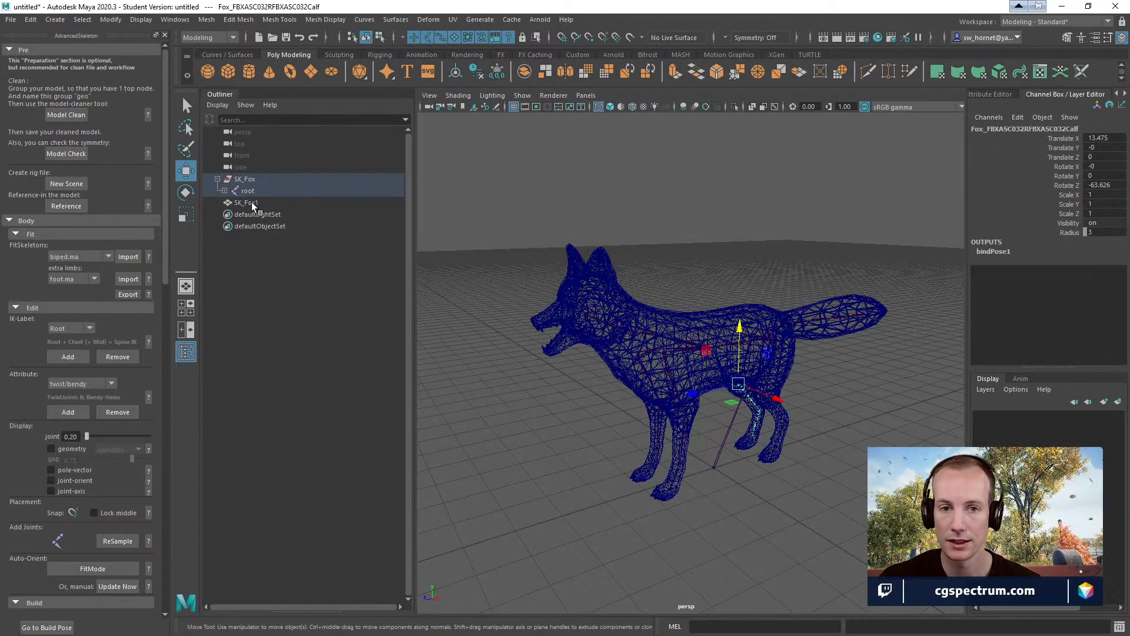
- Freeze all transformations on the unparented SK_Fox1 mesh
click(241, 202)
key(e)
click(1078, 169)
right_click(1078, 168)
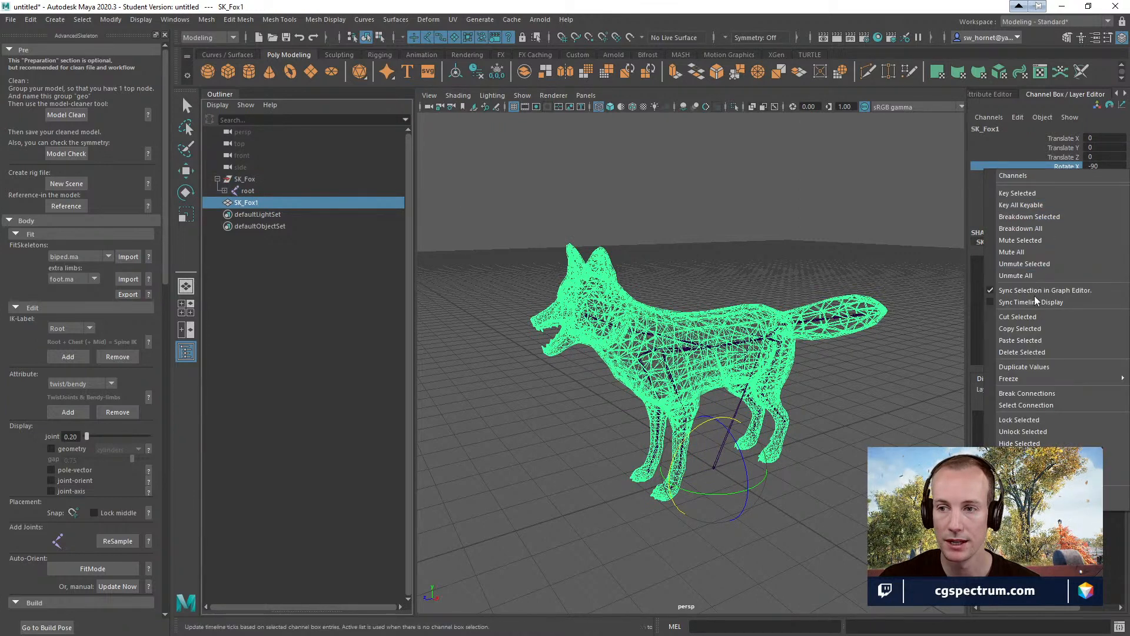
mouse_move(1026, 379)
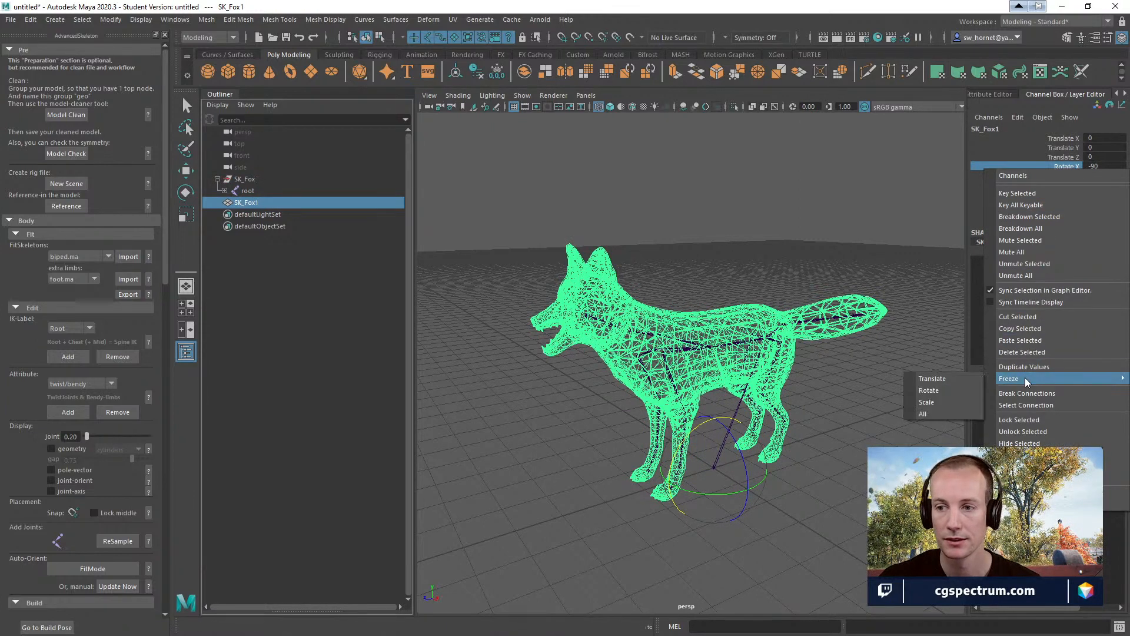
click(935, 412)
click(867, 277)
key(w)
click(713, 382)
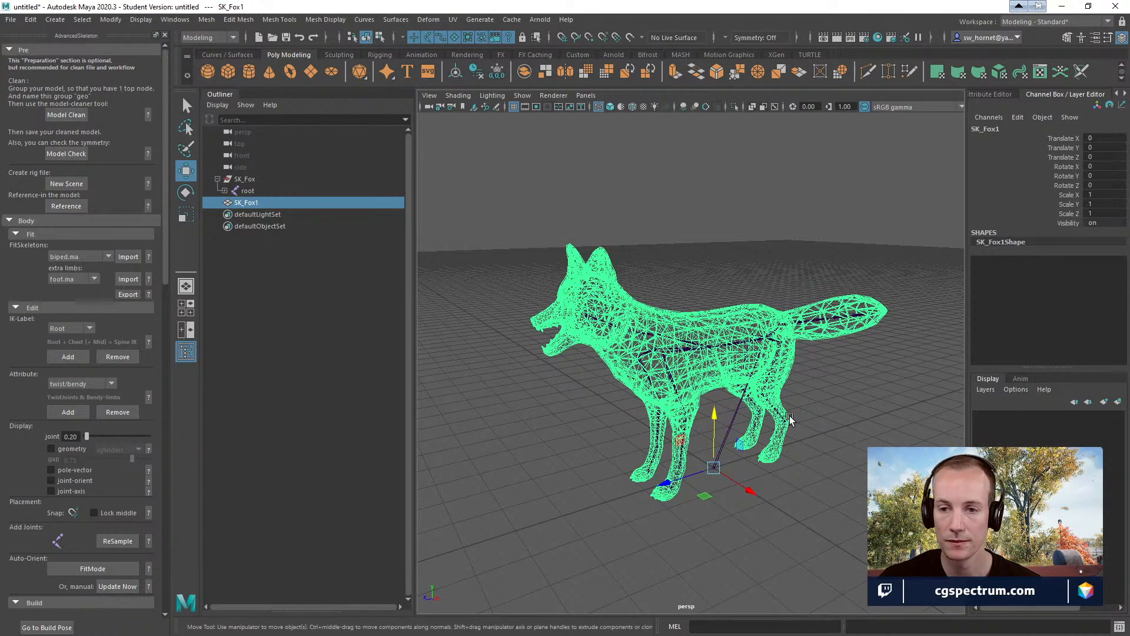
- Delete the SK_Fox group together with its root joint hierarchy
click(236, 179)
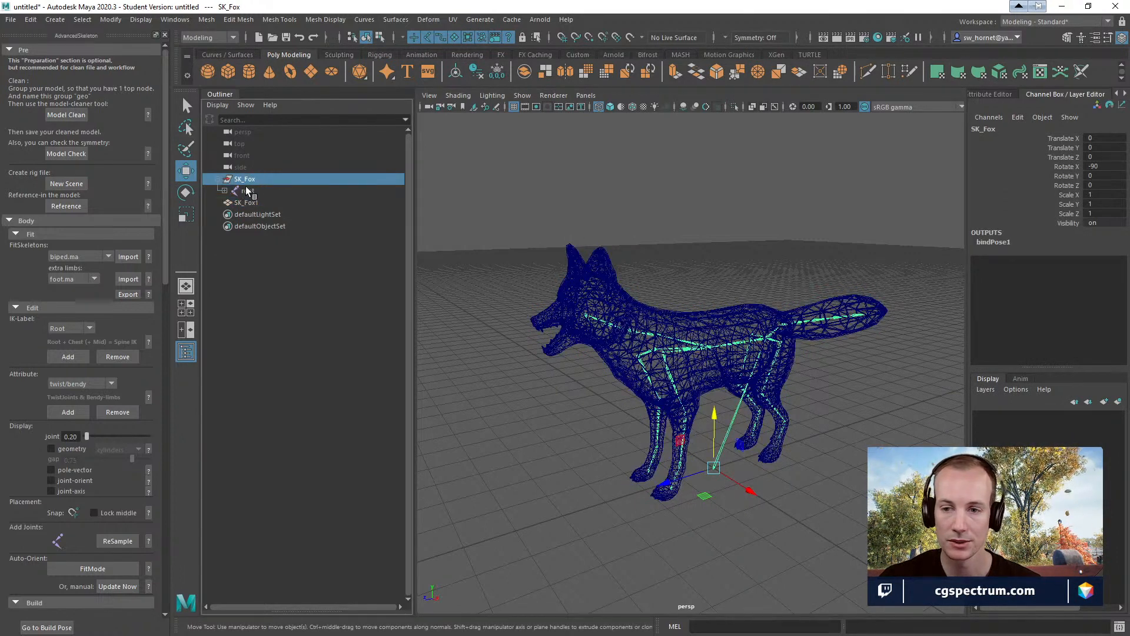
key(Delete)
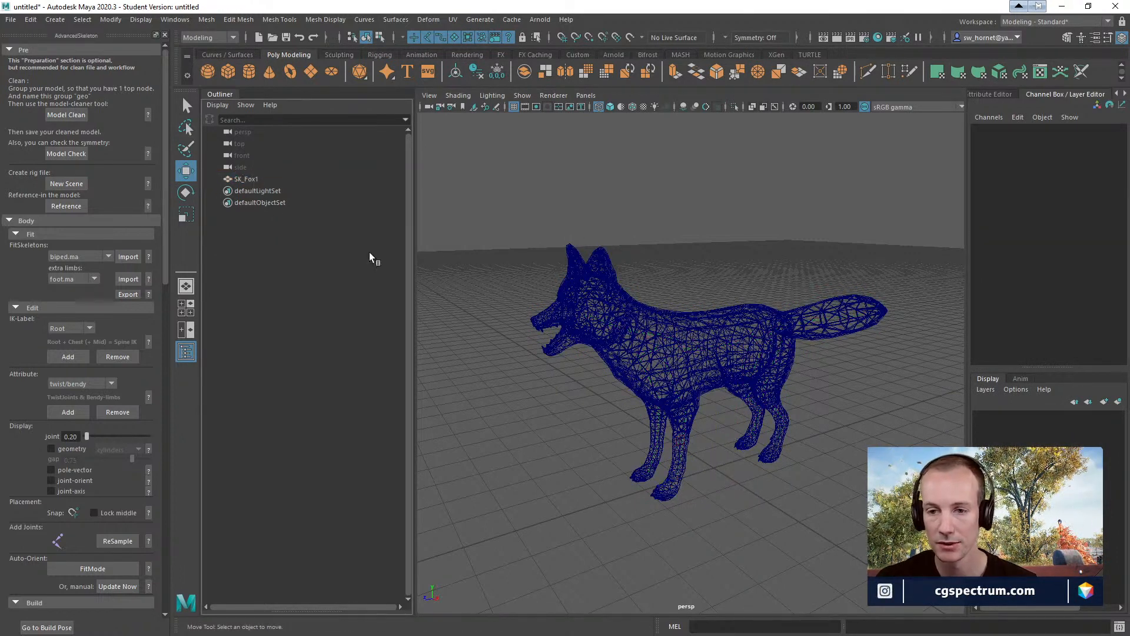
alt+drag(919, 383, 815, 358)
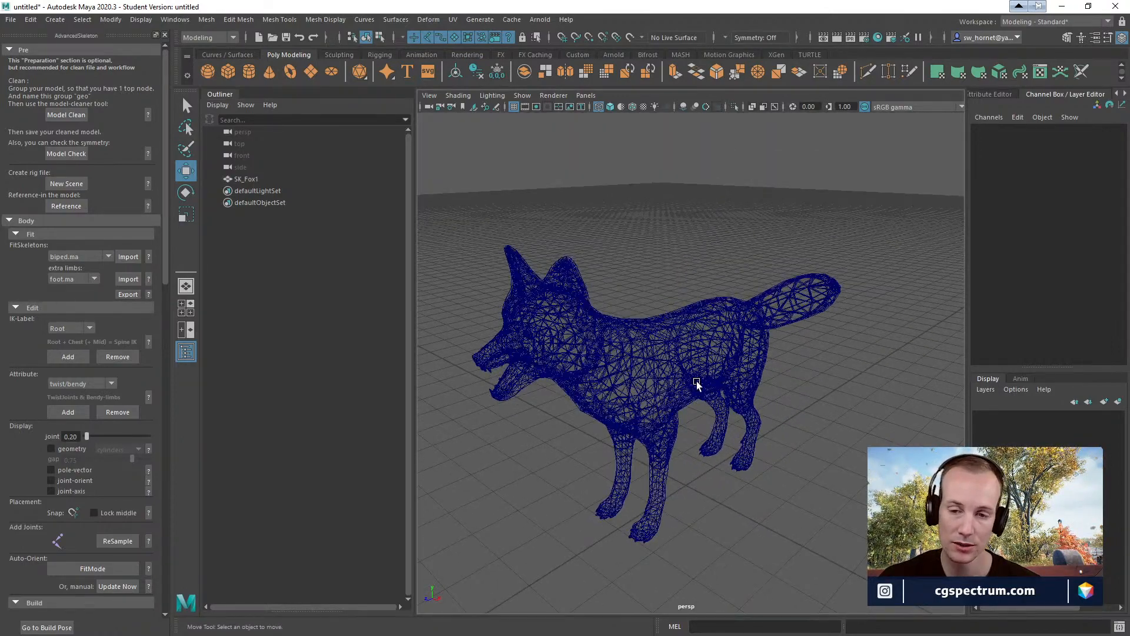
alt+drag(751, 396, 709, 419)
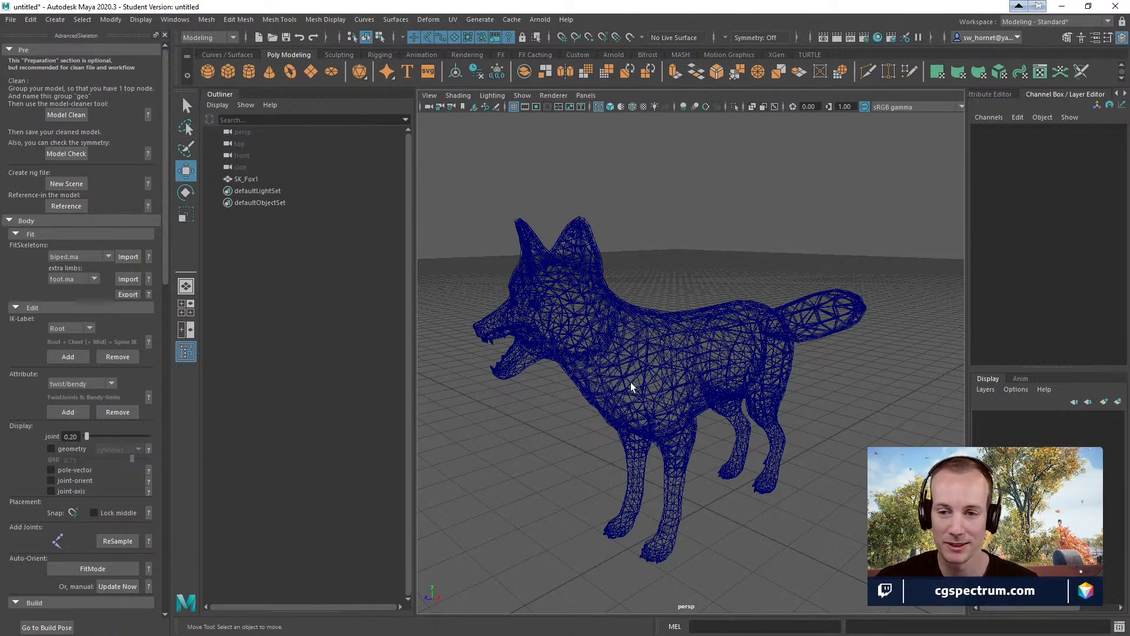
- Examine the SK_Fox1 mesh up close in the perspective view, selecting it briefly to check its channel values
alt+drag(794, 267, 810, 300)
alt+right_drag(810, 301, 824, 308)
mouse_move(824, 308)
alt+mouse_down()
mouse_move(882, 306)
mouse_move(818, 320)
mouse_move(825, 288)
mouse_move(815, 298)
alt+mouse_up()
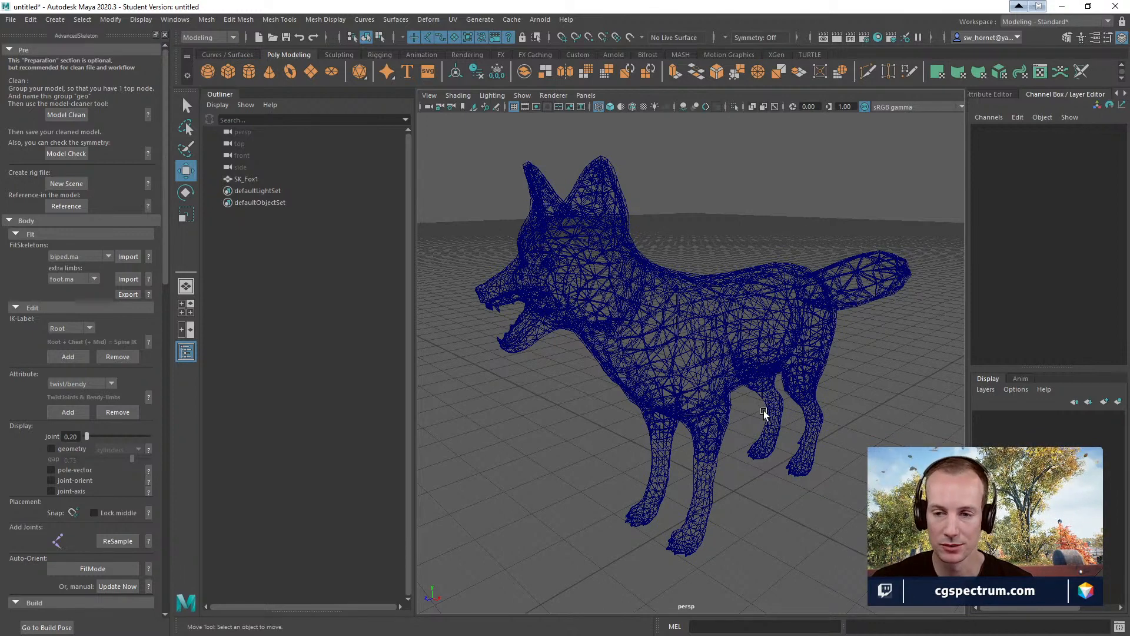
click(730, 378)
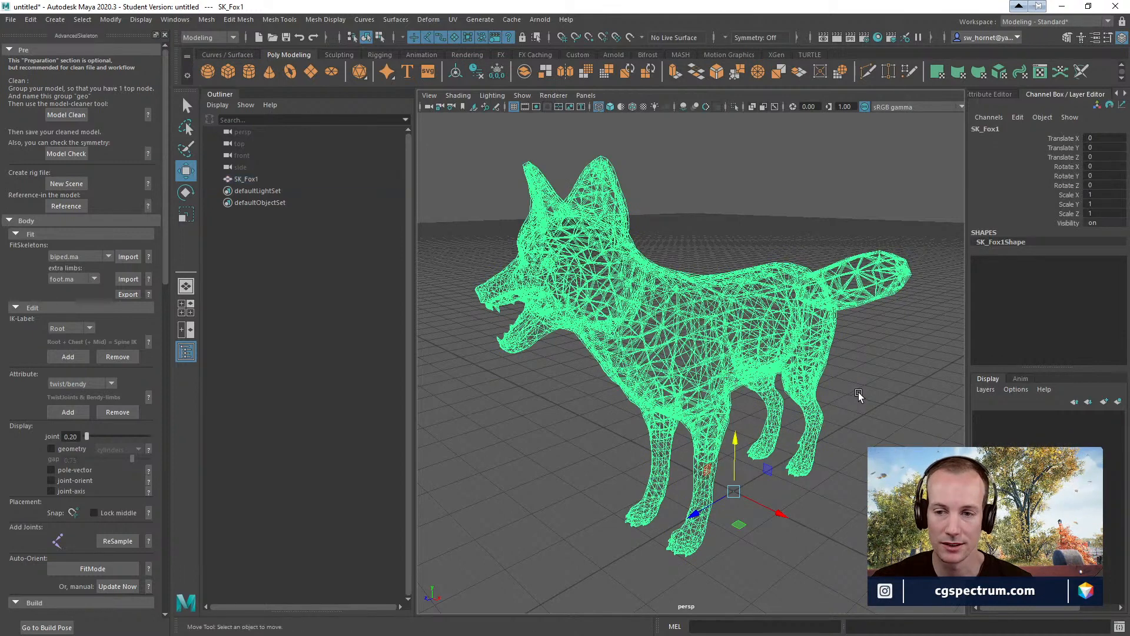
click(858, 395)
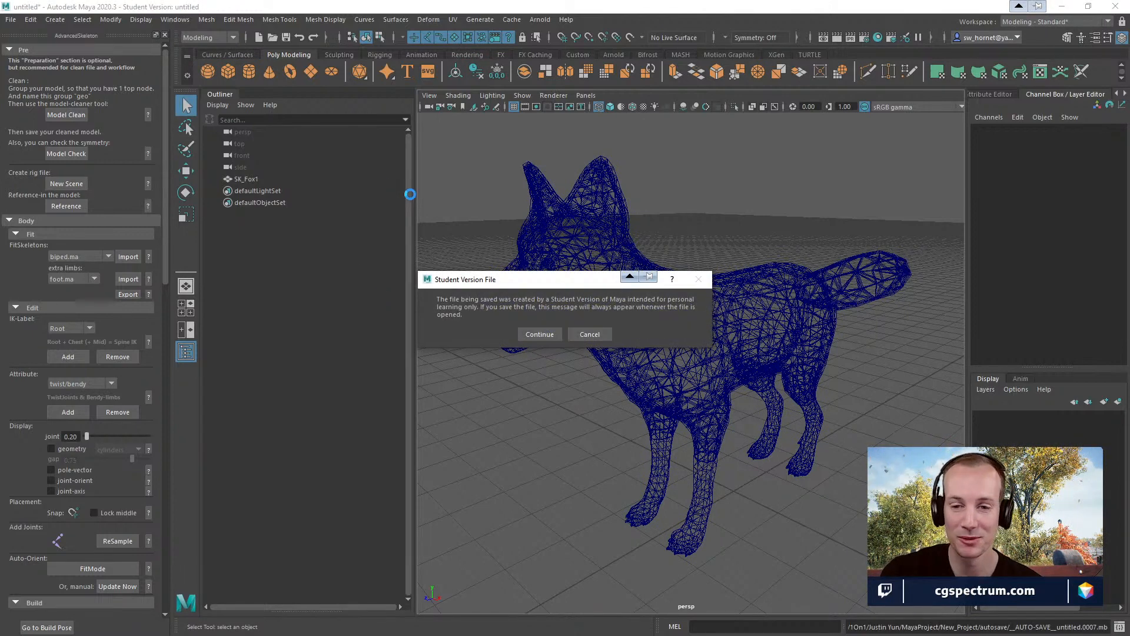
- Continue the autosave past the Student Version File notice, and view and close the Model Clean help
click(547, 334)
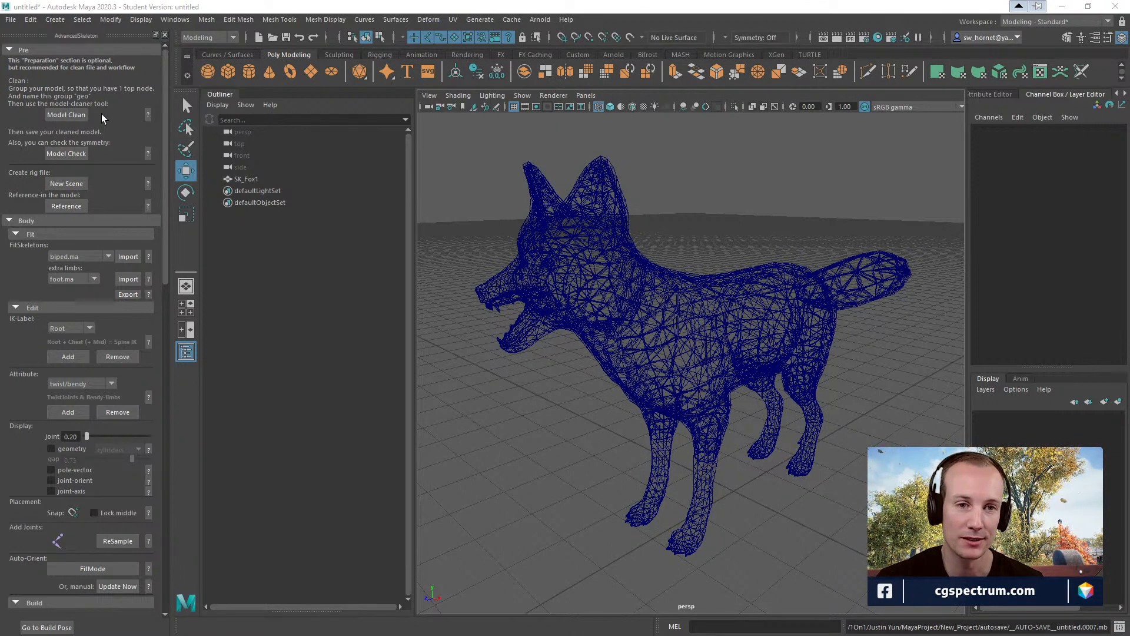
click(148, 116)
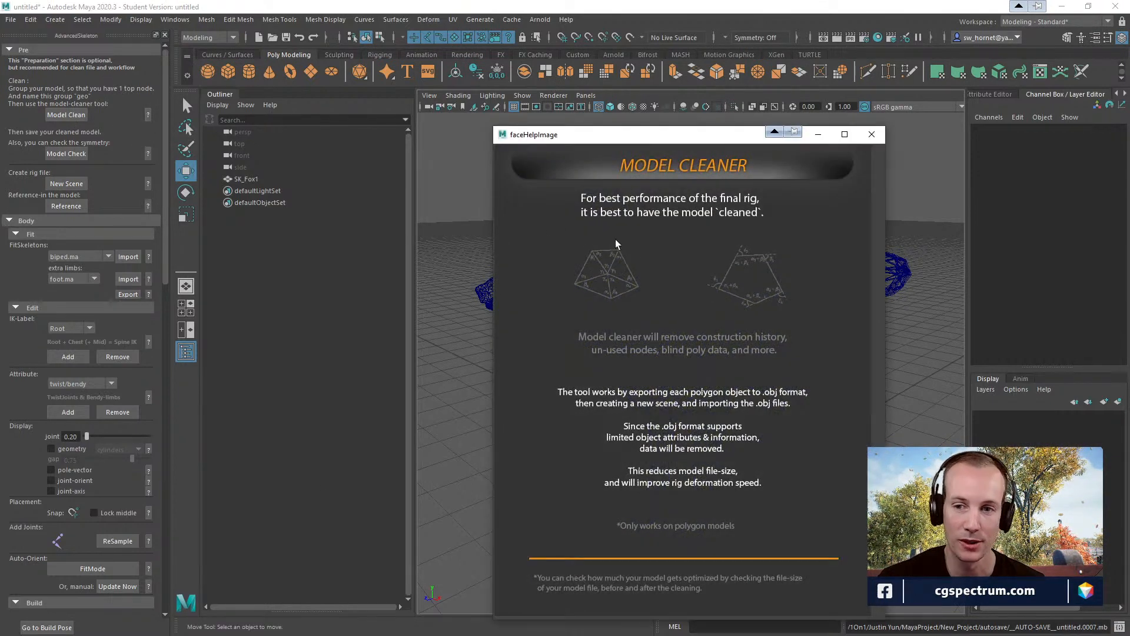
click(872, 134)
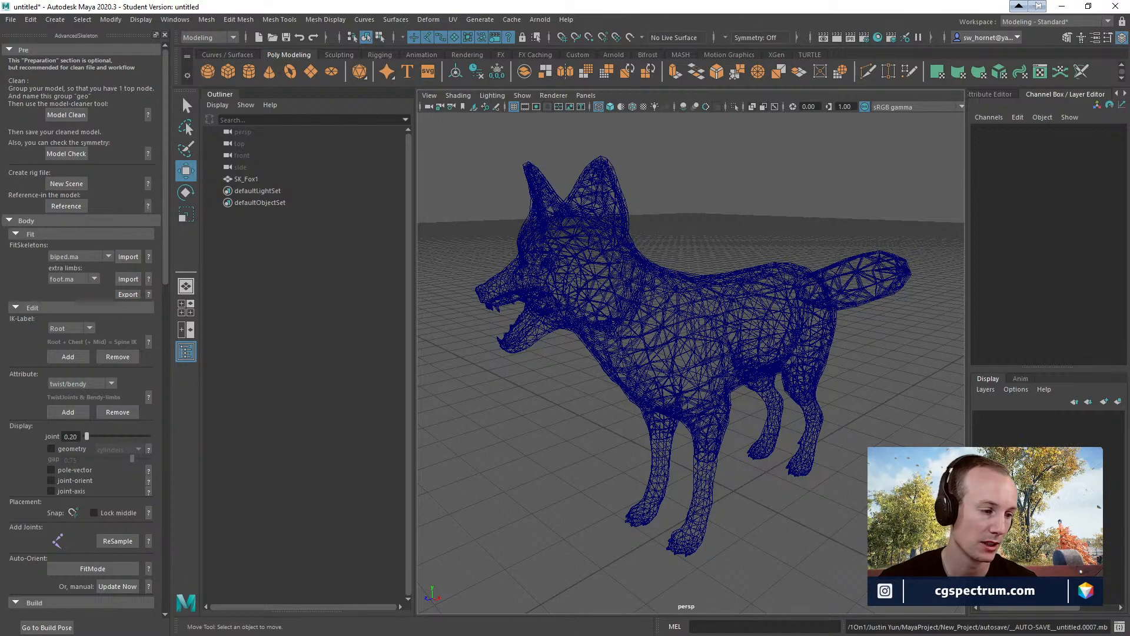
- Switch to the Gumroad browser window, maximize it, and browse the Truong CG Artist store's Maya rigs
key(alt+Tab)
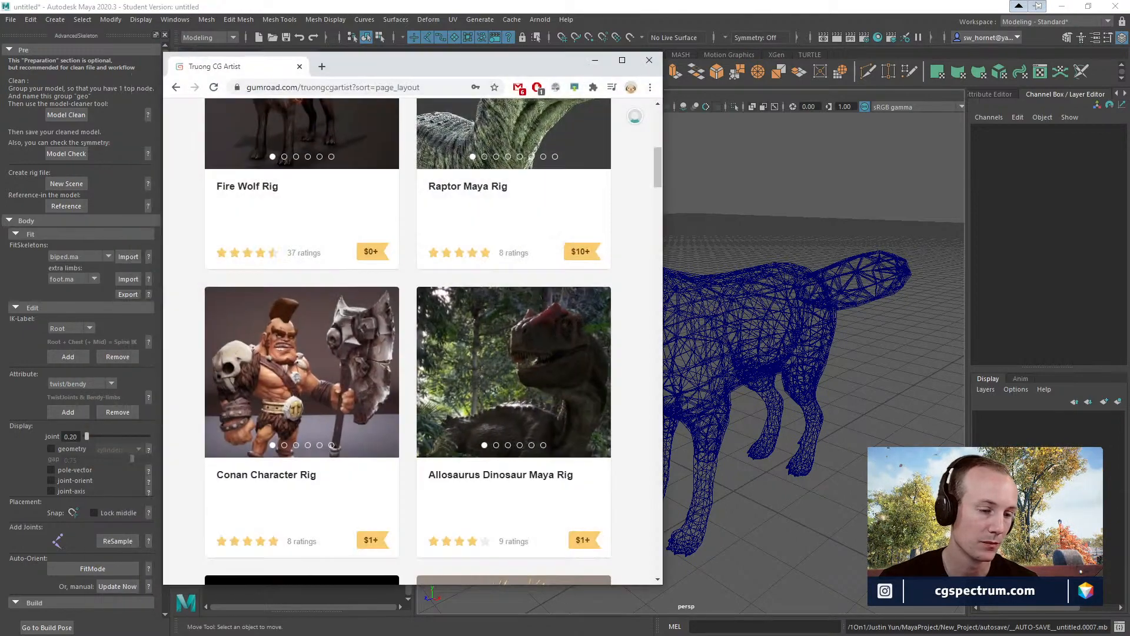
double_click(507, 69)
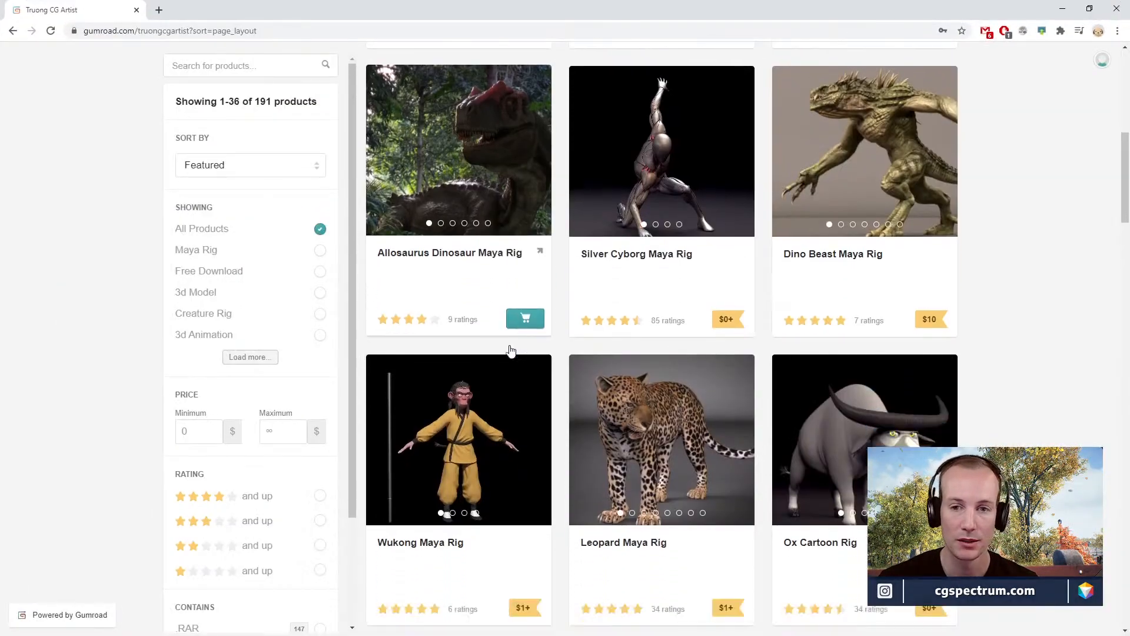
scroll(597, 356, up, 5)
scroll(598, 352, up, 2)
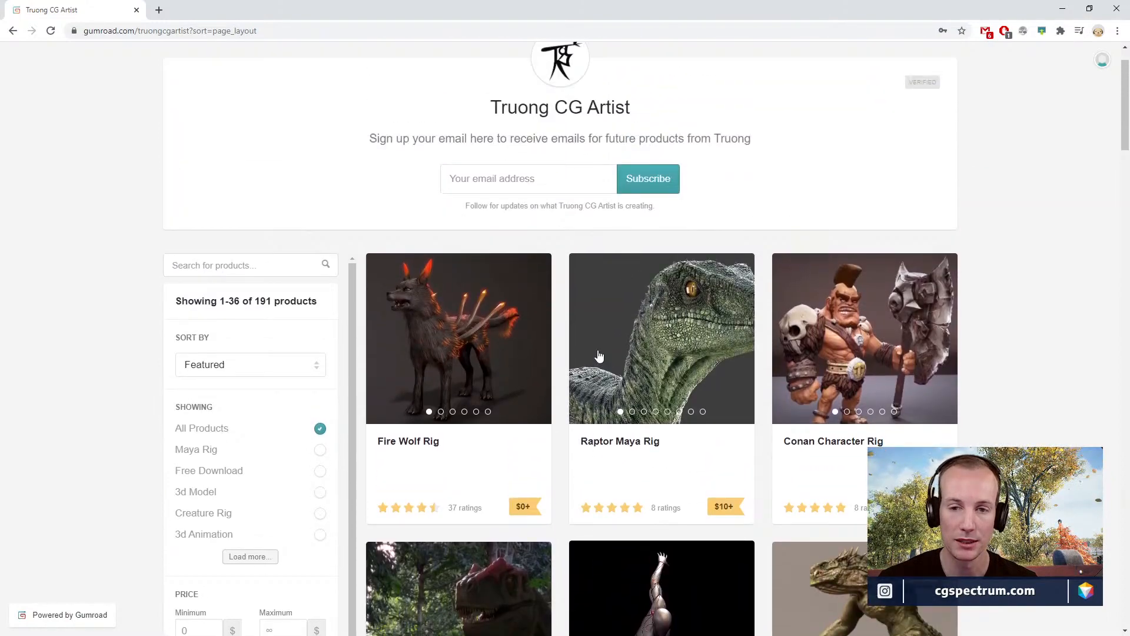
scroll(598, 352, down, 3)
scroll(598, 352, down, 5)
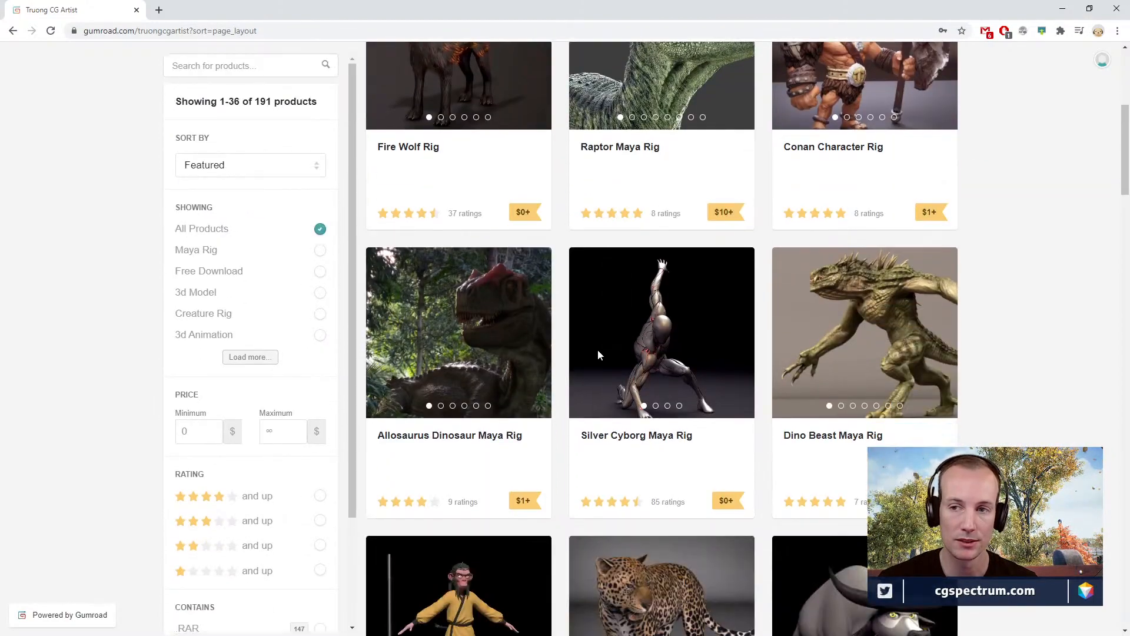
- Browse further through the Truong CG Artist store's Maya rigs, and move the browser window off the Maya workspace
scroll(598, 353, up, 2)
scroll(598, 353, down, 5)
scroll(644, 363, up, 6)
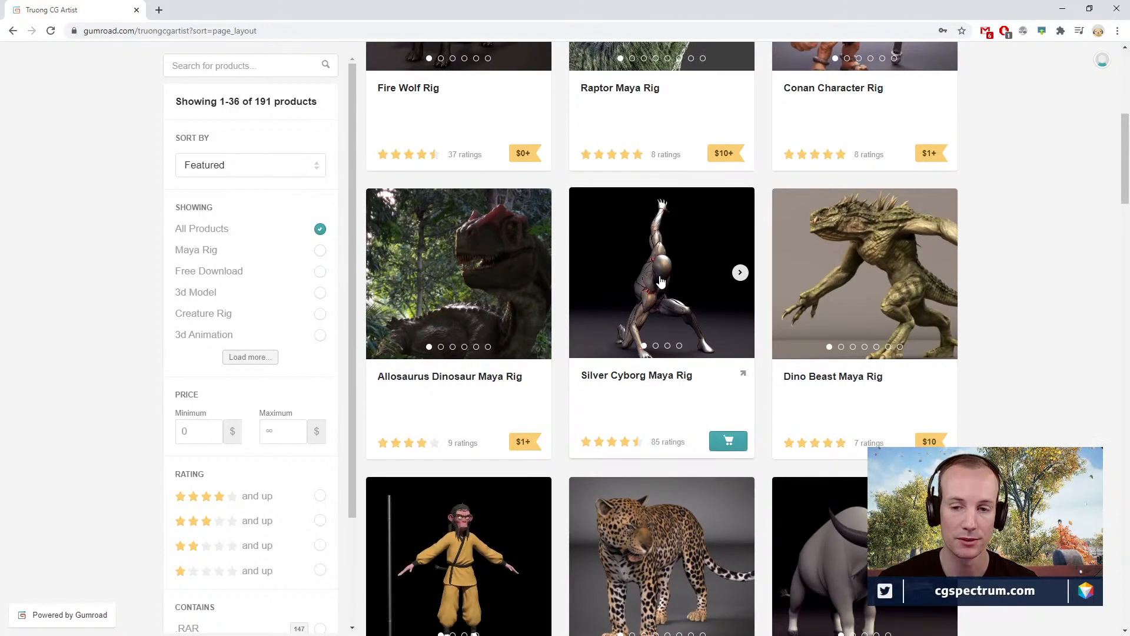
scroll(660, 282, down, 12)
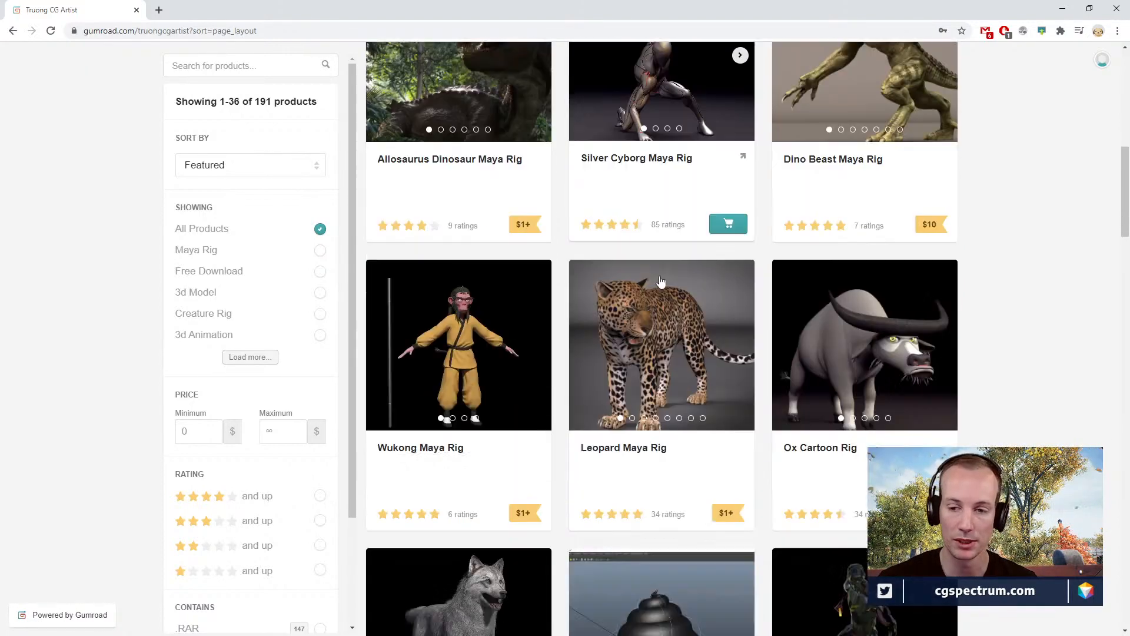
scroll(618, 300, down, 7)
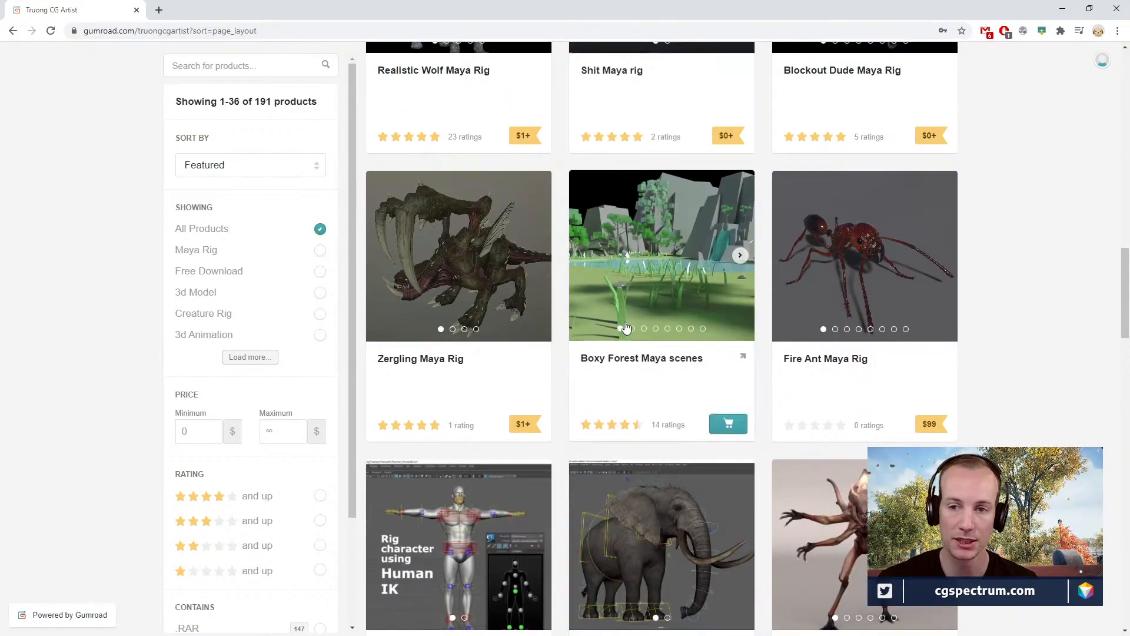
scroll(635, 302, down, 9)
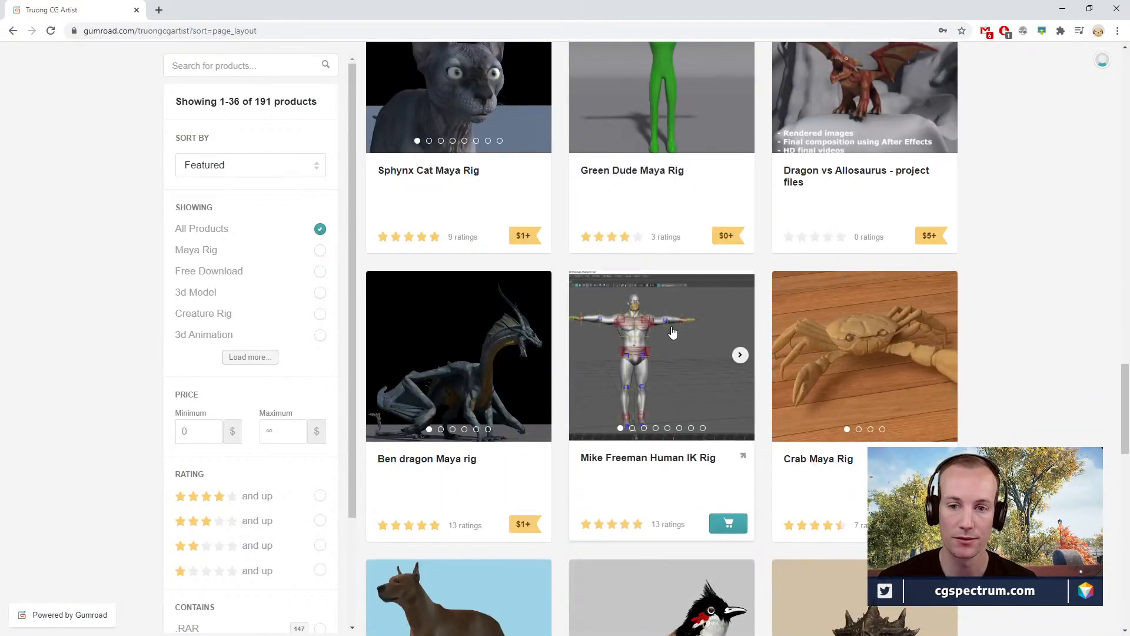
scroll(601, 345, down, 5)
scroll(601, 348, down, 5)
drag(780, 14, 1129, 13)
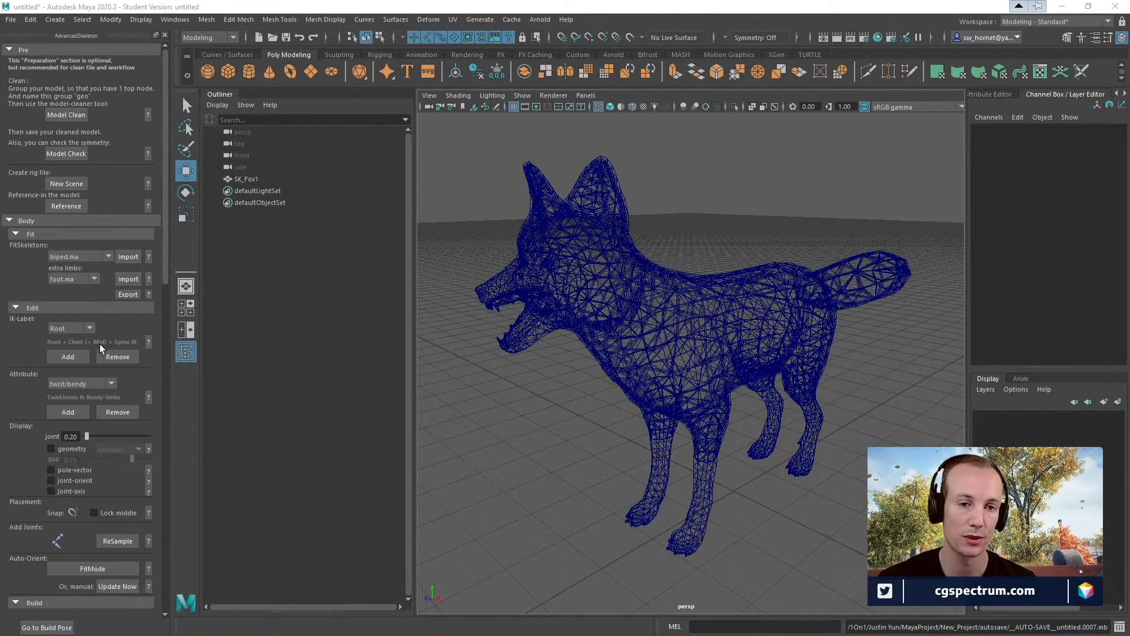
- Examine Advanced Skeleton's Build, Game Engine and Unreal Joints options, and show the Human IK character controls
scroll(100, 343, down, 6)
scroll(102, 352, down, 3)
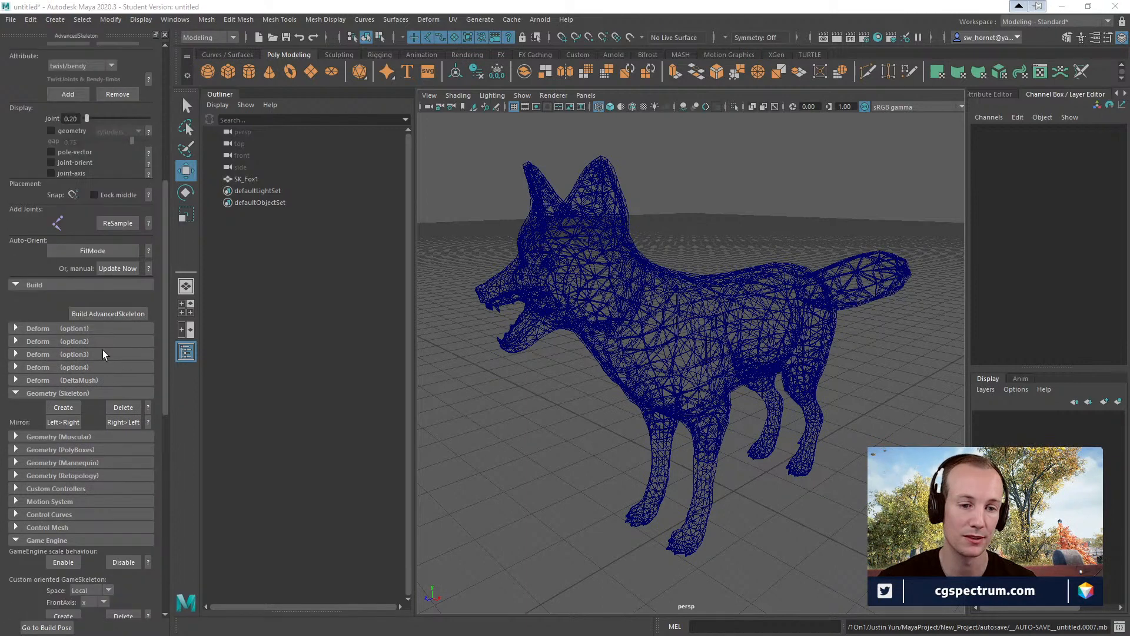
scroll(59, 467, down, 2)
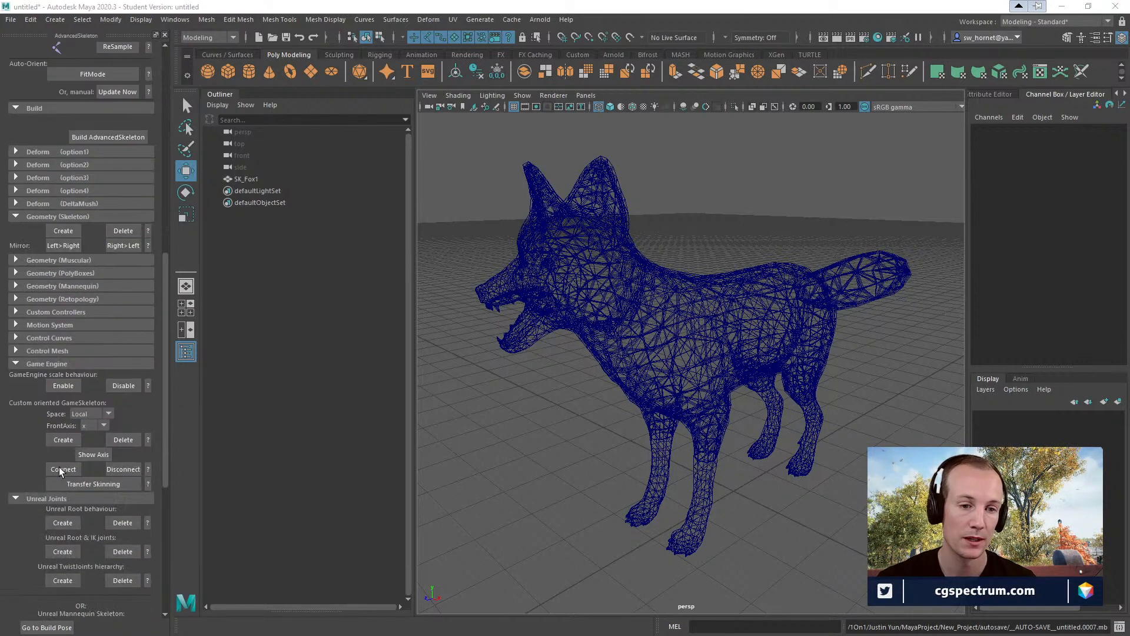
scroll(94, 388, down, 2)
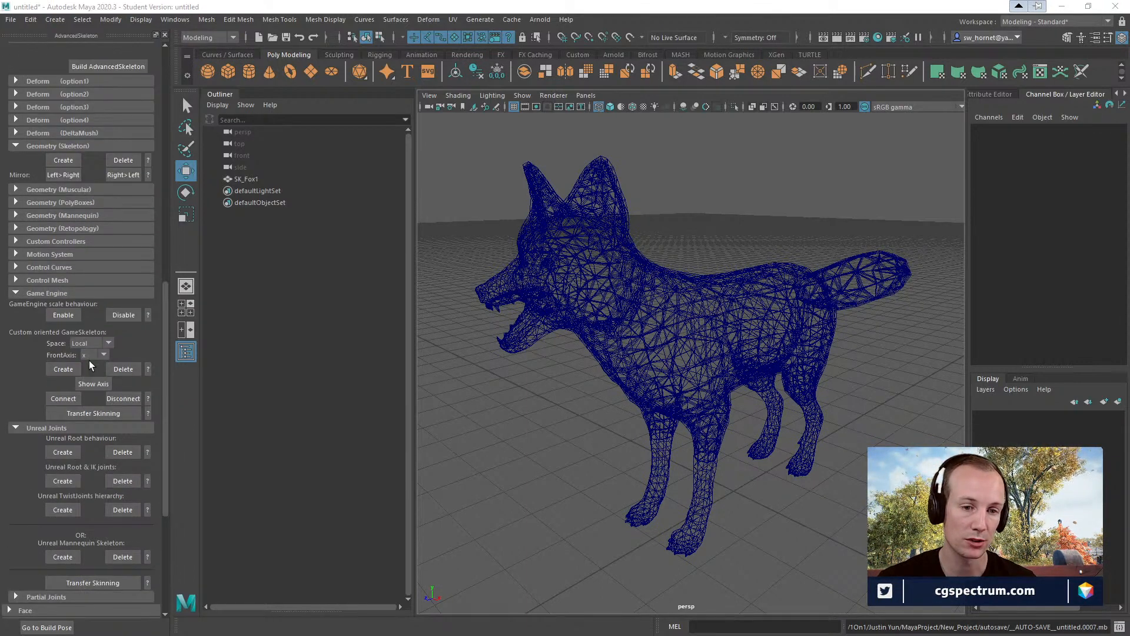
scroll(88, 412, down, 2)
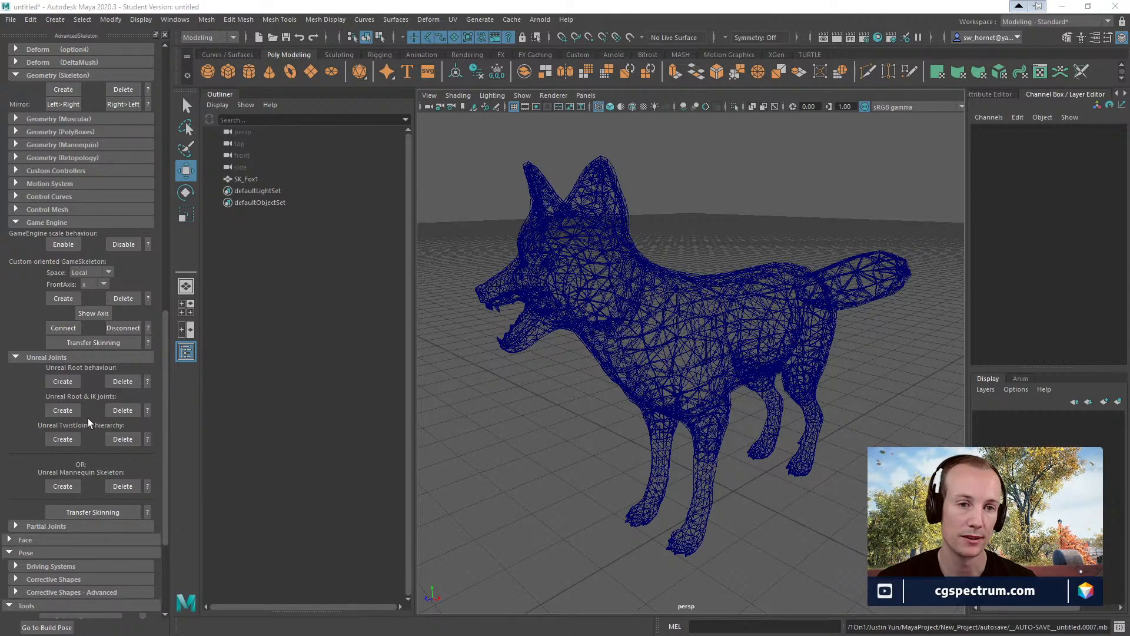
scroll(89, 415, up, 1)
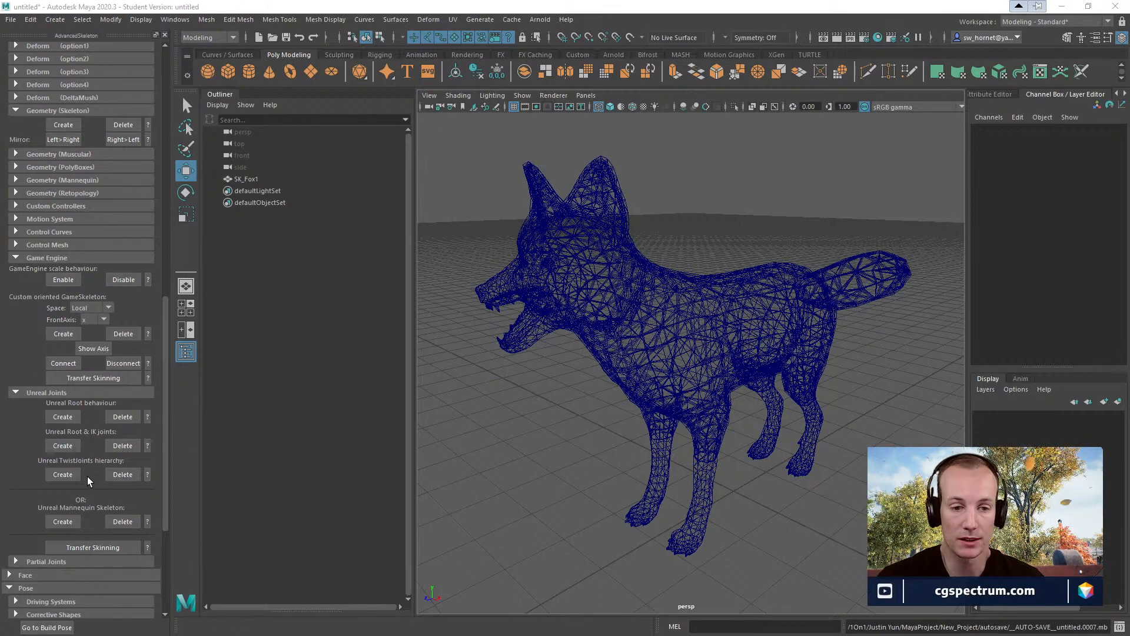
scroll(94, 496, up, 3)
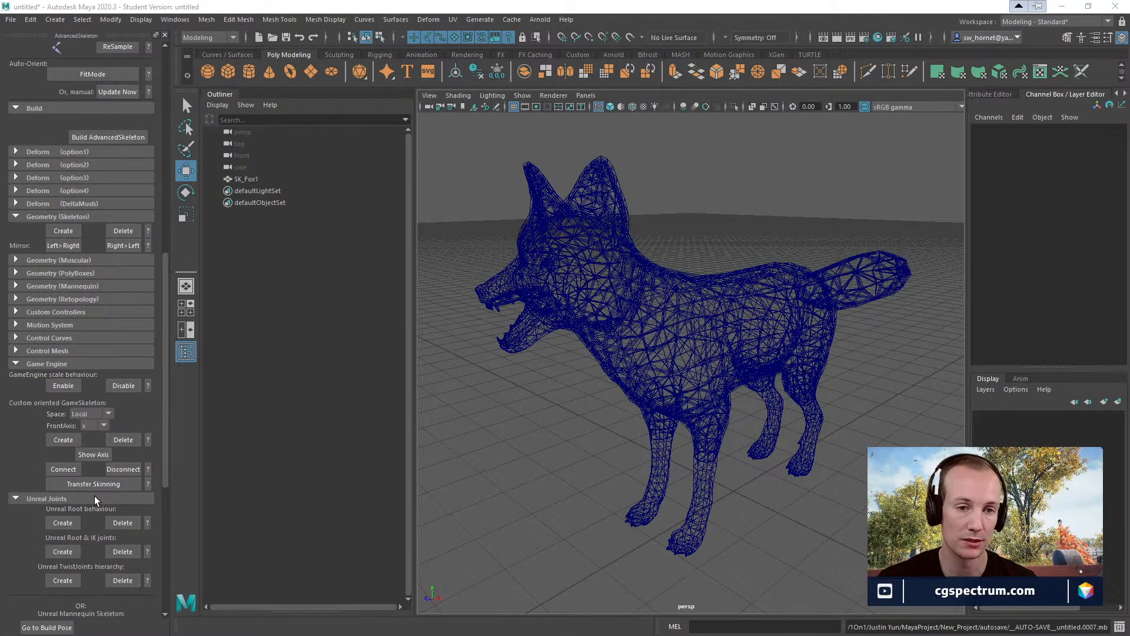
scroll(94, 496, down, 2)
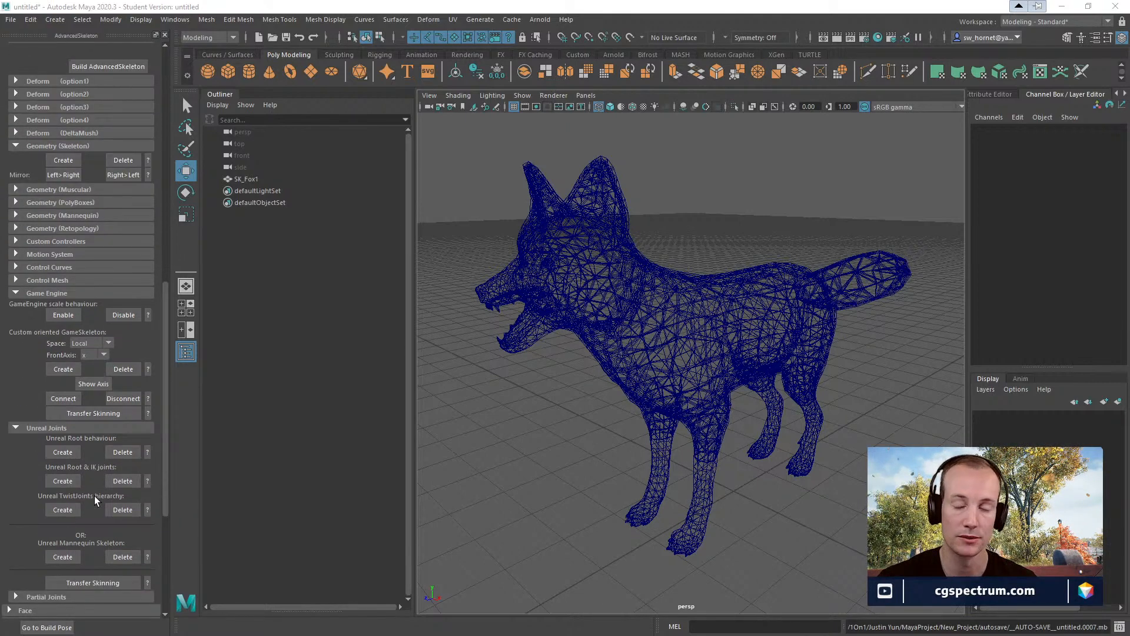
scroll(94, 496, up, 1)
scroll(94, 495, down, 1)
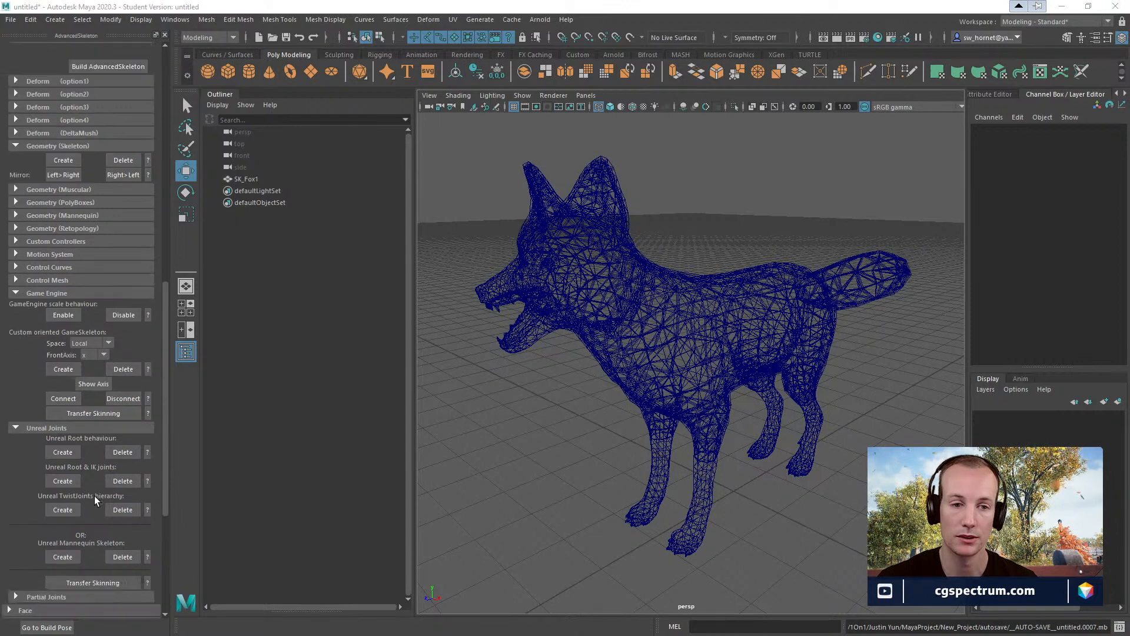
click(1081, 38)
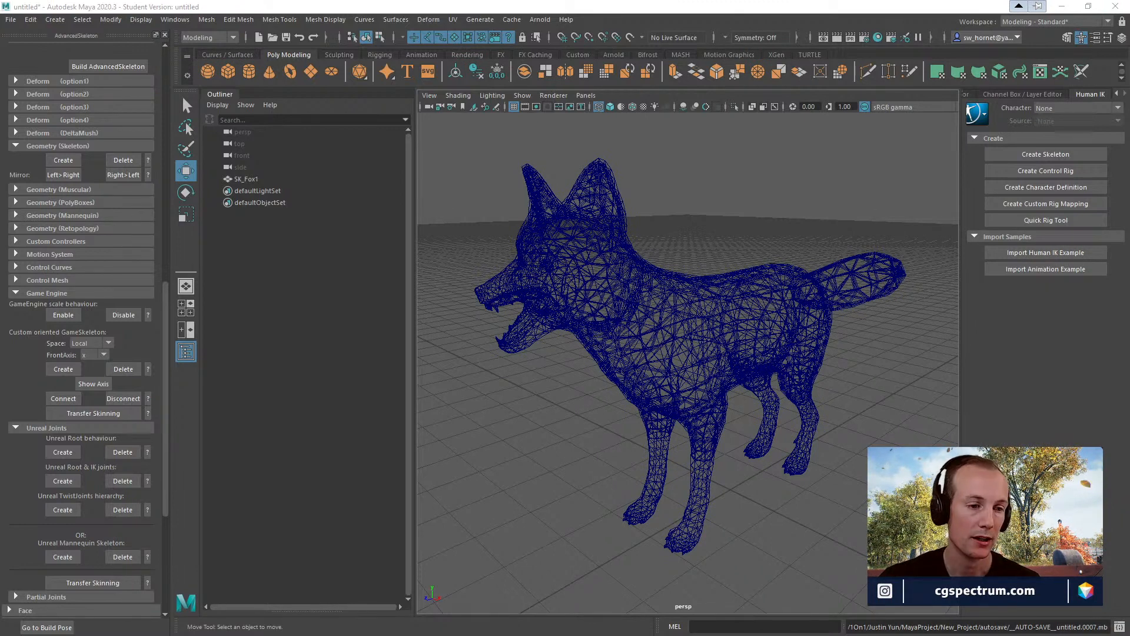
- Switch to the Epic Games Launcher, search the Unreal Engine Marketplace for artv2, and minimize the launcher
drag(0, 238, 566, 65)
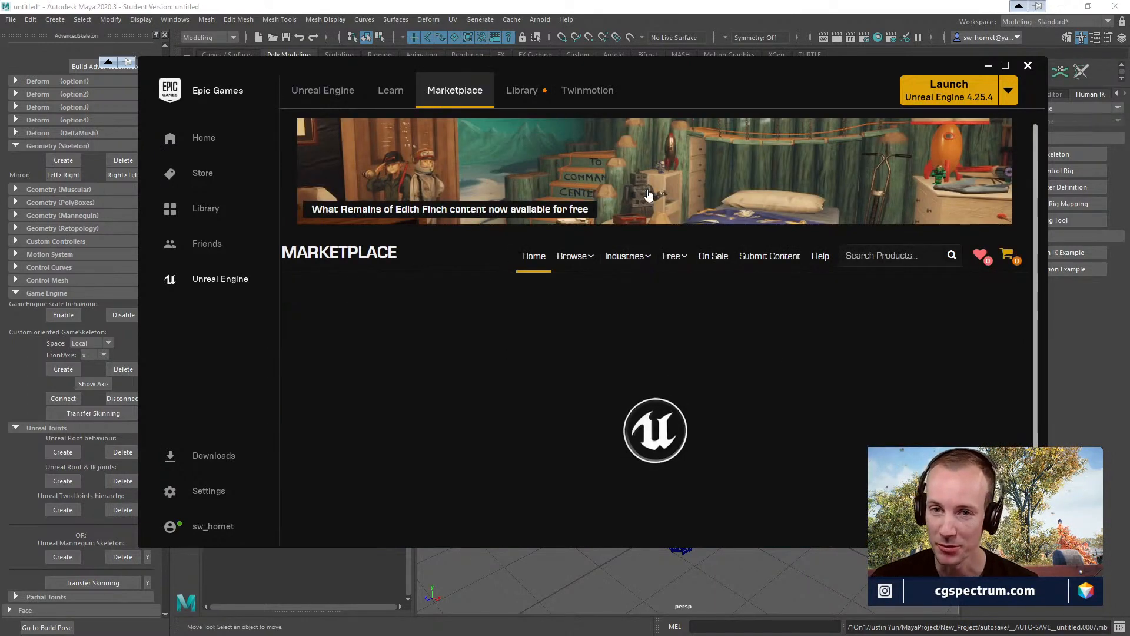
mouse_move(572, 256)
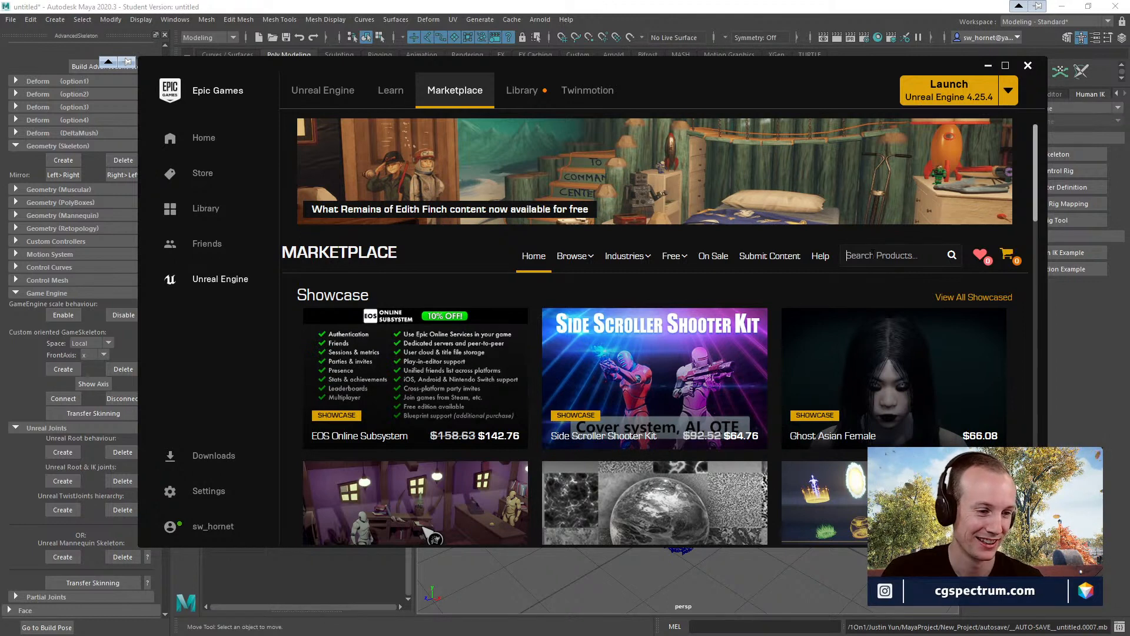
text(tv2)
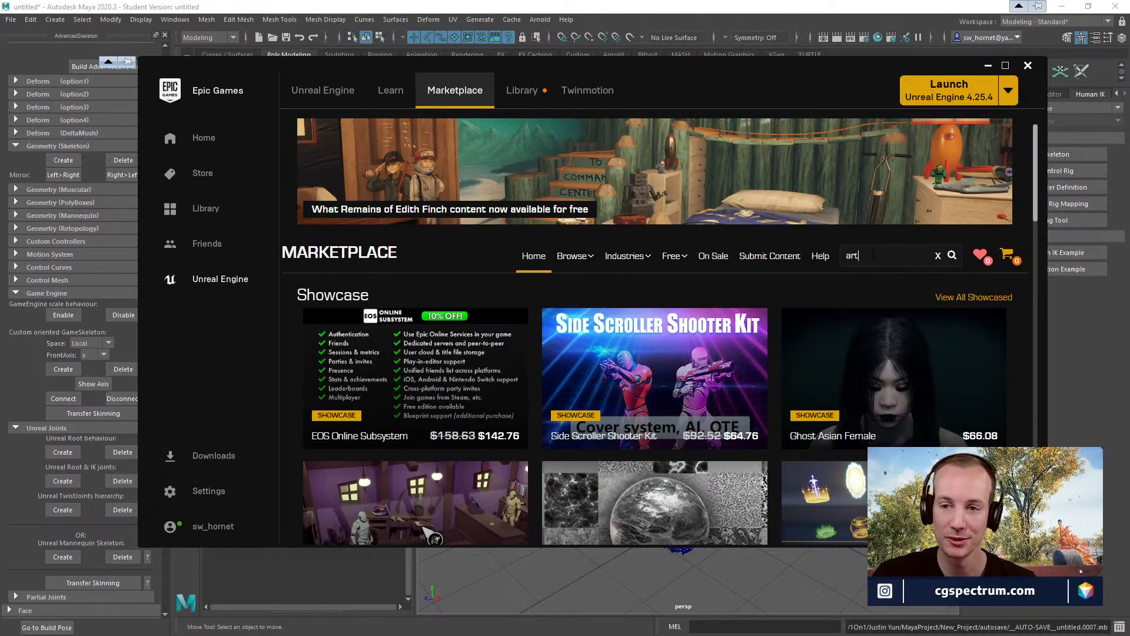
key(Return)
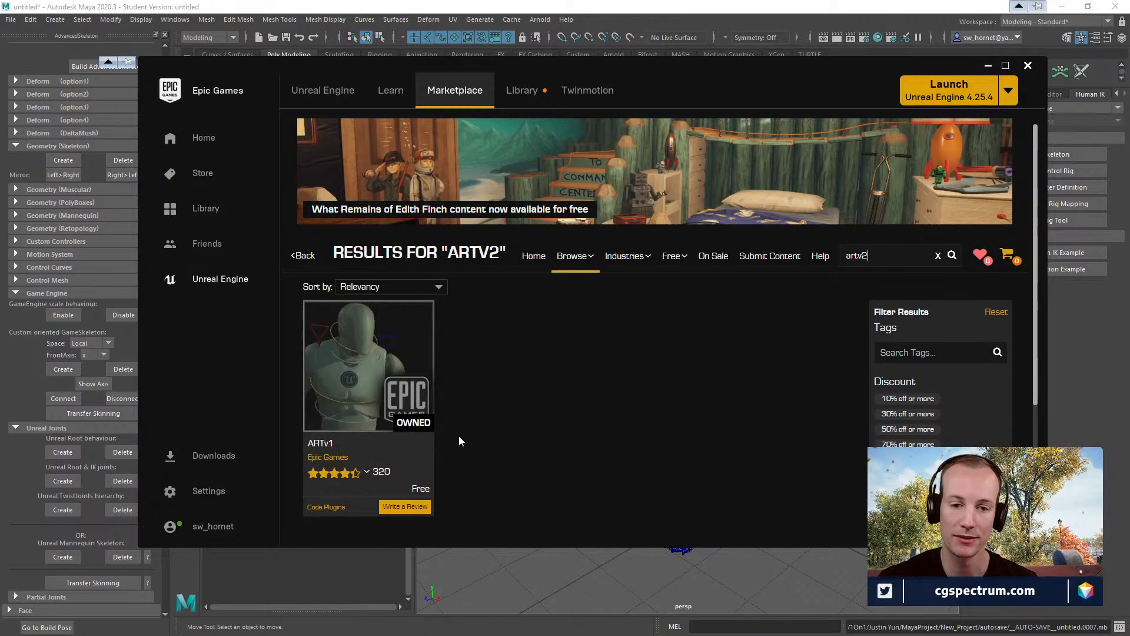
scroll(561, 409, down, 1)
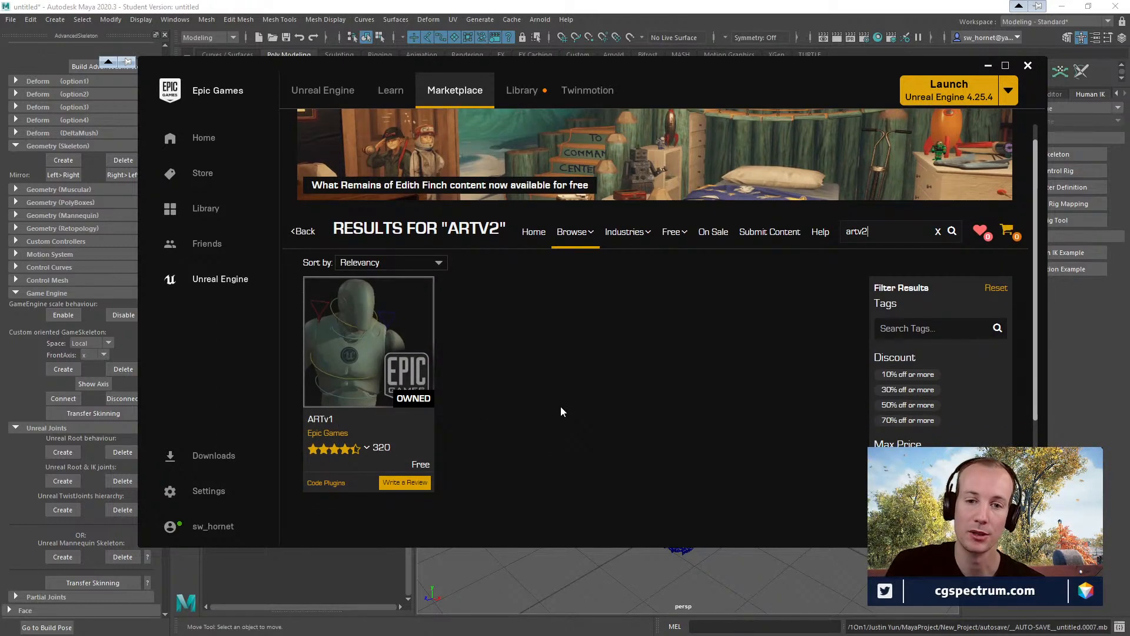
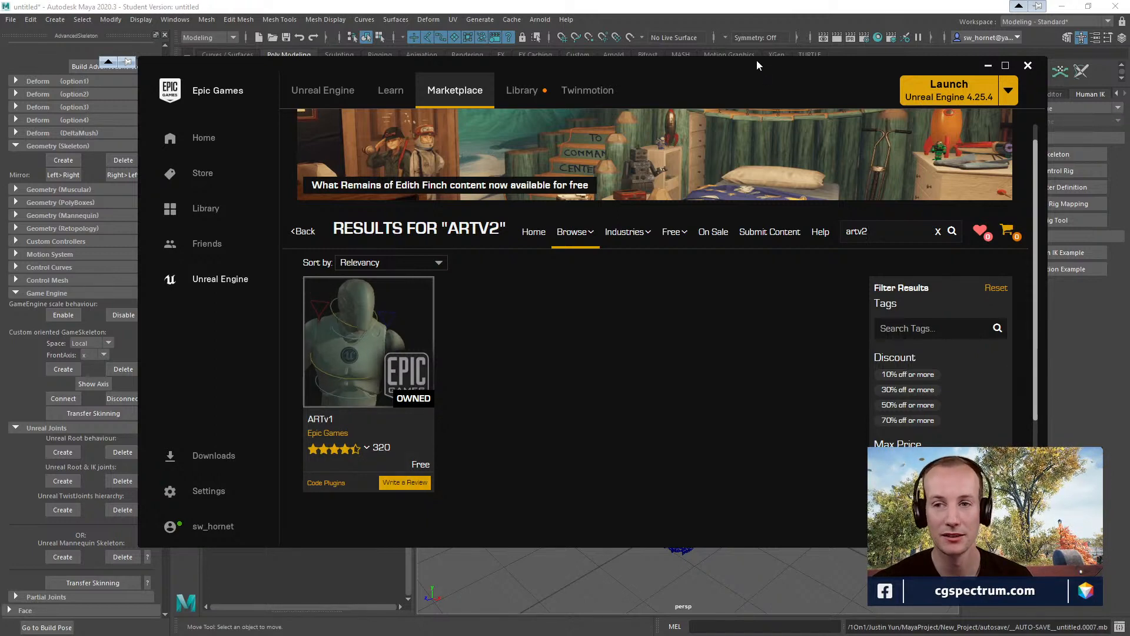
drag(752, 68, 726, 122)
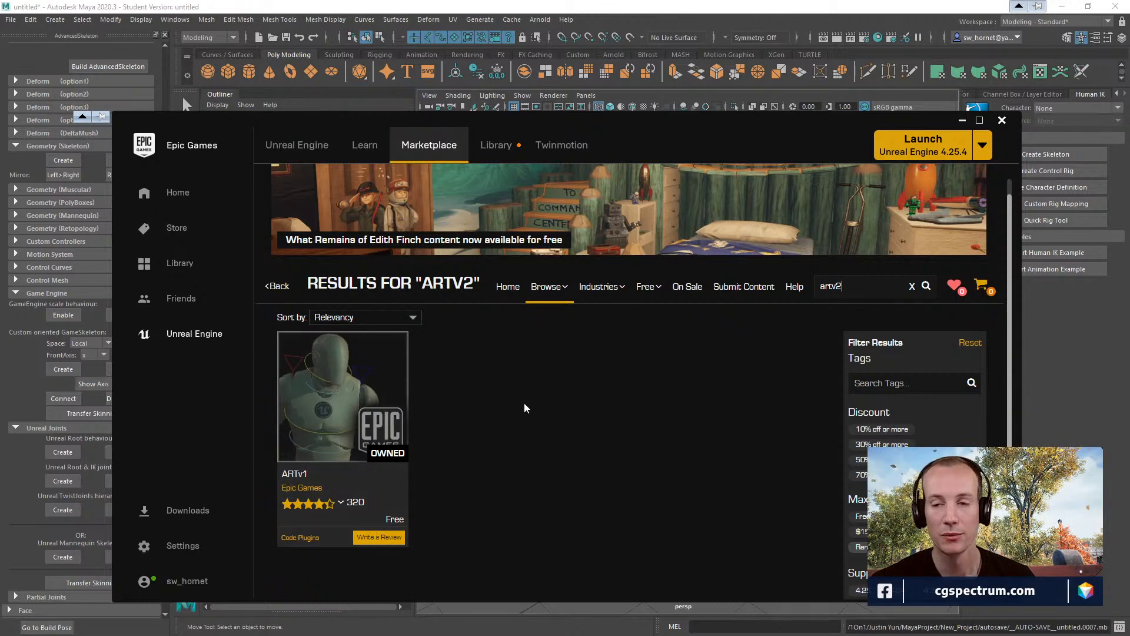
click(961, 121)
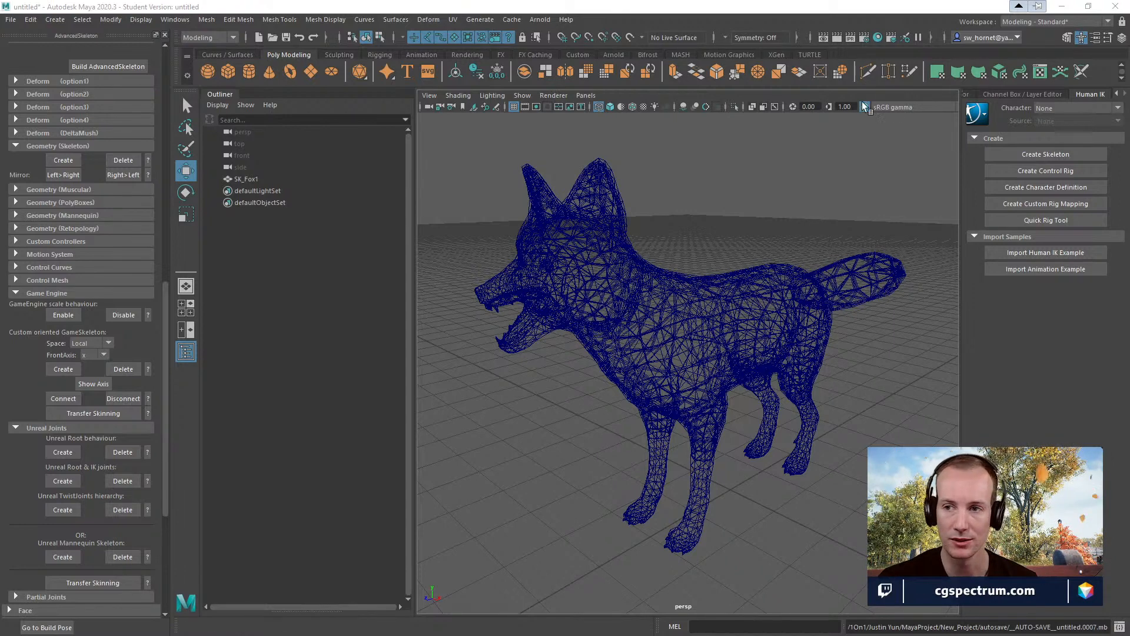
- Bring back the Channel Box / Layer Editor in place of the Human IK controls and slightly widen the AdvancedSkeleton panel
mouse_move(1022, 94)
mouse_down()
mouse_move(635, 215)
mouse_move(993, 146)
mouse_move(1039, 98)
mouse_up()
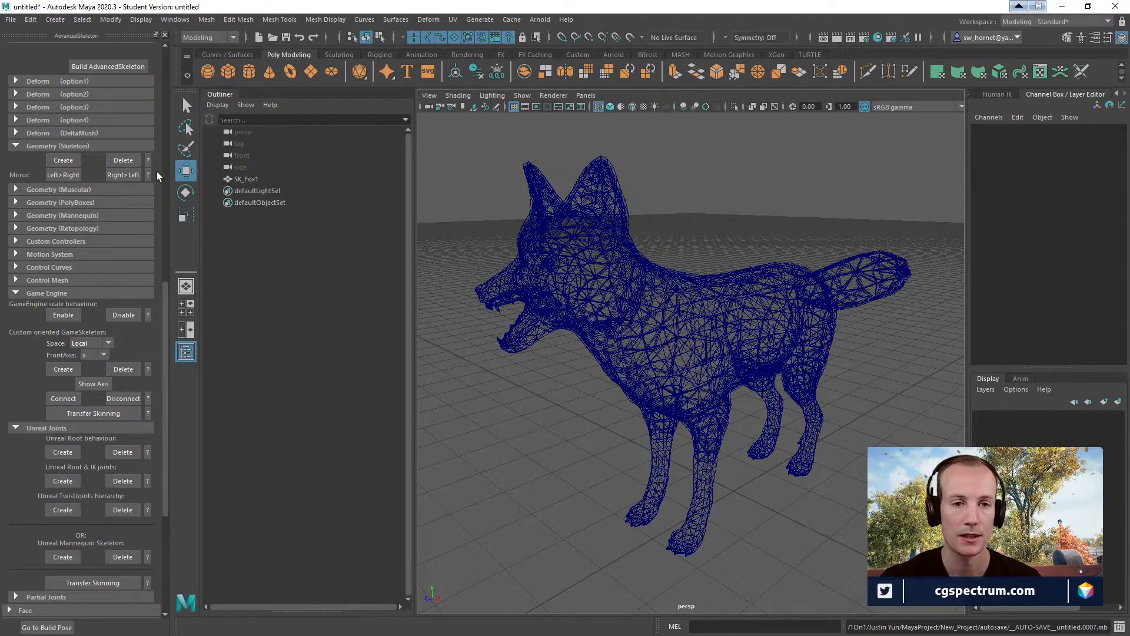
drag(167, 300, 185, 315)
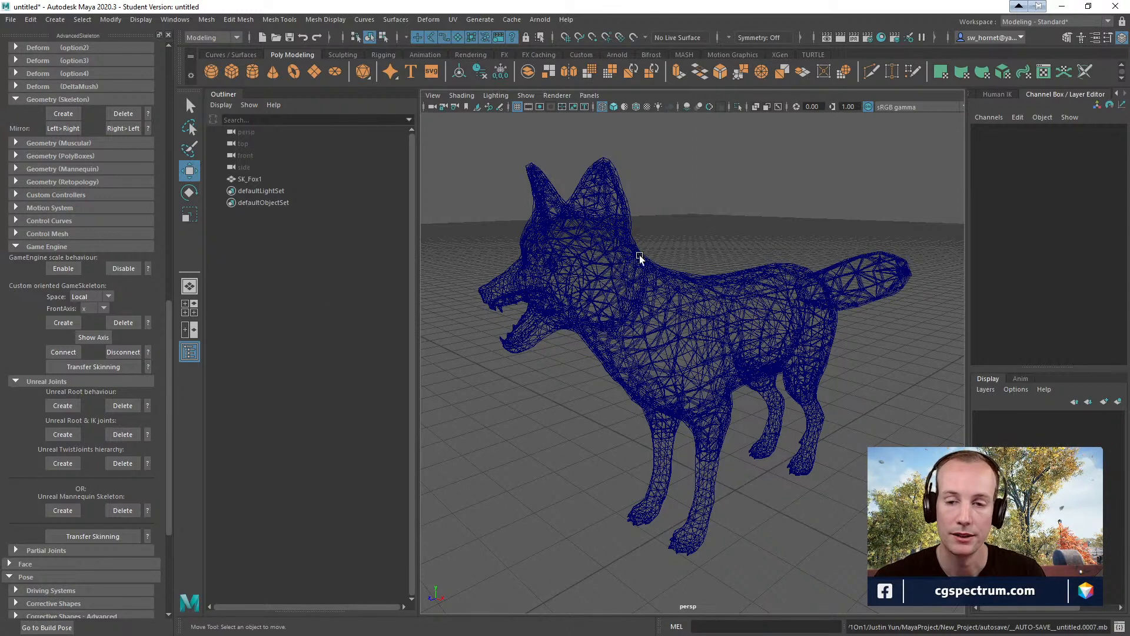
alt+drag(788, 292, 714, 266)
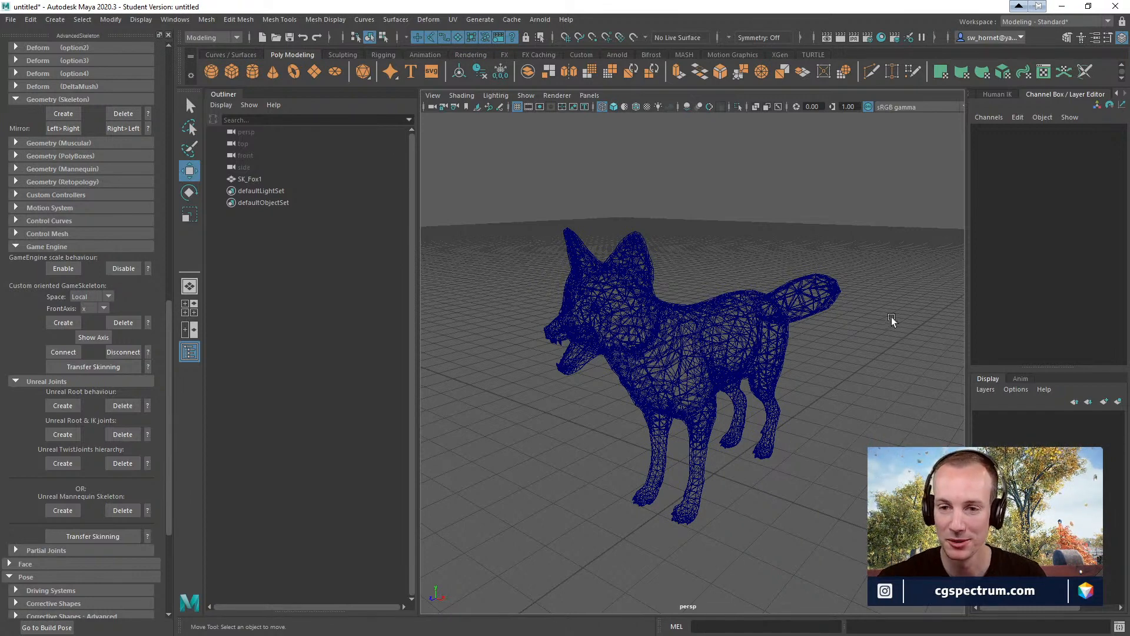
mouse_move(829, 343)
alt+mouse_down()
mouse_move(822, 354)
mouse_move(832, 350)
alt+mouse_up()
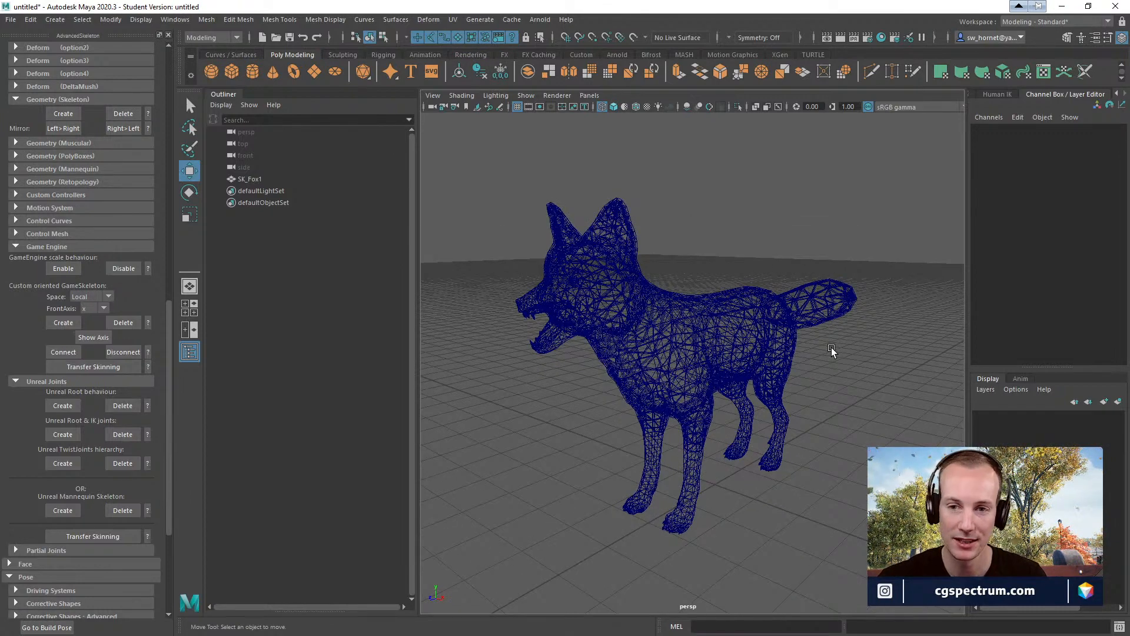
- Continue the autosave past the Student Version File notice, reactivate the Move tool, and view the fox mesh with nothing selected
key(q)
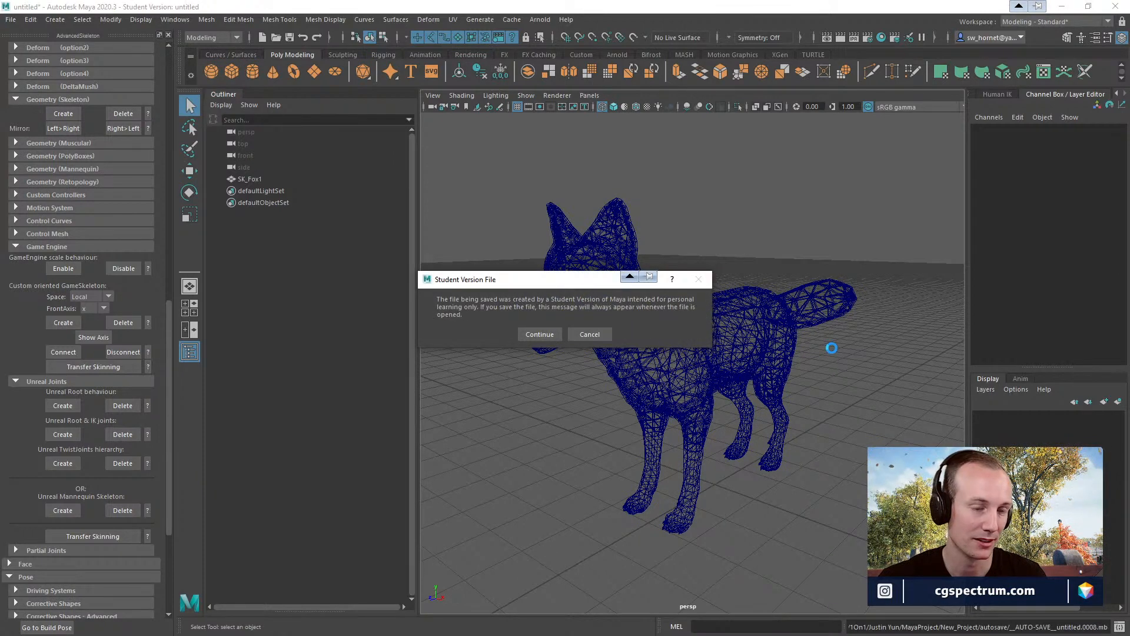
click(542, 334)
key(w)
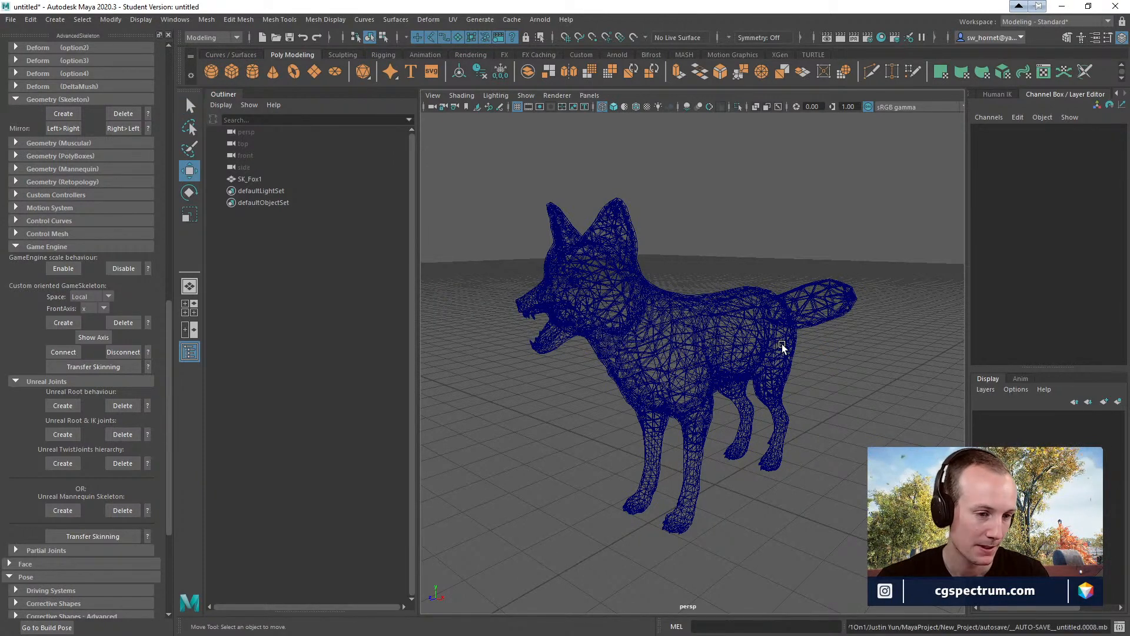
alt+drag(671, 368, 774, 372)
click(700, 374)
click(832, 398)
alt+drag(795, 410, 759, 421)
- Create the top-level geo group for the fox mesh through Model Clean, close the tool, and clear the selection
scroll(117, 182, up, 10)
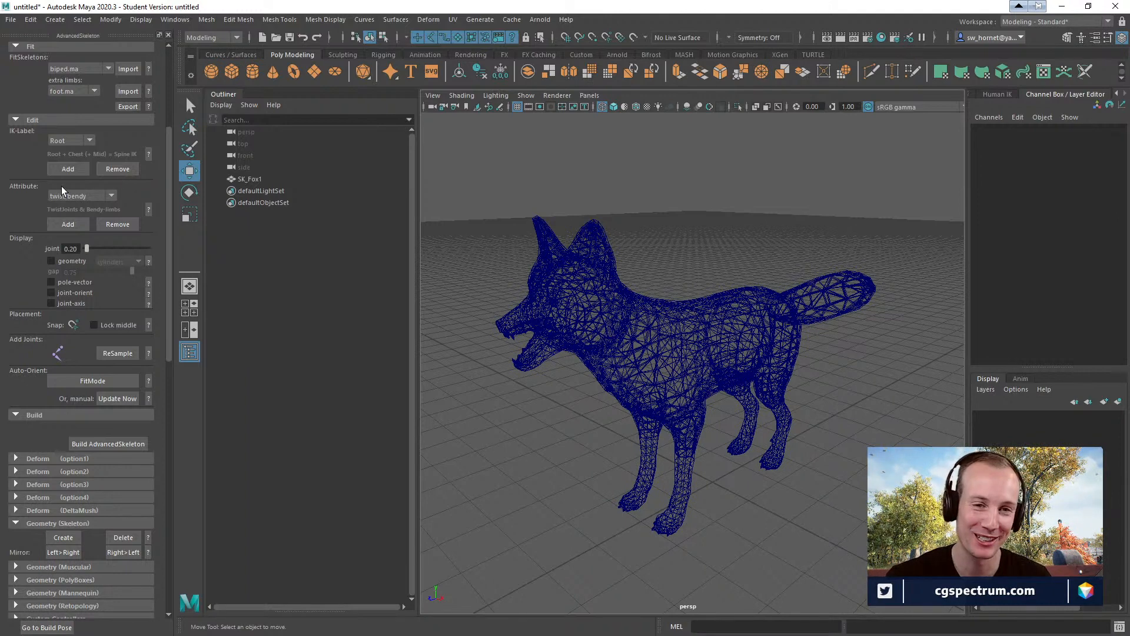
scroll(109, 170, up, 4)
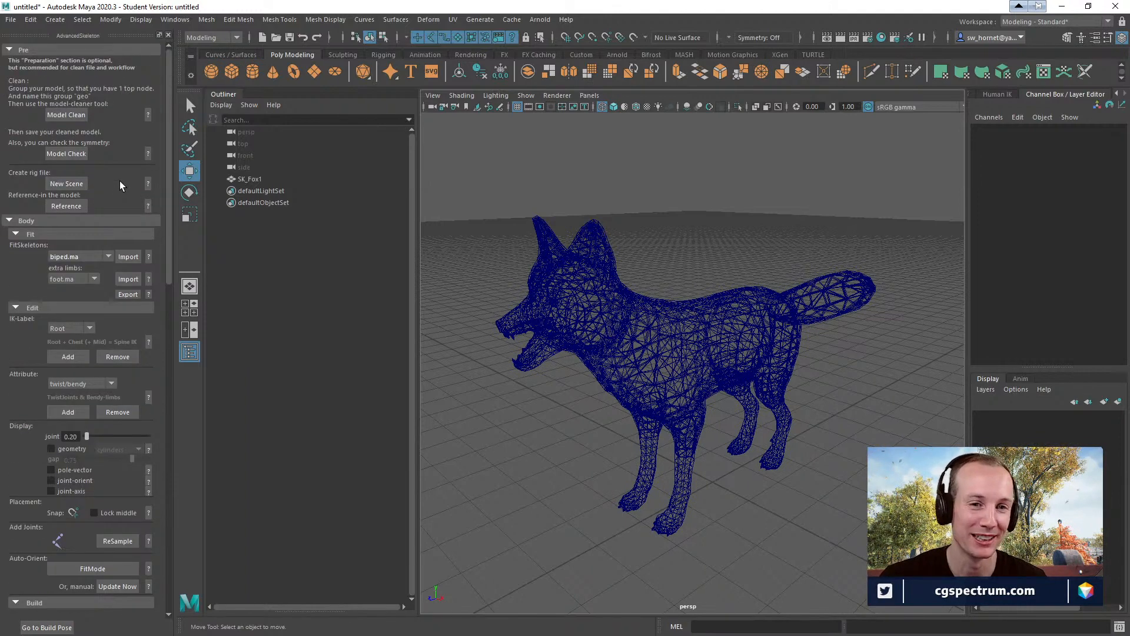
click(69, 115)
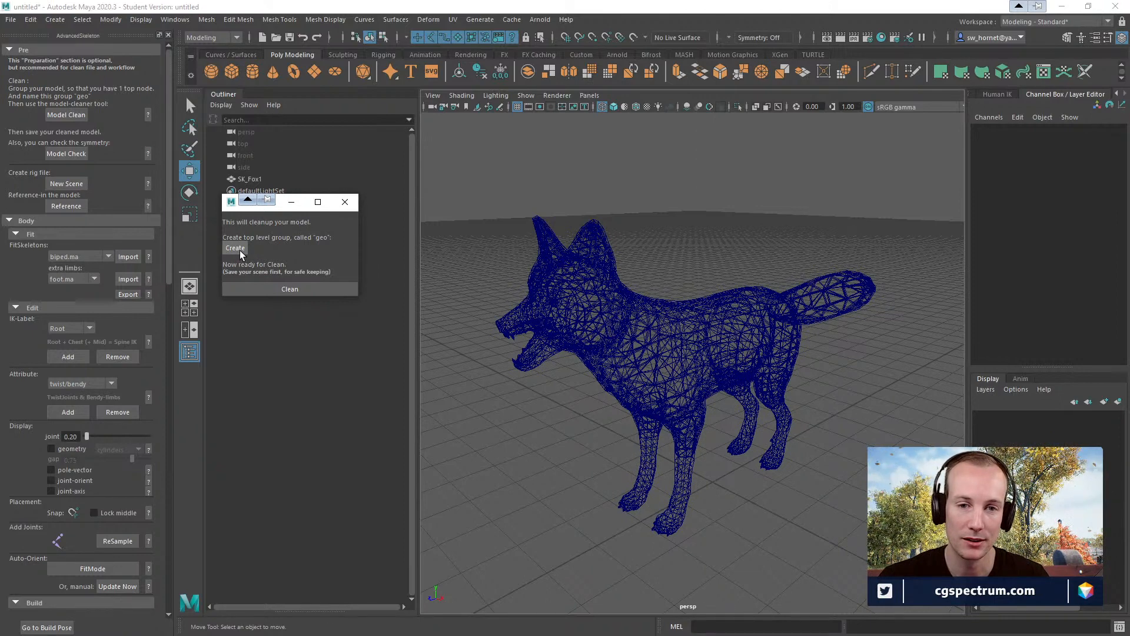
click(236, 248)
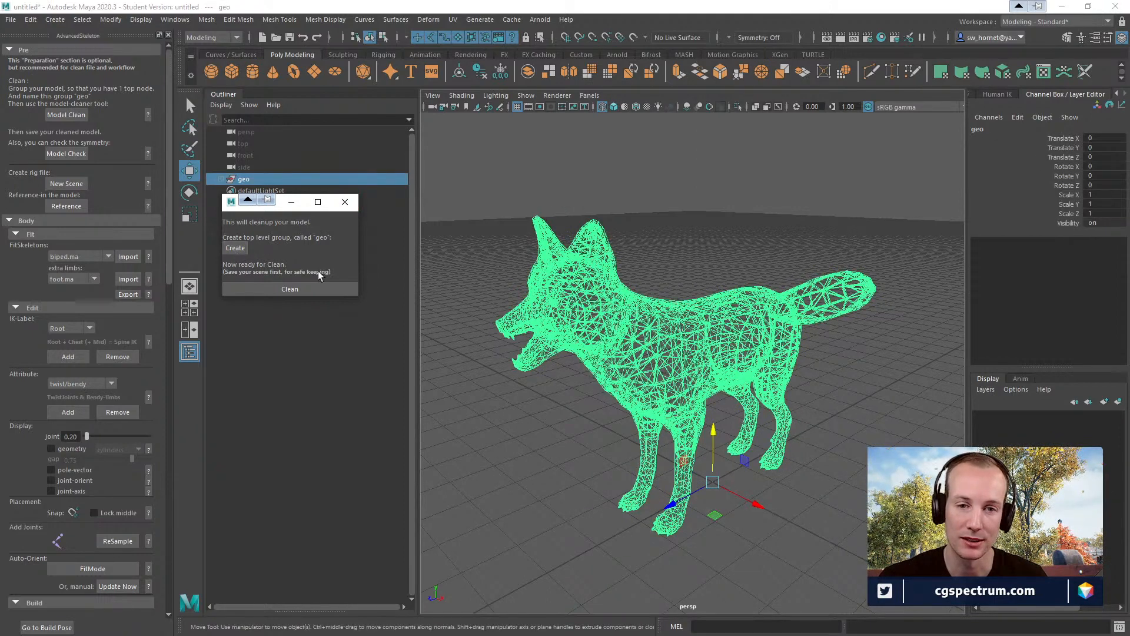
click(349, 206)
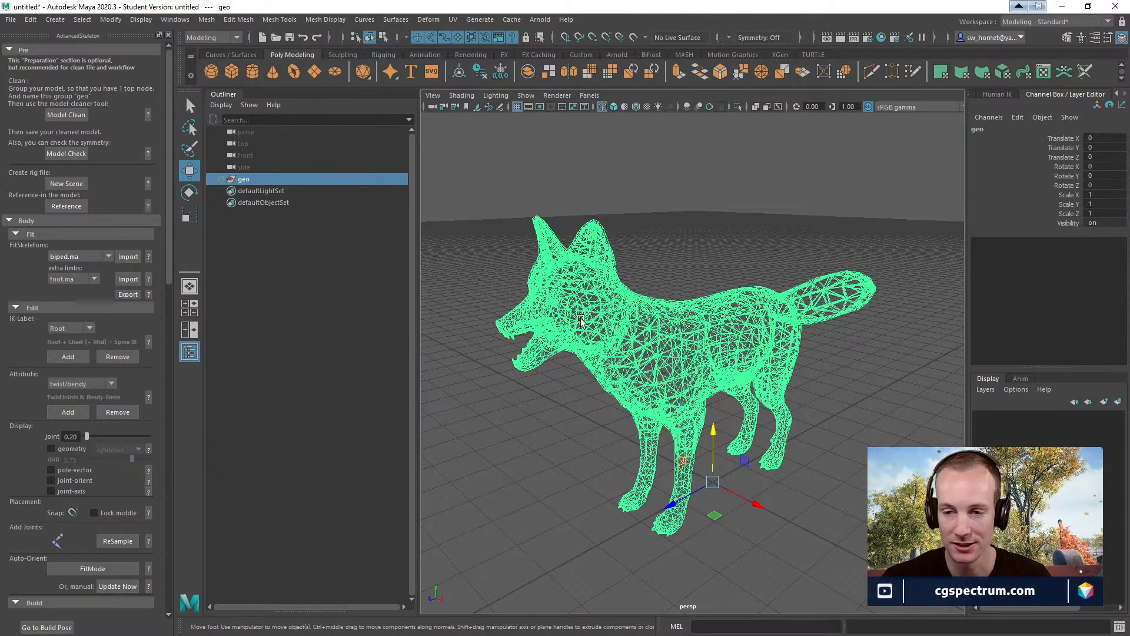
alt+drag(795, 282, 820, 295)
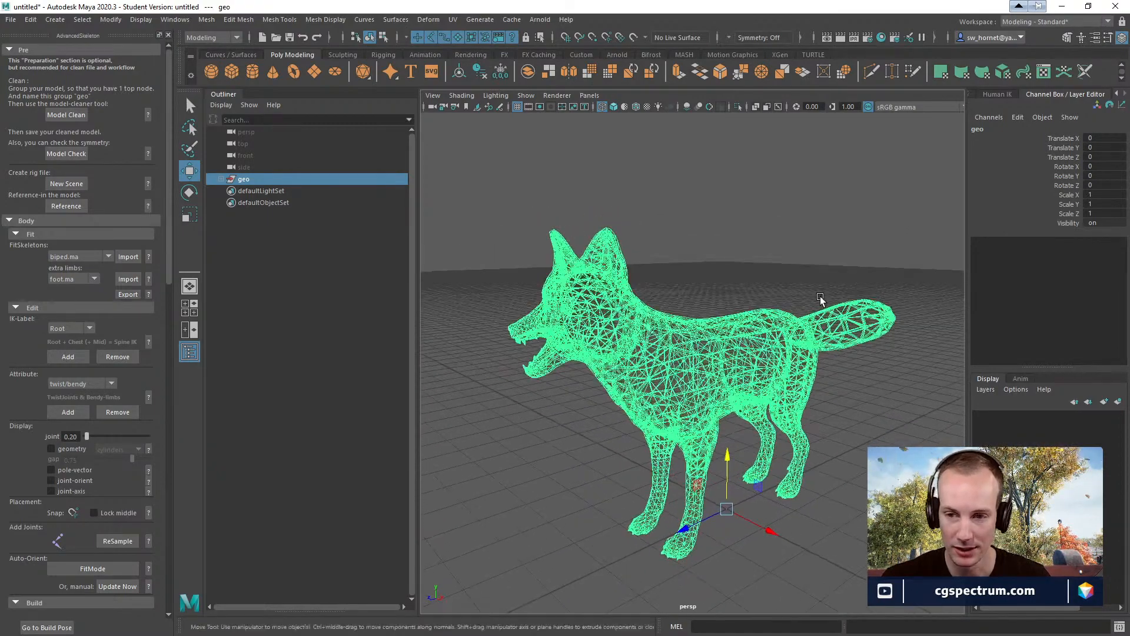
click(724, 473)
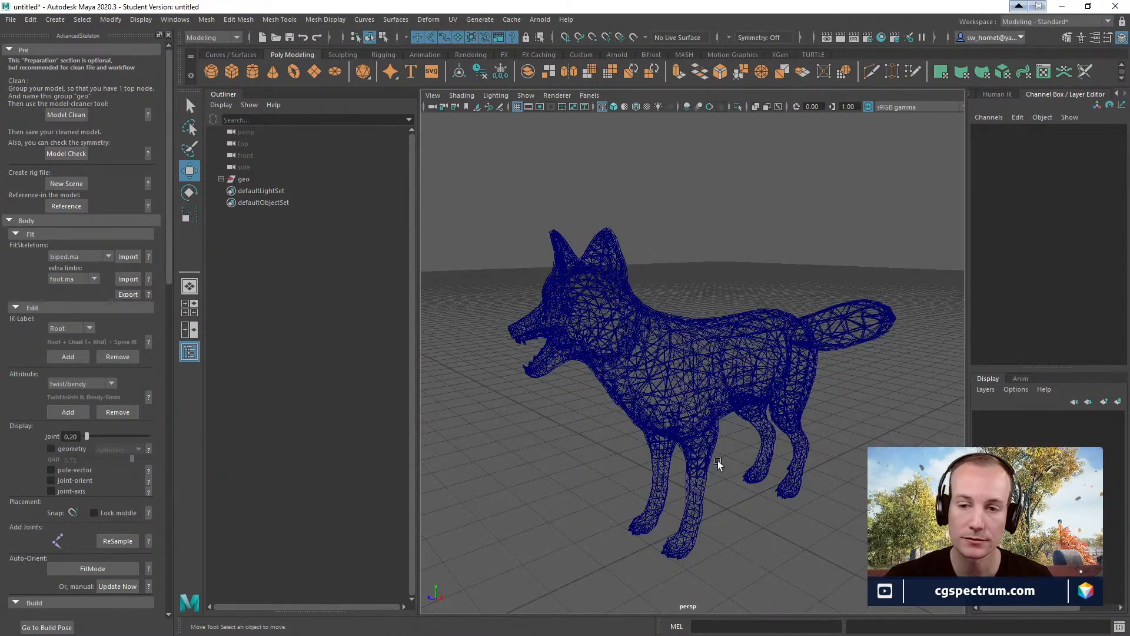
- Select the fox mesh and read the help page for the Model Check tool
click(690, 417)
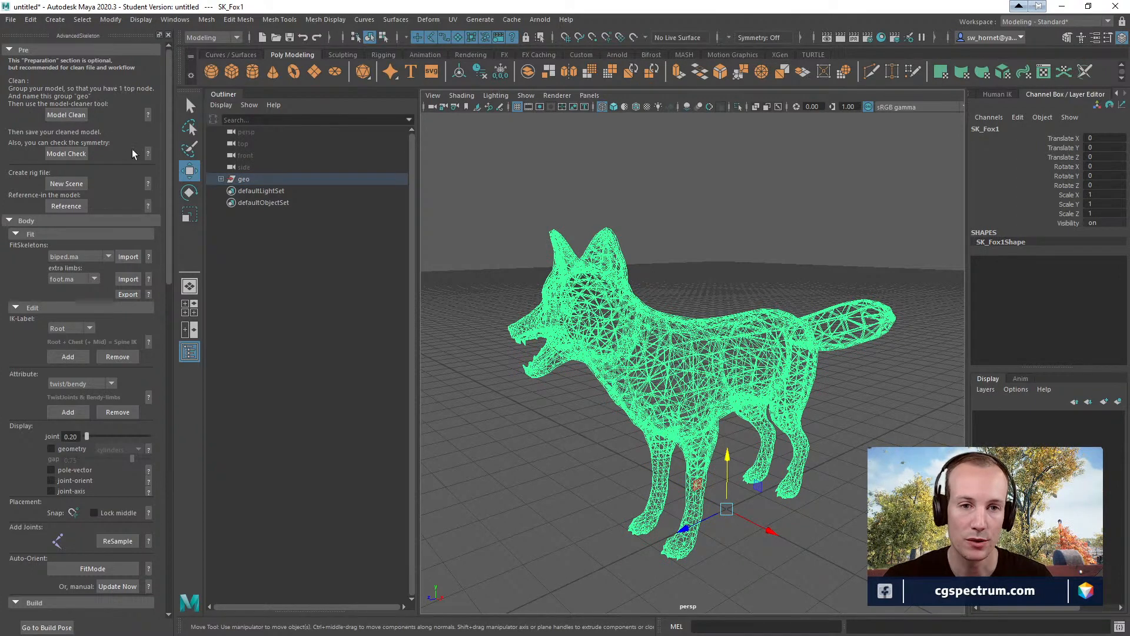
click(149, 153)
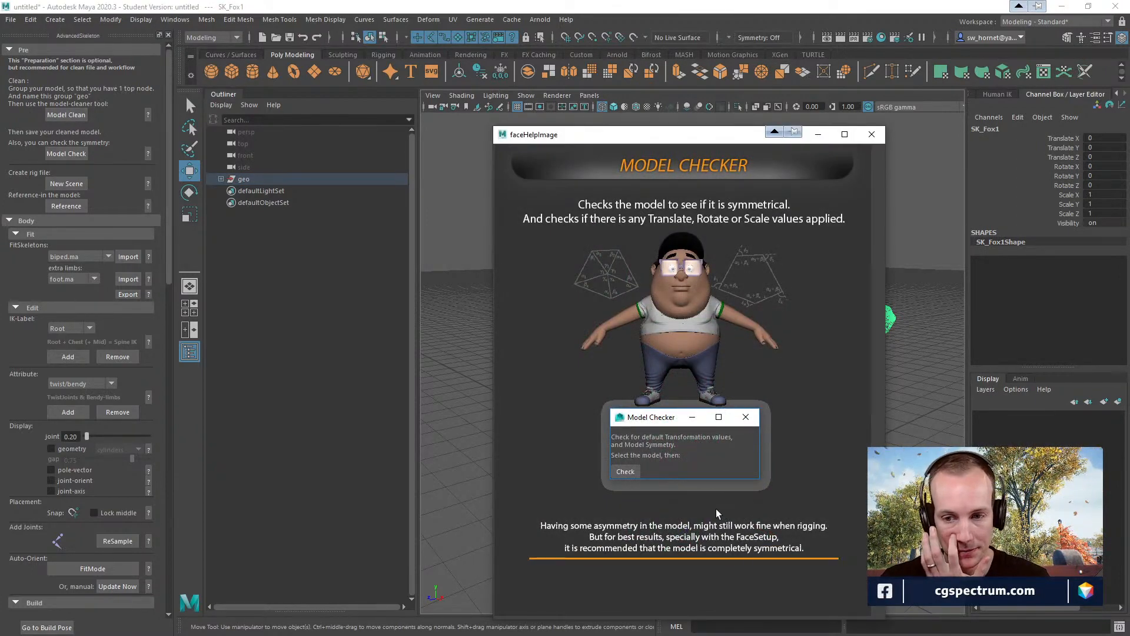
click(872, 134)
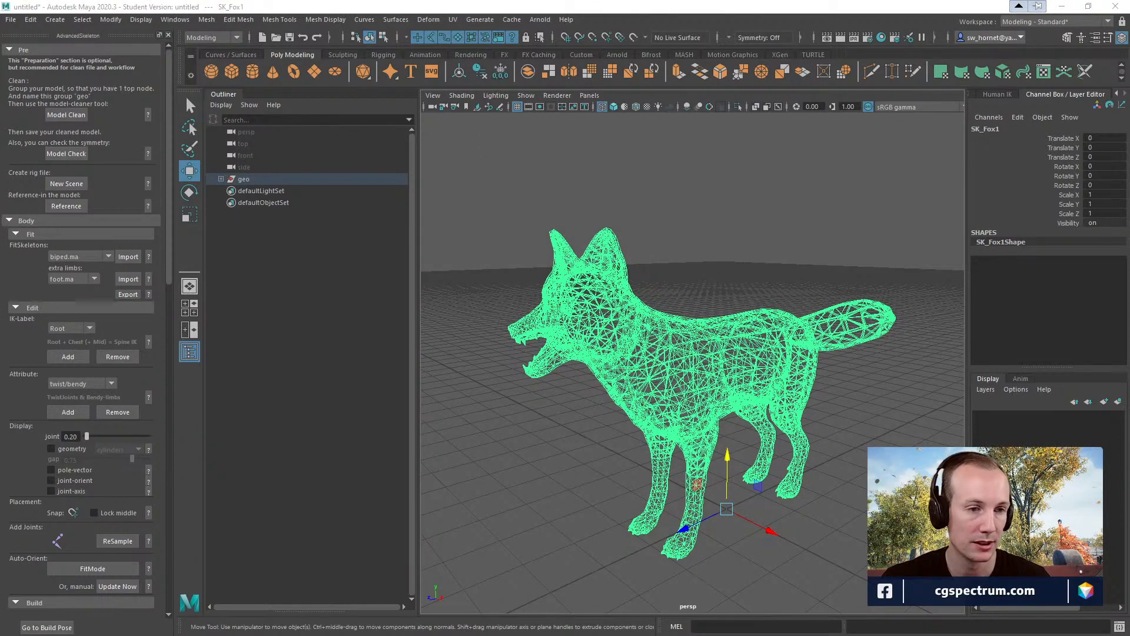
- Check the fox mesh for default transformation values and symmetry with Model Checker, continue anyway, and close the checker
drag(204, 248, 427, 240)
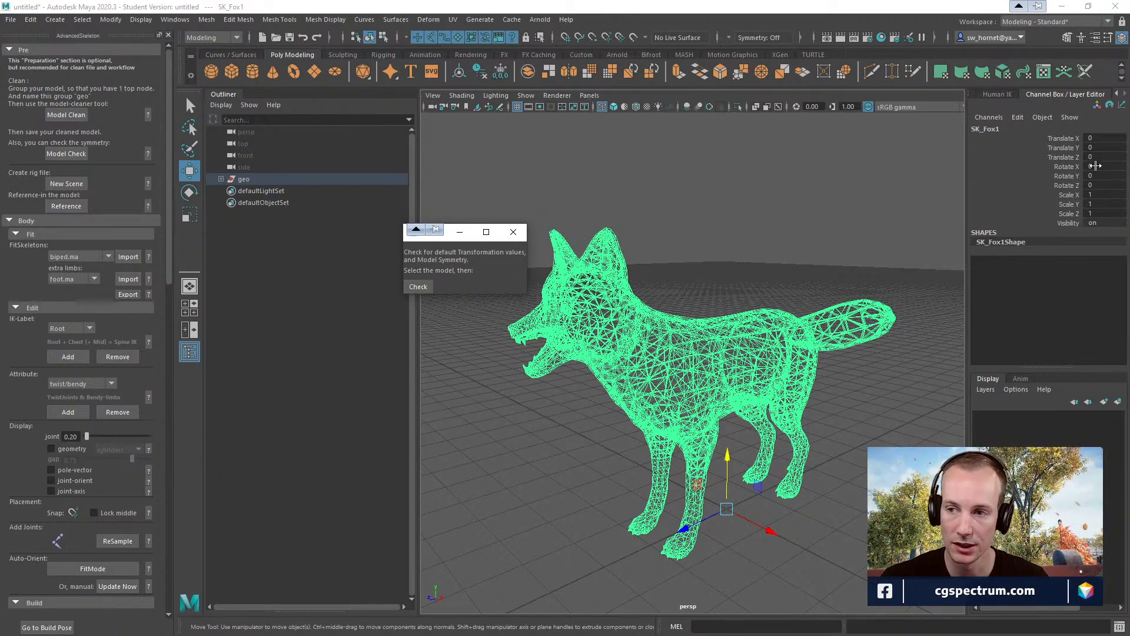
click(420, 287)
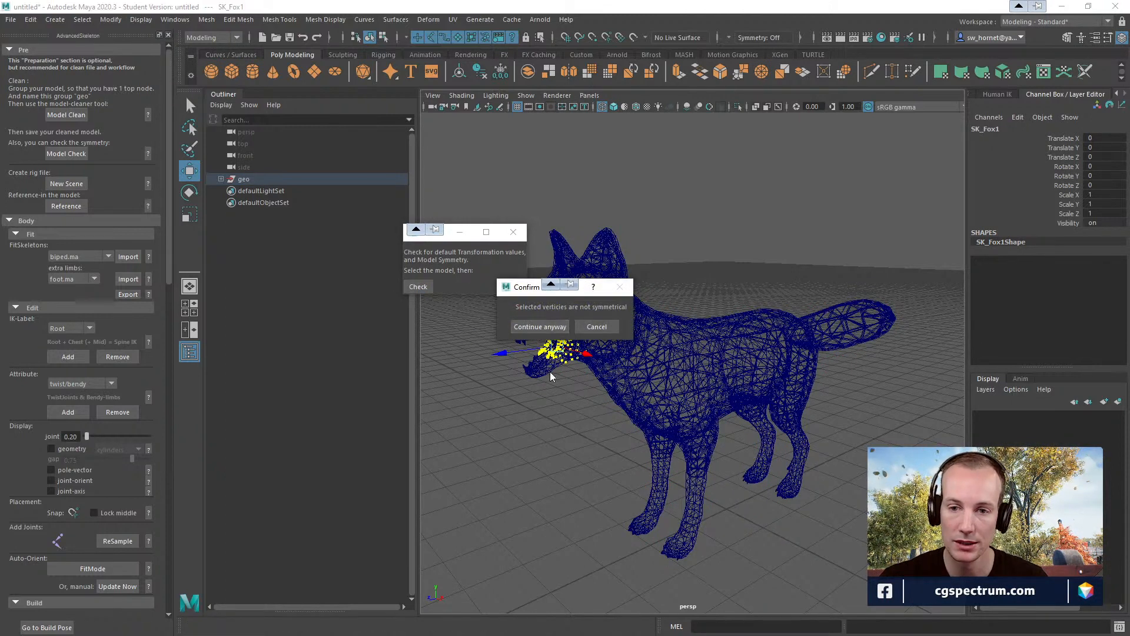
click(545, 325)
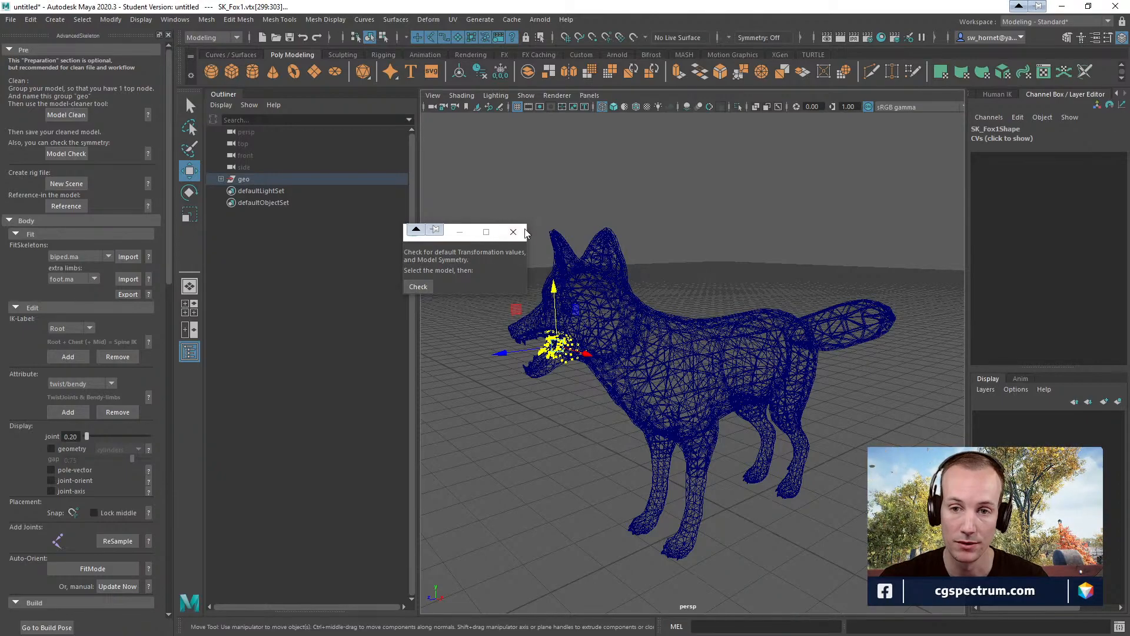
click(513, 231)
- Inspect the fox's head up close and return the mesh from vertex to object selection
alt+drag(636, 323, 848, 351)
alt+right_drag(847, 351, 782, 354)
alt+drag(782, 353, 746, 352)
alt+right_drag(746, 353, 709, 360)
alt+drag(709, 360, 706, 370)
alt+right_drag(719, 277, 799, 263)
key(F8)
key(3)
key(1)
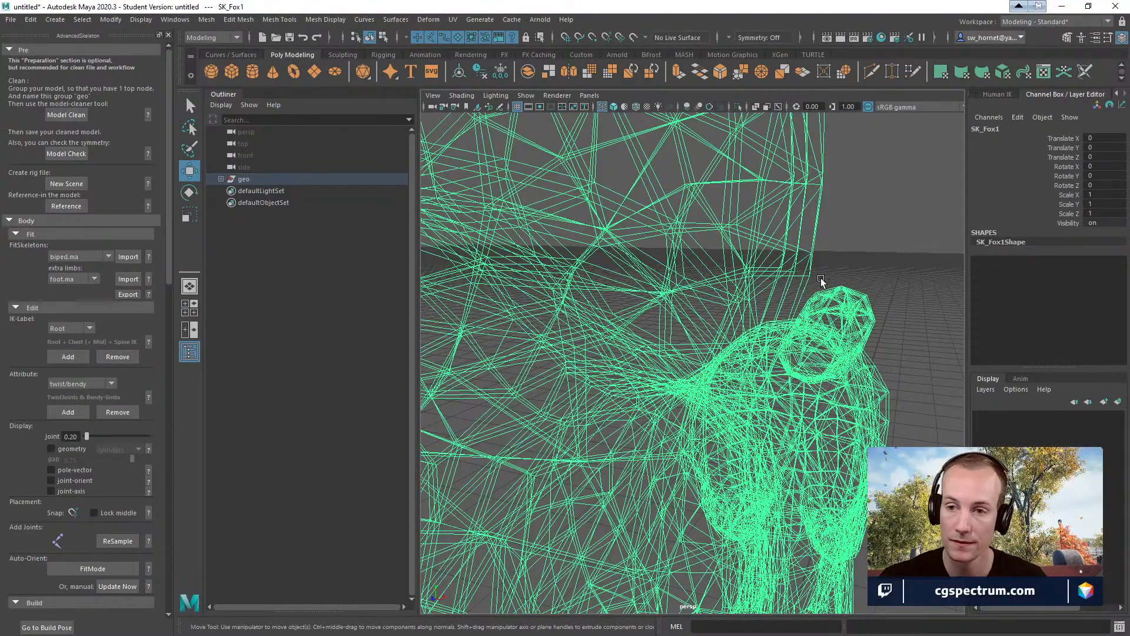
- Compare the smooth mesh preview levels on the fox's head in wireframe
click(821, 278)
click(802, 291)
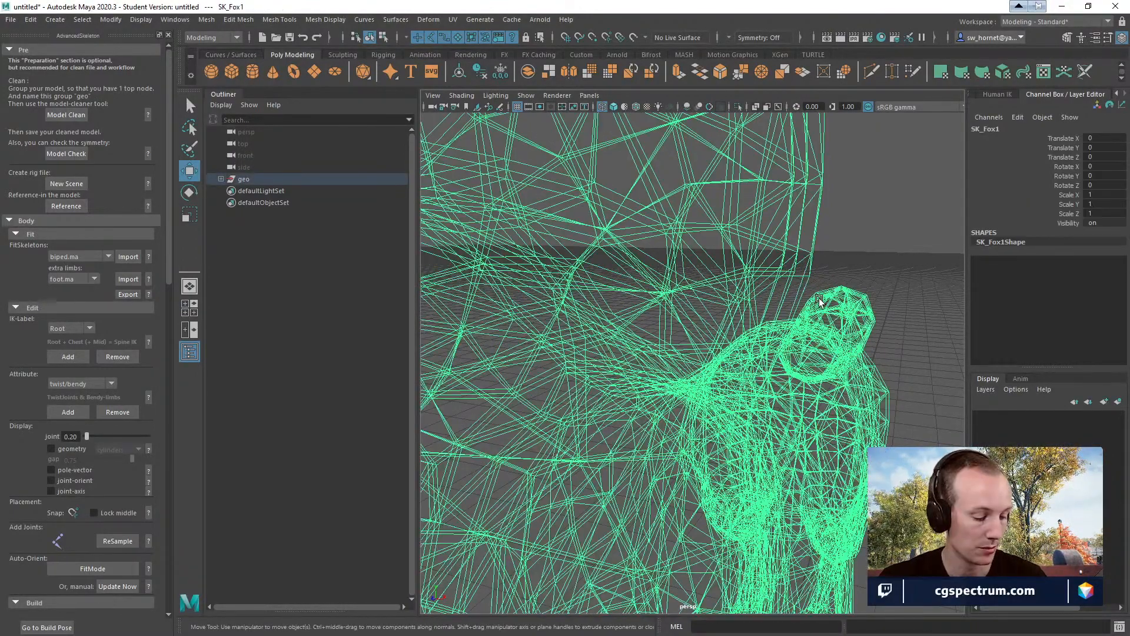
key(2)
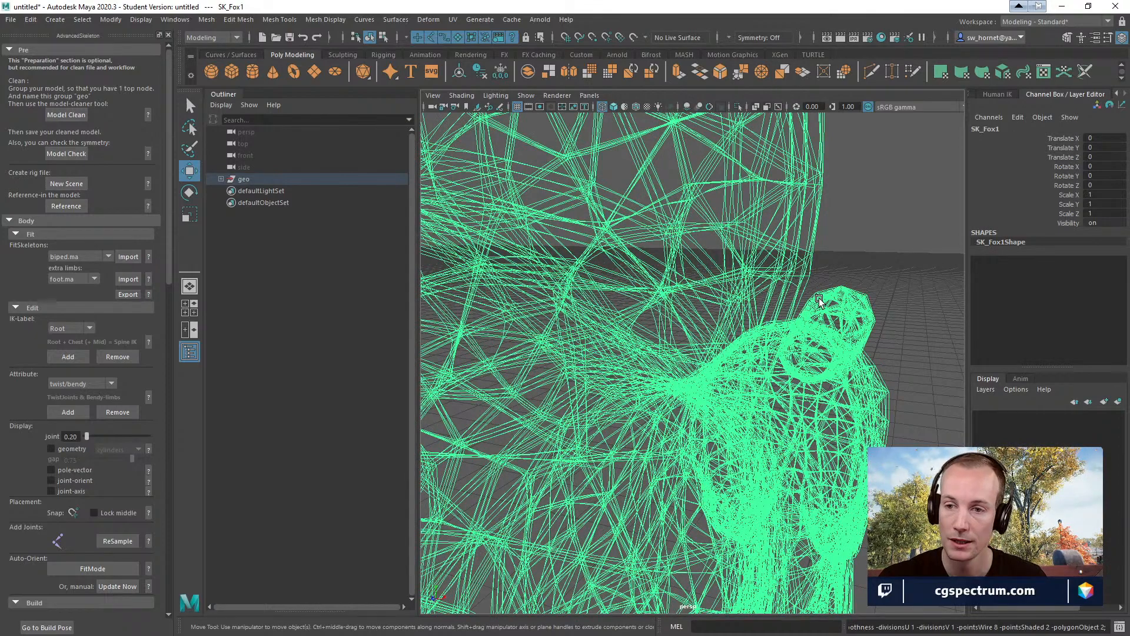
key(3)
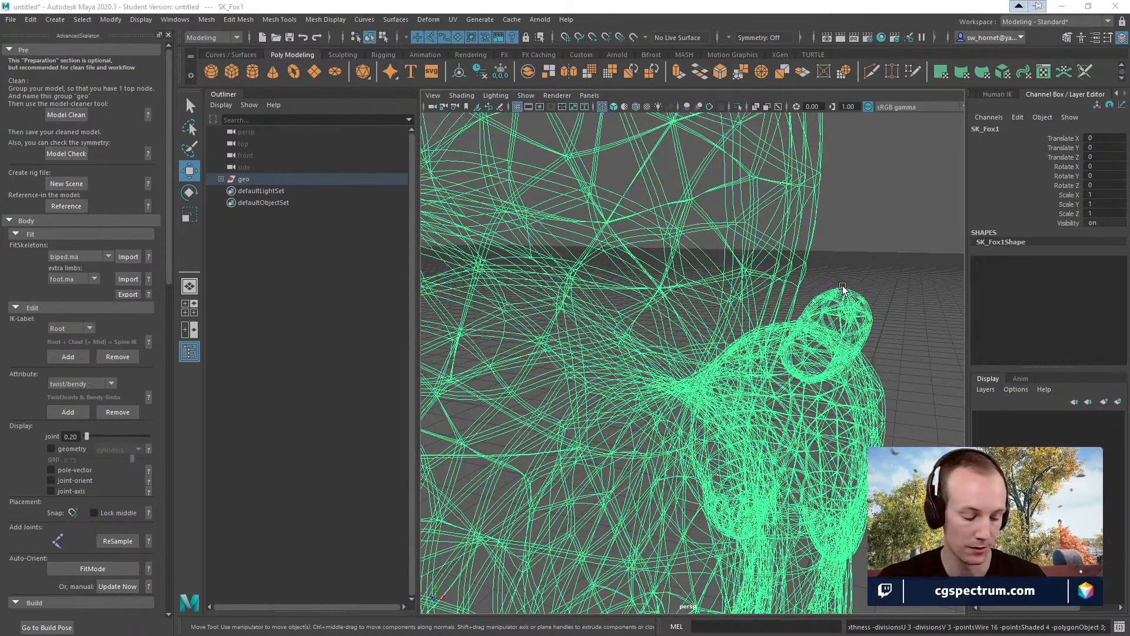
key(4)
alt+drag(830, 288, 799, 290)
alt+right_drag(800, 291, 771, 362)
alt+drag(771, 362, 815, 365)
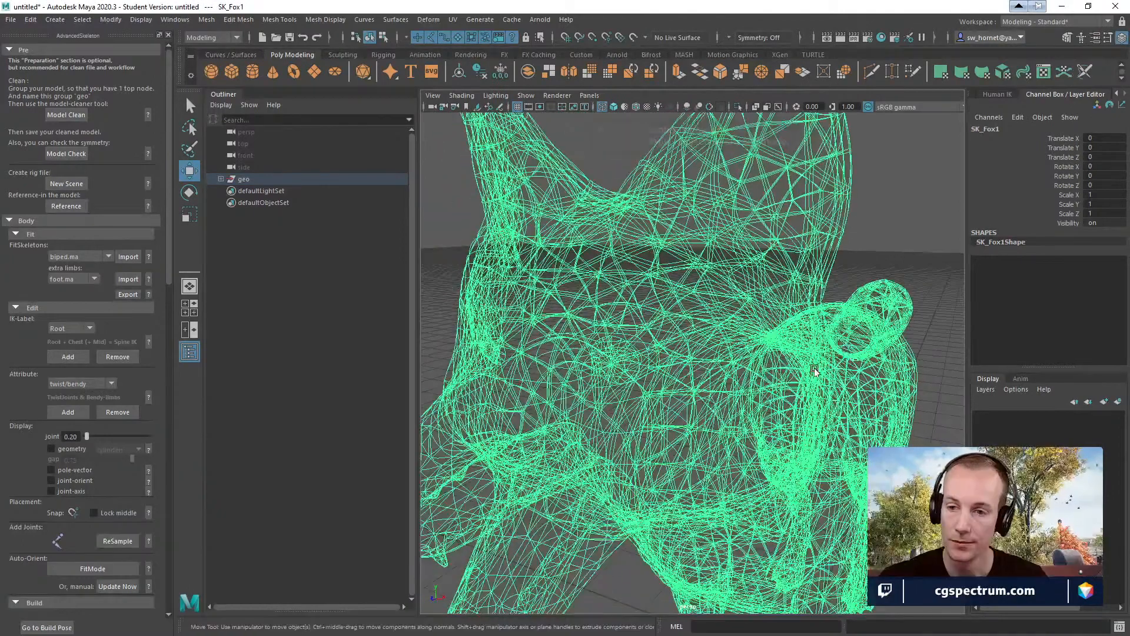
- Reselect the fox mesh and turn off its smooth preview
click(846, 261)
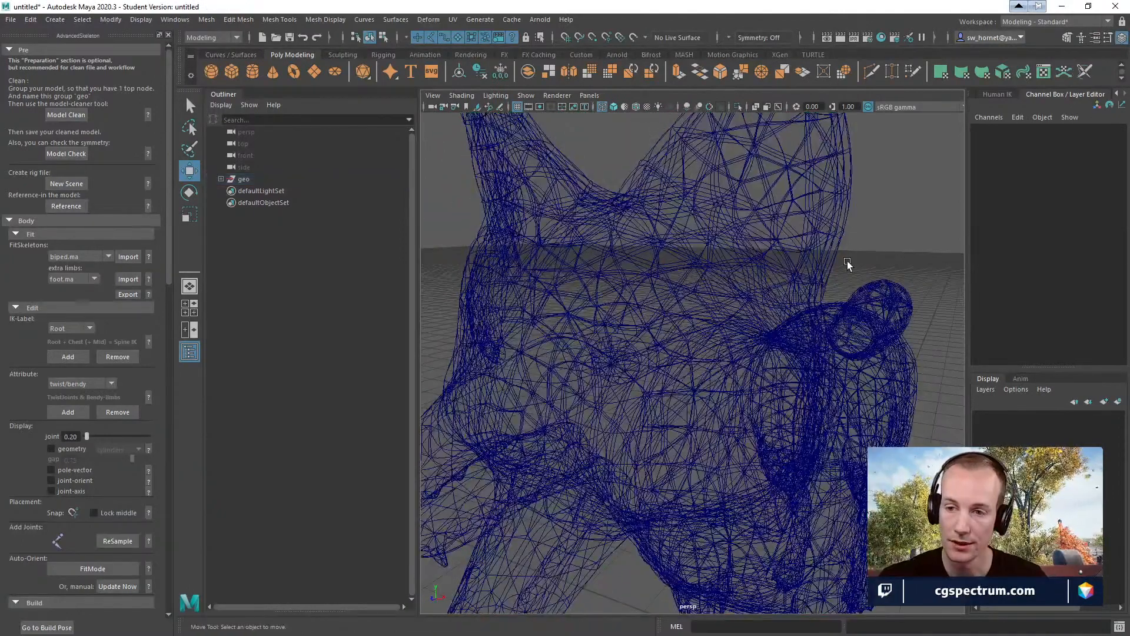
click(833, 218)
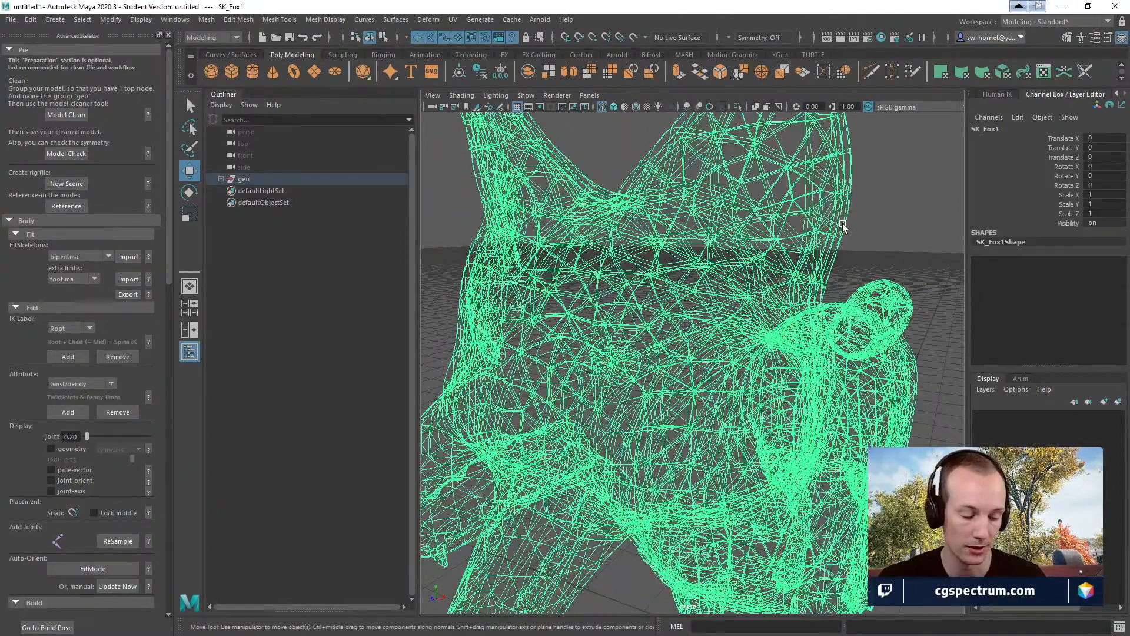
key(1)
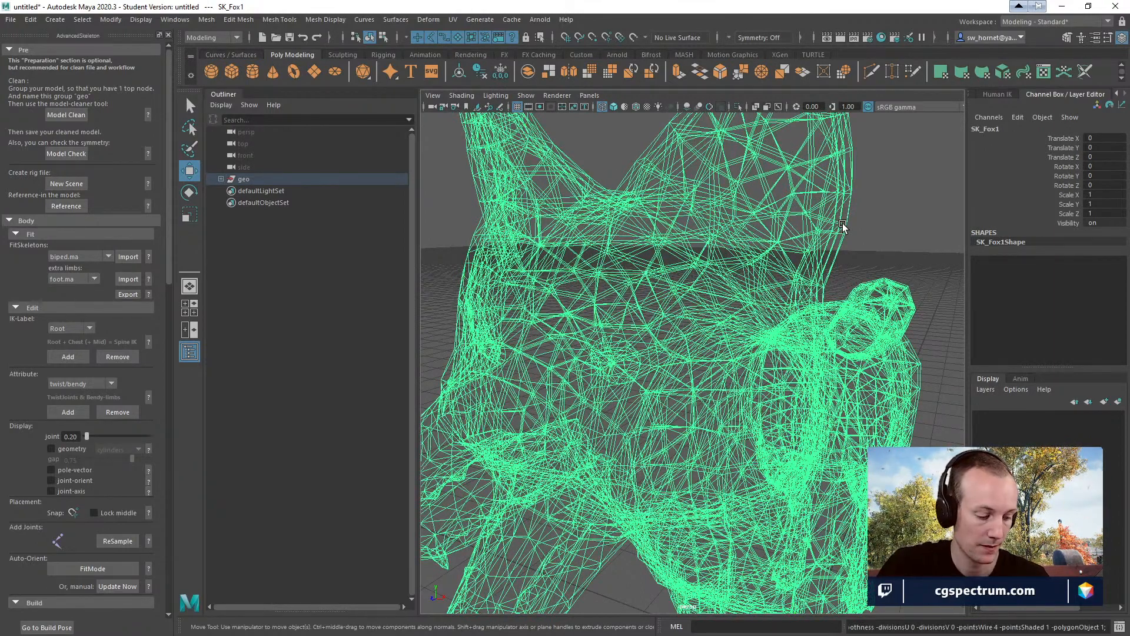
scroll(889, 286, up, 1)
scroll(903, 295, down, 4)
scroll(853, 294, up, 3)
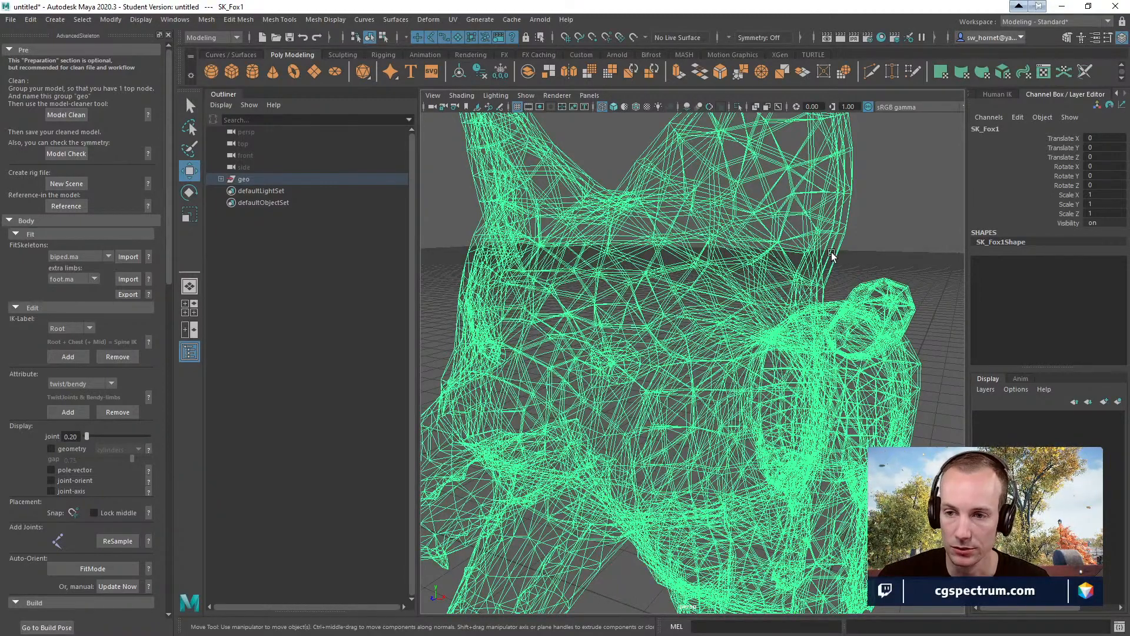
- Compare the fox's ear with the smooth preview off and on, ending with it on
alt+drag(835, 261, 830, 267)
key(1)
click(799, 229)
click(751, 222)
key(1)
key(3)
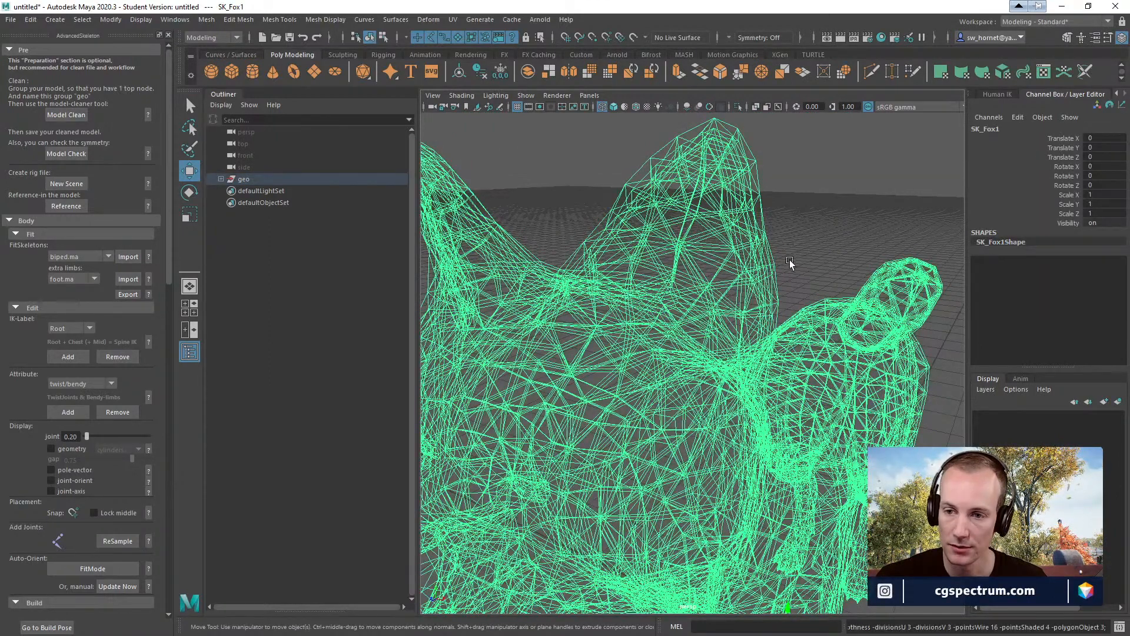
- Expand the geo group and show the fox mesh shaded with its smooth preview off
click(221, 178)
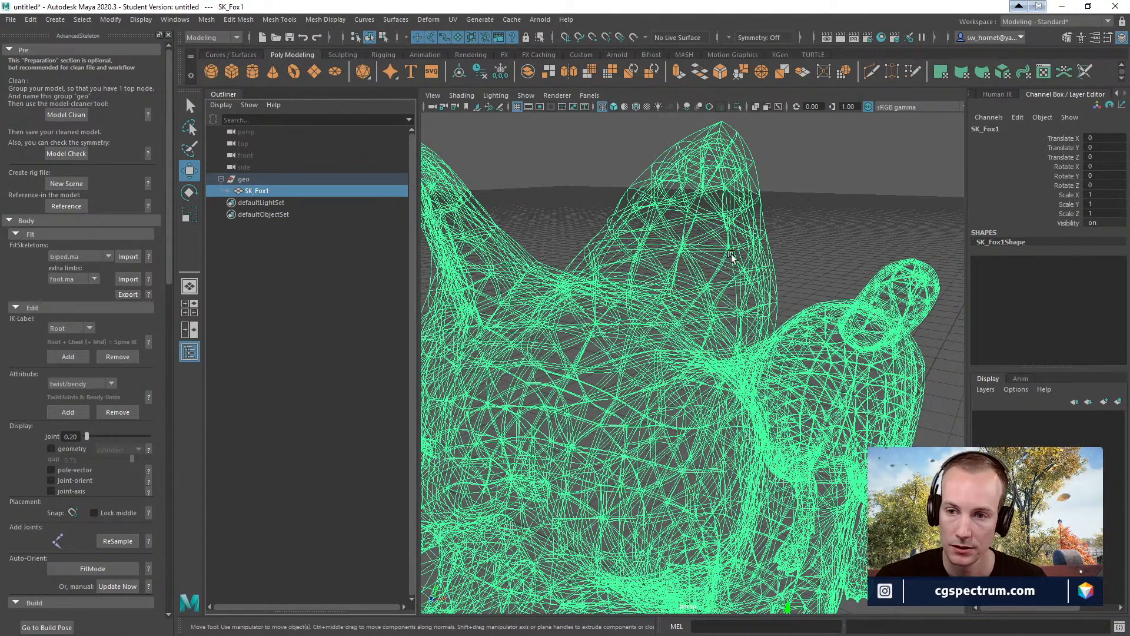
right_click(754, 192)
right_drag(758, 190, 784, 184)
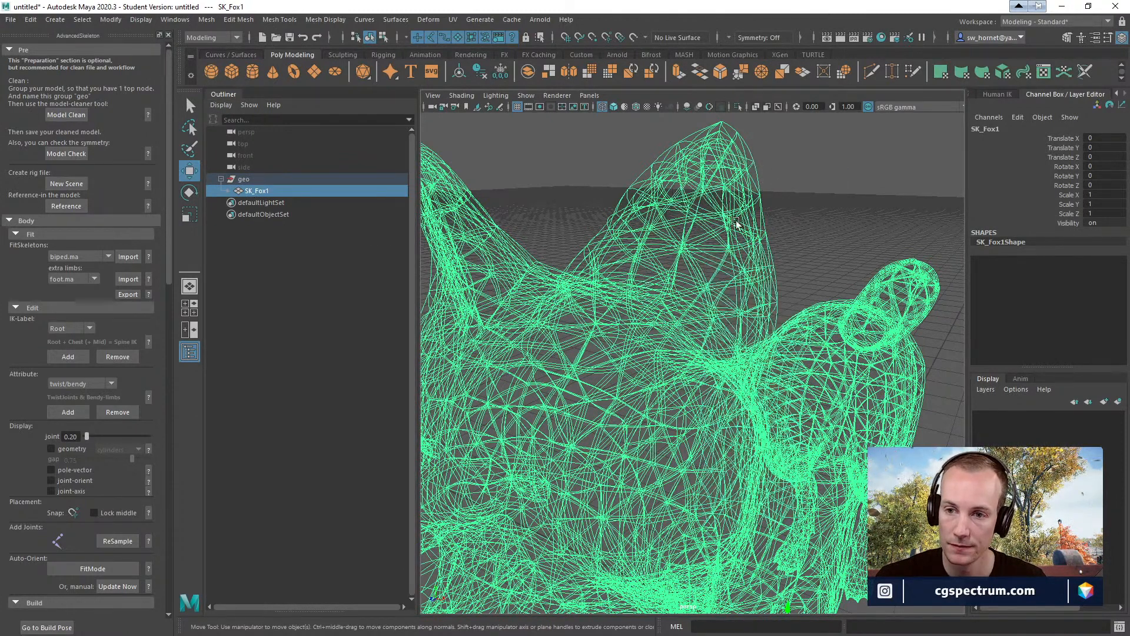
click(612, 109)
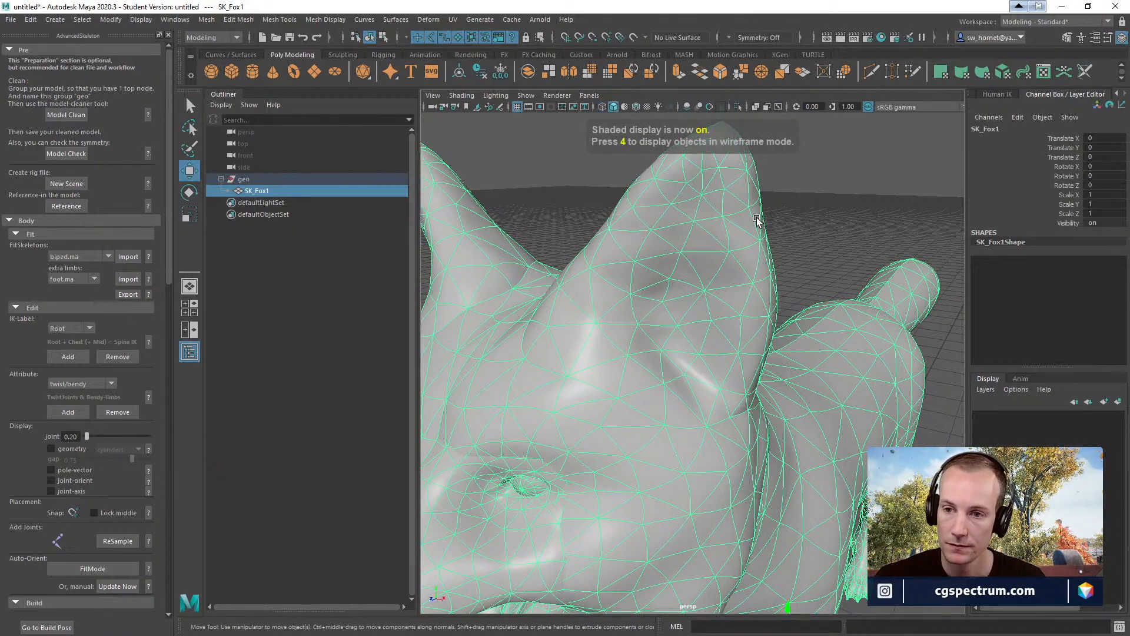
key(1)
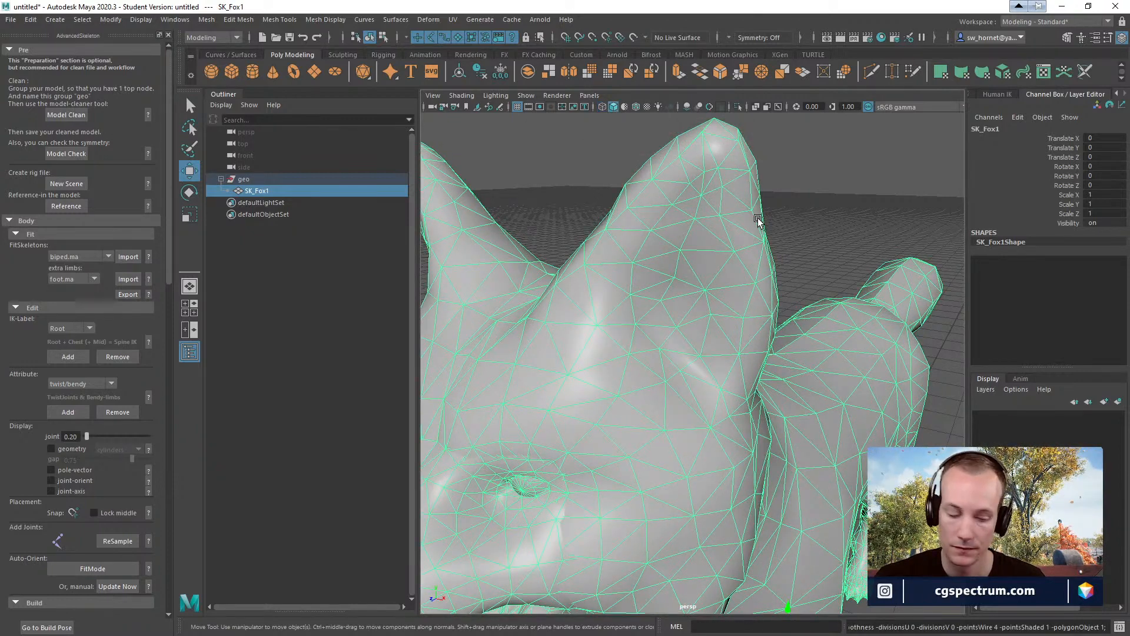
- Compare the wireframe and shaded displays of the fox's head, ending in shaded display
key(4)
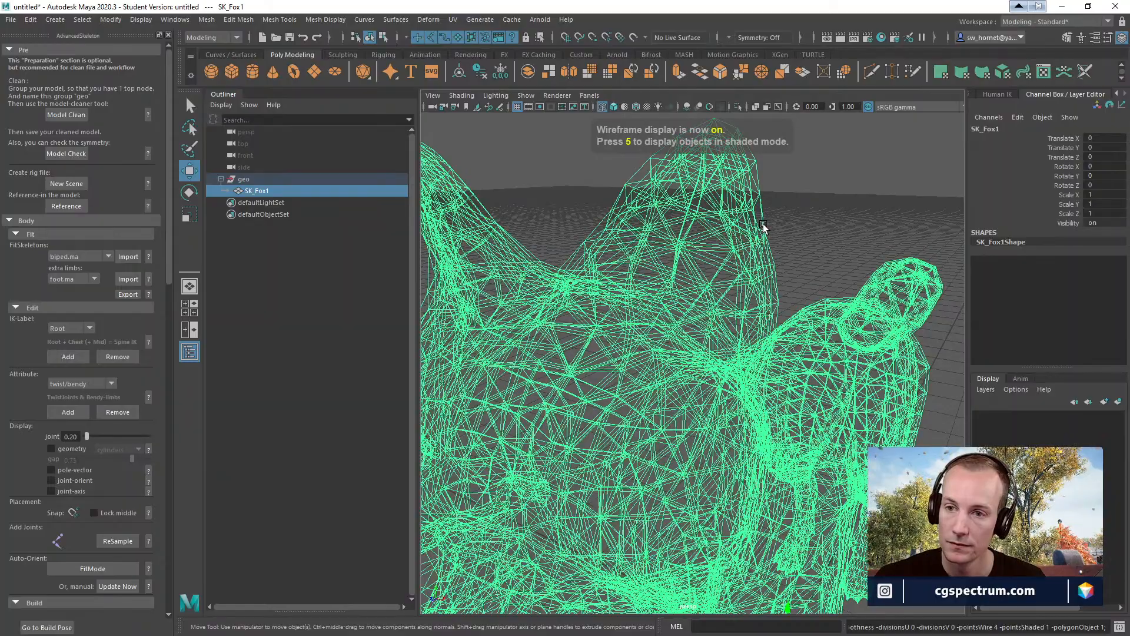
scroll(788, 247, up, 10)
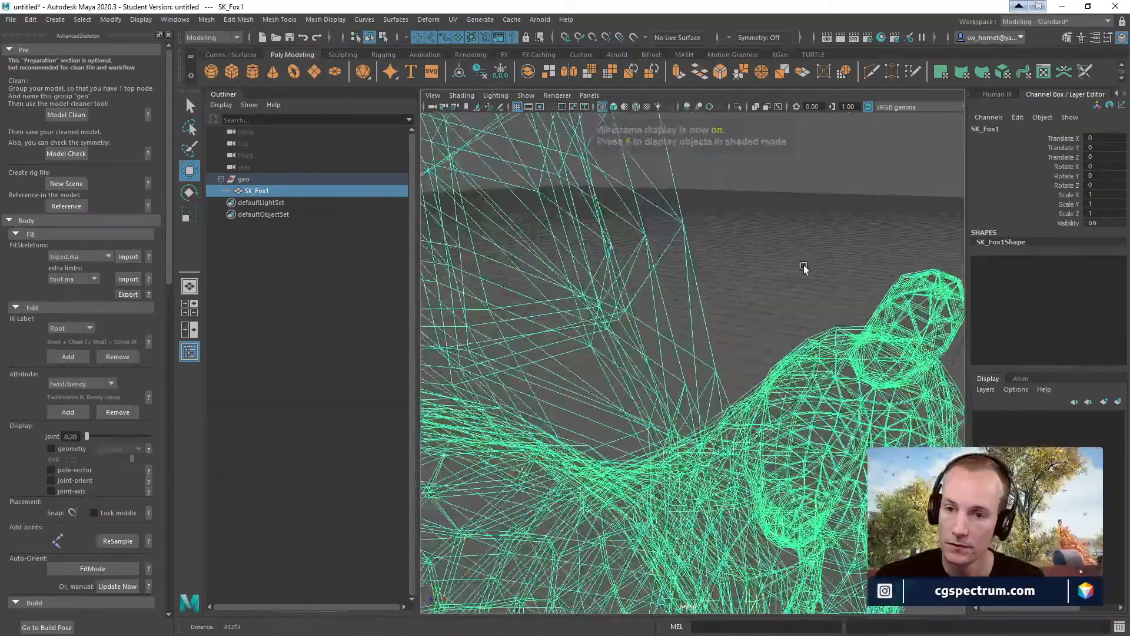
key(5)
key(4)
alt+drag(696, 277, 707, 275)
scroll(688, 271, down, 6)
key(5)
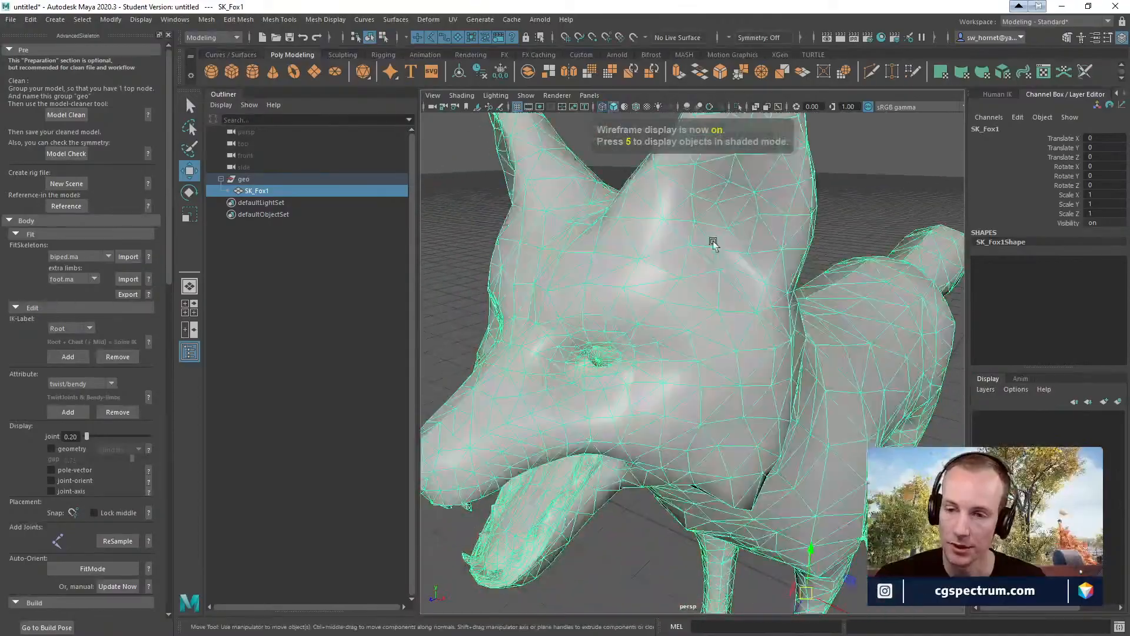
- Switch the fox mesh to face selection and select a single face on the side of its head
alt+right_drag(833, 275, 772, 253)
alt+drag(772, 252, 783, 240)
alt+right_drag(783, 240, 853, 310)
alt+drag(854, 310, 855, 318)
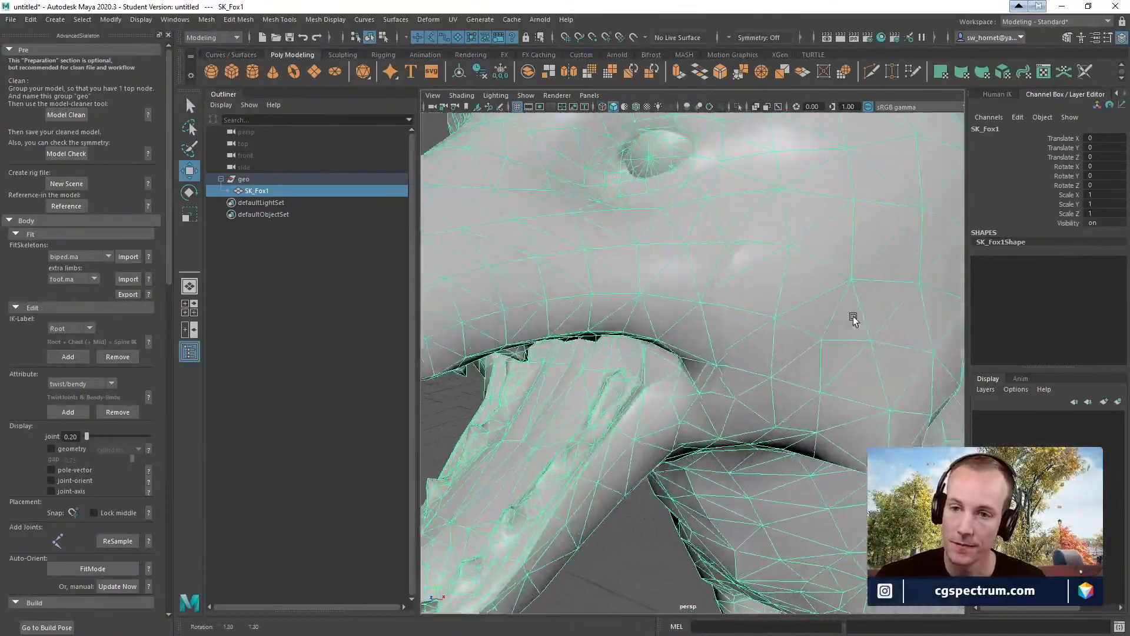
alt+right_drag(855, 318, 766, 303)
alt+drag(765, 303, 712, 283)
right_drag(711, 283, 709, 308)
click(720, 289)
mouse_move(736, 297)
mouse_down()
mouse_move(747, 297)
mouse_move(732, 293)
mouse_up()
- Clear the face selection and view the whole shaded fox
alt+right_drag(792, 238, 648, 284)
alt+drag(648, 284, 643, 257)
alt+right_drag(643, 257, 630, 260)
alt+drag(630, 261, 664, 293)
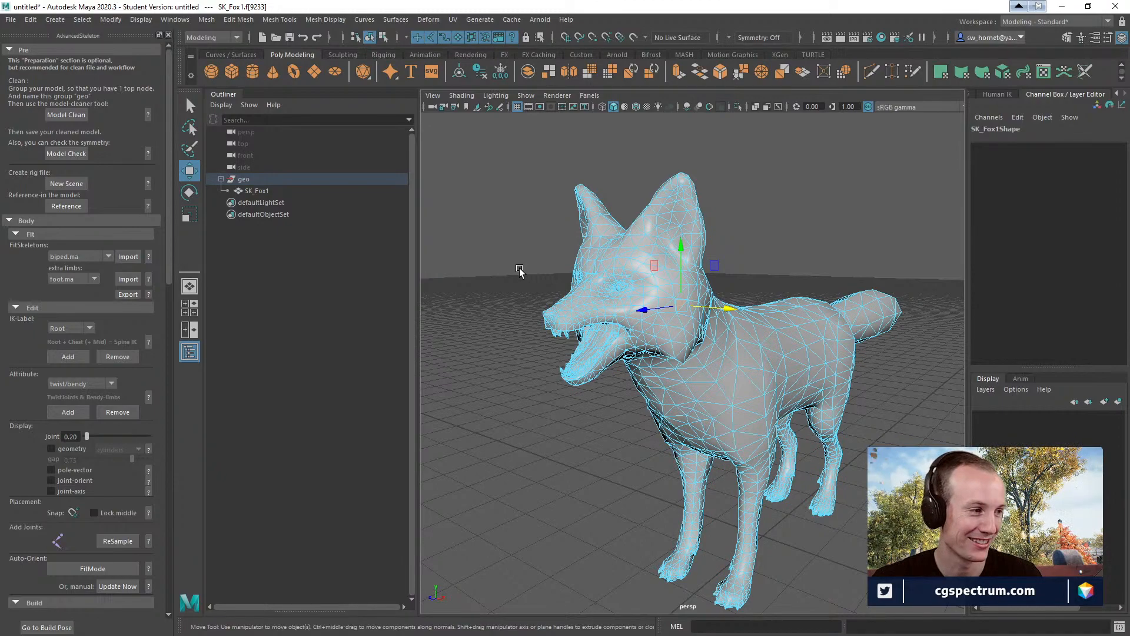
alt+drag(751, 276, 728, 307)
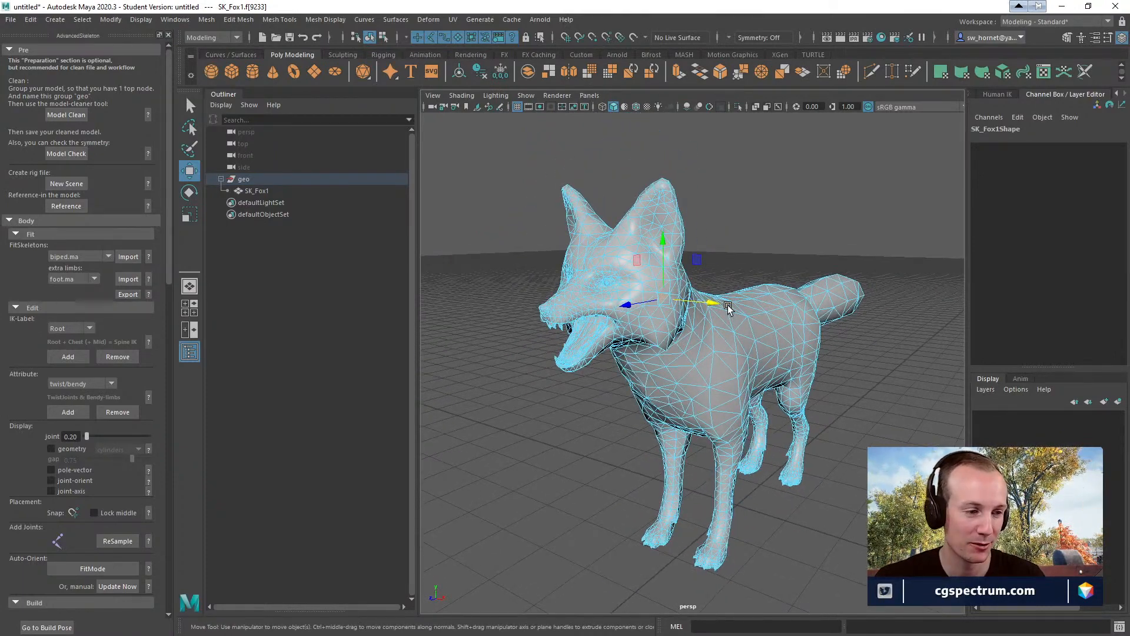
alt+drag(728, 307, 747, 318)
alt+drag(670, 331, 785, 250)
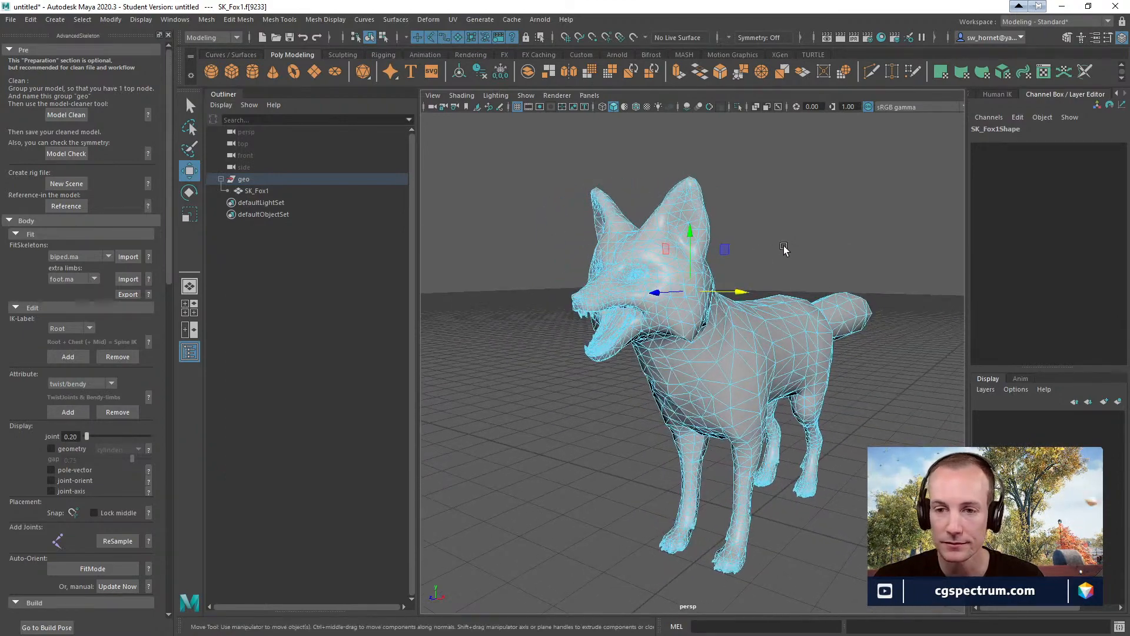
click(784, 250)
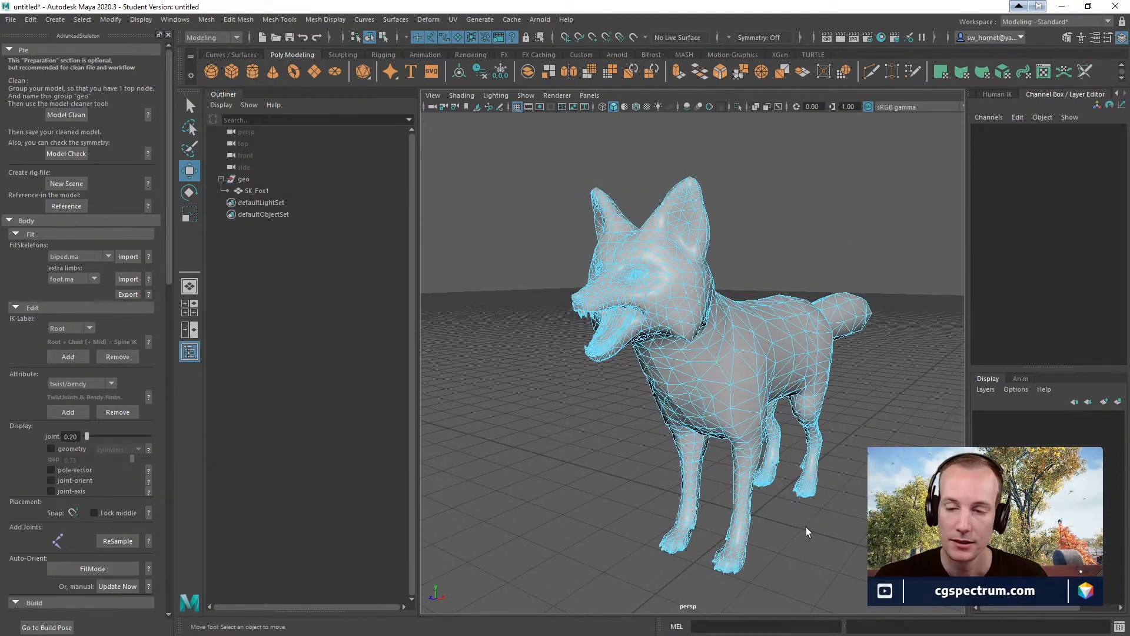
alt+drag(842, 331, 778, 340)
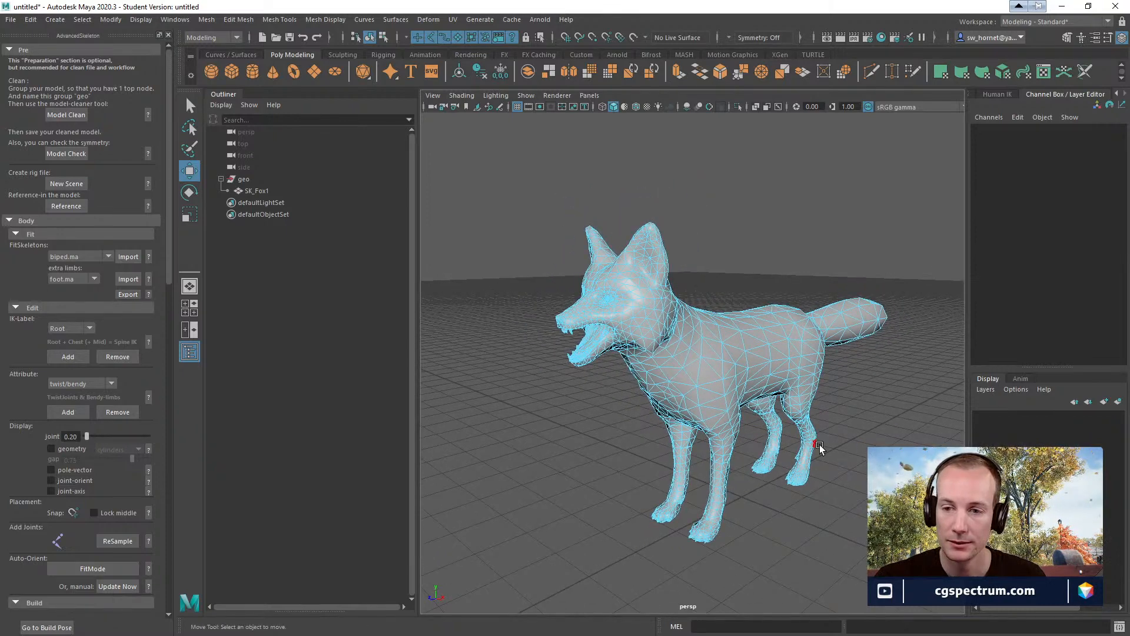
- Read the New Scene help and try to create a new rig scene, cancelling at the save prompt
click(73, 187)
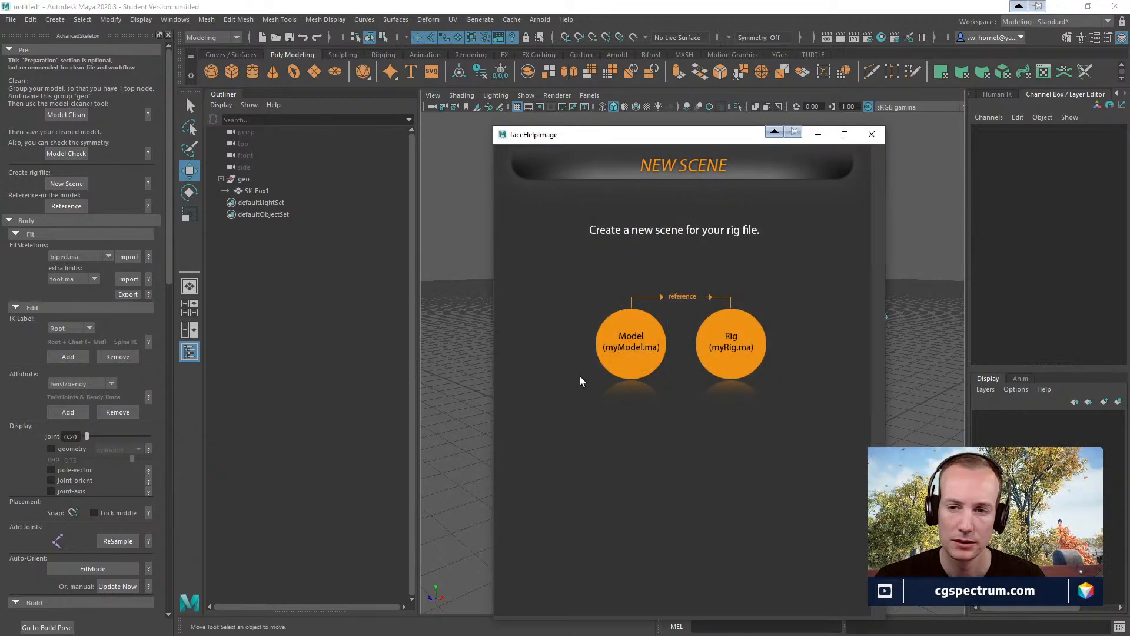
click(872, 134)
alt+drag(422, 273, 577, 278)
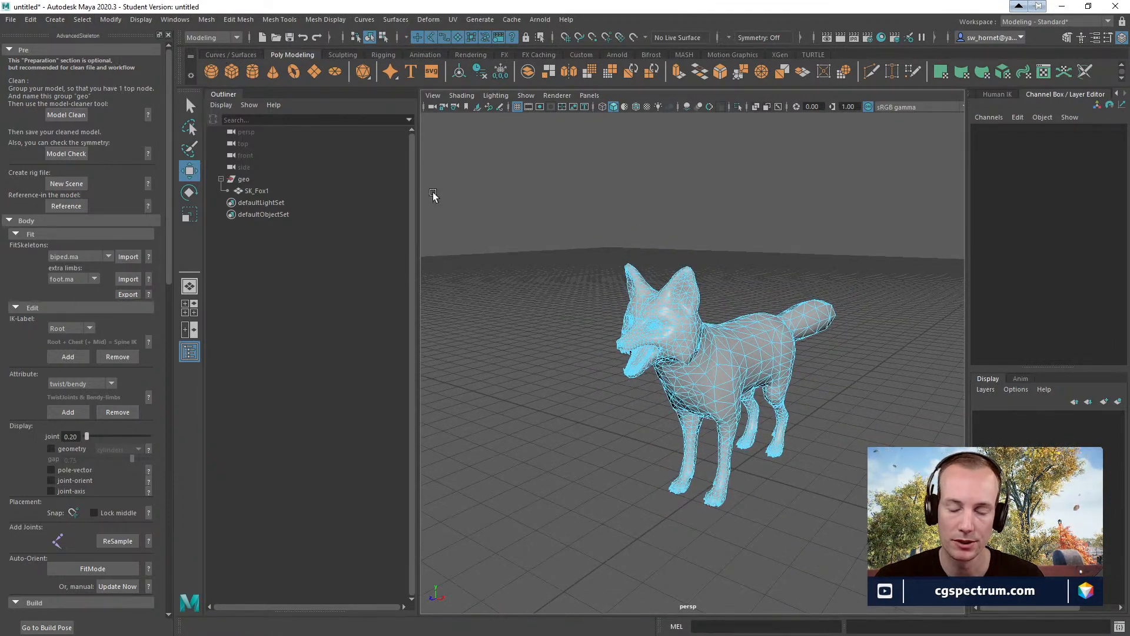
click(70, 187)
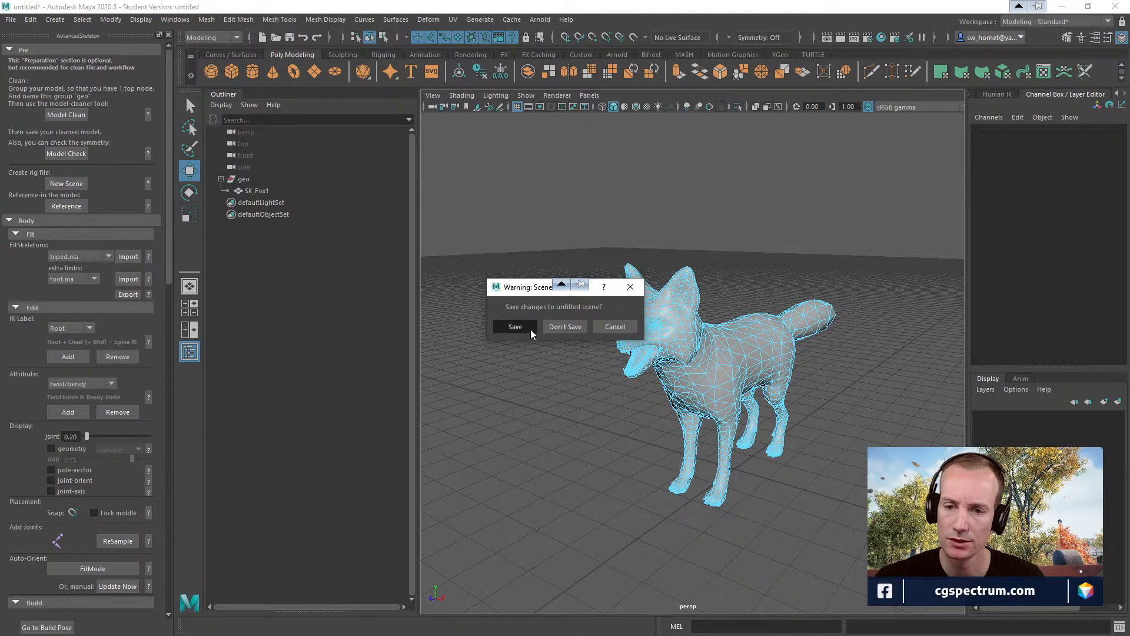
click(615, 327)
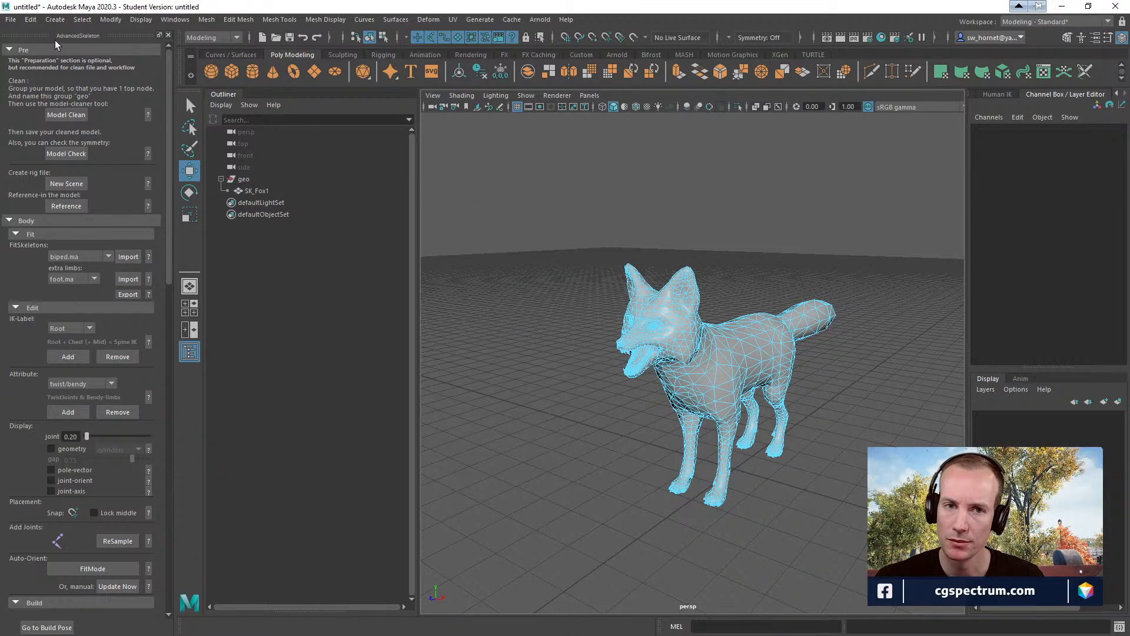
- Save the cleaned fox model as Maya ASCII file Fox_Mesh in E:\CGS_CharacterSets\Source\Characters\Fox, accepting the student version notice
click(11, 19)
click(36, 79)
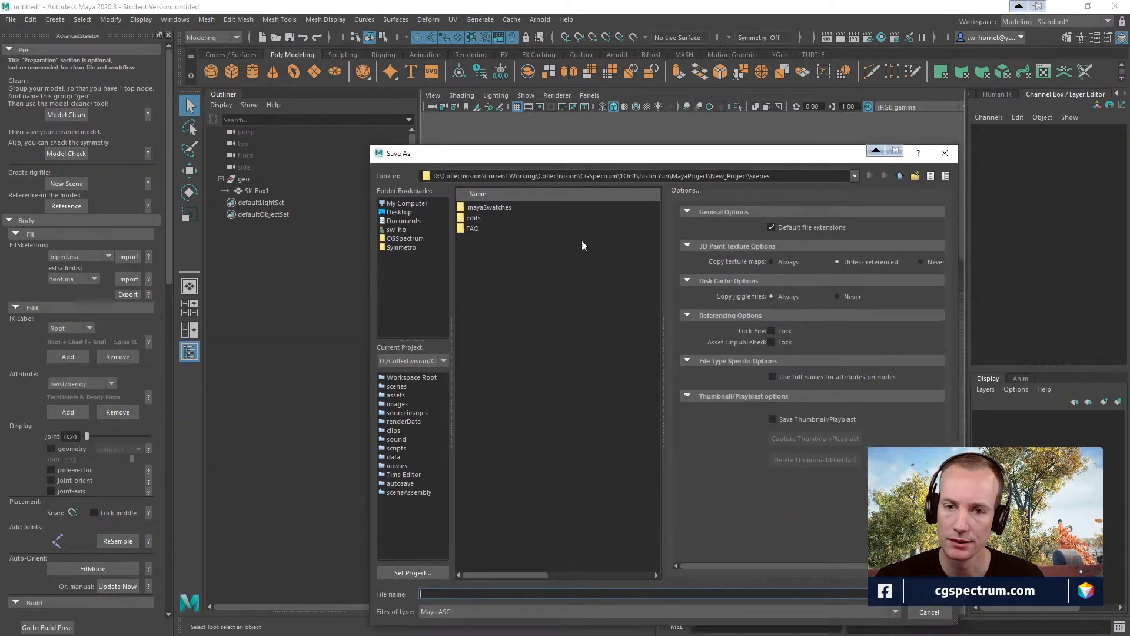
click(401, 247)
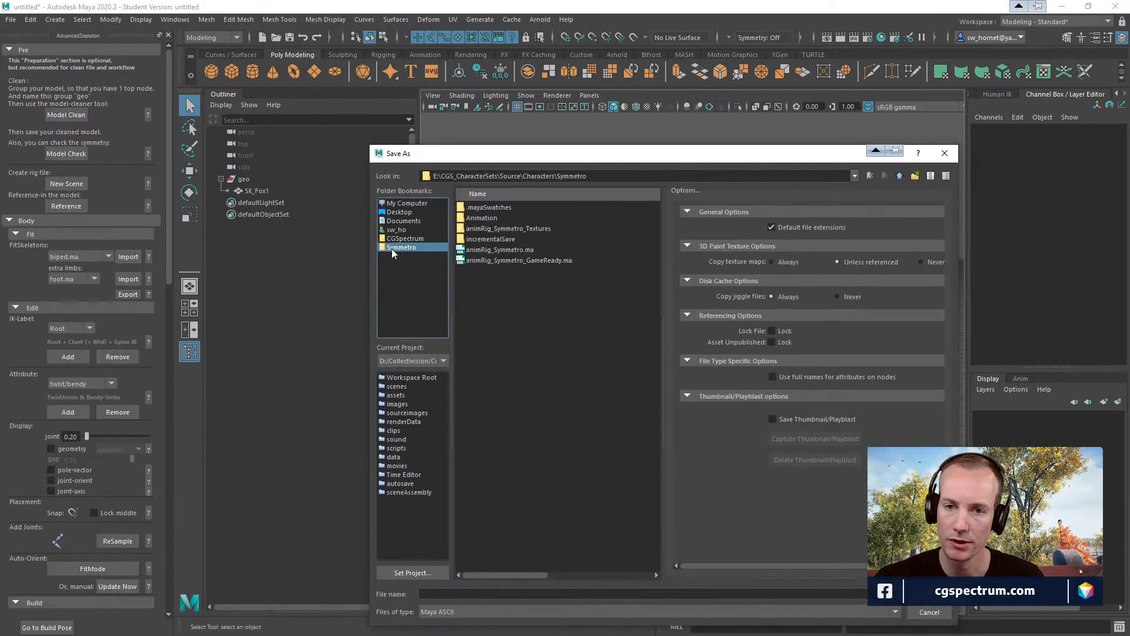
click(903, 176)
double_click(472, 218)
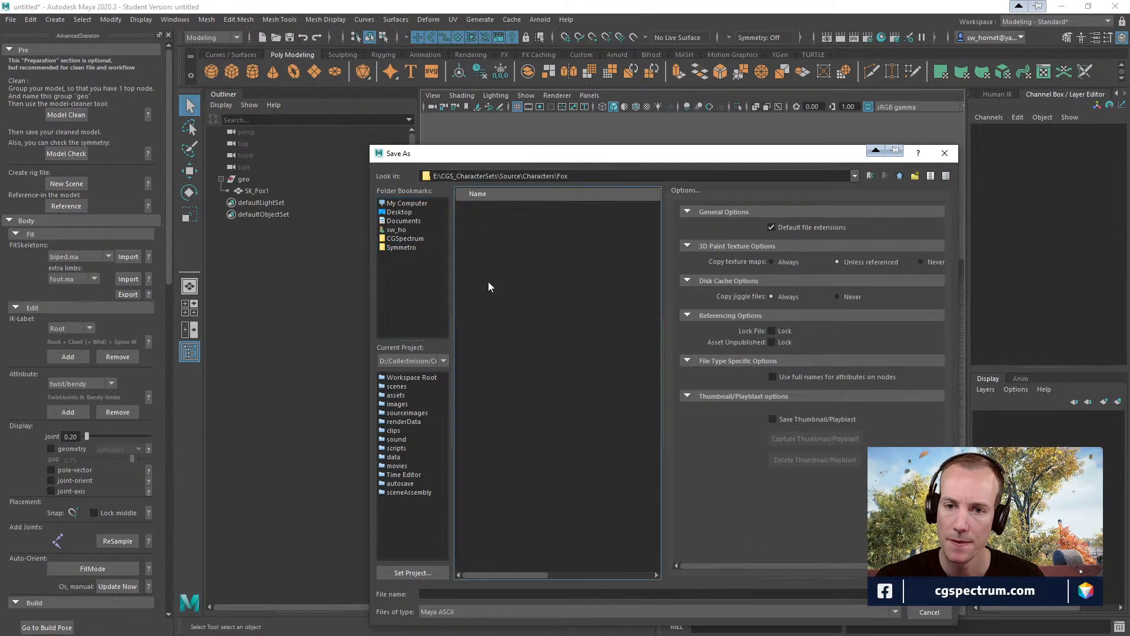
click(458, 594)
text(Fox_Mesh)
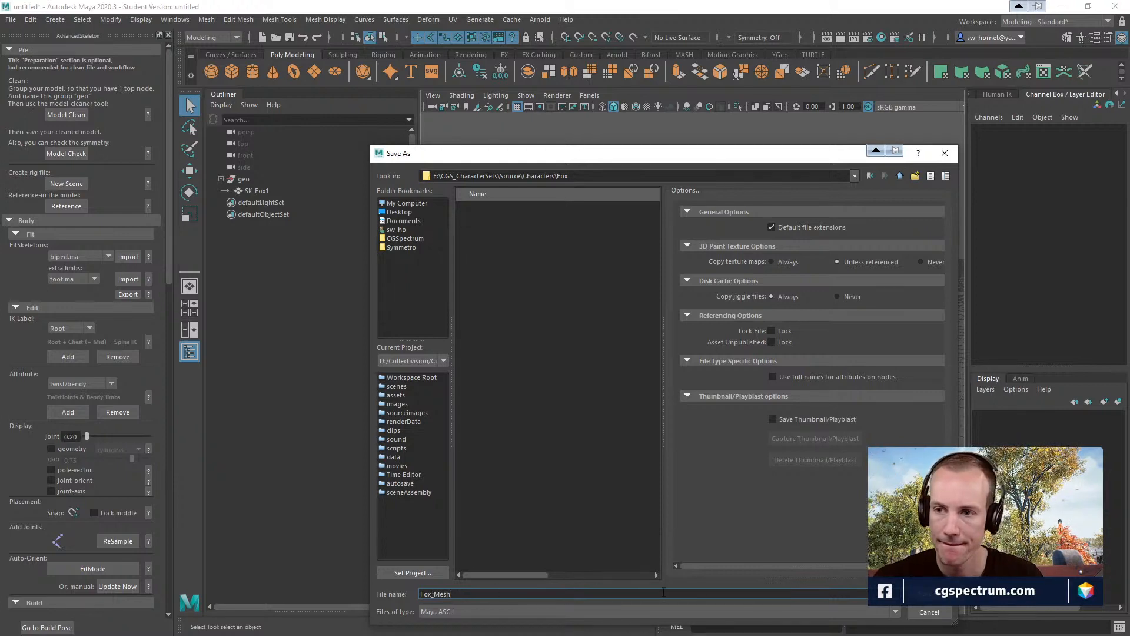
click(927, 593)
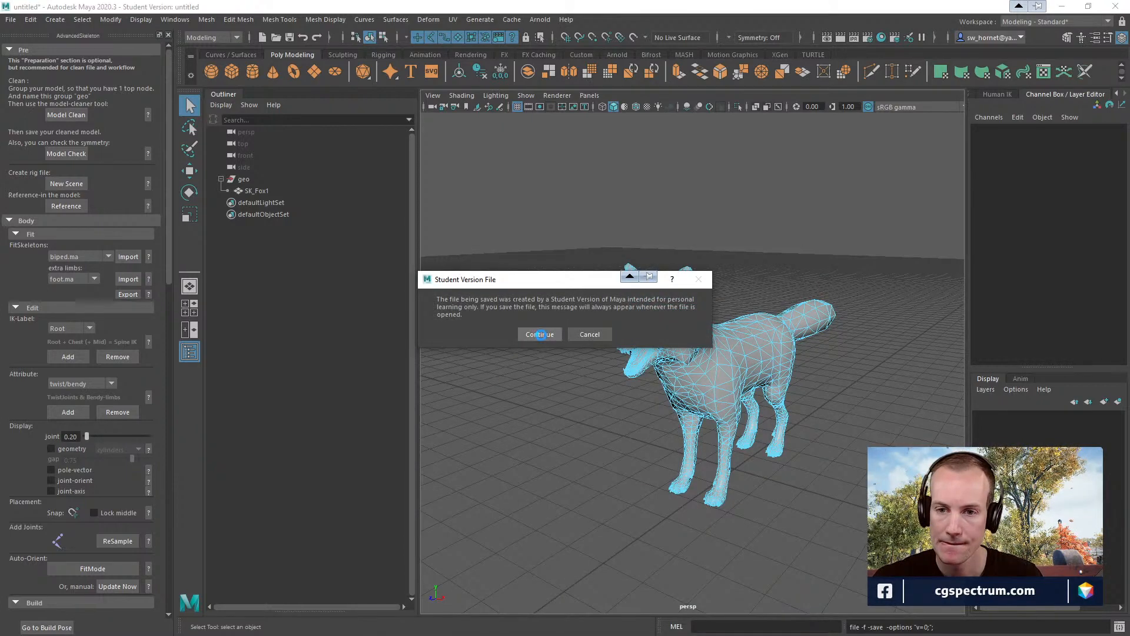
click(539, 334)
- Clear the selection on the saved fox model and create a new empty scene for the rig
click(253, 190)
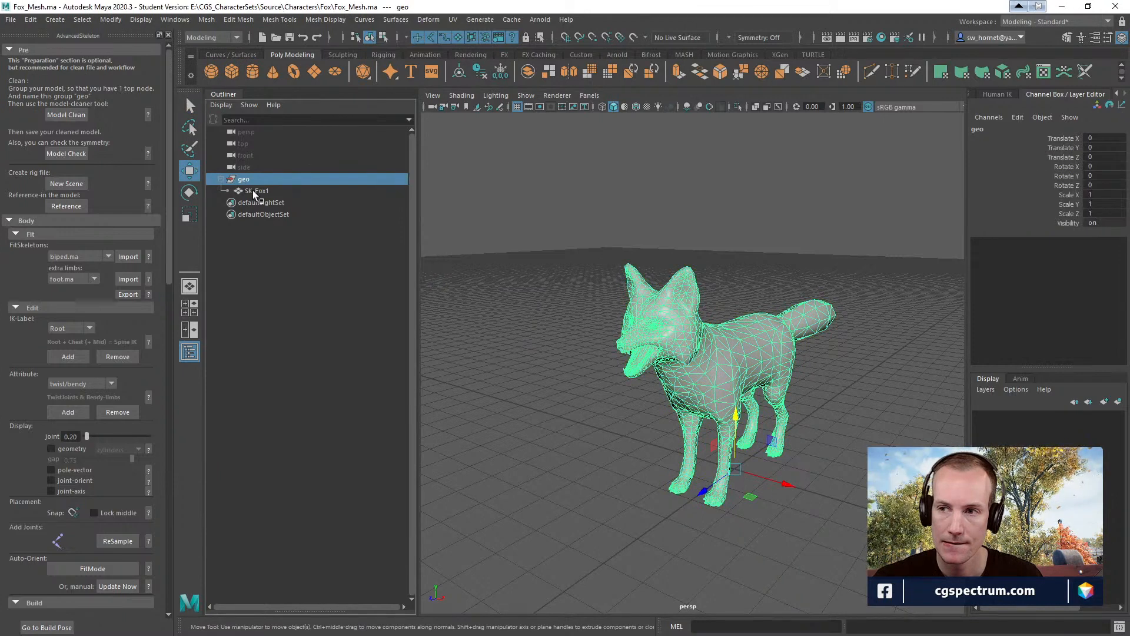
click(646, 591)
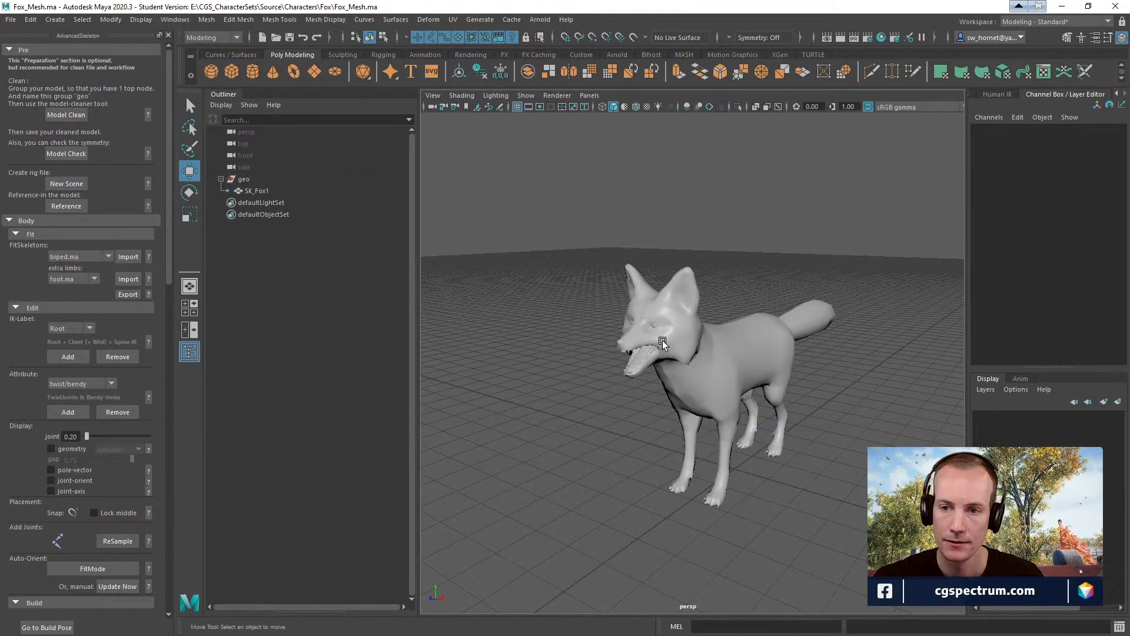
click(68, 187)
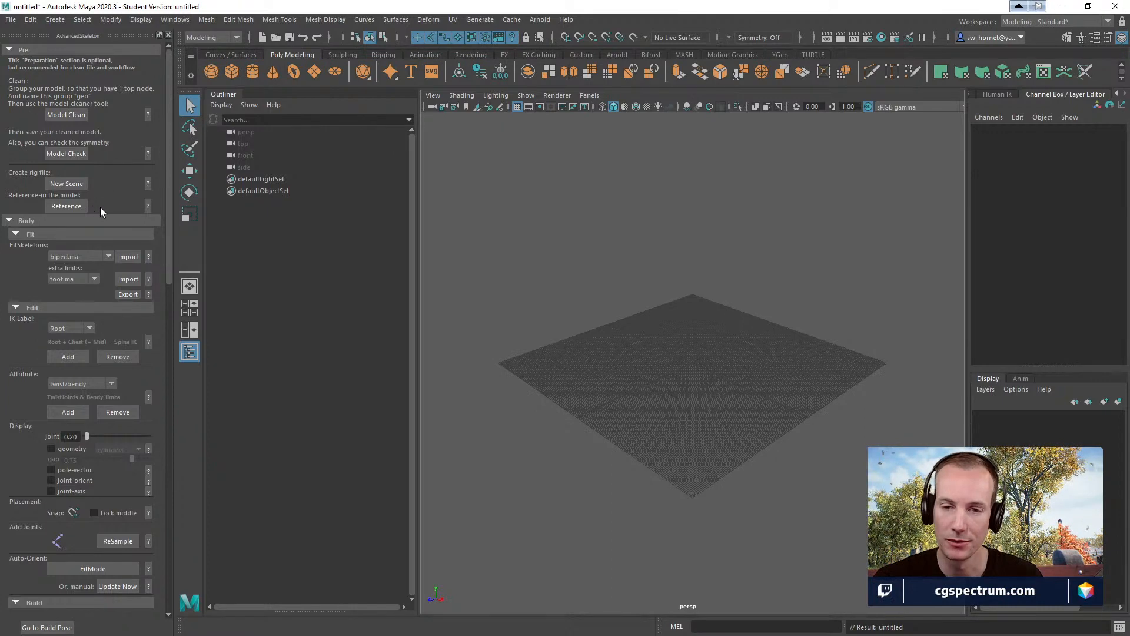
- Start referencing the model into the rig scene, browse to the Characters\Fox folder and open the file type choices
click(71, 205)
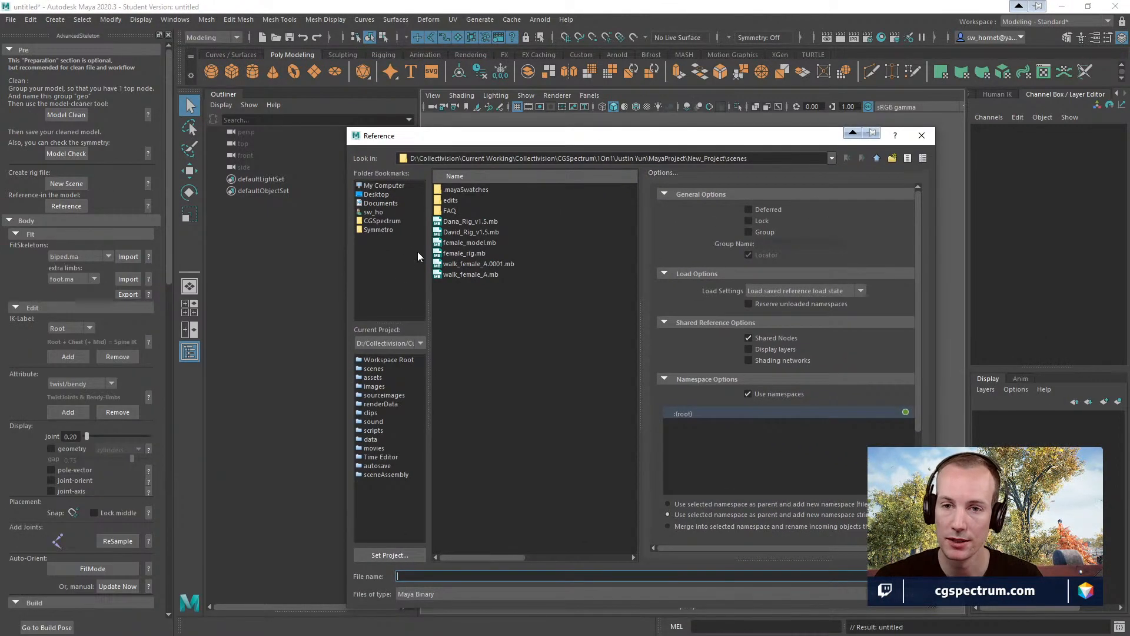
click(378, 229)
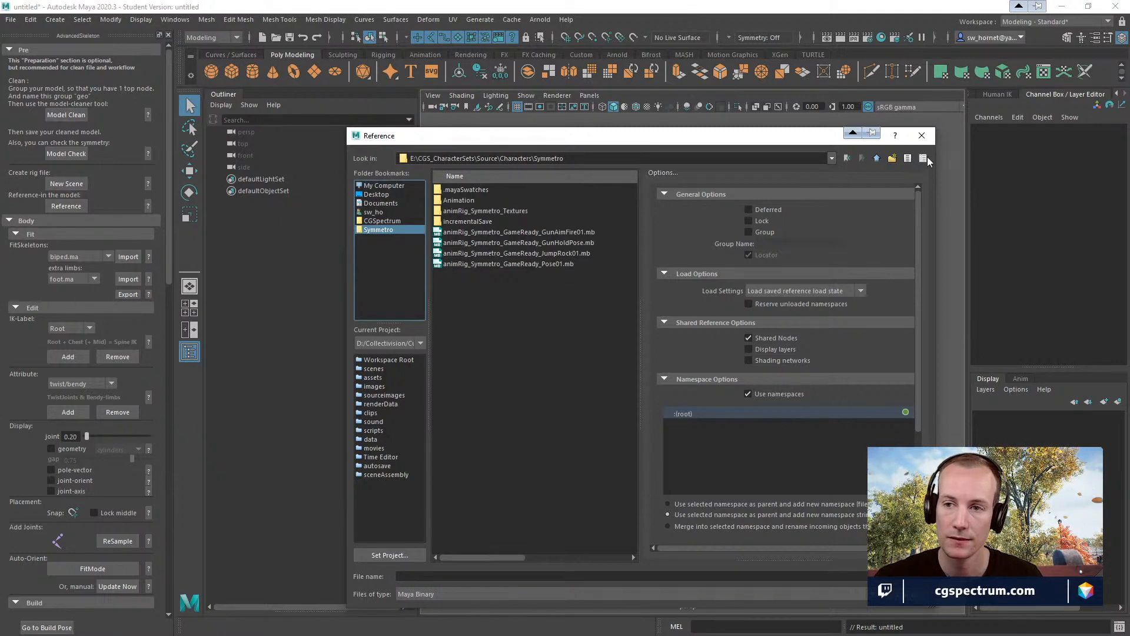
click(876, 158)
double_click(441, 200)
click(819, 595)
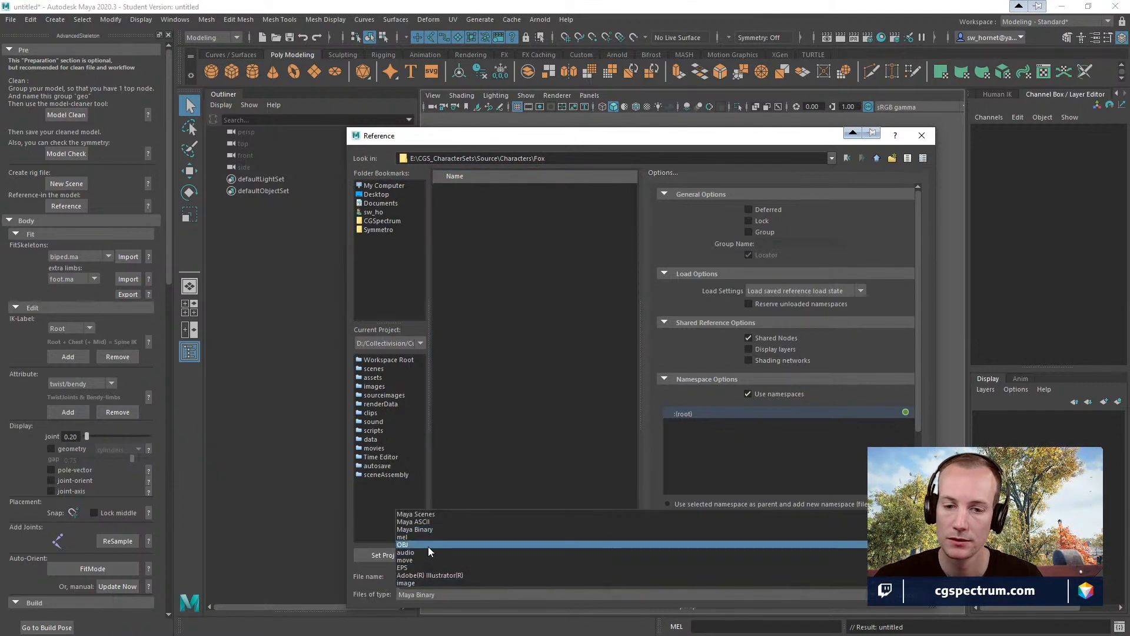
- Reference Fox_Mesh.ma from the Fox folder into the scene, with the file type filter set to Maya Scenes
click(433, 515)
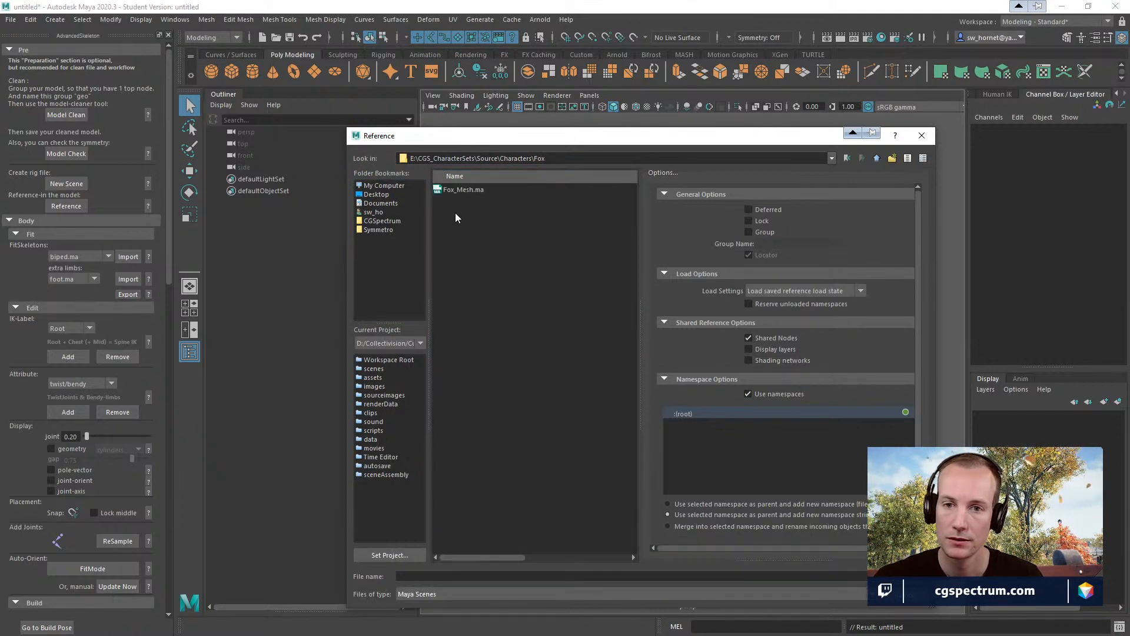
click(454, 189)
click(898, 575)
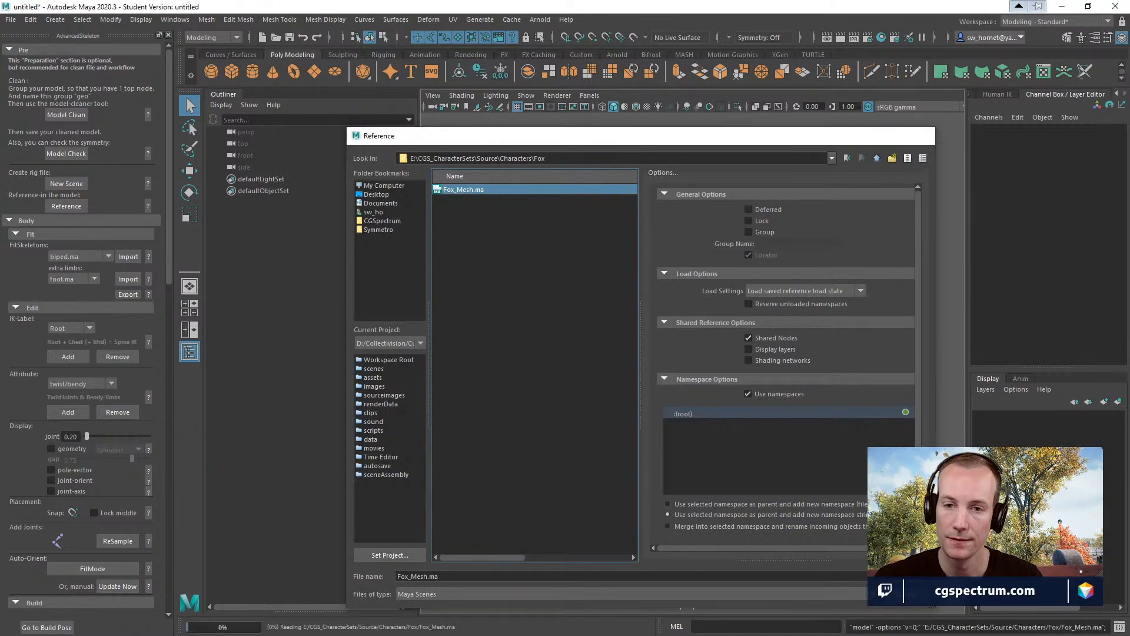
click(541, 336)
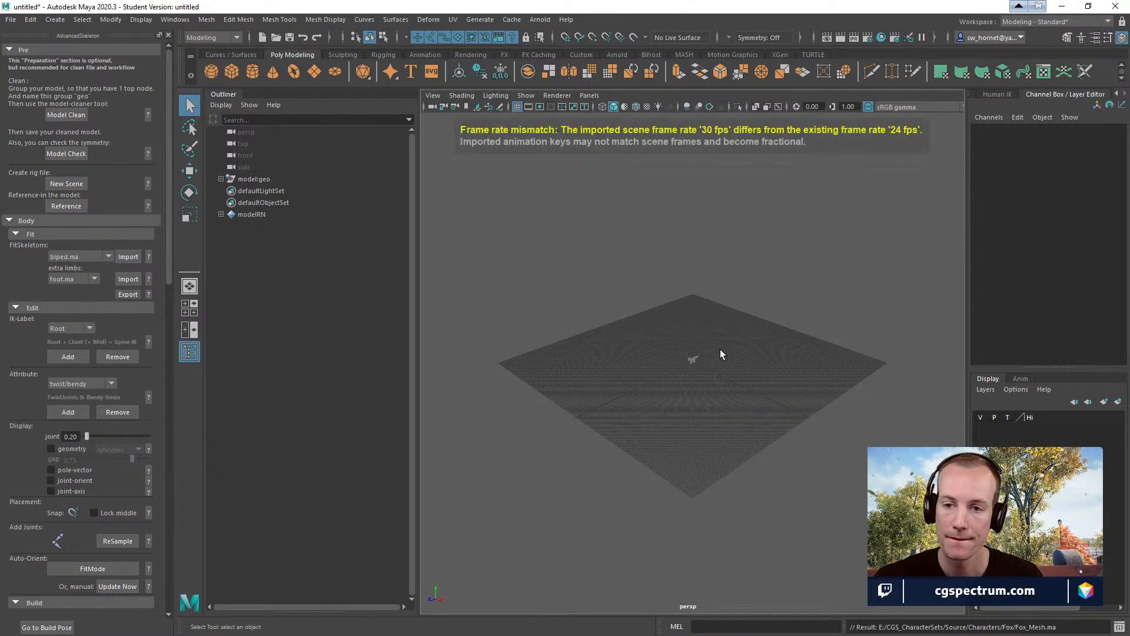
- Switch the Hi display layer from template to normal so the fox mesh becomes shaded and selectable
alt+drag(800, 316, 797, 358)
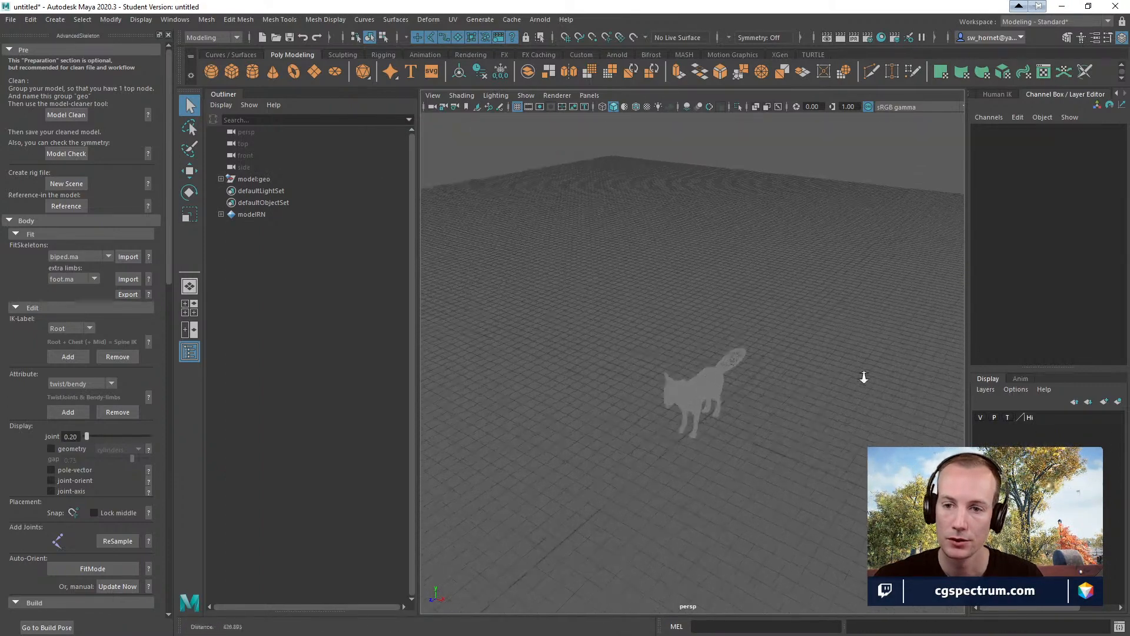
alt+right_drag(797, 357, 859, 394)
alt+drag(860, 394, 734, 356)
alt+right_drag(734, 356, 949, 393)
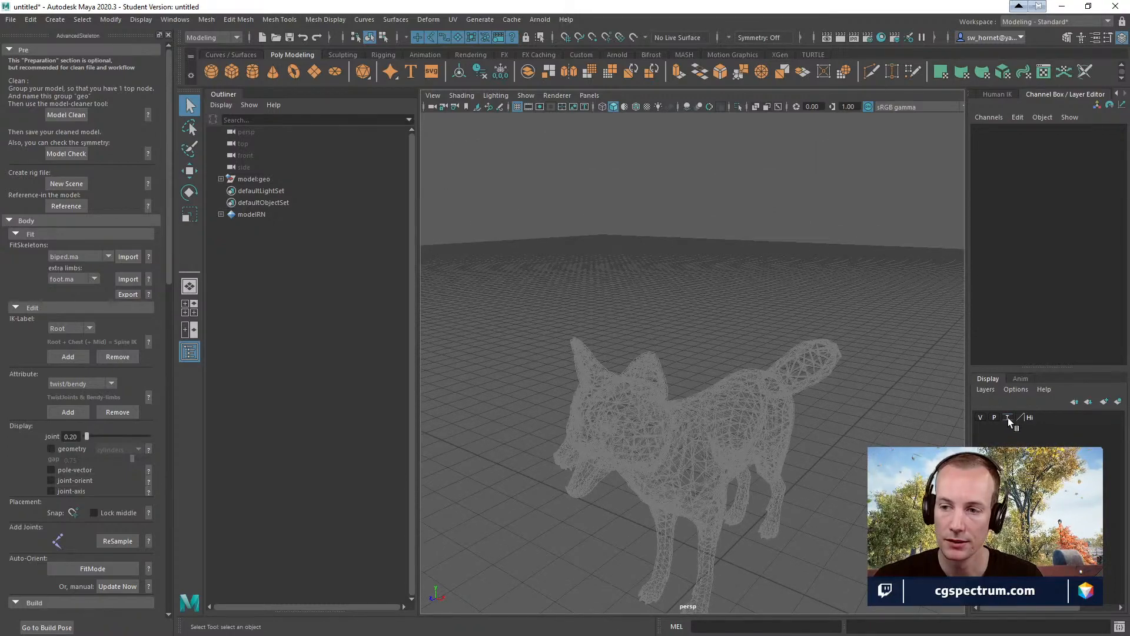
alt+drag(803, 387, 959, 372)
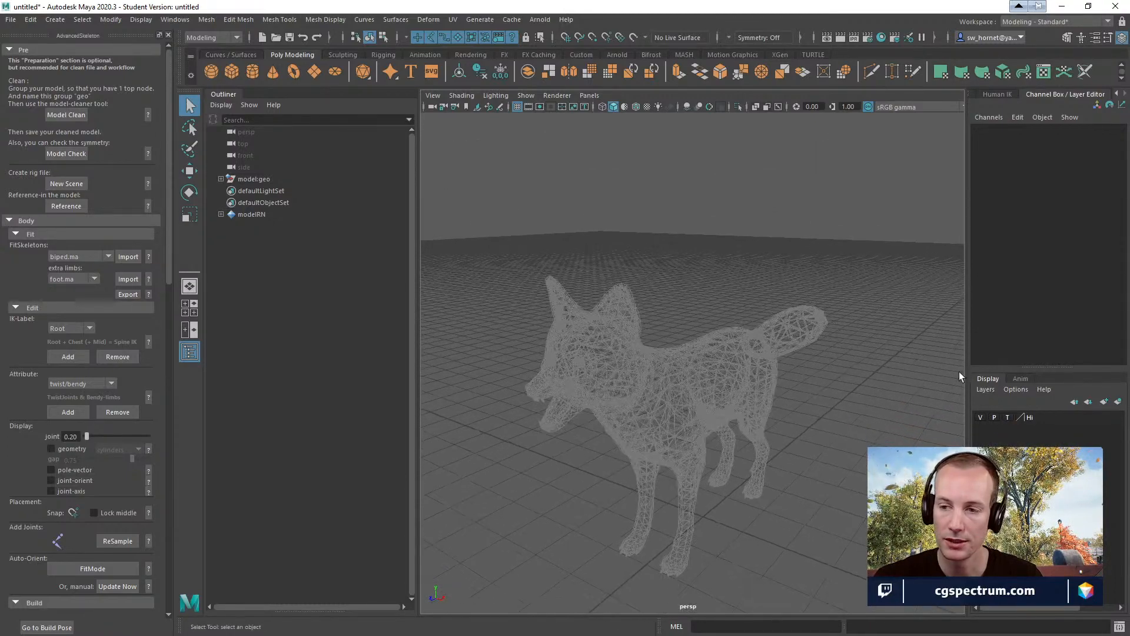
click(1007, 417)
click(1008, 418)
- Select and frame the fox mesh, and set the Hi display layer to reference mode
alt+right_drag(645, 394, 988, 429)
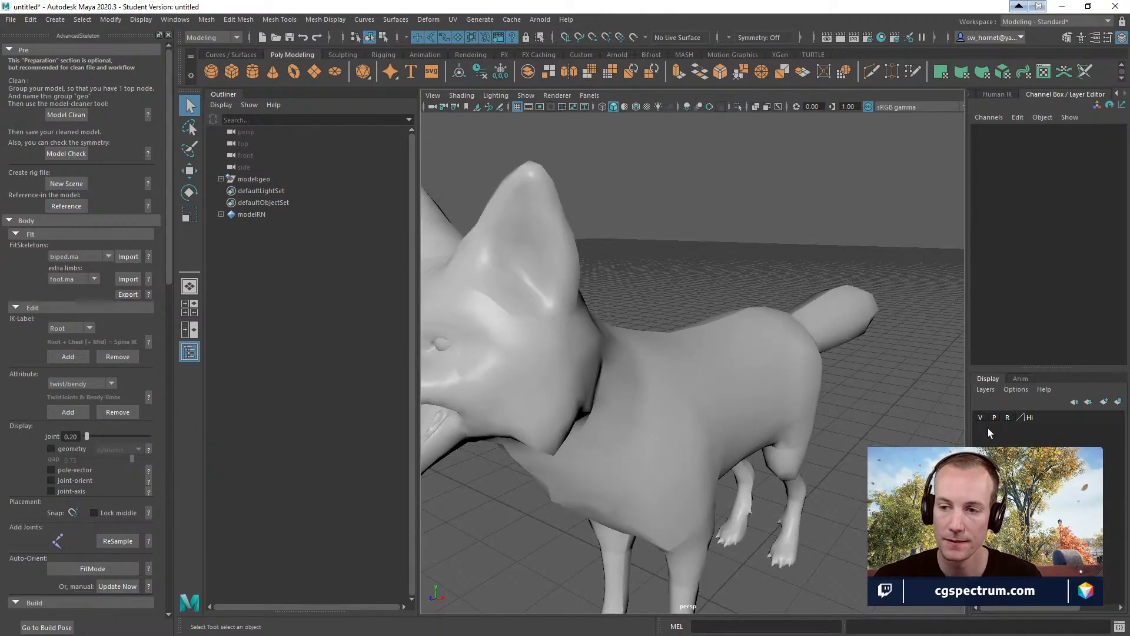
scroll(824, 419, down, 1)
click(708, 397)
key(f)
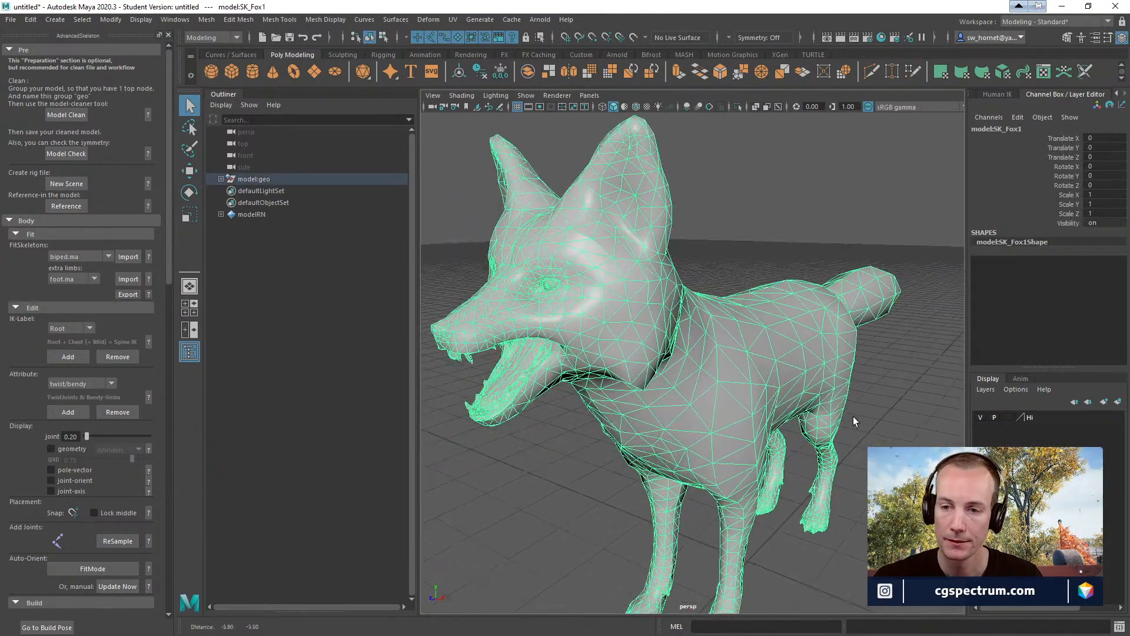
scroll(853, 419, down, 1)
click(1008, 417)
click(1008, 418)
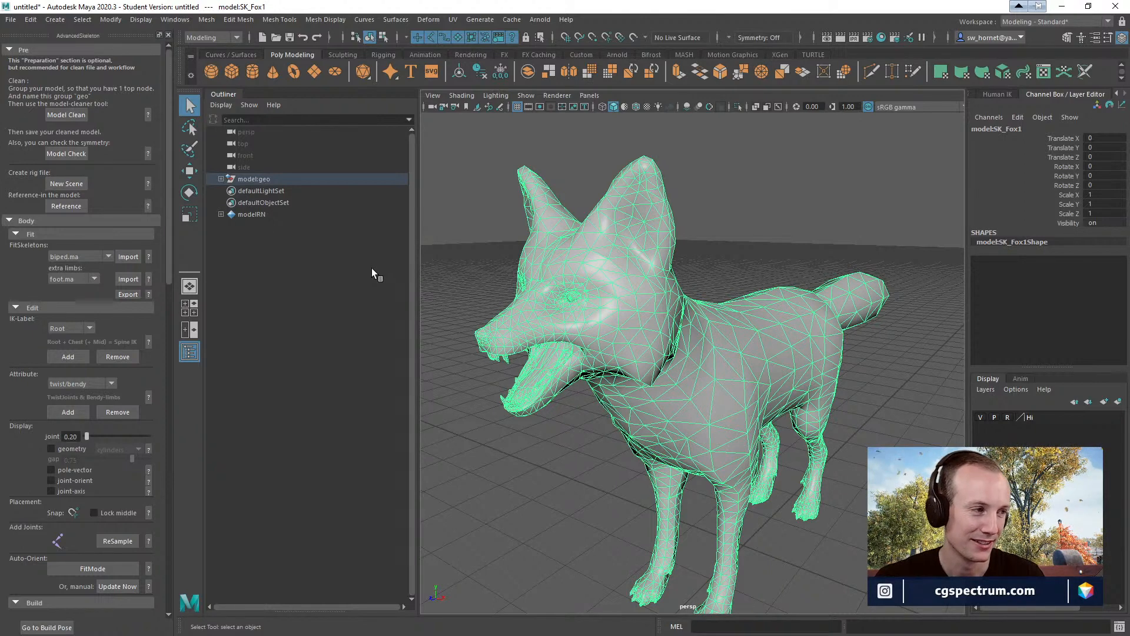
alt+right_drag(646, 222, 592, 270)
alt+drag(593, 270, 625, 262)
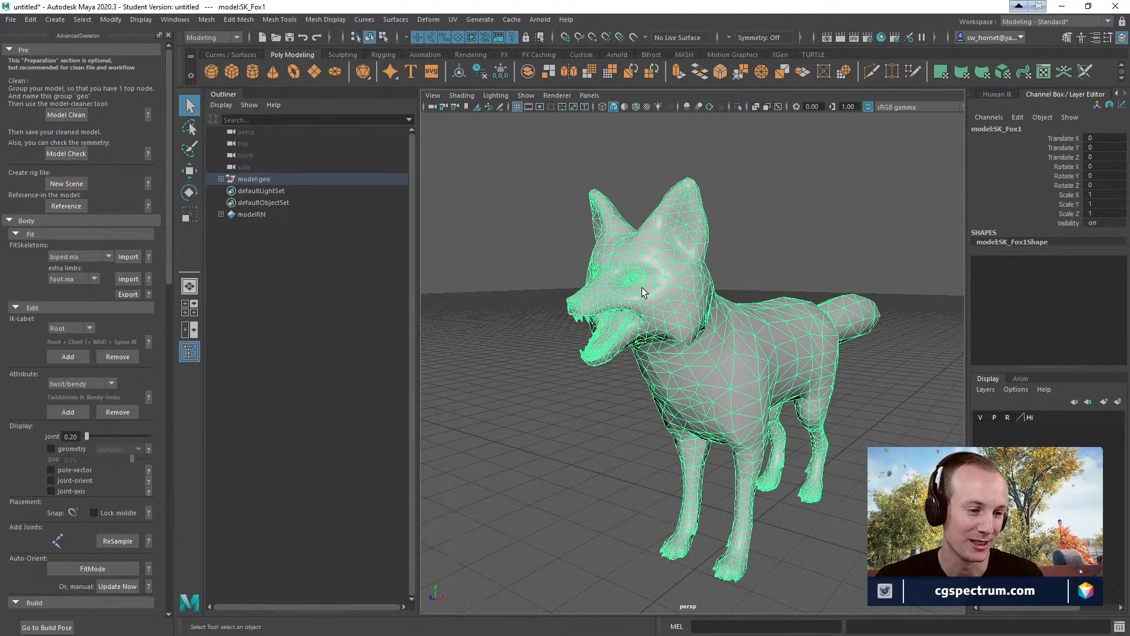
mouse_move(709, 331)
alt+mouse_down()
mouse_move(744, 350)
mouse_move(727, 331)
mouse_move(729, 313)
mouse_move(723, 336)
mouse_move(708, 331)
alt+mouse_up()
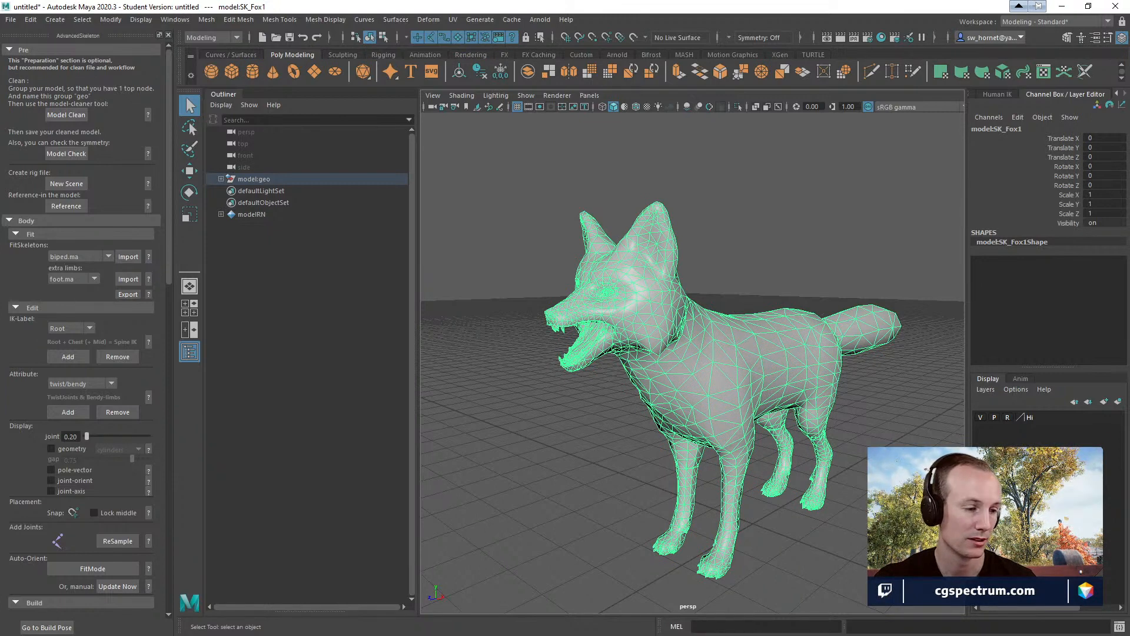
- Switch to Slack and look through the recent collaboration requests in the general_collaboration channel
key(alt+Tab)
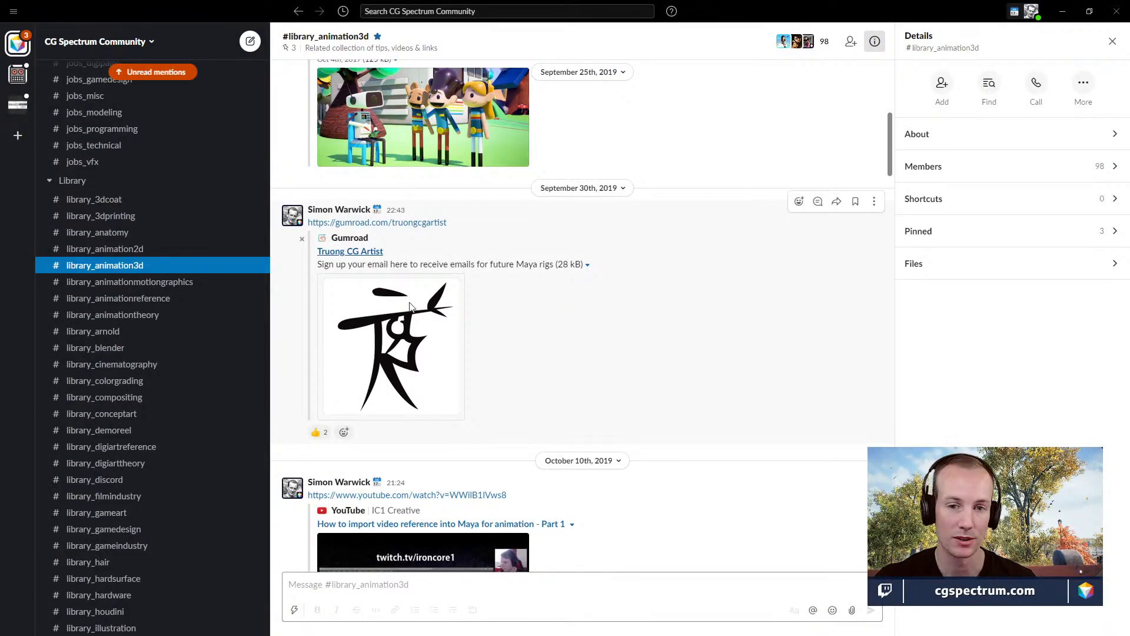
scroll(91, 278, up, 4)
scroll(91, 278, up, 6)
scroll(181, 305, down, 2)
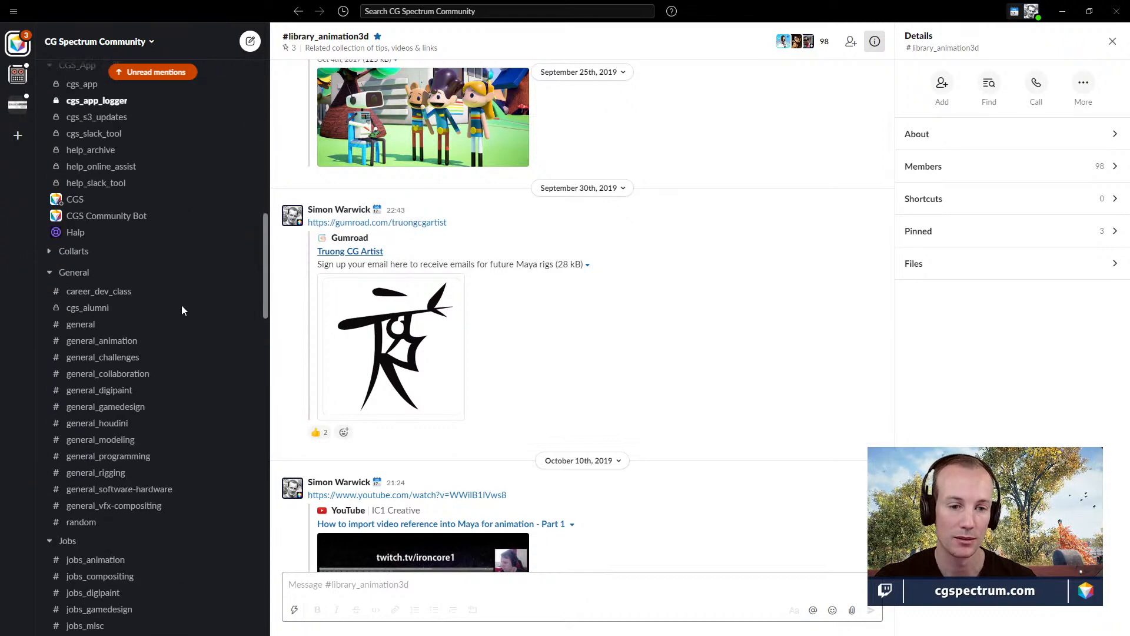
click(116, 378)
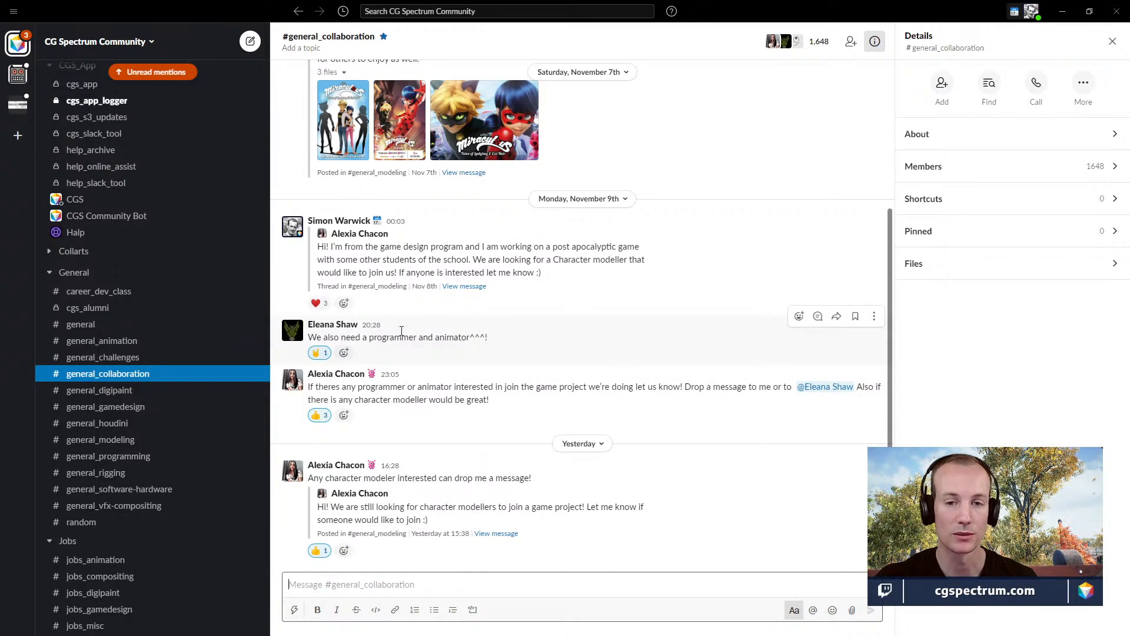
scroll(610, 440, up, 5)
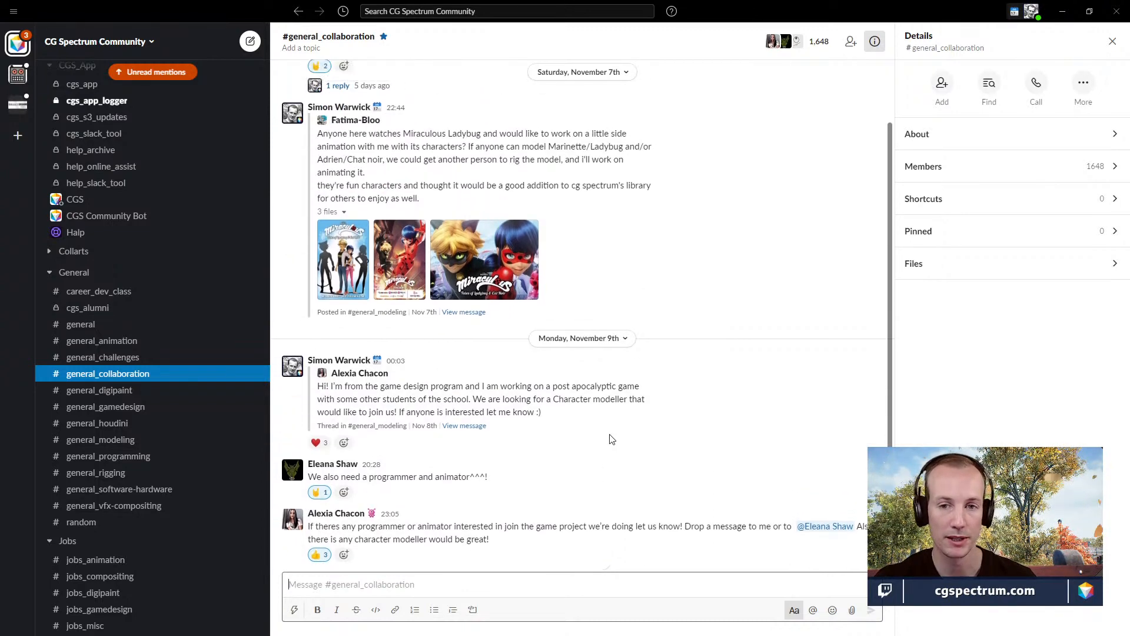
scroll(614, 439, up, 7)
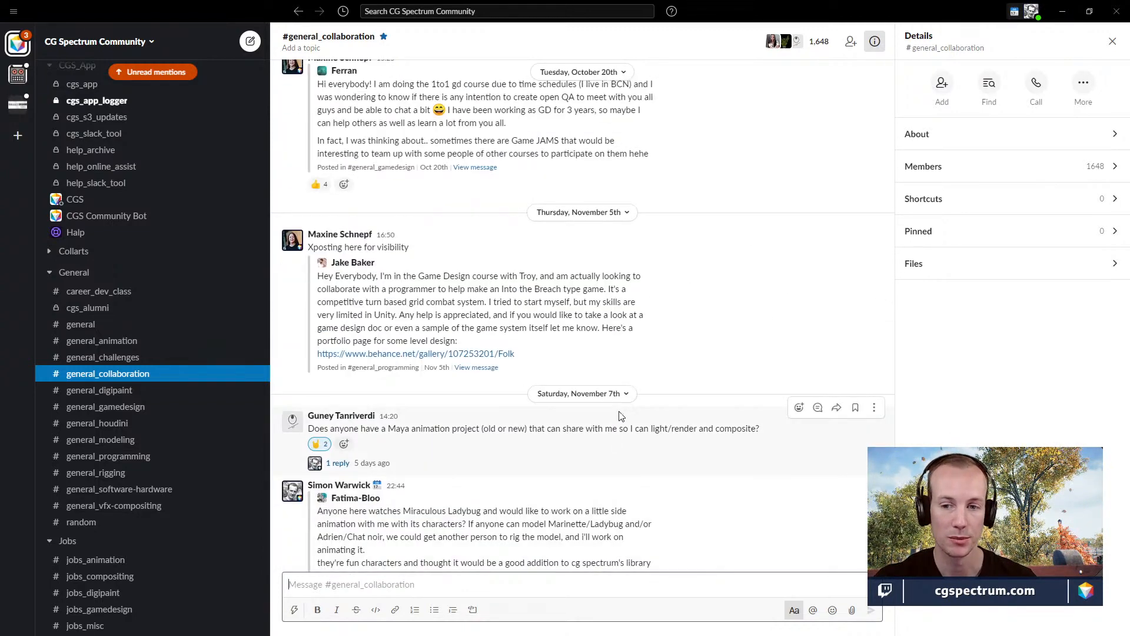
scroll(627, 389, up, 3)
scroll(627, 389, down, 15)
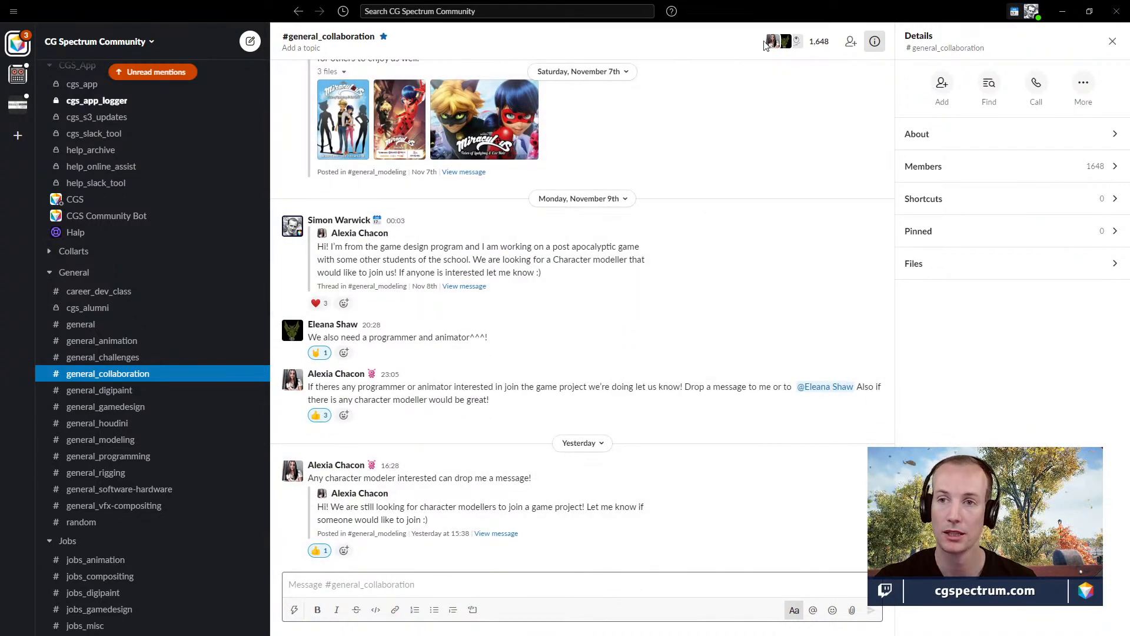
drag(775, 15, 0, 283)
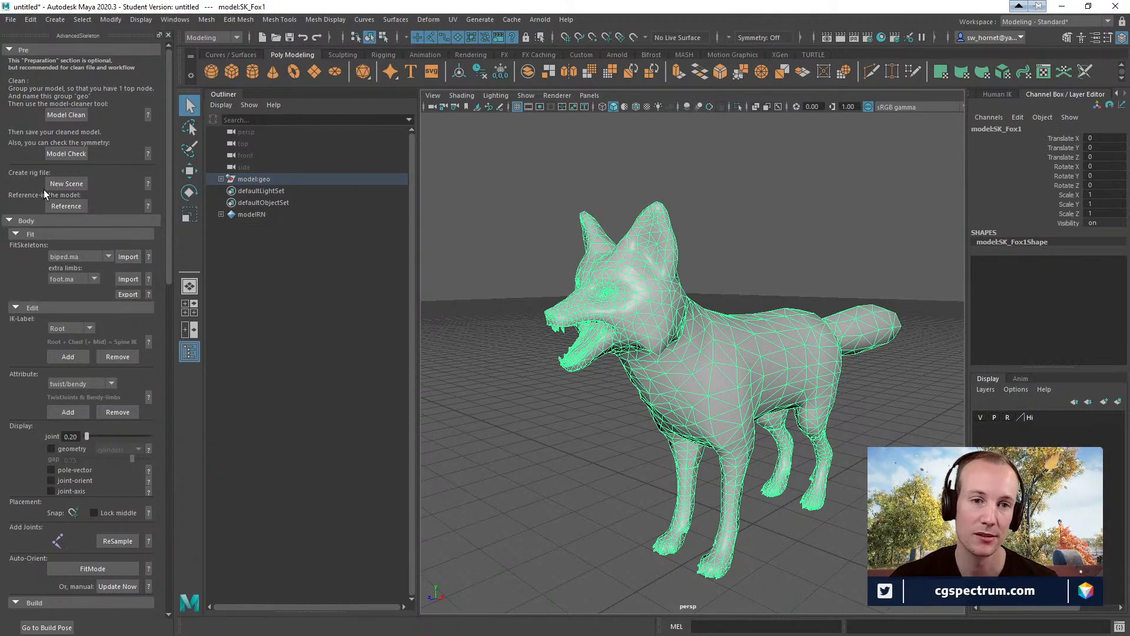
- Return to Maya and save the scene as Fox_Rig.ma in the Fox character folder
click(11, 20)
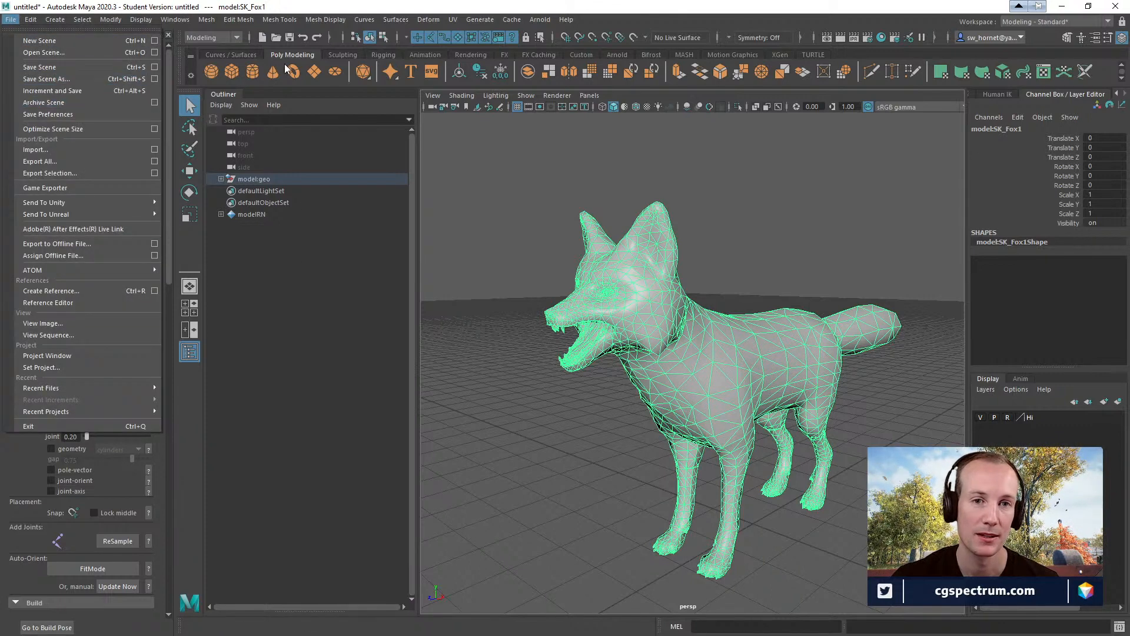
click(256, 92)
click(11, 20)
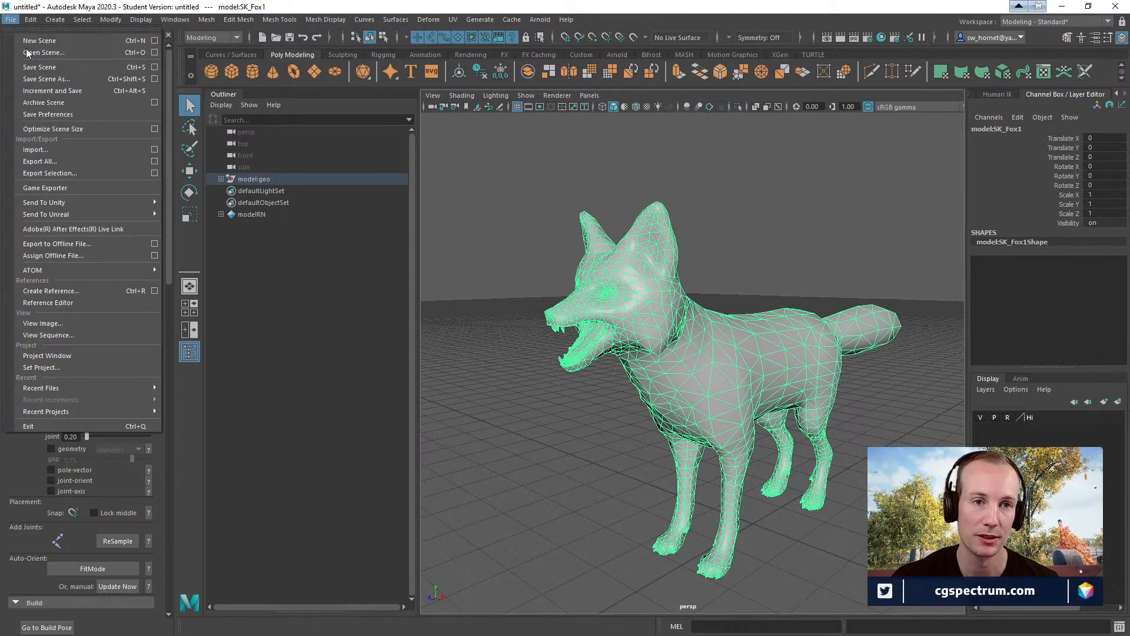
click(55, 81)
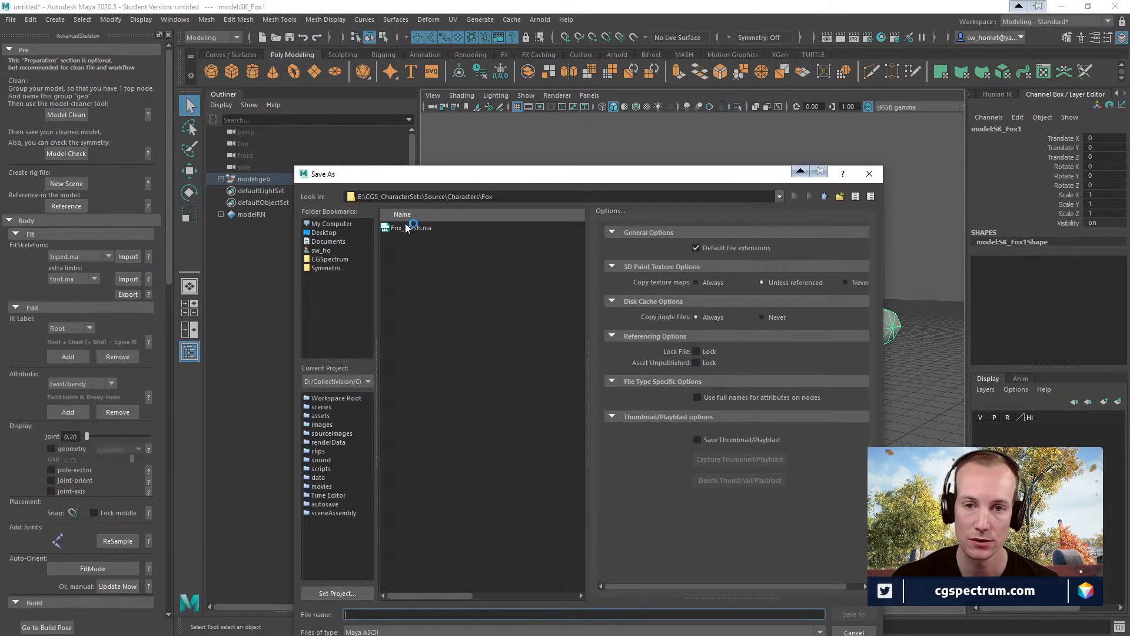
click(406, 228)
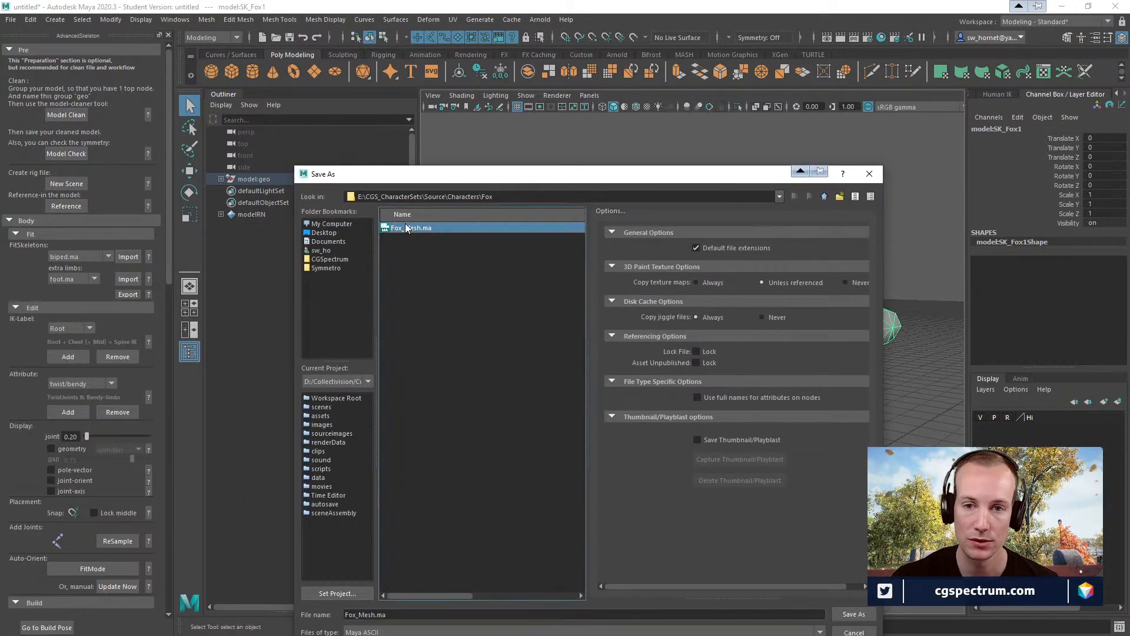
click(359, 614)
text(R)
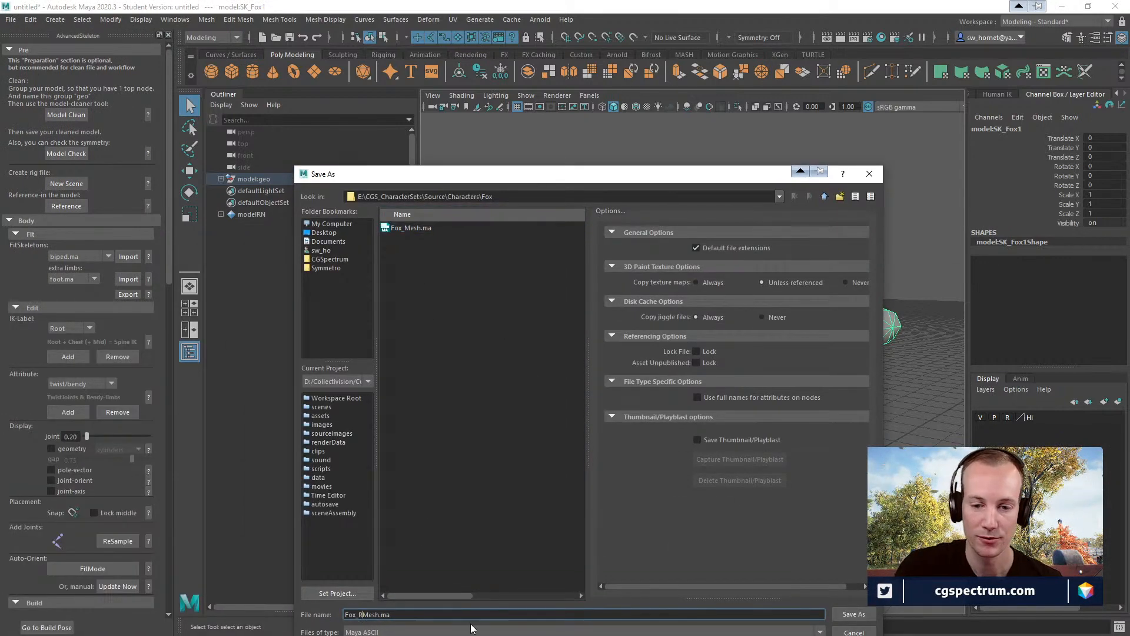
text(ig)
key(Delete)
key(Delete)
key(Delete)
key(Delete)
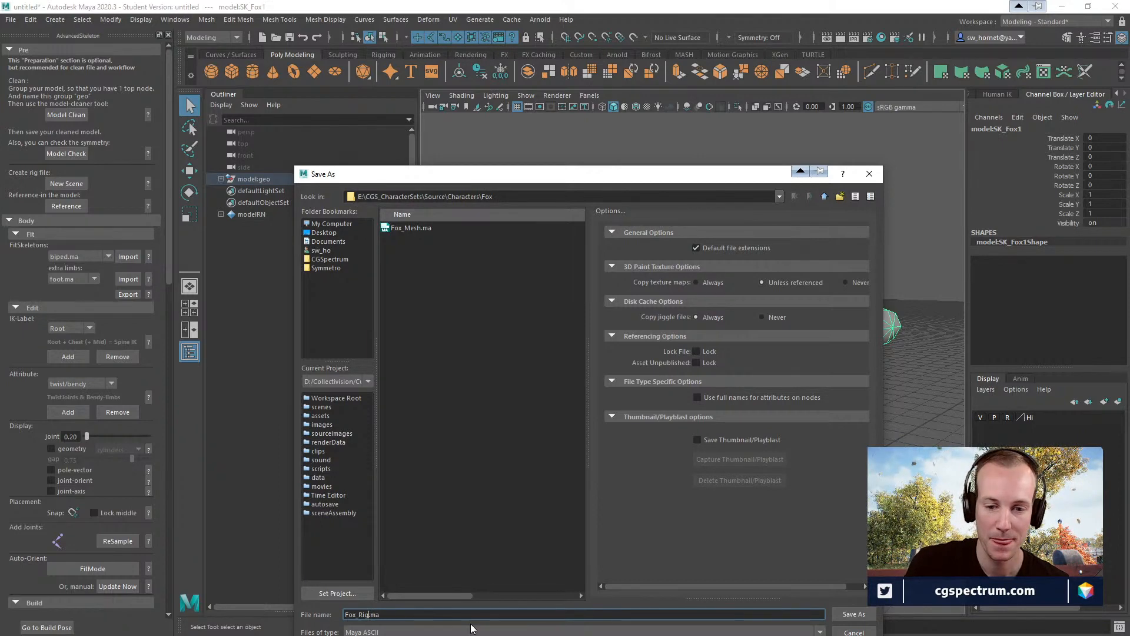
key(Return)
click(539, 334)
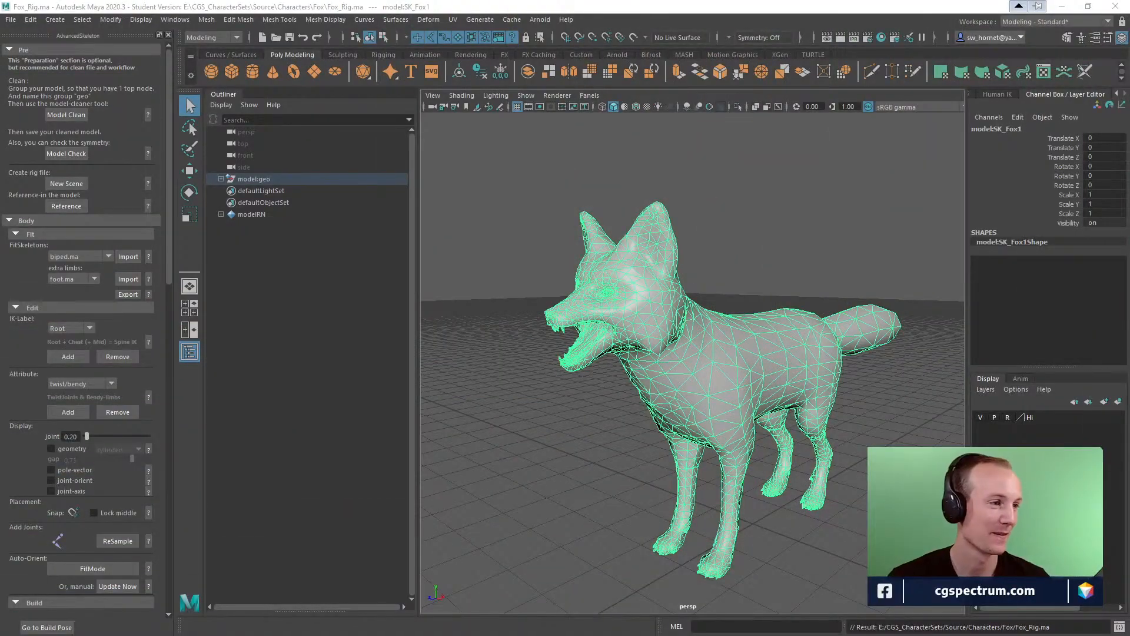
drag(1127, 188, 580, 128)
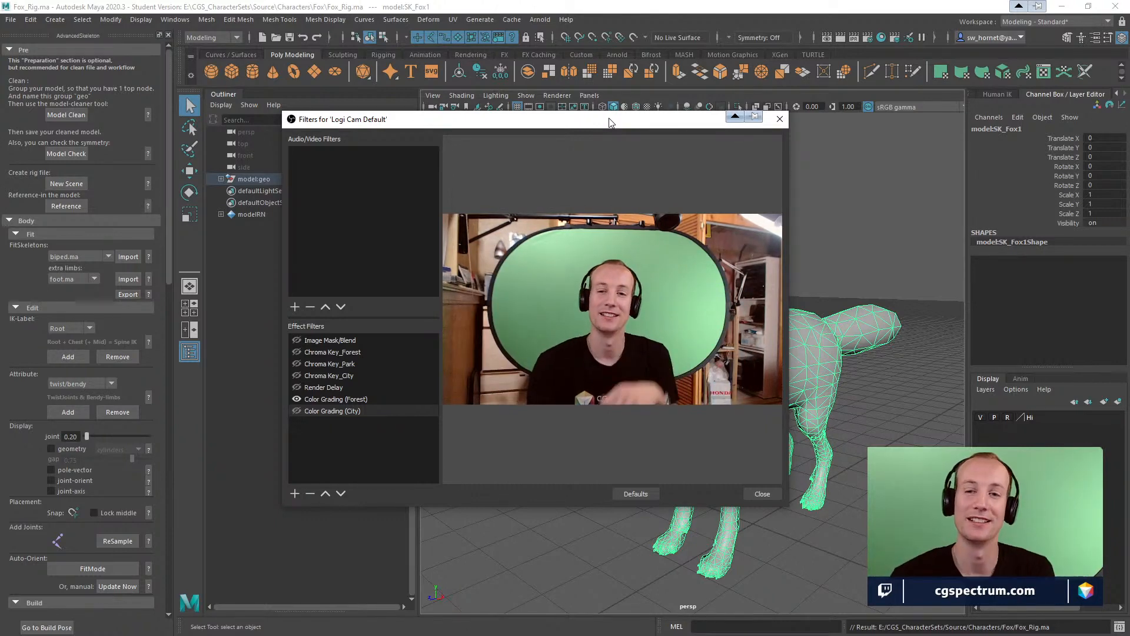
drag(573, 122, 0, 180)
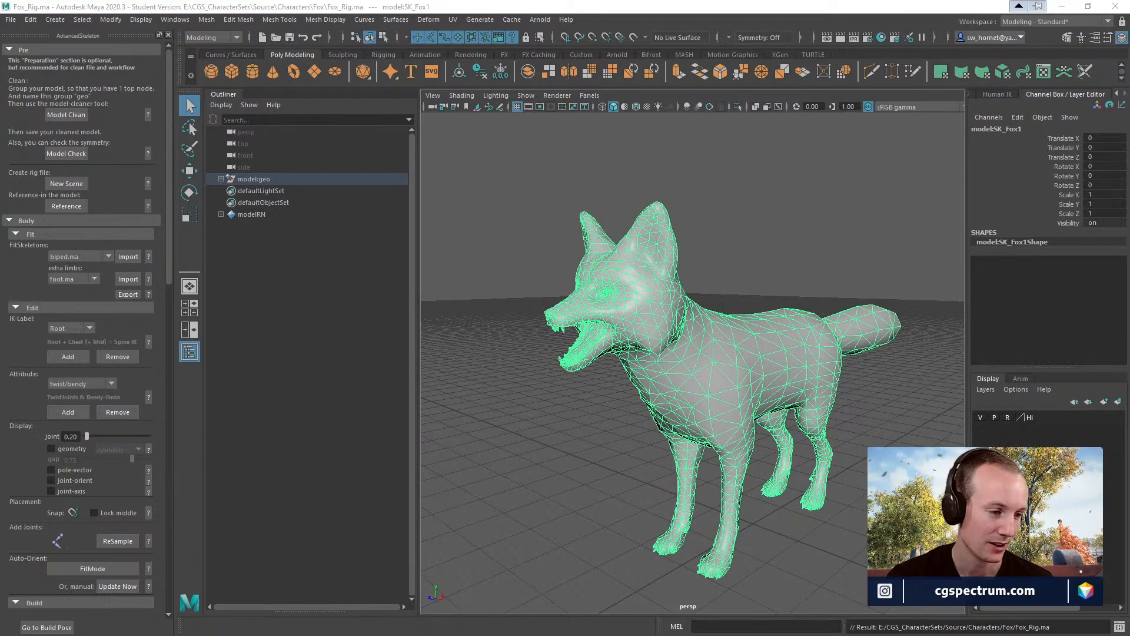
- Switch to OBS Studio and try the CabinTable and CabinTable_BKDRP sources in the Greenscreen Cam scene
drag(0, 159, 570, 96)
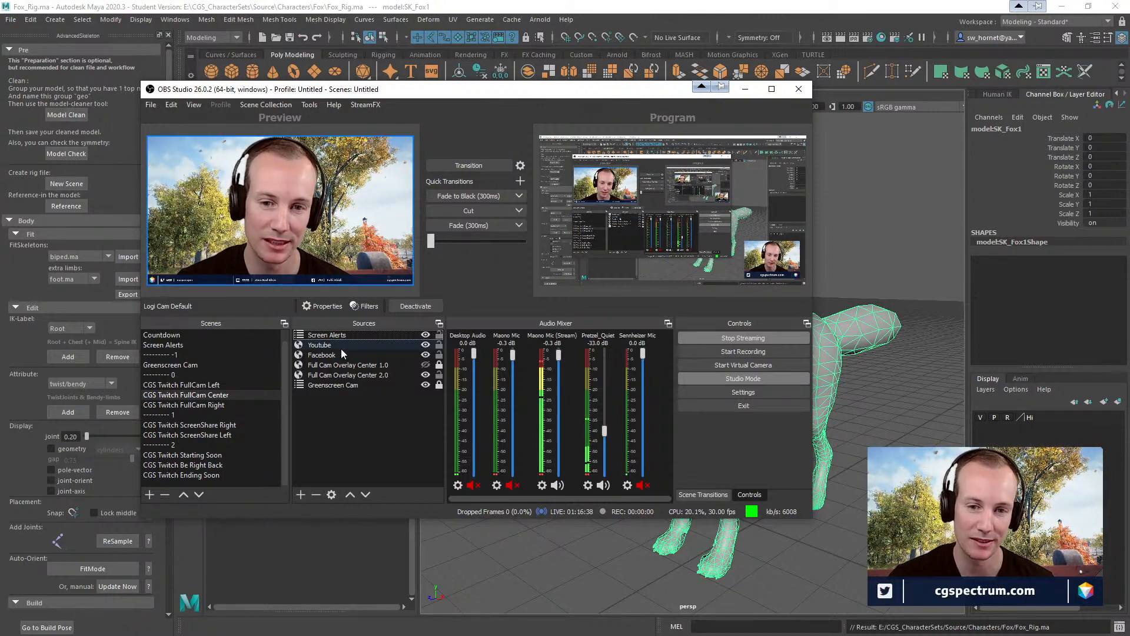
click(170, 365)
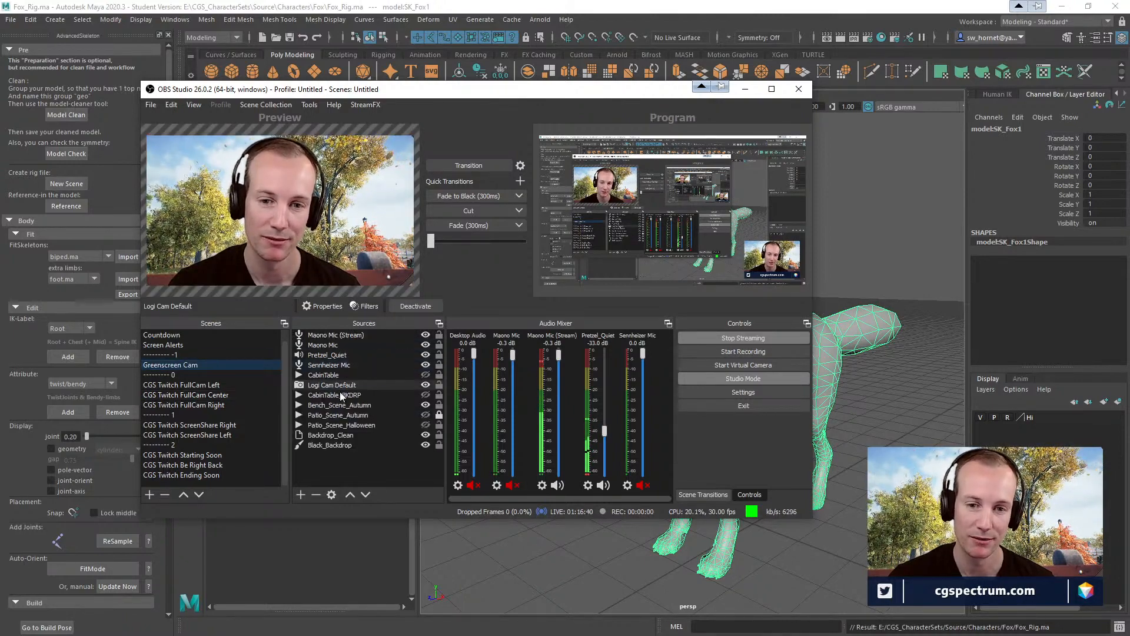
click(425, 375)
click(425, 395)
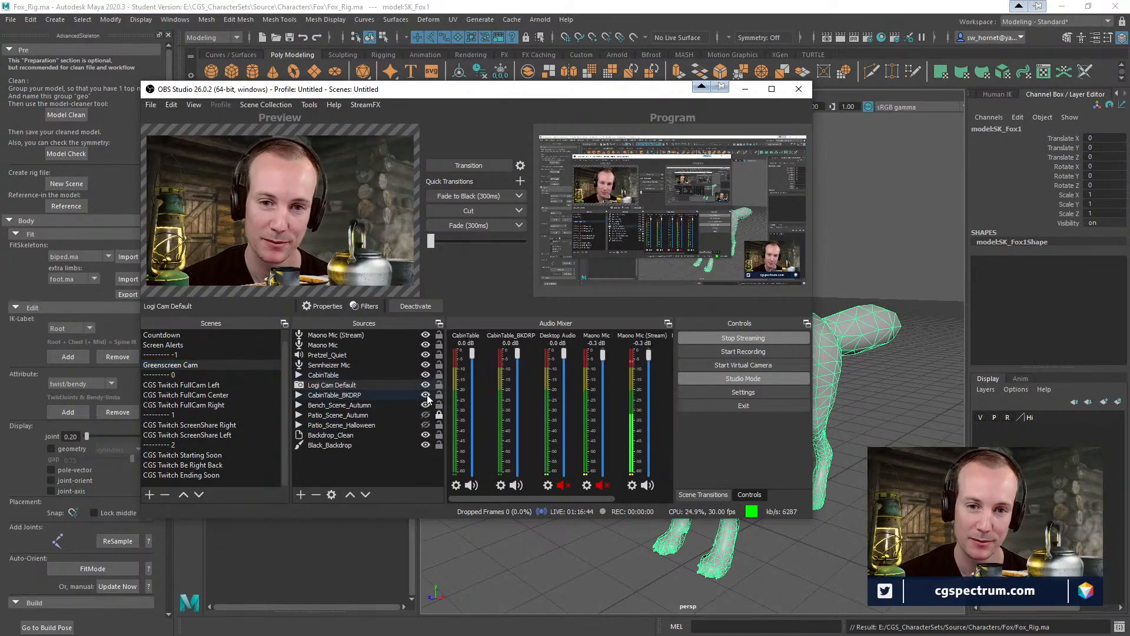
click(425, 395)
click(425, 375)
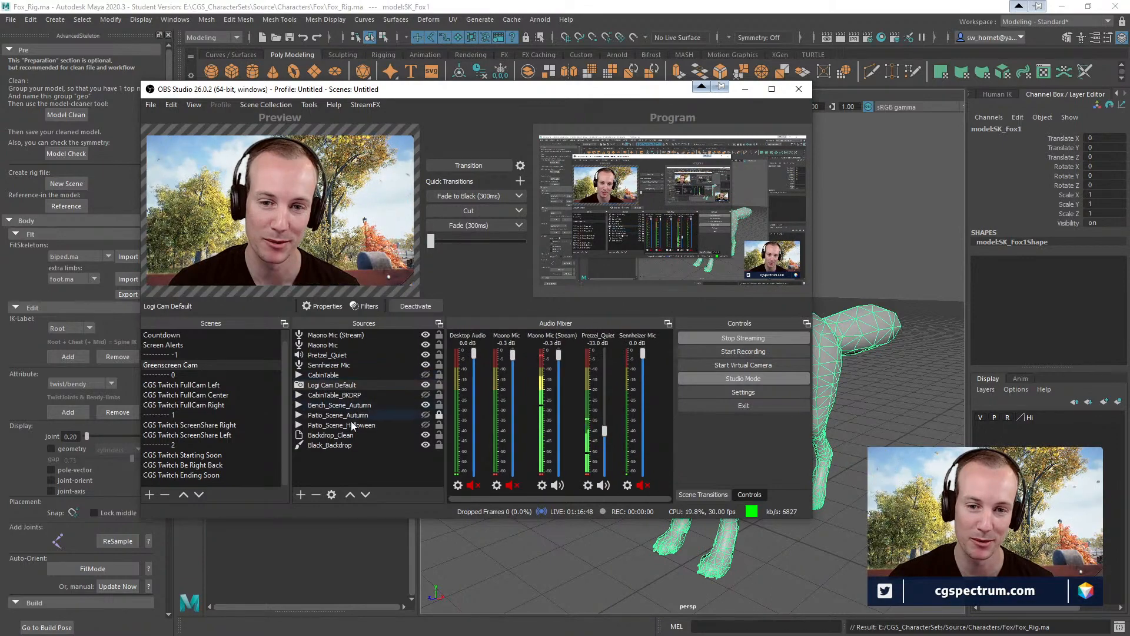
- Transition the program output to the Greenscreen Cam scene and back to the screen share, and clear OBS Studio from the screen
drag(482, 90, 532, 95)
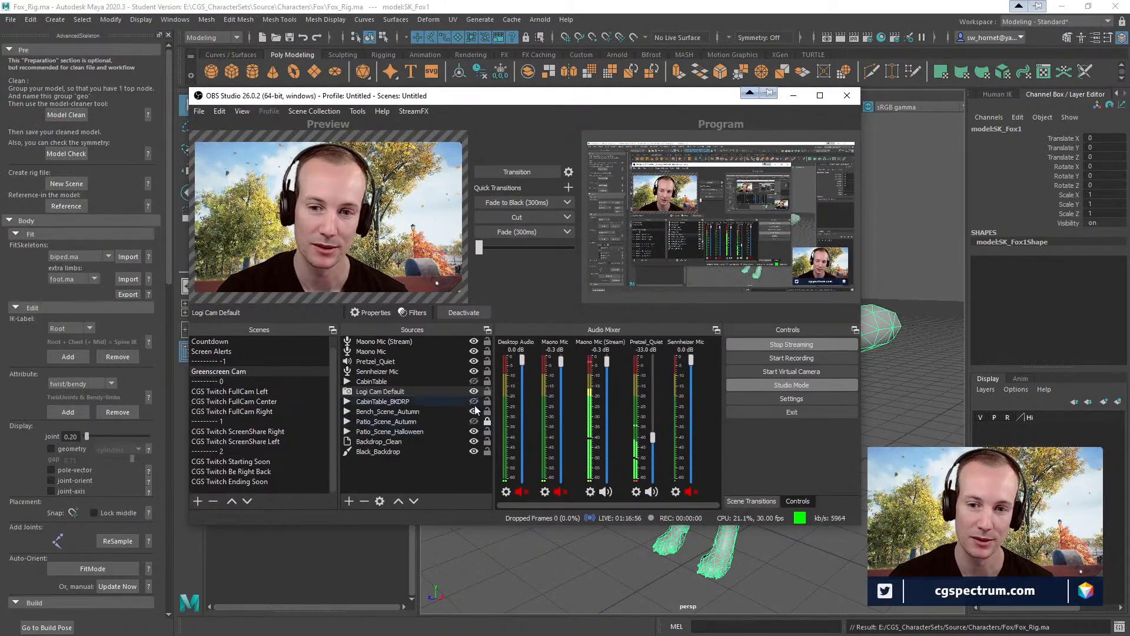
click(516, 172)
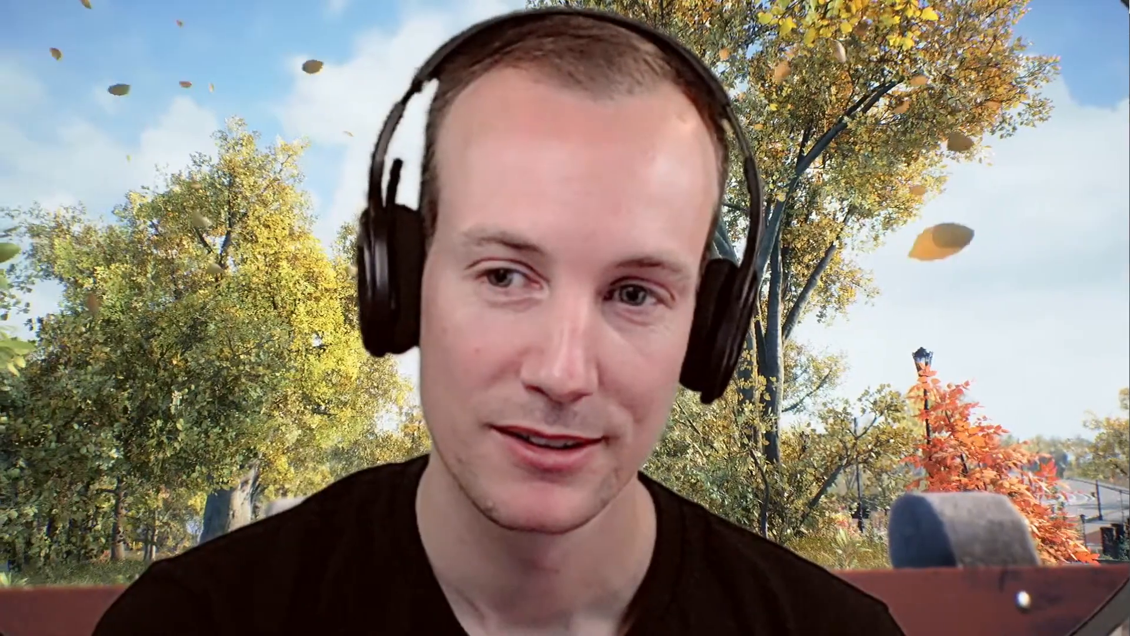
click(515, 172)
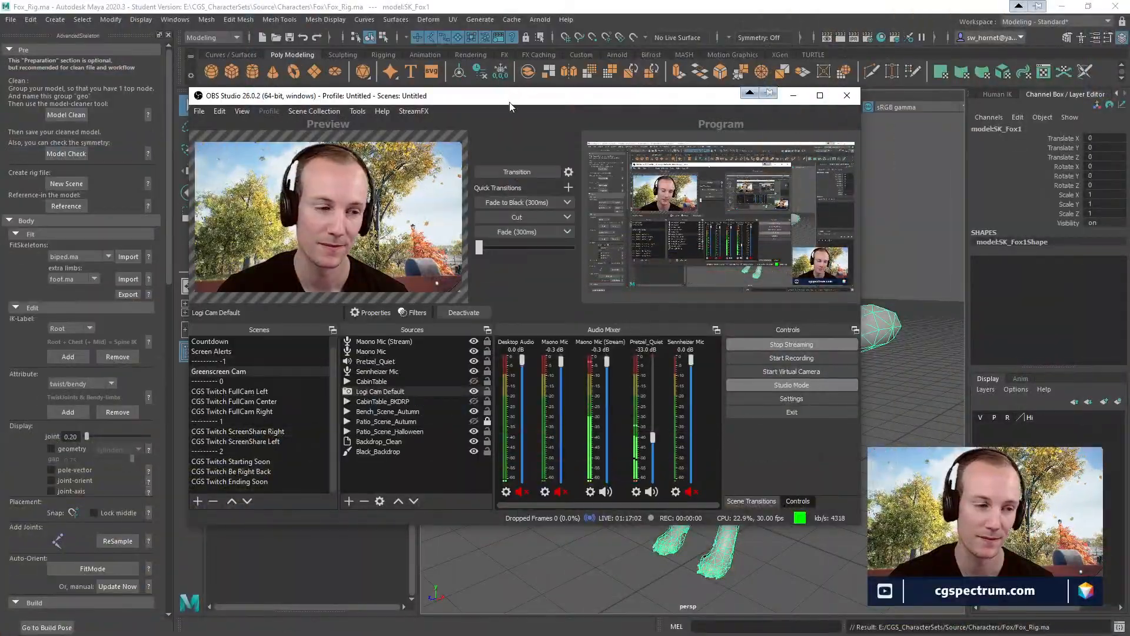
drag(512, 98, 0, 194)
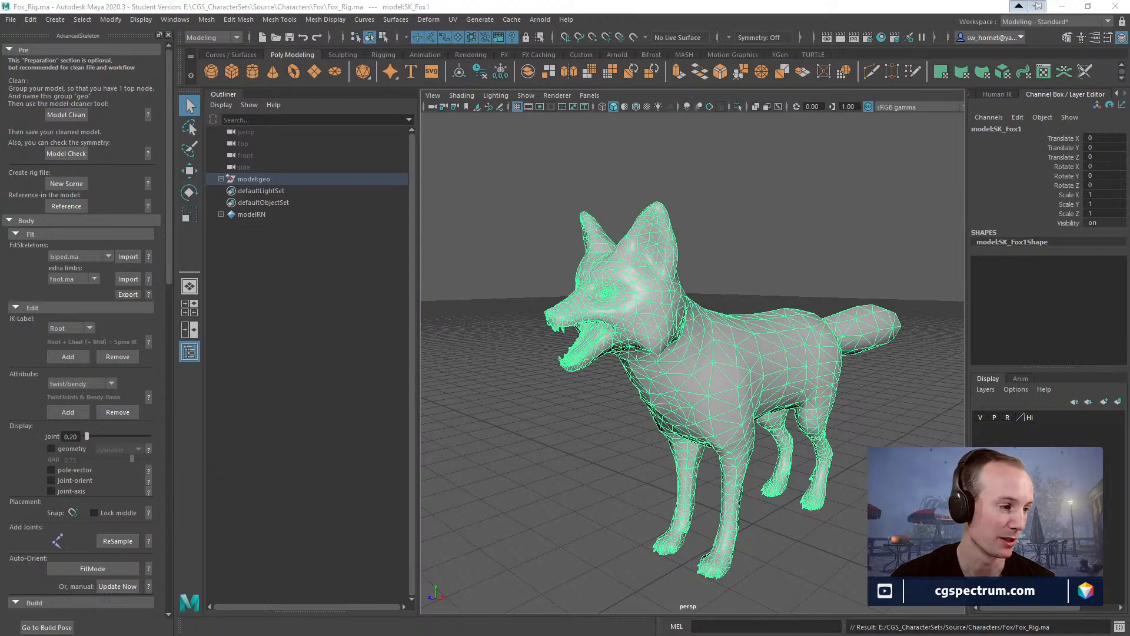
drag(0, 84, 0, 85)
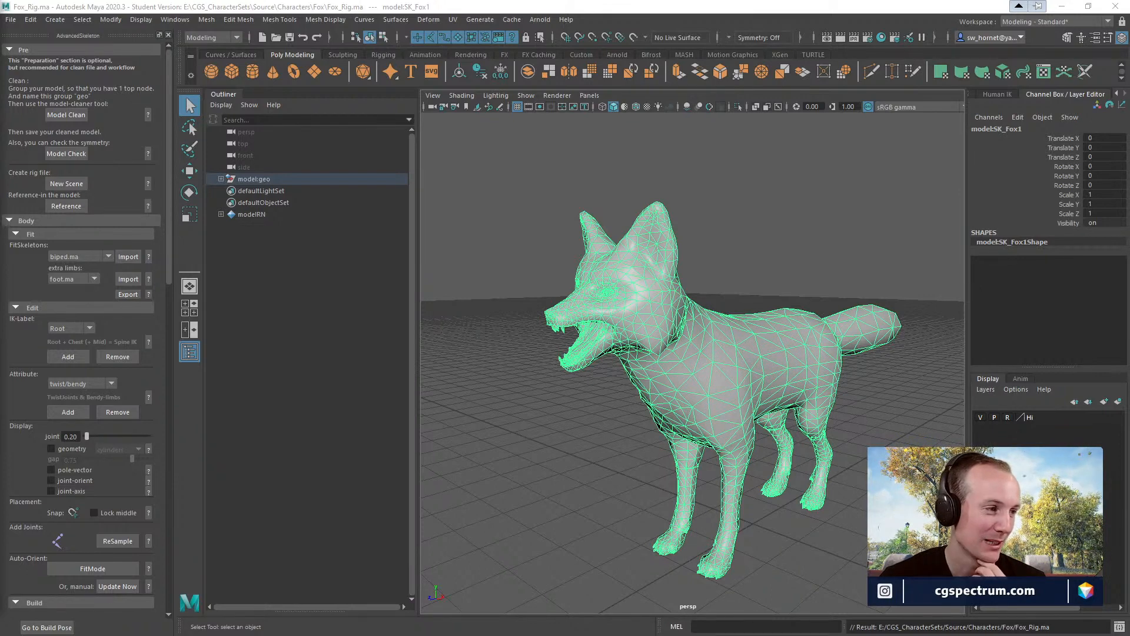
click(537, 5)
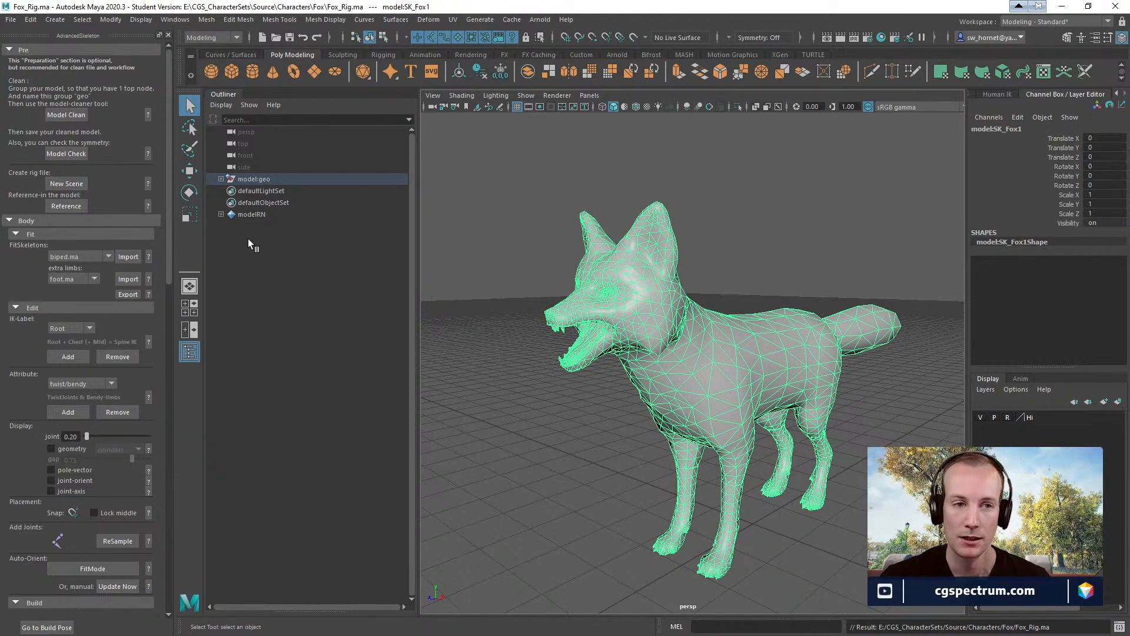
- Import the cat.ma fit skeleton, replacing the existing FitSkeleton
click(90, 257)
click(69, 328)
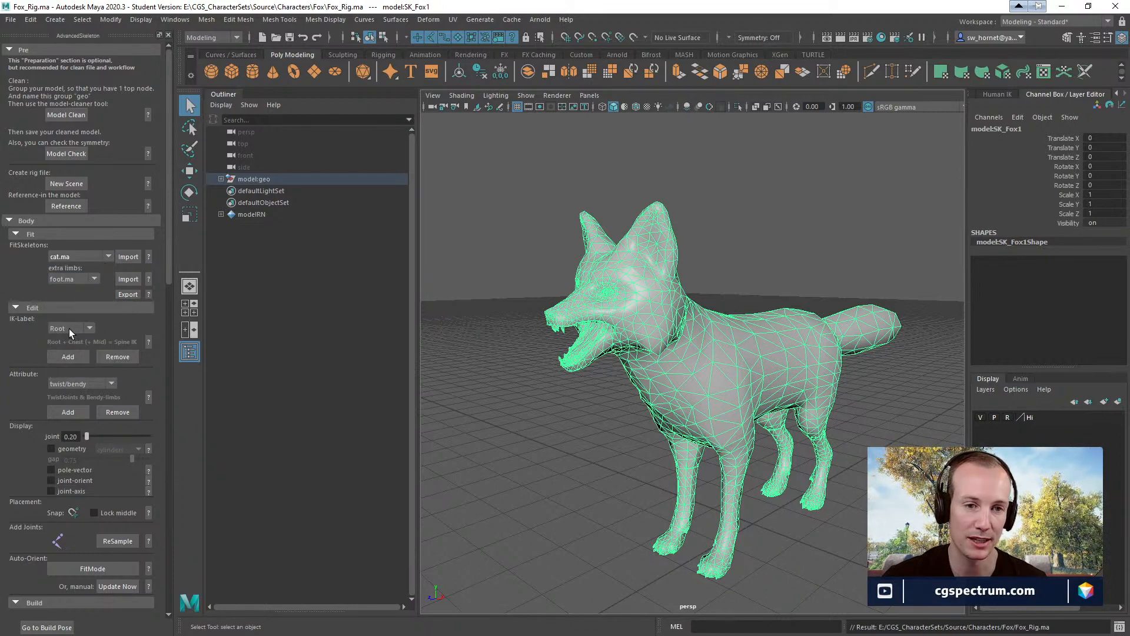
click(123, 257)
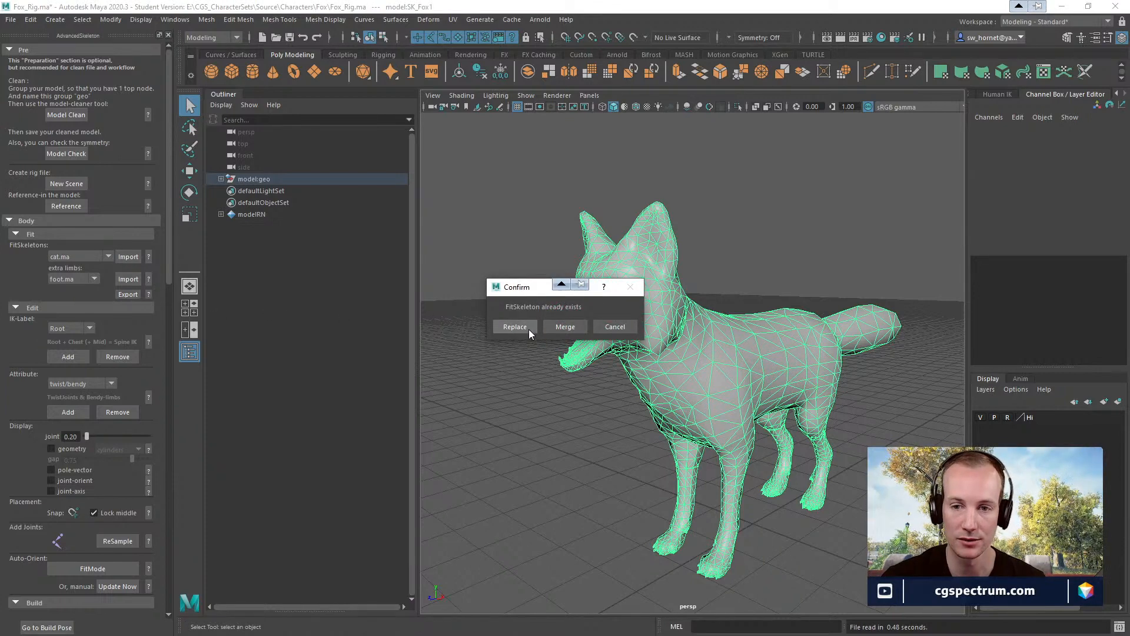
click(529, 330)
alt+drag(787, 500, 733, 494)
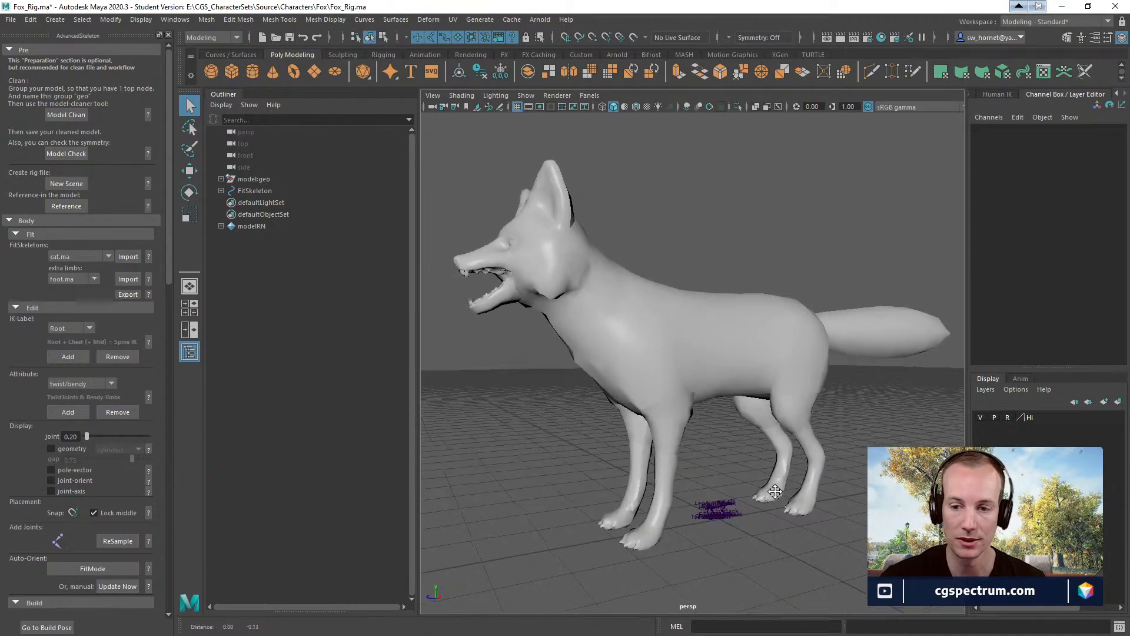
alt+middle_drag(733, 495, 730, 404)
alt+right_drag(730, 404, 697, 478)
alt+middle_drag(697, 483, 778, 384)
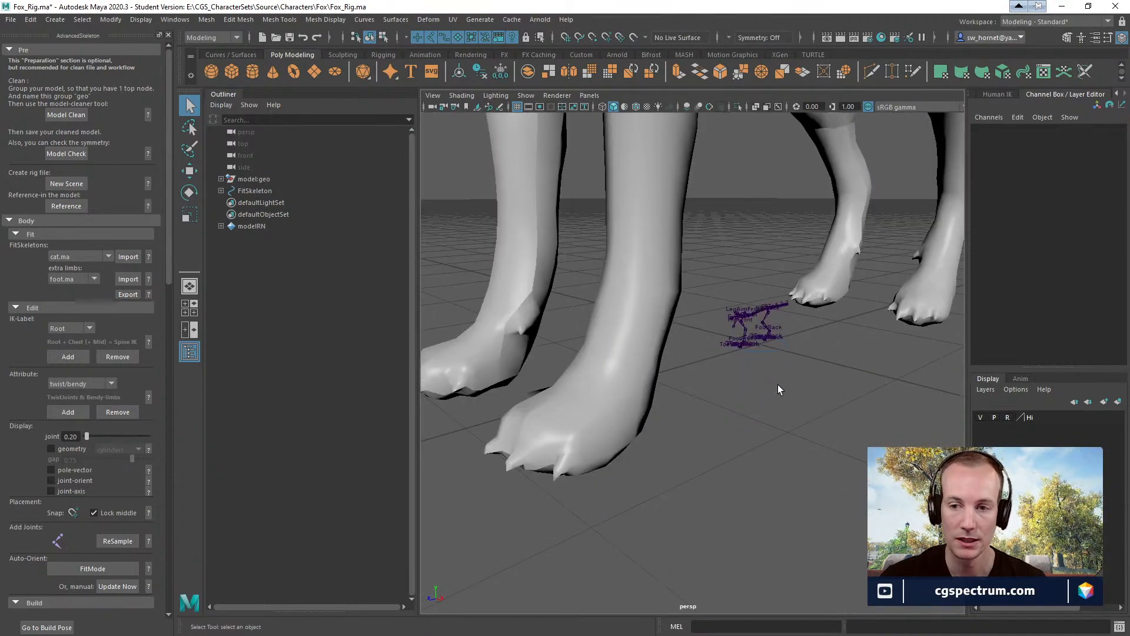
- Read the Fit Skeletons help about recommended units and character scale, and close it
click(149, 257)
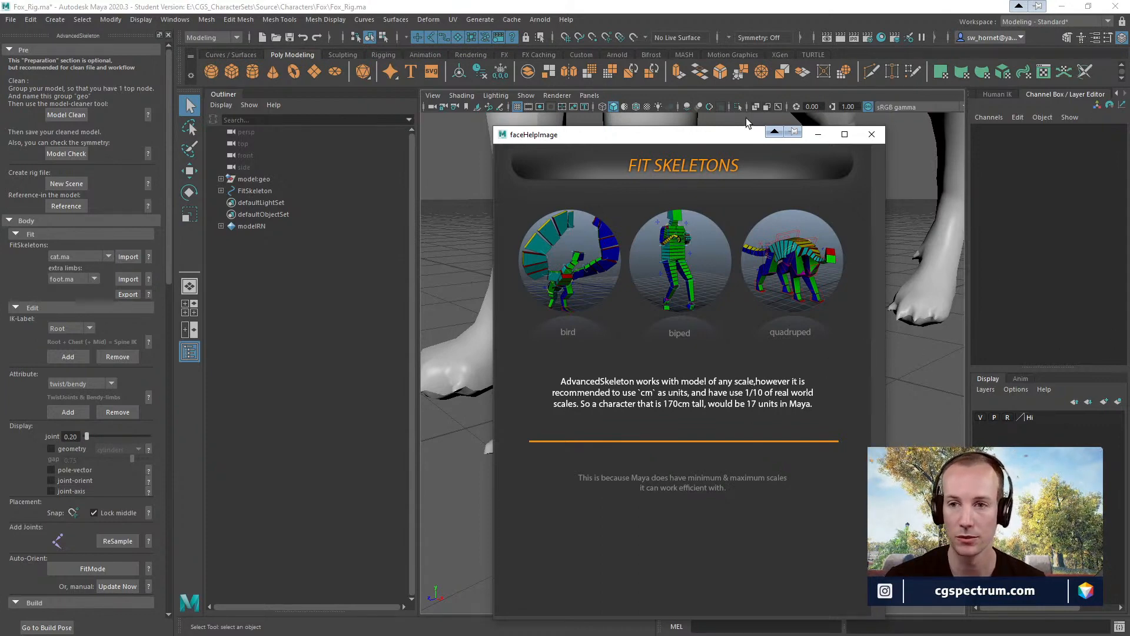
drag(714, 138, 718, 68)
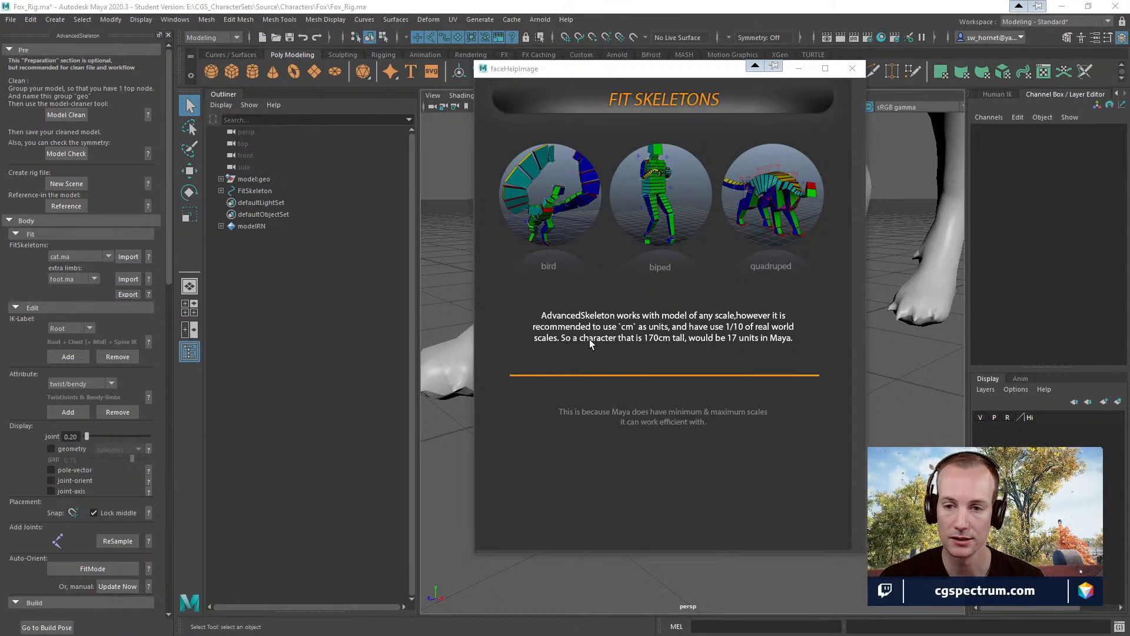
click(852, 68)
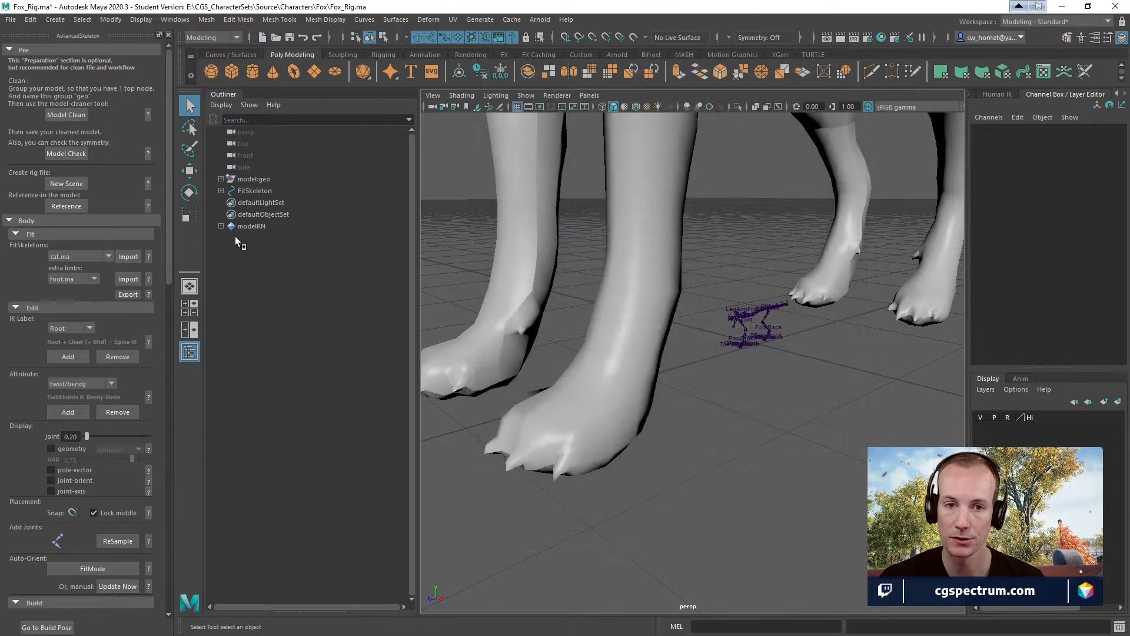
- Try scaling the FitSkeleton uniformly to about 12.66 to match the fox's size
click(764, 350)
alt+middle_drag(764, 349, 753, 397)
alt+right_drag(753, 397, 500, 397)
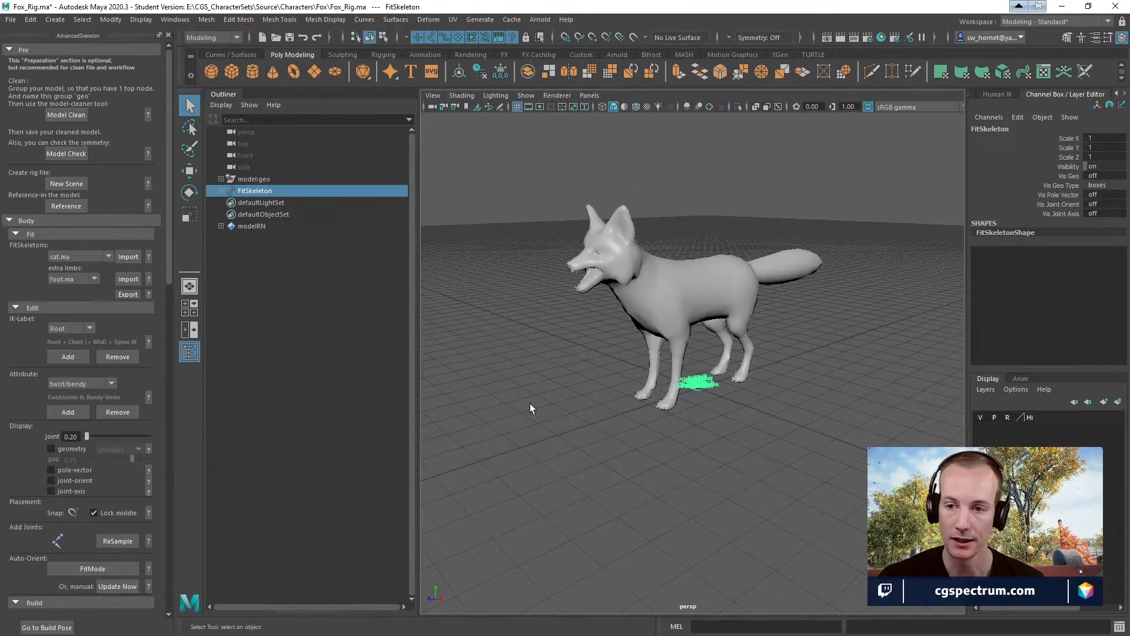
key(r)
drag(696, 389, 1001, 288)
alt+drag(707, 307, 765, 311)
alt+right_drag(764, 311, 910, 361)
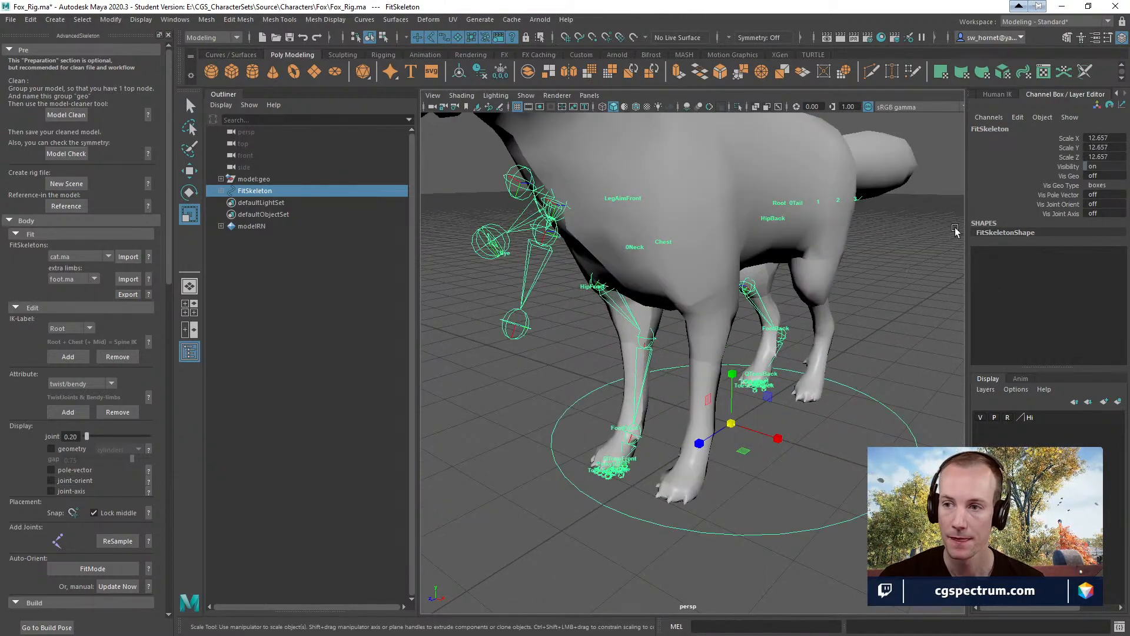
key(ctrl+z)
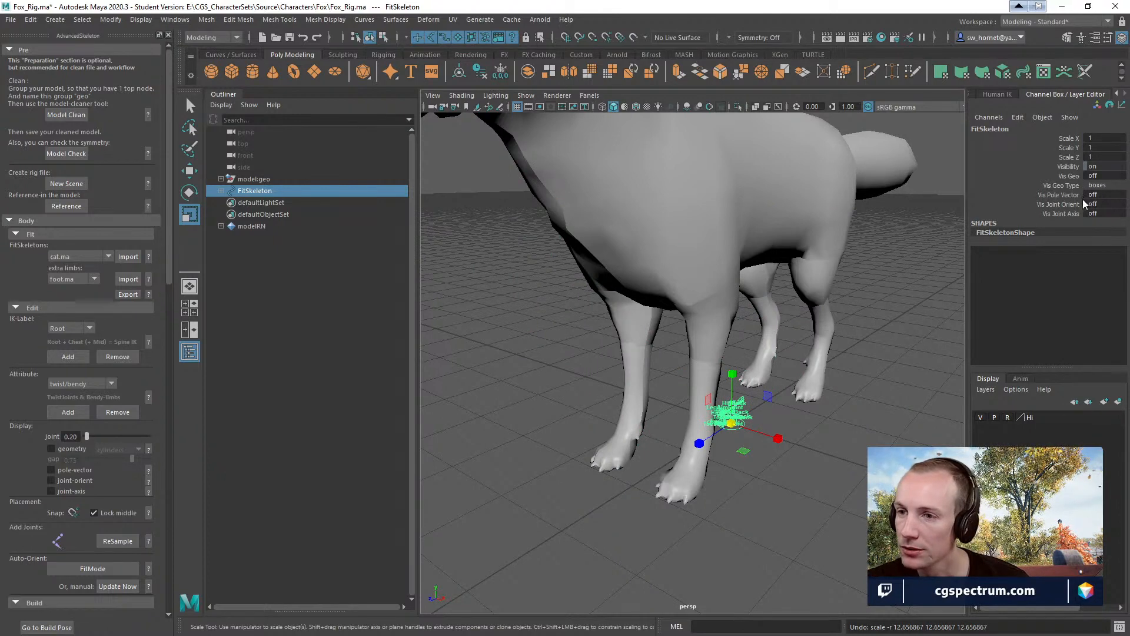
- Scale the FitSkeleton uniformly to about 13.35 so it roughly matches the fox mesh
drag(731, 432, 812, 423)
drag(728, 425, 1064, 327)
mouse_move(679, 323)
alt+mouse_down()
mouse_move(735, 311)
mouse_move(677, 318)
alt+mouse_up()
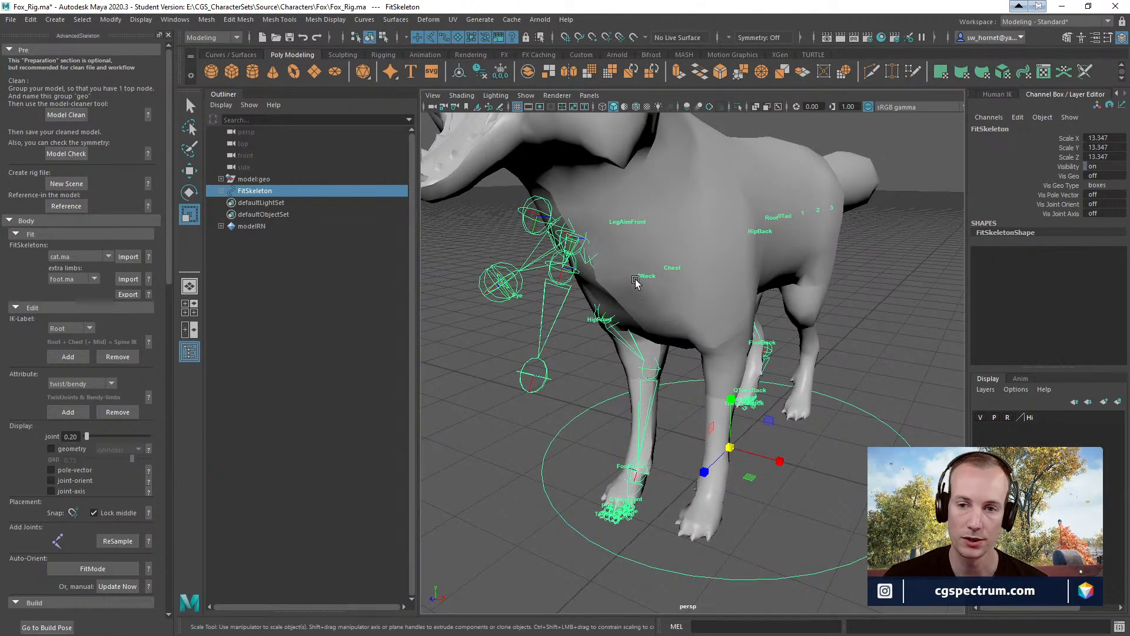
alt+drag(621, 278, 391, 316)
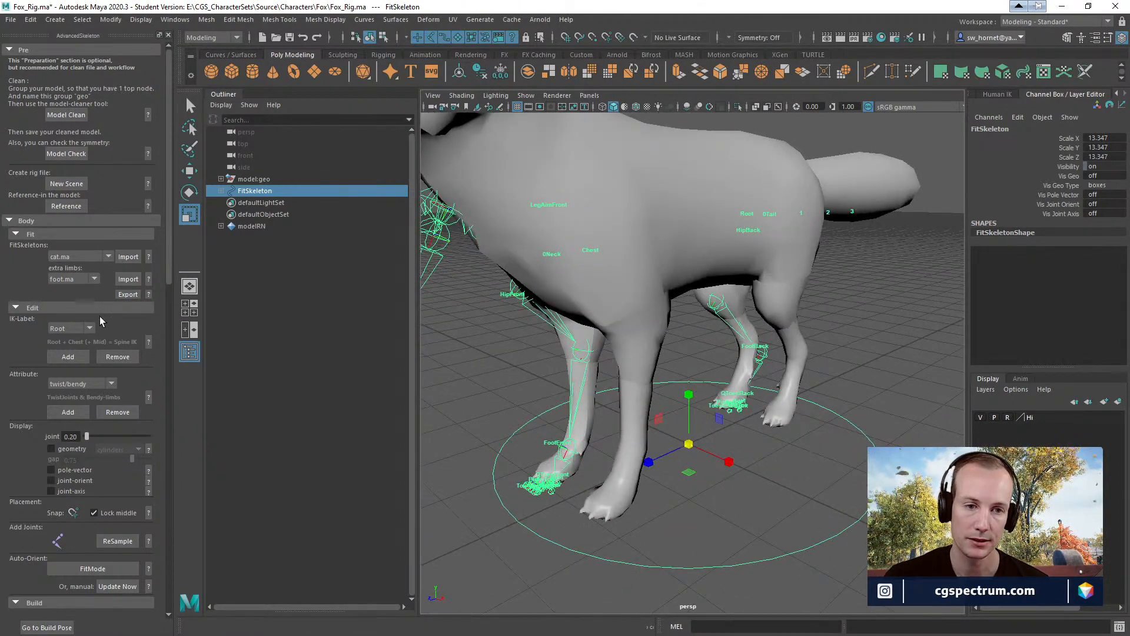
- Look over the fit skeleton editing options and read the help on exporting the FitSkeleton
scroll(103, 324, down, 1)
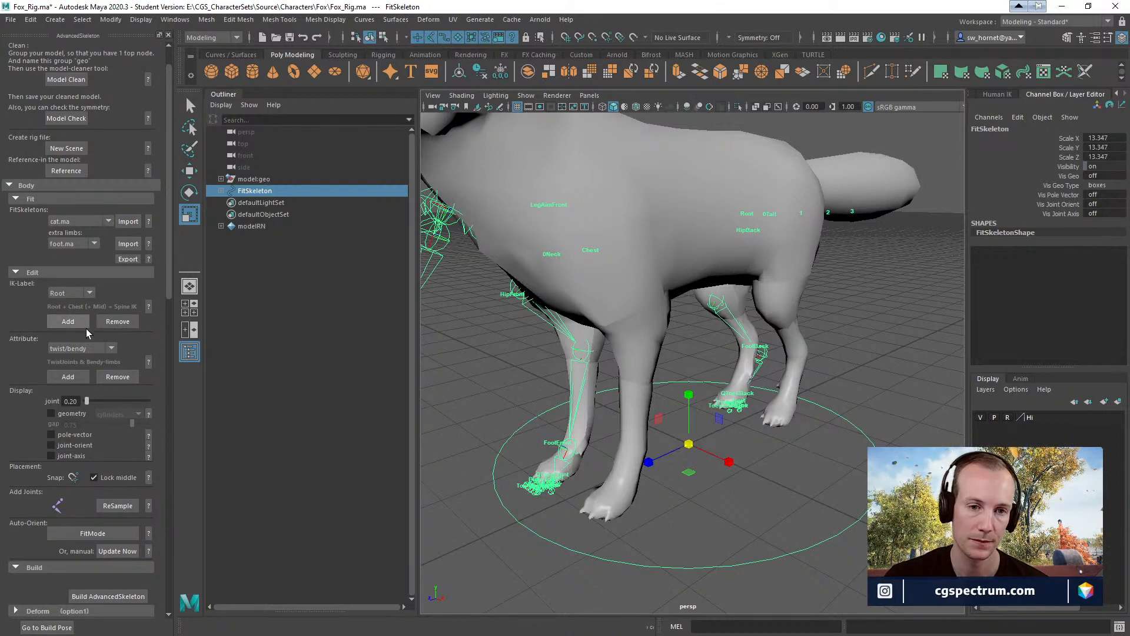
scroll(85, 332, down, 1)
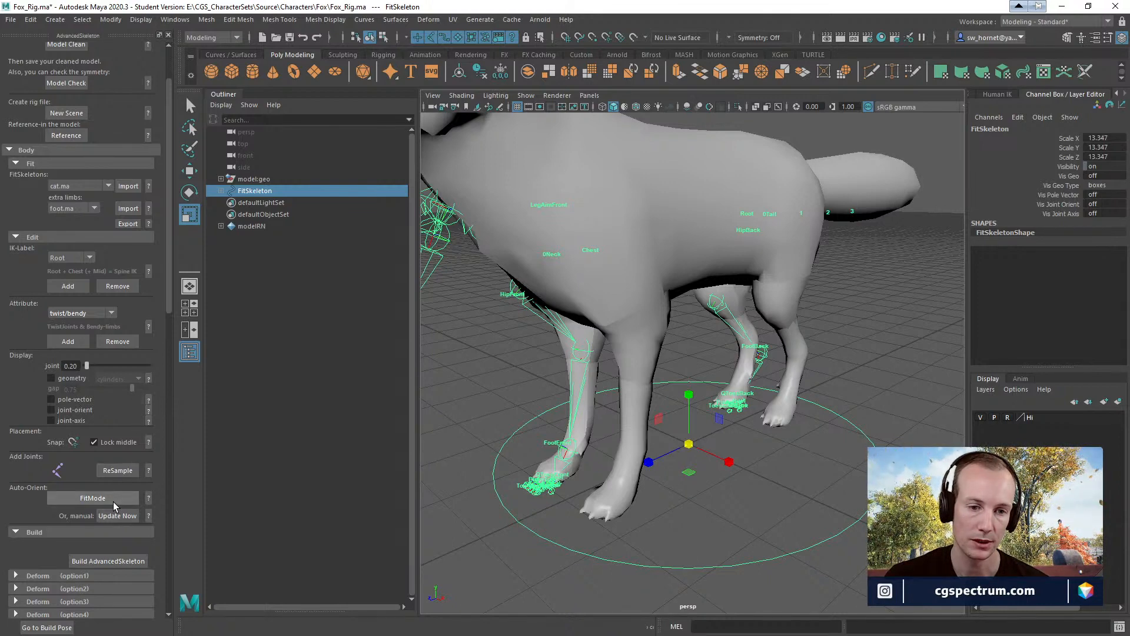
alt+drag(742, 292, 726, 293)
alt+middle_drag(726, 292, 583, 329)
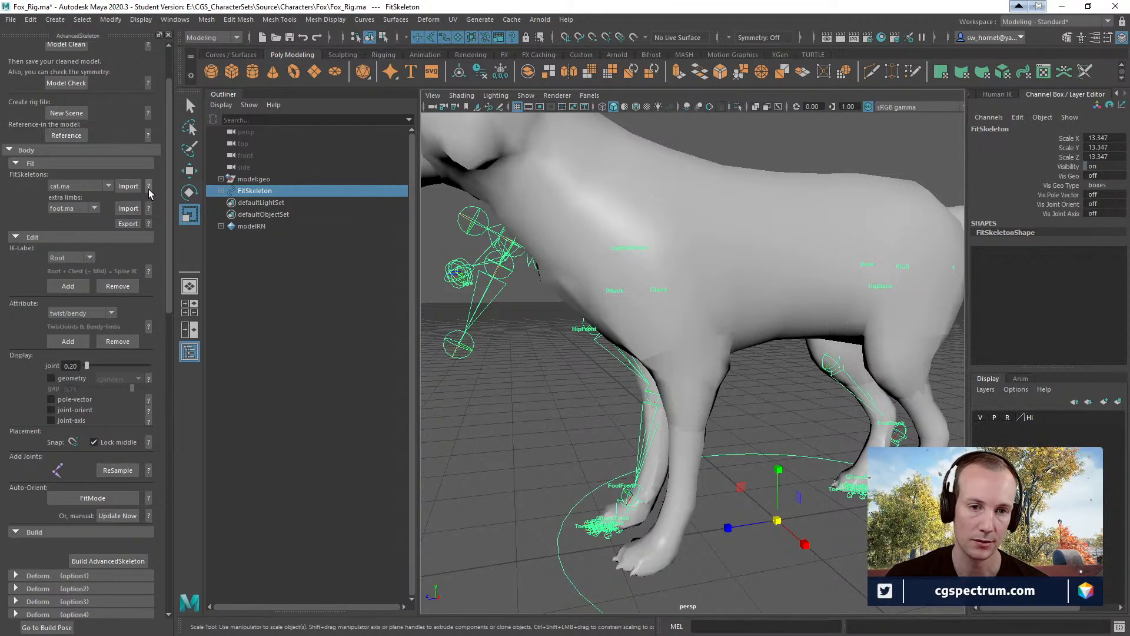
click(149, 223)
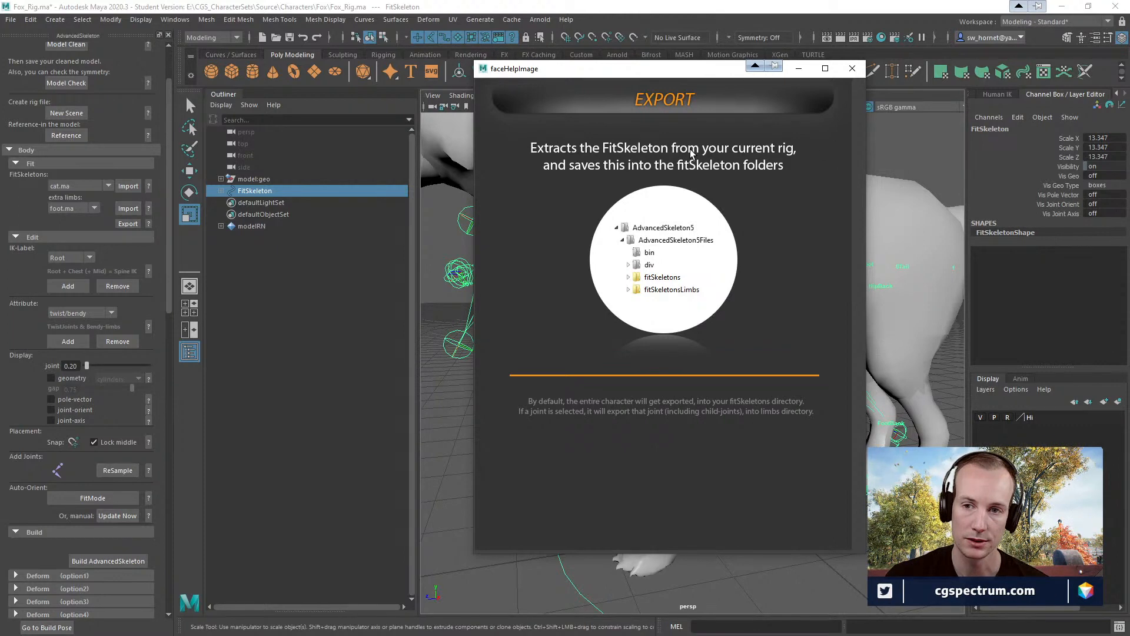
click(852, 68)
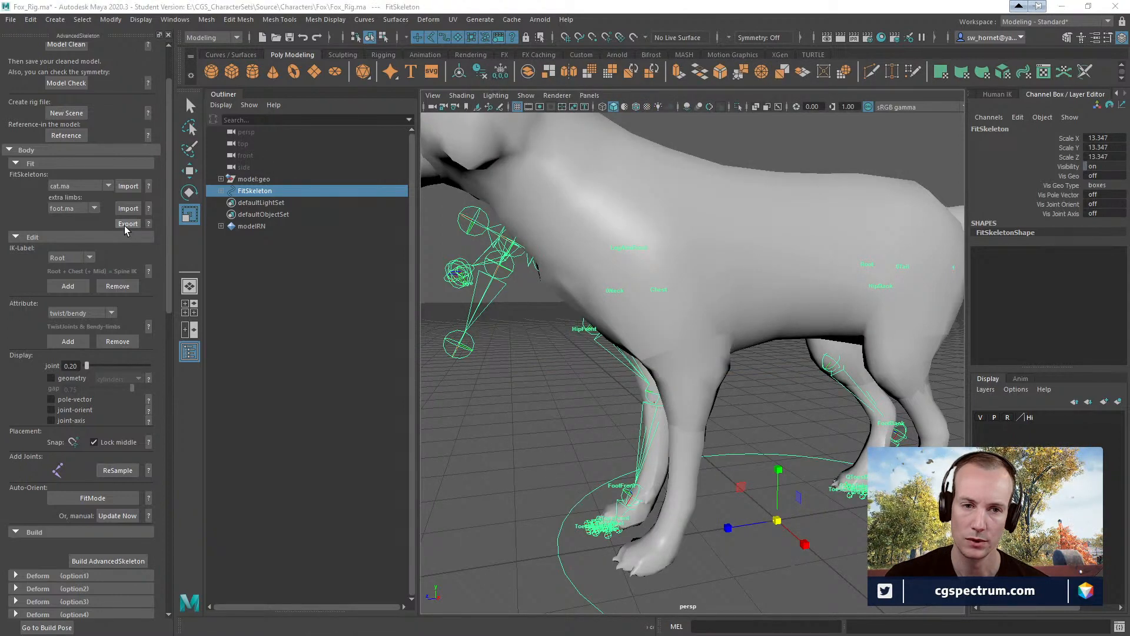
- Check the default folder for exported fit skeletons and reopen the Export help, continuing past the student version notice
click(128, 223)
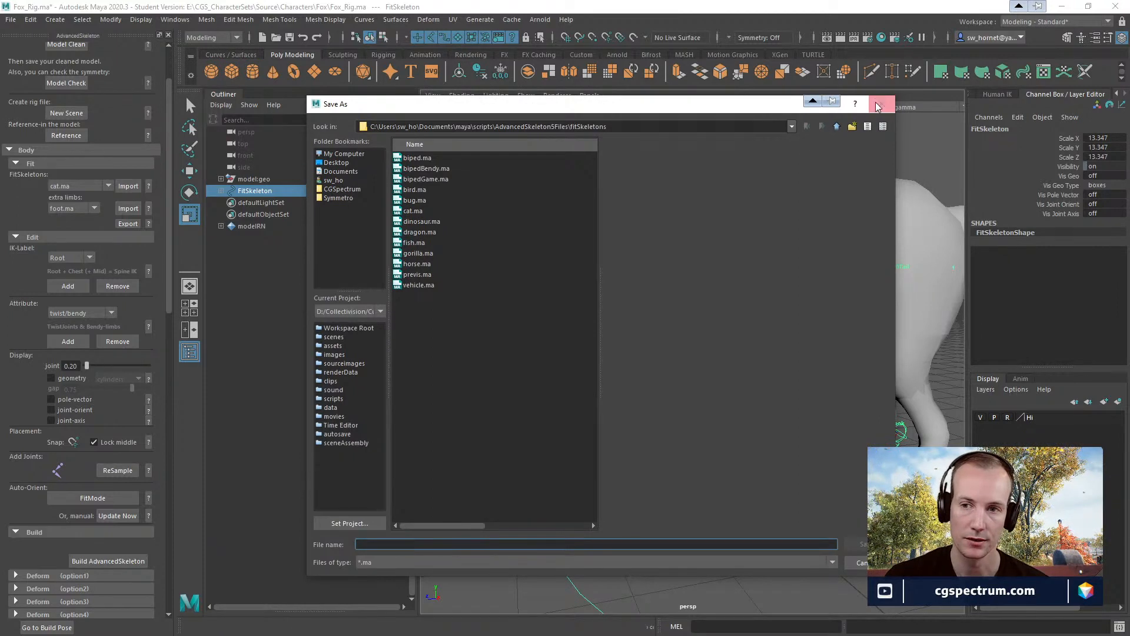
click(877, 107)
click(148, 225)
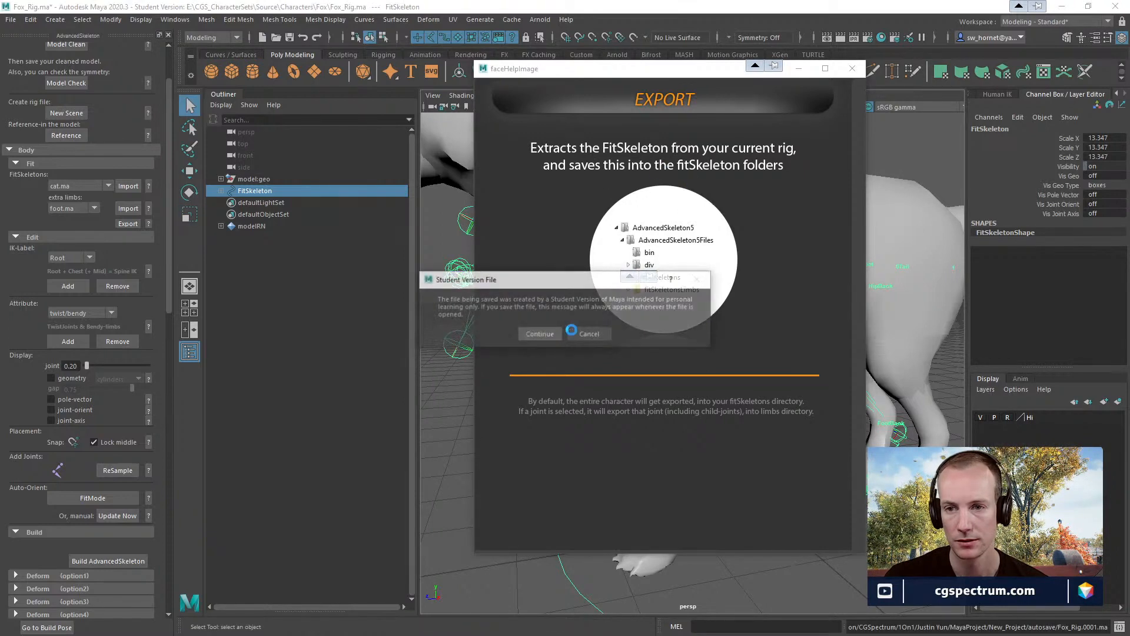
click(542, 334)
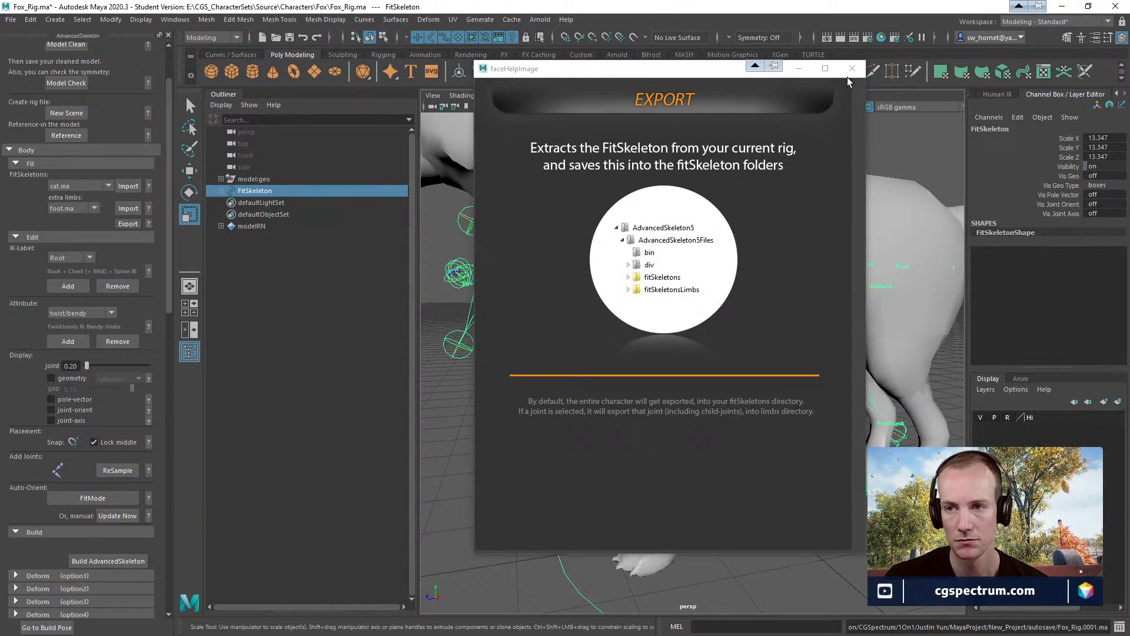
- Start exporting the FitSkeleton and browse to the Source\Characters\Fox folder as its destination
click(128, 225)
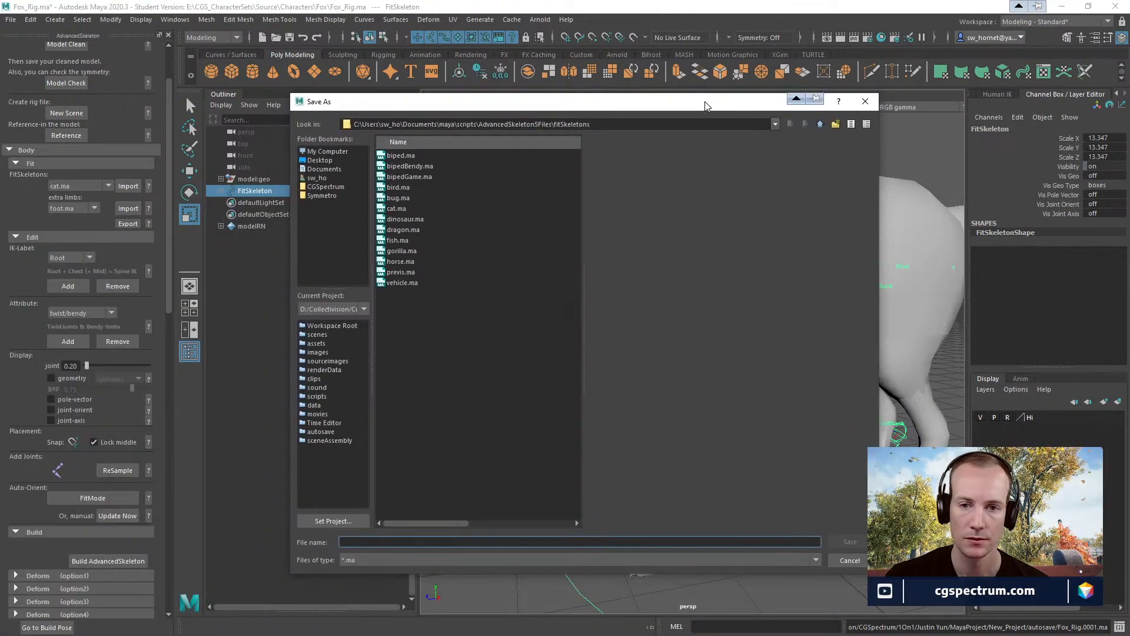
click(334, 196)
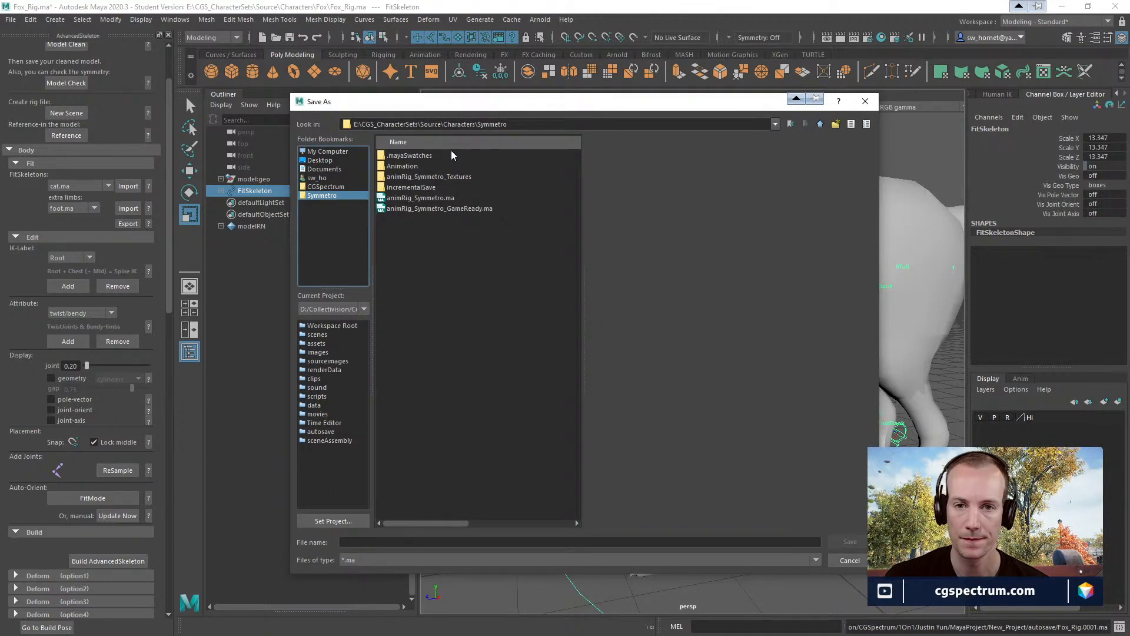
double_click(420, 166)
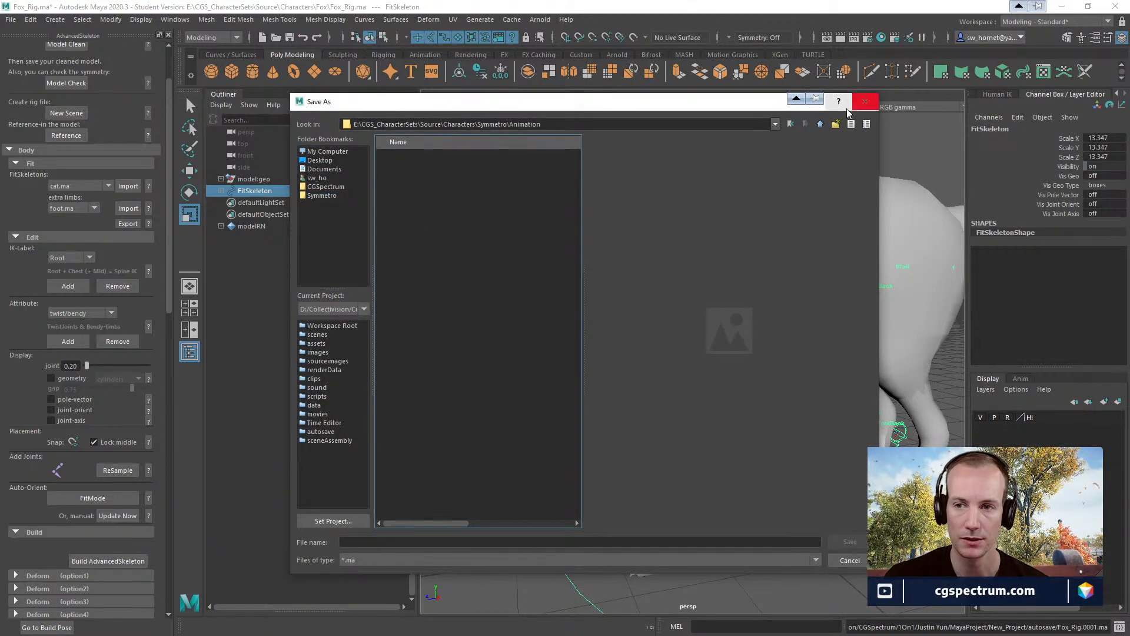
click(820, 124)
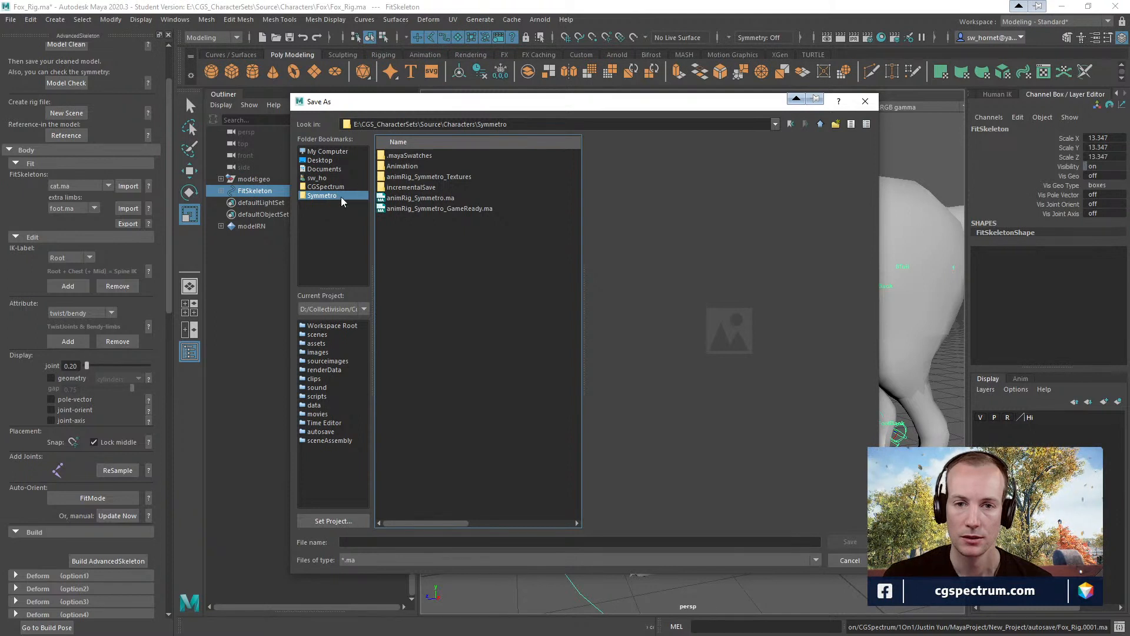
click(820, 124)
click(398, 166)
double_click(398, 166)
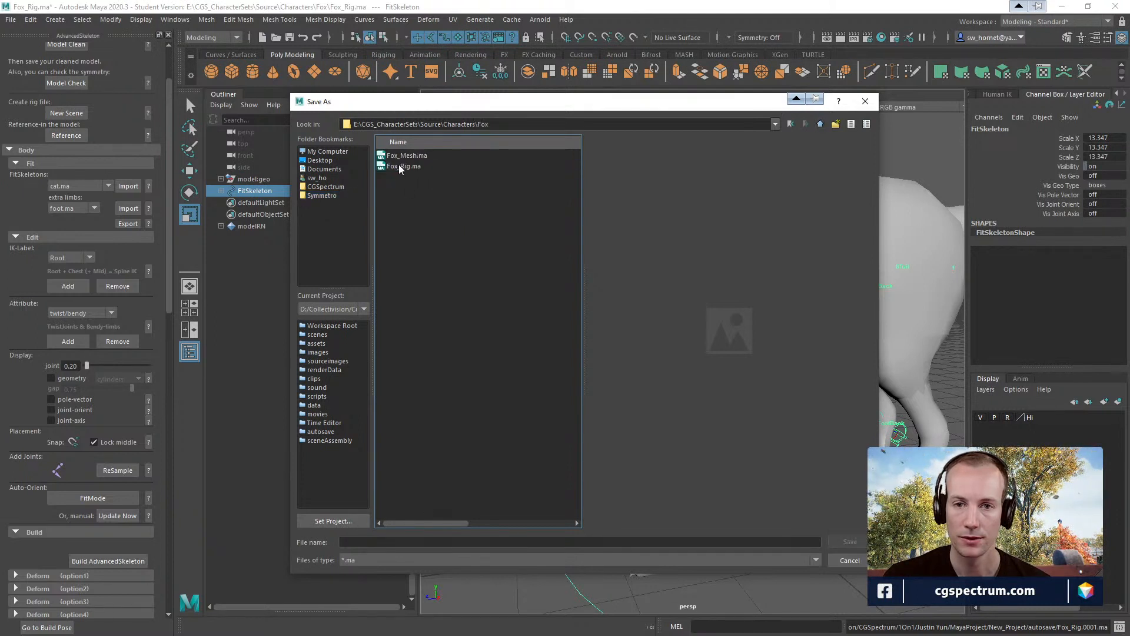
- Save the exported fit skeleton as FitSkelton_Fox_Rig, continuing past the student version notice
click(365, 542)
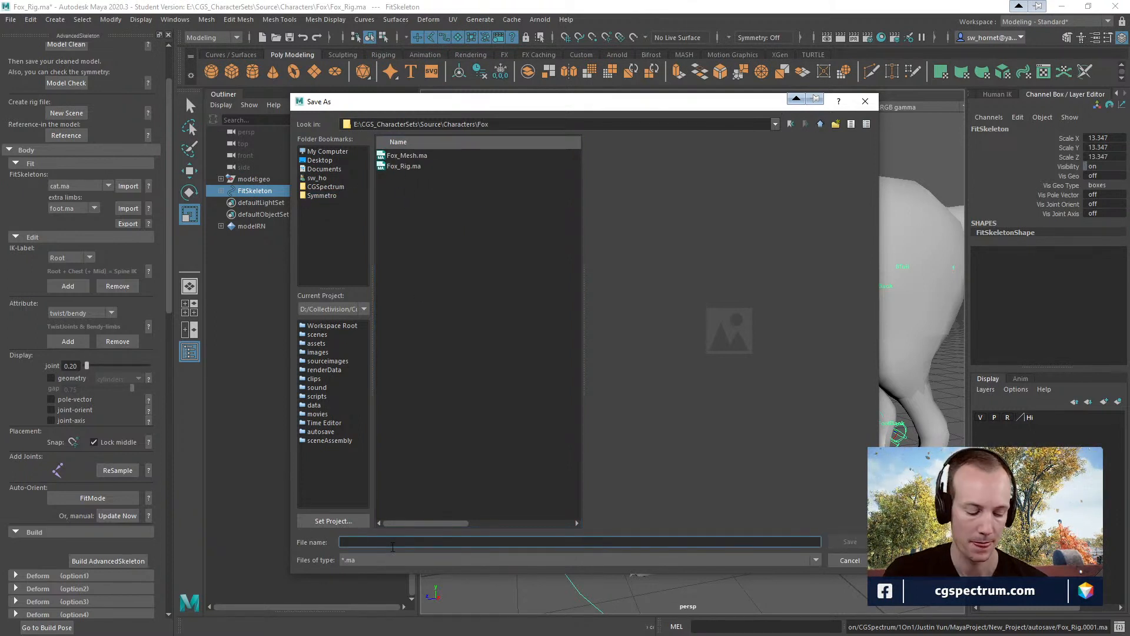
text(FitSke)
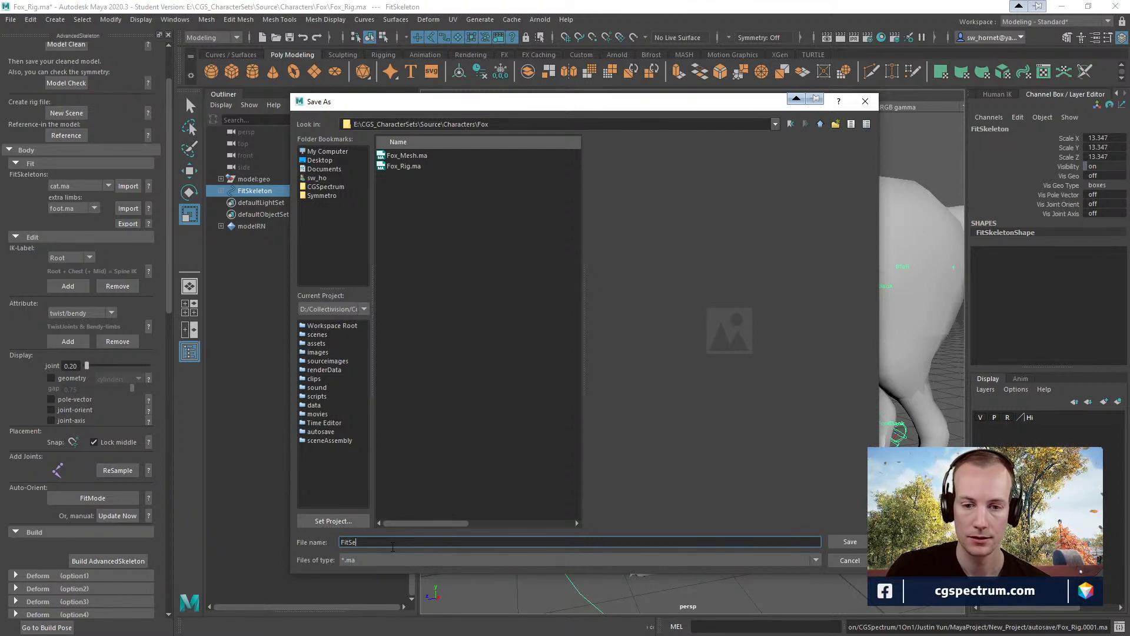
text(lton_Fo)
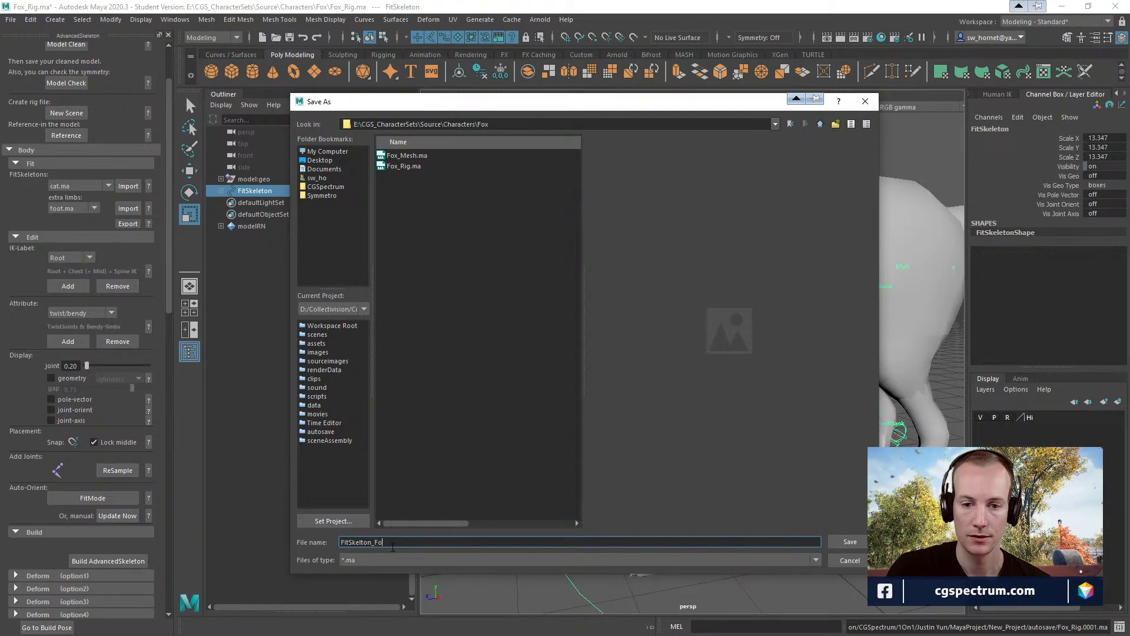
text(x_Rig)
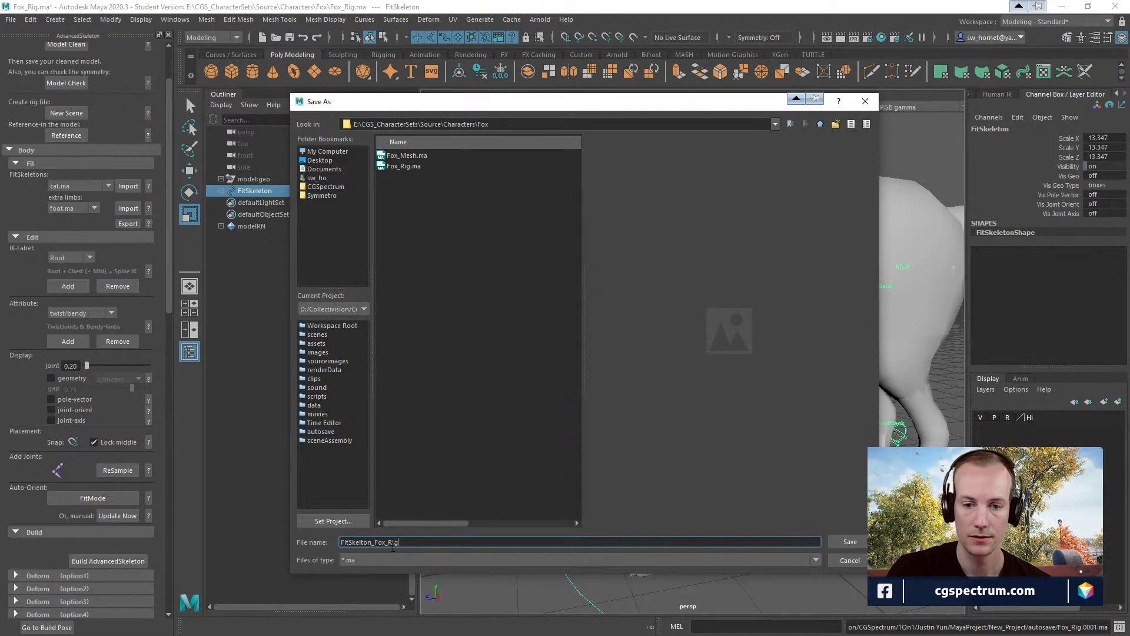
click(862, 542)
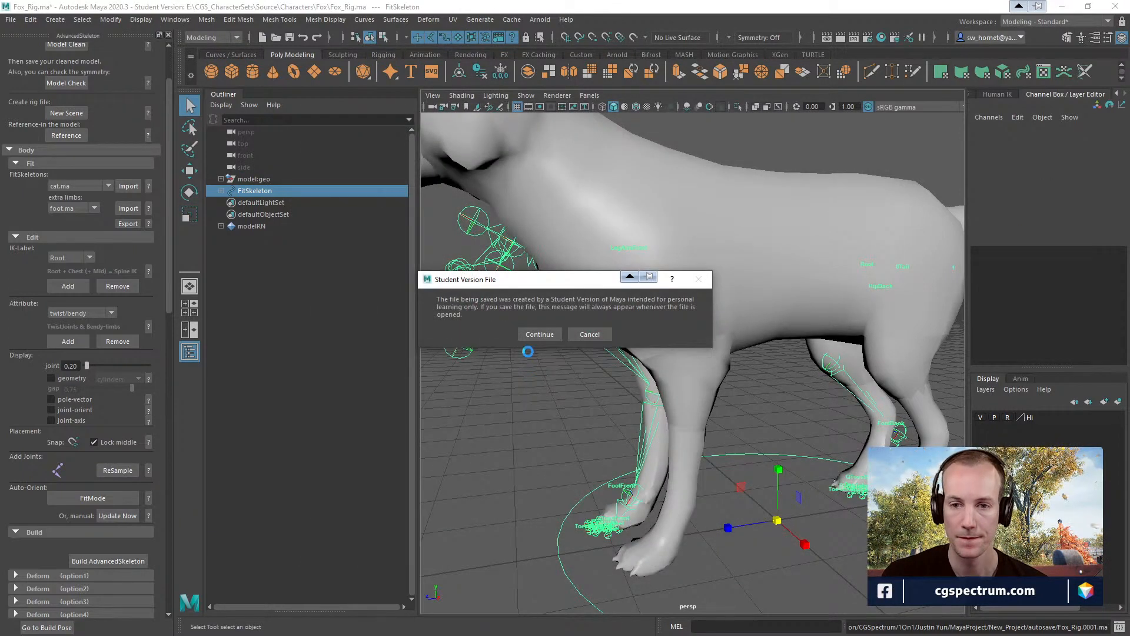
click(545, 330)
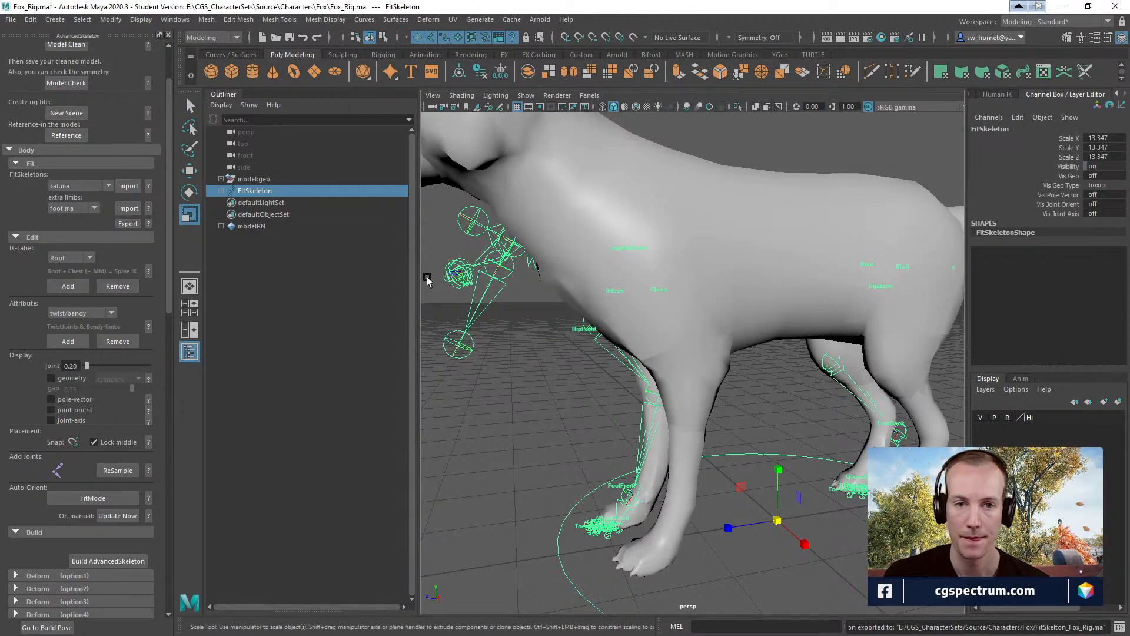
click(89, 257)
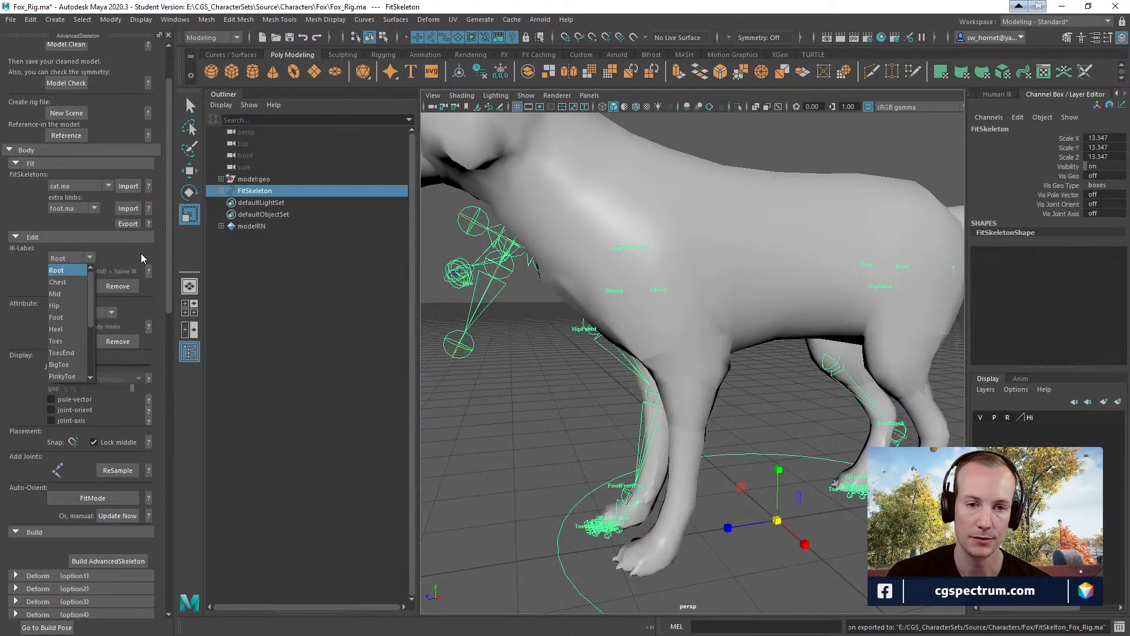
click(116, 266)
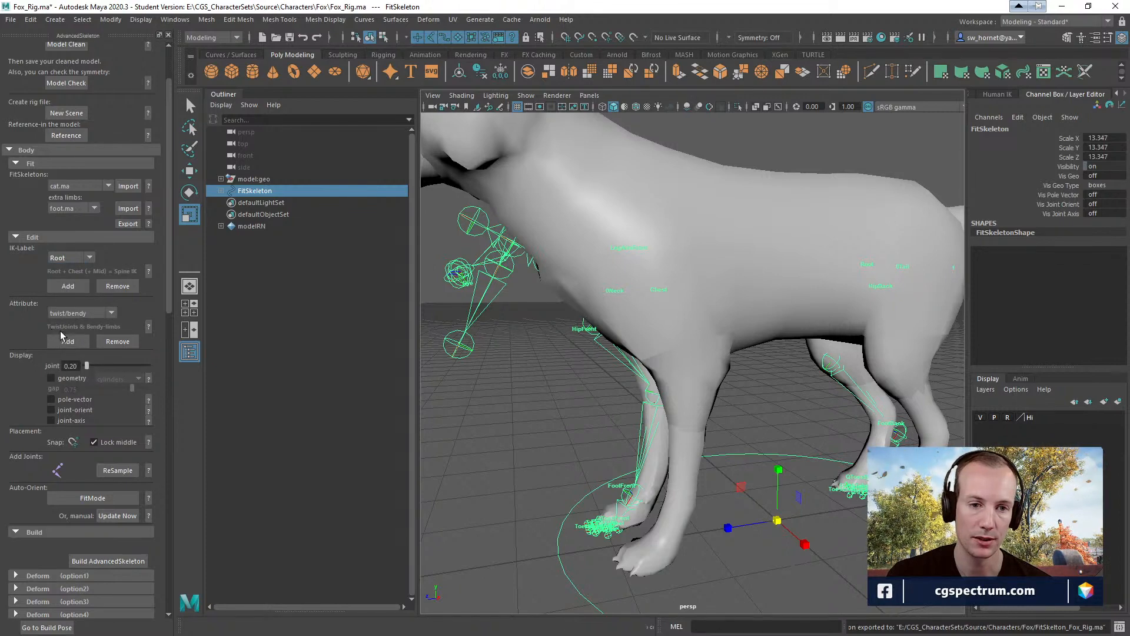
- Look over the joint attribute types and the display, placement and auto-orient options for the fit skeleton
click(111, 314)
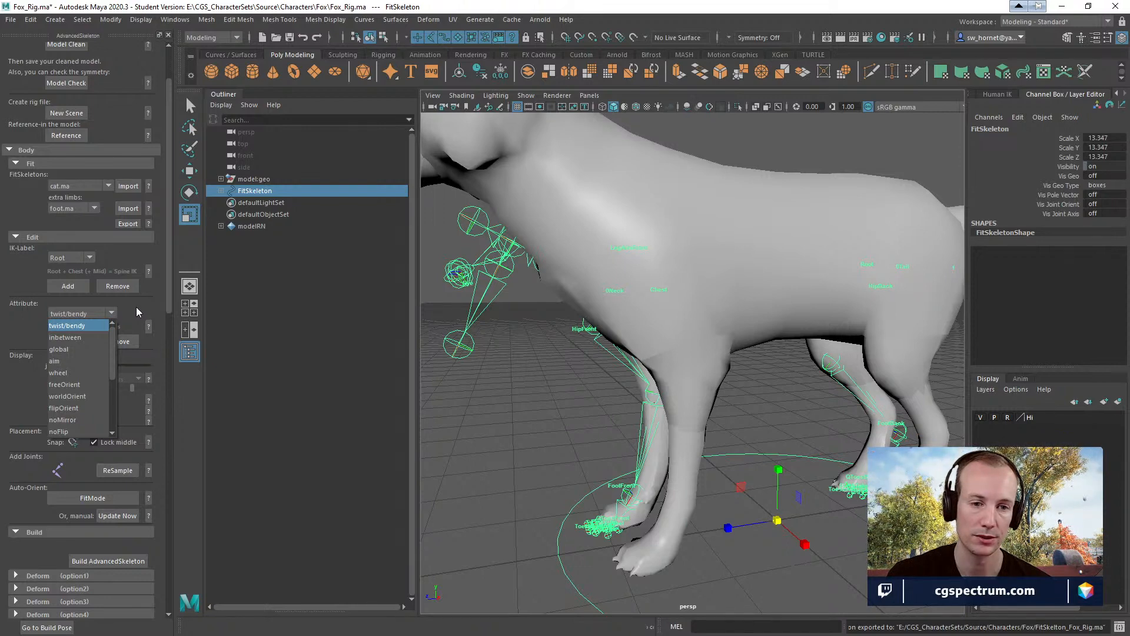
click(136, 306)
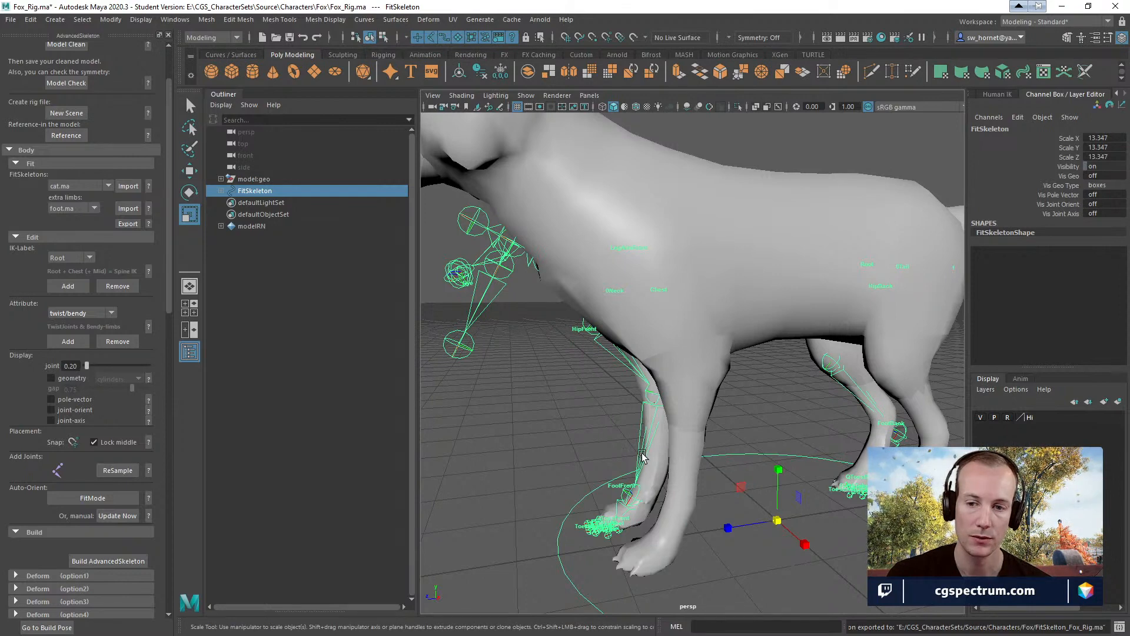
scroll(35, 323, down, 3)
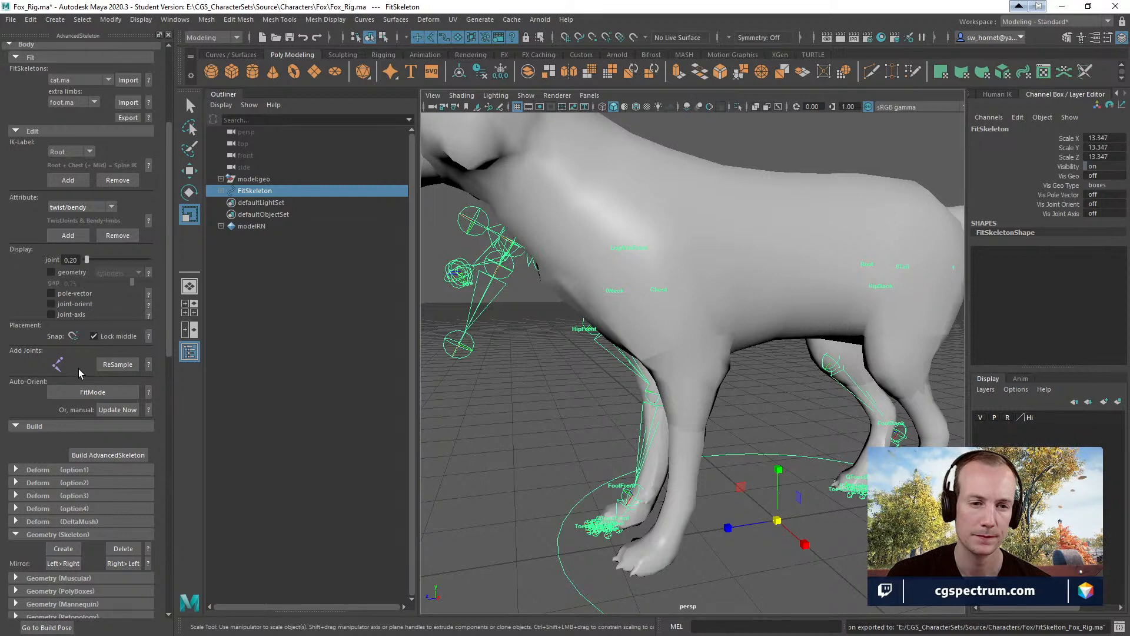
scroll(79, 369, down, 1)
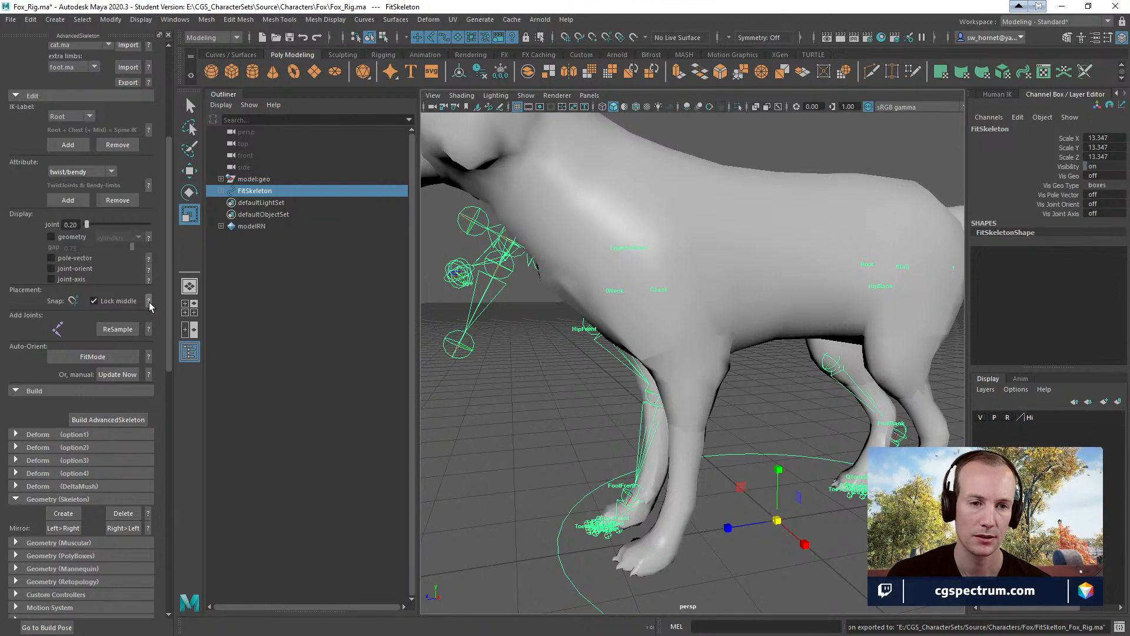
- Read the help pages on creating joints and on FitMode auto-orientation
click(148, 329)
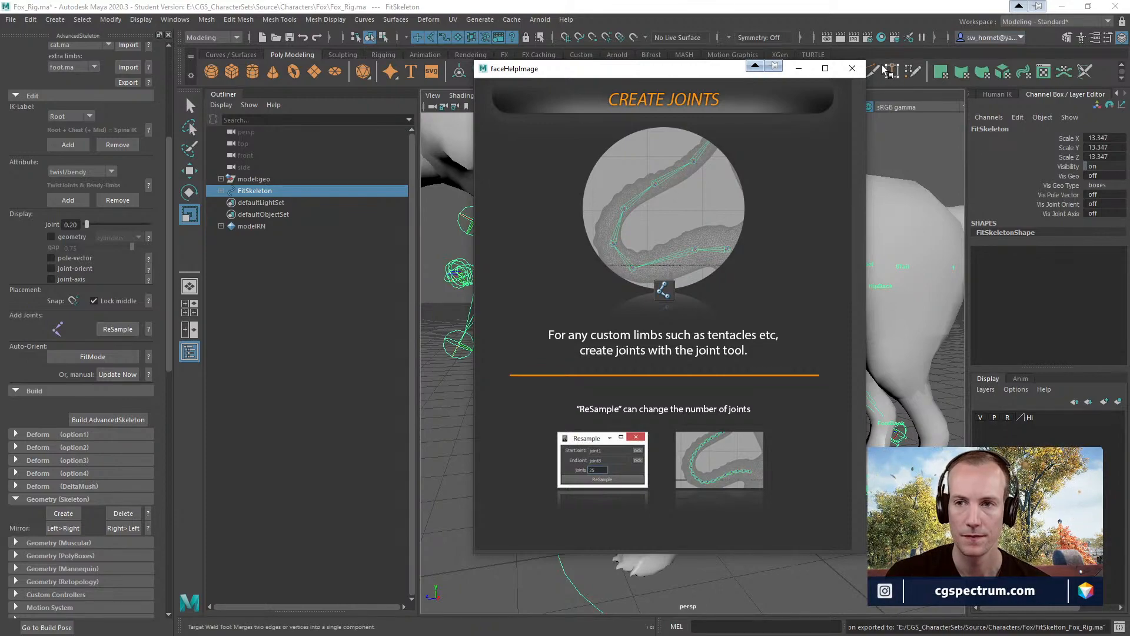
click(852, 69)
alt+middle_drag(865, 178, 857, 239)
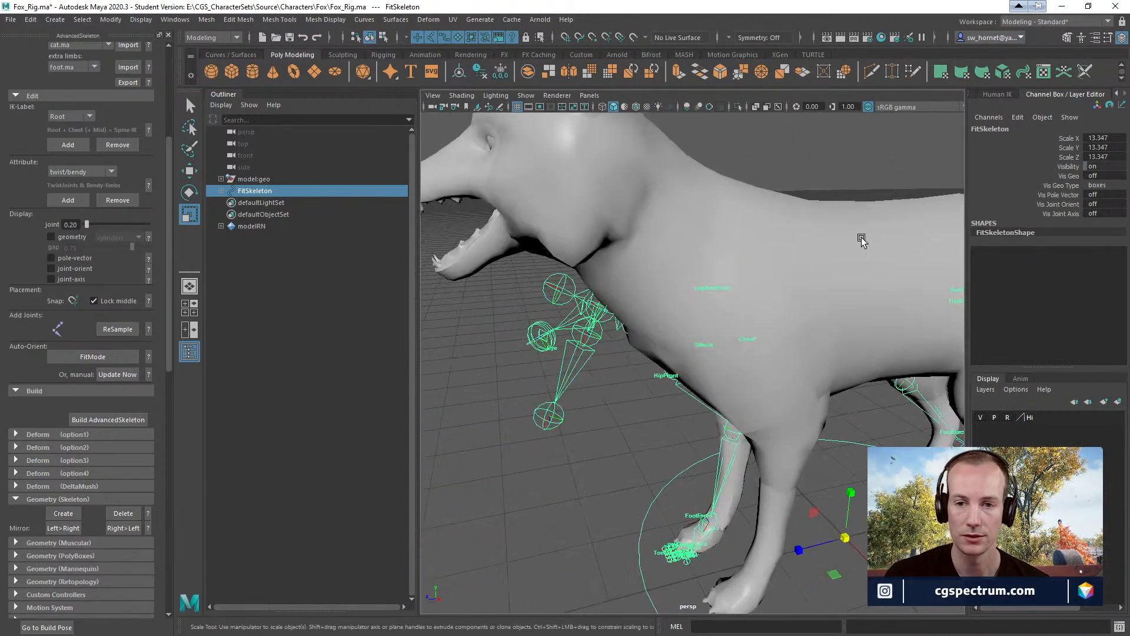
click(148, 357)
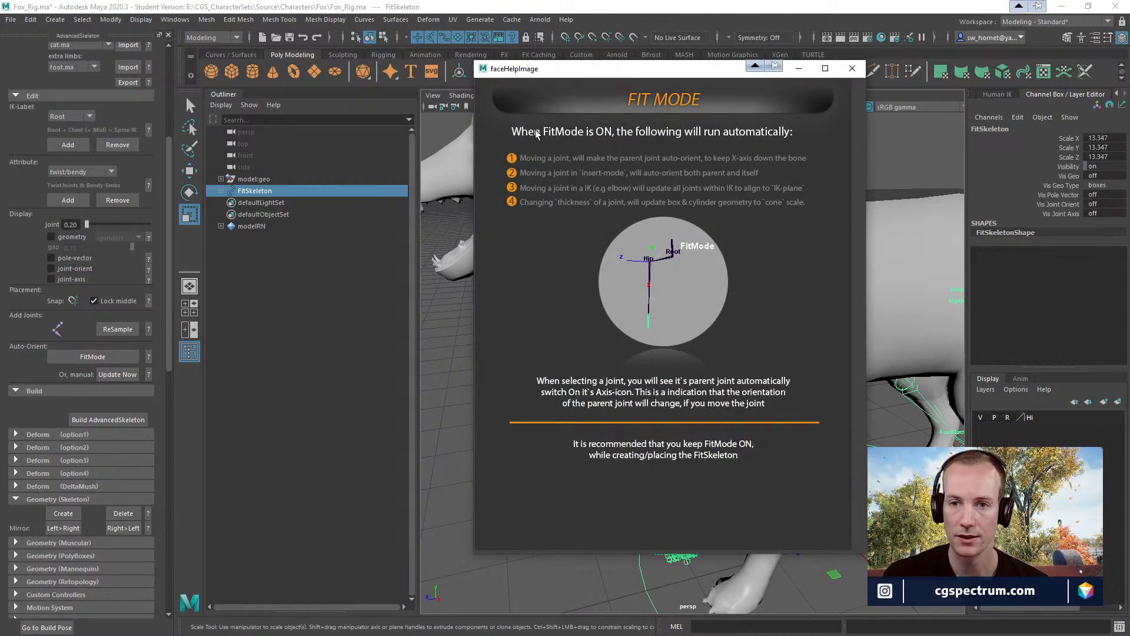
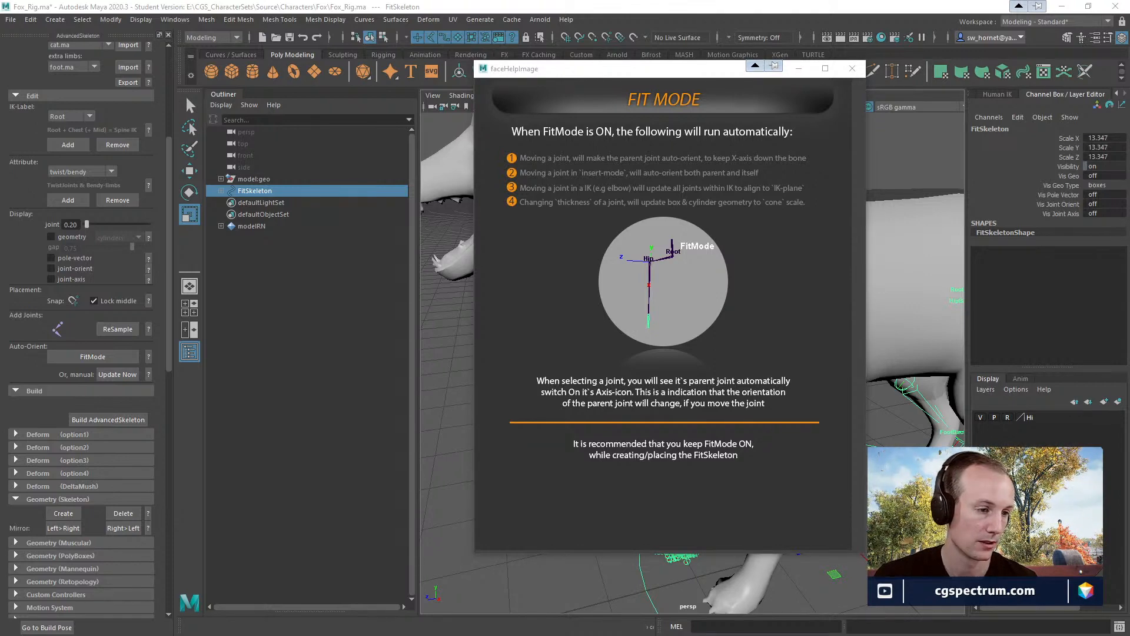
- Switch to Slack and read the portfolio review and reel review announcements in the career_dev_class channel
drag(794, 188, 757, 59)
click(283, 353)
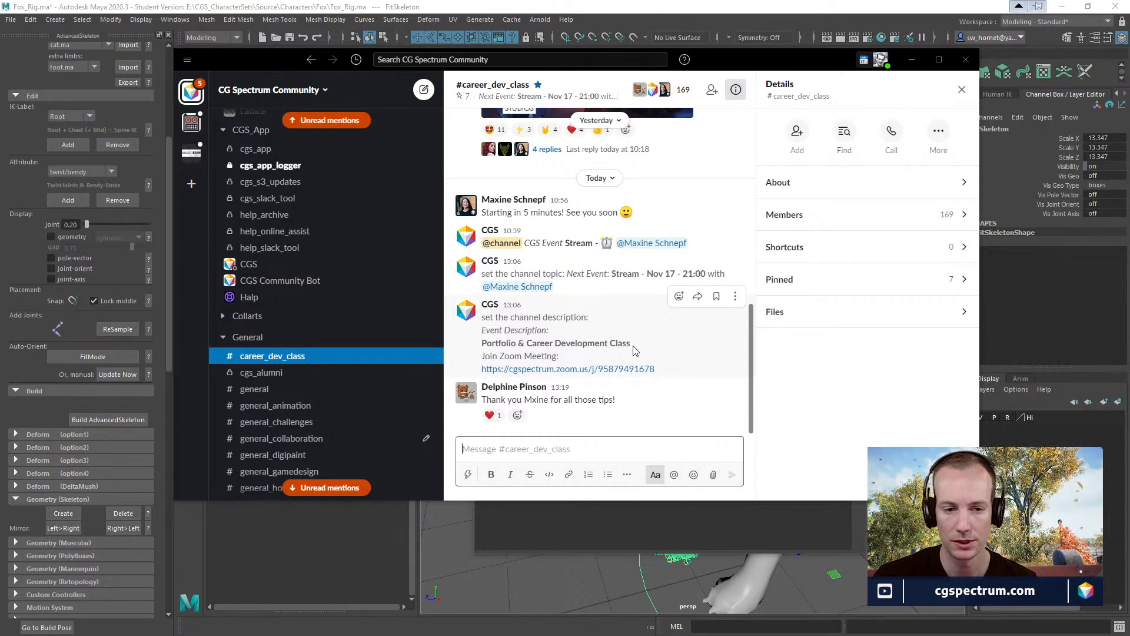
scroll(589, 300, up, 2)
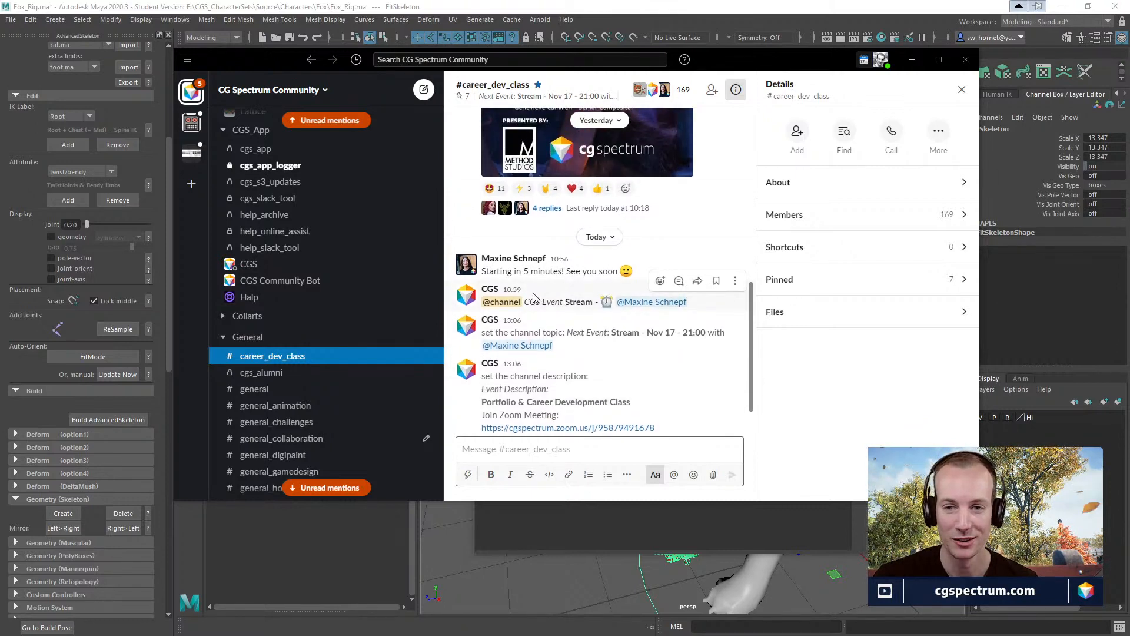
scroll(565, 298, up, 3)
scroll(566, 298, up, 10)
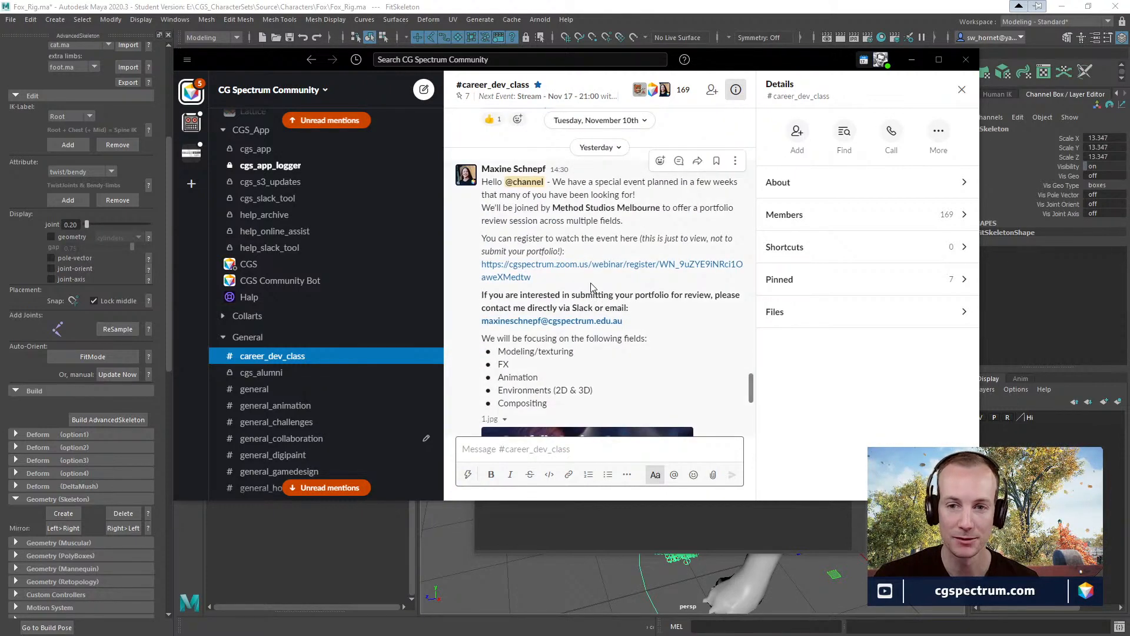
scroll(594, 297, up, 2)
scroll(624, 268, up, 10)
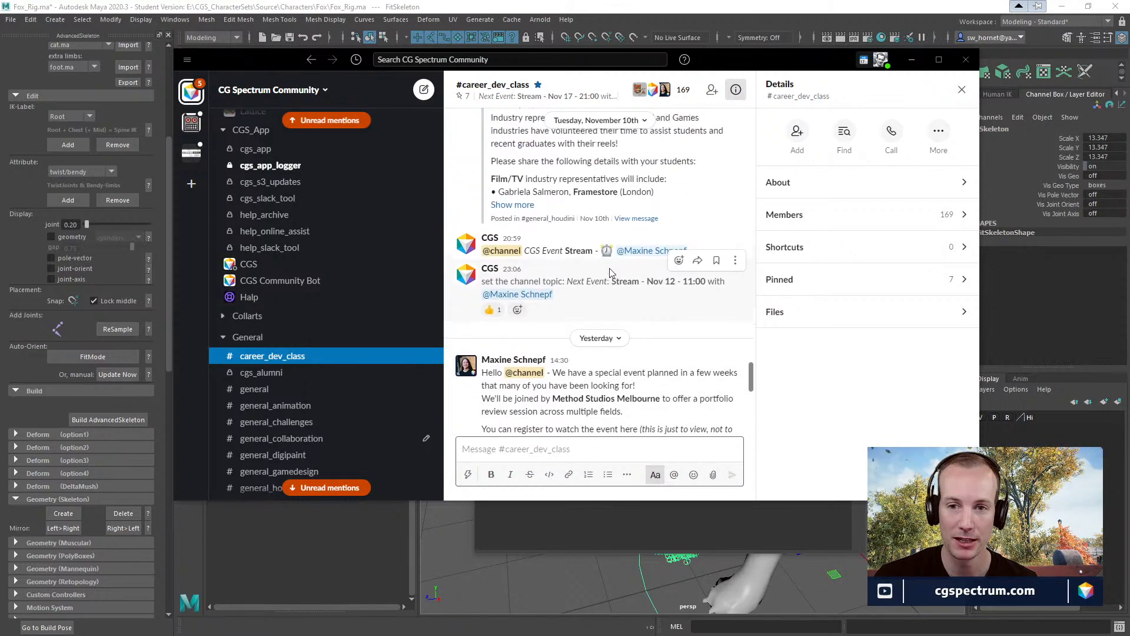
scroll(609, 267, down, 10)
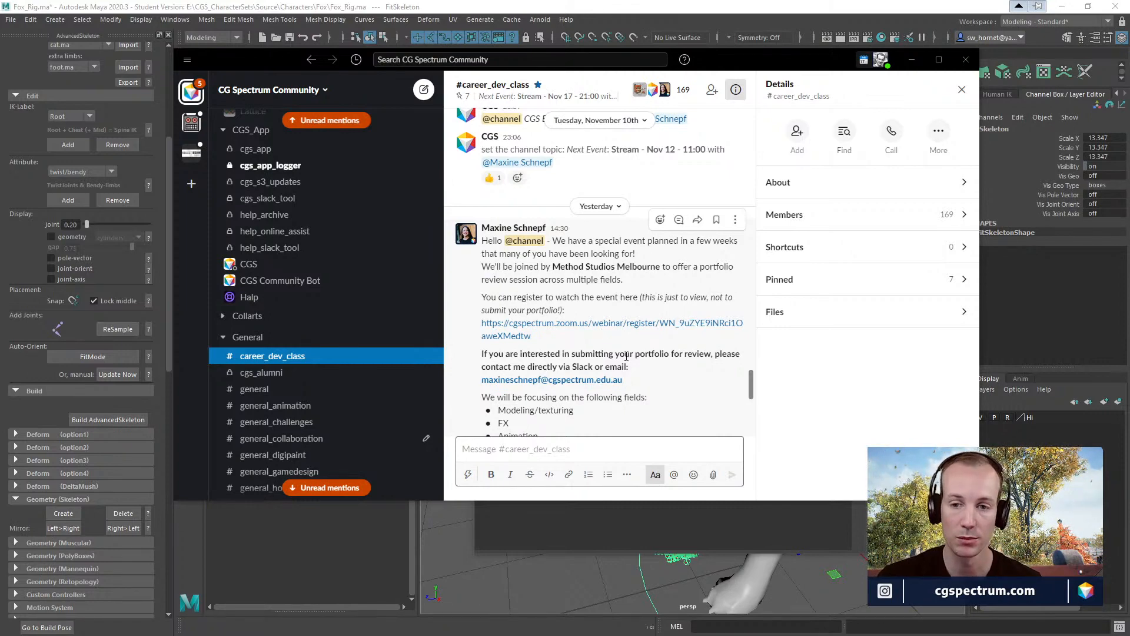
drag(559, 269, 662, 291)
click(654, 282)
scroll(651, 346, up, 8)
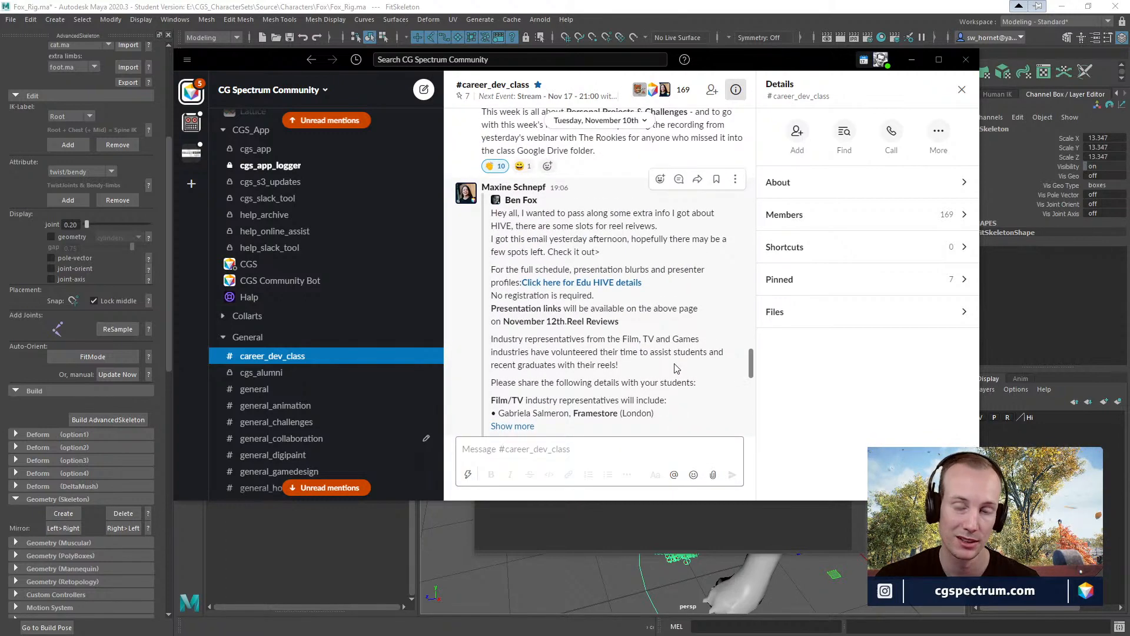
- Reread the Method Studios Melbourne portfolio review announcement, return to the channel's latest messages and look through the channel list
scroll(680, 353, down, 6)
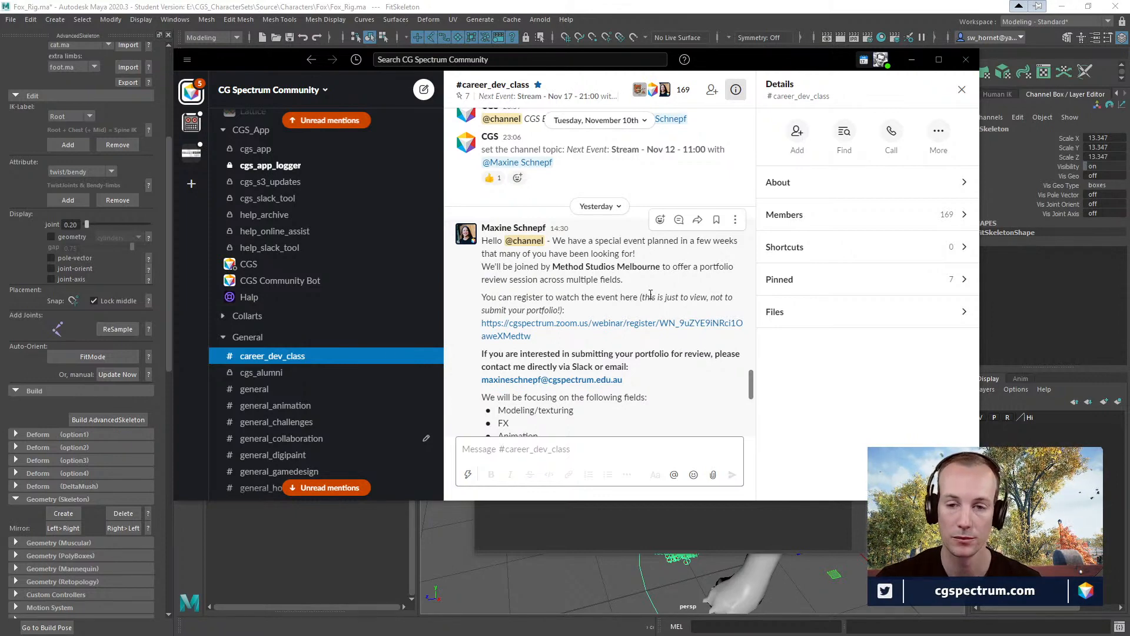
scroll(651, 294, down, 3)
scroll(677, 312, up, 2)
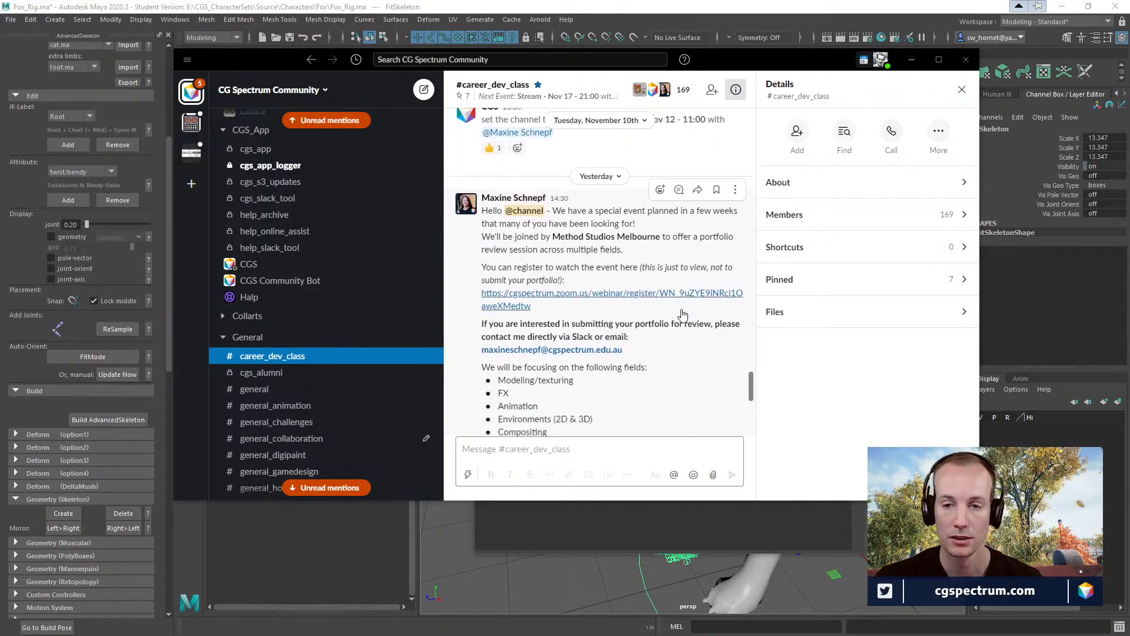
scroll(682, 312, up, 1)
scroll(686, 306, down, 5)
scroll(688, 303, down, 6)
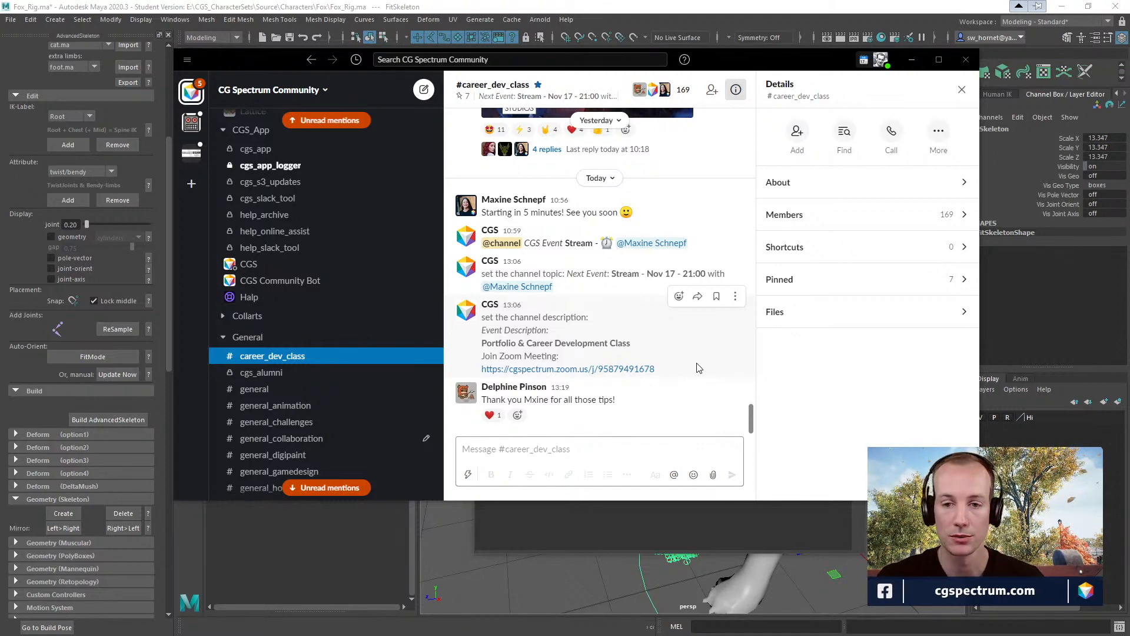
scroll(346, 349, up, 4)
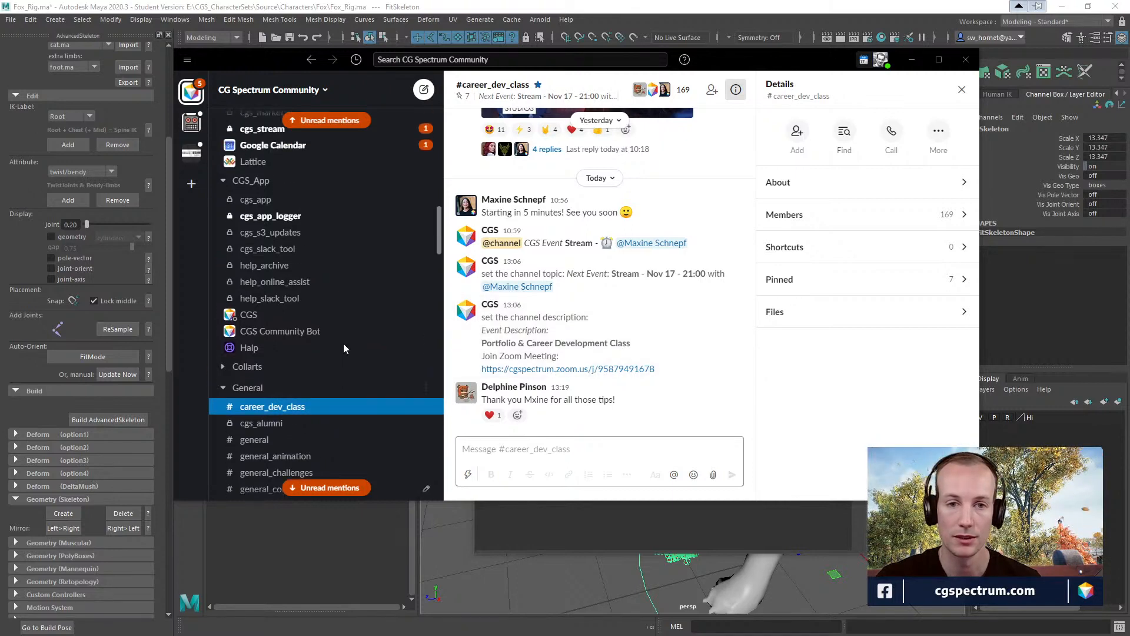
scroll(345, 347, up, 3)
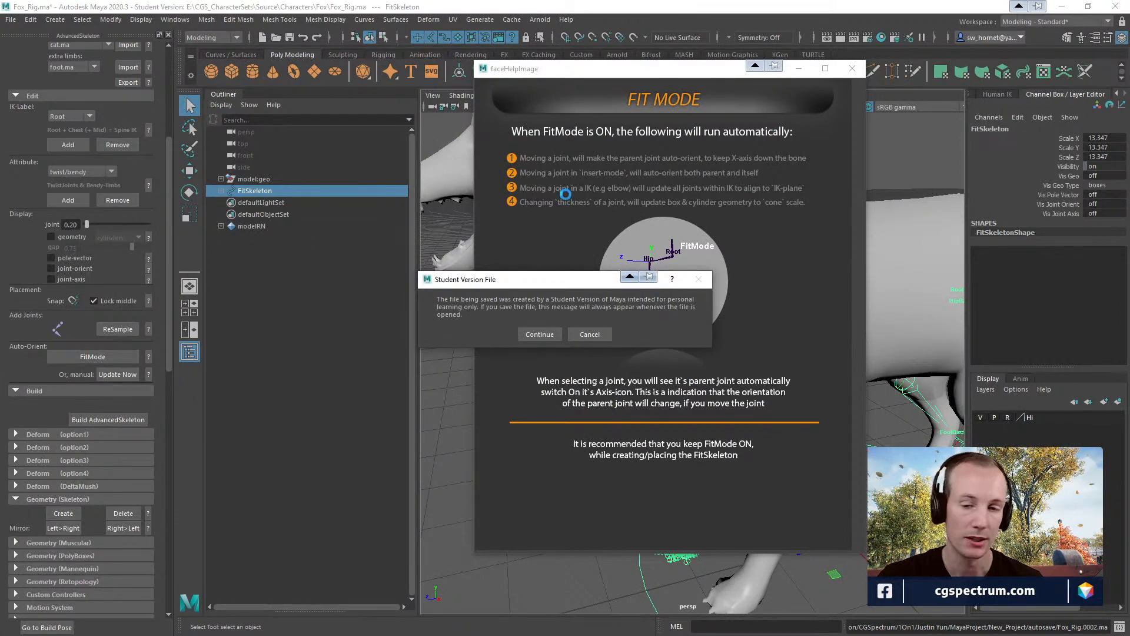
- Switch back to Maya, continue past the student version notice, close the help page and turn on FitMode
click(539, 334)
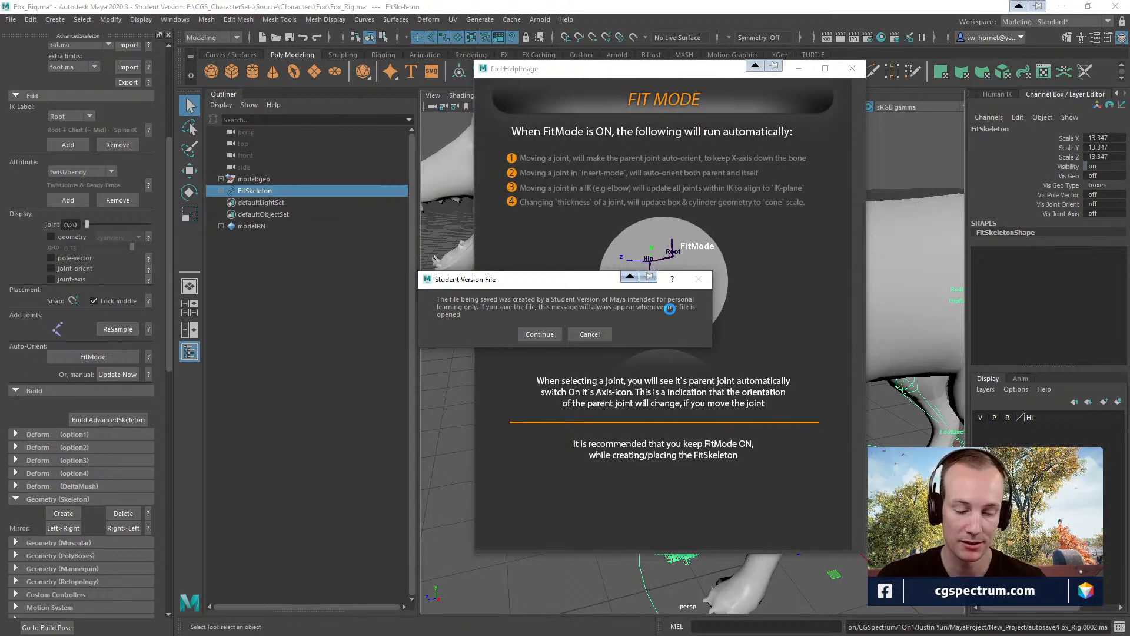
click(551, 334)
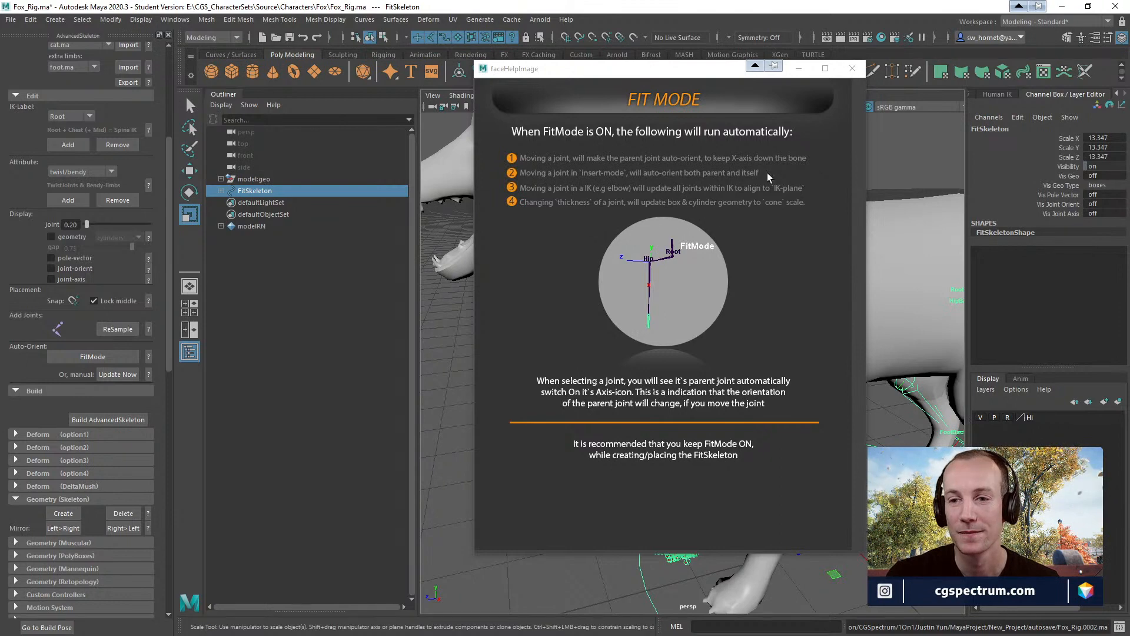
click(850, 69)
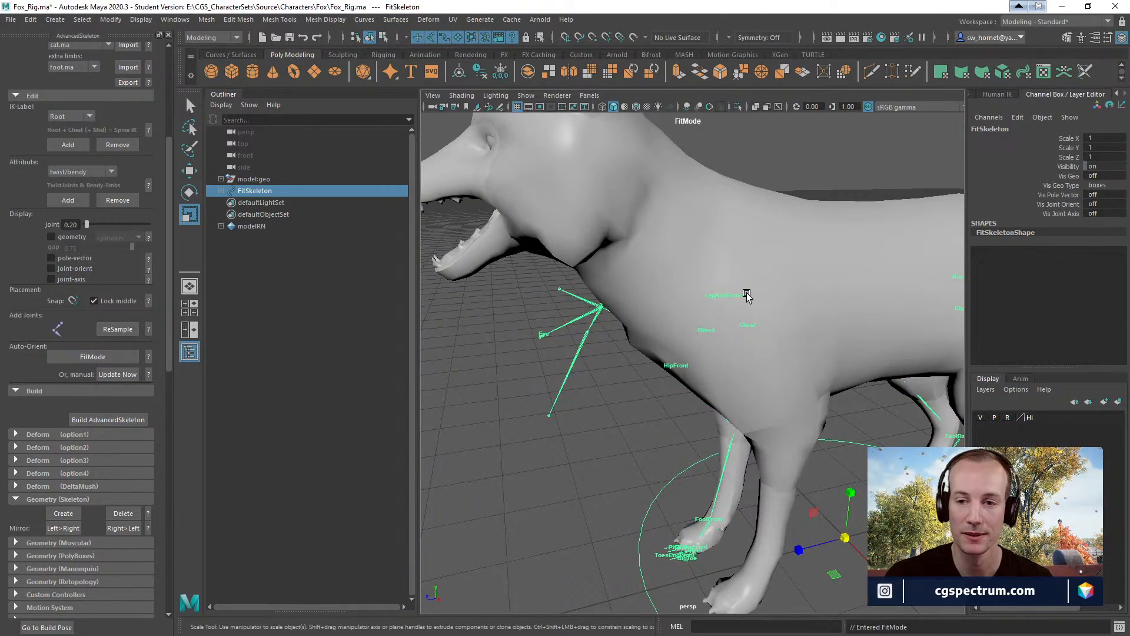
- Switch to the orthographic side view and show the fox in wireframe, framed on the head and neck
key(space)
drag(692, 260, 701, 298)
alt+middle_drag(692, 234, 673, 295)
key(space)
drag(671, 294, 724, 298)
alt+middle_drag(670, 251, 679, 335)
scroll(679, 336, down, 3)
alt+middle_drag(695, 230, 764, 392)
alt+right_drag(764, 392, 681, 376)
key(4)
scroll(615, 305, up, 4)
alt+middle_drag(521, 313, 690, 370)
alt+middle_drag(556, 330, 573, 351)
- Move the Head joint up into the fox's skull, at a Translate X of about 16.6
click(587, 345)
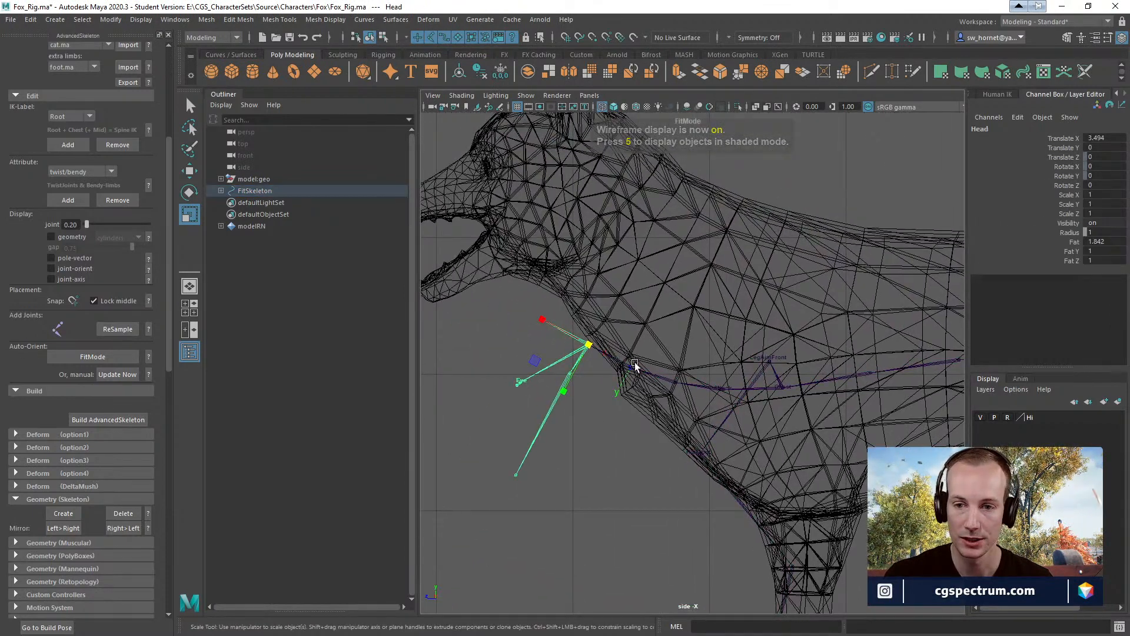
key(w)
drag(587, 345, 545, 159)
alt+middle_drag(587, 222, 628, 272)
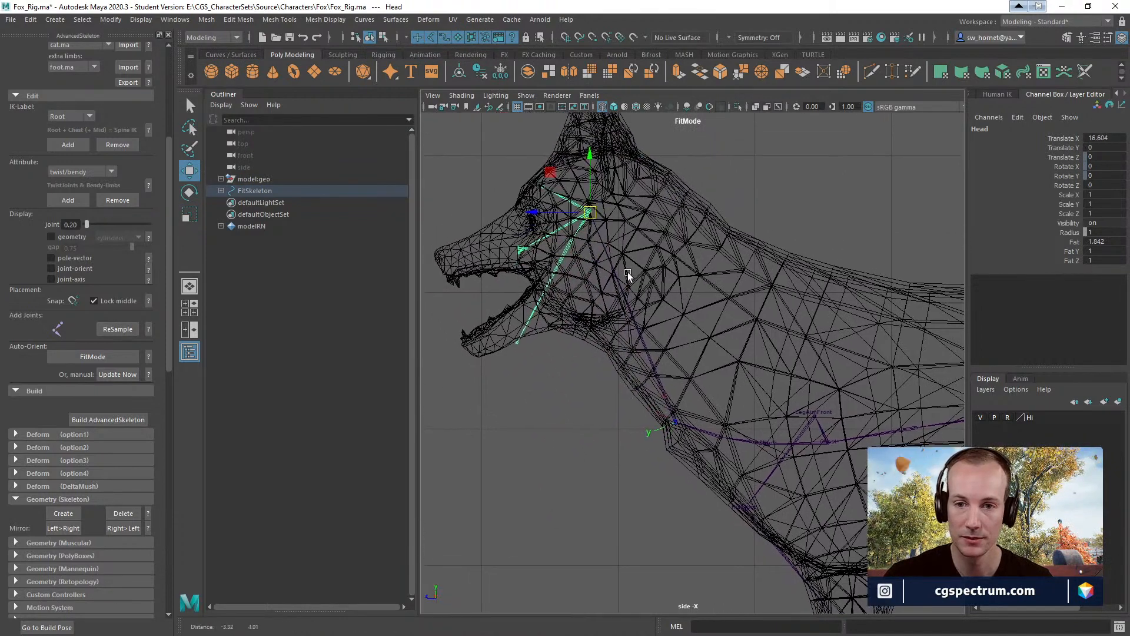
- Pull the JawEnd joint back inside the mesh below the mouth corner and move the Eye joint up to the fox's eye
click(517, 344)
drag(517, 344, 551, 311)
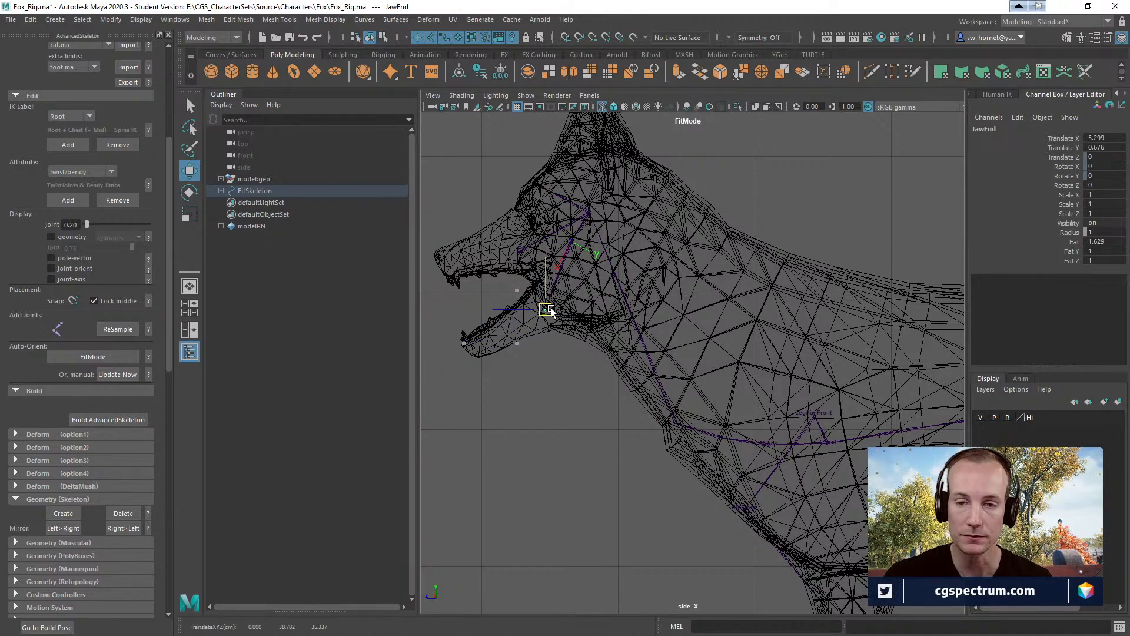
click(521, 252)
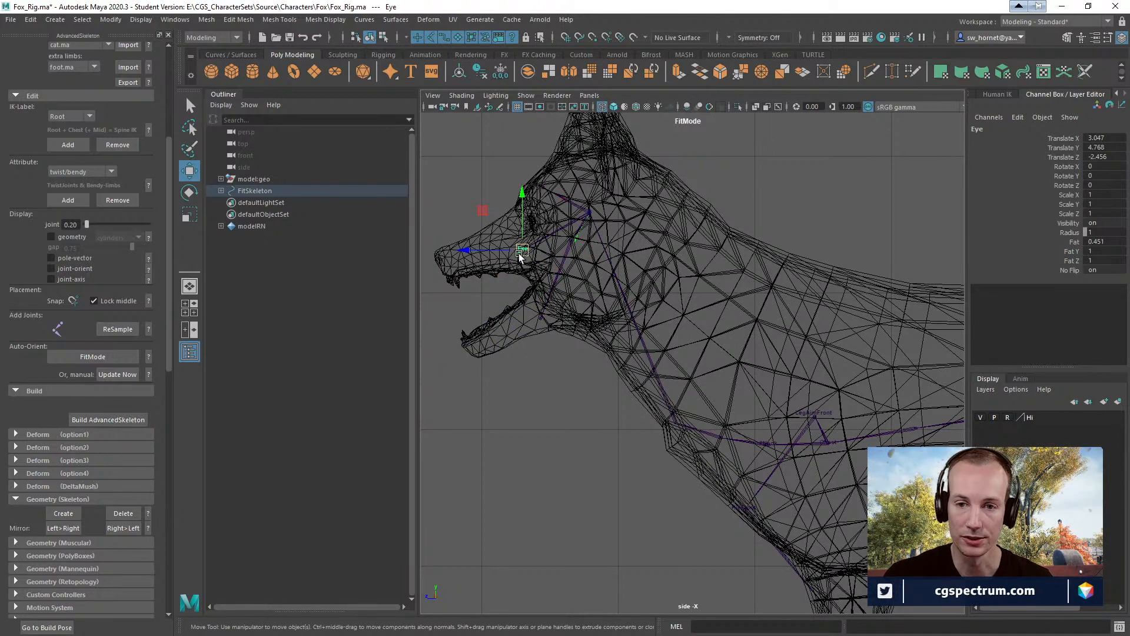
drag(526, 252, 539, 222)
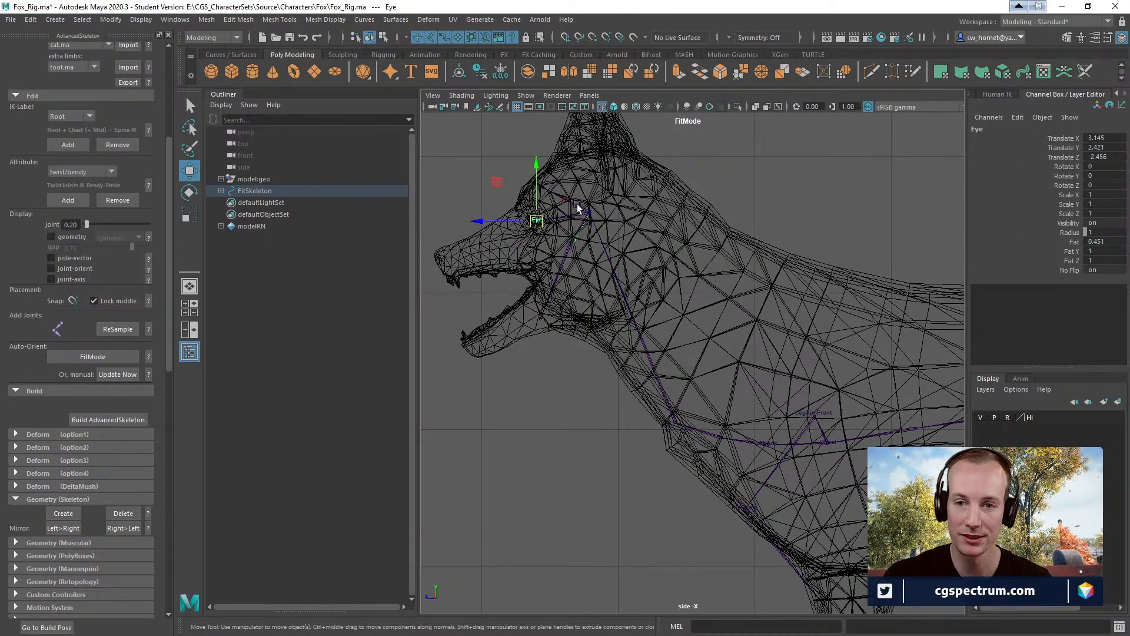
- Move the JawEnd joint up and back beneath the Jaw joint, at a Translate X of about 3.6
click(542, 321)
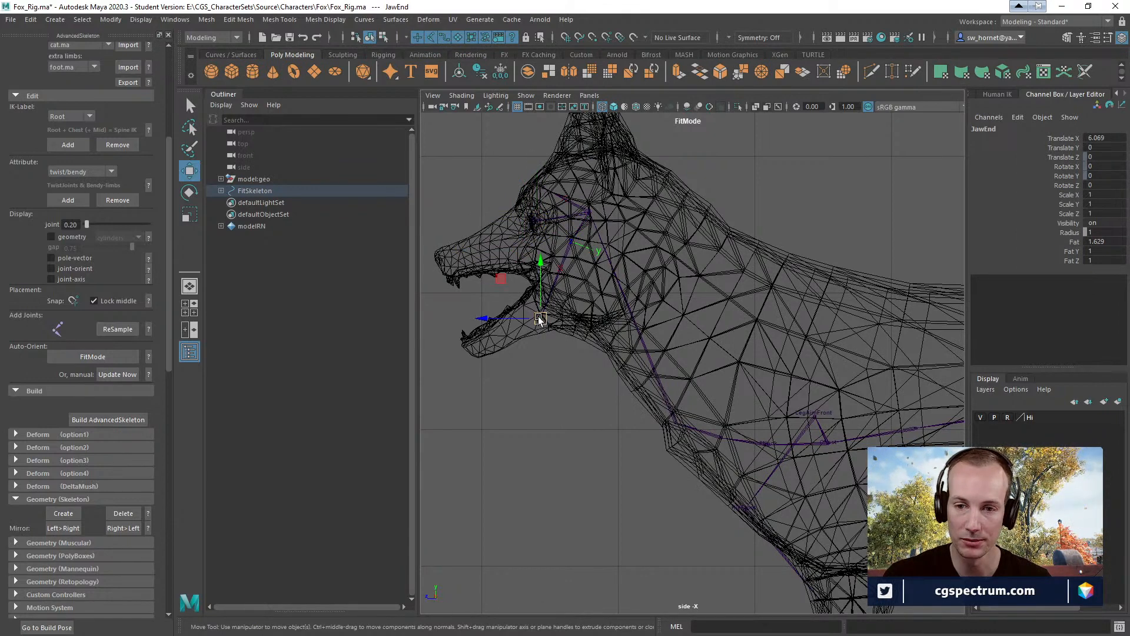
alt+right_drag(559, 327, 659, 389)
drag(599, 307, 630, 288)
alt+middle_drag(702, 243, 684, 293)
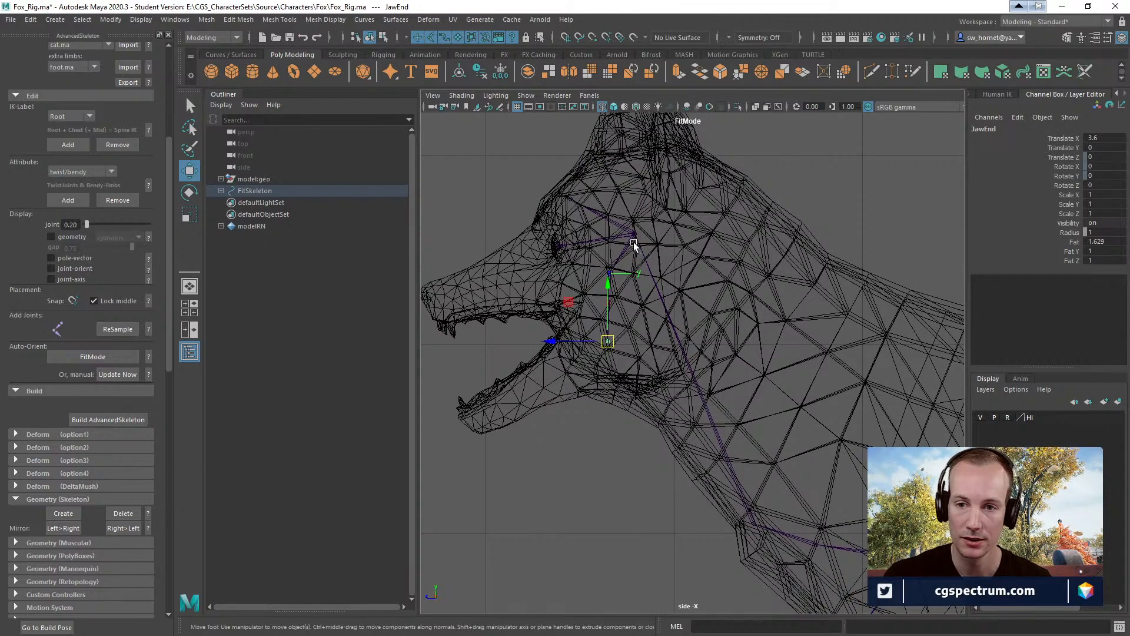
- Move the HeadEnd joint up and back toward the crown of the head, at a Translate X of about 3.48
click(636, 234)
alt+middle_drag(700, 245, 691, 273)
click(574, 229)
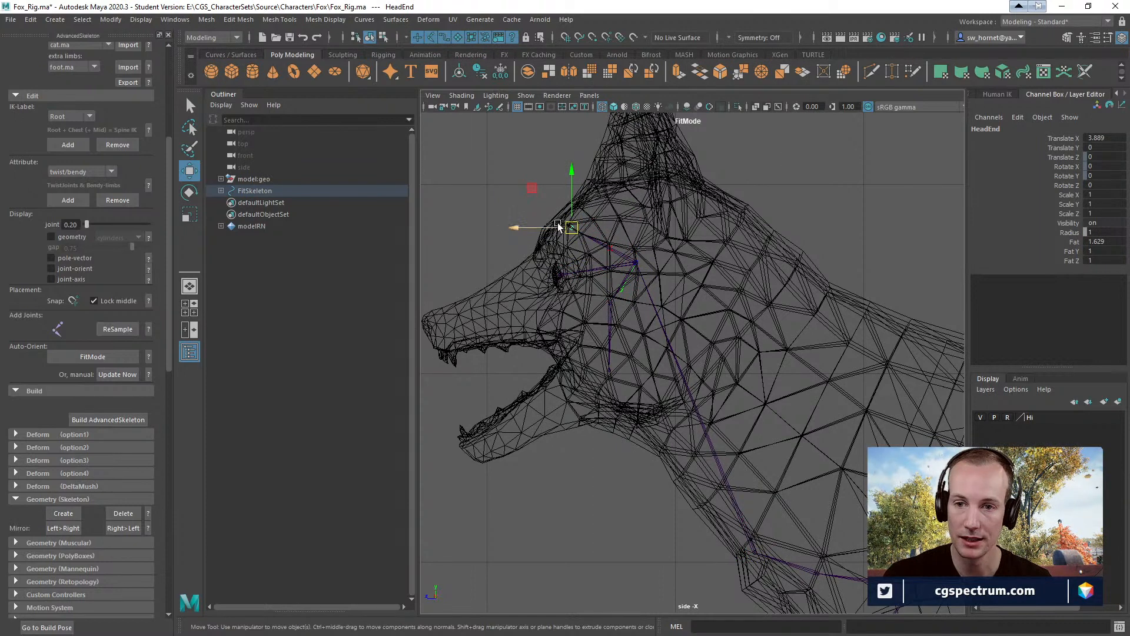
drag(574, 228, 597, 210)
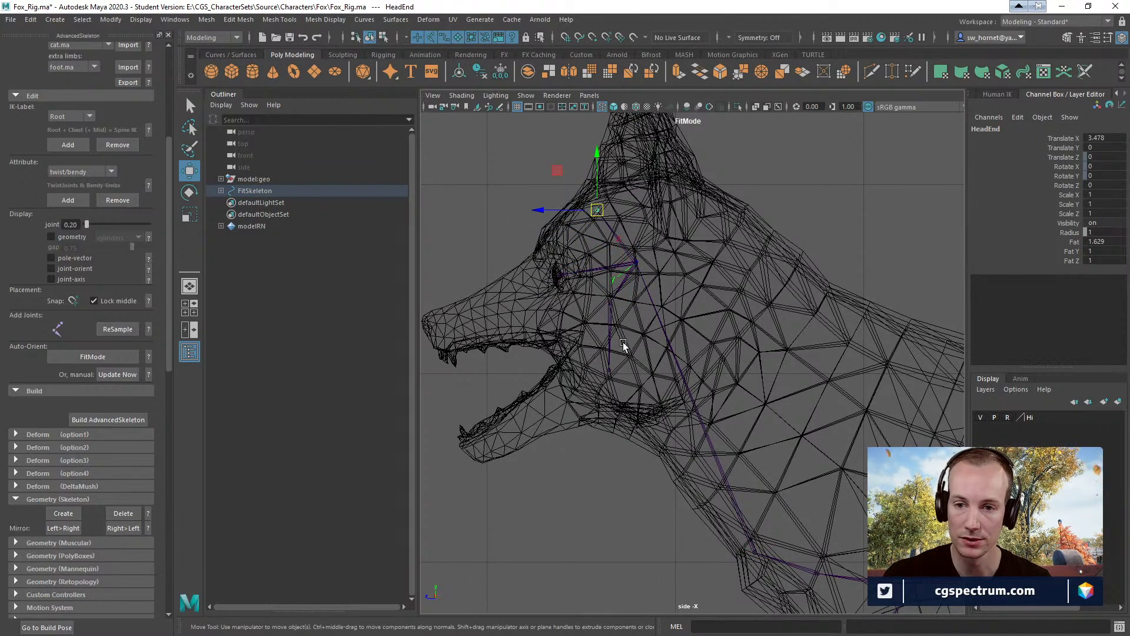
- Lower the Jaw joint to the jaw hinge and move JawEnd to the tip of the lower jaw, at about 9.92 Translate X
alt+middle_drag(621, 344, 609, 300)
click(593, 333)
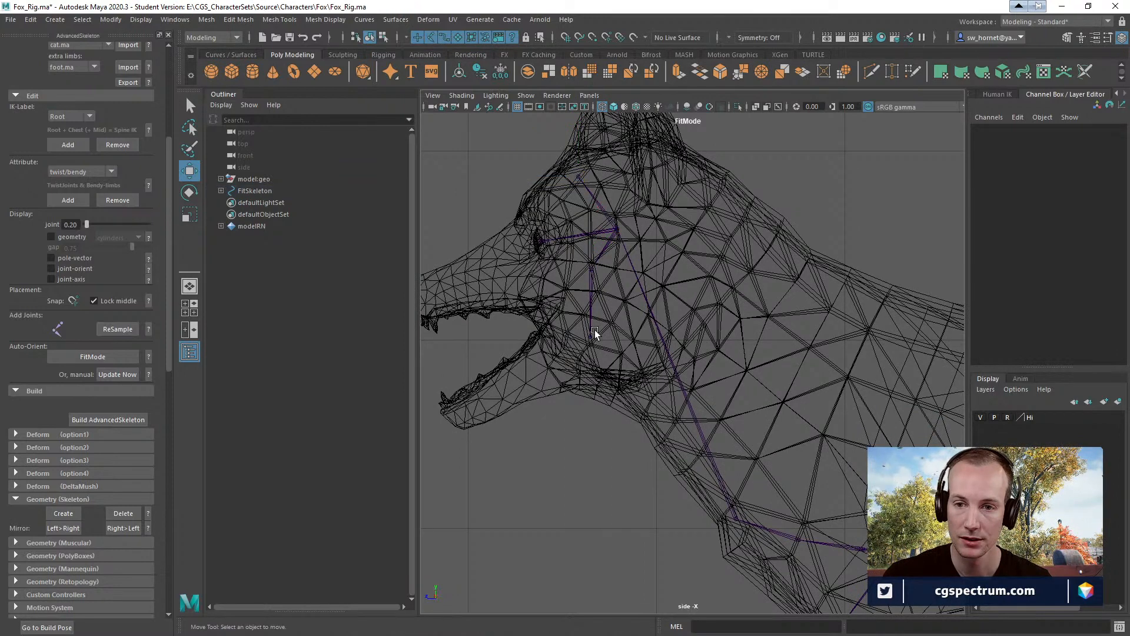
click(589, 260)
click(592, 264)
drag(593, 270, 608, 314)
click(608, 383)
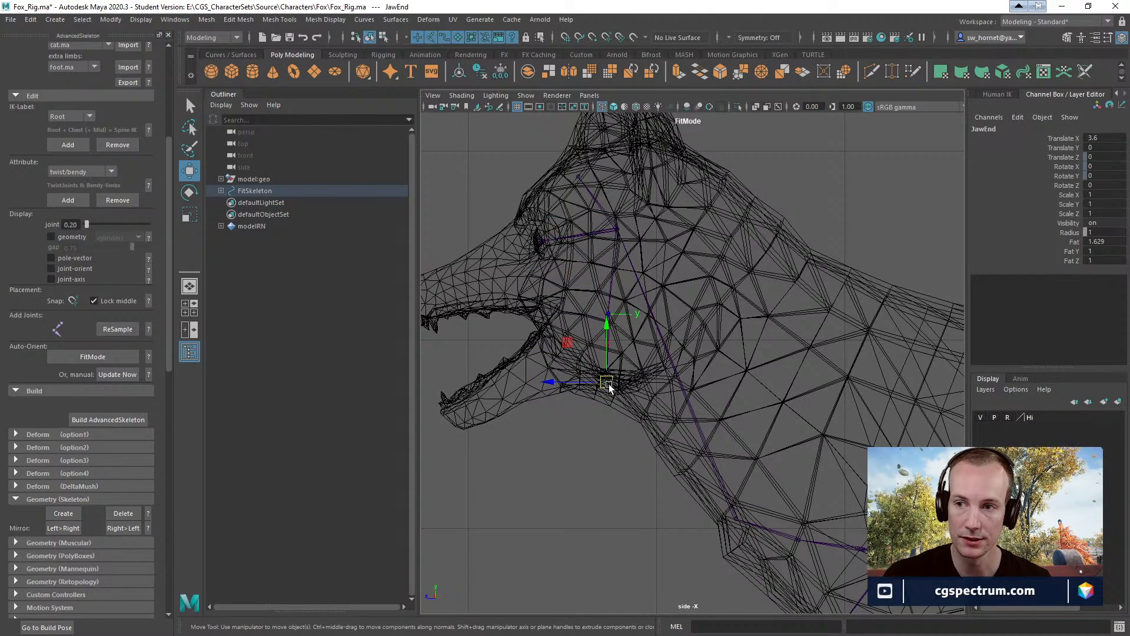
drag(608, 385, 452, 418)
- Move the Neck2 joint at the base of the neck slightly up within the mesh, at a Translate X of about 4.28
mouse_move(702, 356)
alt+middle_down()
mouse_move(705, 391)
mouse_move(631, 316)
alt+middle_up()
alt+middle_drag(811, 454, 622, 302)
mouse_move(610, 355)
alt+middle_down()
mouse_move(575, 299)
mouse_move(769, 391)
alt+middle_up()
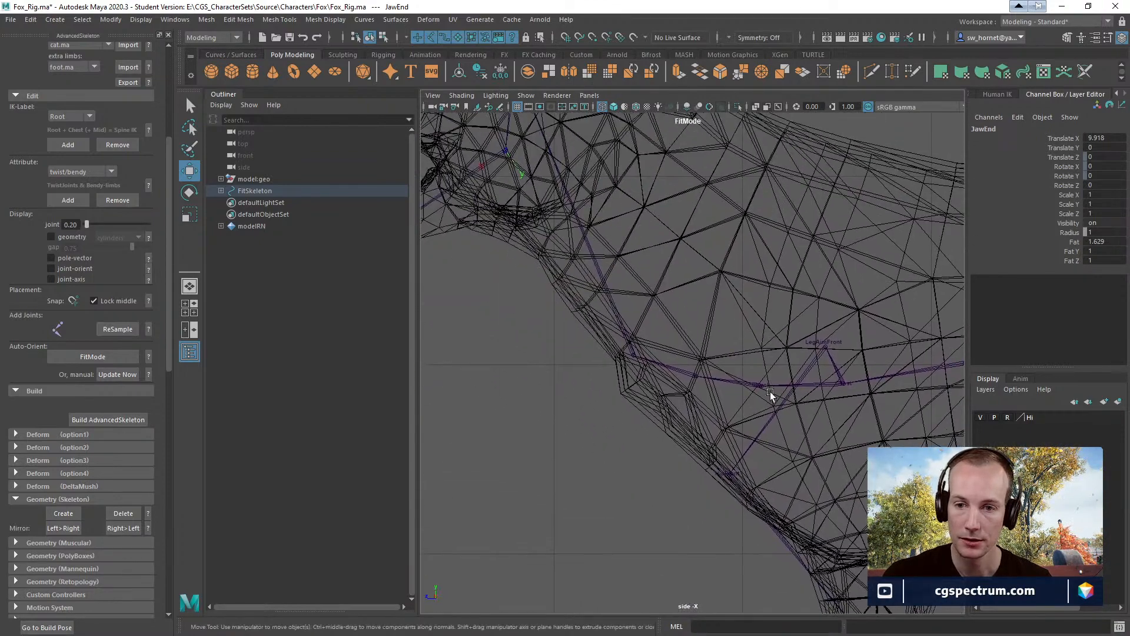
click(634, 355)
alt+middle_drag(732, 272, 748, 321)
scroll(749, 321, down, 1)
mouse_move(652, 403)
mouse_down()
mouse_move(663, 341)
mouse_move(644, 387)
mouse_up()
alt+middle_drag(830, 382, 594, 304)
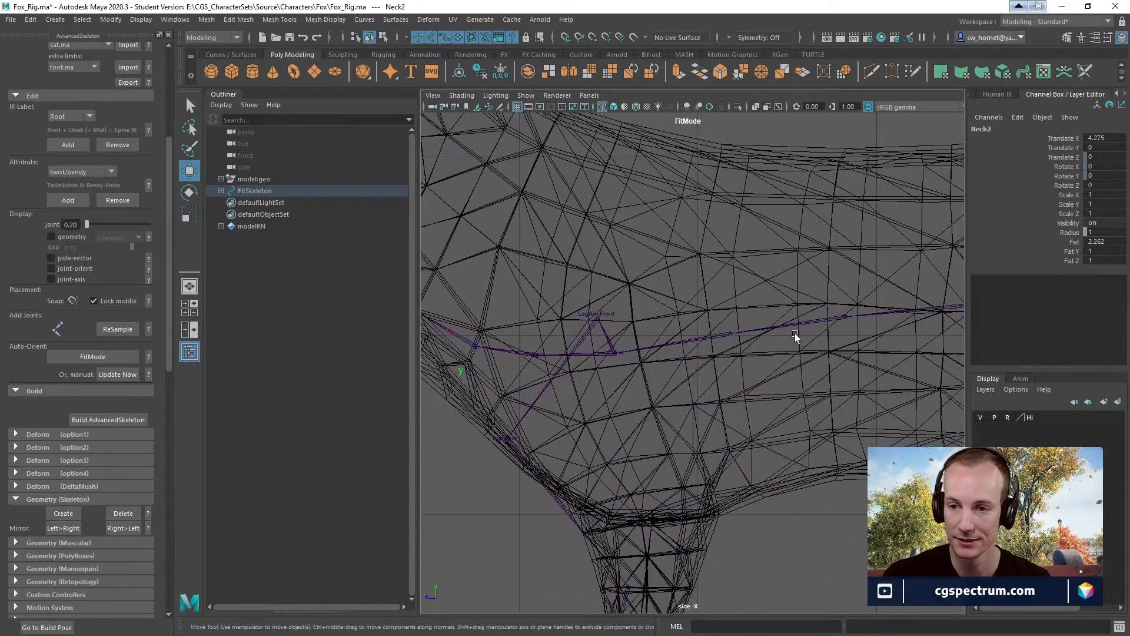
- Move the Chest joint slightly up and forward within the fox's torso, at a Translate X of about 6.59
alt+middle_drag(918, 337, 633, 357)
alt+middle_drag(824, 356, 917, 367)
alt+middle_drag(758, 375, 972, 387)
alt+middle_drag(684, 399, 720, 393)
click(643, 390)
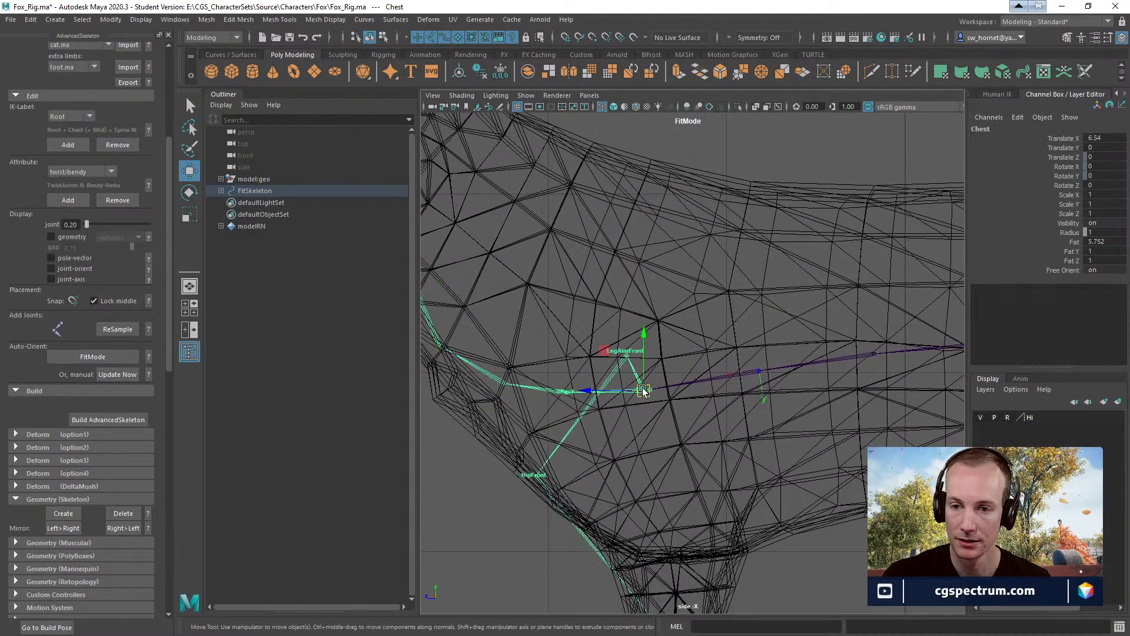
mouse_move(648, 390)
mouse_down()
mouse_move(651, 298)
mouse_move(636, 323)
mouse_move(641, 377)
mouse_up()
- Raise the Root joint above the hips toward the back, to a Translate Y of about 35.69
alt+middle_drag(911, 389, 765, 369)
click(661, 353)
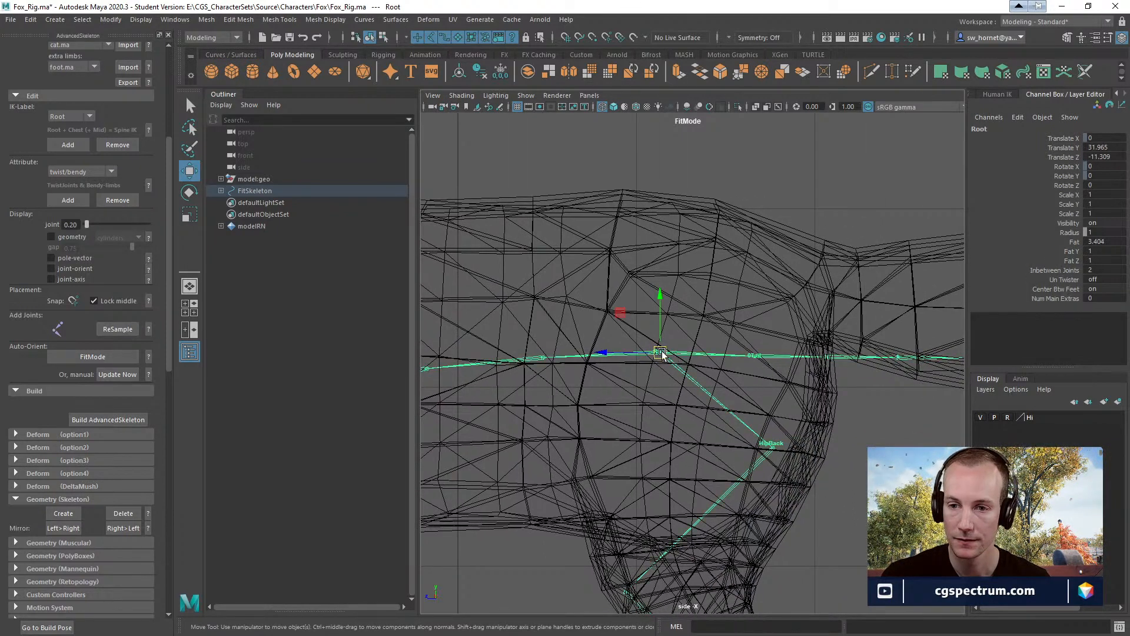
drag(661, 353, 661, 287)
- Move the Hip joint slightly up and forward in the upper hind leg, at a Translate X of about -3.81 and Y of about 4.31
alt+middle_drag(740, 382, 686, 274)
alt+right_drag(686, 273, 579, 337)
alt+middle_drag(579, 336, 597, 302)
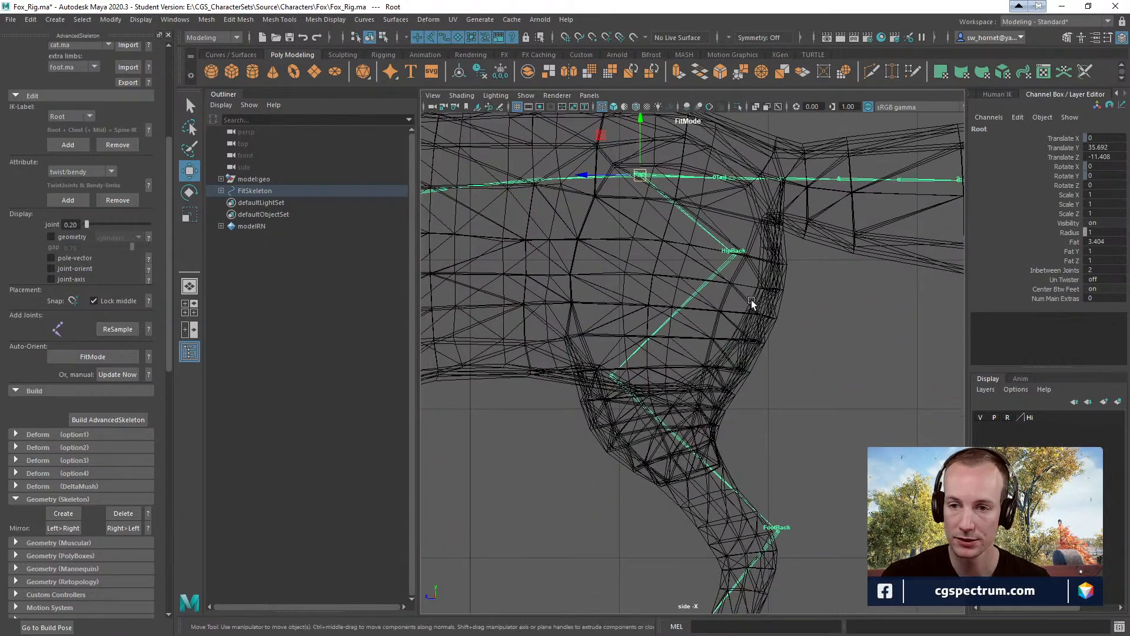
click(733, 255)
drag(732, 255, 699, 242)
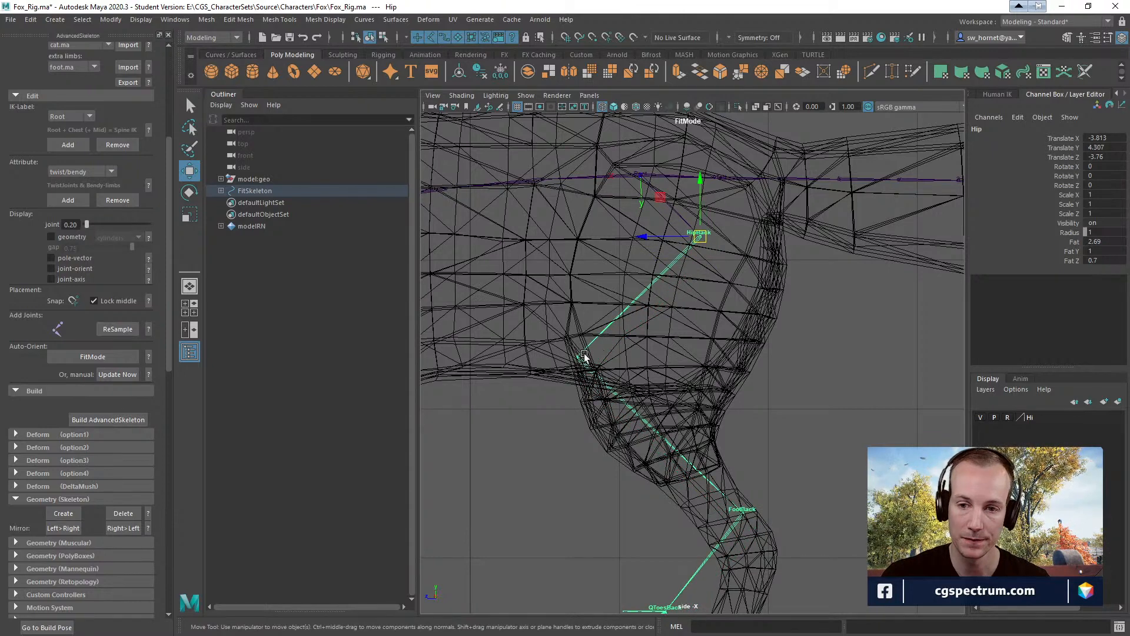
- Move the Knee joint down and back to about 13.25 Translate X, and bring the FootBack joint forward into the hock
click(577, 359)
drag(576, 359, 631, 422)
alt+middle_drag(788, 475, 767, 365)
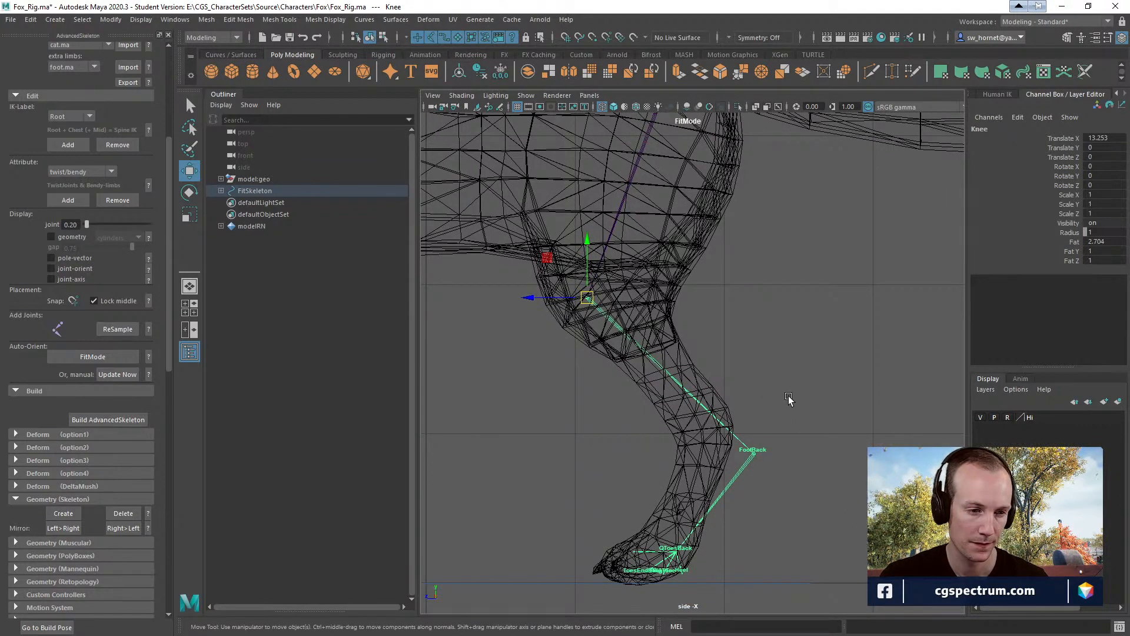
click(754, 452)
drag(754, 452, 716, 433)
- Move the Toes1 joint down and back into the hind paw, at a Translate X of about 9.28
alt+middle_drag(771, 444, 823, 311)
alt+right_drag(823, 311, 857, 426)
click(688, 420)
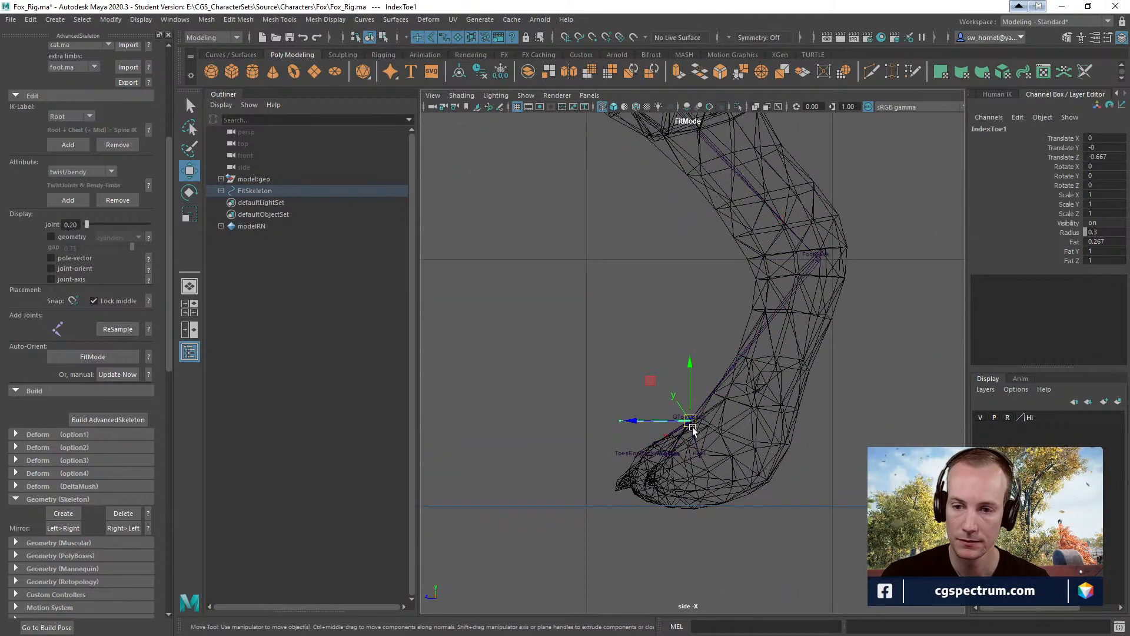
alt+right_drag(789, 436, 804, 467)
alt+middle_drag(804, 463, 803, 405)
click(814, 458)
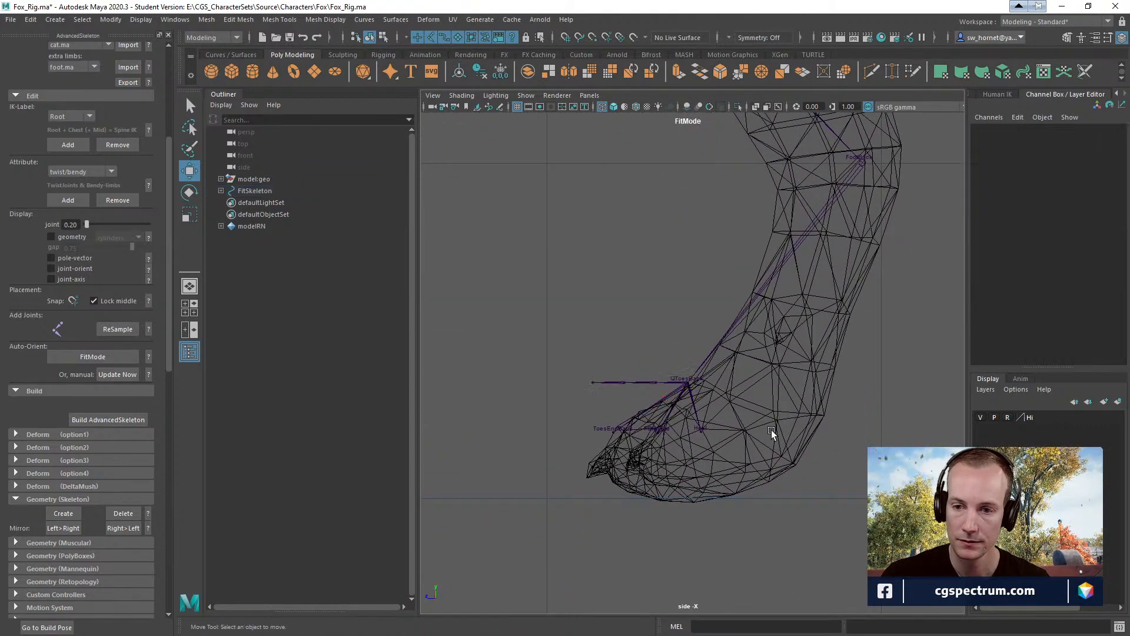
click(688, 386)
drag(687, 386, 730, 448)
- Slide the Tail0 joint back to the base of the fox's tail
alt+middle_drag(728, 447, 749, 584)
alt+right_drag(767, 442, 575, 464)
alt+middle_drag(694, 366, 674, 526)
alt+middle_drag(760, 359, 629, 394)
alt+right_drag(631, 398, 787, 399)
alt+middle_drag(787, 398, 853, 400)
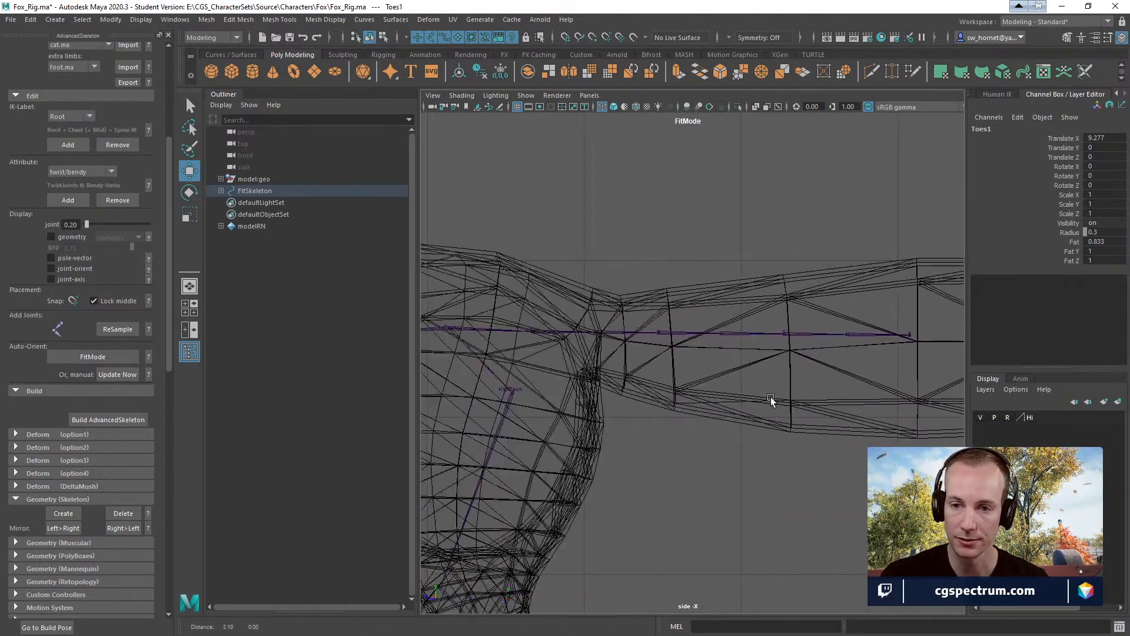
scroll(645, 355, up, 2)
alt+middle_drag(564, 363, 642, 335)
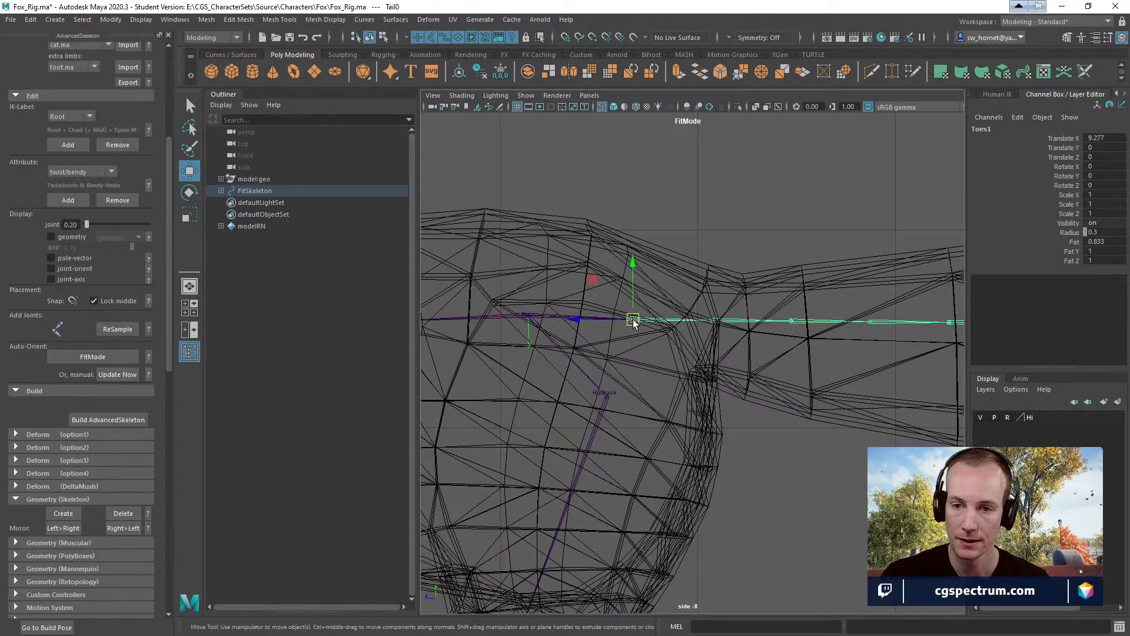
click(634, 319)
alt+middle_drag(733, 347, 671, 355)
drag(575, 333, 624, 333)
- Select the joints Tail1 through Tail6 and stretch them evenly to the tail's tip, at about 7.31 Translate X each
alt+middle_drag(881, 360, 642, 359)
click(489, 329)
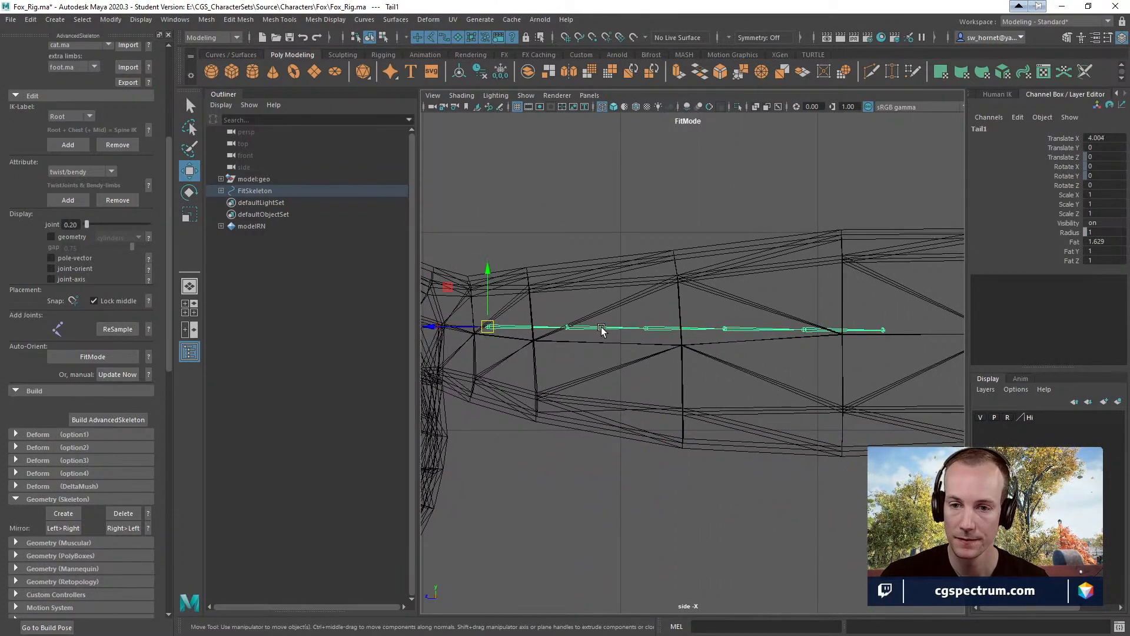
shift+click(567, 328)
shift+click(647, 328)
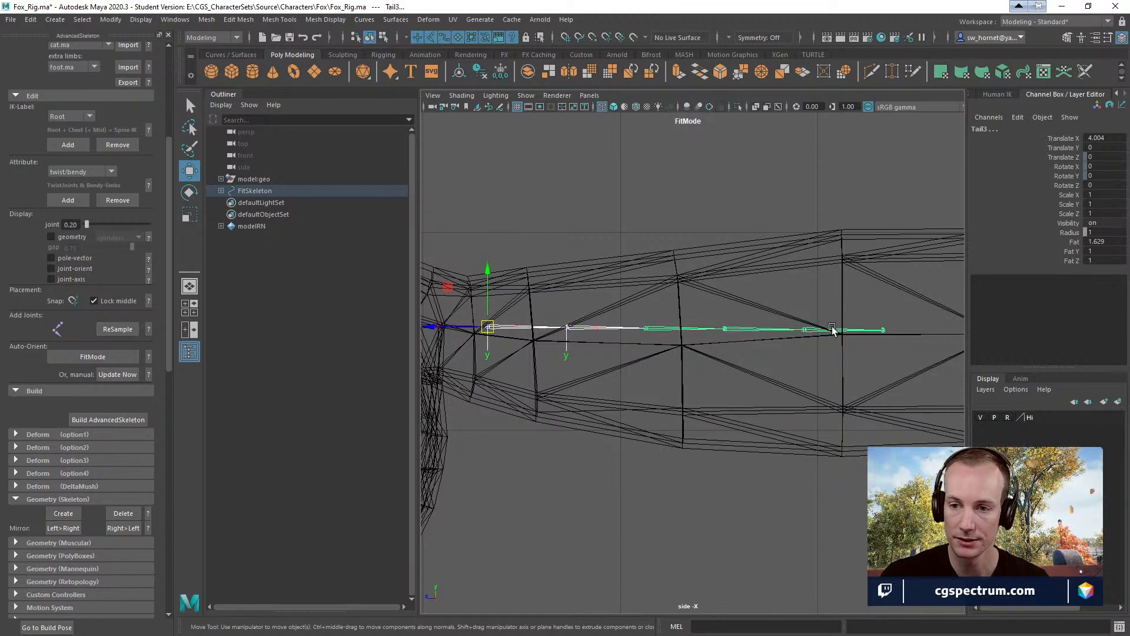
shift+click(775, 331)
shift+click(827, 332)
alt+right_drag(873, 355, 670, 351)
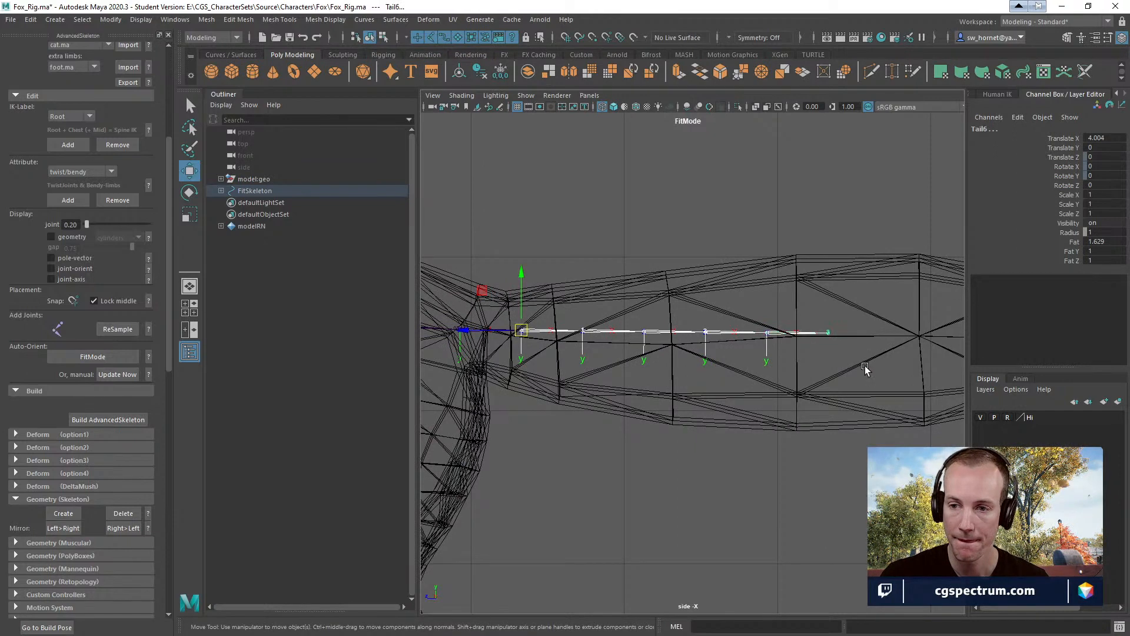
alt+right_drag(849, 353, 708, 359)
drag(516, 337, 535, 337)
alt+middle_drag(771, 380, 732, 382)
alt+right_drag(732, 382, 596, 383)
drag(522, 342, 538, 342)
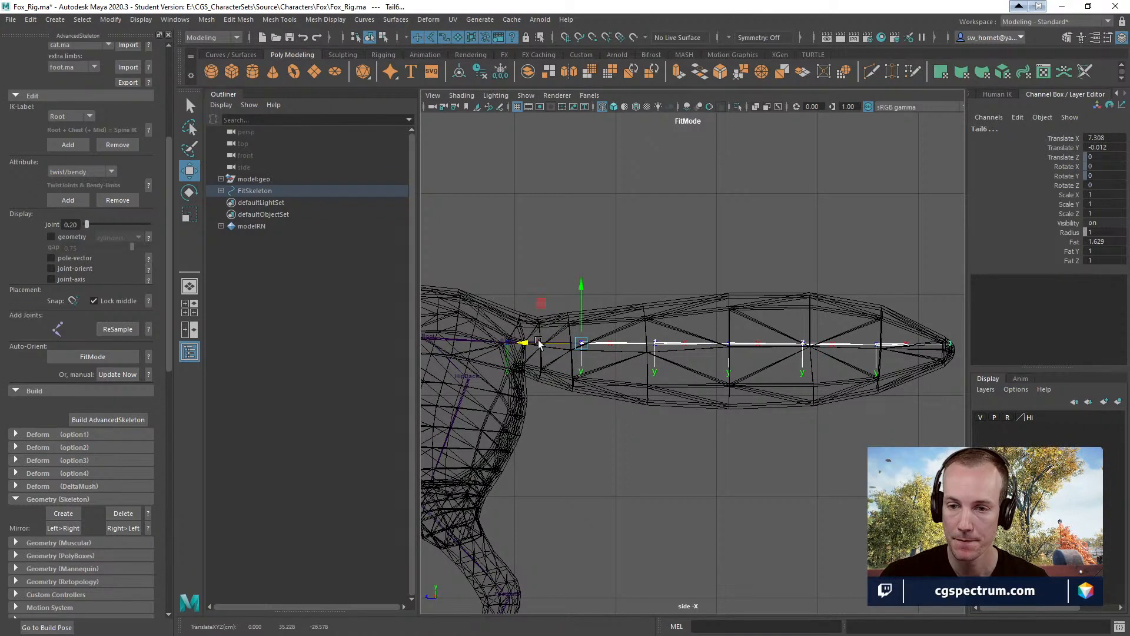
- Deselect the tail joints and examine the joint placement along the body from the tail to the chest
alt+middle_drag(710, 377, 698, 375)
click(717, 391)
alt+middle_drag(731, 412, 717, 433)
alt+right_drag(717, 432, 783, 433)
alt+middle_drag(783, 432, 936, 370)
alt+middle_drag(459, 467, 804, 426)
alt+middle_drag(511, 342, 547, 395)
alt+right_drag(547, 395, 601, 418)
alt+middle_drag(583, 354, 565, 415)
alt+middle_drag(659, 362, 799, 404)
- Rotate the Spine1 and Spine2 joints slightly to level the spine toward the chest
click(791, 345)
key(e)
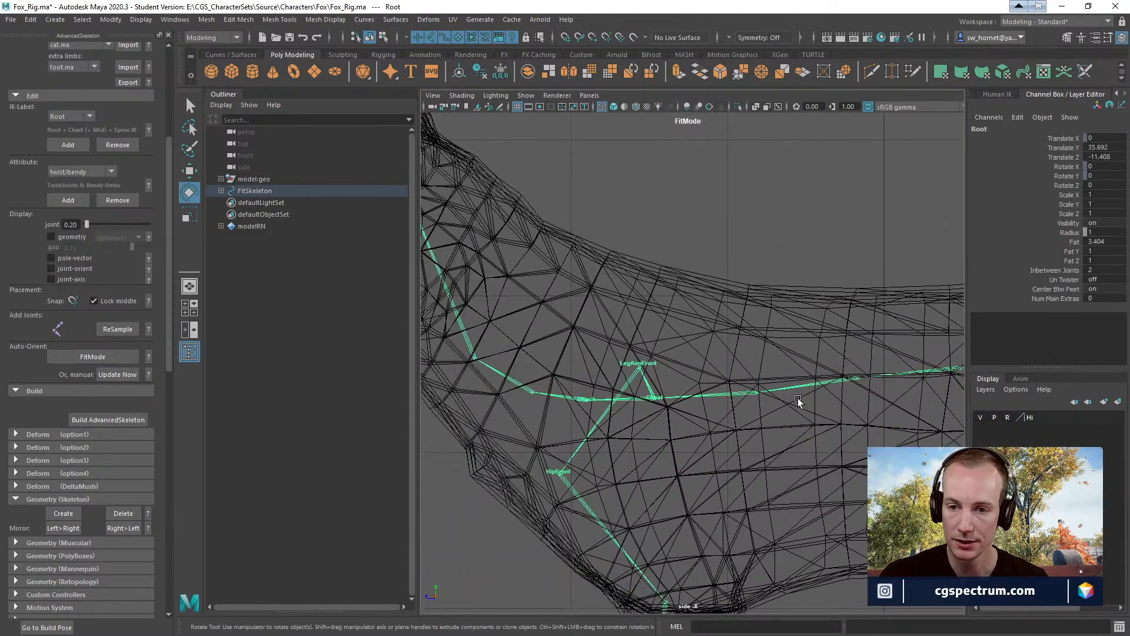
click(656, 399)
alt+middle_drag(908, 390, 764, 383)
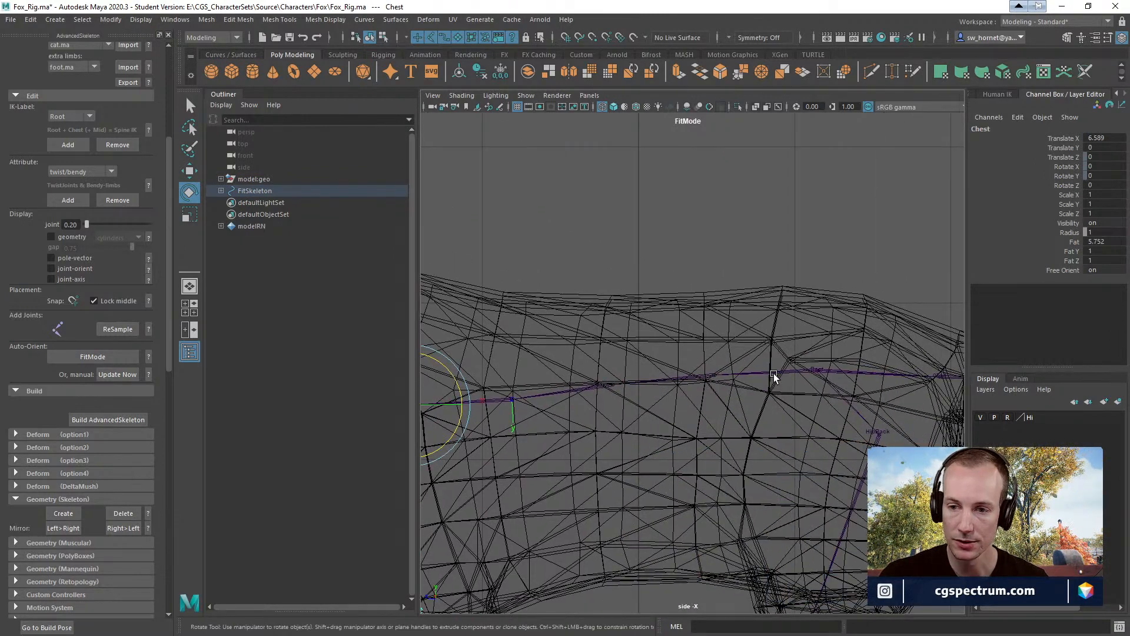
click(769, 372)
click(681, 381)
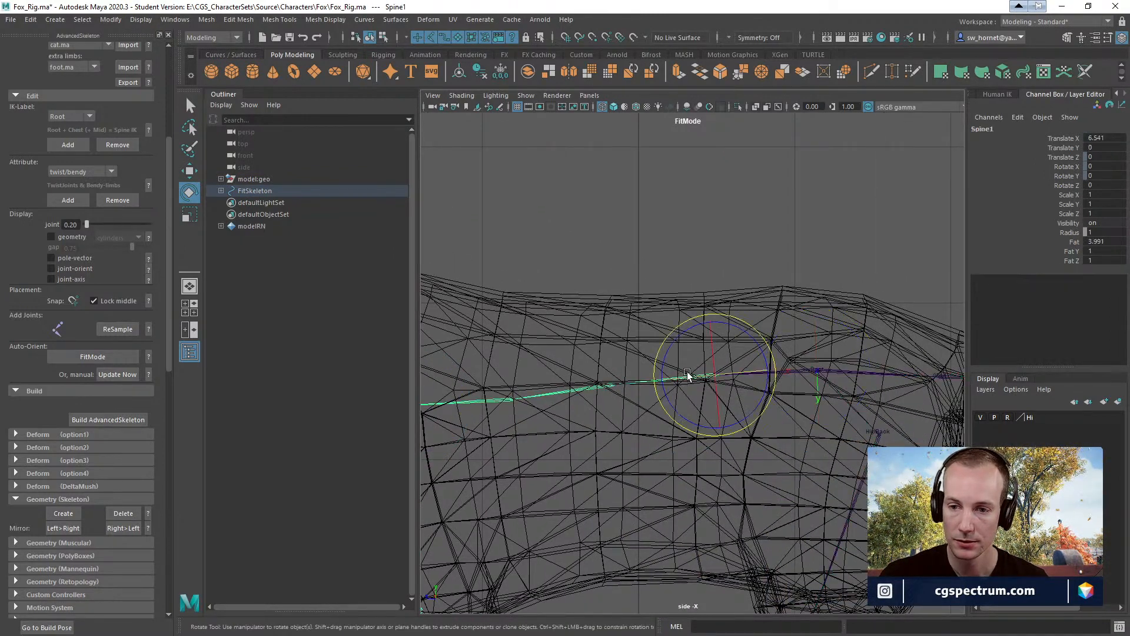
drag(677, 353, 677, 339)
alt+middle_drag(633, 390, 796, 384)
click(735, 364)
drag(728, 349, 729, 342)
- Move the Scapula joint slightly down above the chest
alt+middle_drag(729, 342, 887, 266)
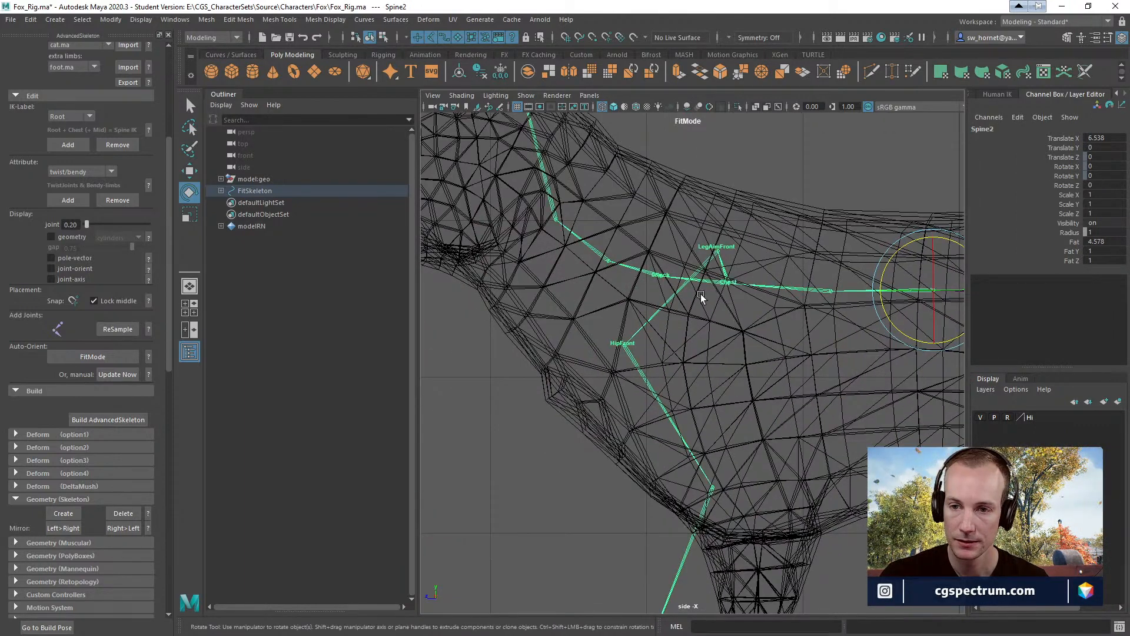
click(718, 250)
key(w)
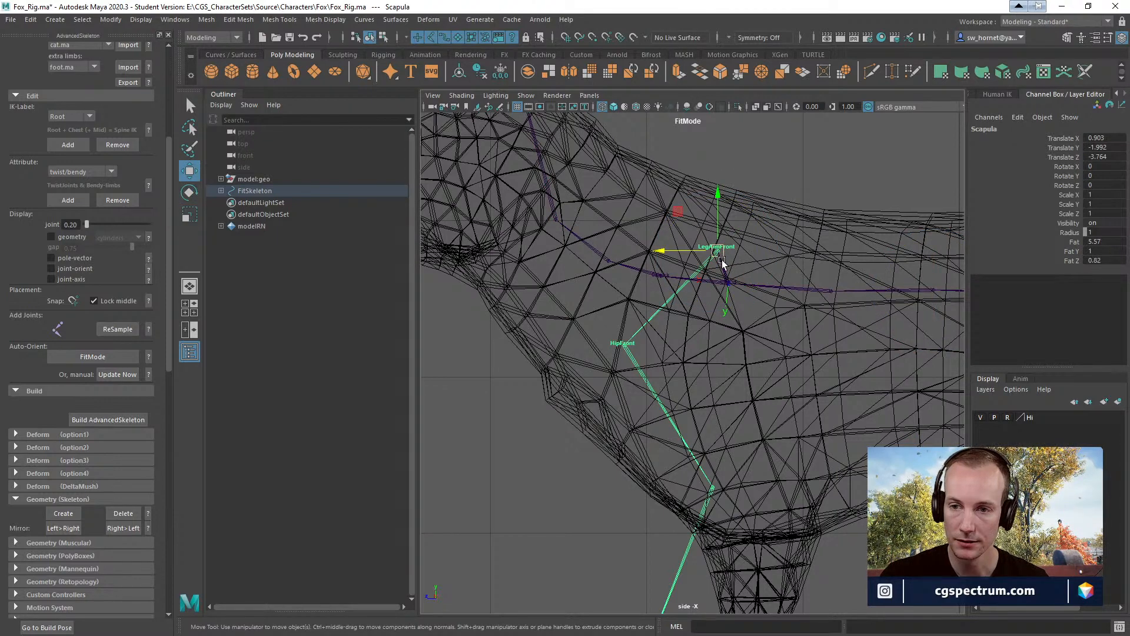
mouse_move(718, 250)
mouse_down()
mouse_move(717, 320)
mouse_move(725, 262)
mouse_up()
drag(723, 246, 719, 253)
- Move the Shoulder joint down and back inside the chest, at a Translate X of about 11.02
click(623, 347)
alt+middle_drag(668, 362, 606, 285)
drag(561, 269, 603, 340)
- Move the elbow joint up and back in the foreleg, and place the Wrist joint in the lower leg at about 13.2 Translate X
alt+middle_drag(786, 412, 797, 342)
alt+middle_drag(788, 425, 739, 368)
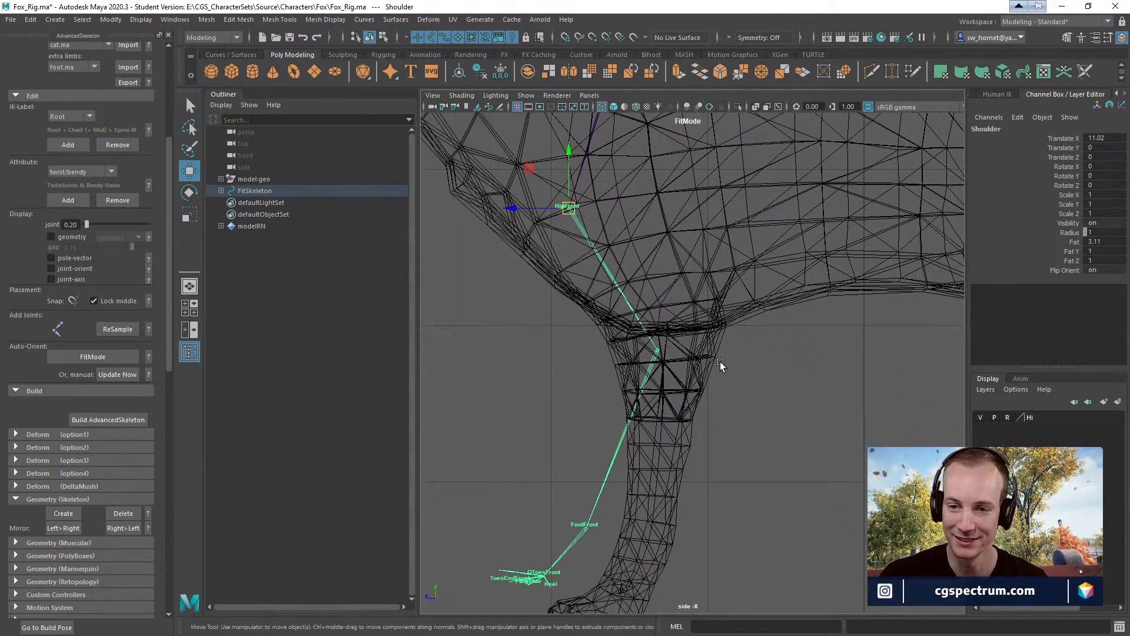
click(657, 351)
drag(657, 351, 699, 328)
alt+middle_drag(699, 328, 747, 295)
click(683, 400)
drag(682, 400, 698, 433)
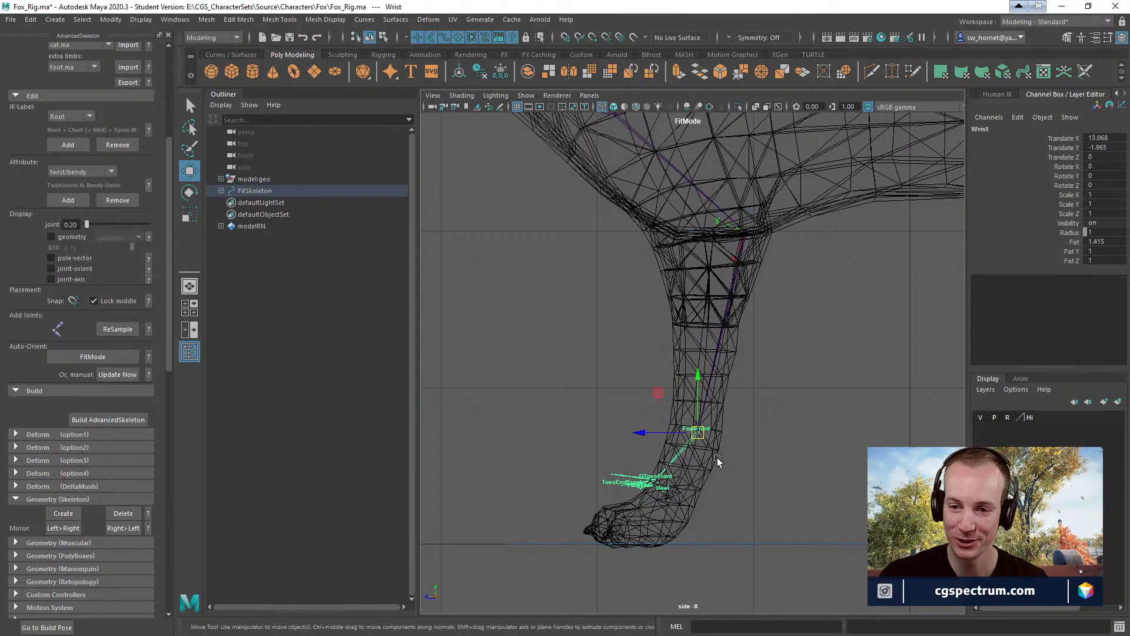
- Move the Fingers1 joint down into the front paw at about 7 Translate X and rotate it about -9.57 degrees in Z
alt+middle_drag(694, 473, 760, 363)
alt+right_drag(723, 360, 965, 418)
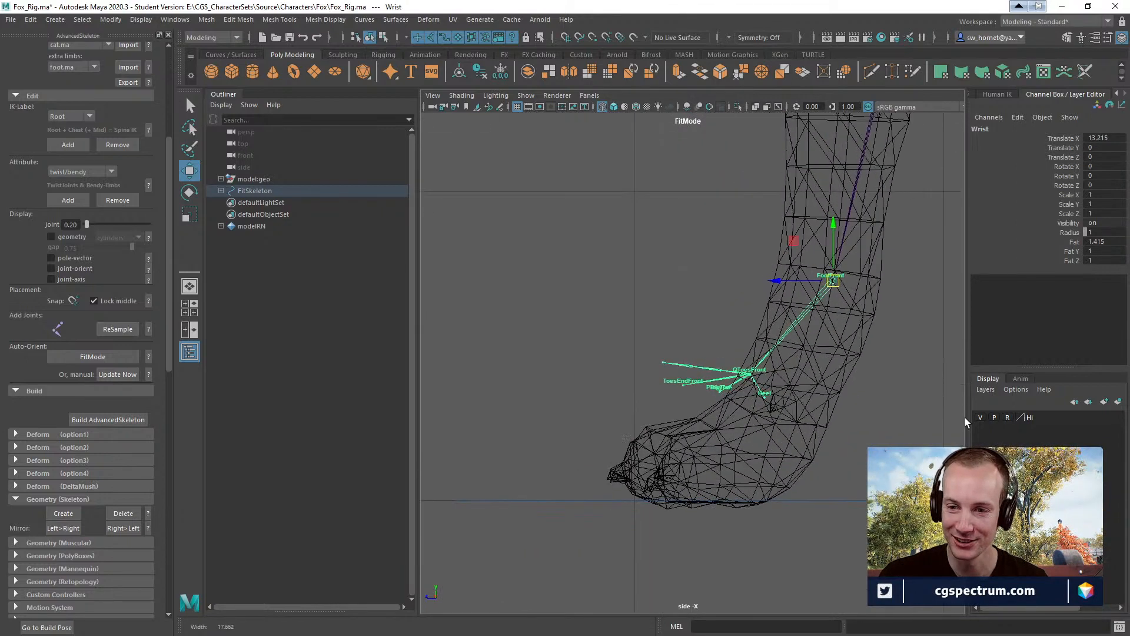
click(748, 378)
key(ctrl+z)
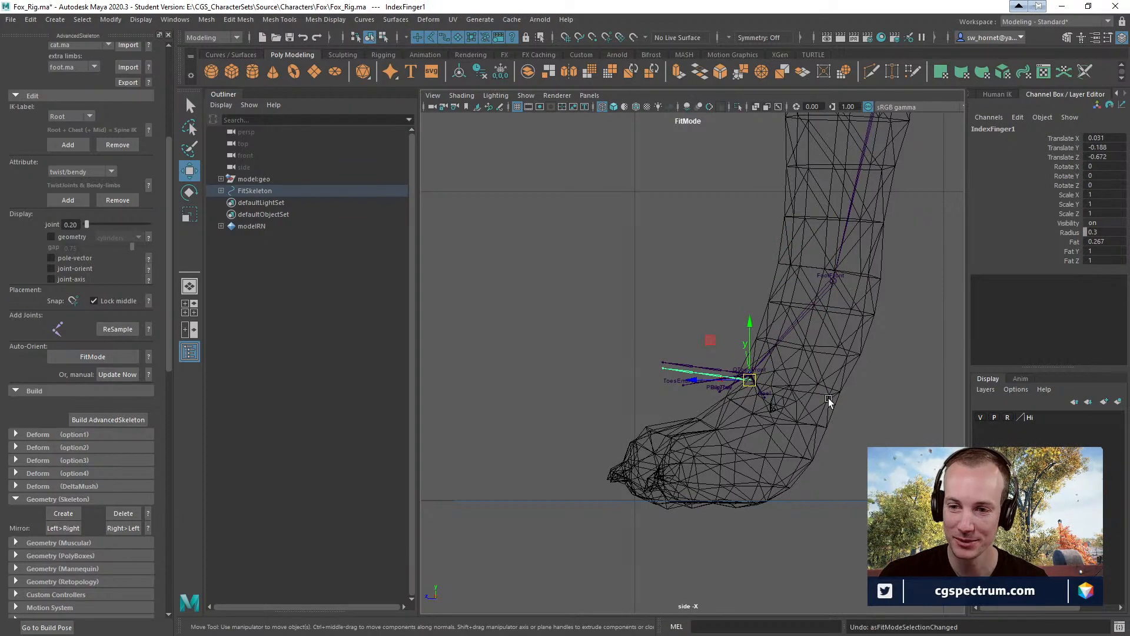
alt+middle_drag(815, 378, 719, 380)
alt+right_drag(719, 381, 782, 446)
key(ctrl+z)
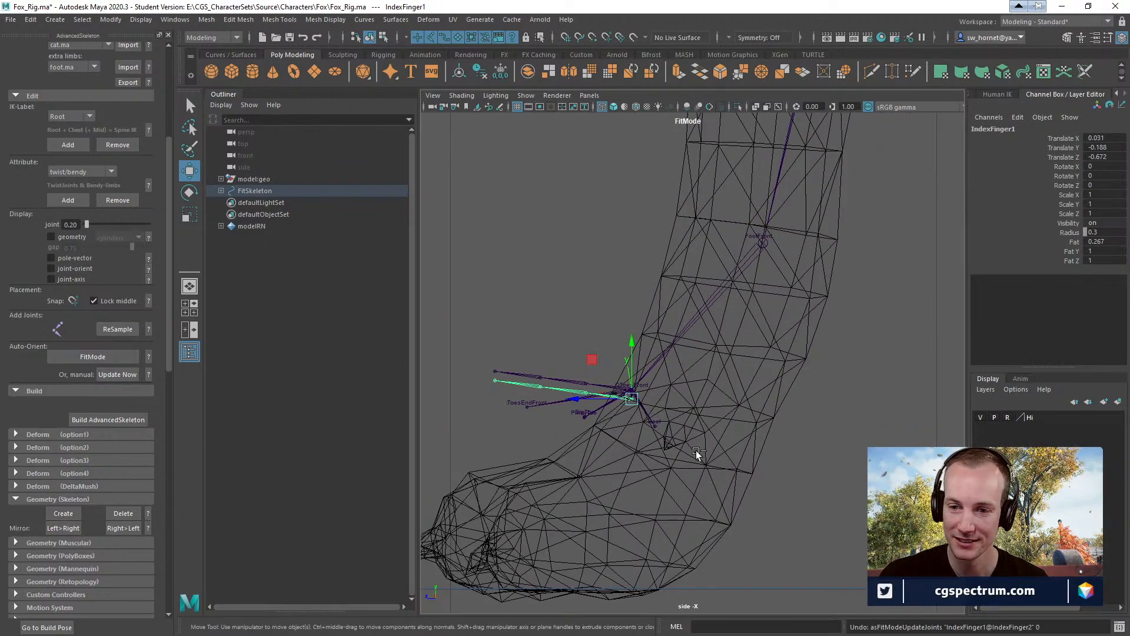
click(643, 412)
click(636, 390)
drag(636, 390, 623, 548)
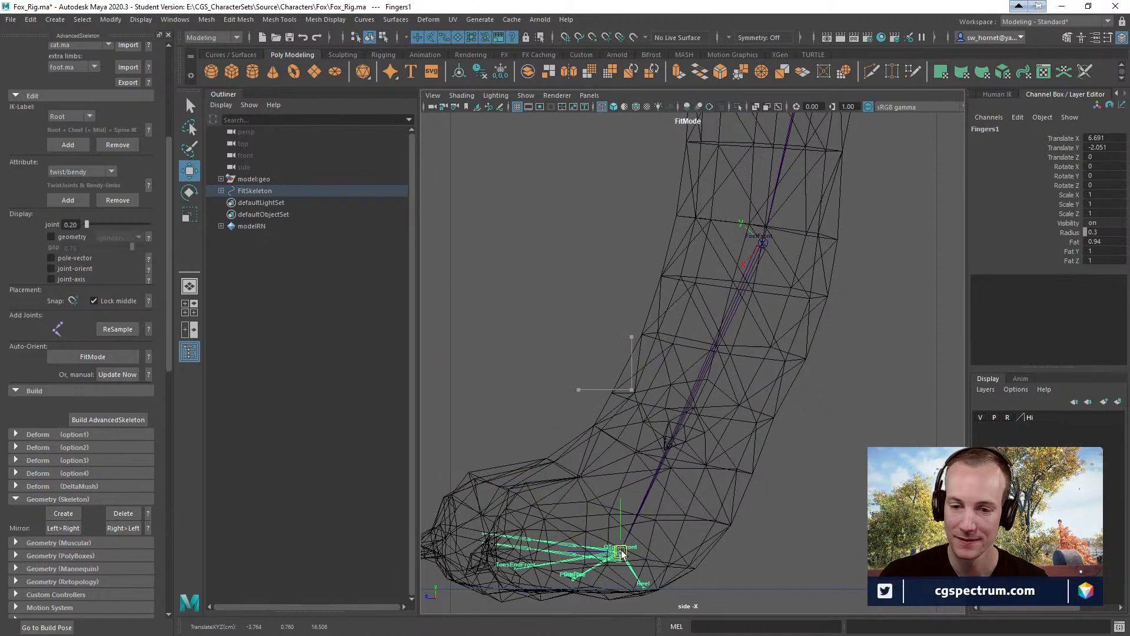
key(e)
drag(590, 510, 582, 517)
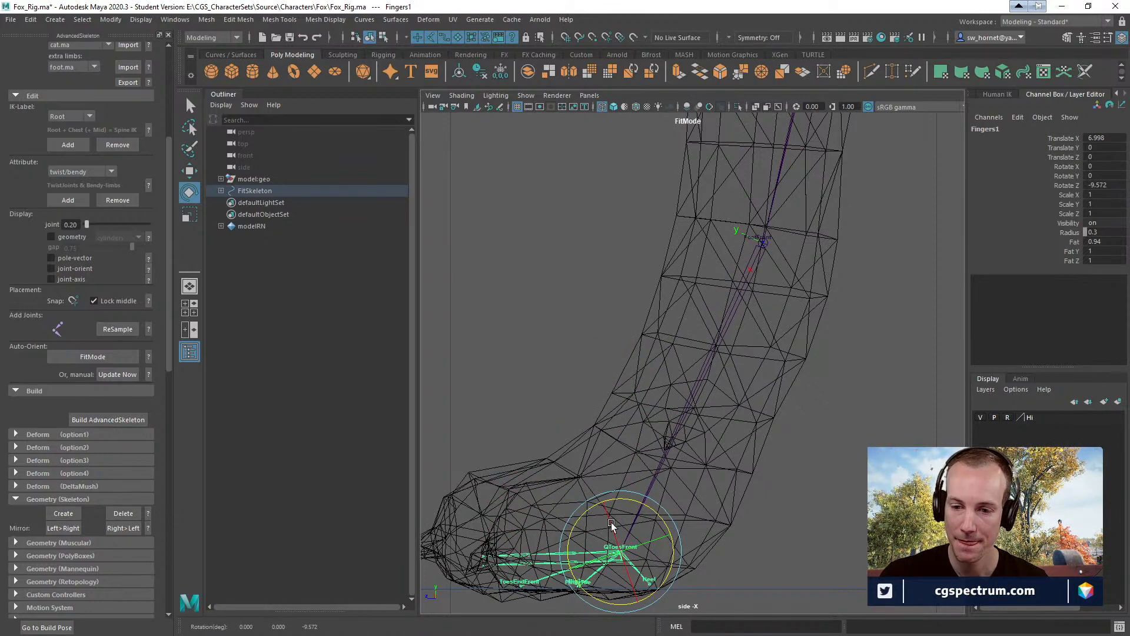
- Nudge the IndexFinger1 joint slightly up in the front paw, at about 0.085 Translate X and 0.138 Translate Y
click(642, 553)
click(621, 560)
key(w)
drag(622, 559, 619, 545)
- Shift the elbow joint slightly forward within the upper foreleg
scroll(692, 472, down, 3)
alt+middle_drag(692, 469, 690, 475)
alt+middle_drag(772, 471, 724, 571)
scroll(573, 434, down, 2)
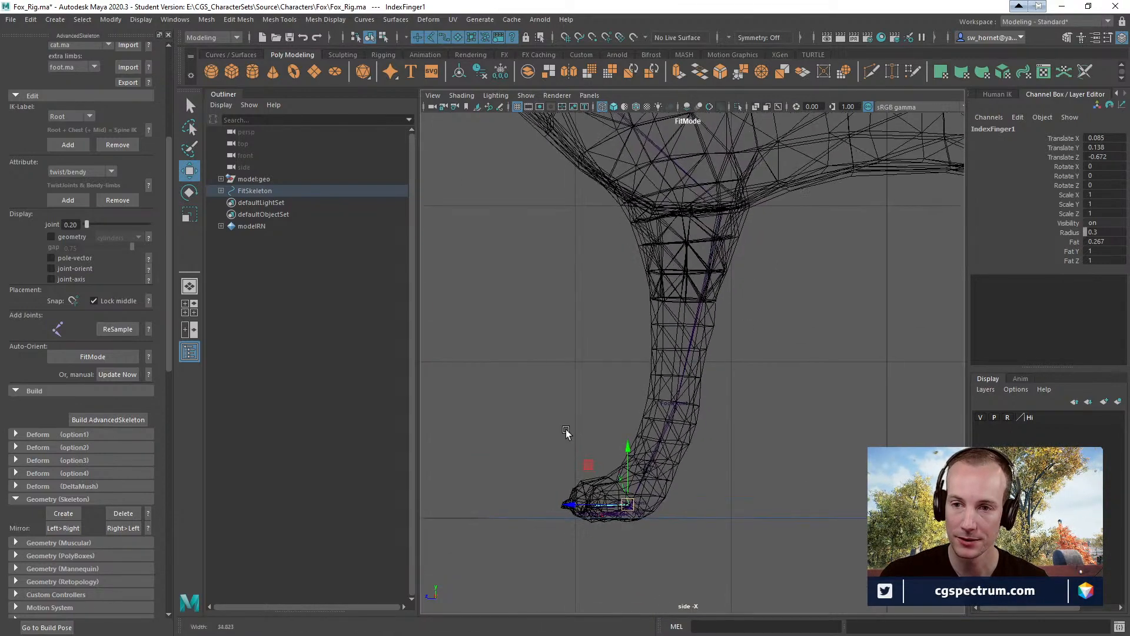
alt+middle_drag(572, 434, 515, 499)
scroll(766, 391, down, 1)
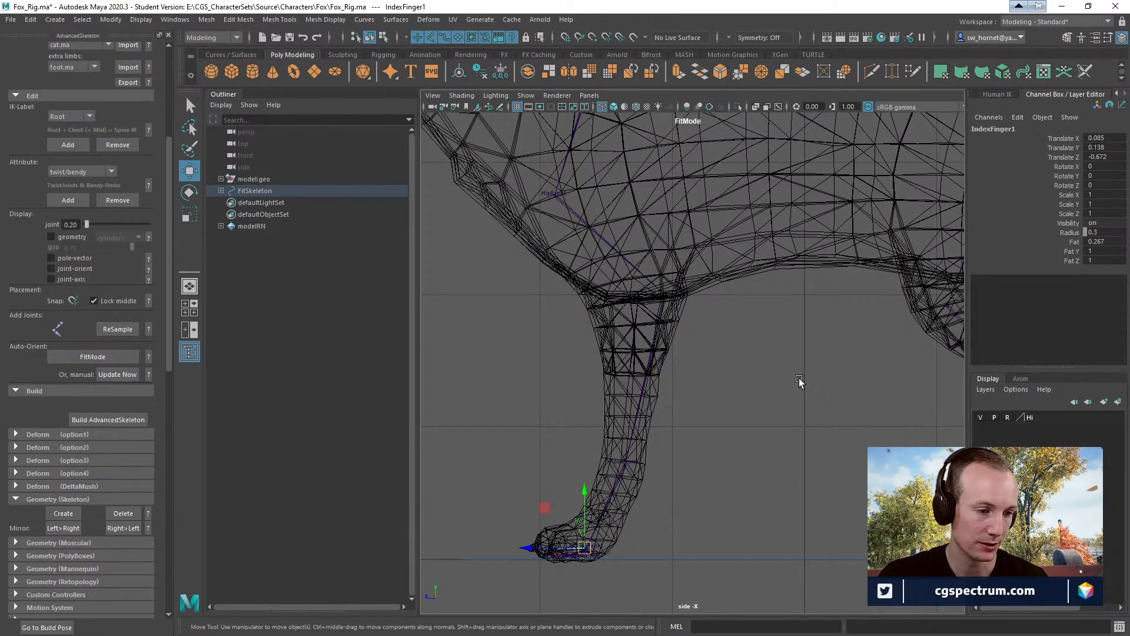
alt+middle_drag(794, 357, 749, 330)
scroll(693, 391, down, 1)
scroll(647, 324, up, 5)
alt+middle_drag(603, 309, 683, 412)
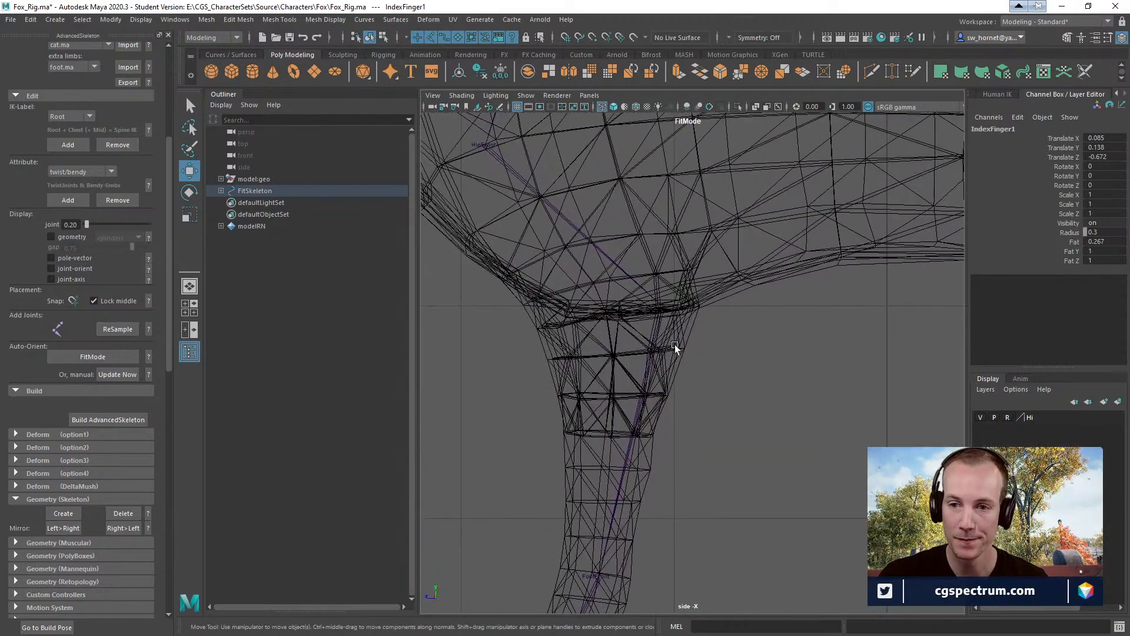
click(660, 309)
alt+middle_drag(769, 355, 784, 368)
drag(677, 318, 662, 323)
alt+middle_drag(763, 420, 765, 344)
drag(666, 246, 662, 246)
- Move the Wrist joint slightly back to about 13.33 Translate X, and raise the Fingers1 joint in the paw to about 6.32
click(596, 520)
drag(599, 526, 618, 531)
alt+middle_drag(649, 546, 724, 373)
scroll(662, 459, up, 5)
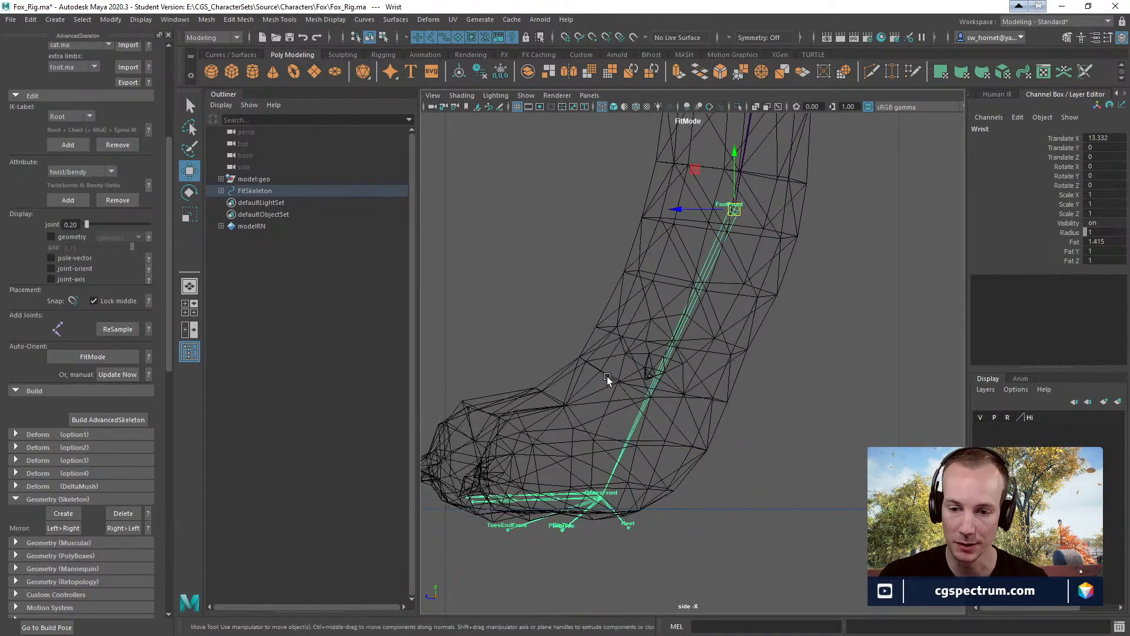
click(596, 502)
drag(596, 502, 604, 469)
- Examine the joint placement from the front paw up through the foreleg, shoulder and neck to the head
alt+right_drag(604, 467, 487, 480)
alt+middle_drag(633, 443, 454, 504)
alt+middle_drag(721, 460, 735, 478)
alt+right_drag(555, 435, 482, 412)
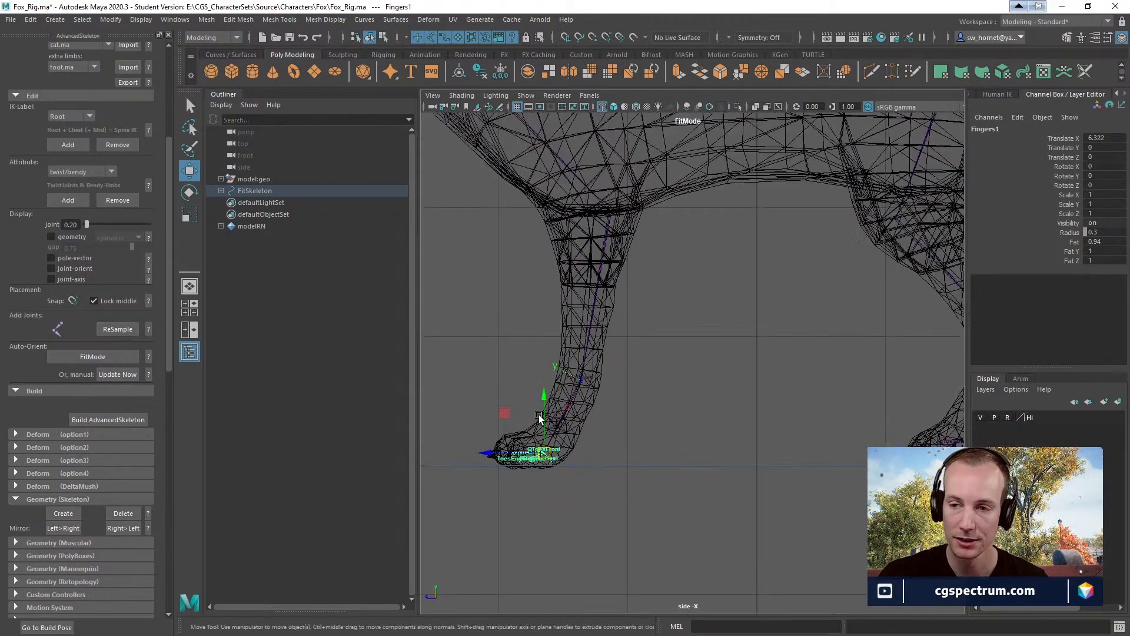
alt+middle_drag(801, 422, 708, 434)
mouse_move(751, 356)
alt+middle_down()
mouse_move(720, 464)
mouse_move(702, 346)
alt+middle_up()
alt+middle_drag(740, 361, 852, 310)
alt+middle_drag(732, 273, 766, 418)
alt+right_drag(681, 348, 691, 346)
alt+middle_drag(698, 346, 735, 448)
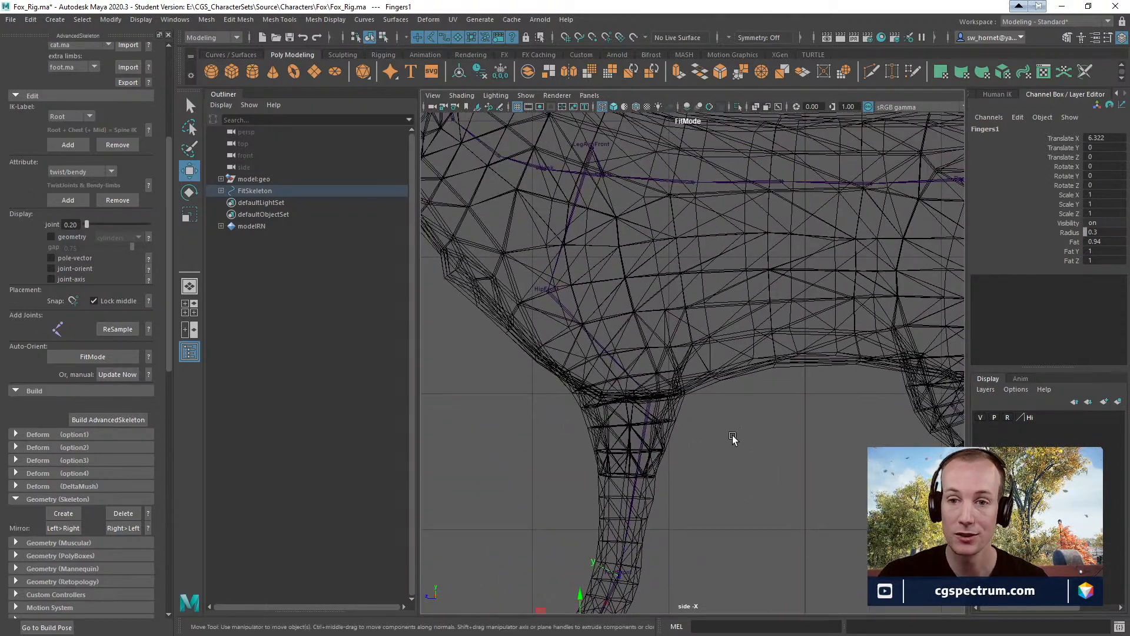
alt+middle_drag(731, 312, 743, 379)
alt+middle_drag(830, 390, 875, 450)
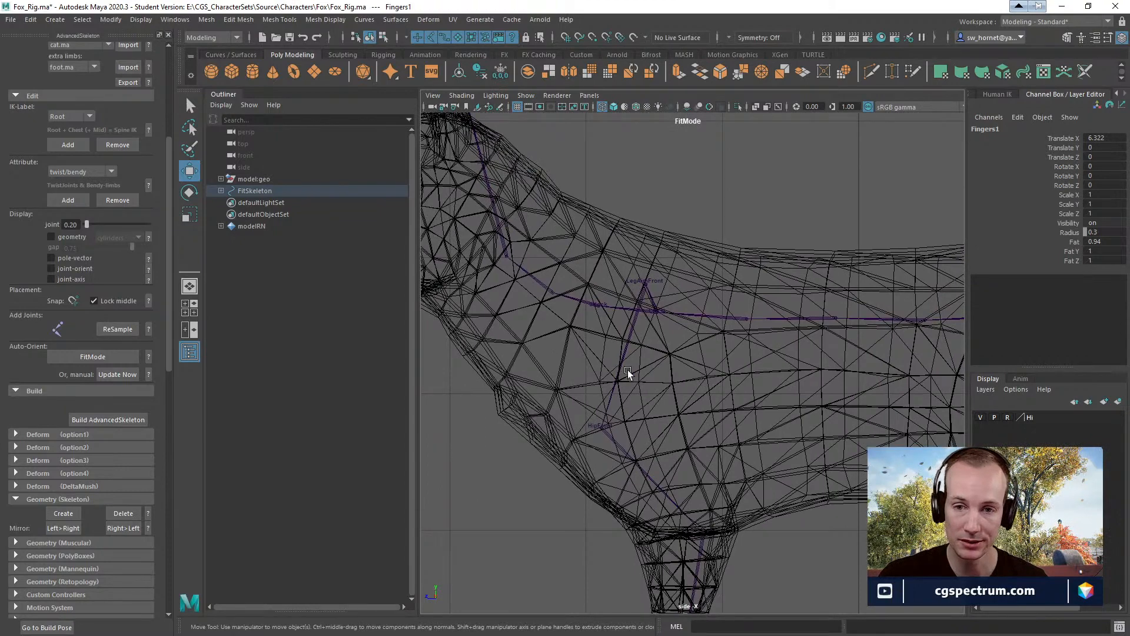
alt+middle_drag(618, 341, 762, 432)
alt+middle_drag(685, 385, 729, 416)
scroll(730, 417, up, 2)
alt+middle_drag(662, 365, 757, 424)
alt+right_drag(754, 379, 831, 408)
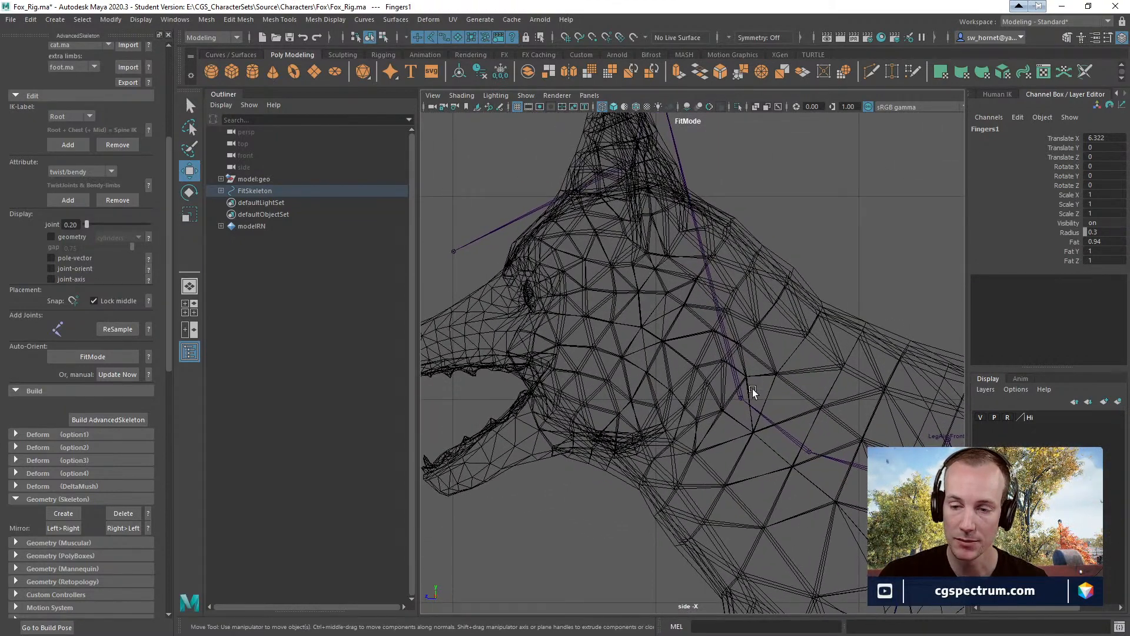
alt+middle_drag(719, 256, 733, 343)
- Move the Head joint down from above the ears into the skull, at a Translate X of about 6.09
click(667, 174)
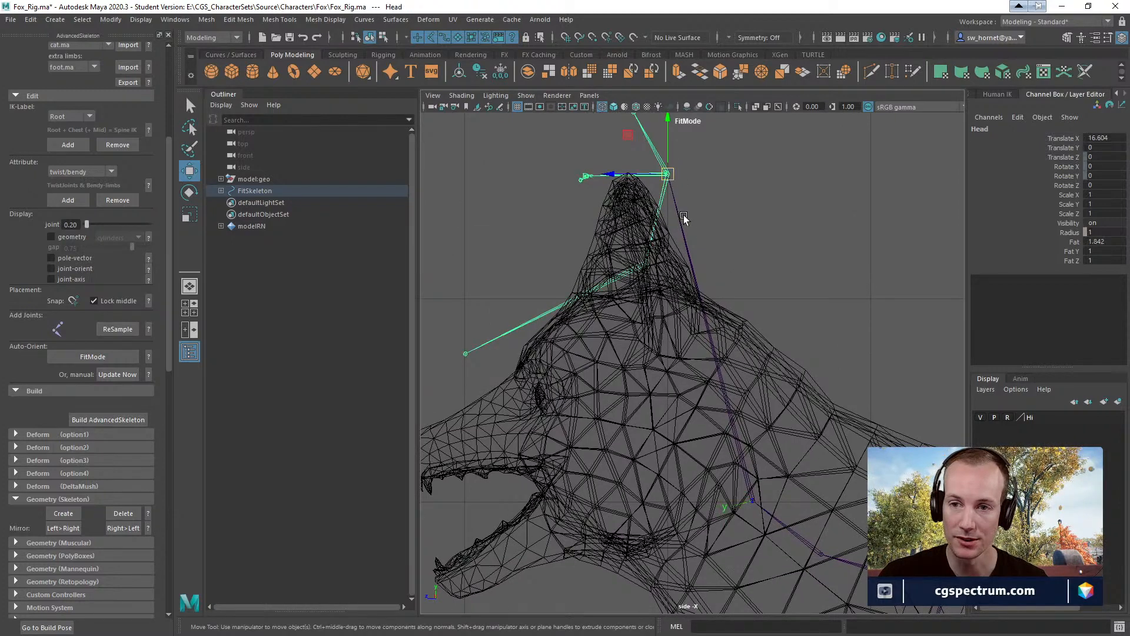
alt+middle_drag(667, 174, 678, 146)
drag(678, 146, 659, 364)
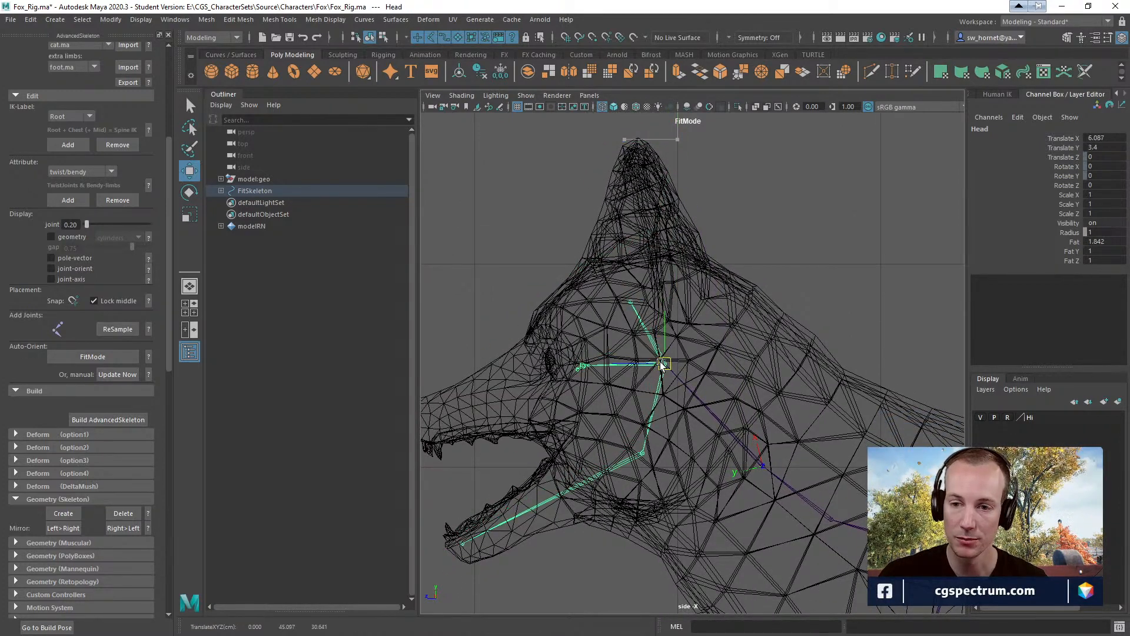
- Move the Eye joint forward into the fox's eyeball, to about 2.69 Translate X and 4.76 Translate Y
alt+middle_drag(597, 367, 674, 340)
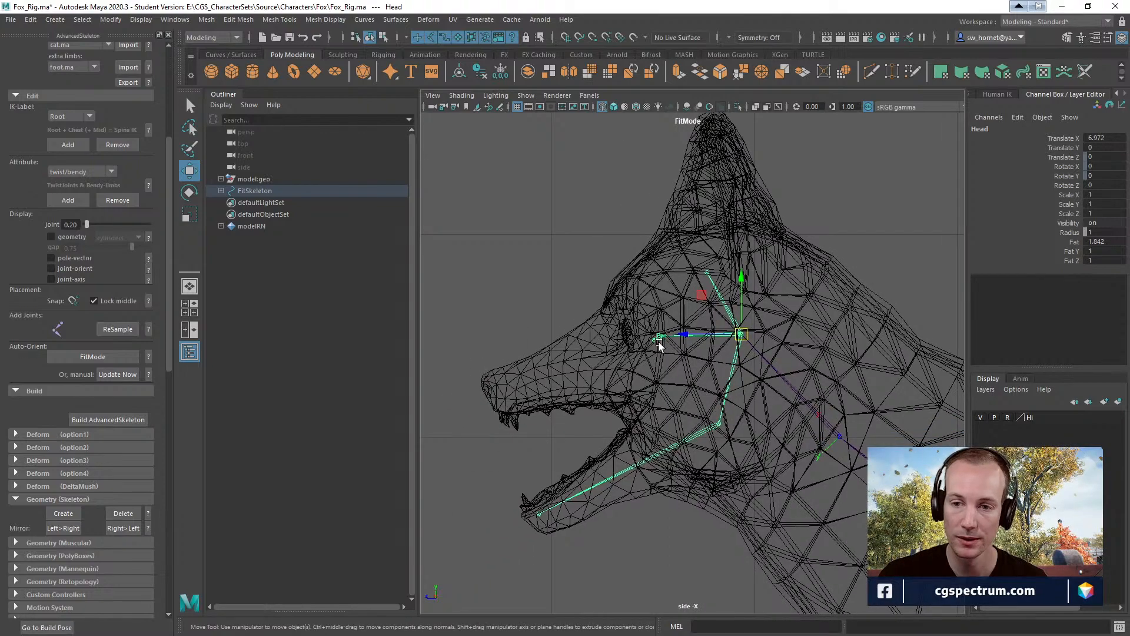
scroll(671, 342, up, 3)
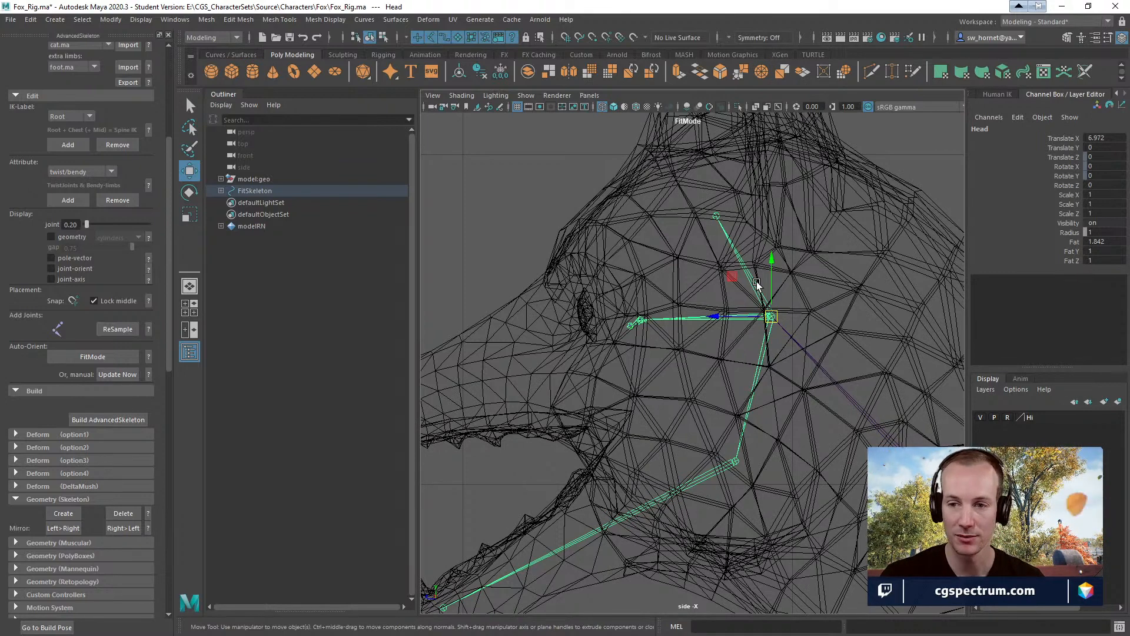
click(640, 321)
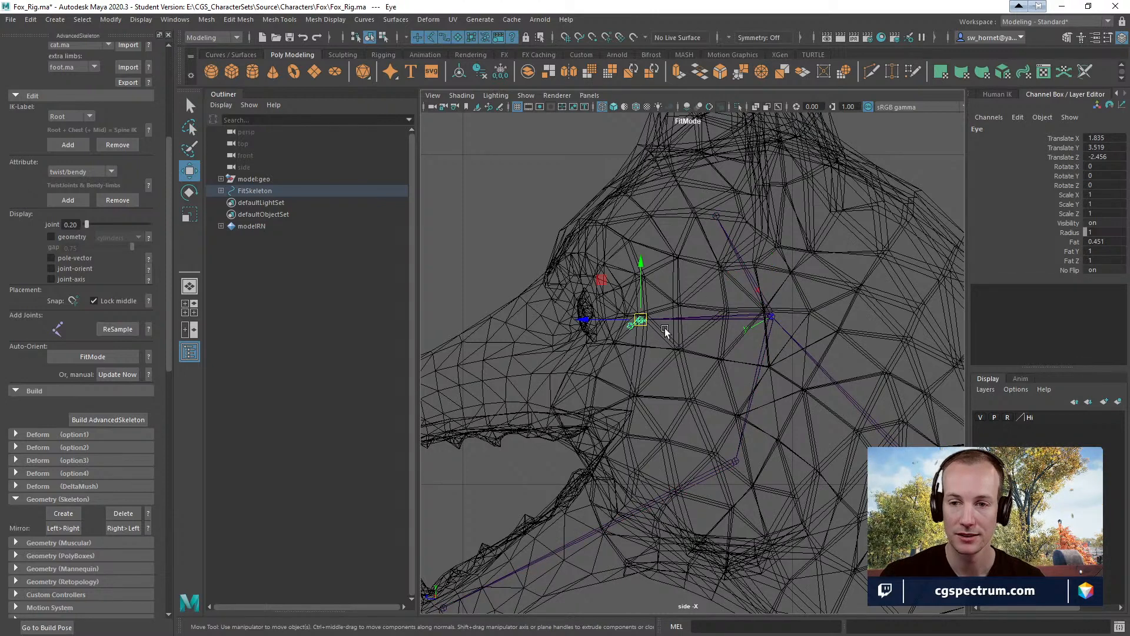
alt+middle_drag(661, 329, 734, 348)
drag(713, 342, 664, 338)
alt+middle_drag(688, 355, 774, 368)
alt+right_drag(773, 368, 968, 387)
alt+middle_drag(841, 377, 734, 366)
alt+right_drag(735, 366, 800, 367)
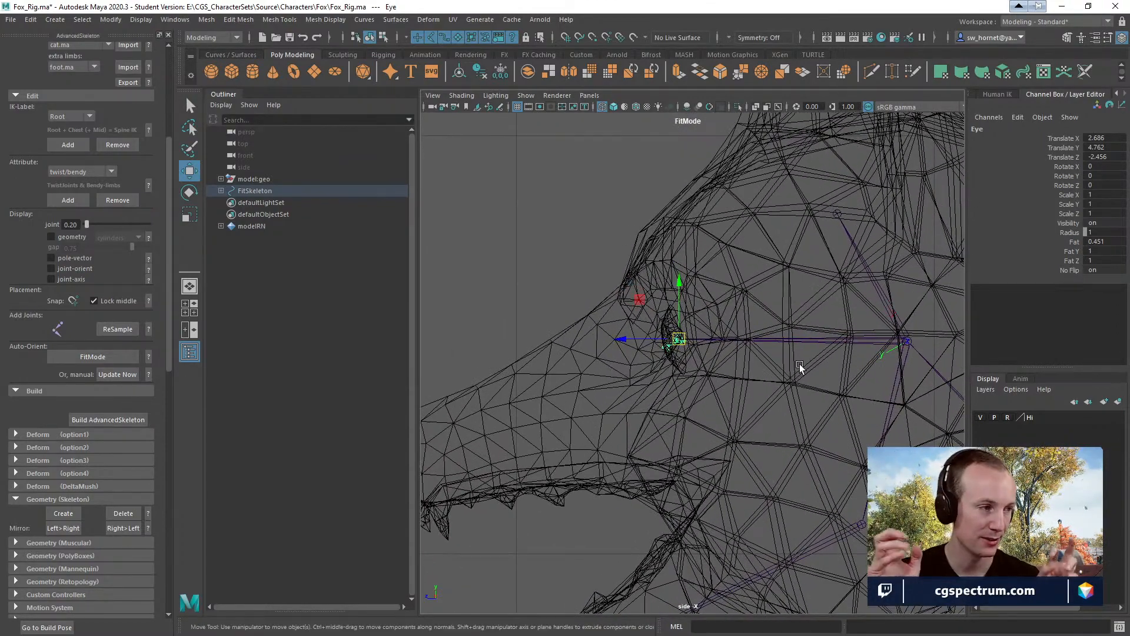
- Raise the EyeEnd joint level with the Eye joint at the front of the eyeball, at about 0.445 Translate X
alt+middle_drag(767, 331, 818, 323)
scroll(818, 323, up, 2)
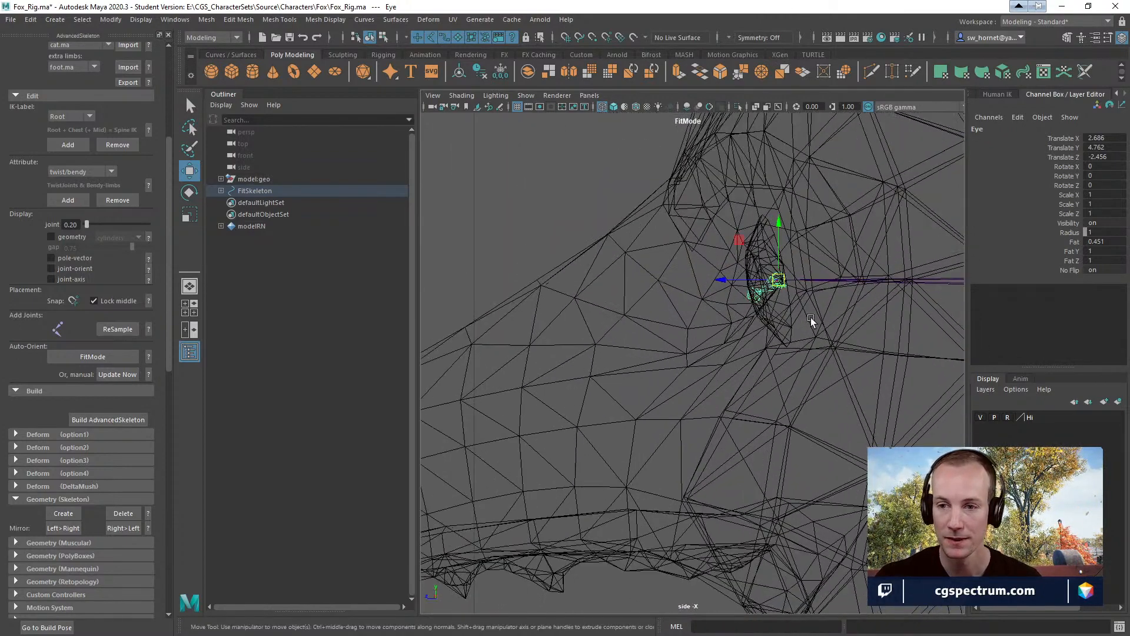
click(754, 294)
drag(754, 294, 751, 282)
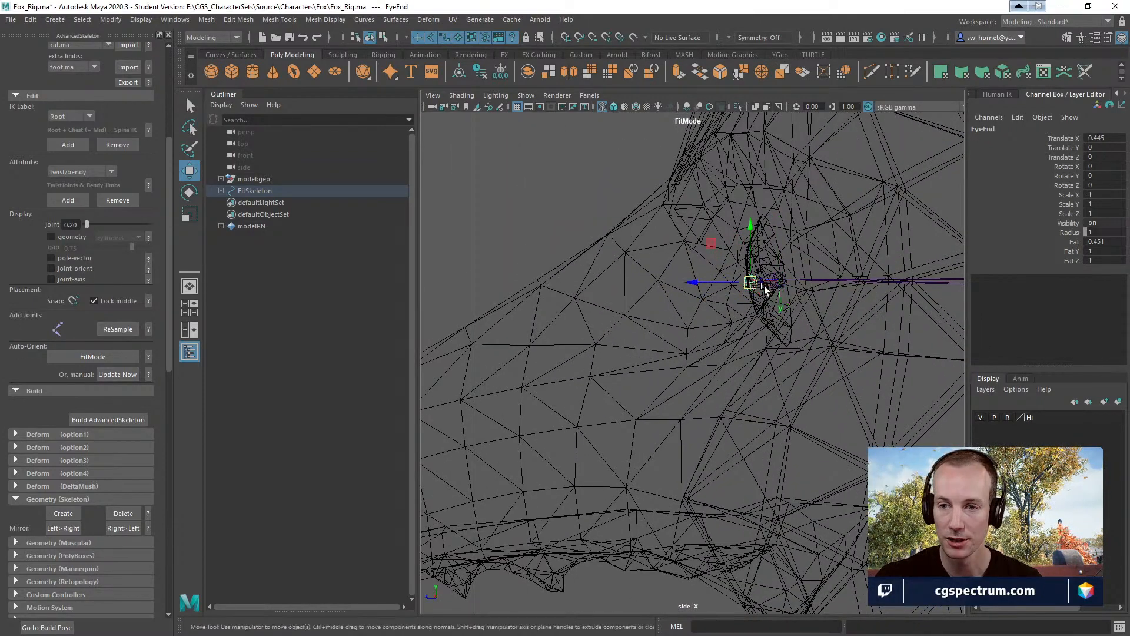
- Examine the joint placement in the head and along the neck down to the shoulder and upper foreleg
alt+middle_drag(798, 294, 801, 310)
scroll(815, 310, down, 1)
alt+middle_drag(864, 329, 818, 327)
alt+right_drag(818, 327, 705, 372)
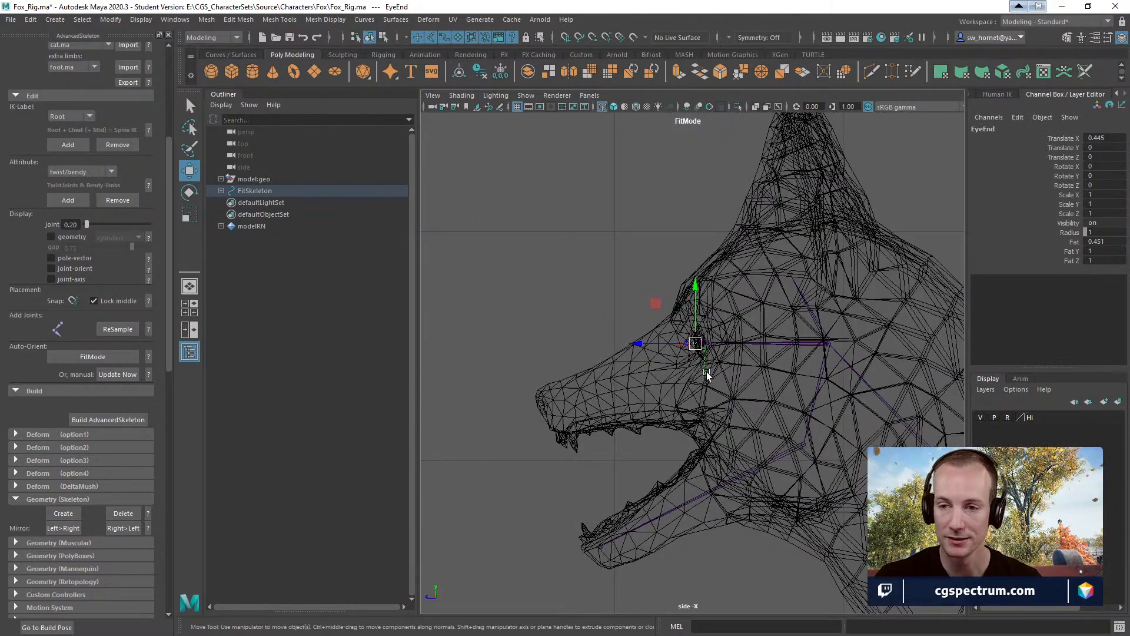
alt+middle_drag(705, 372, 657, 339)
alt+middle_drag(764, 301, 771, 336)
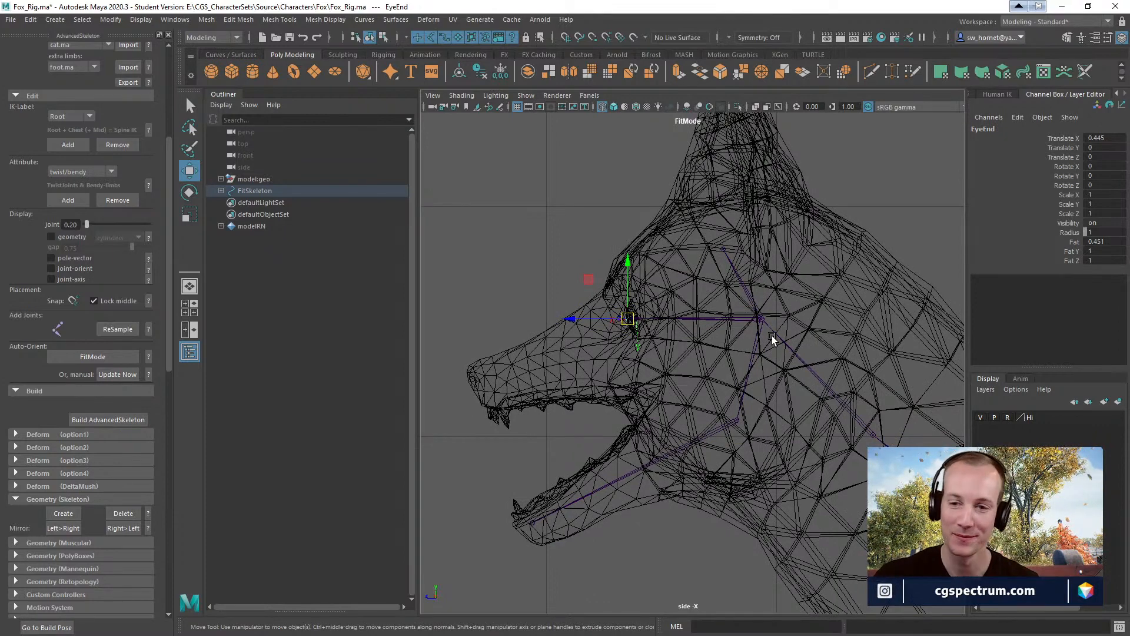
alt+middle_drag(741, 353, 669, 256)
alt+right_drag(701, 243, 572, 235)
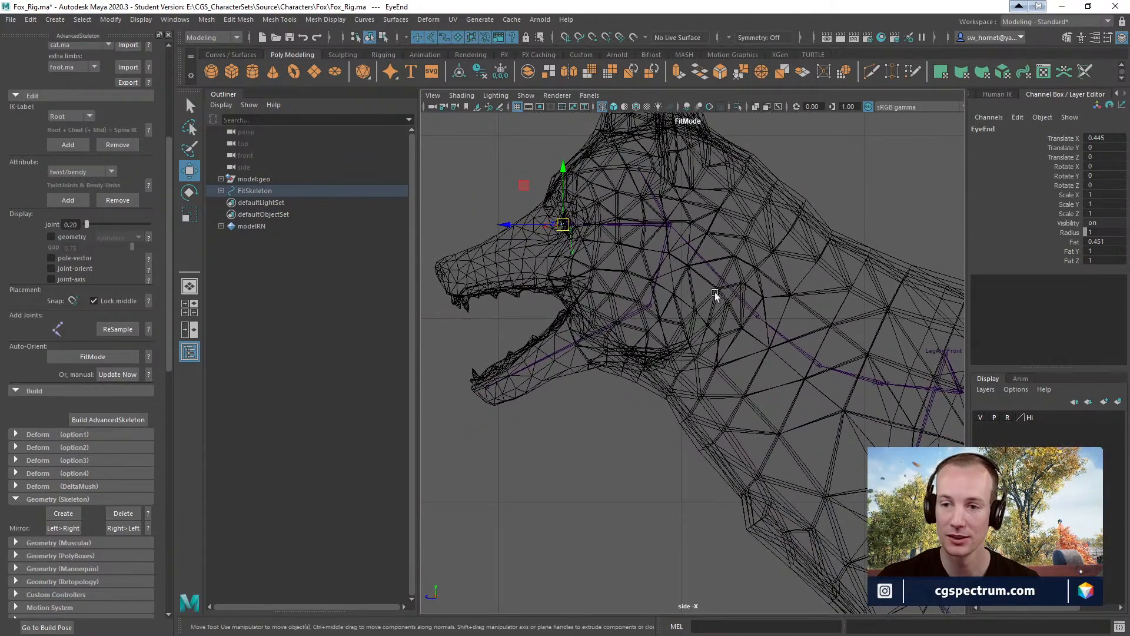
alt+middle_drag(707, 287, 651, 254)
alt+right_drag(651, 255, 670, 262)
alt+middle_drag(670, 261, 702, 314)
alt+right_drag(703, 315, 588, 305)
alt+middle_drag(718, 359, 671, 272)
alt+right_drag(671, 272, 573, 308)
alt+middle_drag(685, 353, 664, 286)
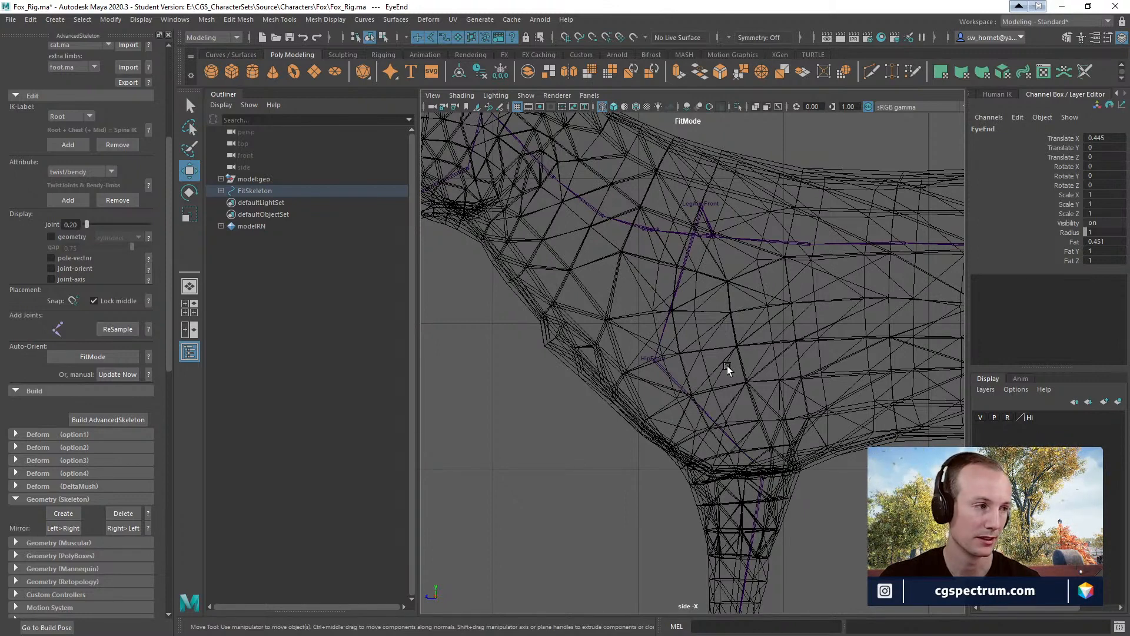
- Shift the shoulder joint back and slightly down, and move the Elbow joint forward to about 9.34 Translate X
alt+middle_drag(743, 307, 766, 269)
scroll(697, 342, up, 3)
click(673, 312)
alt+middle_drag(738, 341, 701, 309)
drag(634, 284, 662, 298)
click(826, 456)
drag(826, 458, 793, 448)
alt+middle_drag(843, 476, 841, 322)
alt+middle_drag(770, 480, 832, 270)
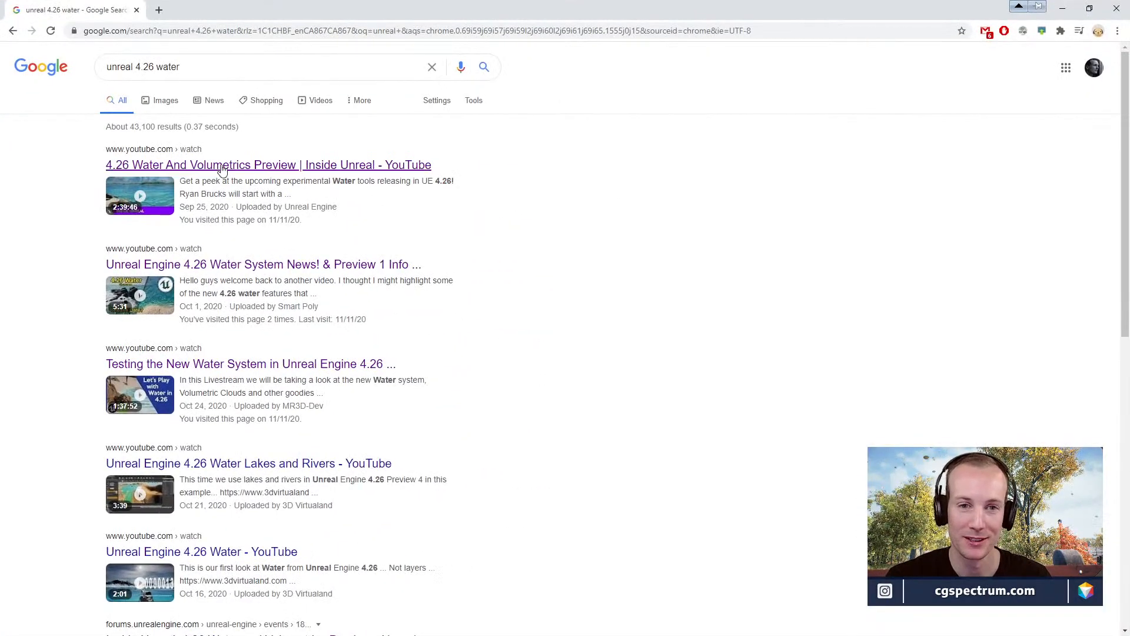
- Switch to the browser and skim the video Testing the New Water System in Unreal Engine 4.26, pausing around 32:24
click(221, 174)
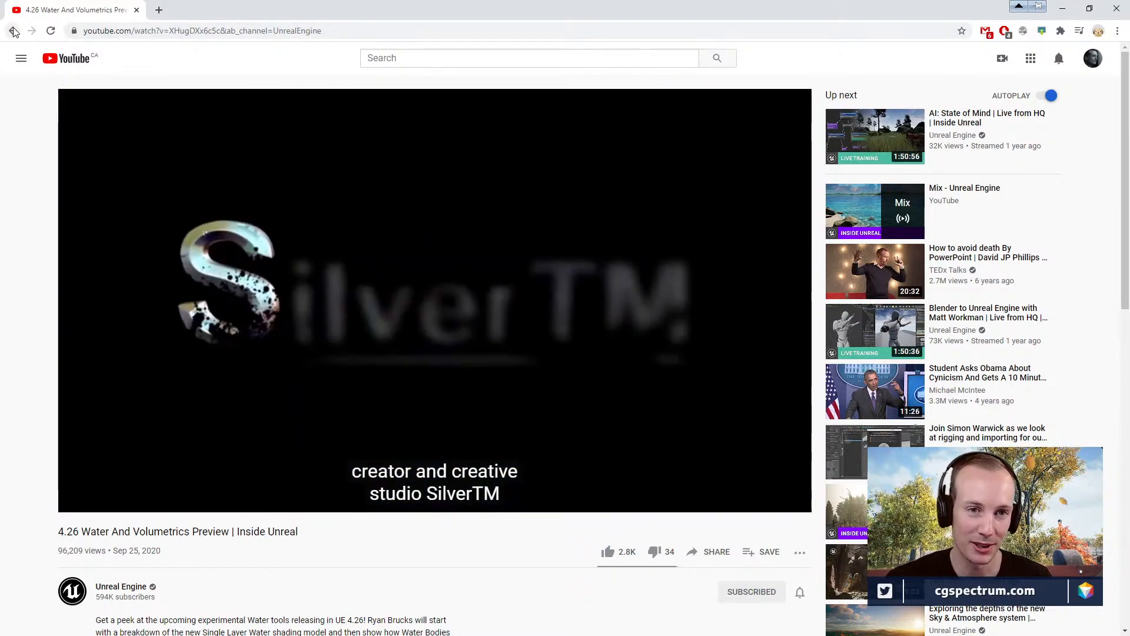
click(13, 30)
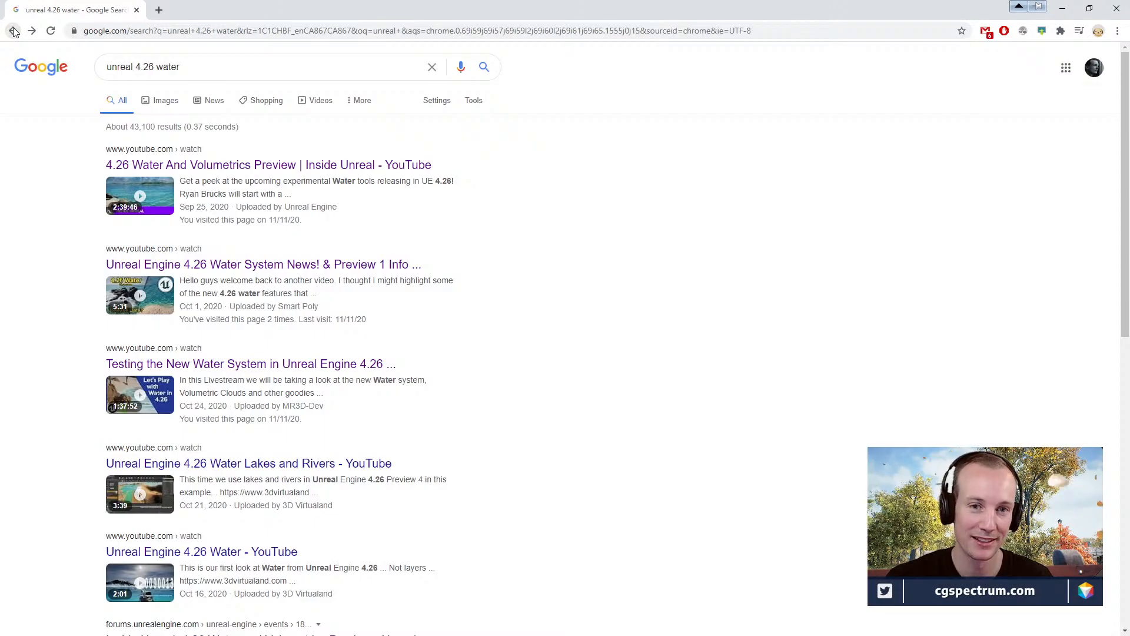
click(240, 365)
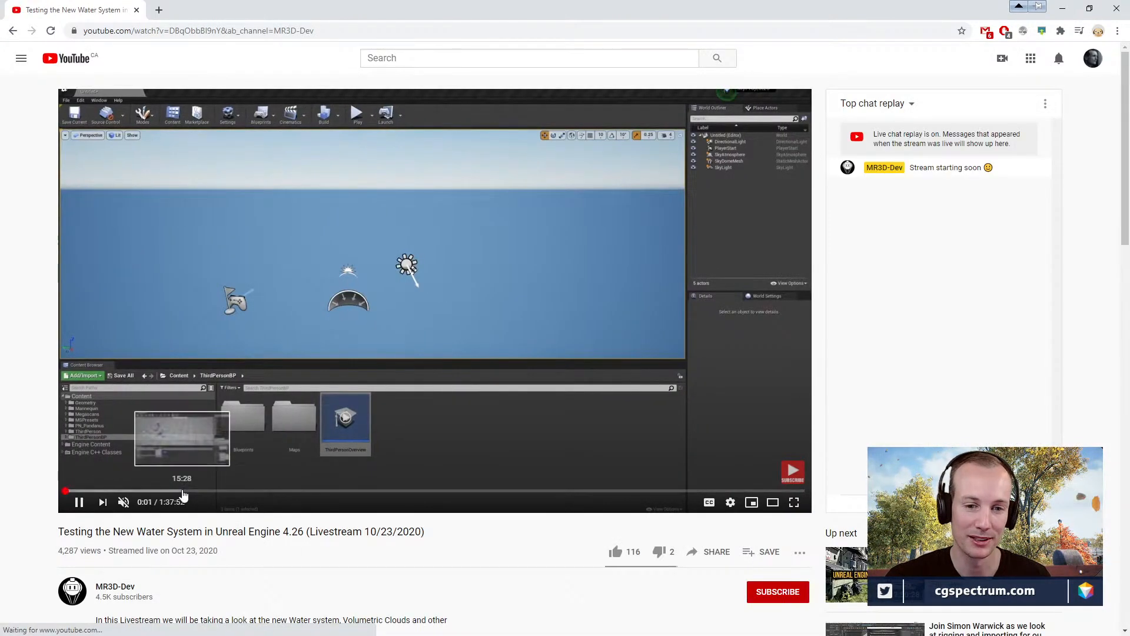
click(183, 492)
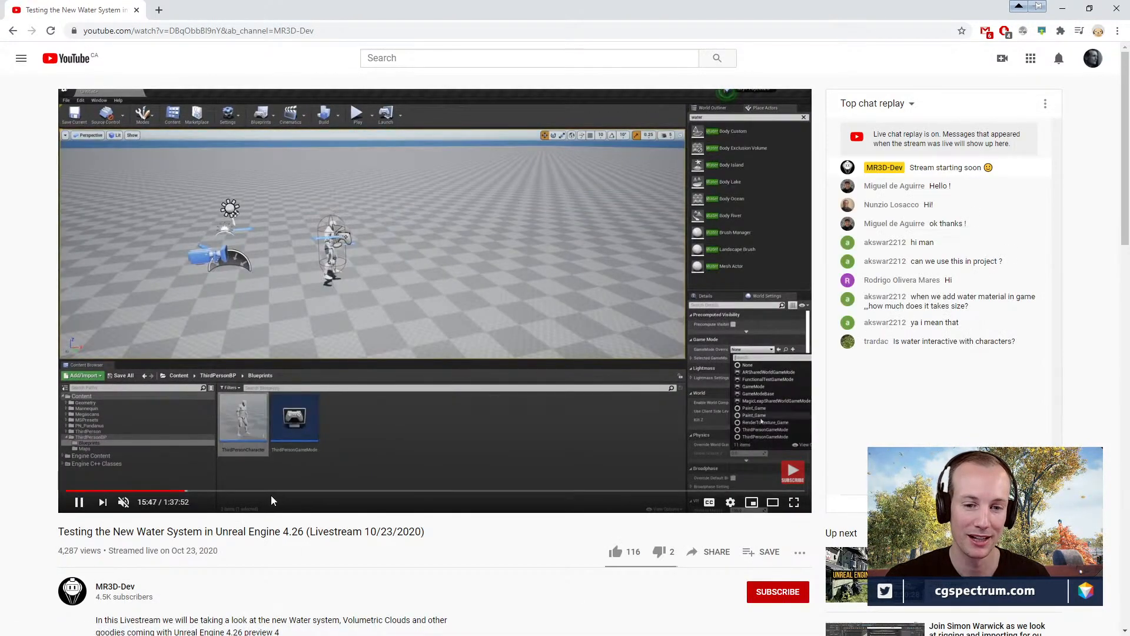
click(311, 492)
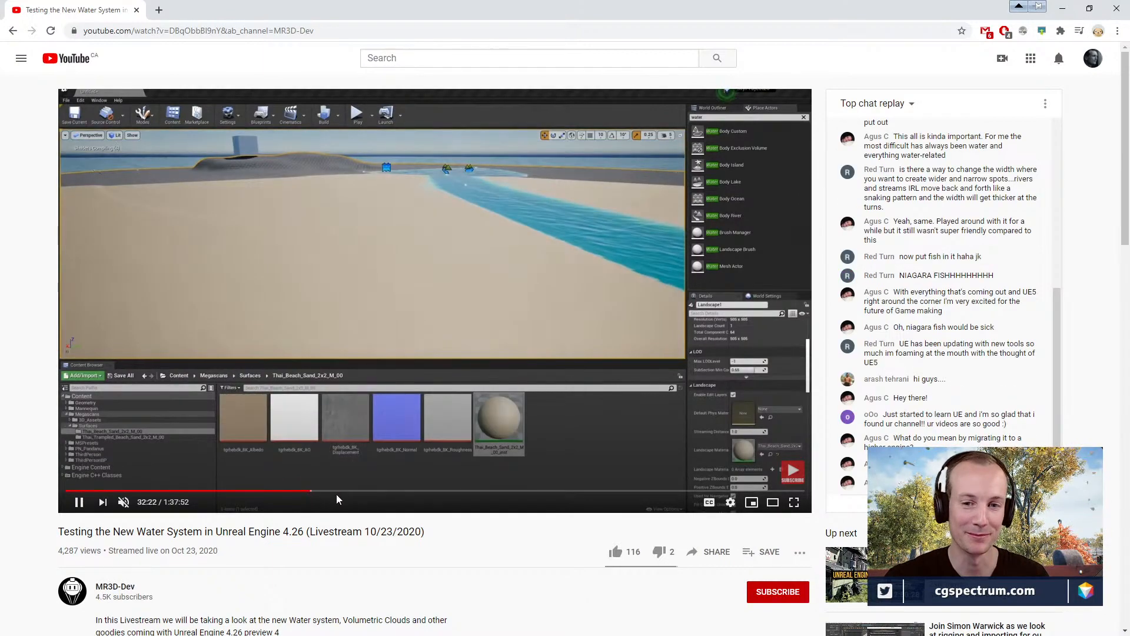
click(80, 503)
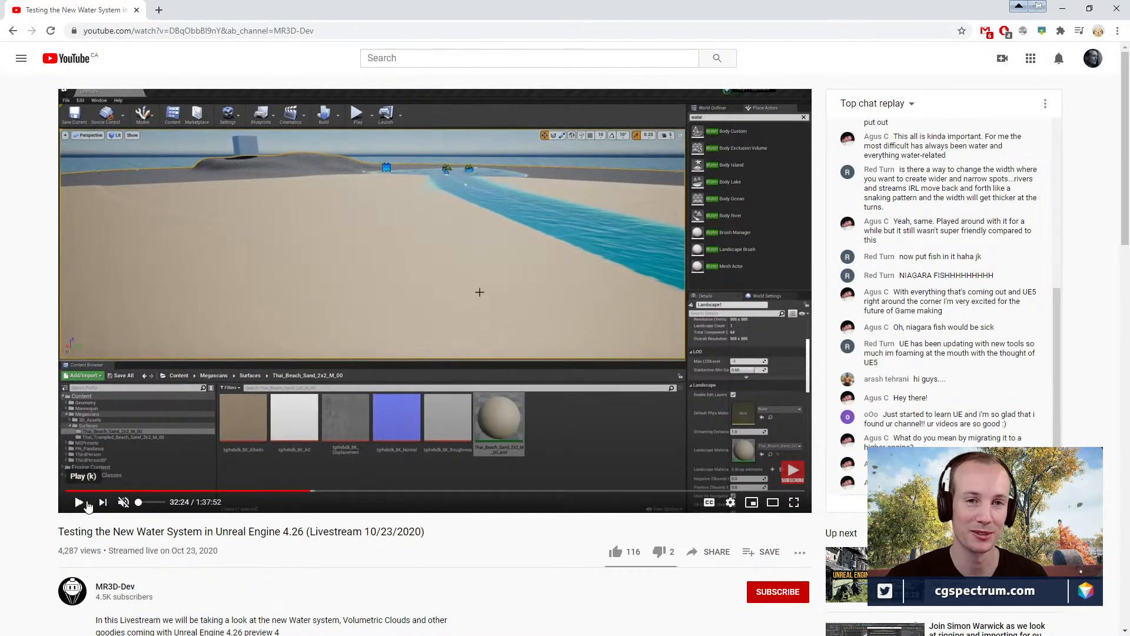
drag(319, 4, 441, 132)
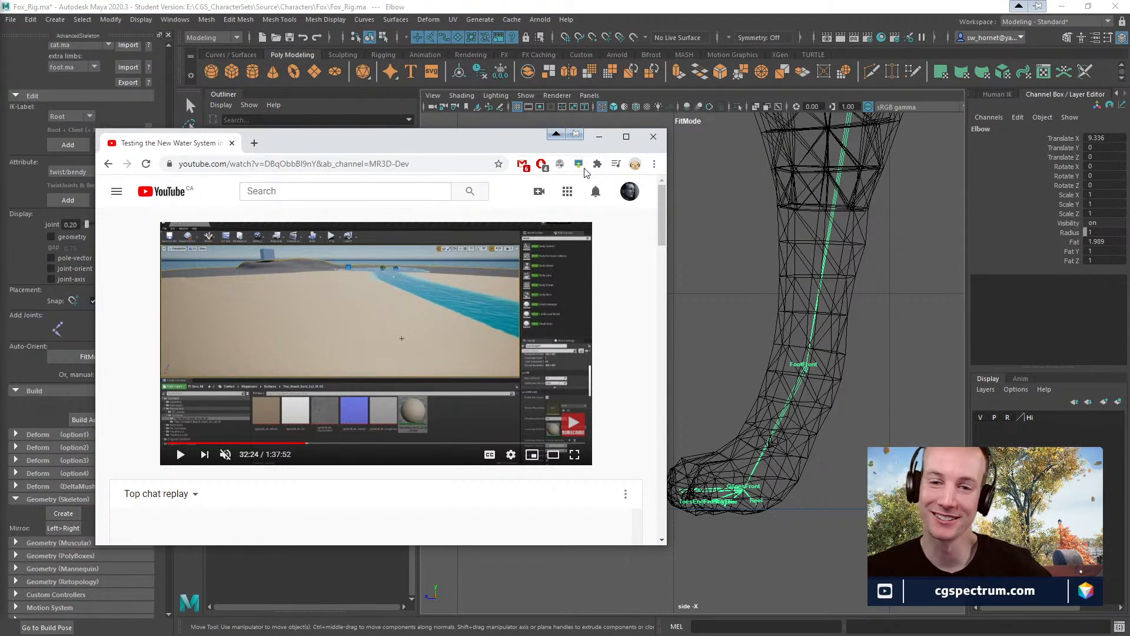
drag(465, 139, 0, 194)
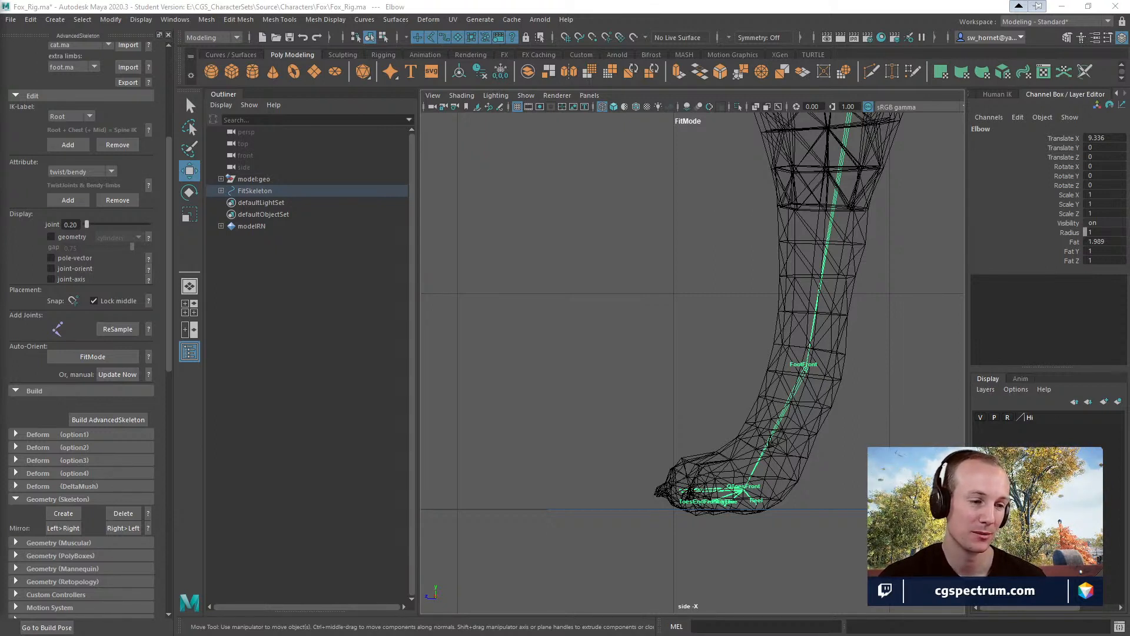
- Switch to the Unreal Editor and search the installed plugins for "vox"
key(q)
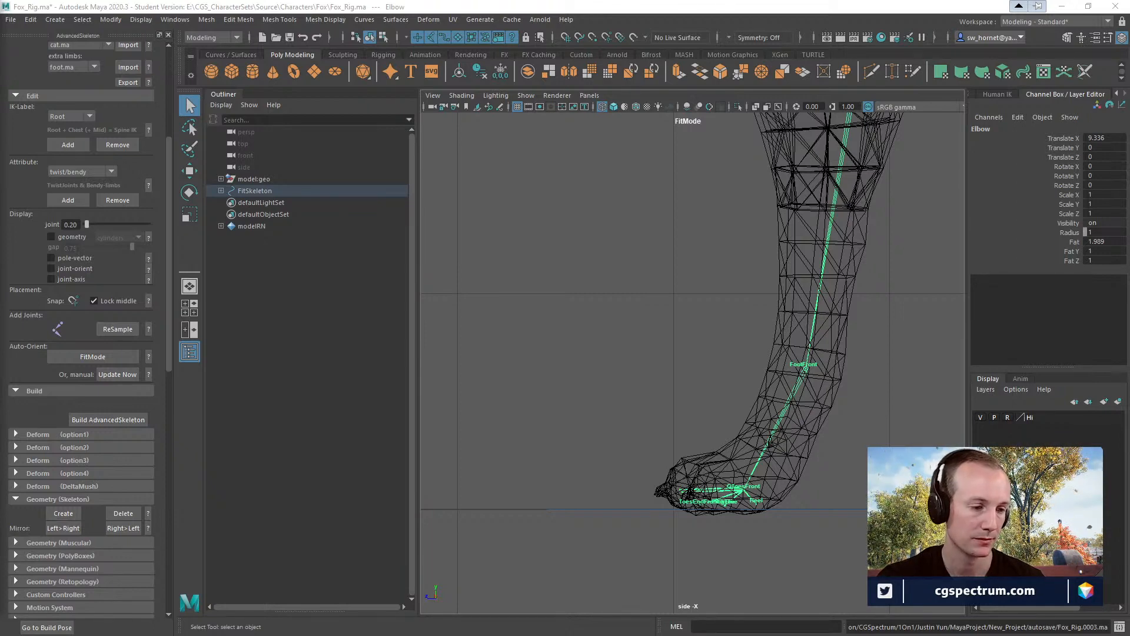
key(alt+Tab)
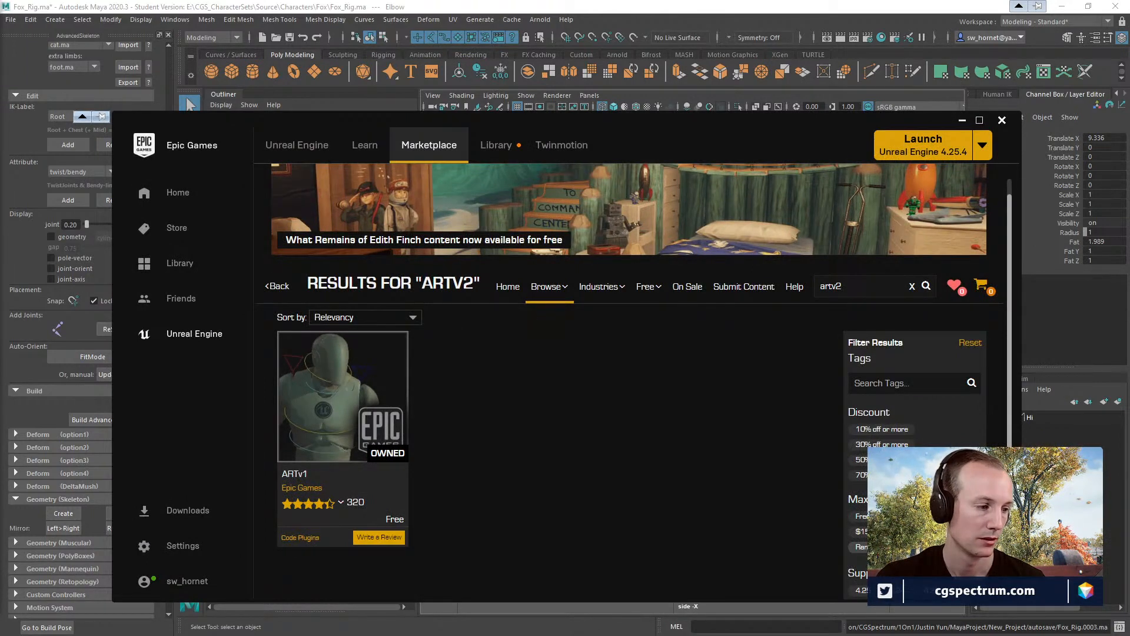
key(alt+Tab)
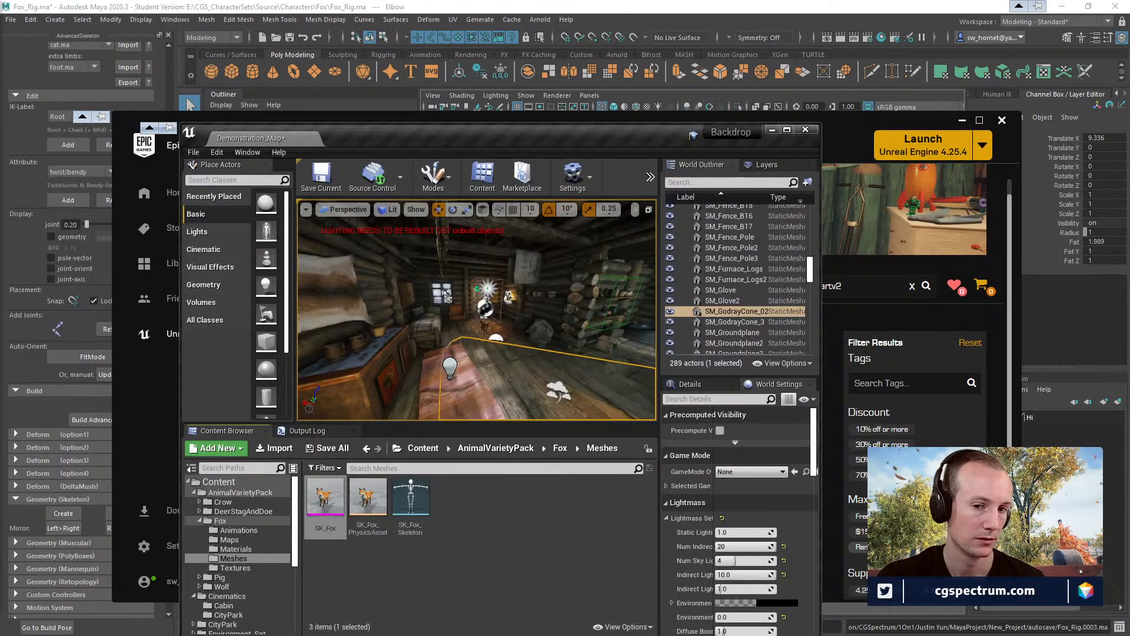
click(215, 153)
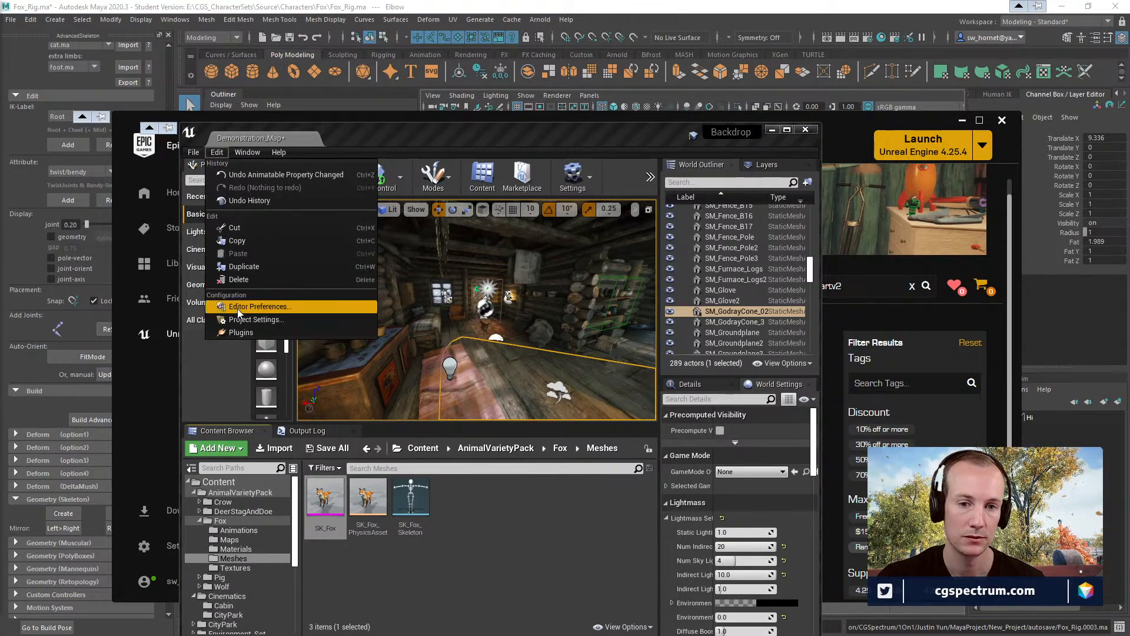
click(243, 331)
click(691, 42)
text(vox)
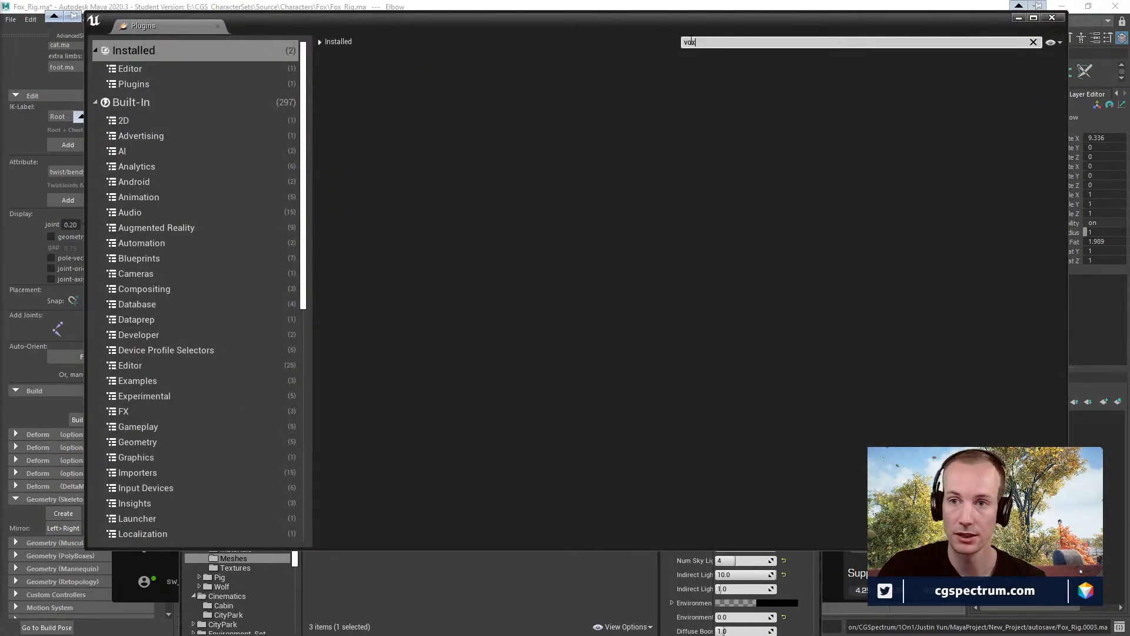
- Search the built-in plugins for "vox" and close the plugin browser
key(BackSpace)
key(BackSpace)
key(BackSpace)
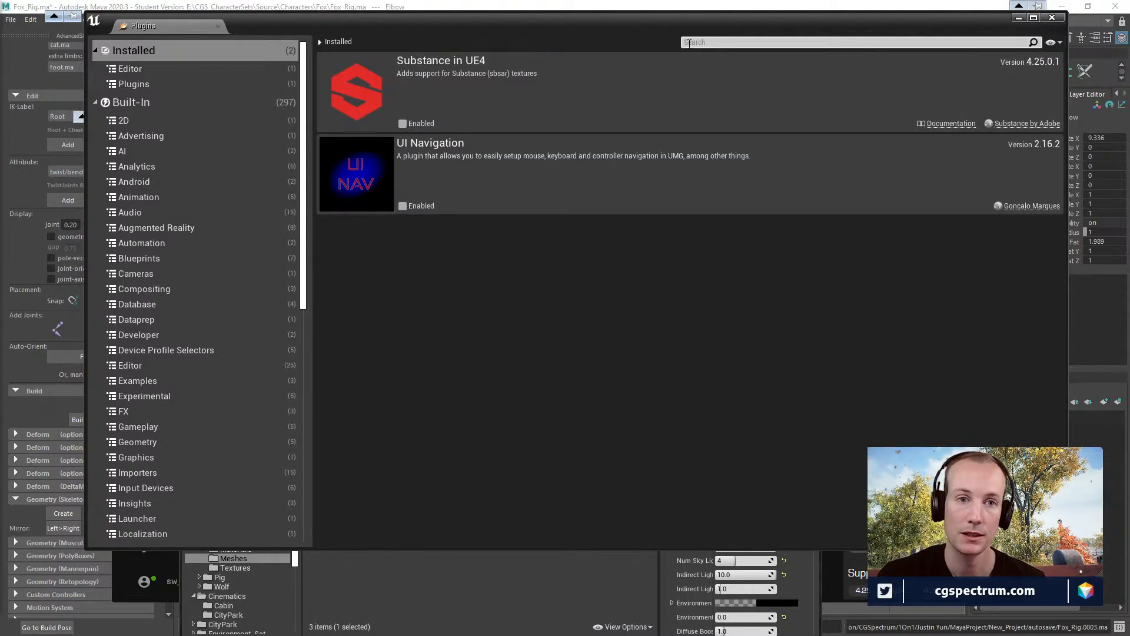
click(131, 103)
click(721, 42)
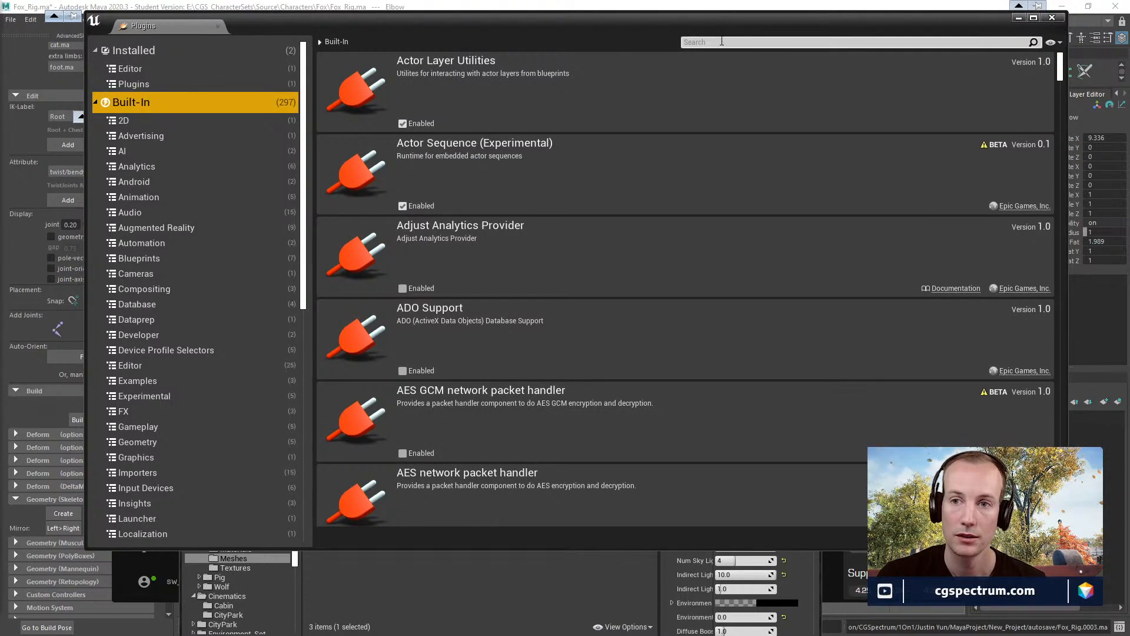
text(vox)
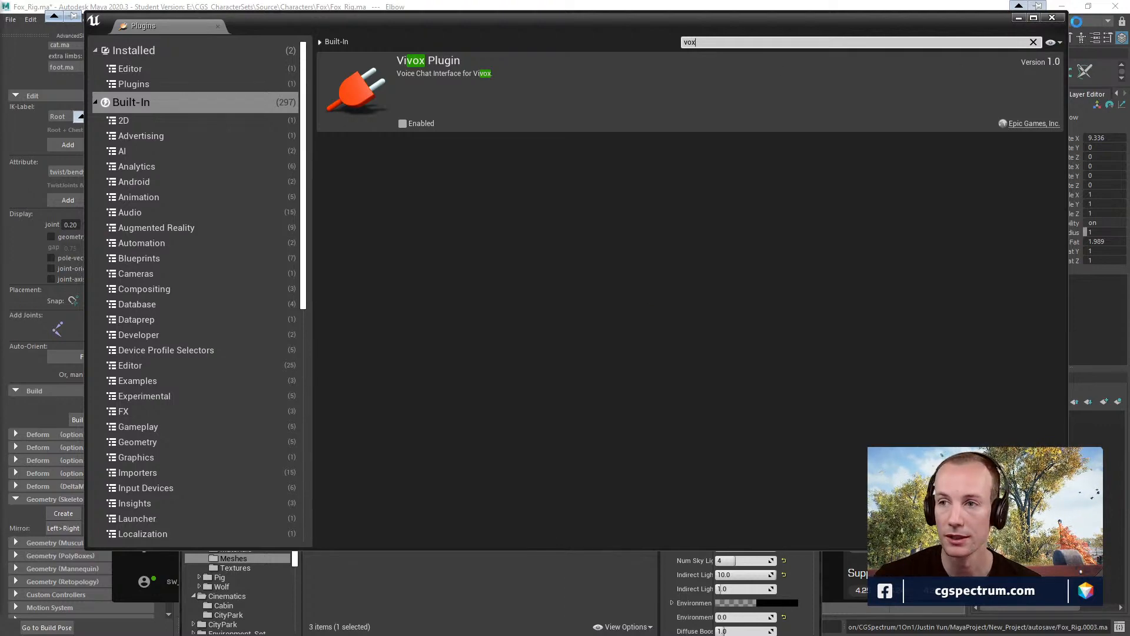
click(1052, 19)
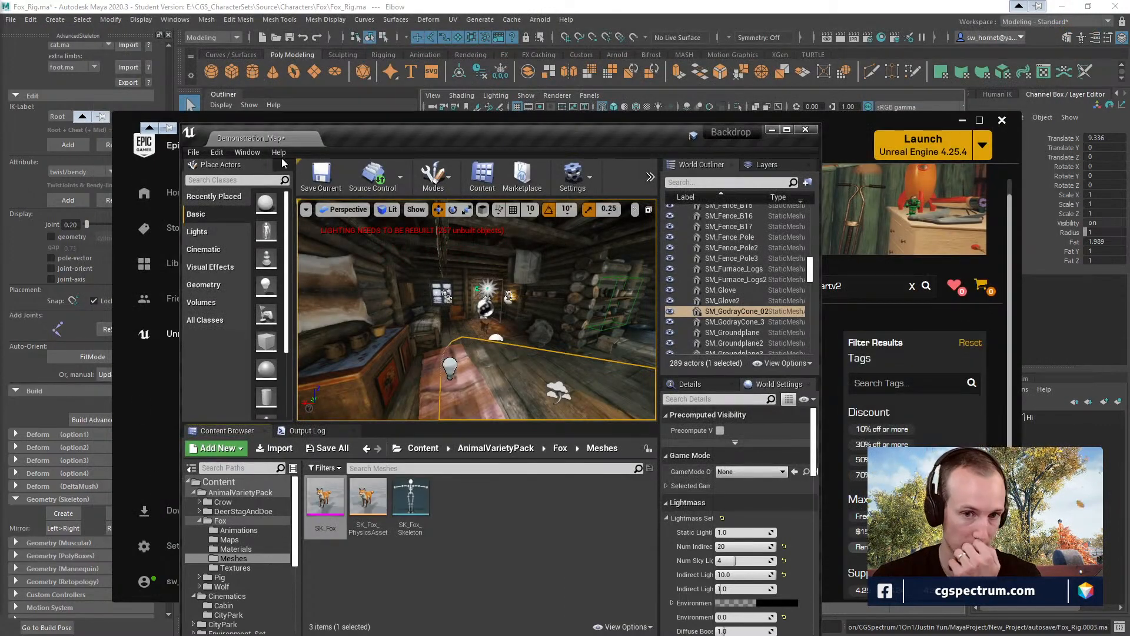
- Switch to the Epic Games Launcher, search the Marketplace for "voxel", and maximize the launcher window
click(129, 112)
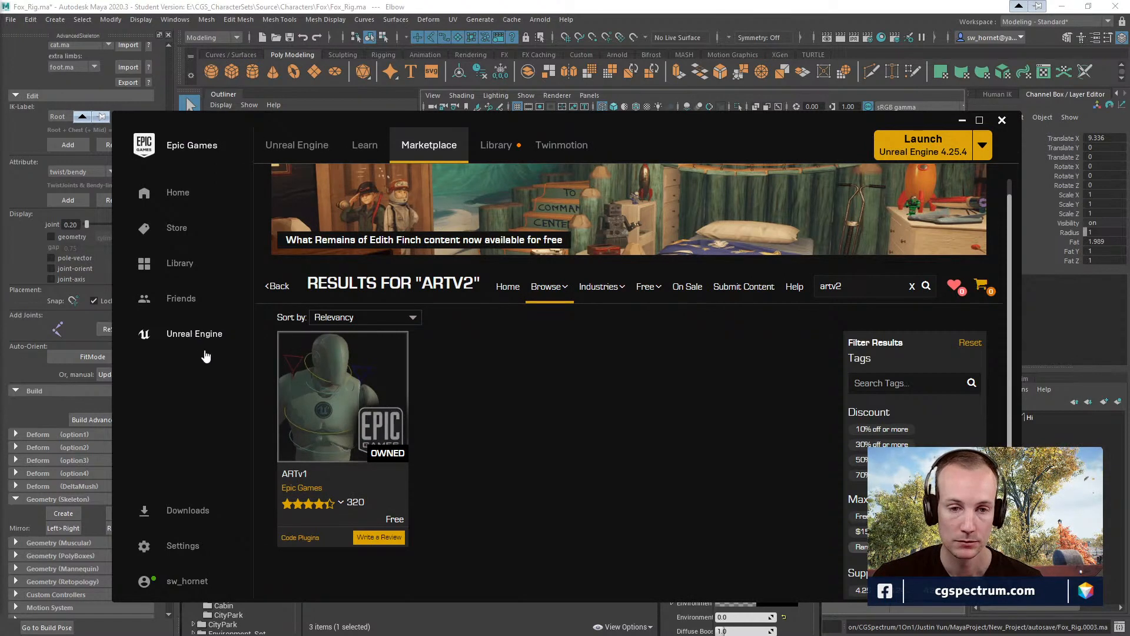
double_click(831, 286)
text(voxel)
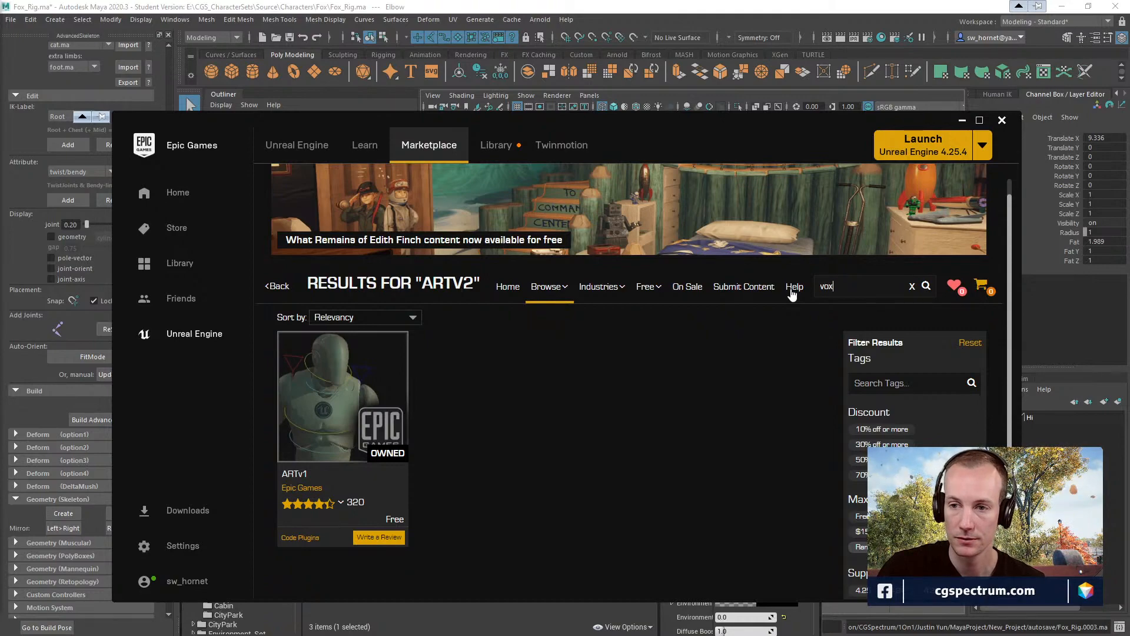
key(Return)
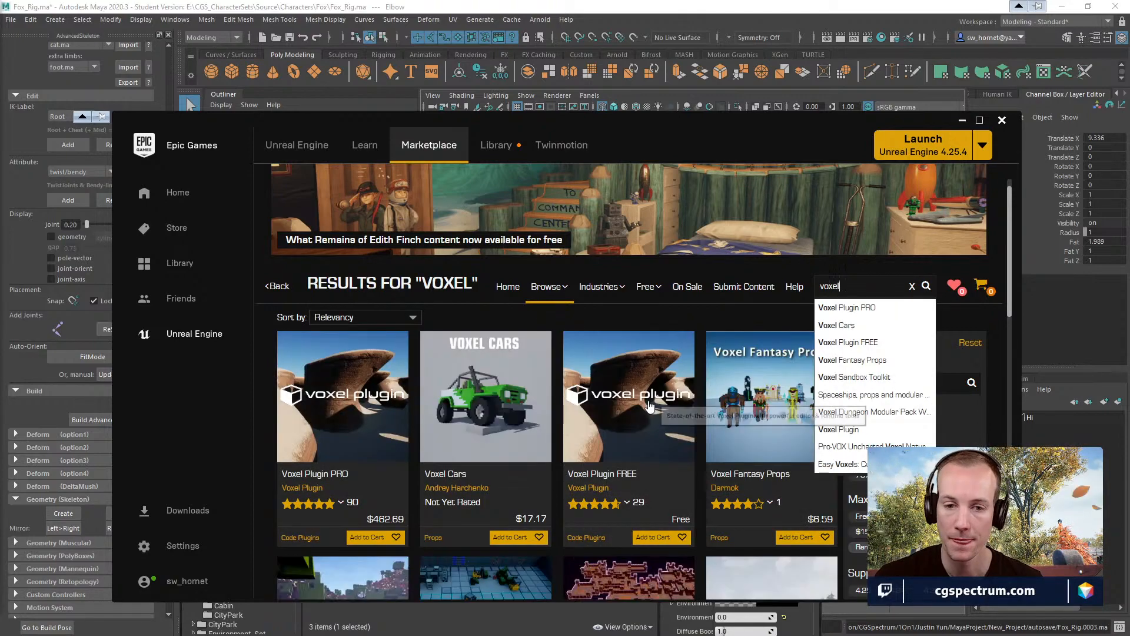
double_click(680, 128)
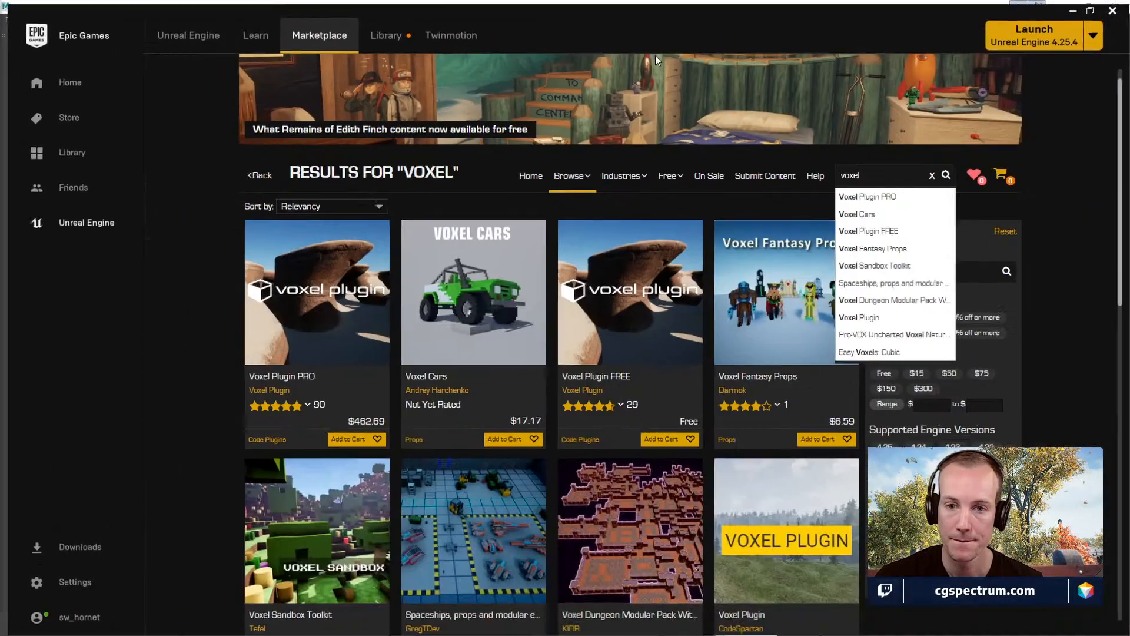
- Open the Voxel Plugin PRO product page and view its second preview image
scroll(207, 373, down, 2)
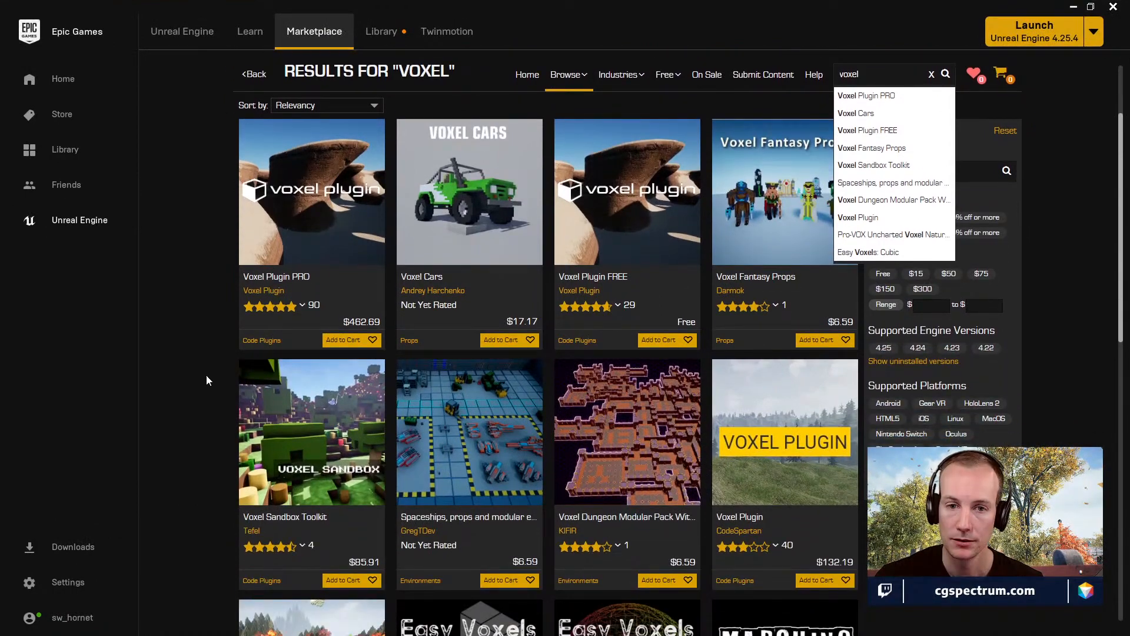
click(299, 278)
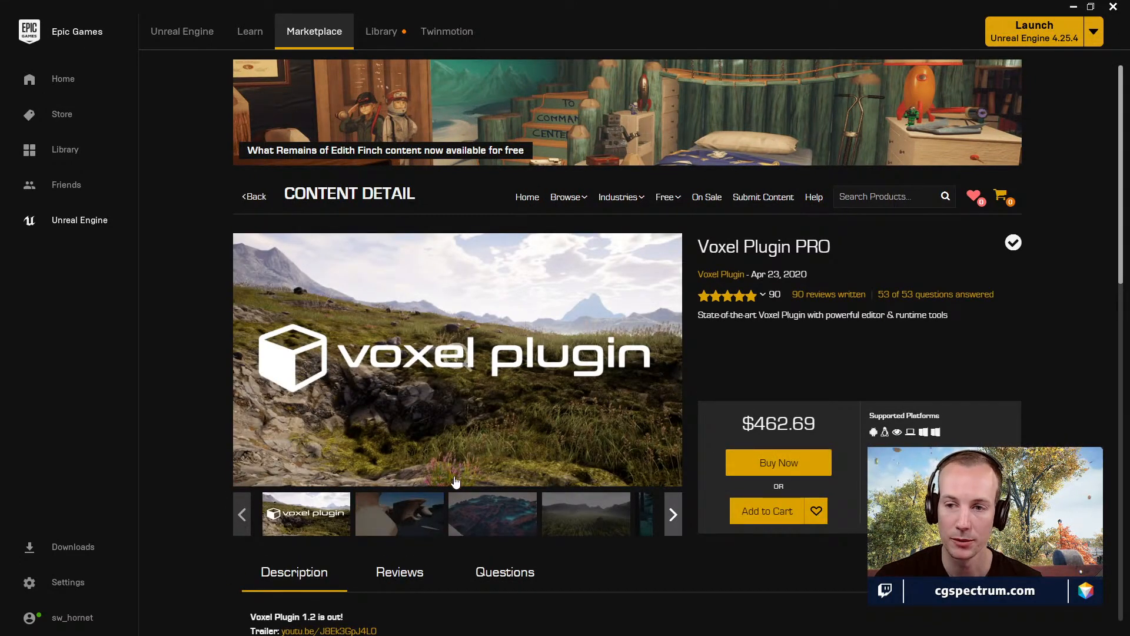
click(410, 516)
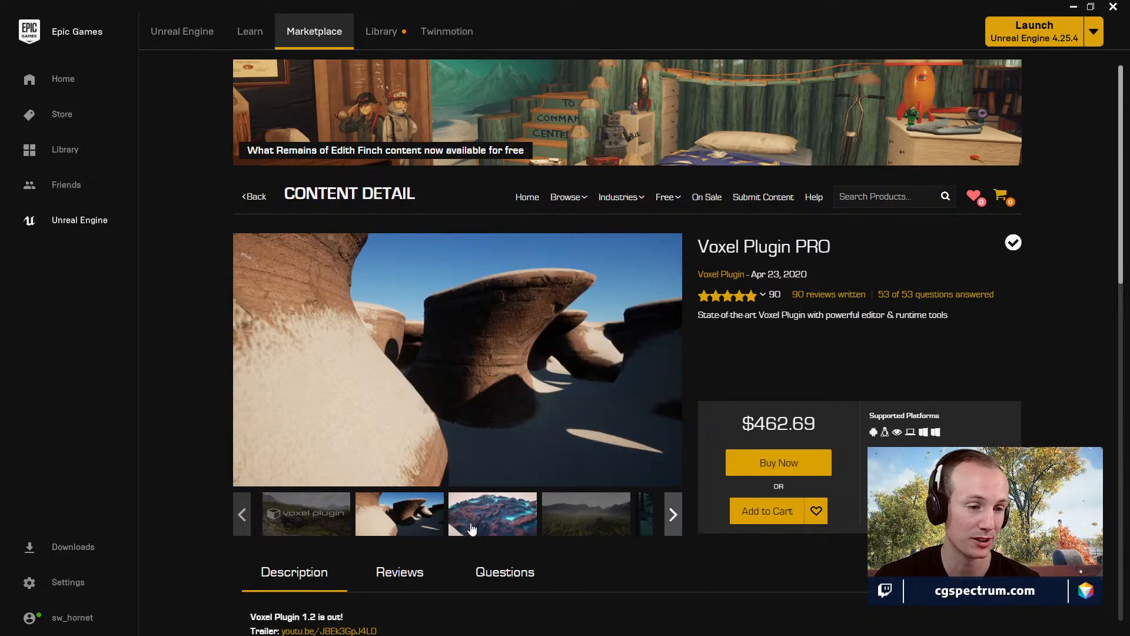
- View the remaining Voxel Plugin PRO preview images, from the glowing volcanic terrain through to the voxel graph editor
click(513, 526)
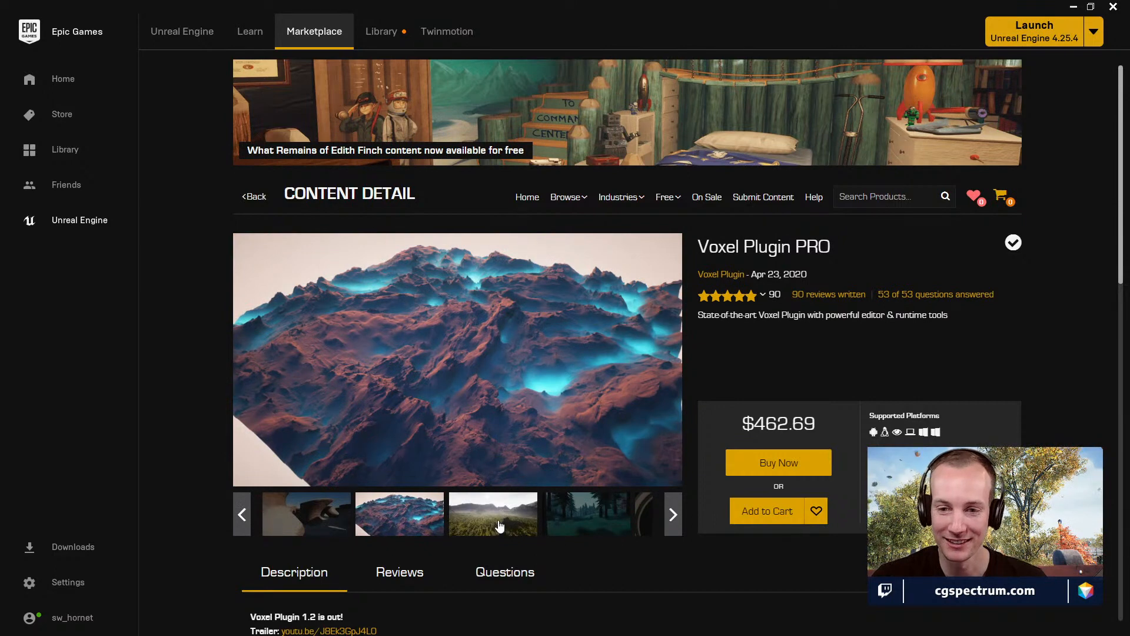
click(504, 524)
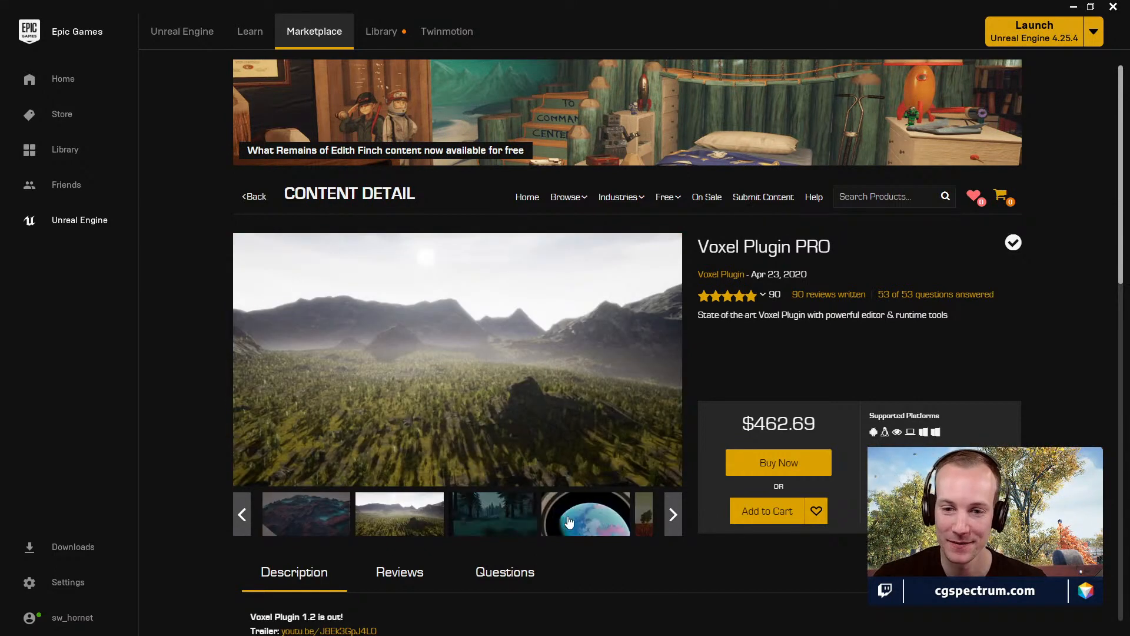
click(571, 523)
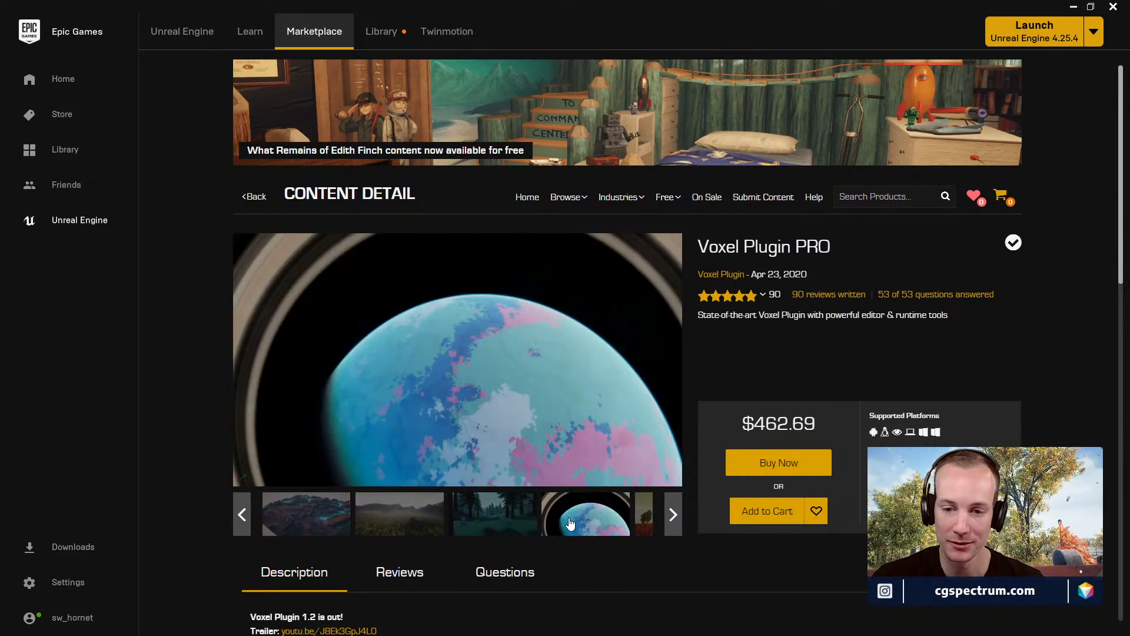
click(510, 524)
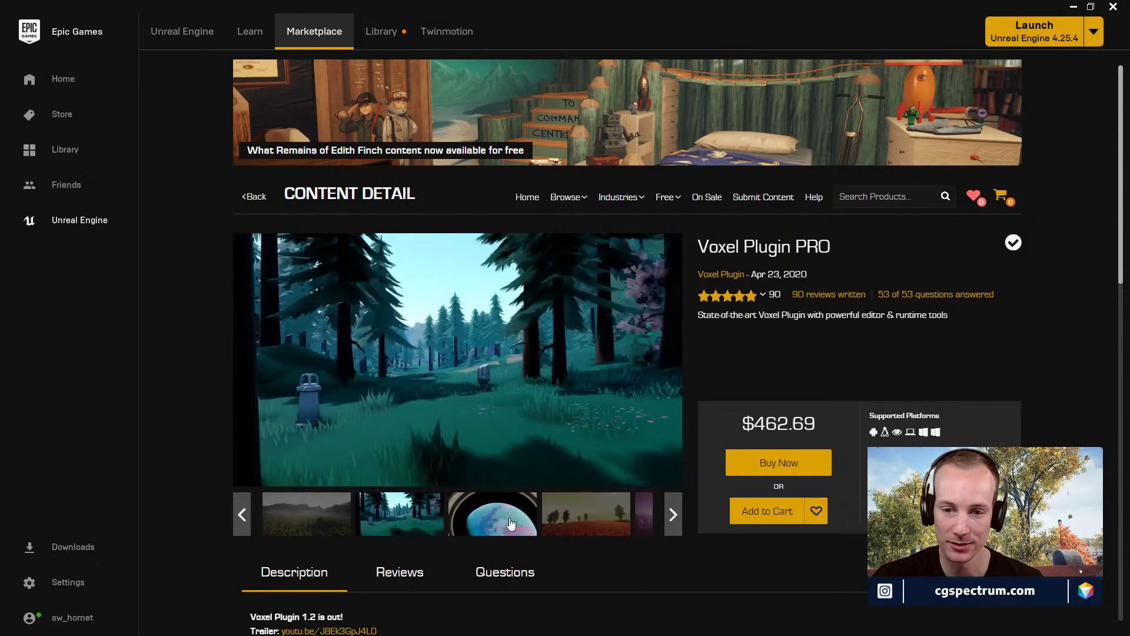
click(585, 523)
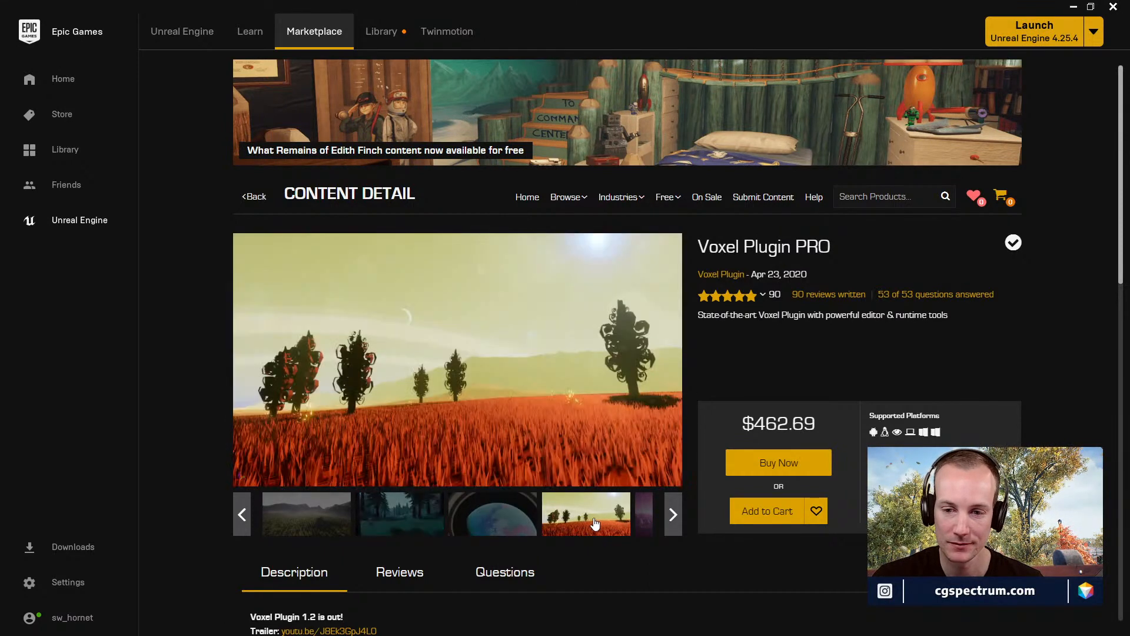
click(643, 525)
click(673, 516)
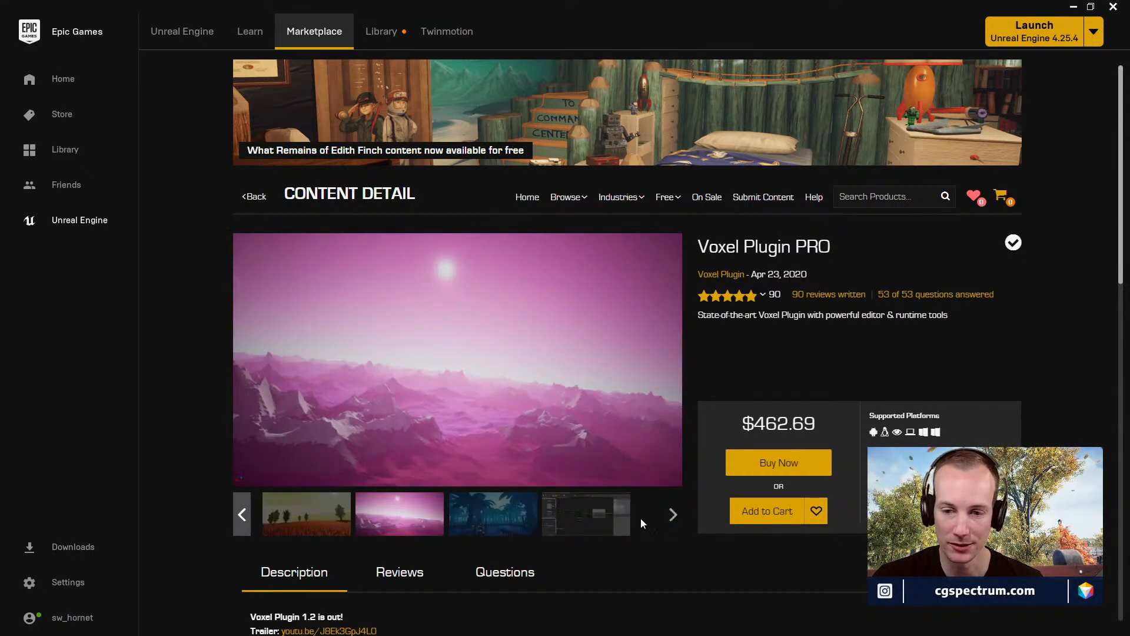
click(500, 521)
click(579, 523)
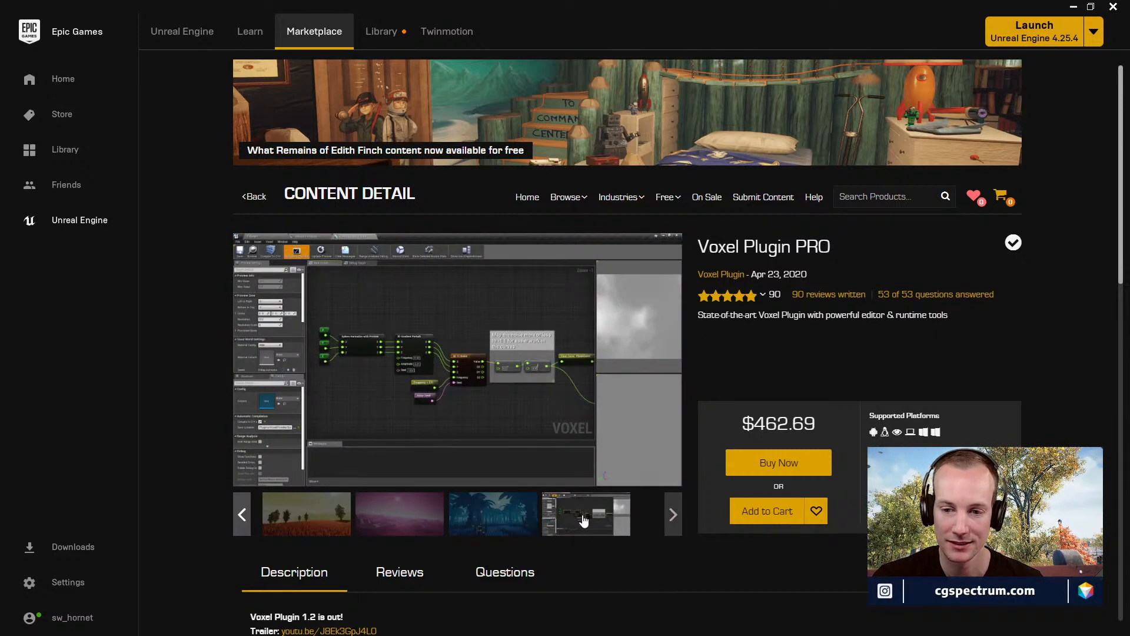
- Go back through the previews to the forest scene and read the Voxel Plugin PRO description
click(499, 522)
click(438, 523)
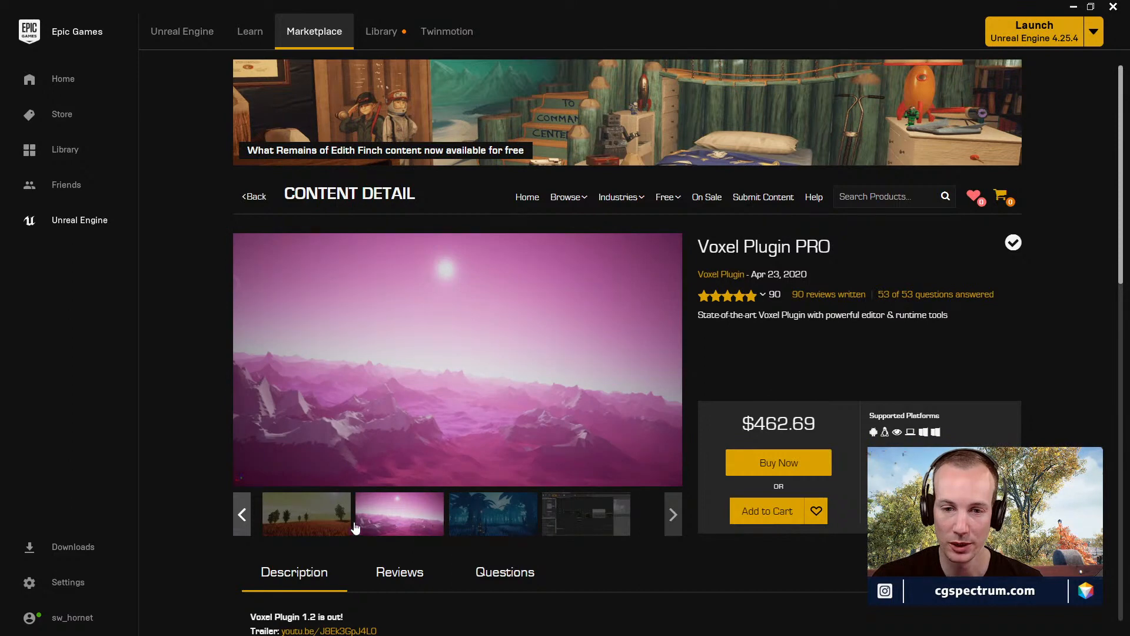
click(331, 525)
click(246, 513)
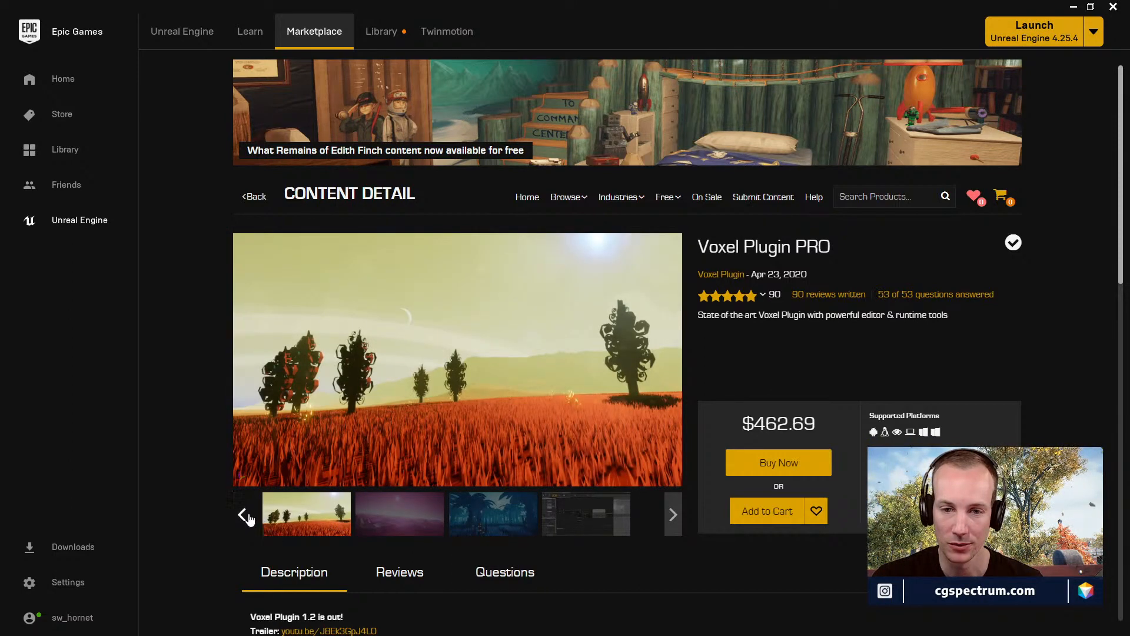
click(462, 517)
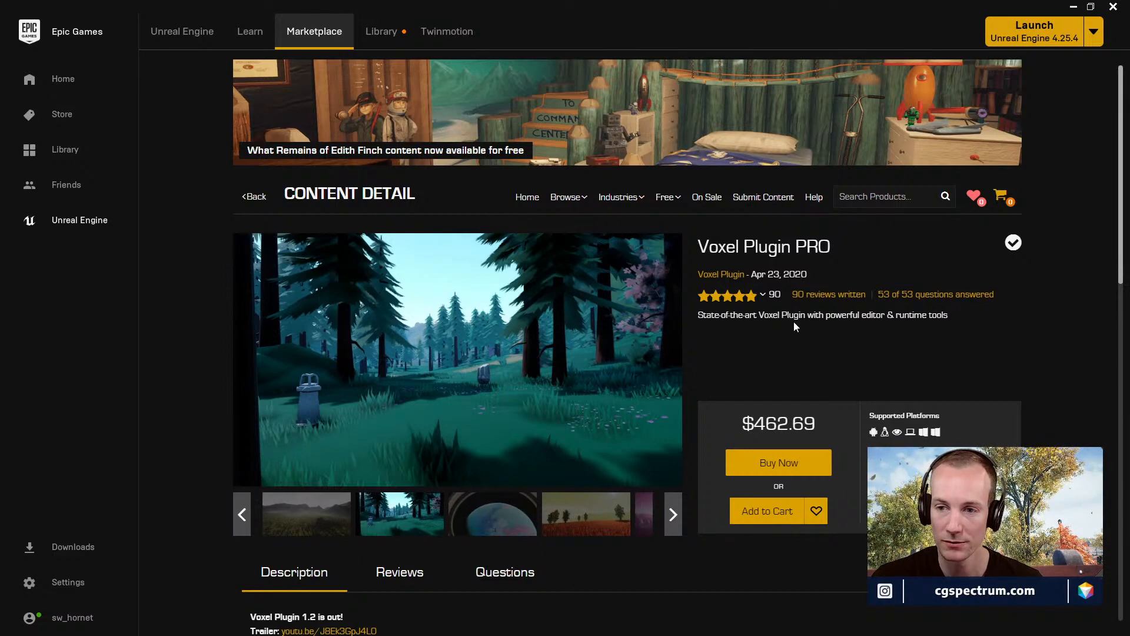
scroll(490, 477, down, 5)
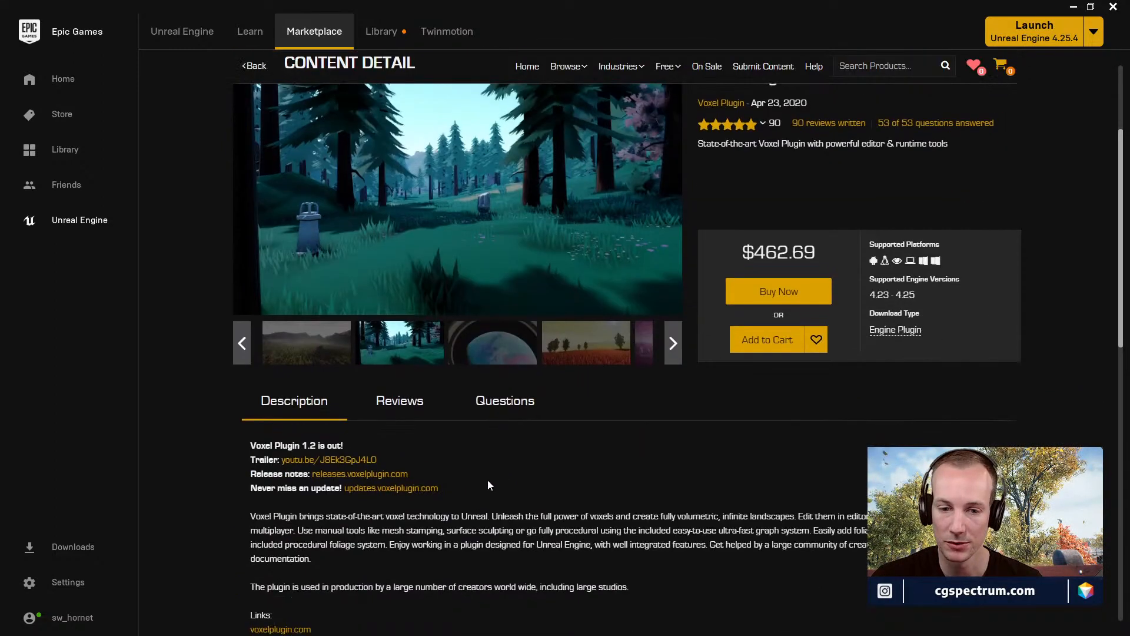
scroll(492, 477, down, 1)
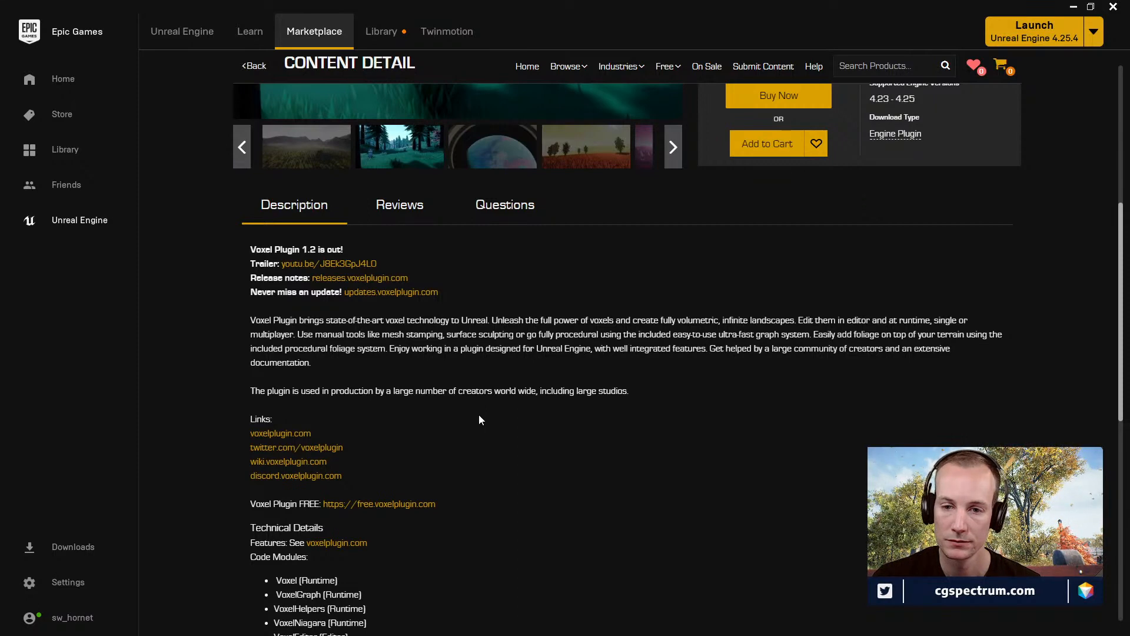
scroll(479, 415, up, 5)
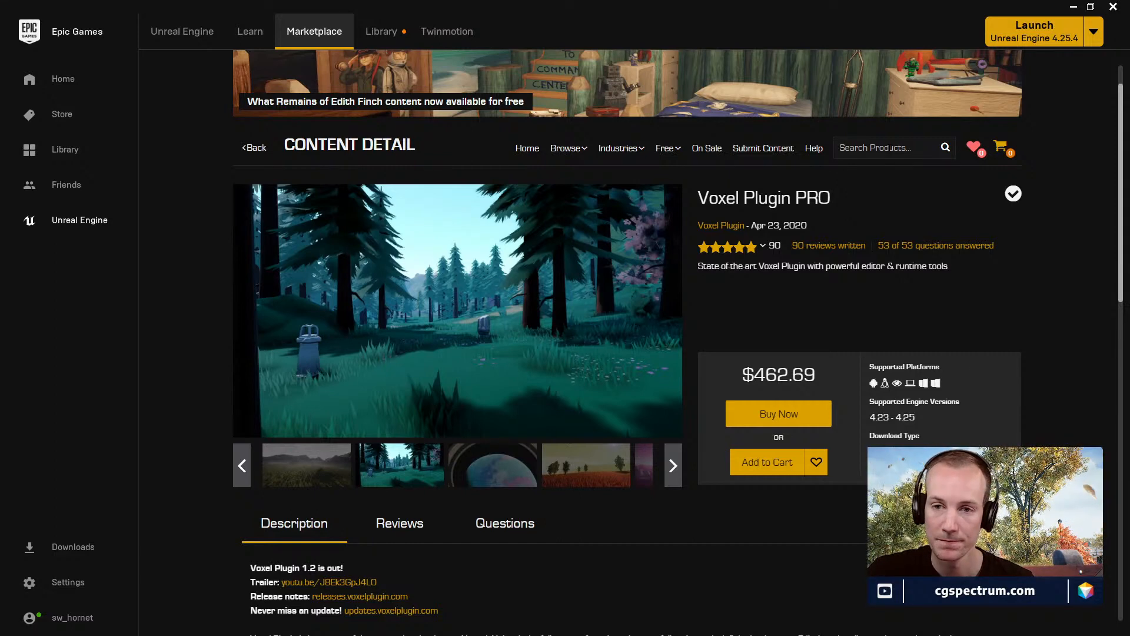
- Search the Marketplace for "voxel" and look over the results
text(voxel)
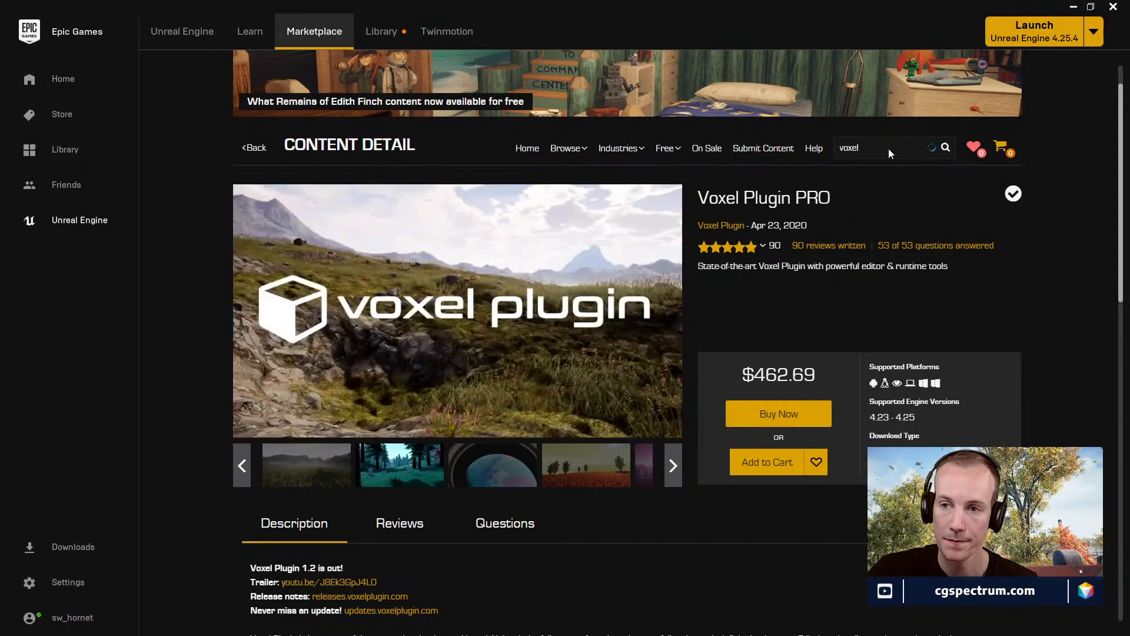
scroll(888, 150, down, 8)
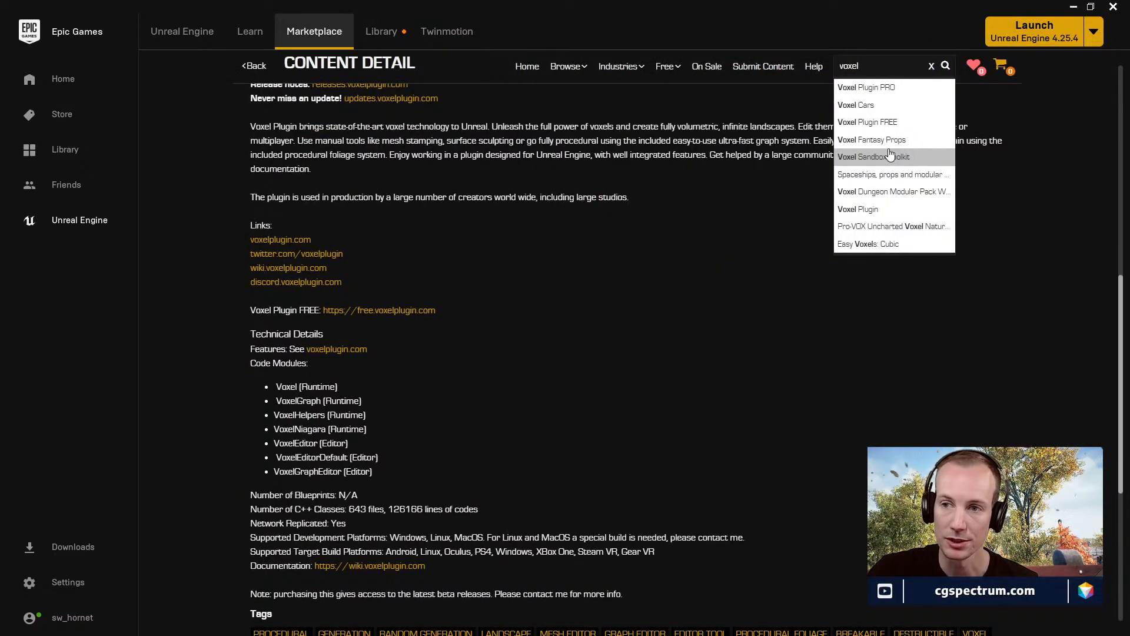
key(Return)
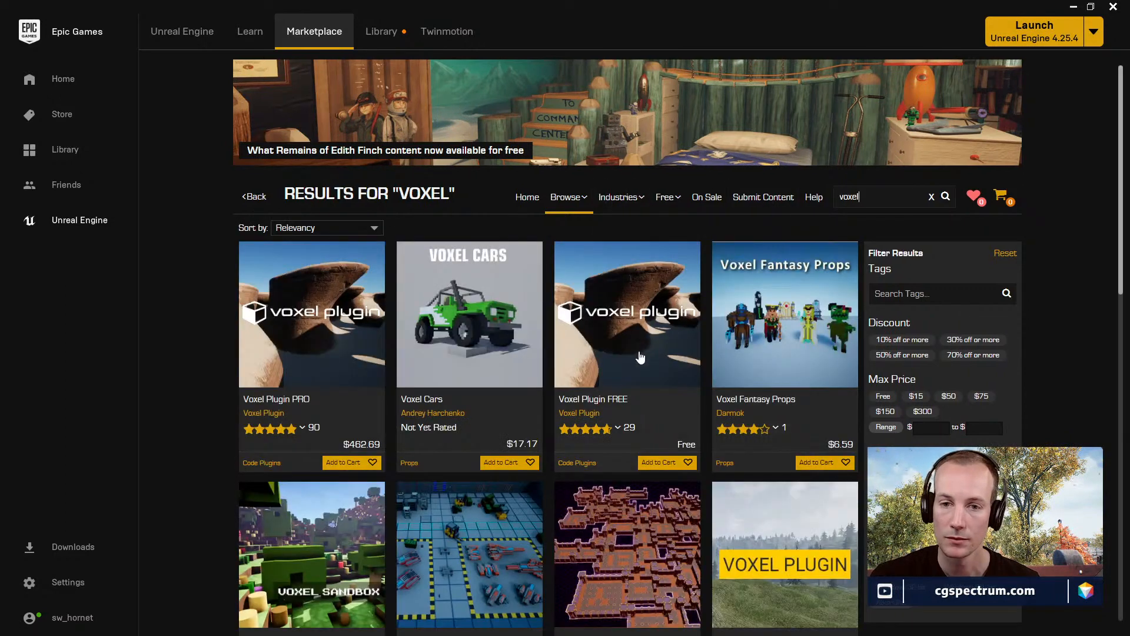
scroll(443, 479, down, 2)
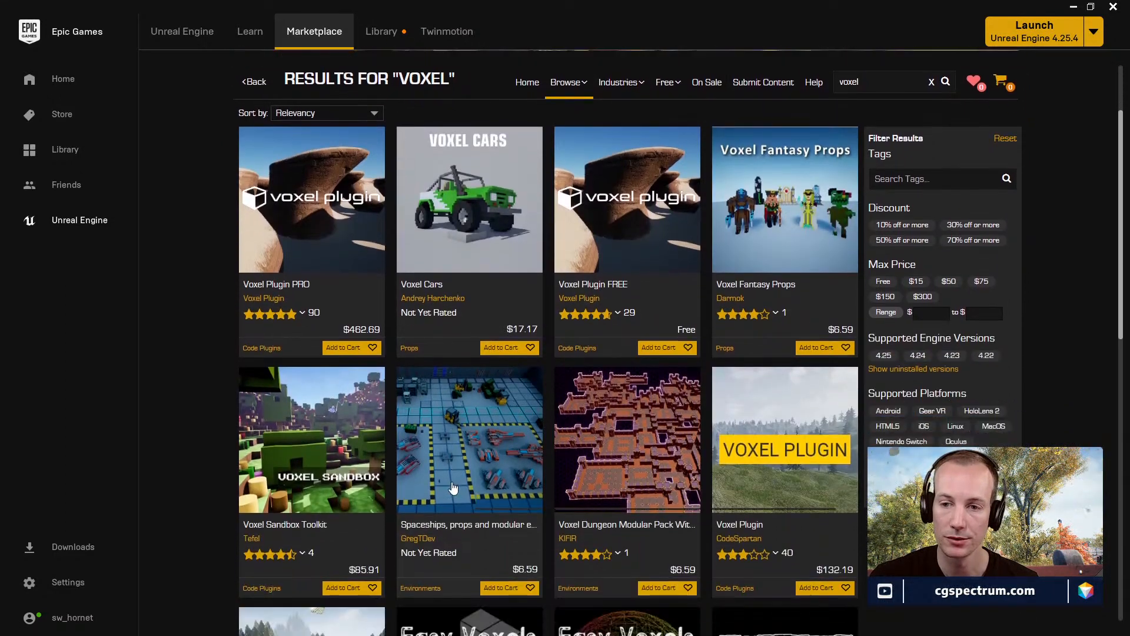
- Open the Voxel Plugin FREE product page and claim the plugin for free
click(605, 284)
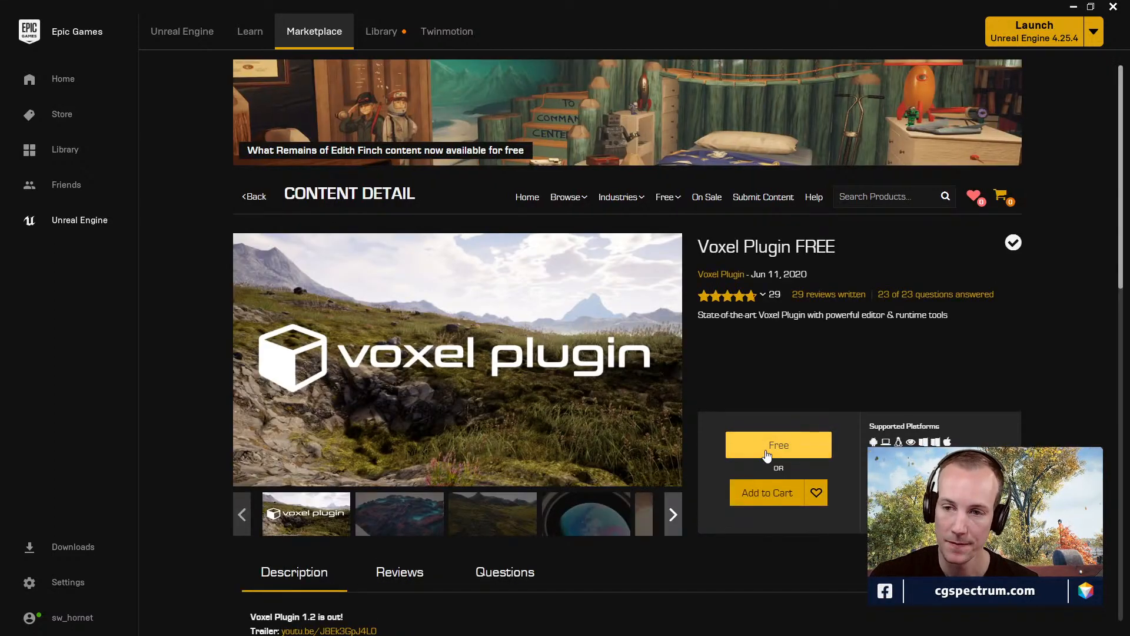
click(750, 443)
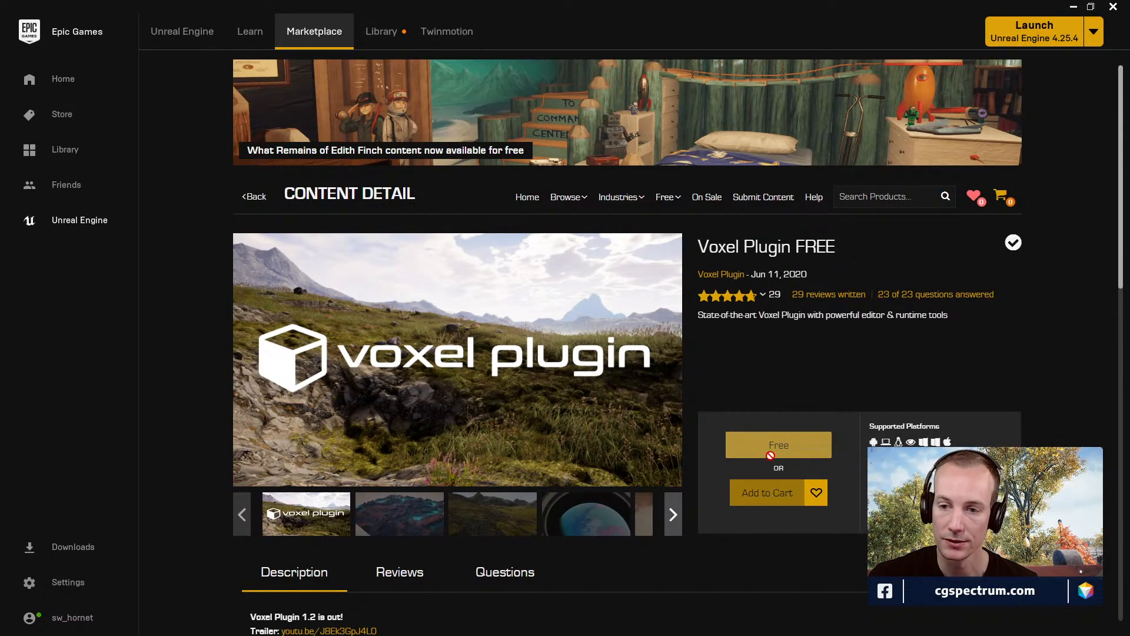
scroll(790, 452, down, 2)
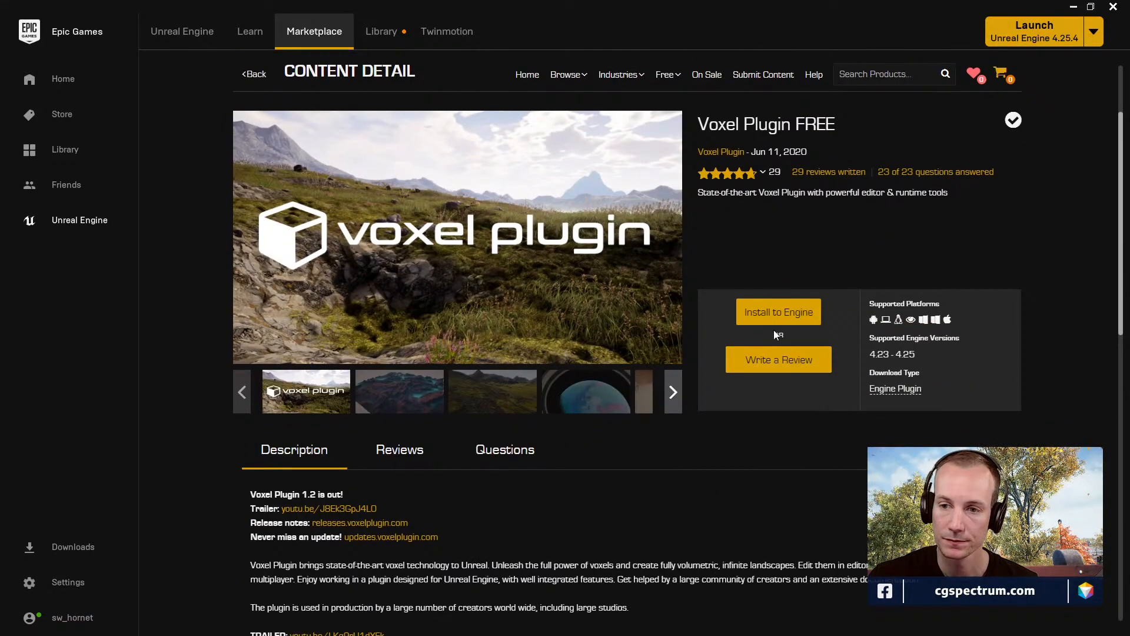
- Read the description and technical details of Voxel Plugin FREE and view its second preview image
scroll(735, 435, down, 4)
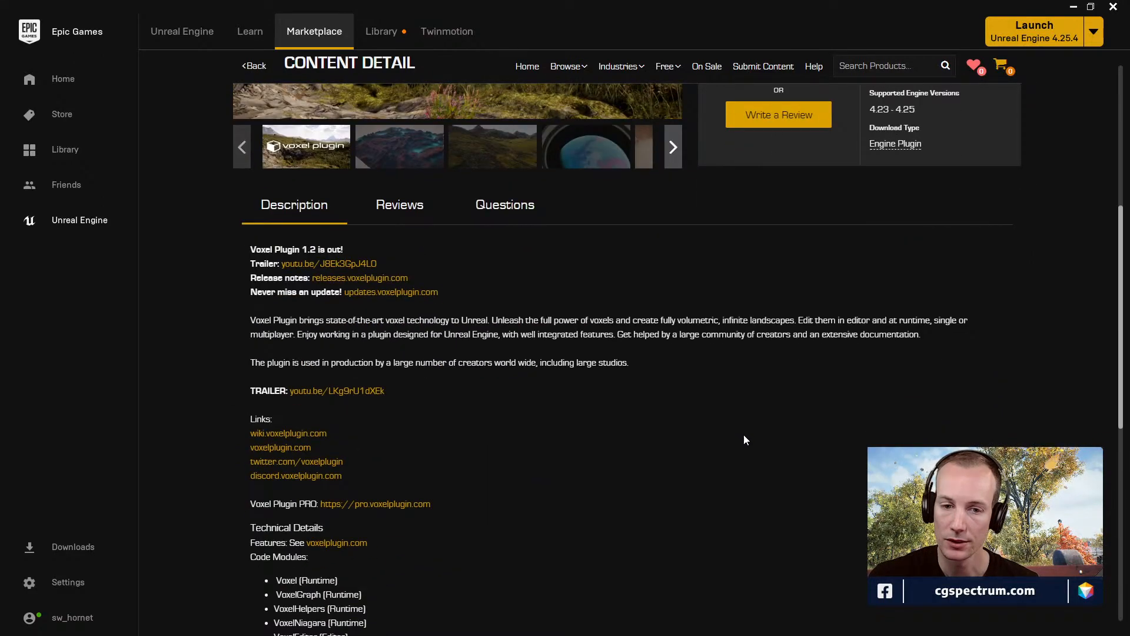
scroll(747, 438, down, 2)
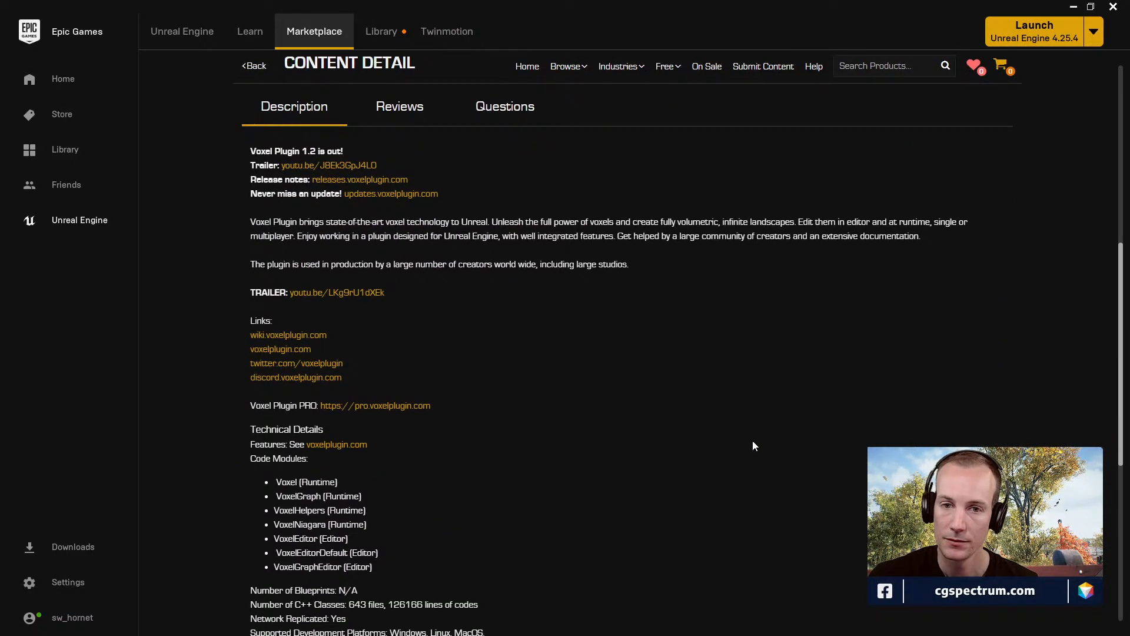
scroll(748, 437, up, 4)
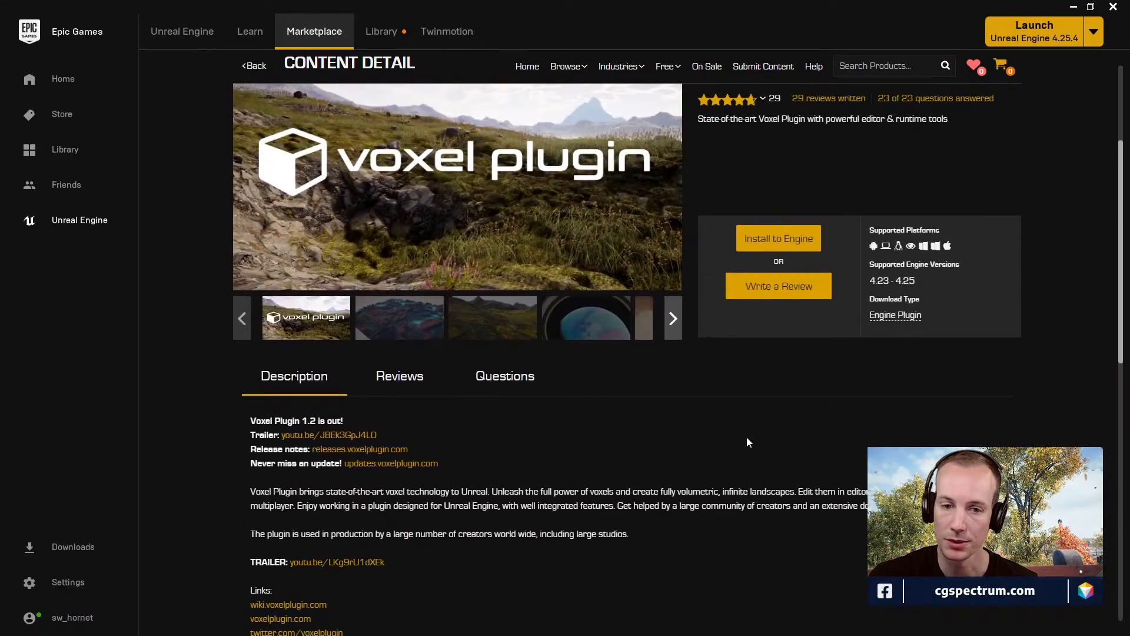
scroll(747, 443, up, 1)
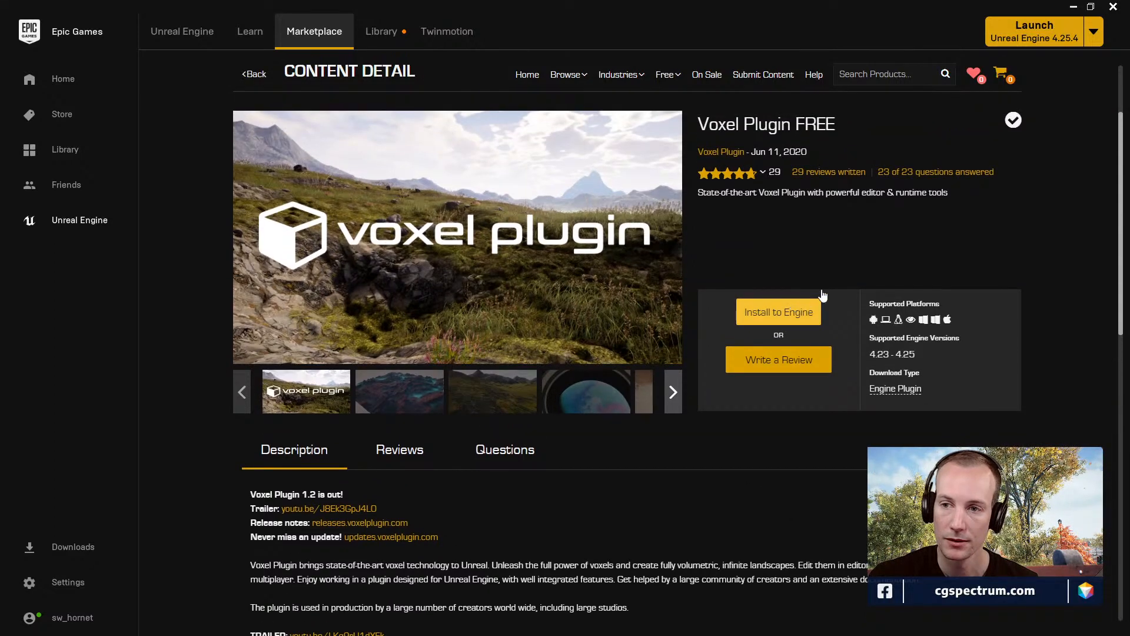
scroll(820, 389, down, 2)
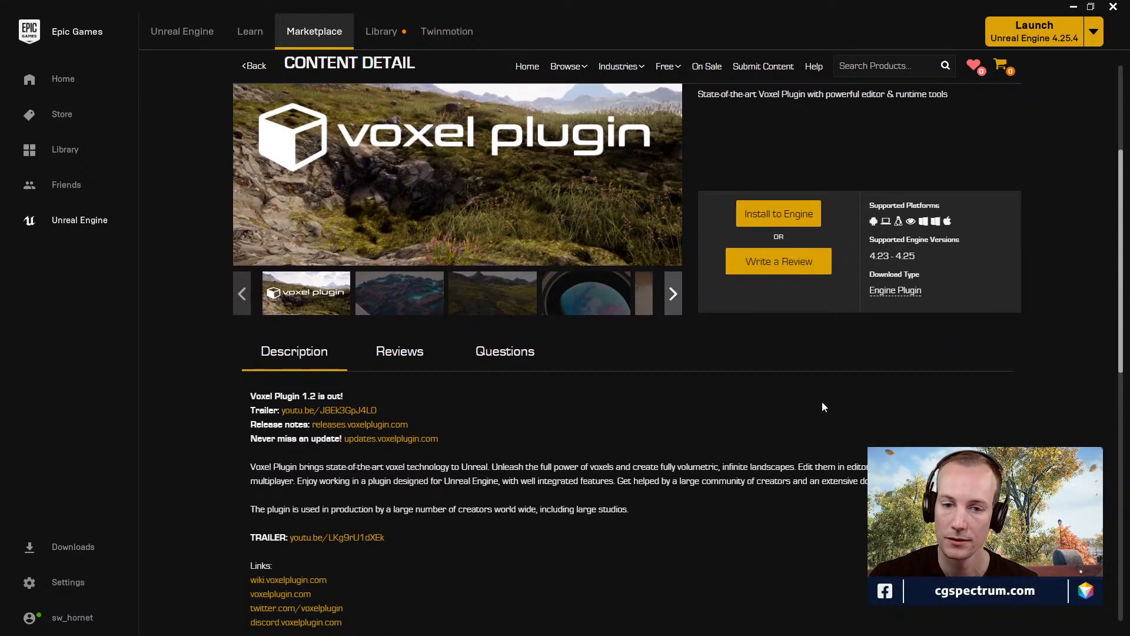
scroll(824, 403, down, 8)
scroll(839, 402, down, 1)
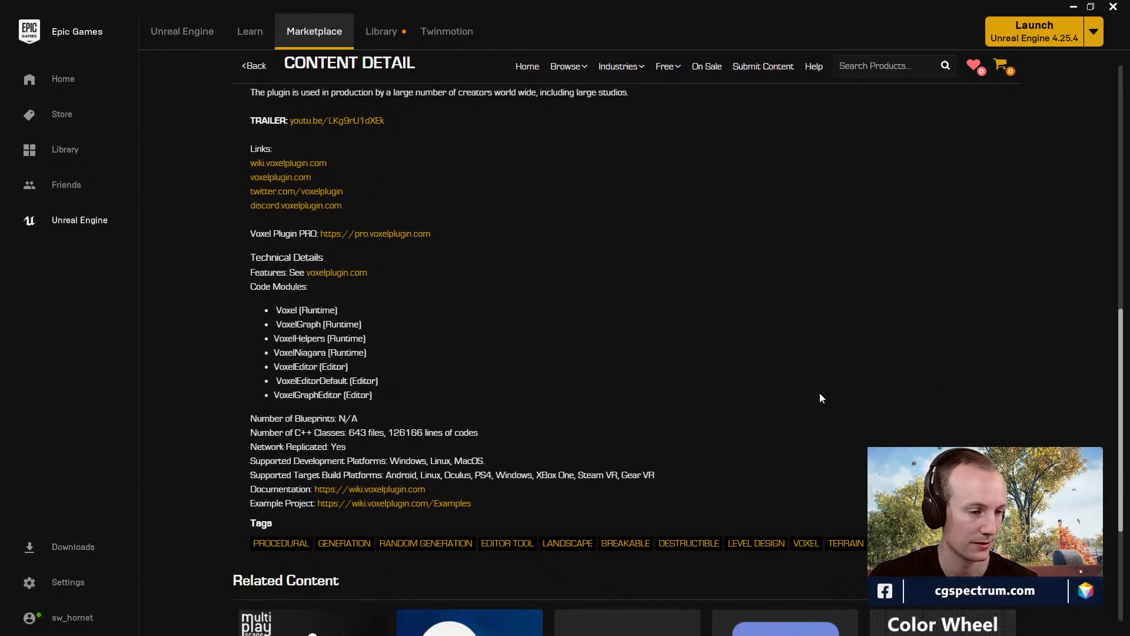
scroll(819, 393, up, 7)
scroll(788, 336, up, 4)
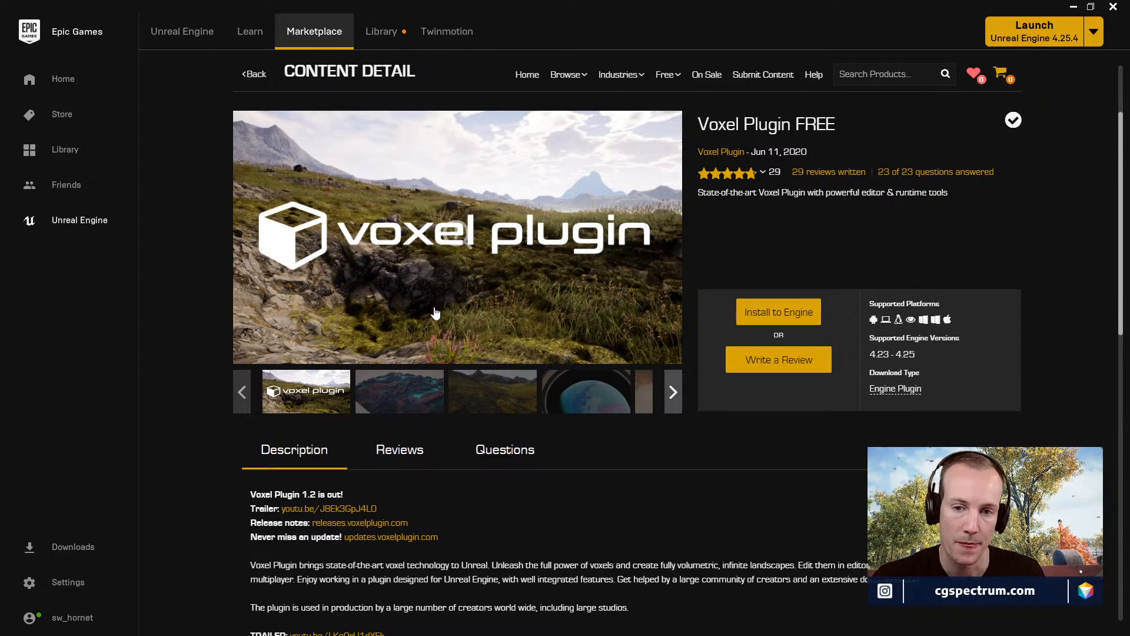
click(425, 384)
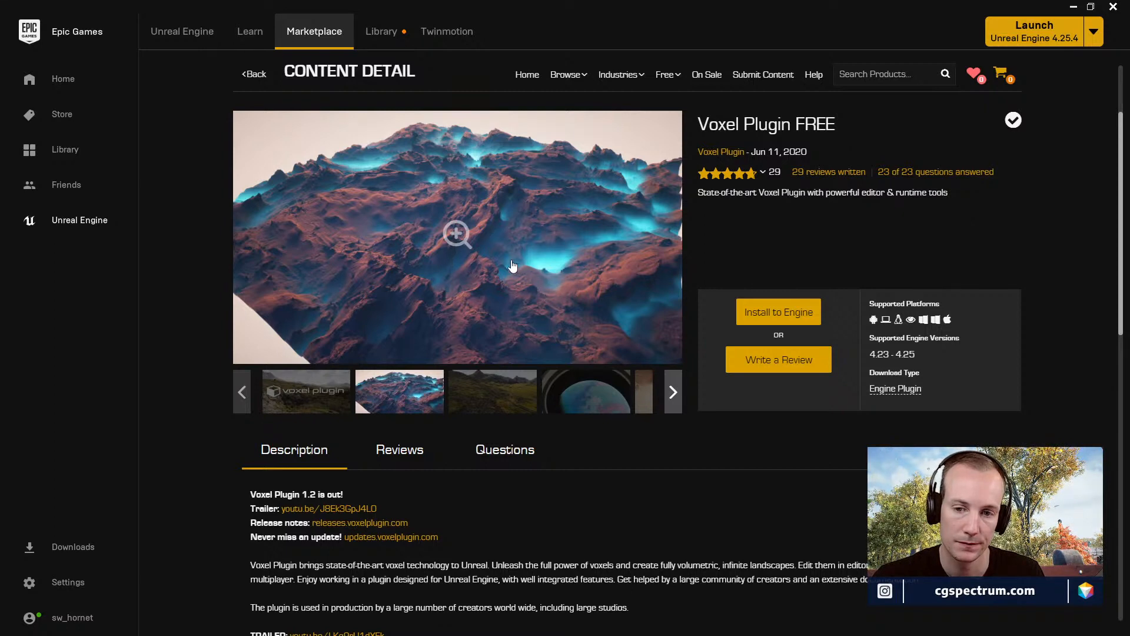
- Search the Marketplace for "gameplay ability"
scroll(453, 235, up, 2)
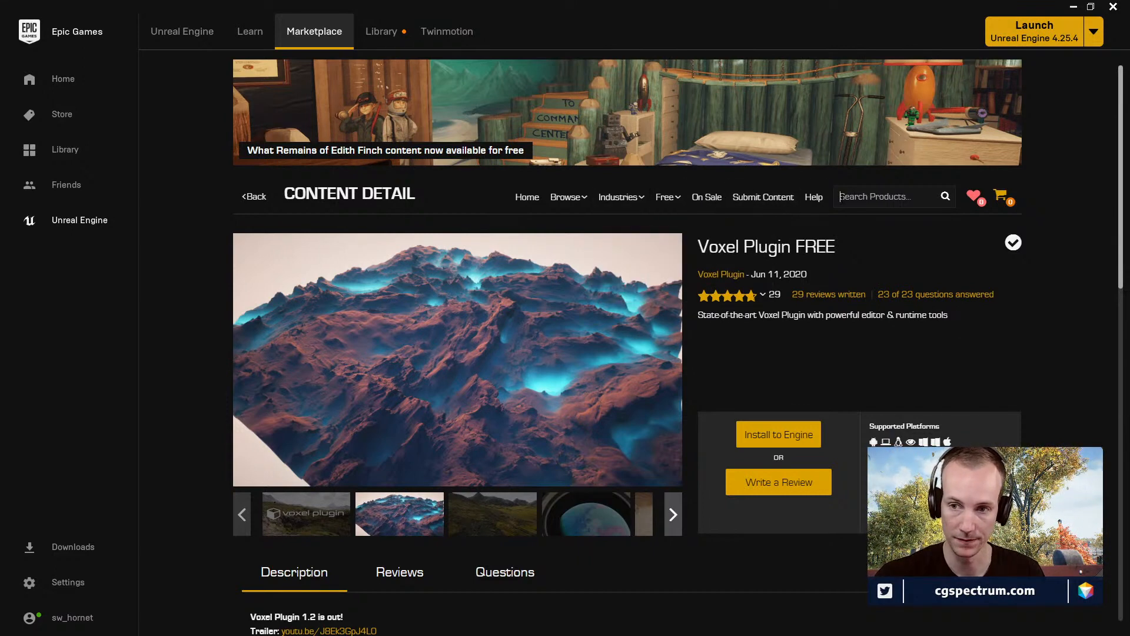
click(843, 203)
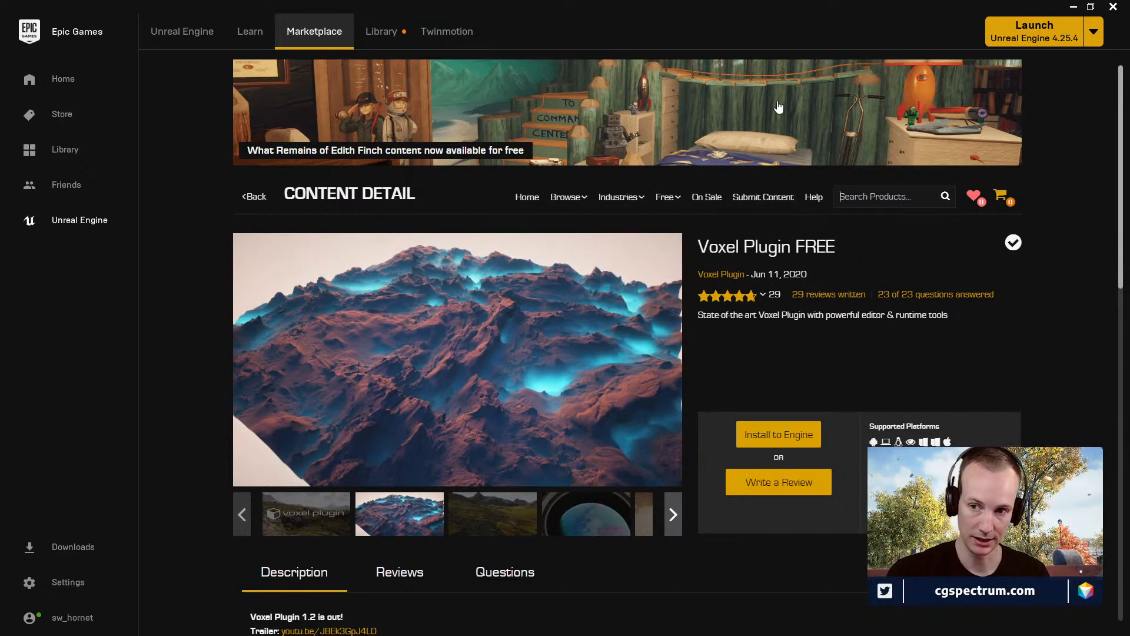
text(game)
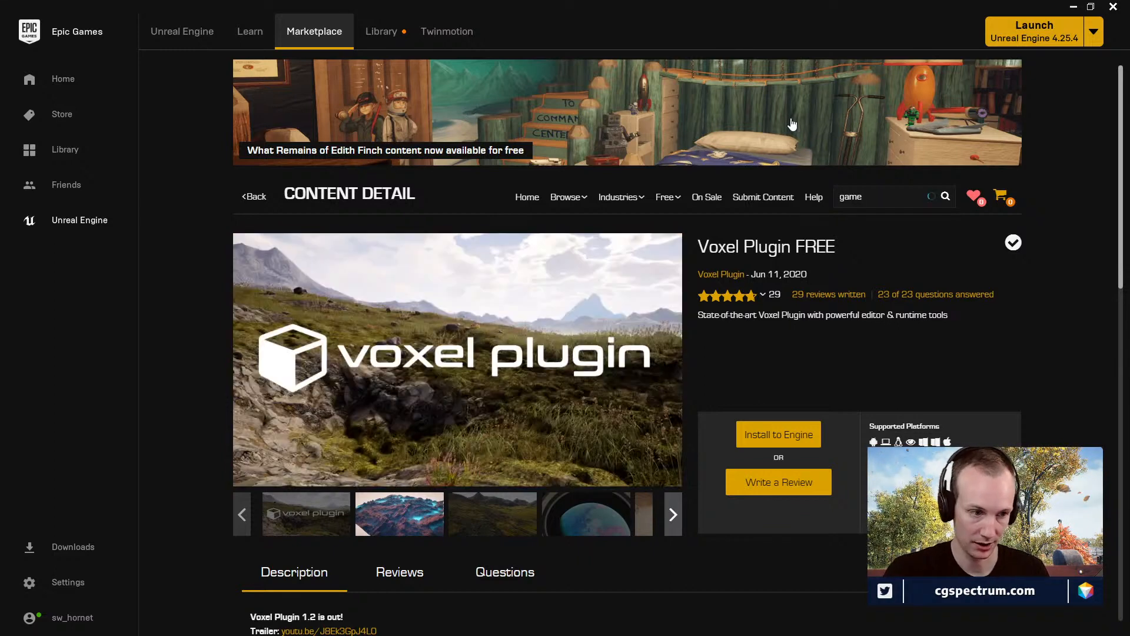
text(pa)
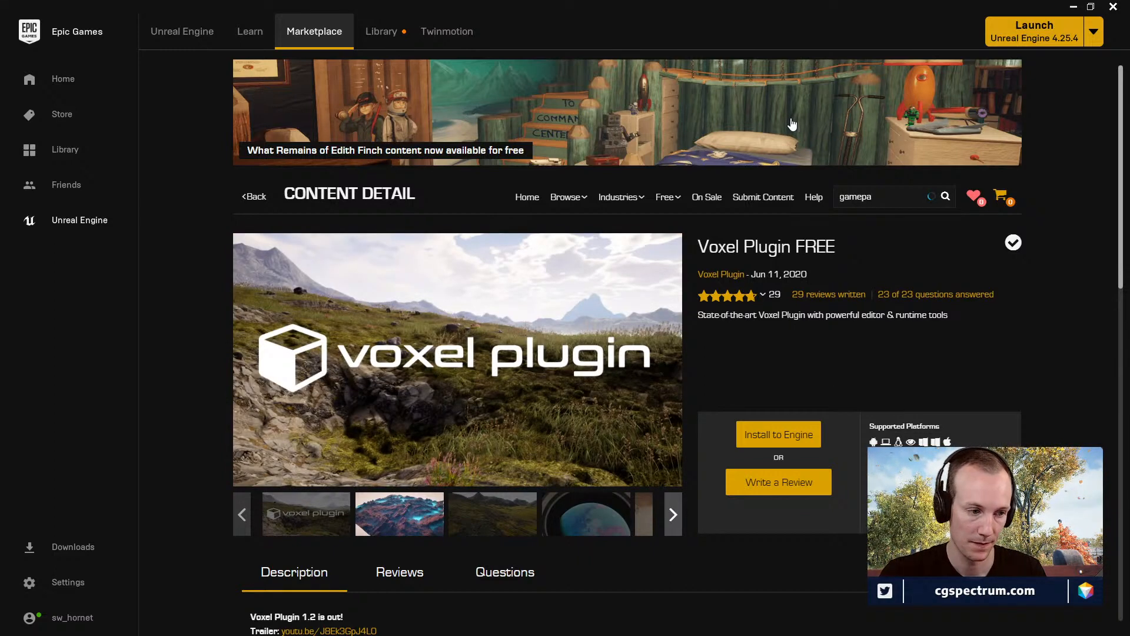
text(lay ability)
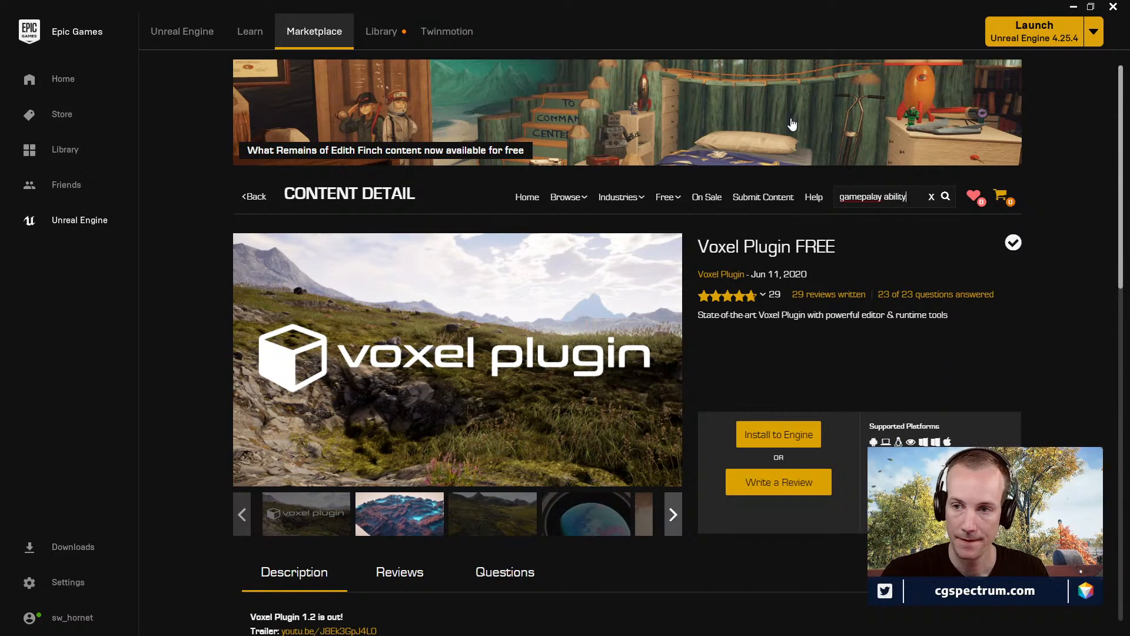
key(Return)
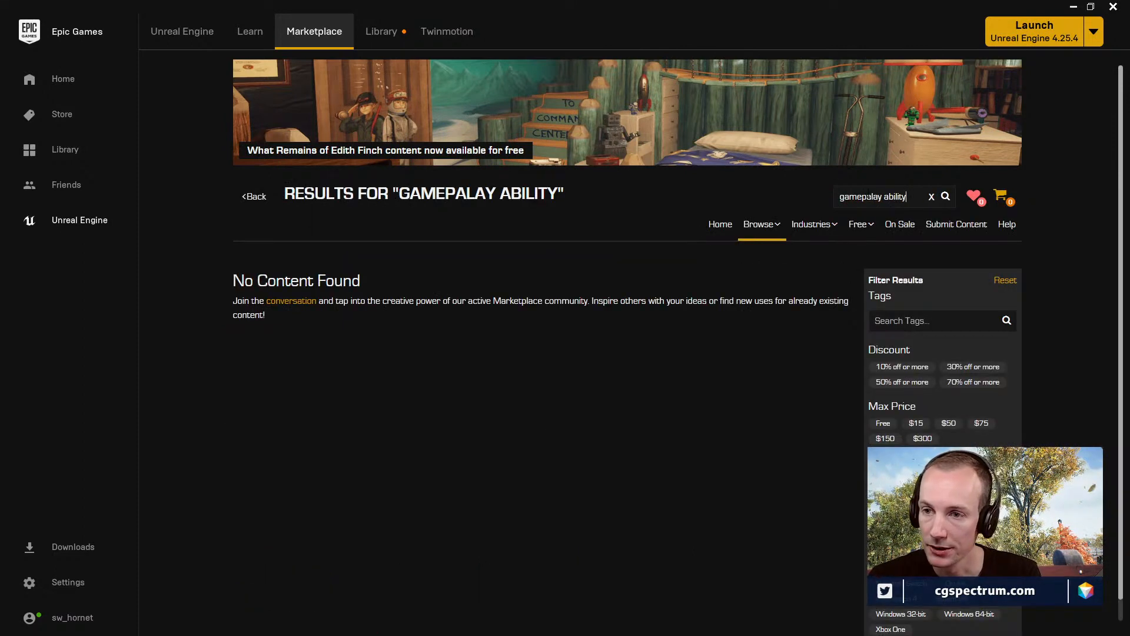
key(BackSpace)
key(Return)
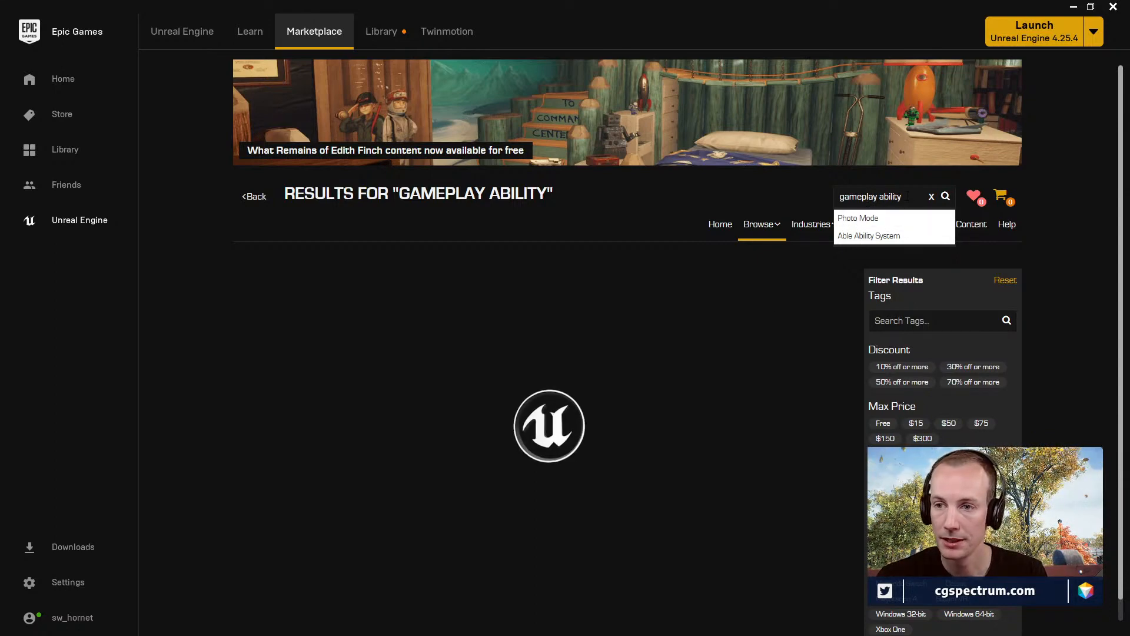
- Move the Epic Games Launcher window aside and open the Plugins window in the Unreal Editor
click(907, 196)
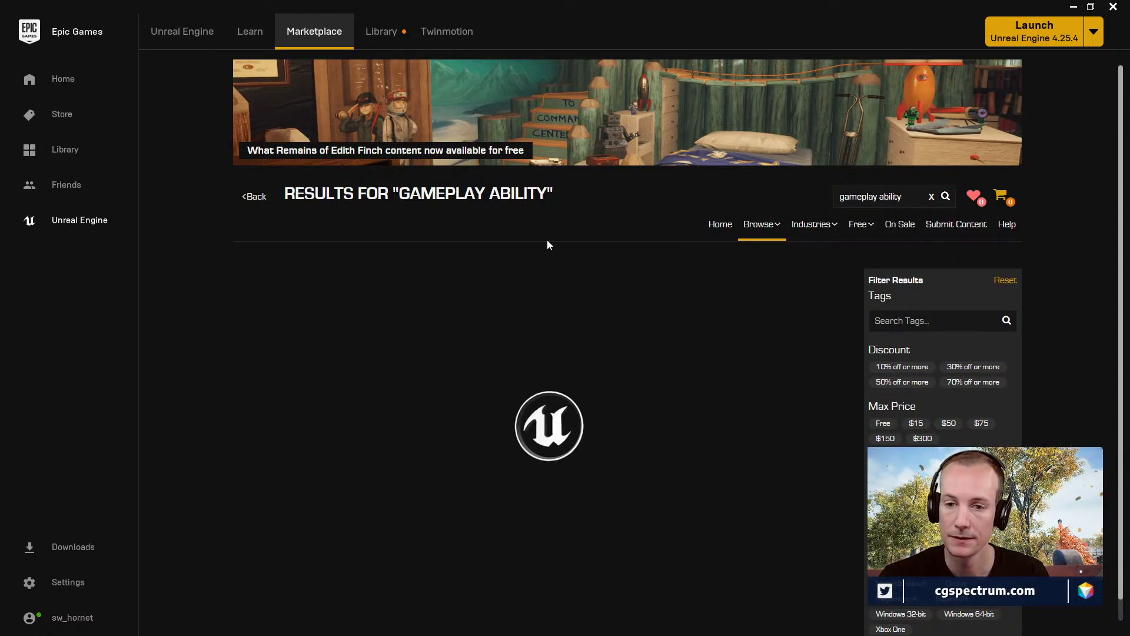
drag(590, 14, 672, 270)
click(393, 143)
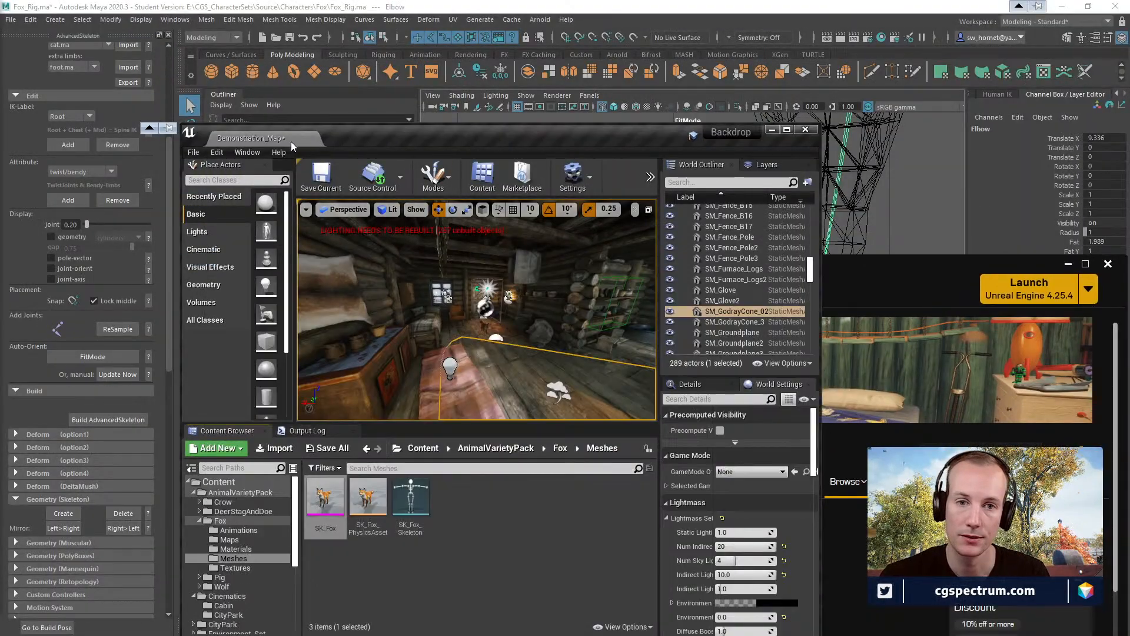
click(217, 151)
click(306, 320)
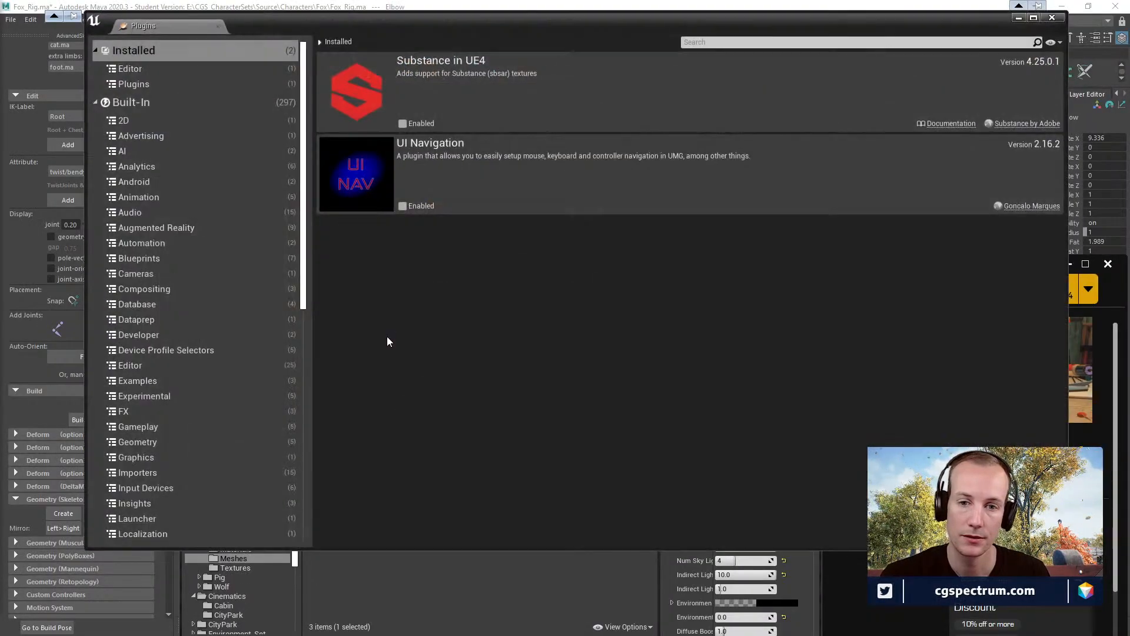
- Search the built-in plugins for "gameplay", look at the Gameplay Abilities entry, and minimize the Plugins window
click(703, 42)
text(gameplay)
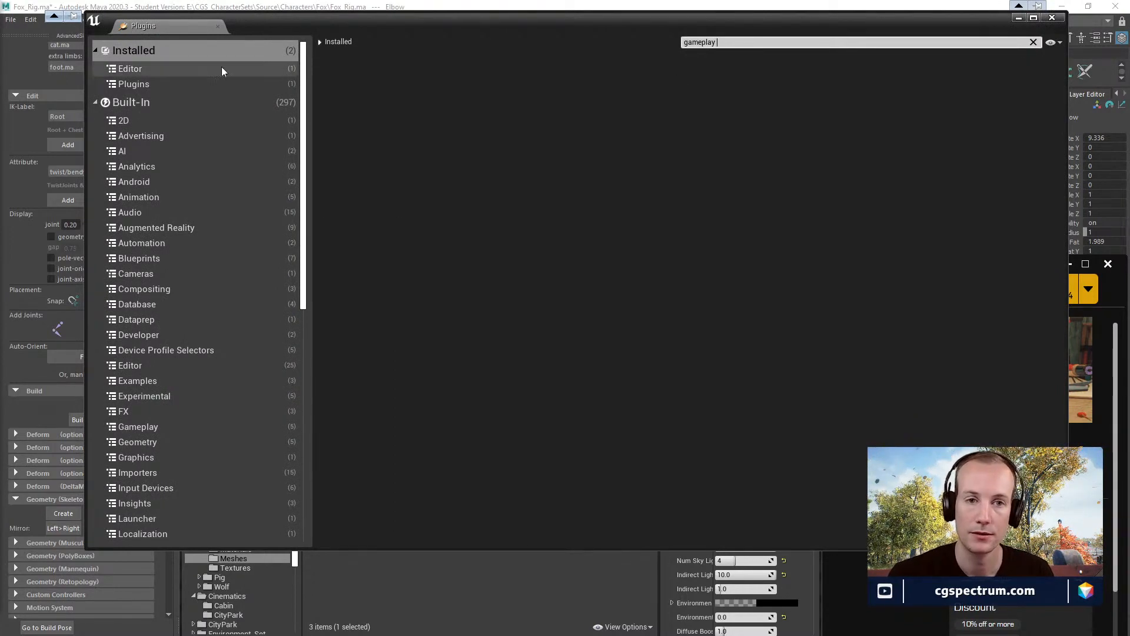
click(271, 101)
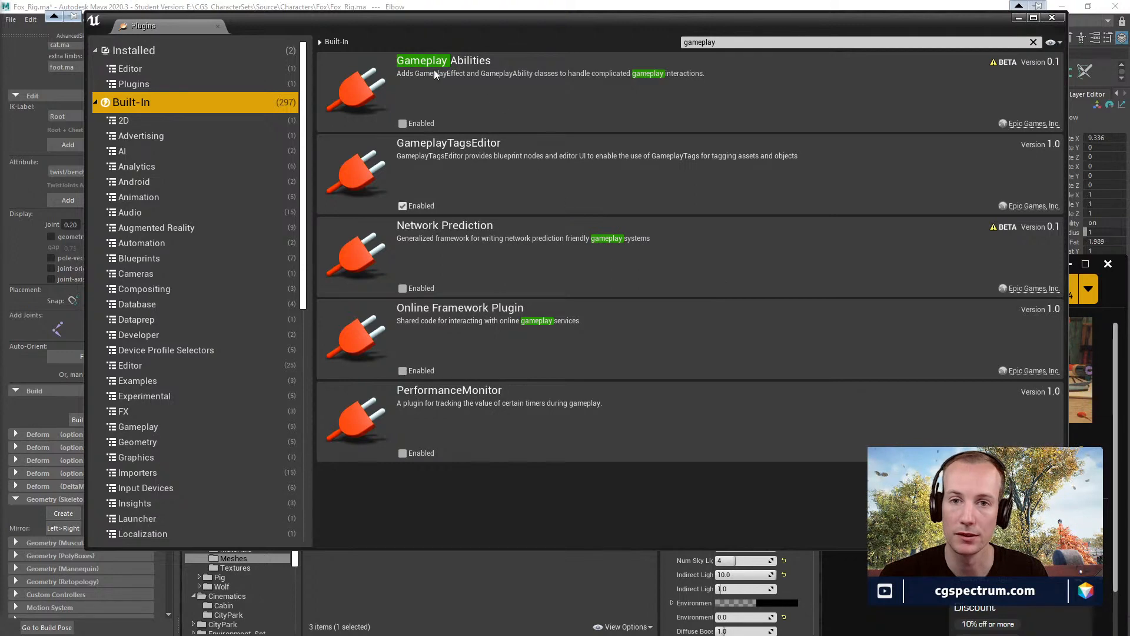
click(406, 60)
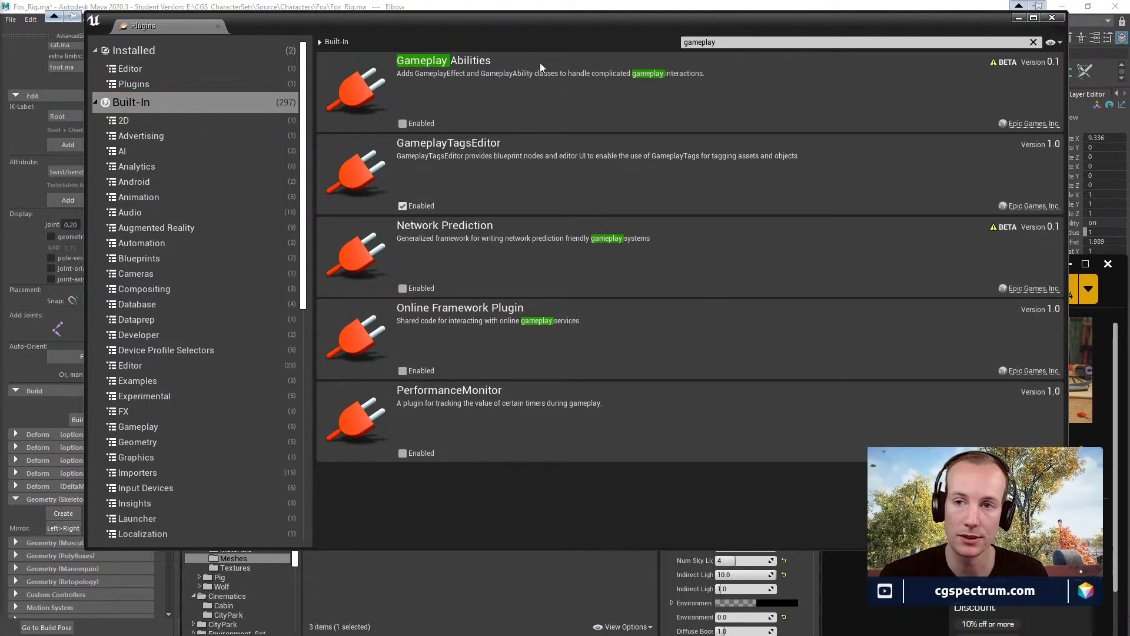
click(1020, 18)
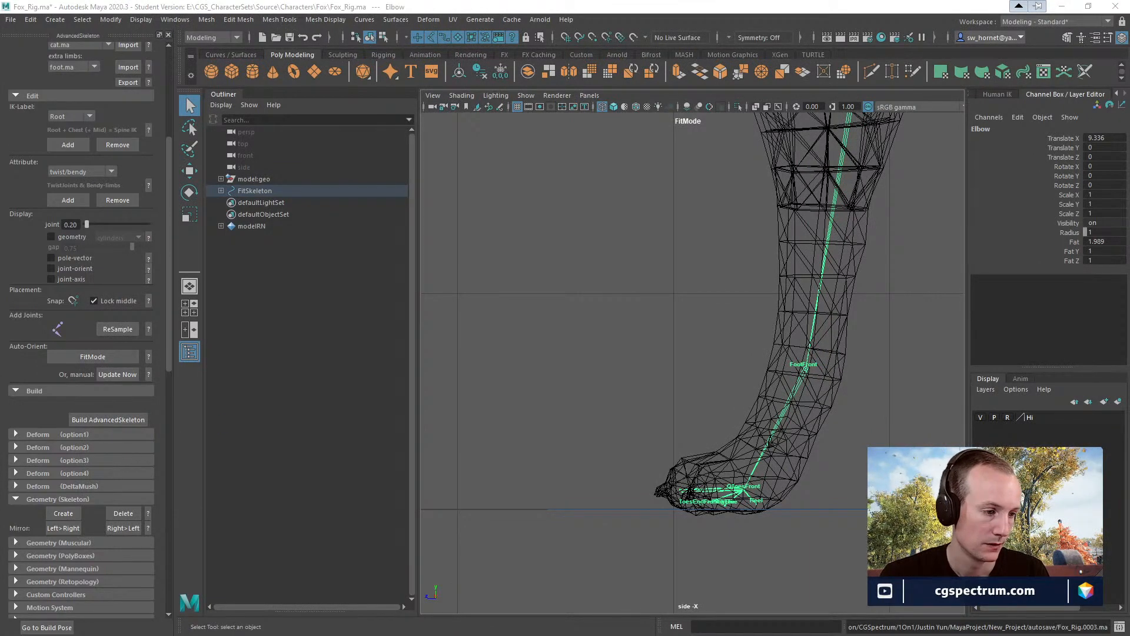
- Switch to the Chrome window with the water system video and reposition it over Maya
drag(0, 335, 681, 30)
key(alt+Tab)
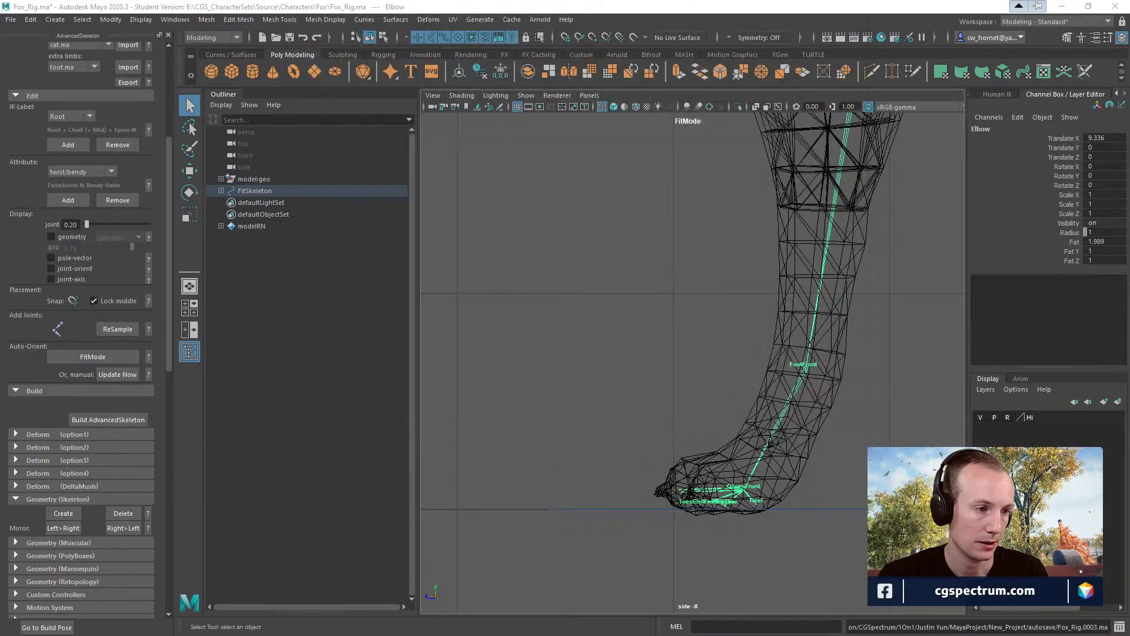
key(w)
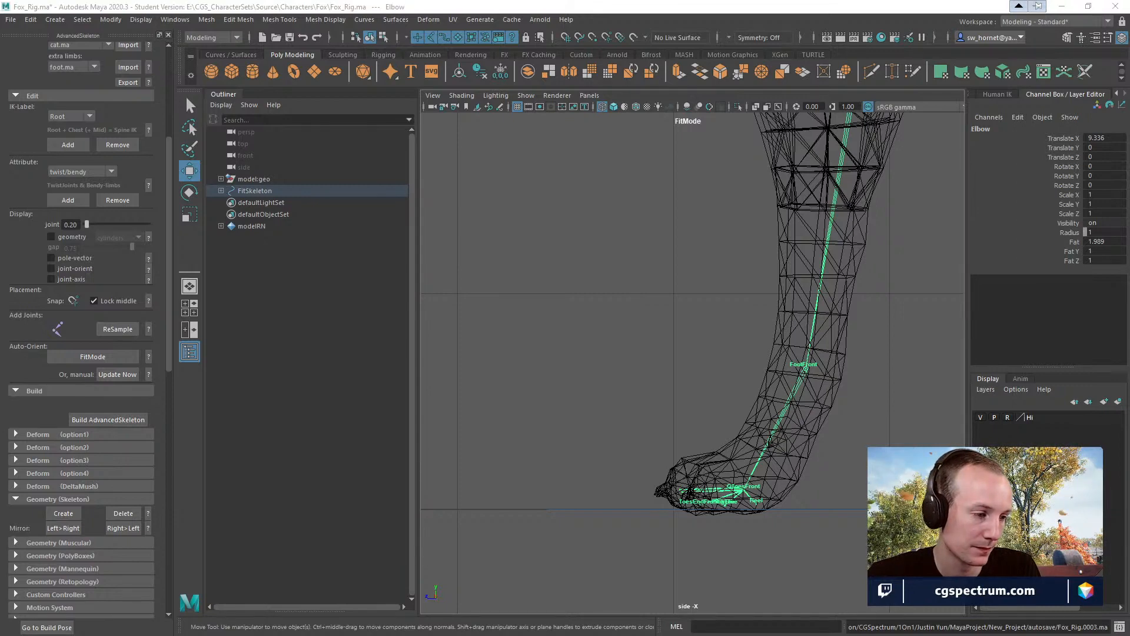
key(alt+Tab)
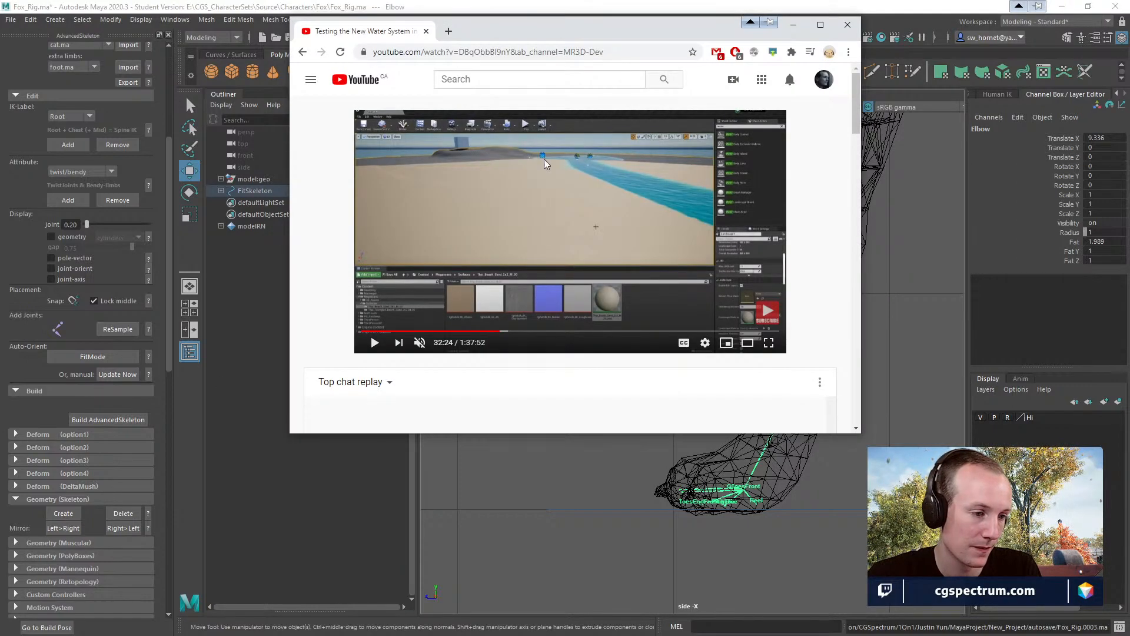
drag(477, 34, 510, 96)
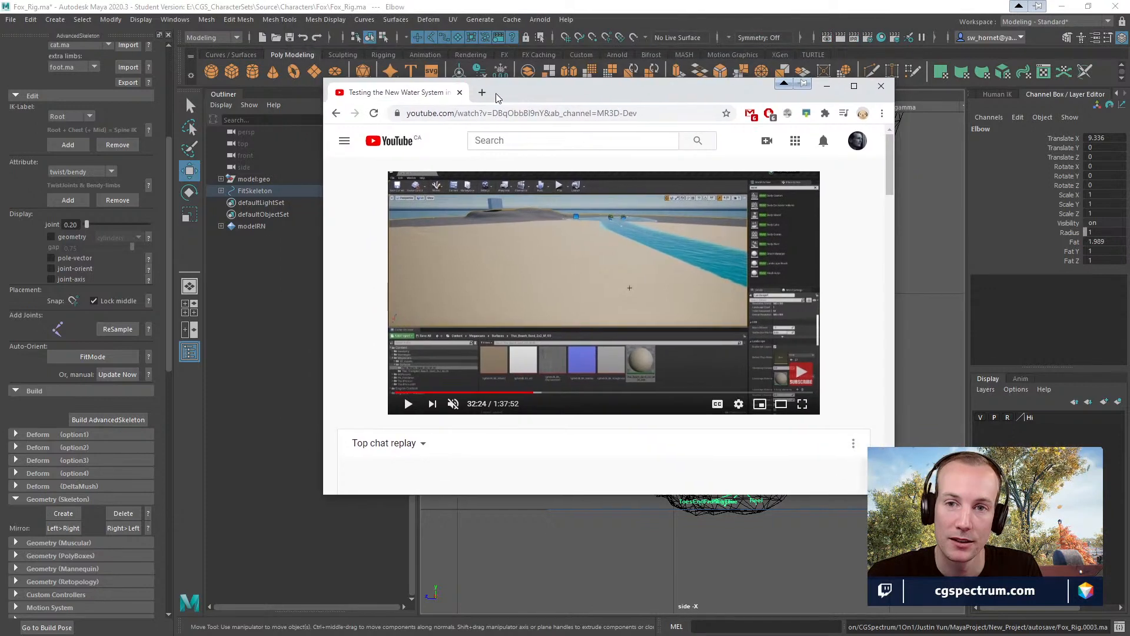
- Search Google in a new browser tab for "unreal gameplay abilities plugin", using the corrected spelling
click(481, 93)
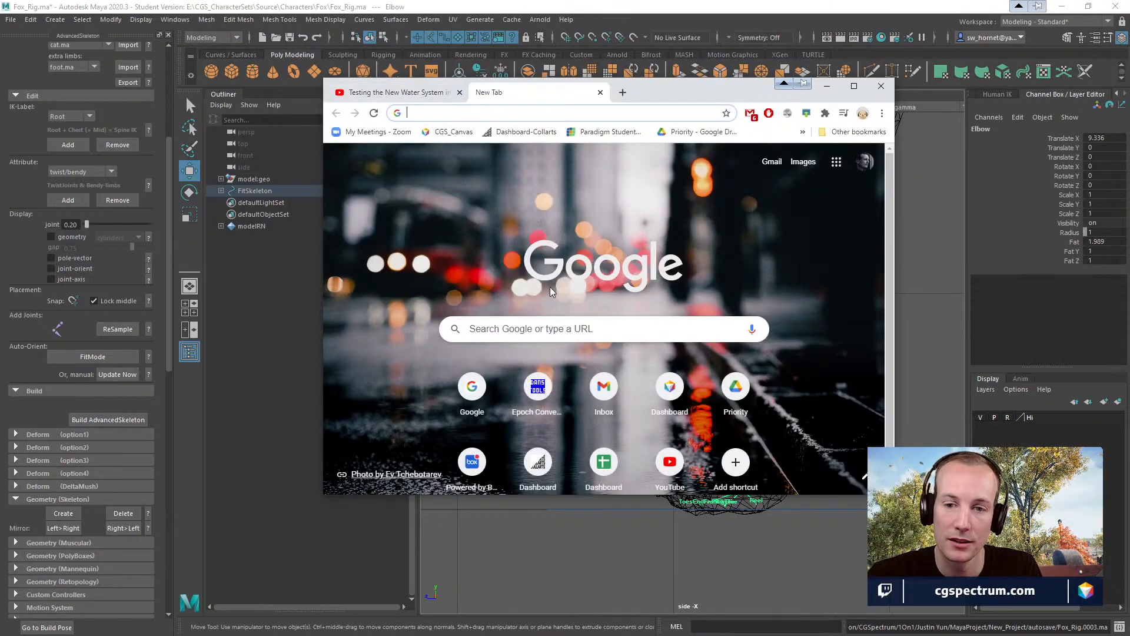
click(506, 330)
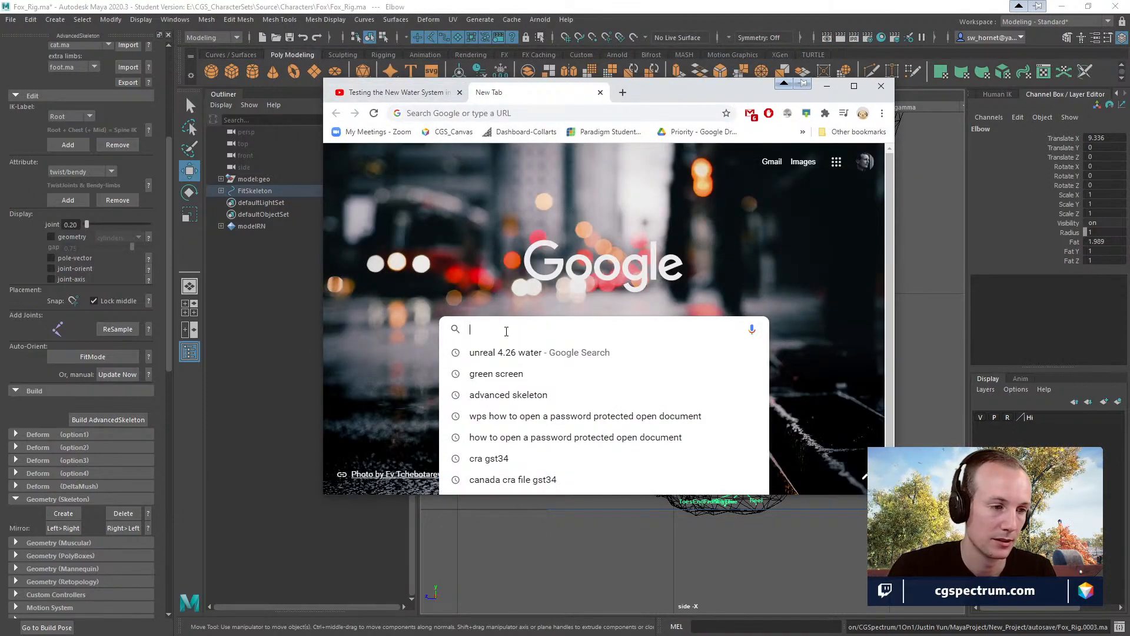
text(unreal game)
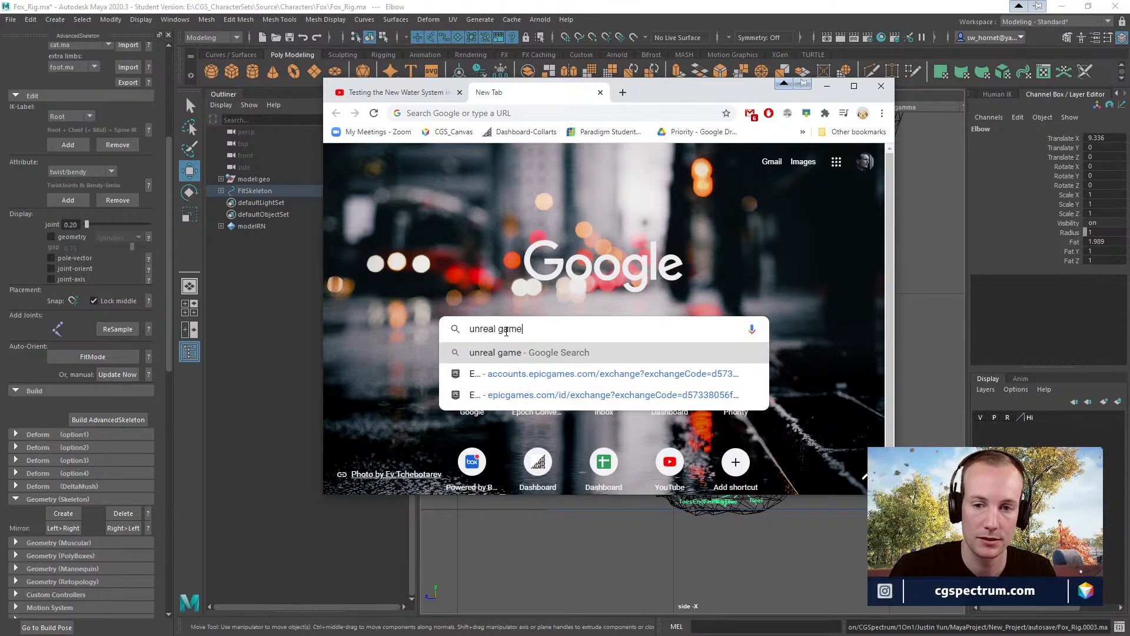
text(play abilities pluginb)
key(Return)
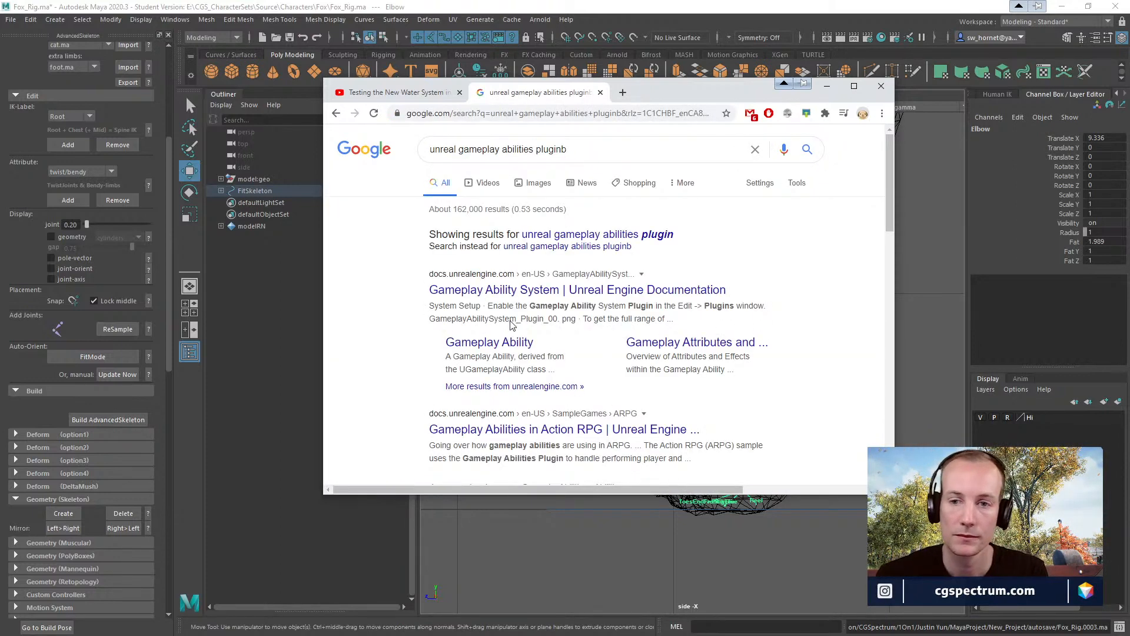
right_click(600, 236)
click(590, 235)
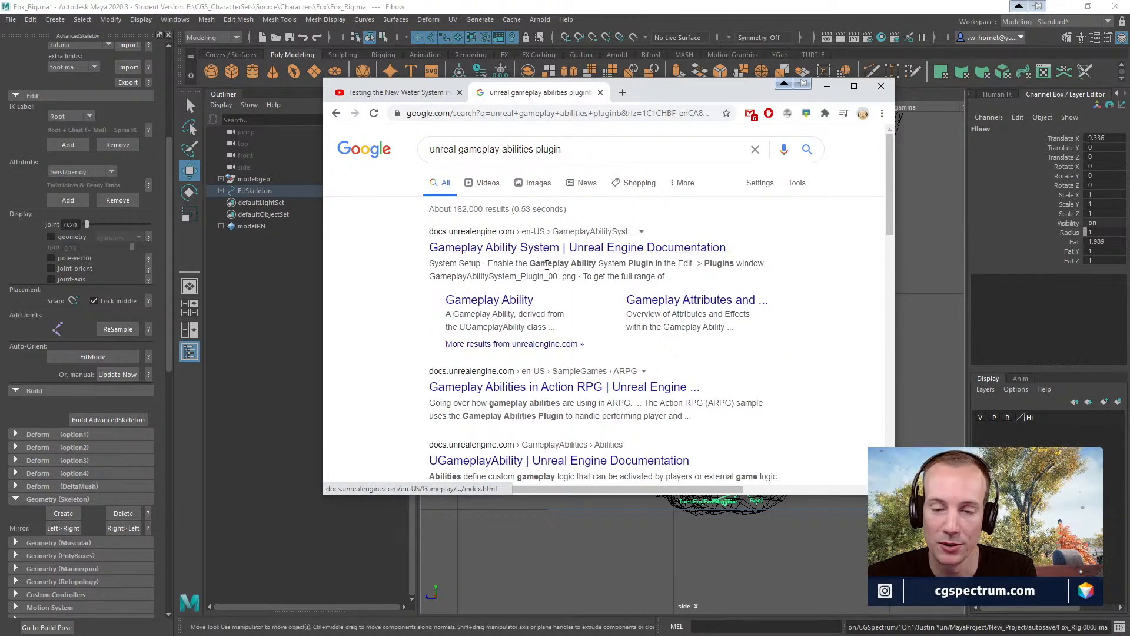
- Maximize the browser, open the Gameplay Ability System documentation result, and read through the whole page
drag(653, 94, 655, 75)
double_click(655, 75)
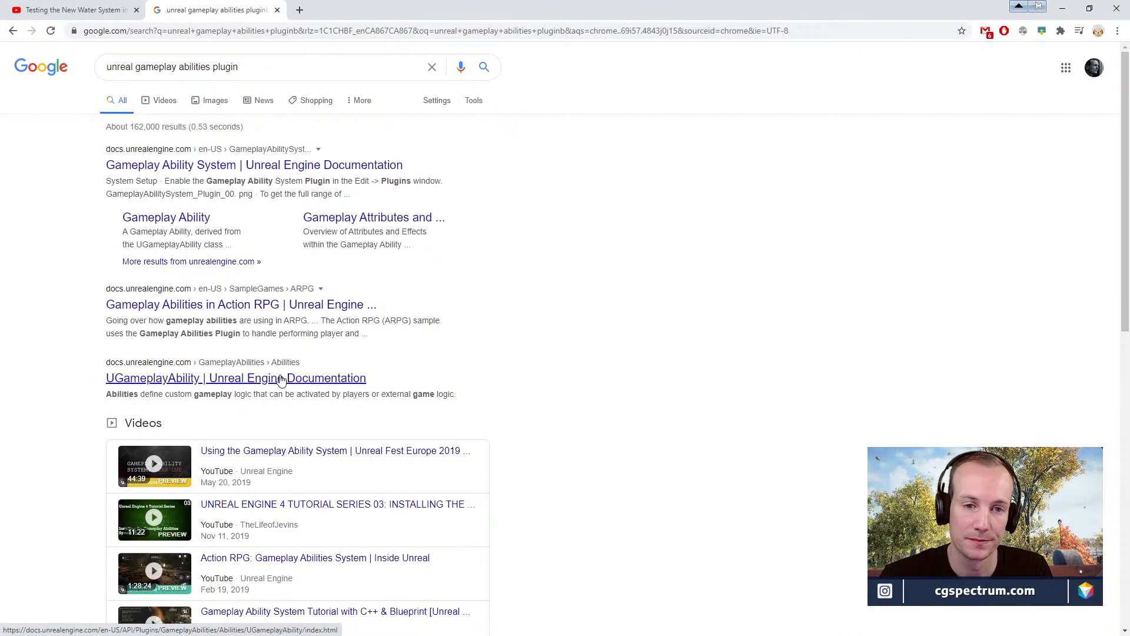
click(289, 167)
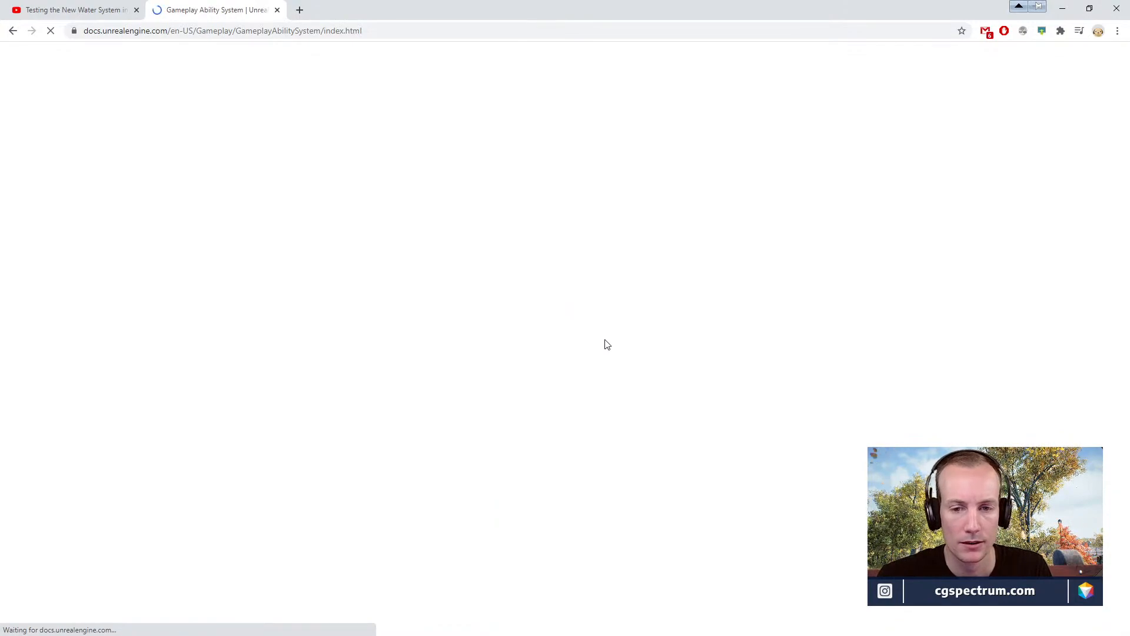
scroll(326, 315, down, 3)
scroll(281, 317, up, 3)
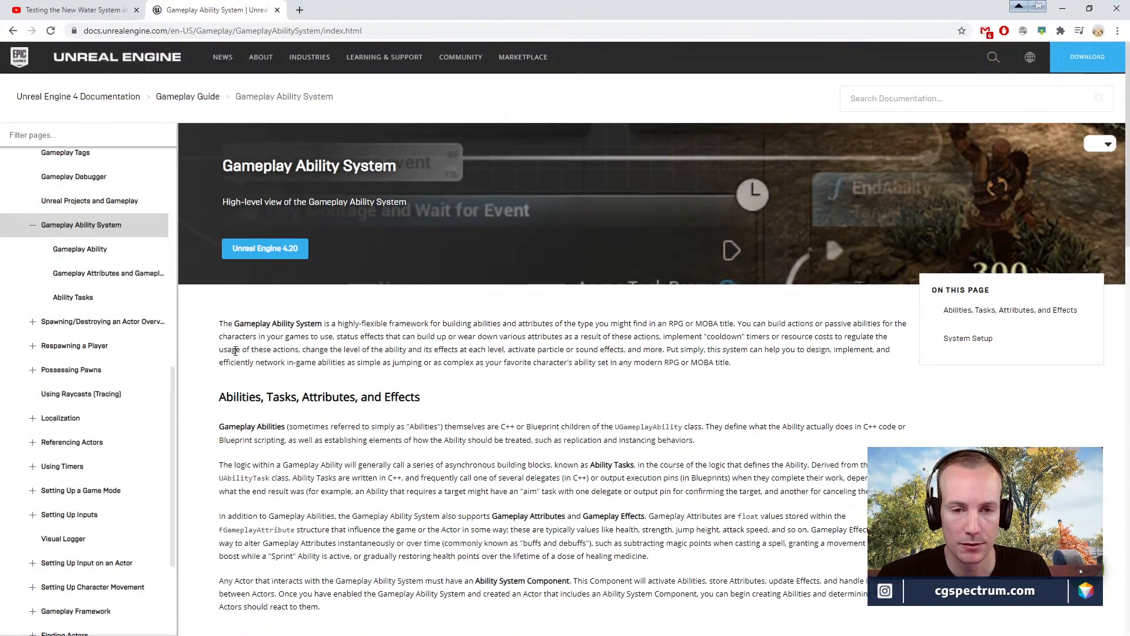
scroll(236, 351, down, 3)
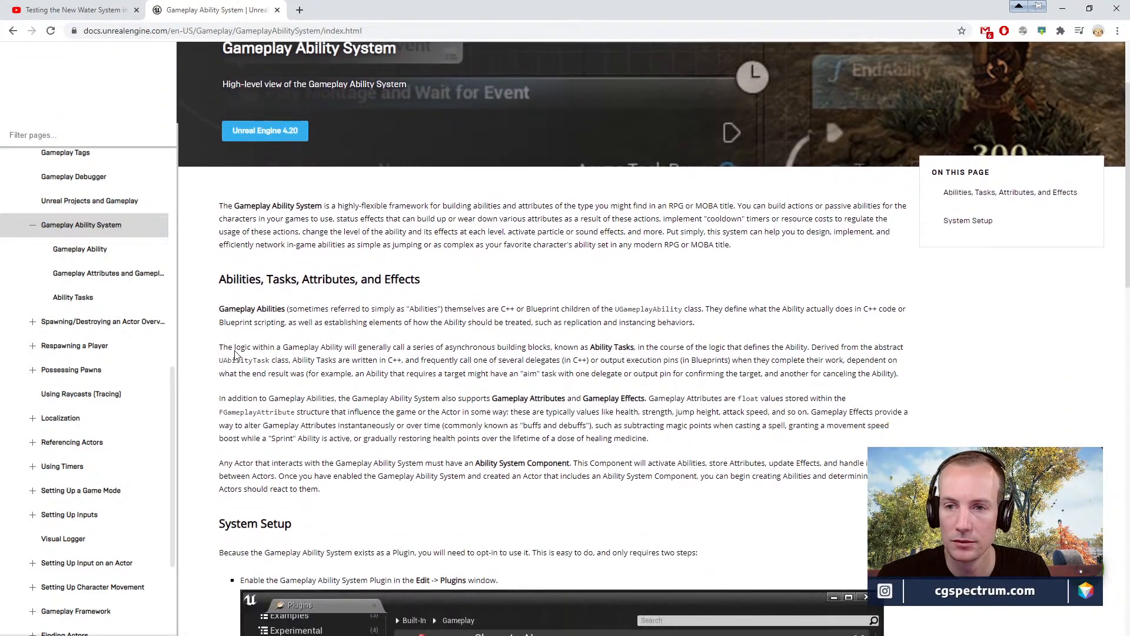
scroll(236, 351, down, 1)
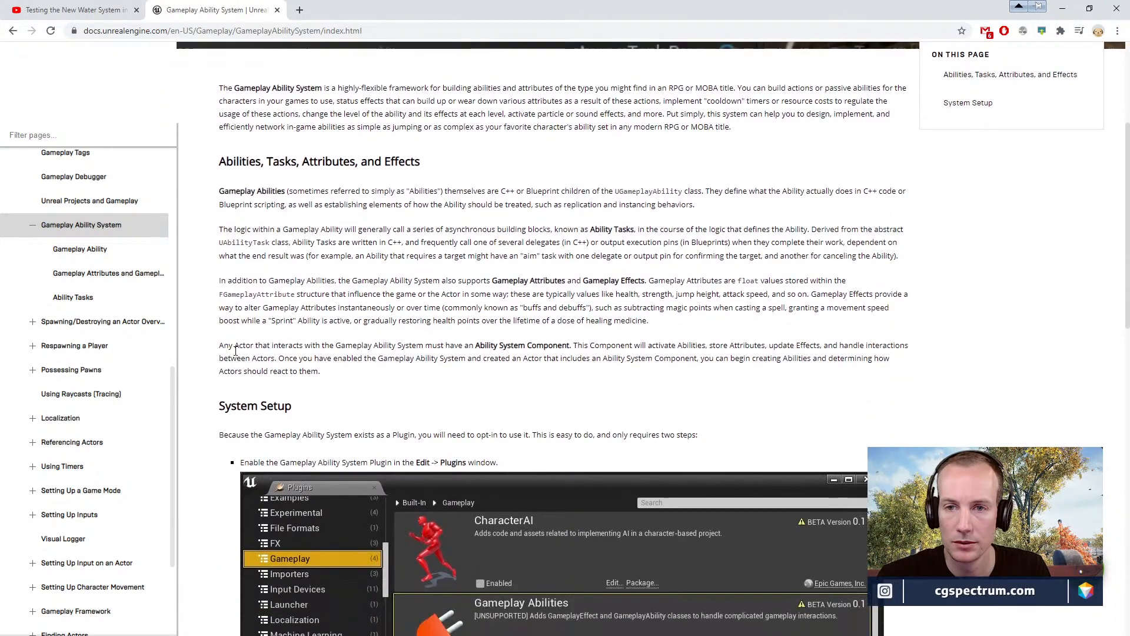
scroll(225, 356, down, 1)
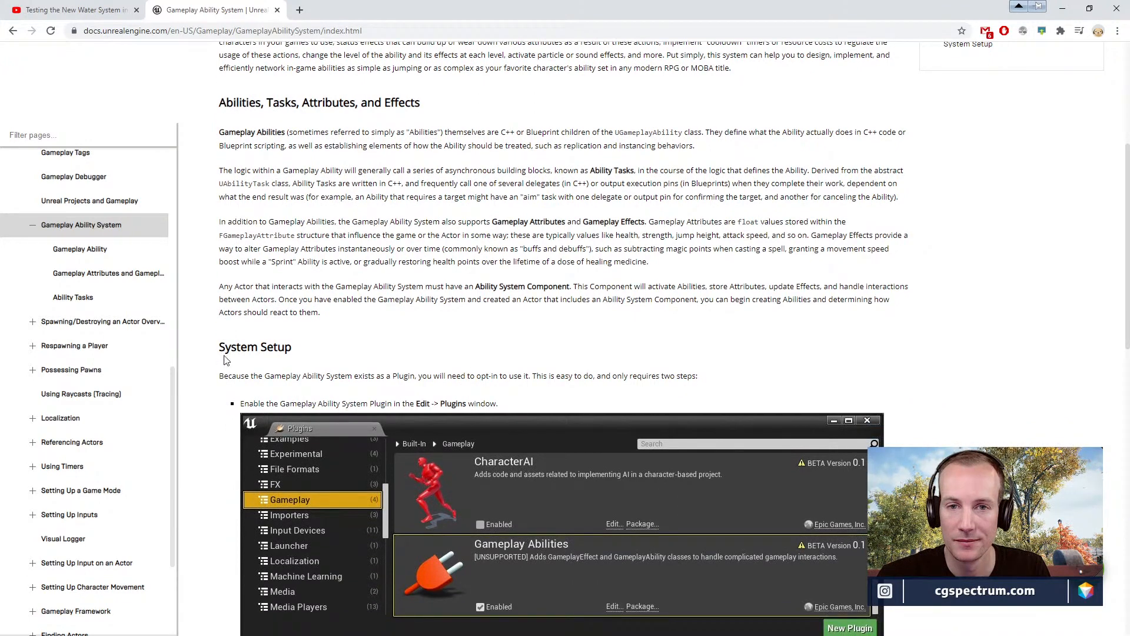
scroll(221, 360, down, 5)
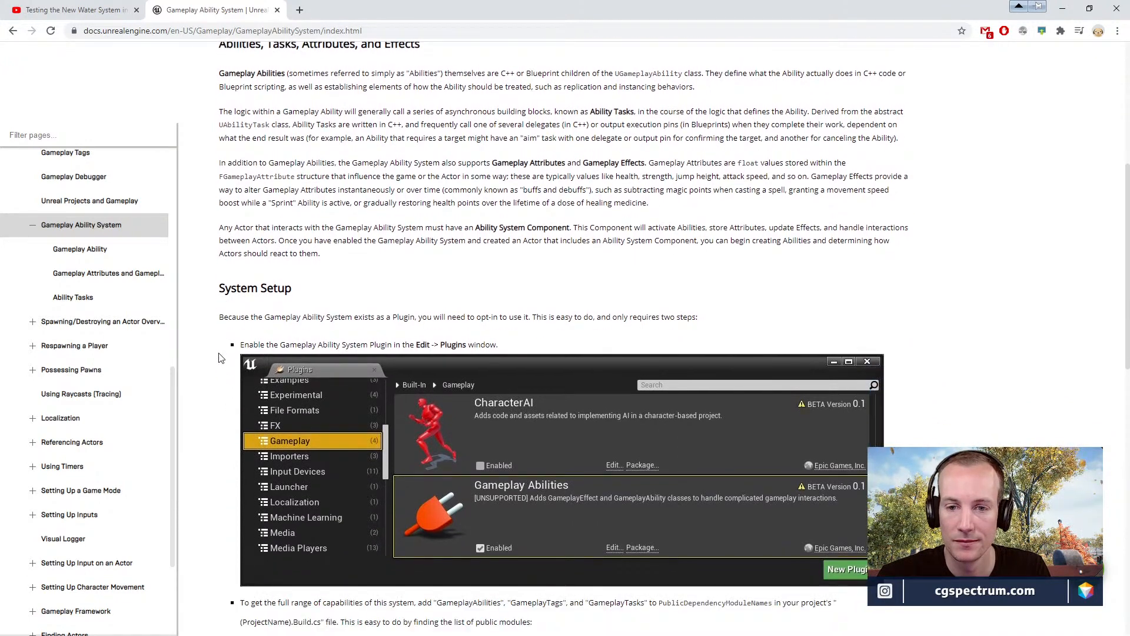
scroll(219, 359, down, 5)
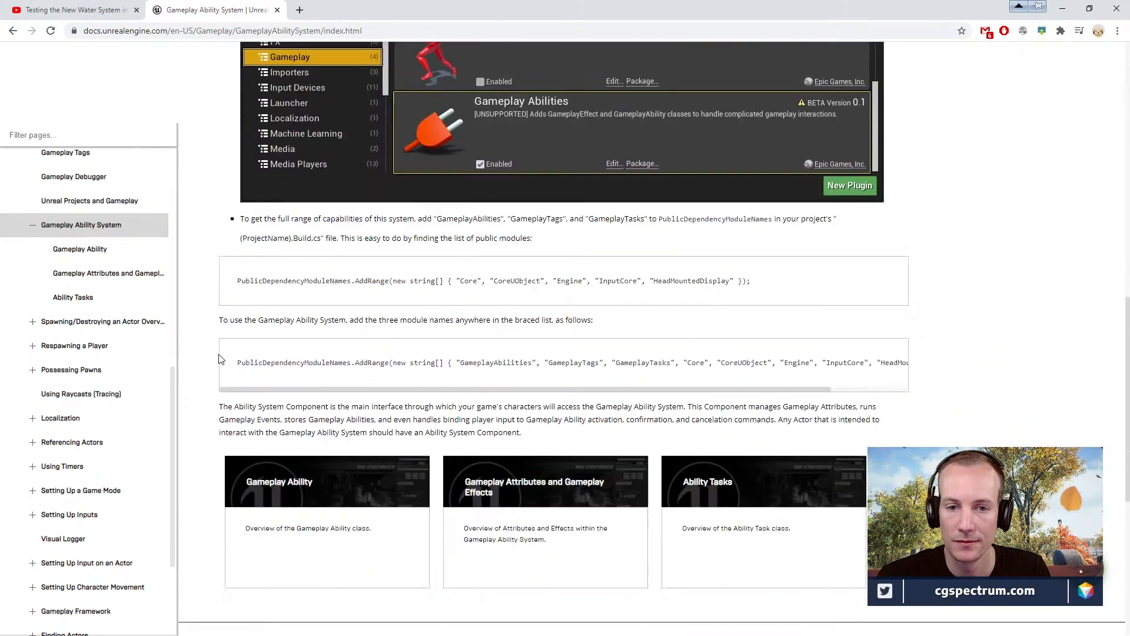
scroll(219, 359, down, 3)
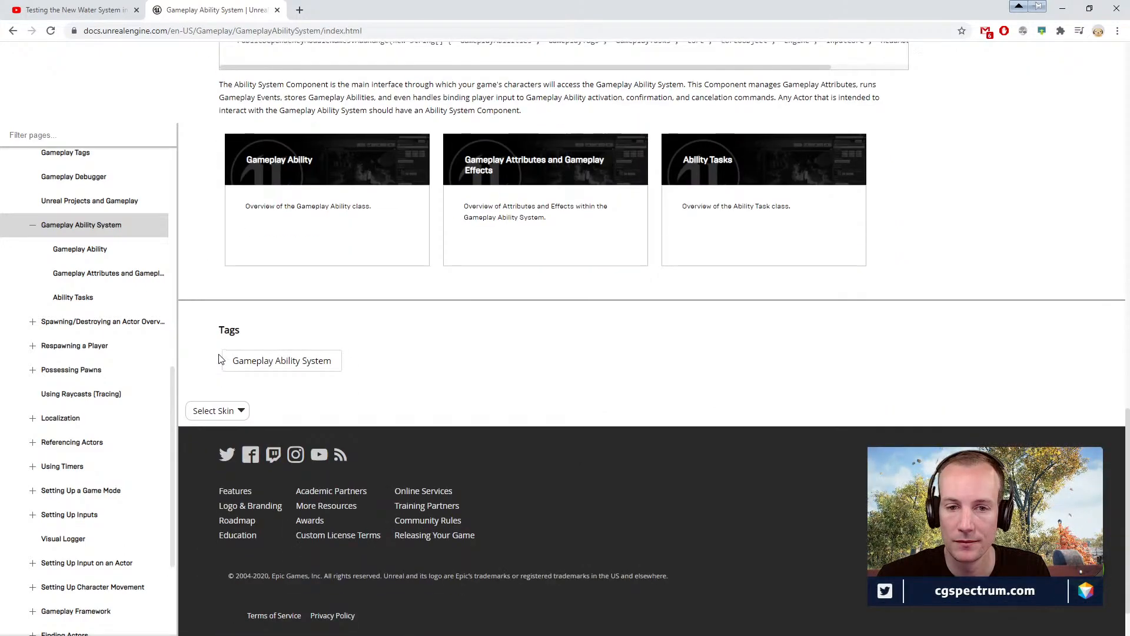
scroll(230, 355, up, 12)
scroll(235, 351, up, 6)
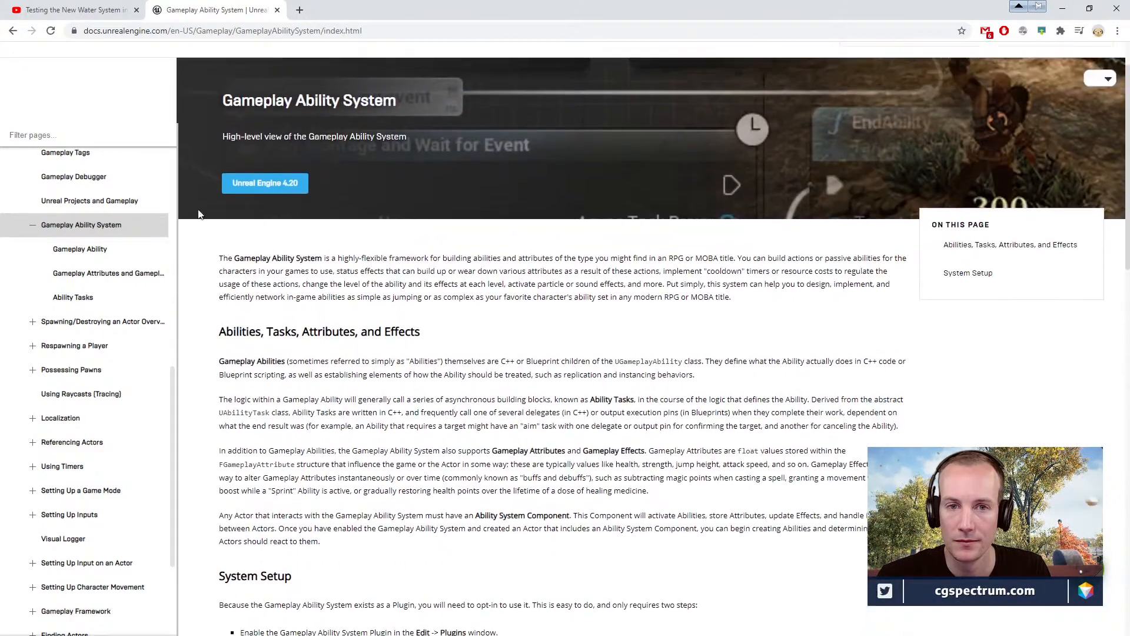
- Return to the search results and skim the GameplayAbilities page of the Unreal Engine API documentation
click(13, 30)
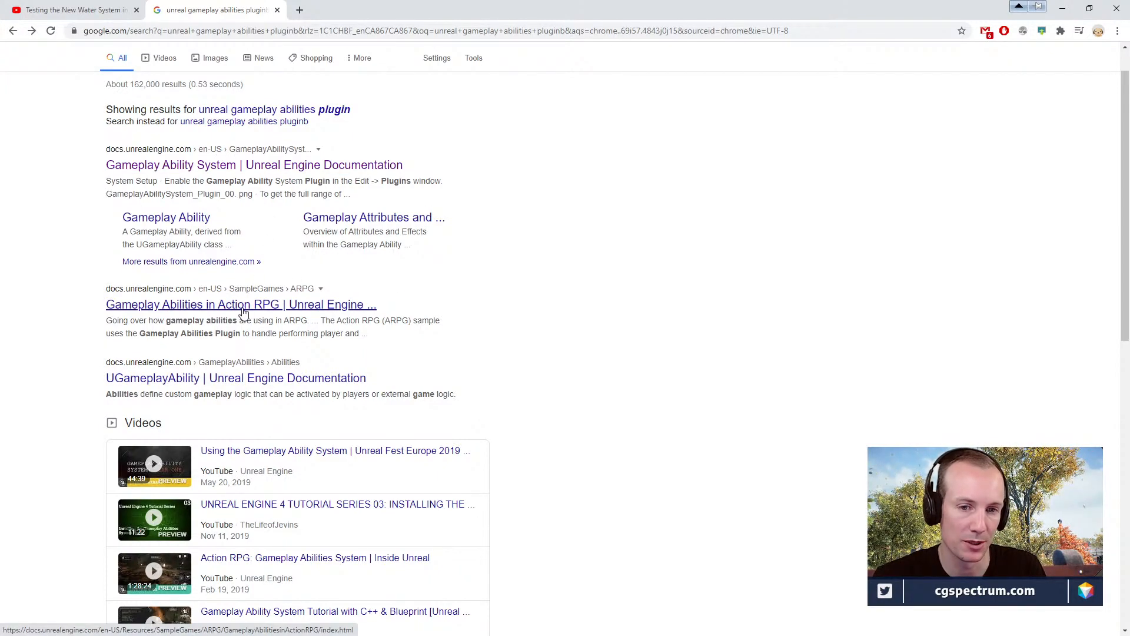
scroll(260, 356, down, 10)
scroll(264, 365, up, 4)
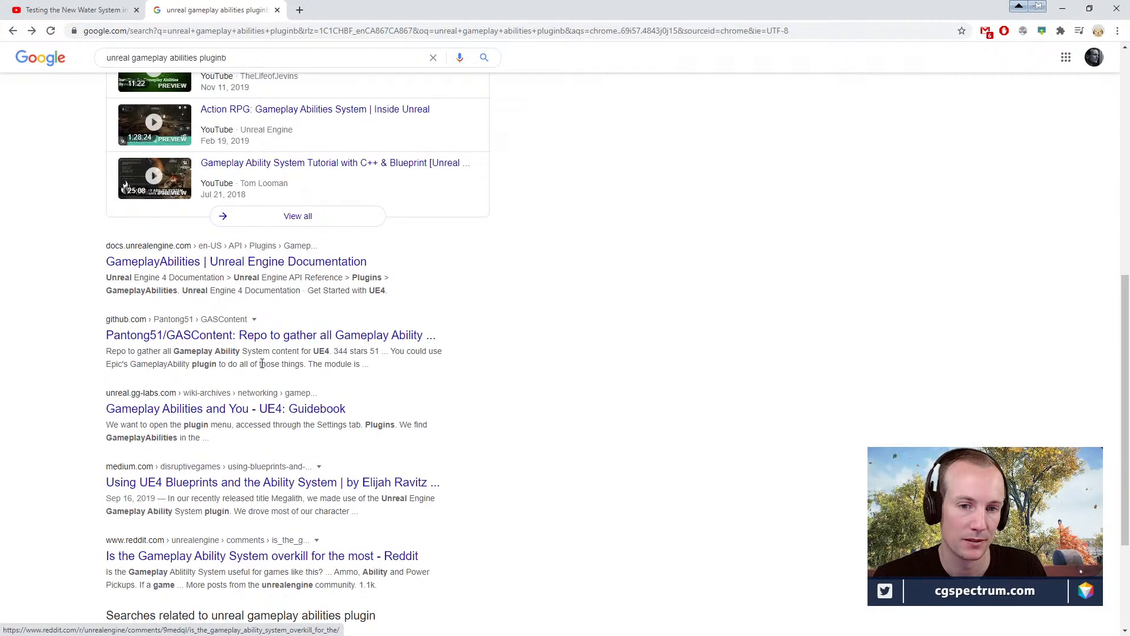
click(253, 323)
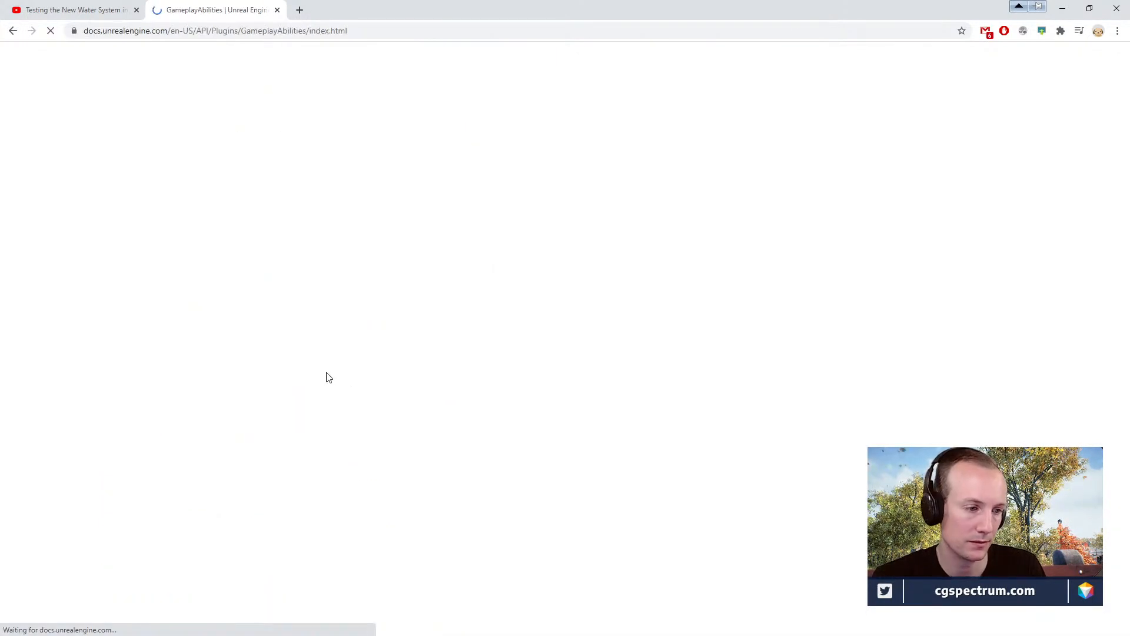
scroll(264, 381, down, 2)
scroll(266, 375, down, 4)
scroll(266, 295, up, 6)
- Go back to the results, reopen the Gameplay Ability System documentation, and review its overview and System Setup section
click(13, 31)
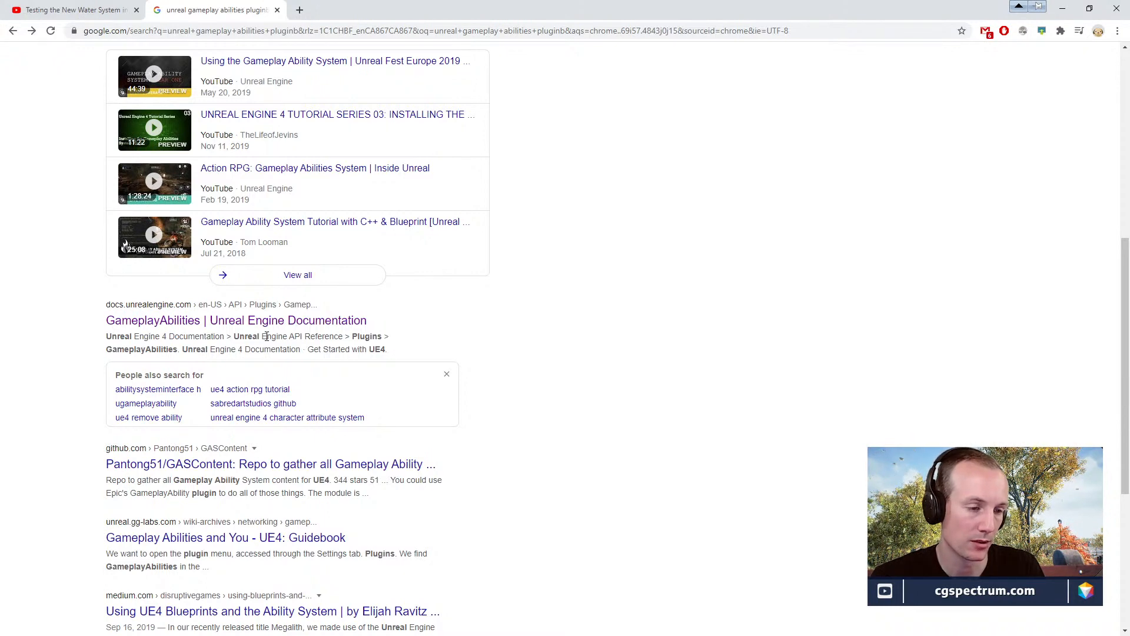
scroll(412, 373, up, 7)
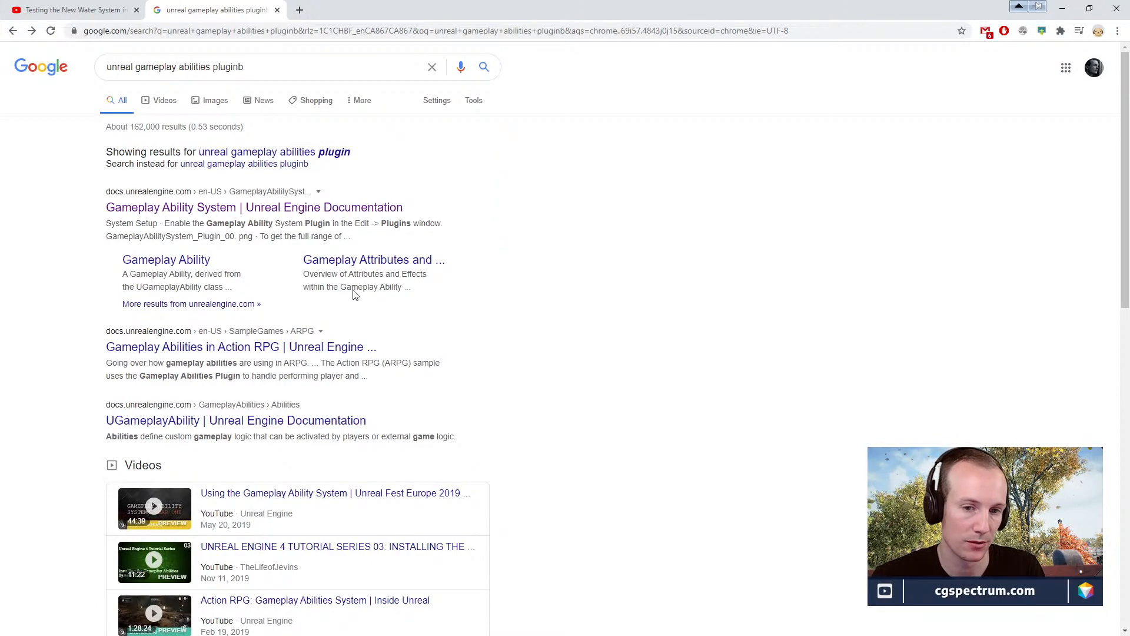
click(260, 211)
scroll(428, 372, down, 3)
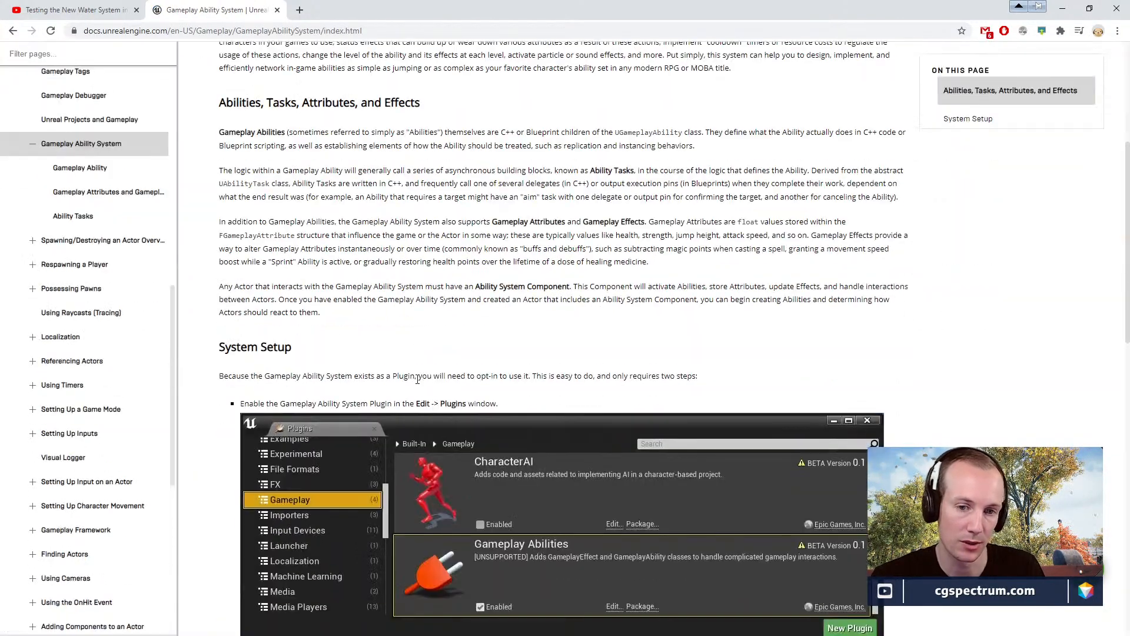
scroll(428, 372, down, 9)
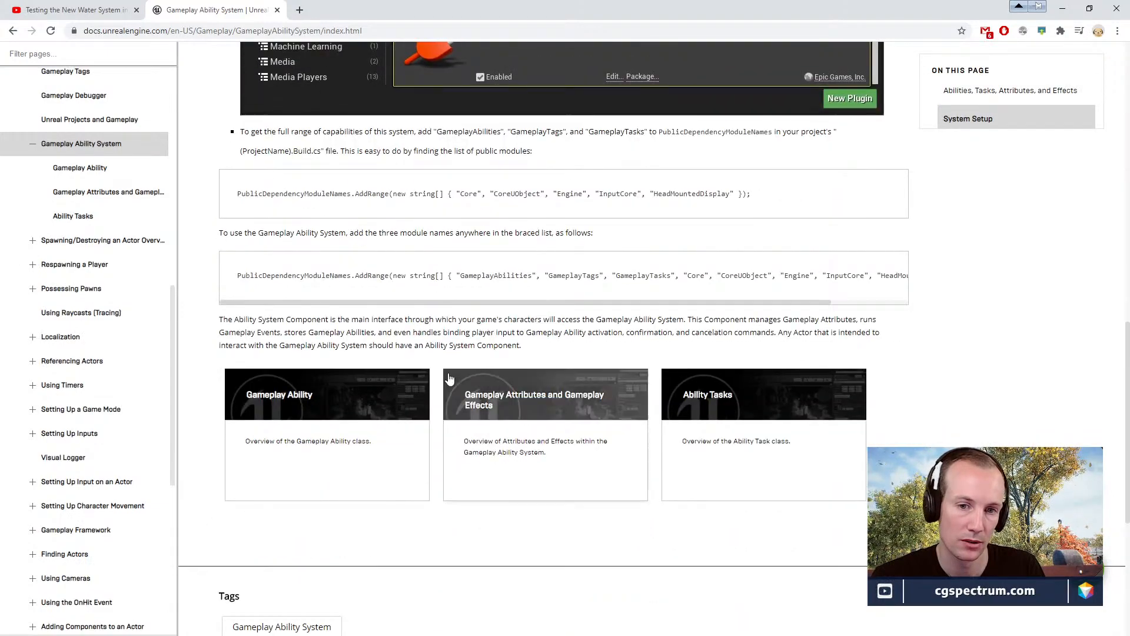
scroll(449, 333, up, 6)
scroll(449, 333, up, 9)
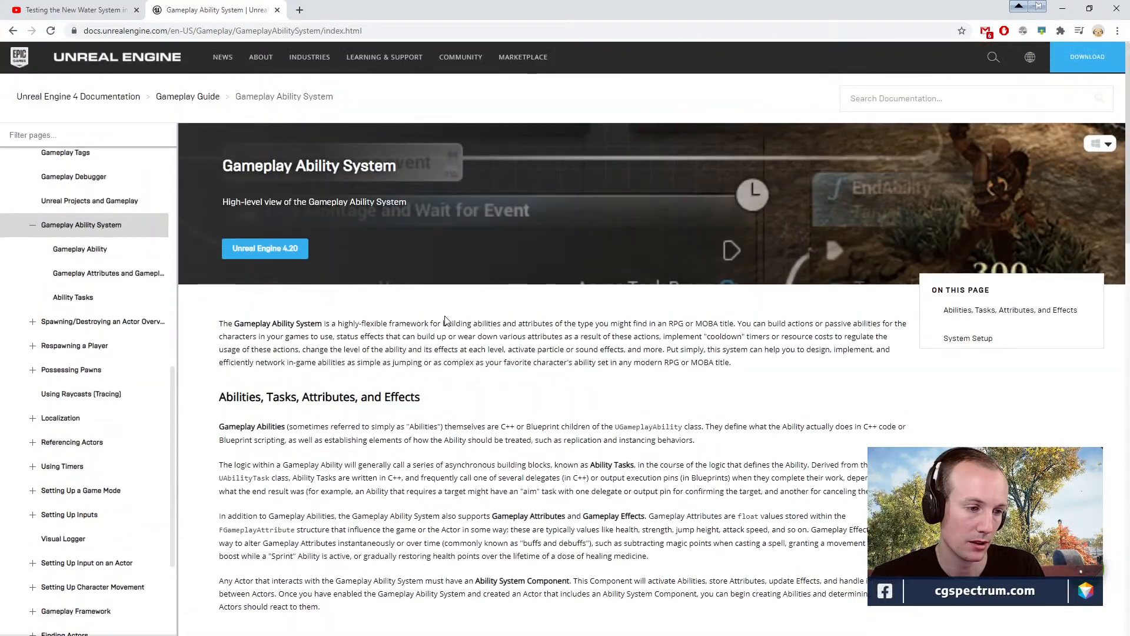
scroll(446, 321, down, 7)
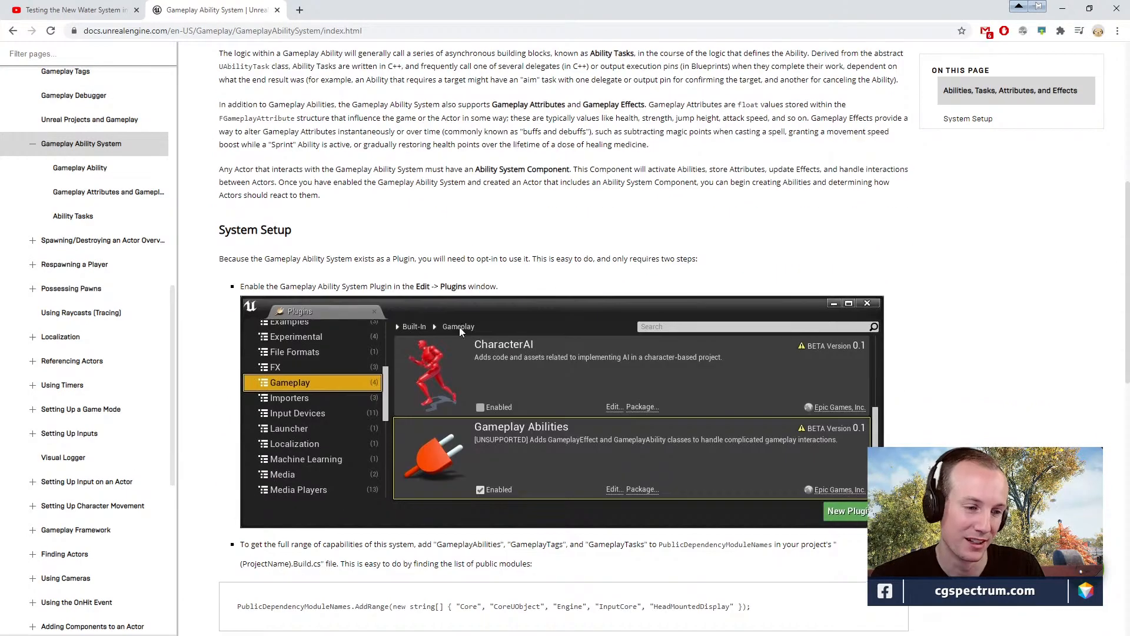
- Reread the Gameplay Ability System page from its introduction through the System Setup section
scroll(460, 324, up, 5)
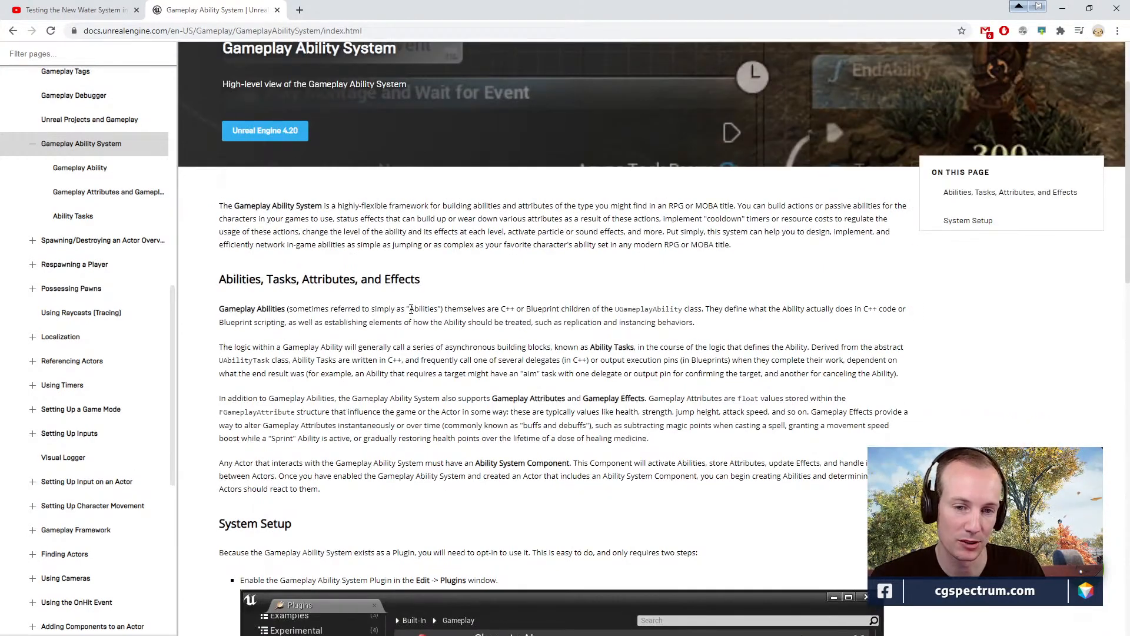
scroll(454, 382, up, 2)
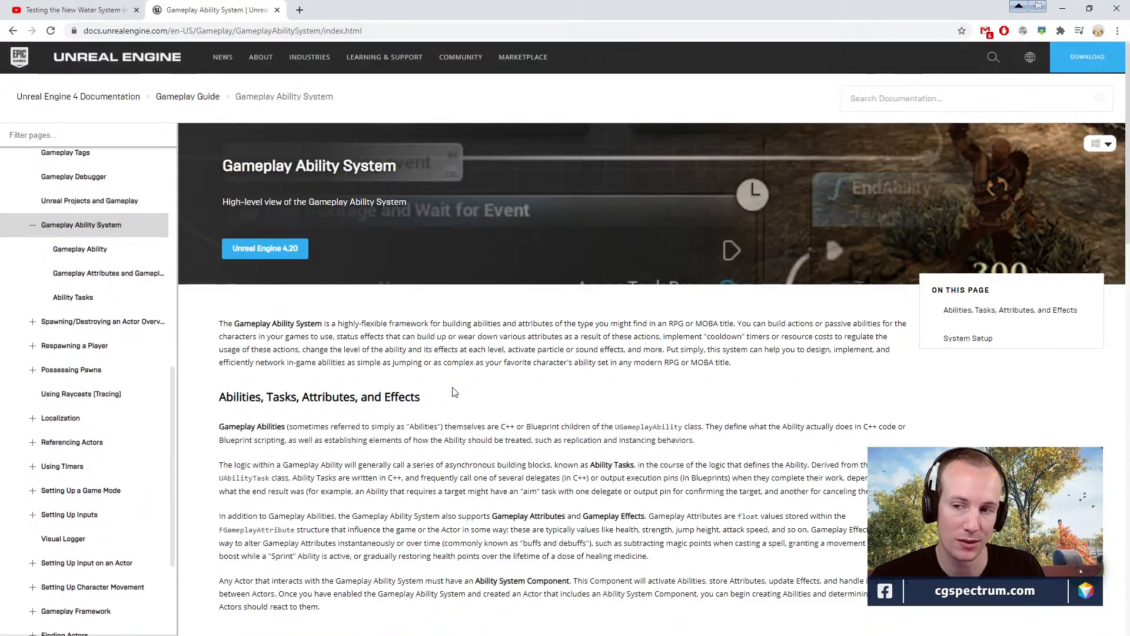
scroll(460, 414, down, 6)
scroll(460, 414, down, 7)
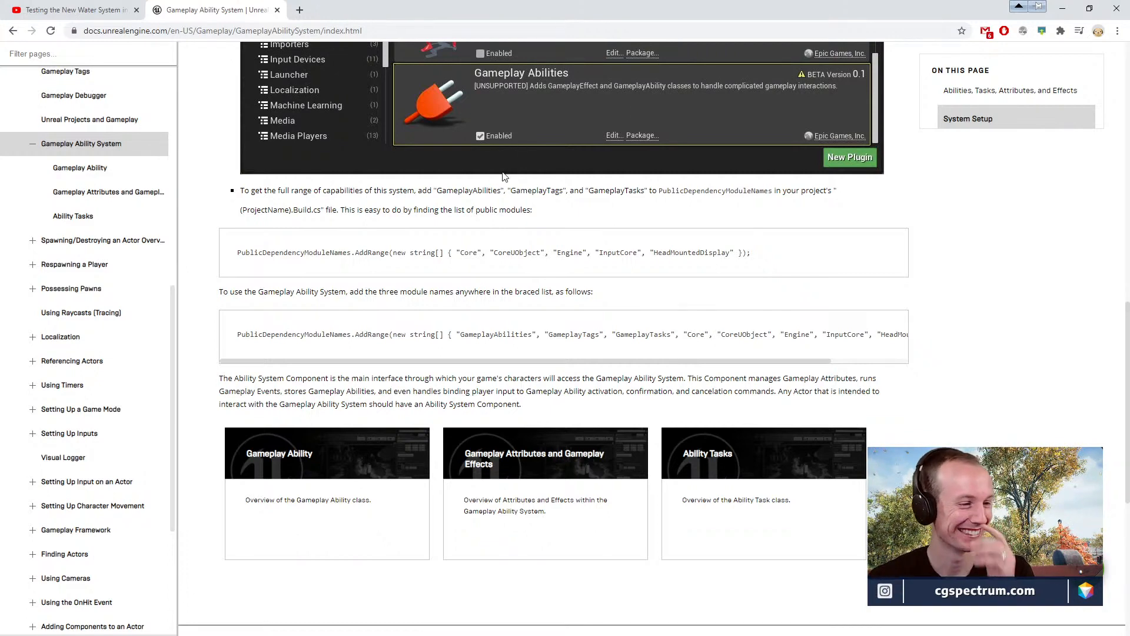
- Shrink the browser to a floating window and move it away to return to the fox rig in Maya
drag(589, 6, 588, 103)
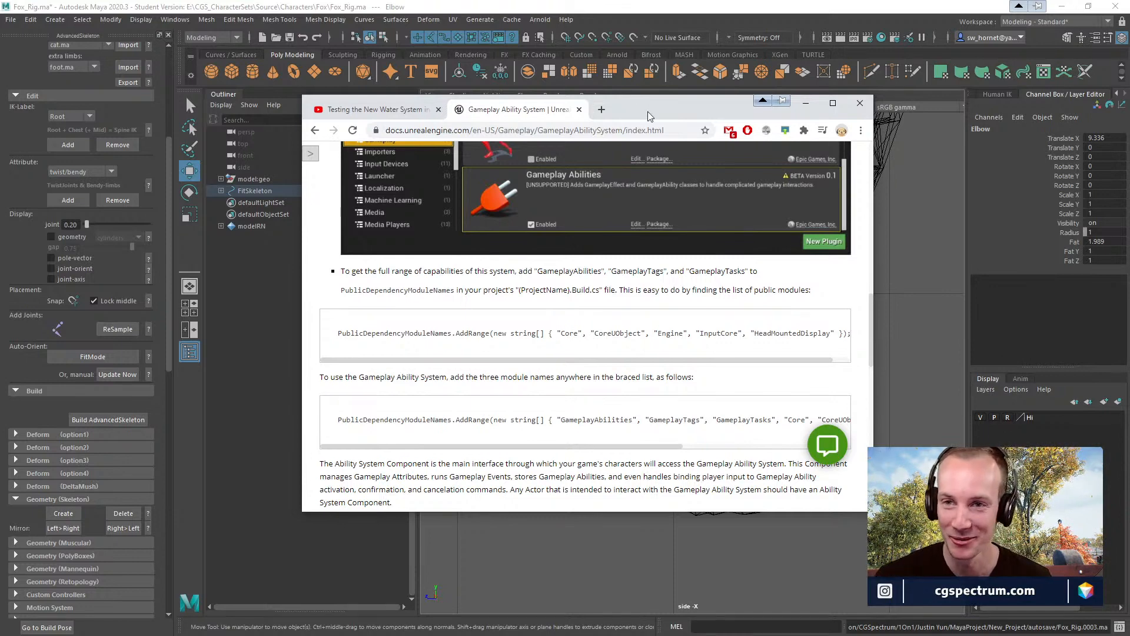
drag(645, 114, 665, 193)
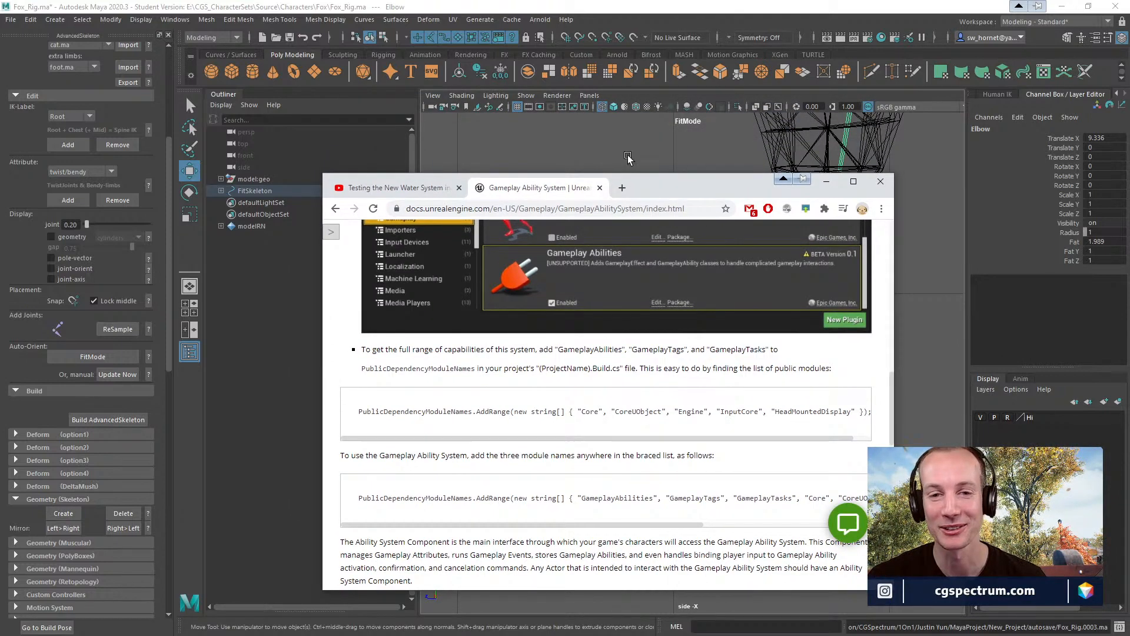
drag(694, 183, 642, 5)
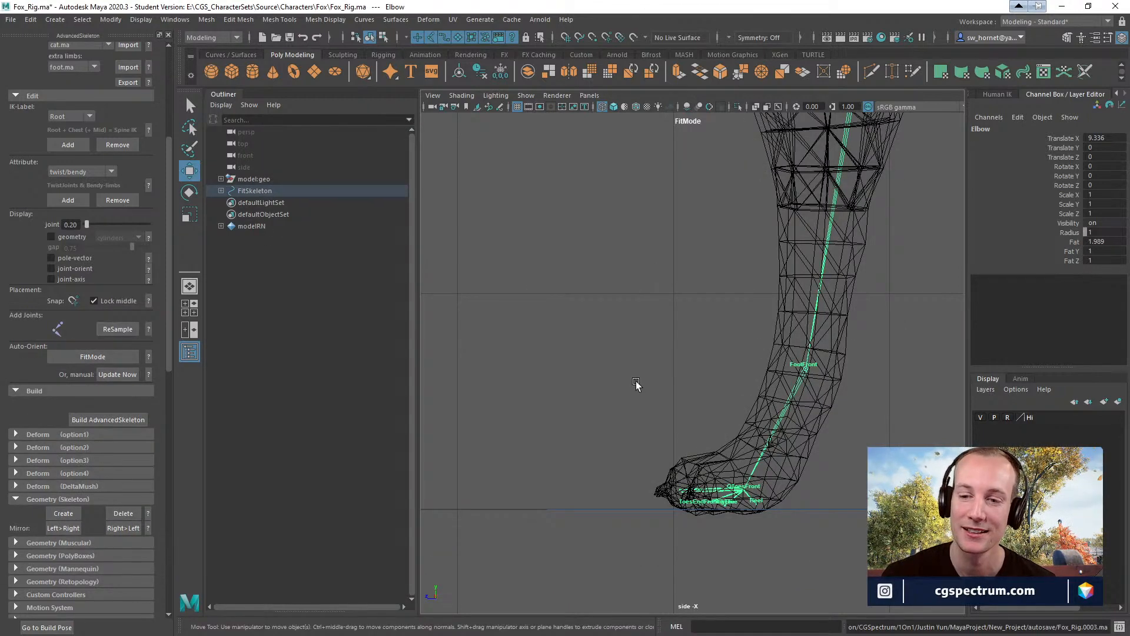
- Inspect how the fitted joints sit inside the whole fox mesh in the side view
alt+middle_drag(602, 168, 622, 254)
alt+right_drag(622, 253, 566, 298)
alt+middle_drag(653, 281, 623, 273)
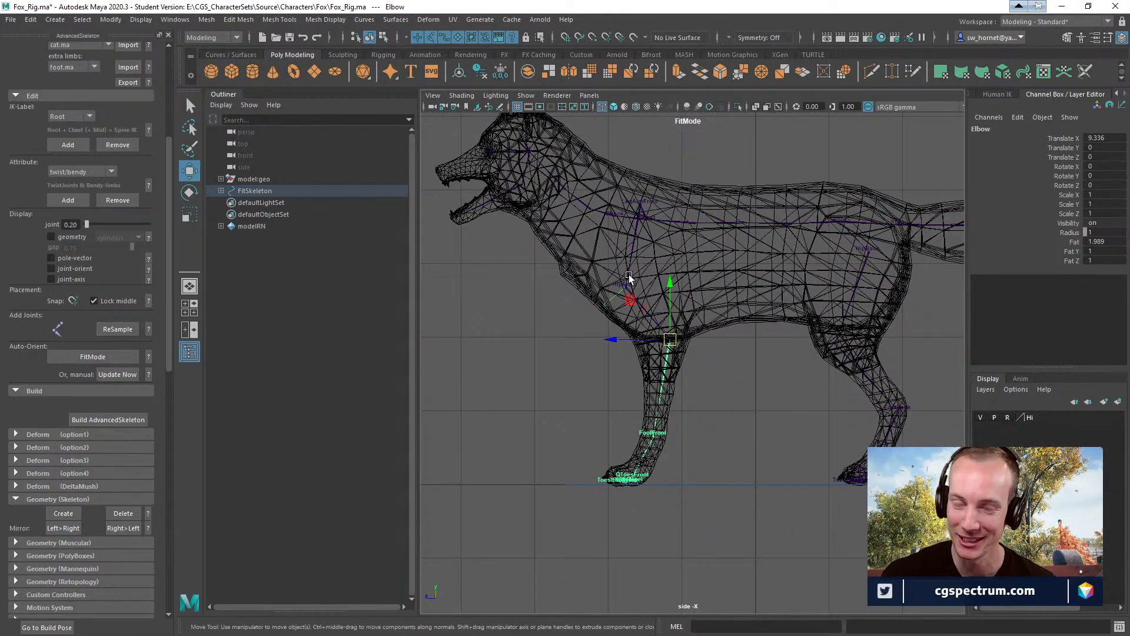
alt+middle_drag(705, 219, 659, 283)
alt+right_drag(659, 284, 500, 298)
alt+middle_drag(635, 304, 619, 304)
alt+right_drag(545, 302, 674, 319)
alt+middle_drag(674, 318, 762, 333)
alt+middle_drag(711, 307, 724, 282)
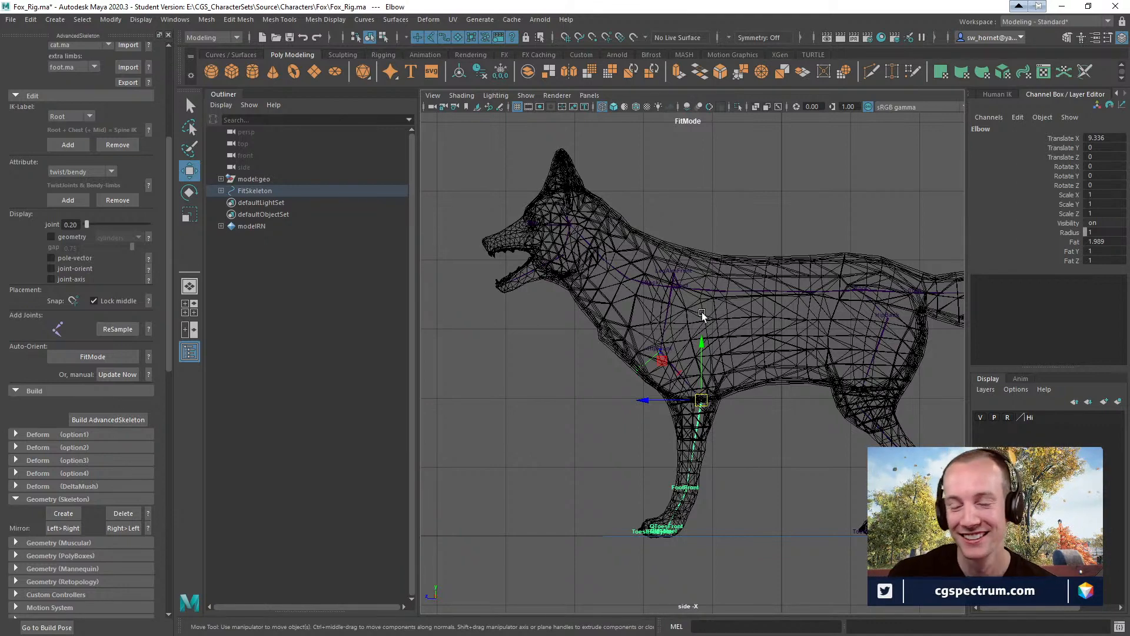
alt+middle_drag(792, 351, 709, 310)
alt+middle_drag(815, 329, 766, 327)
scroll(766, 328, up, 2)
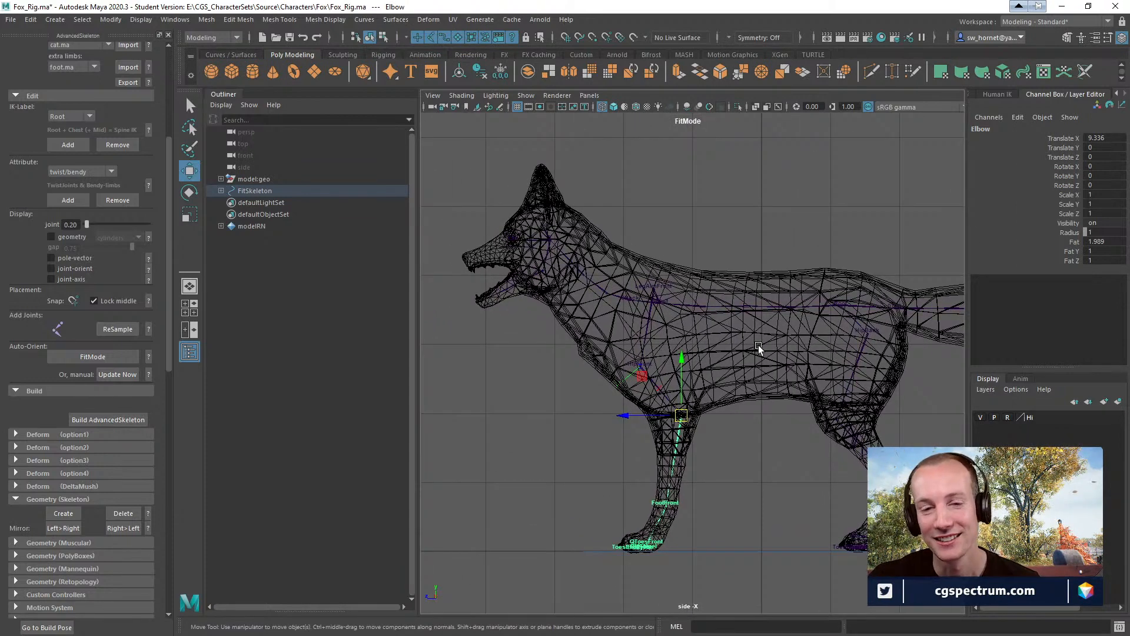
- Switch to the perspective view, widen the AdvancedSkeleton window, and build the Advanced Skeleton from the fitted joints
key(space)
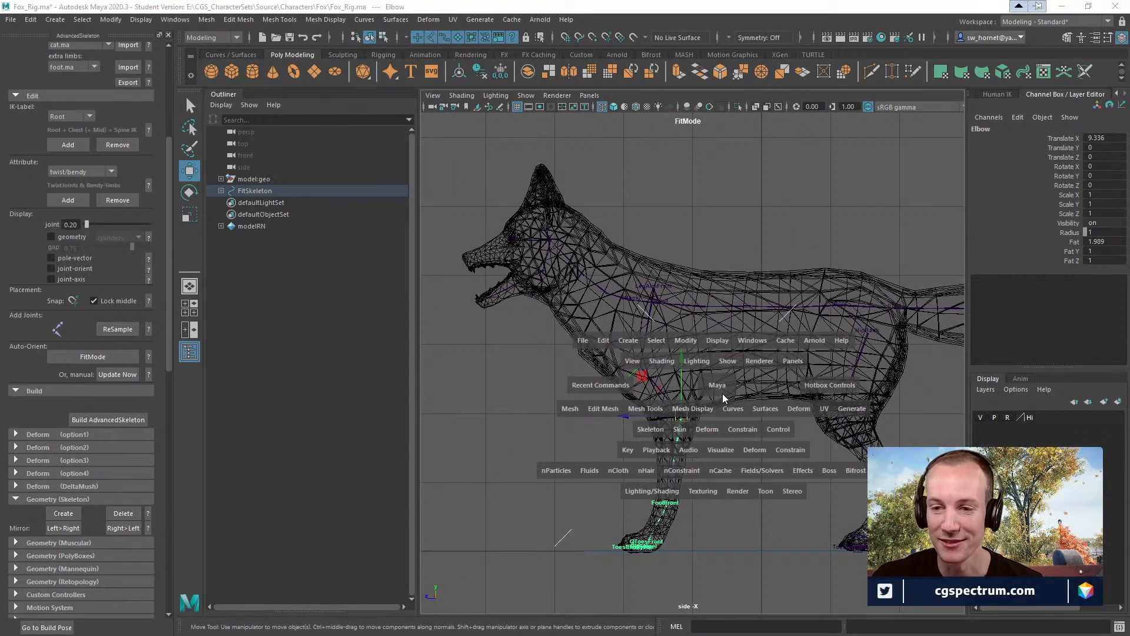
drag(717, 385, 752, 352)
alt+middle_drag(753, 352, 562, 292)
alt+right_drag(562, 293, 494, 292)
drag(175, 262, 203, 294)
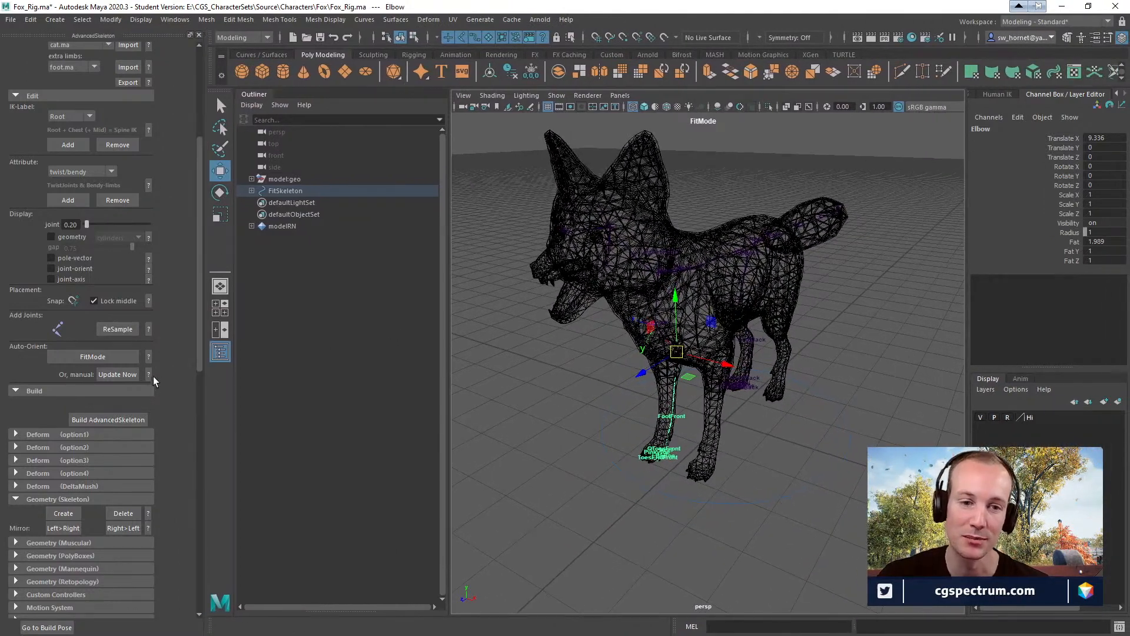
scroll(129, 363, down, 2)
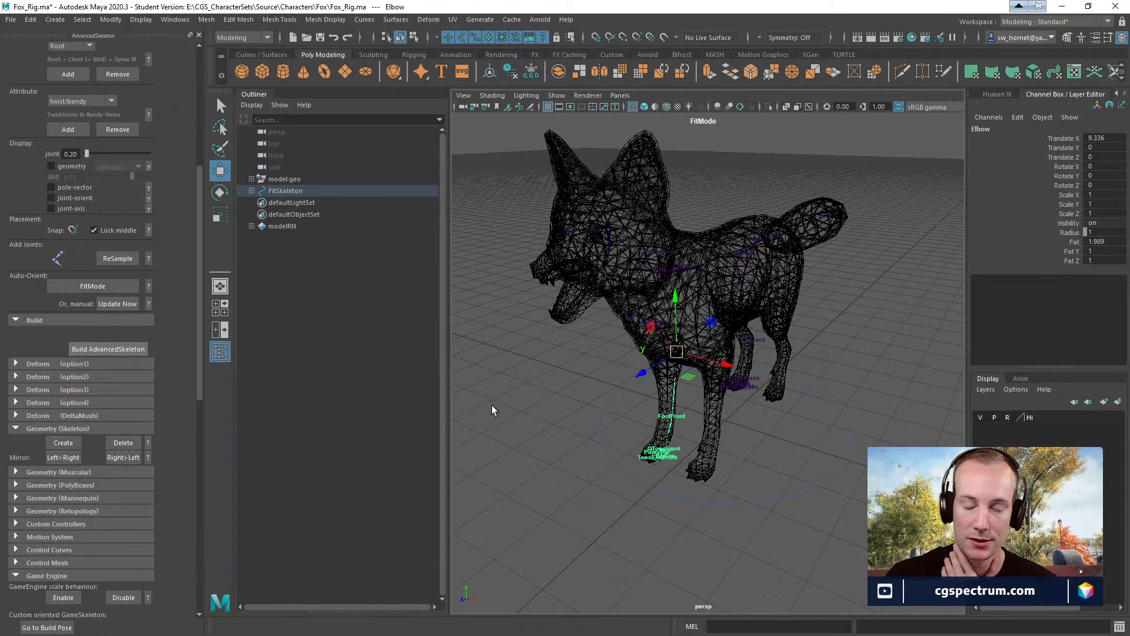
click(567, 415)
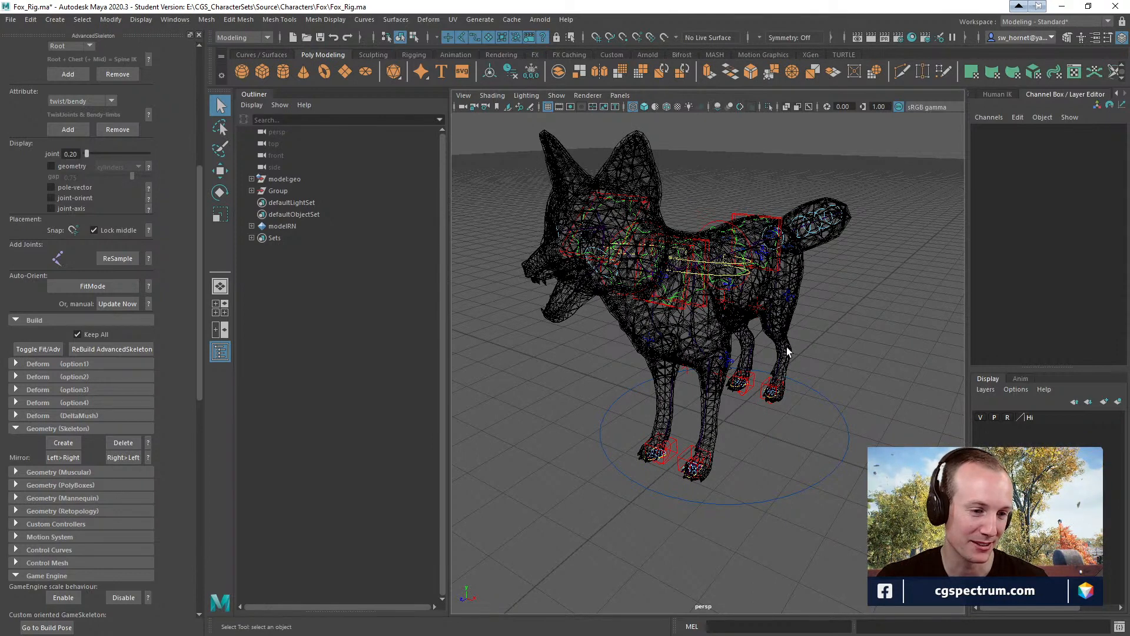
- Test the built rig by moving the fox's left front leg IK control, and undo the move
alt+drag(839, 376, 691, 341)
scroll(729, 333, up, 4)
scroll(722, 333, down, 4)
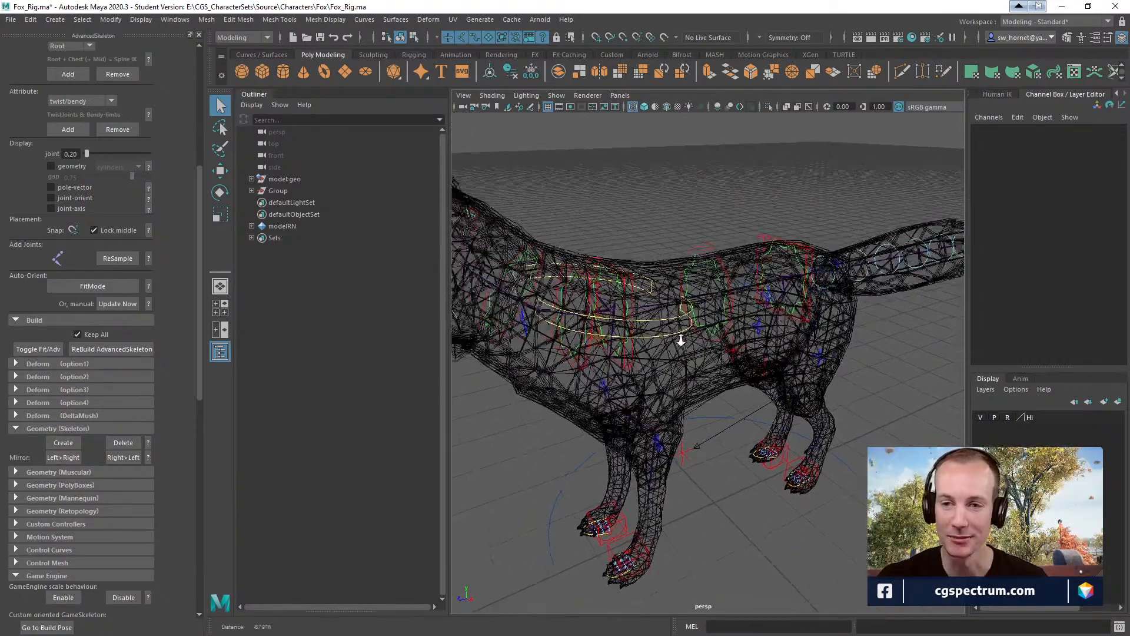
alt+middle_drag(691, 340, 746, 366)
mouse_move(774, 377)
alt+mouse_down()
mouse_move(782, 362)
mouse_move(765, 362)
alt+mouse_up()
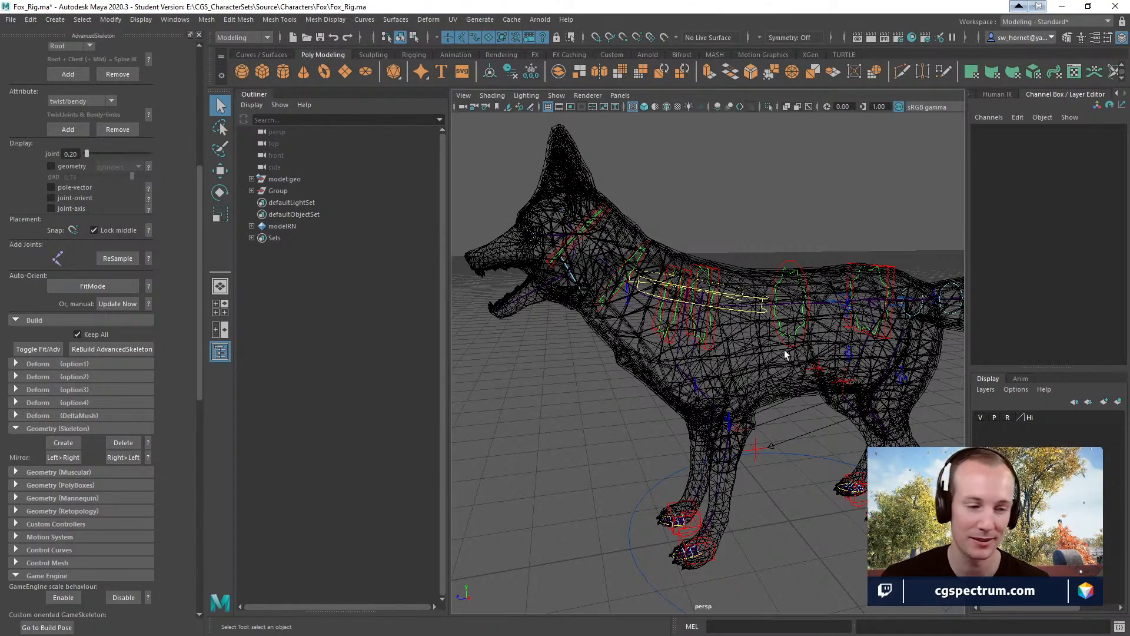
alt+drag(857, 302, 787, 376)
click(704, 538)
alt+drag(704, 538, 764, 499)
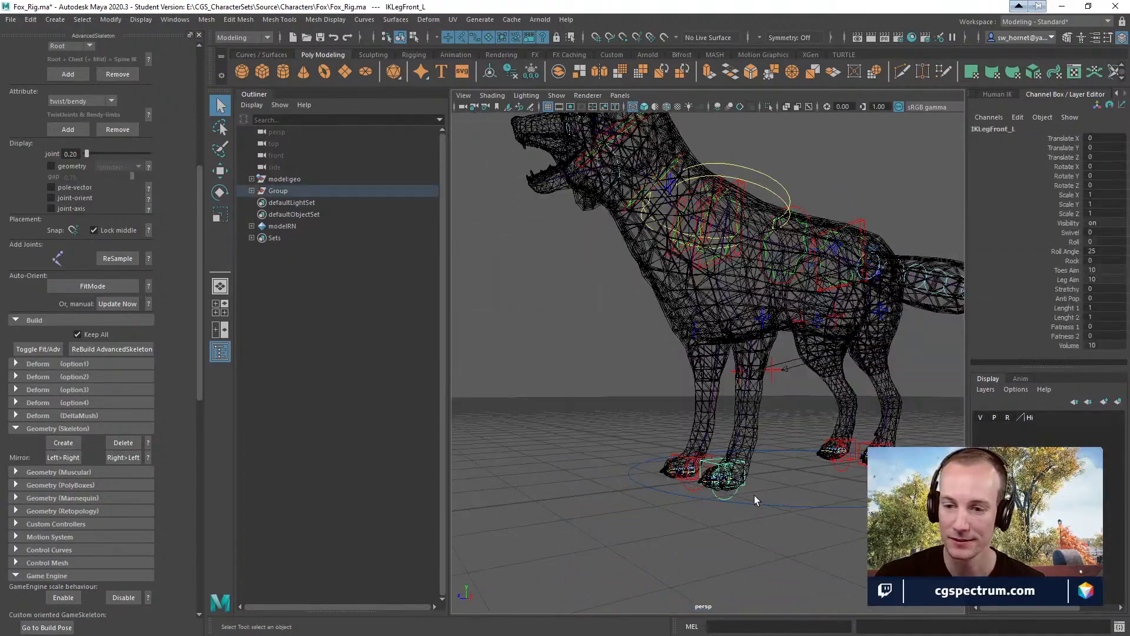
key(w)
drag(725, 424, 764, 442)
key(ctrl+z)
alt+middle_drag(742, 449, 751, 415)
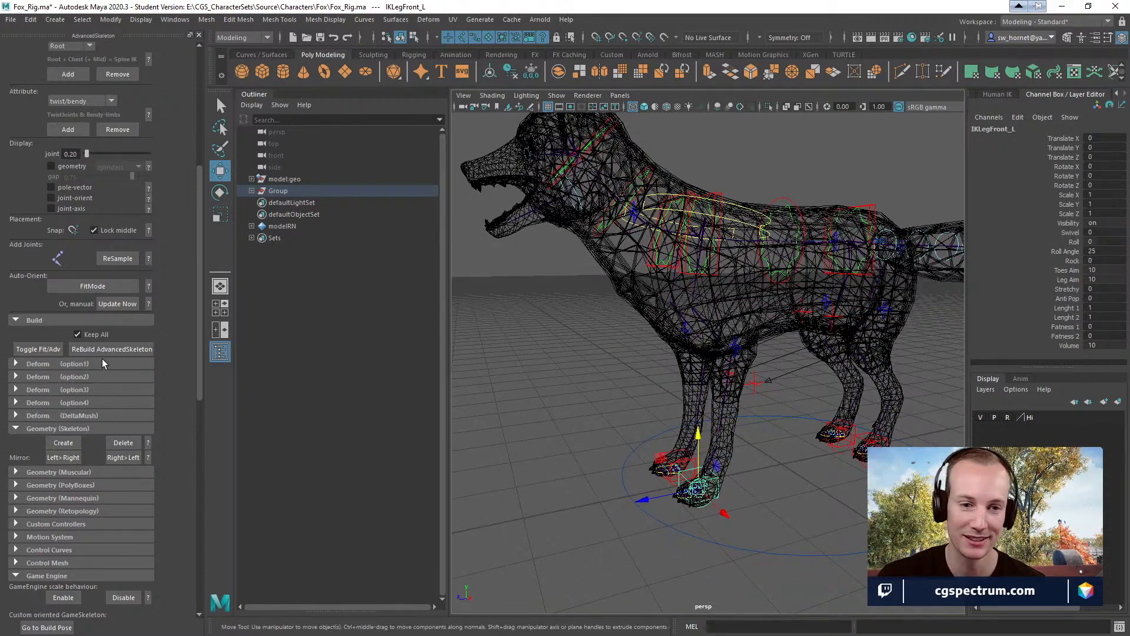
- Test the spine IK controls at the hips and at the chest by rotating each one, undoing each rotation
scroll(104, 356, down, 3)
scroll(94, 333, down, 2)
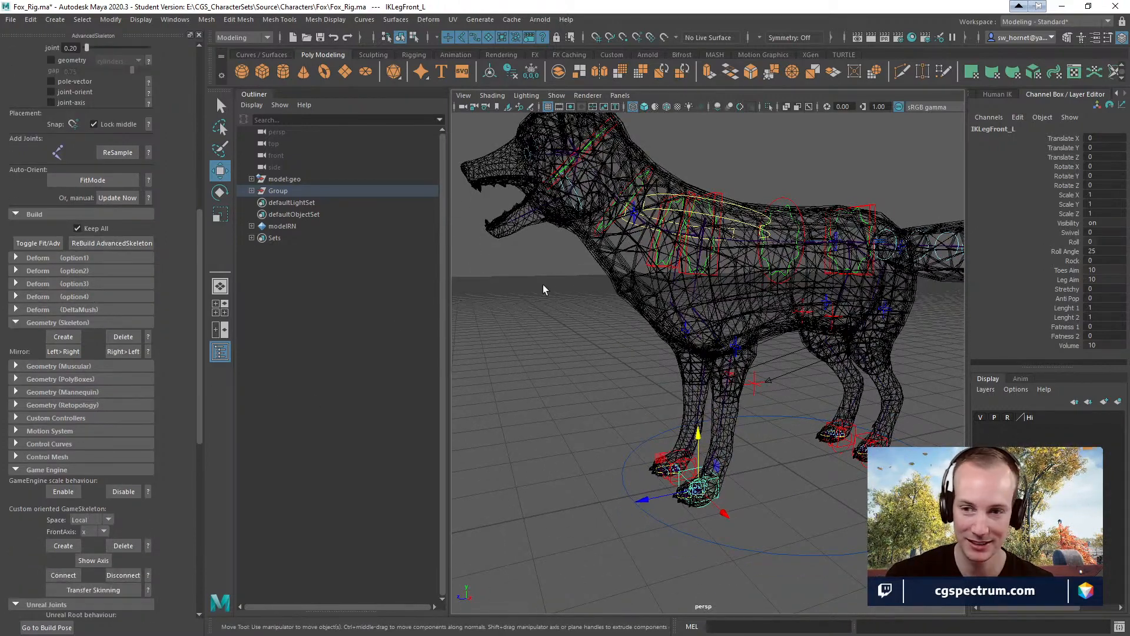
click(870, 210)
alt+drag(870, 212, 833, 327)
key(e)
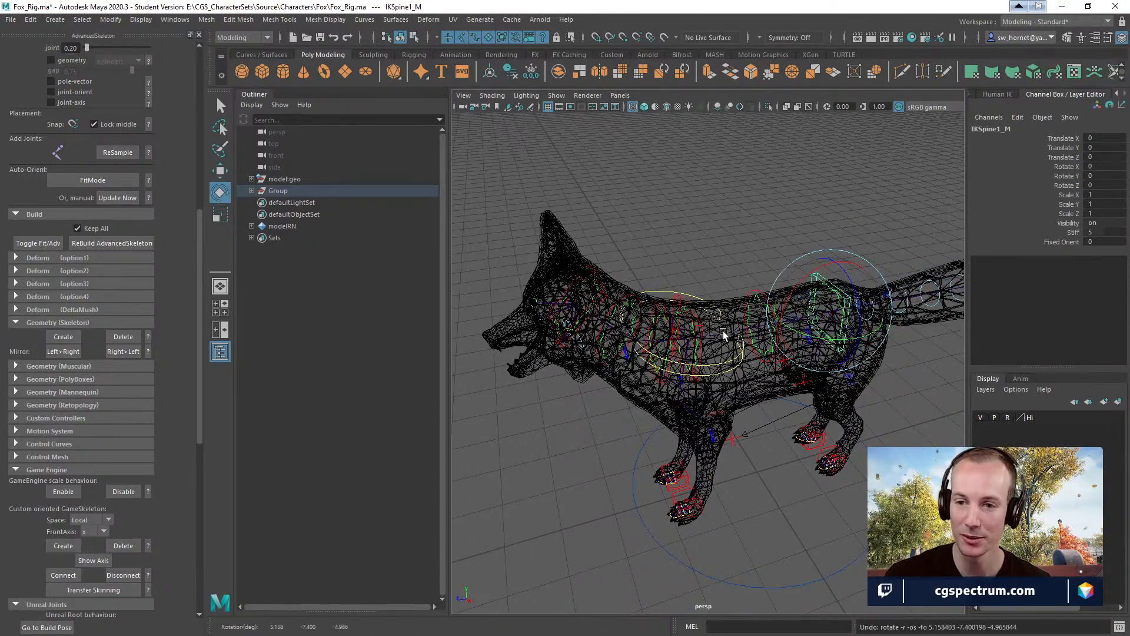
click(710, 368)
mouse_move(709, 366)
alt+mouse_down()
mouse_move(704, 285)
mouse_move(730, 282)
mouse_move(739, 373)
mouse_move(729, 370)
alt+mouse_up()
key(ctrl+z)
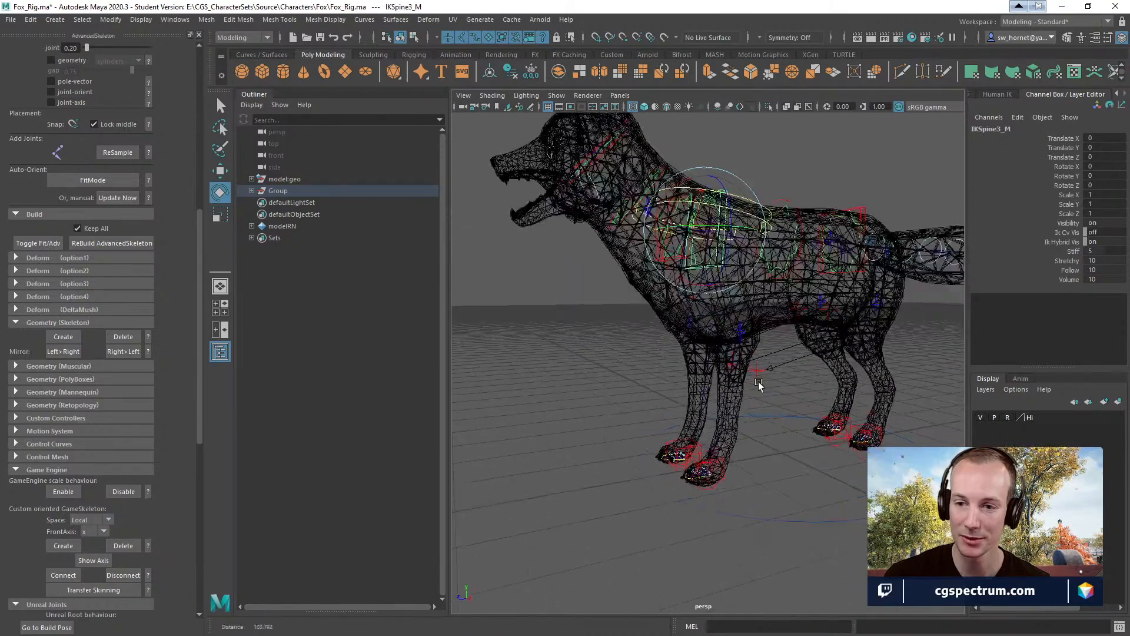
- Select the root joint of the built skeleton at the fox's hips
alt+right_drag(730, 370, 787, 395)
click(769, 425)
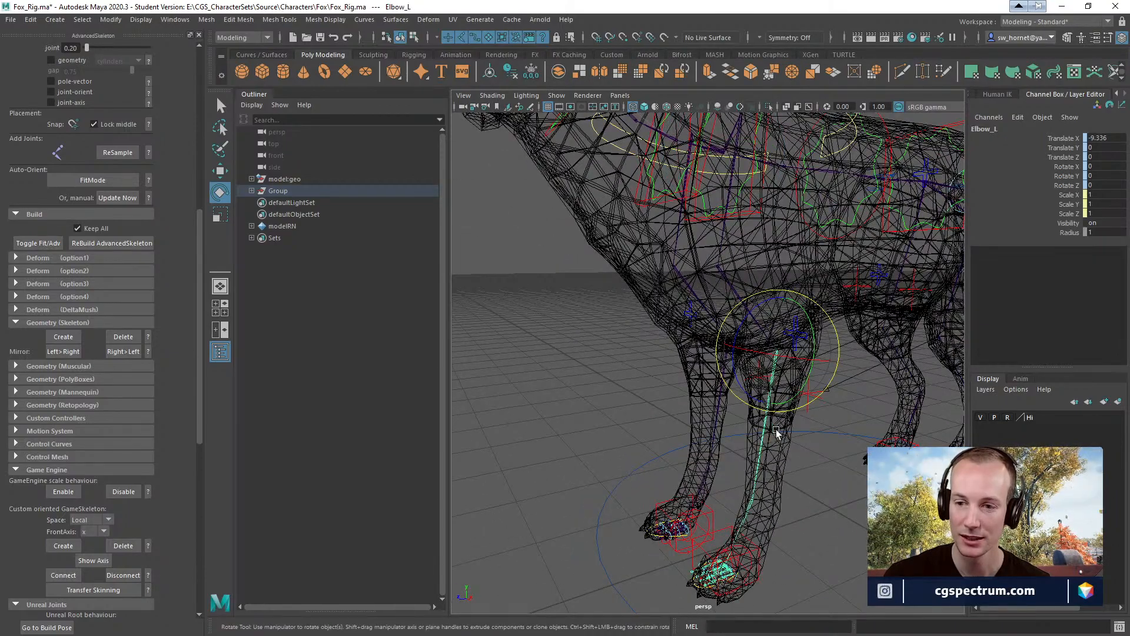
alt+right_drag(776, 432, 797, 285)
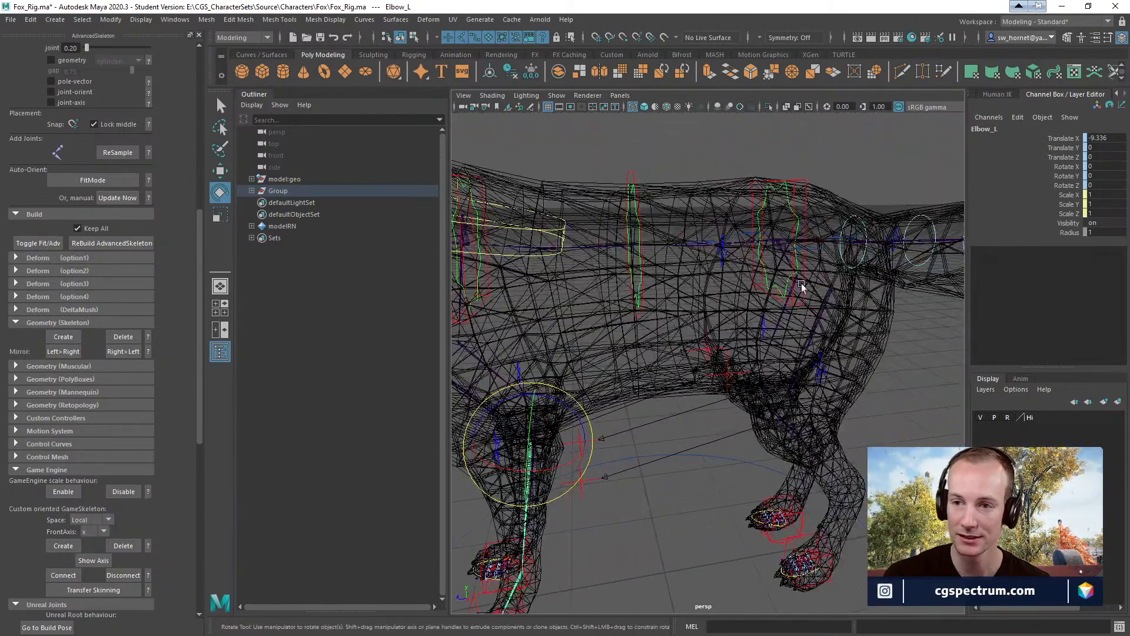
click(774, 240)
alt+right_drag(775, 240, 739, 294)
- Take the Hi layer out of reference mode and add the fox mesh to the root joint selection
scroll(67, 393, down, 1)
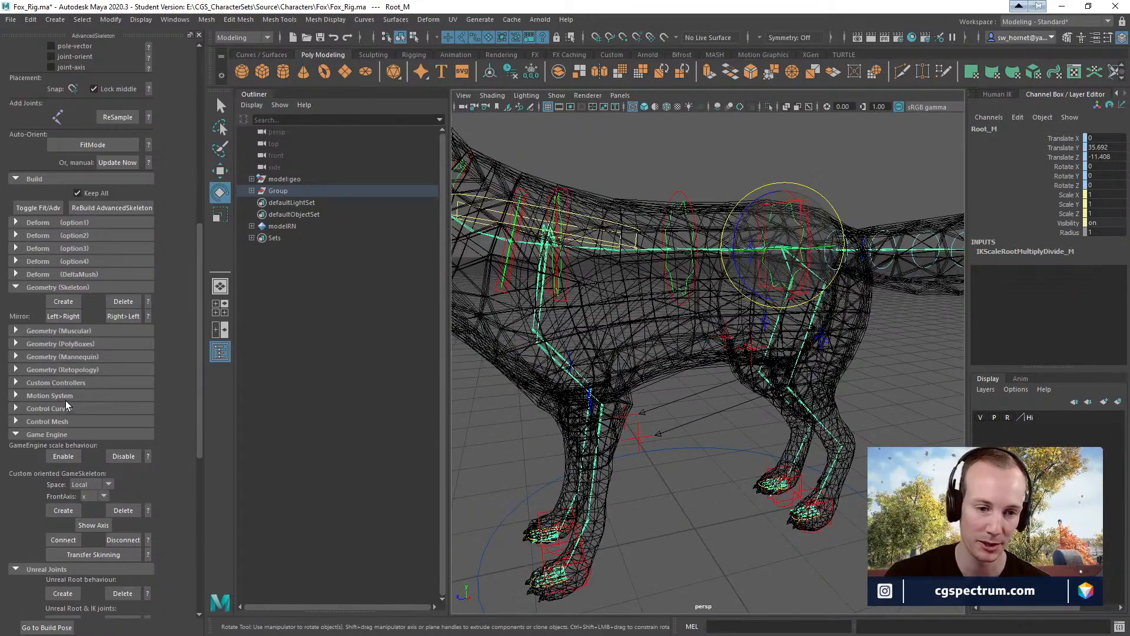
scroll(41, 299, down, 5)
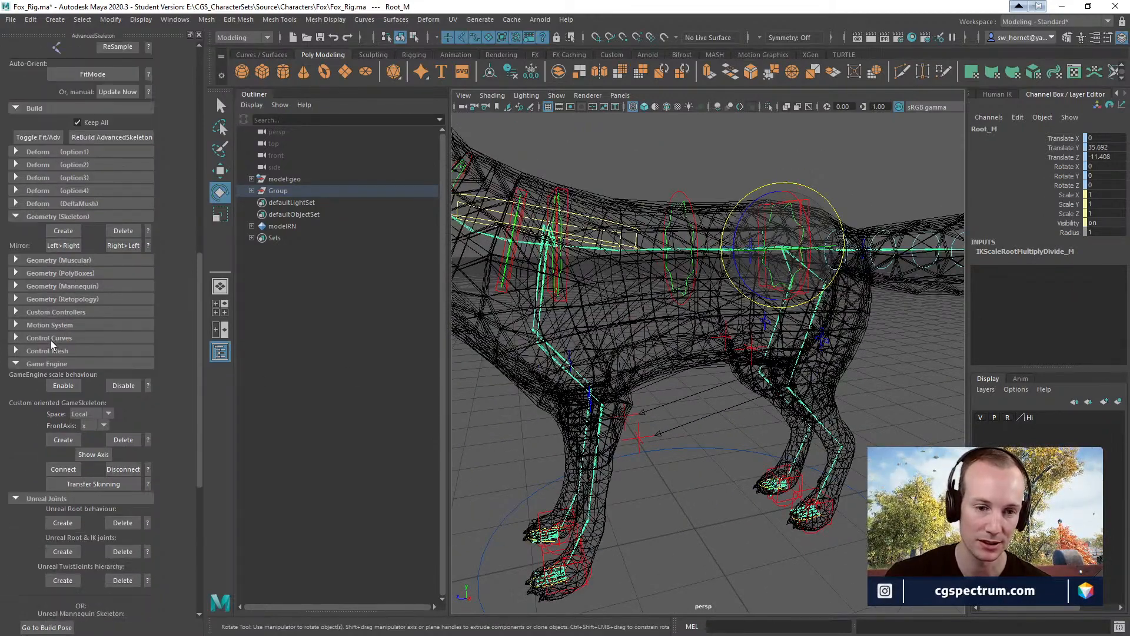
scroll(89, 382, down, 1)
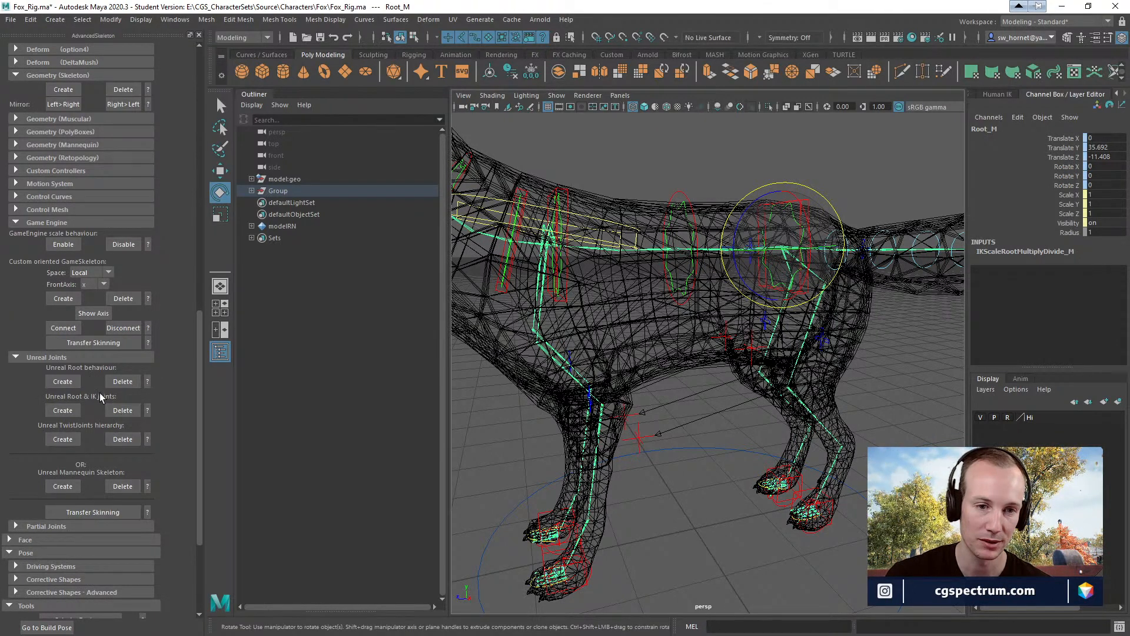
scroll(105, 383, up, 3)
scroll(103, 367, up, 7)
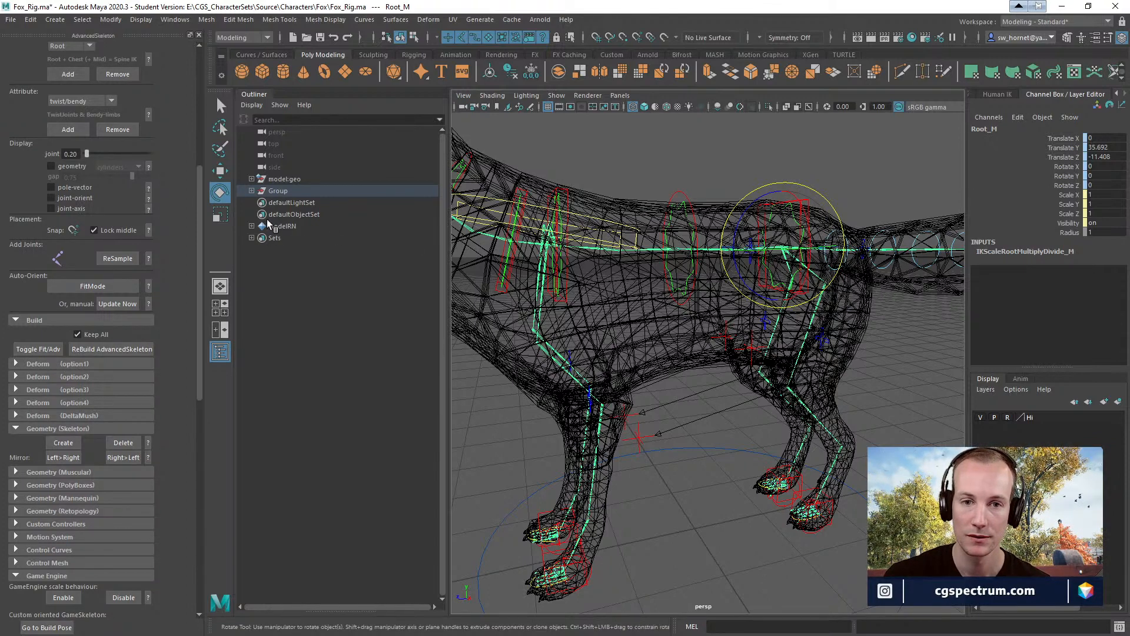
click(1008, 418)
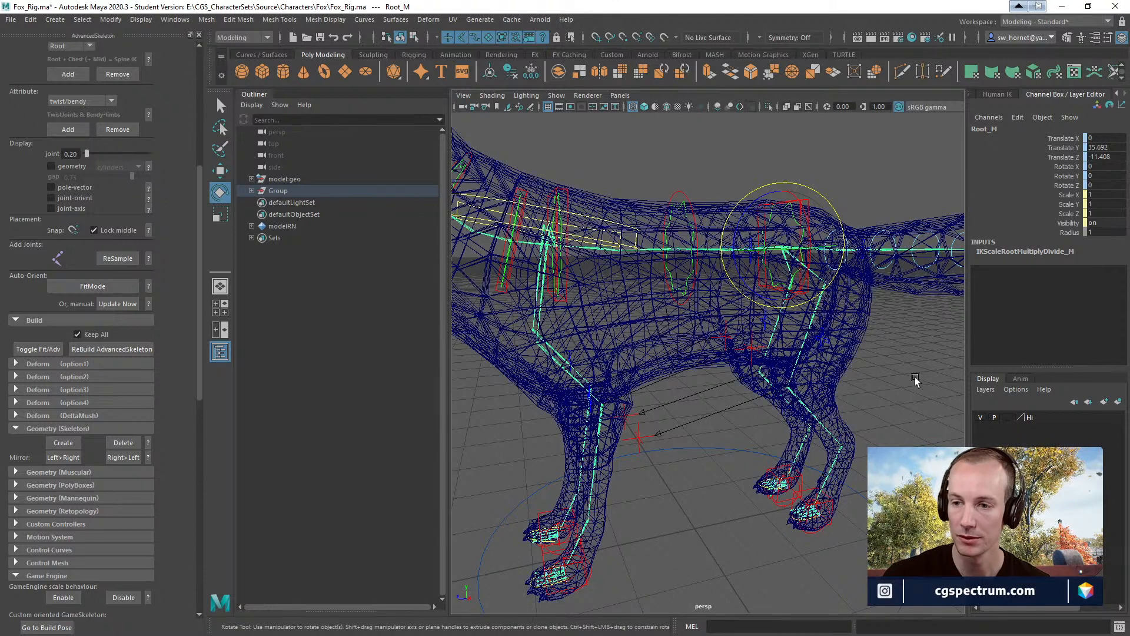
click(643, 206)
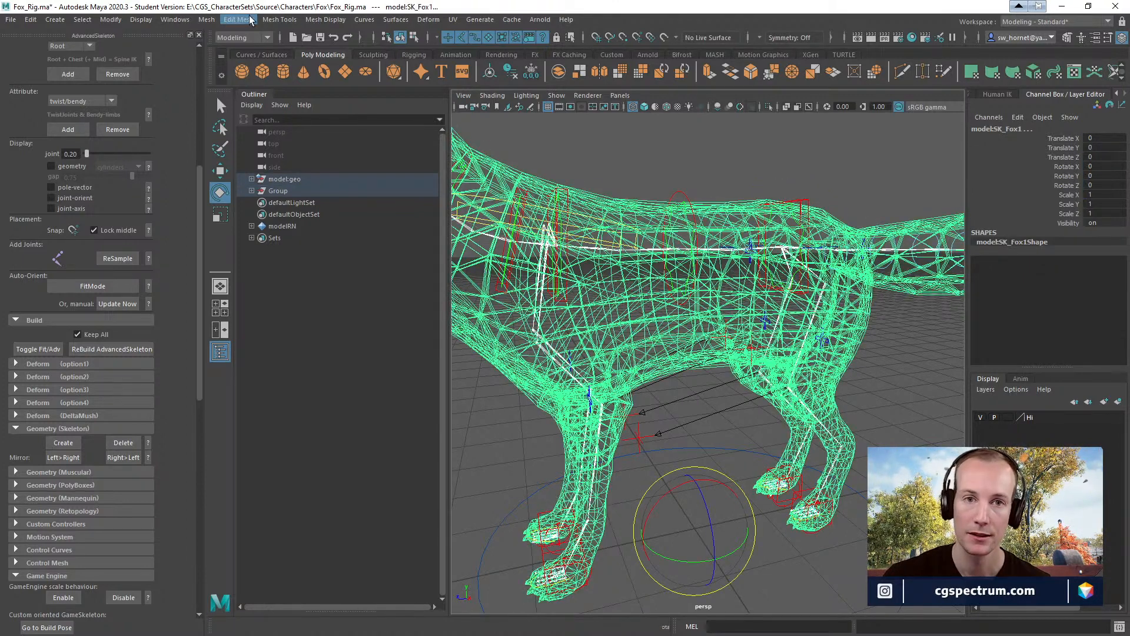
- Switch to the Rigging toolset and open the Bind Skin options for the selected root joint and mesh
click(239, 38)
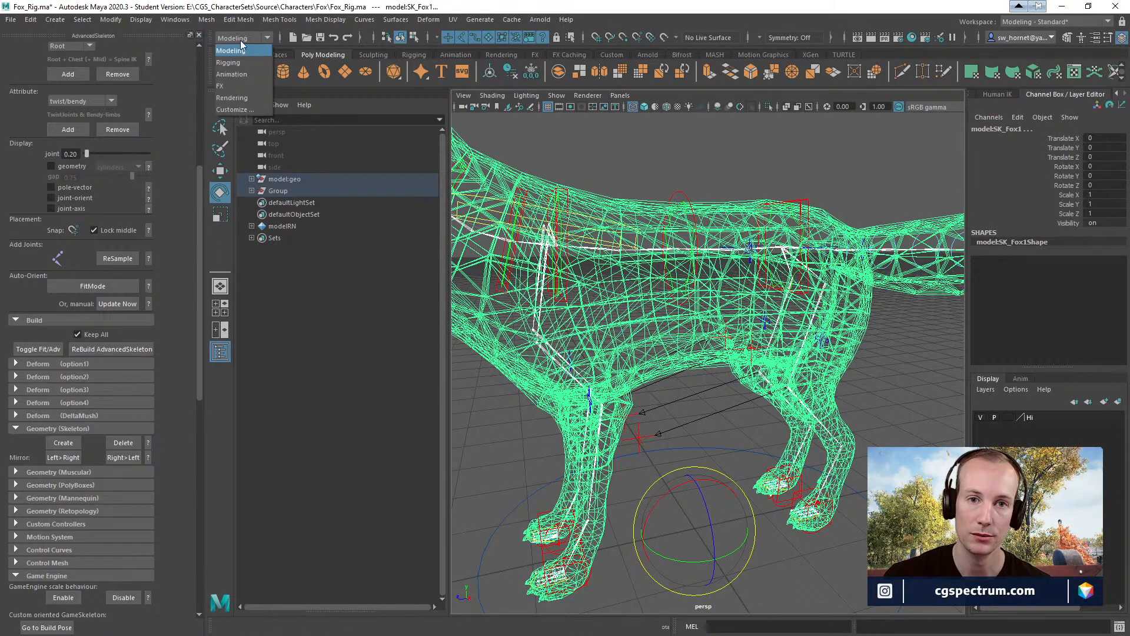
click(234, 62)
click(239, 20)
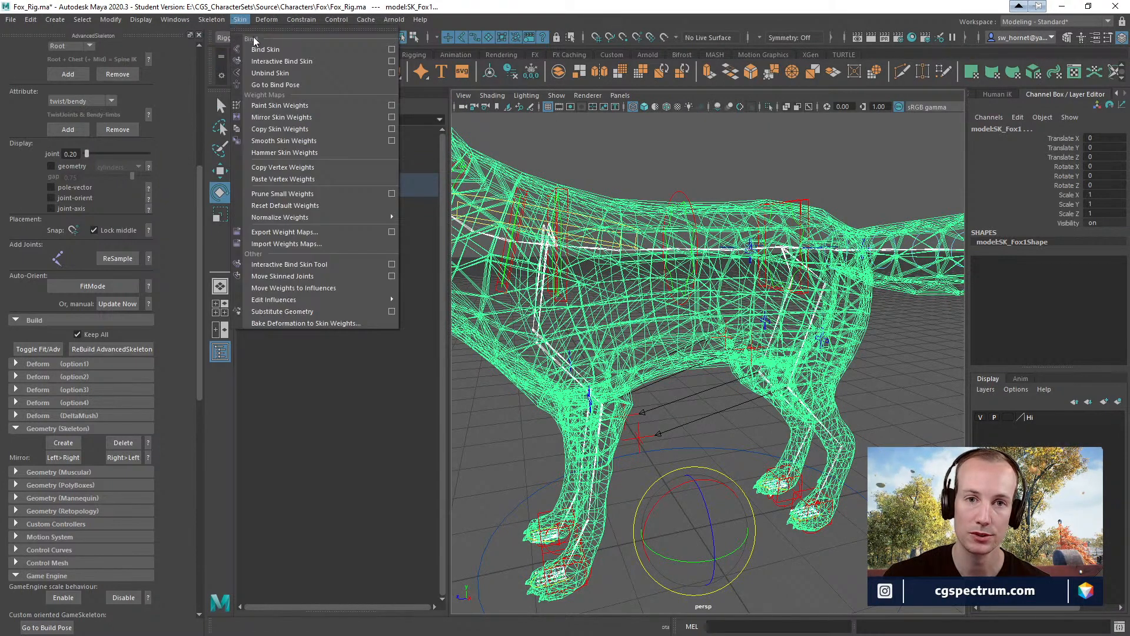
click(392, 50)
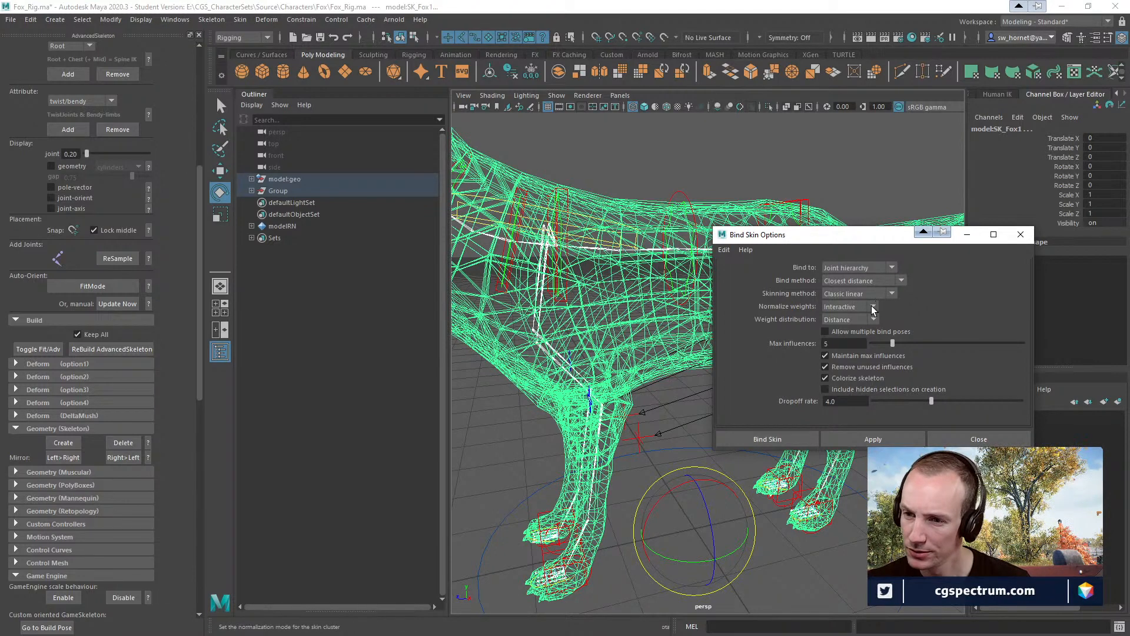
- Set the bind method to Geodesic Voxel, keeping Joint hierarchy as the bind target and Classic linear skinning
click(865, 272)
click(896, 269)
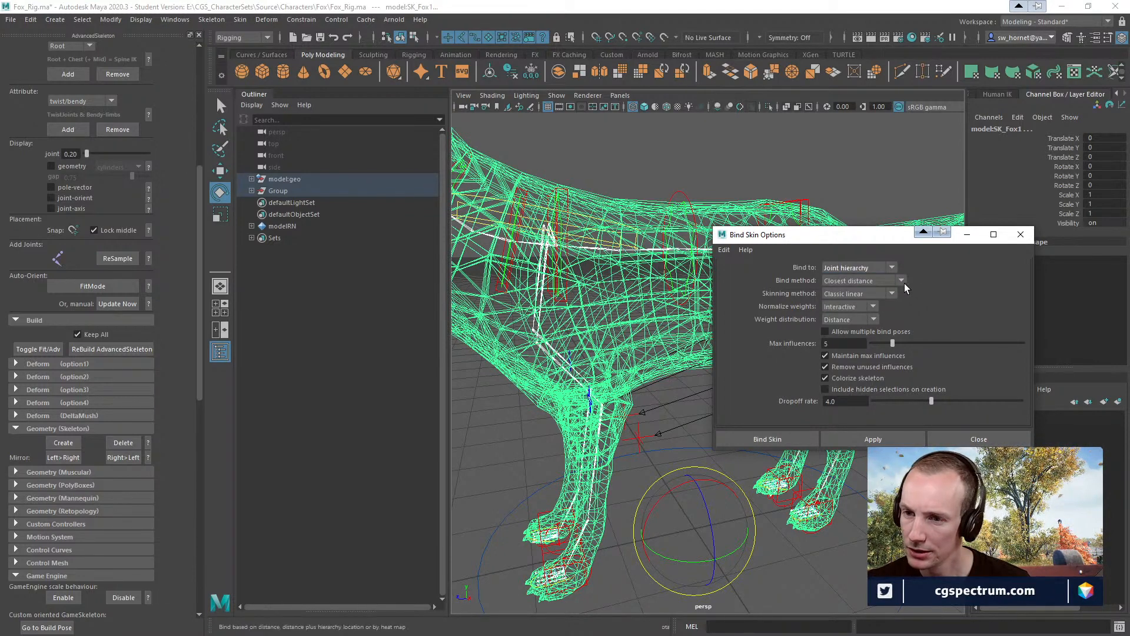
click(871, 306)
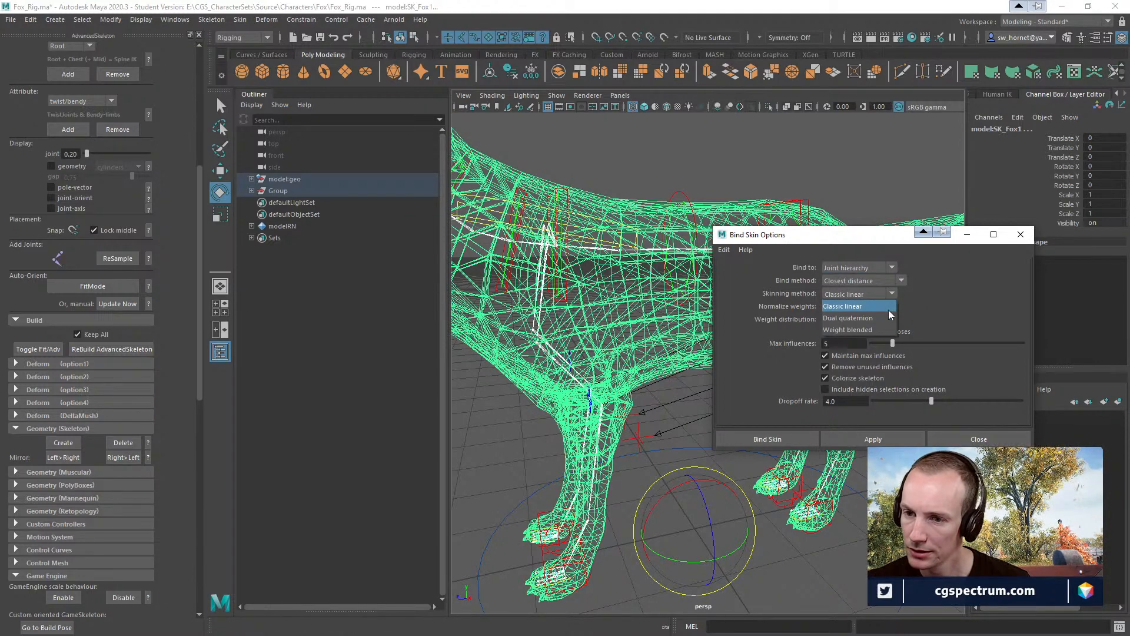
click(921, 312)
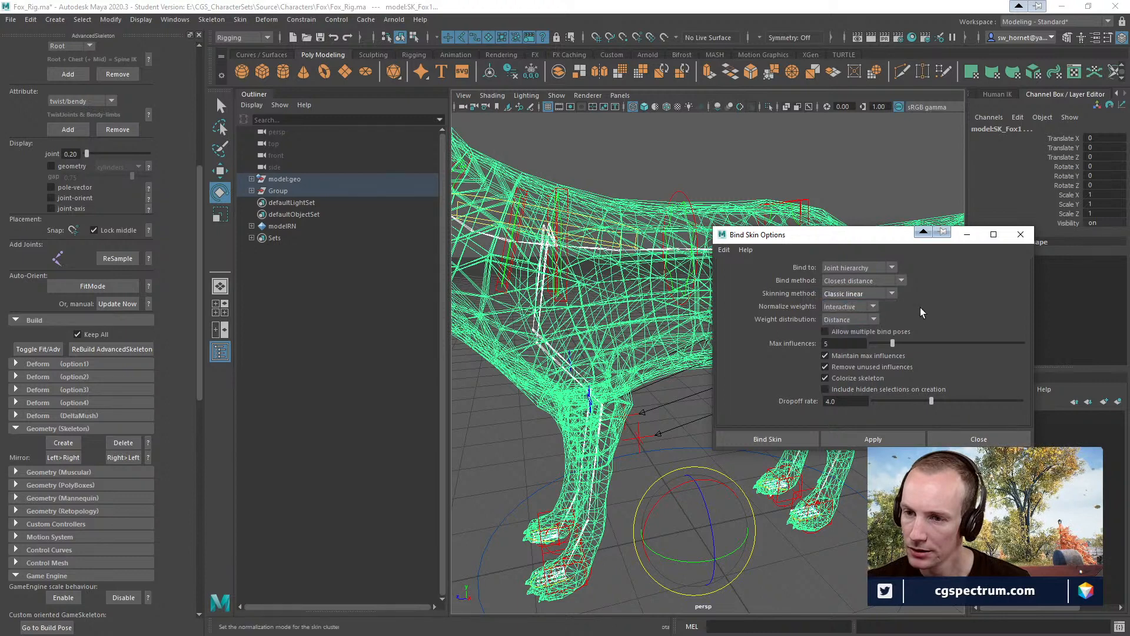
click(888, 295)
click(920, 300)
click(900, 281)
click(932, 288)
click(896, 284)
click(872, 328)
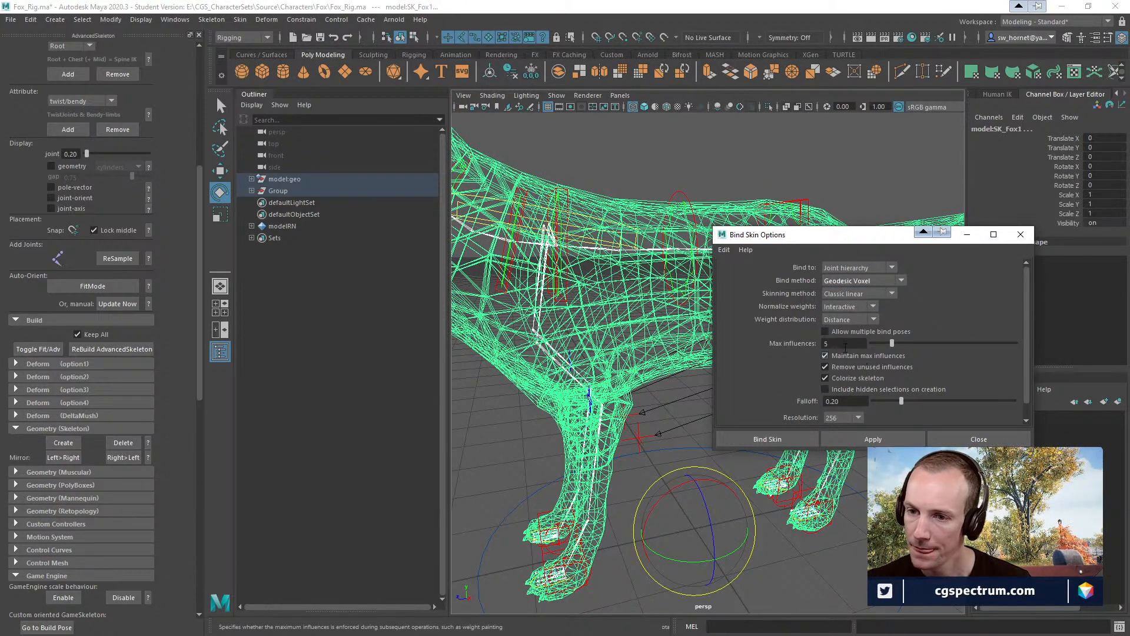
- Bind the fox mesh to the root joint hierarchy with the chosen Geodesic Voxel settings and close the bind options
click(882, 442)
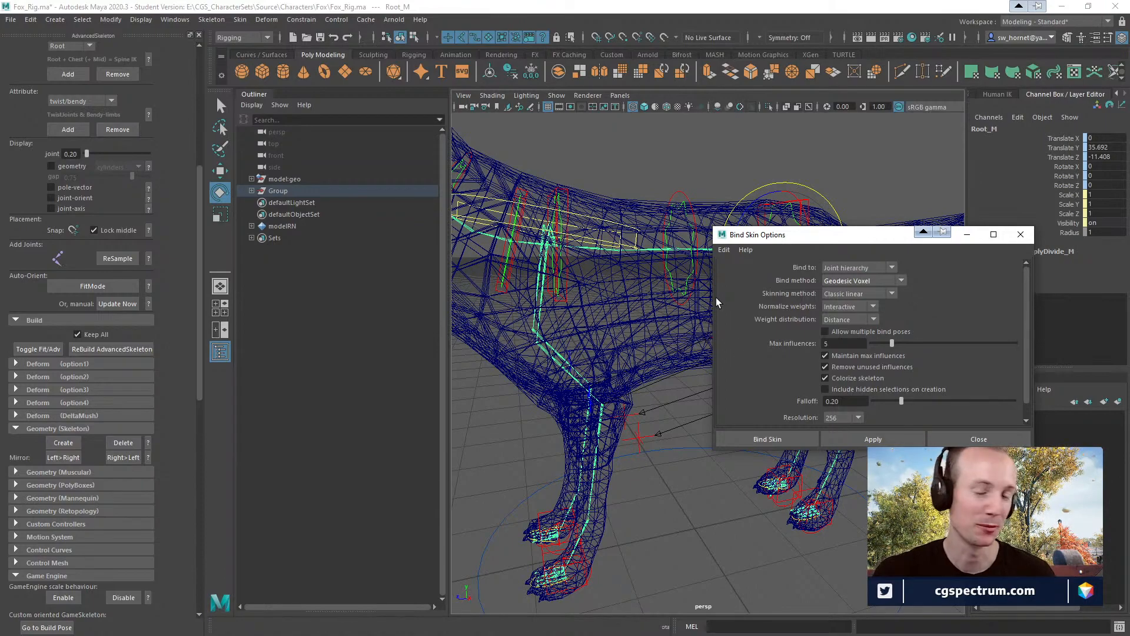
click(1007, 441)
alt+drag(941, 400, 818, 328)
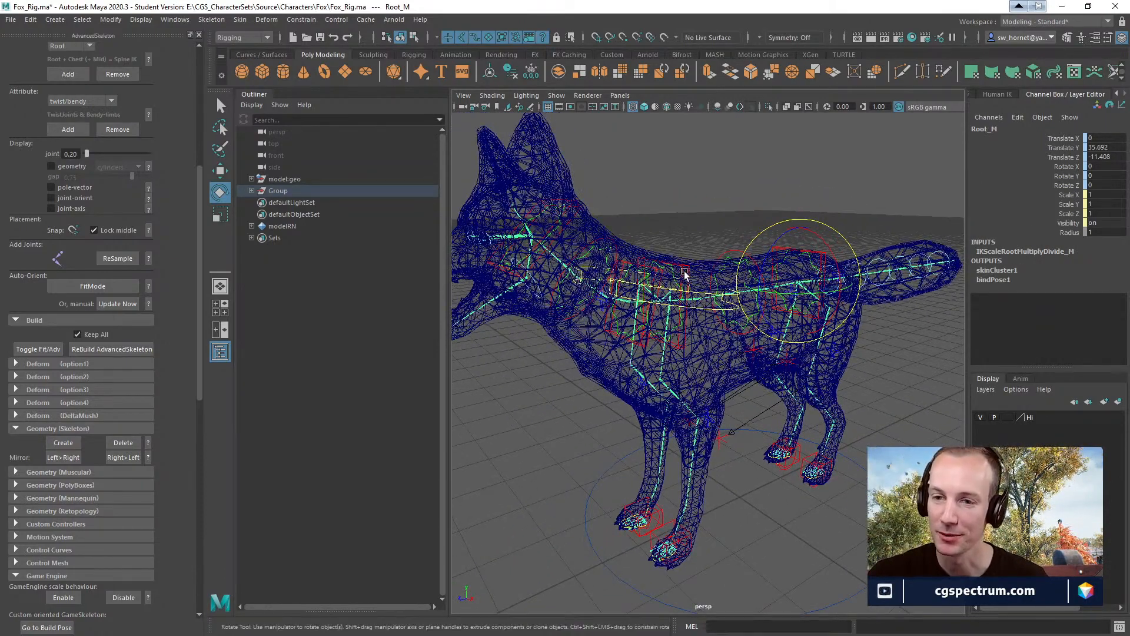
- Inspect the bound fox mesh and the IK spine control near the chest by selecting each in turn
click(685, 272)
alt+drag(698, 275, 715, 257)
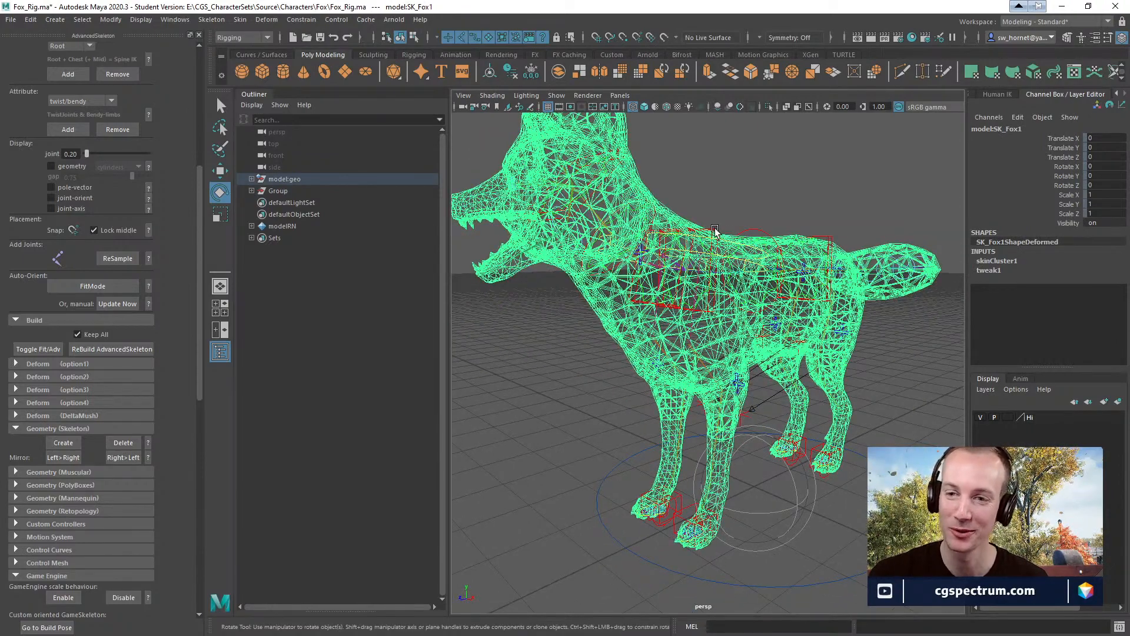
alt+drag(767, 404, 678, 365)
click(642, 272)
click(643, 292)
alt+drag(643, 293, 673, 433)
- Move the left front leg's IK control about 3.6, 3.7 and -6 units in X, Y and Z, and display the model shaded
click(692, 519)
key(w)
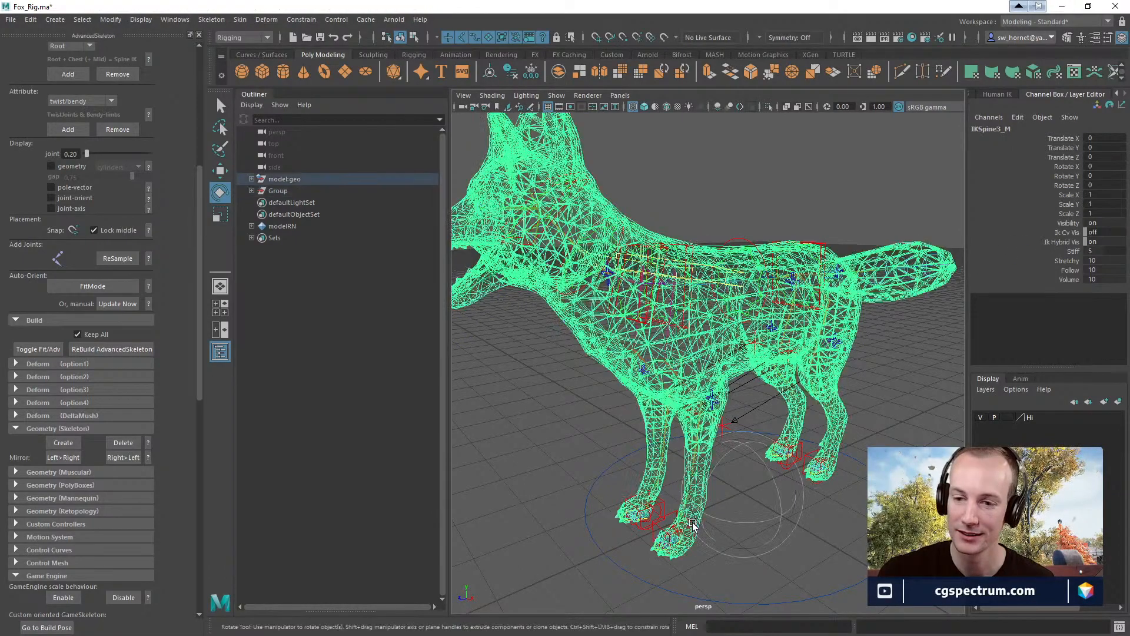
click(660, 528)
mouse_move(680, 537)
mouse_down()
mouse_move(683, 484)
mouse_move(756, 524)
mouse_move(640, 501)
mouse_move(768, 525)
mouse_move(715, 511)
mouse_move(807, 515)
mouse_move(726, 518)
mouse_move(783, 451)
mouse_move(735, 394)
mouse_move(815, 304)
mouse_up()
key(5)
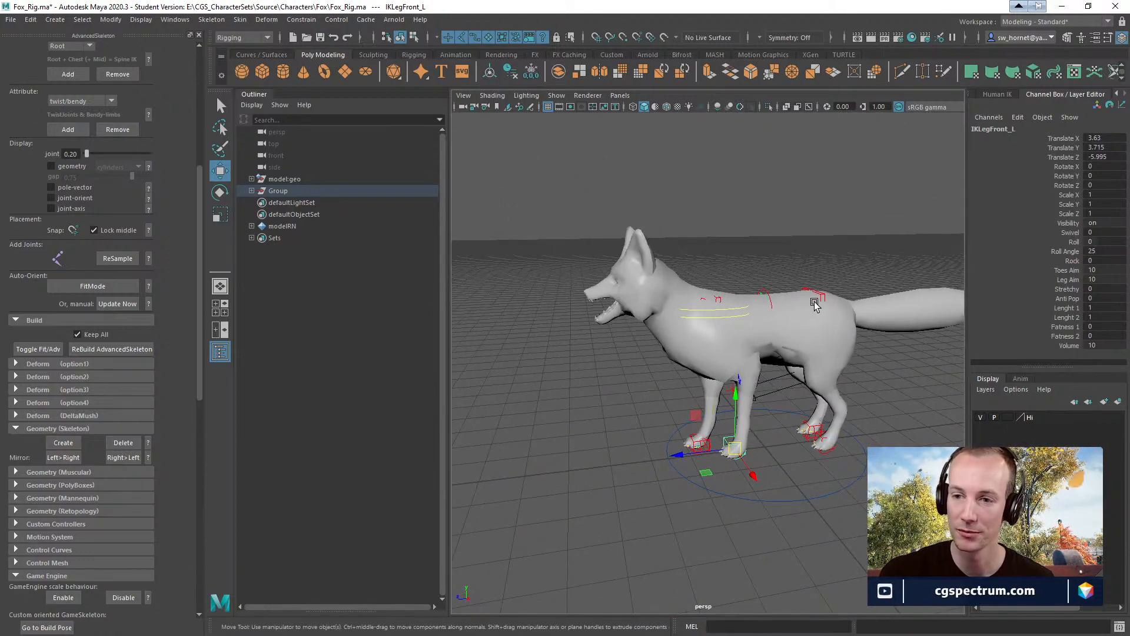
- Try moving the IK spine control above the hips to test the skin deformation, and undo the move
click(819, 295)
key(e)
key(w)
drag(817, 256, 817, 260)
key(ctrl+z)
alt+drag(795, 362, 818, 338)
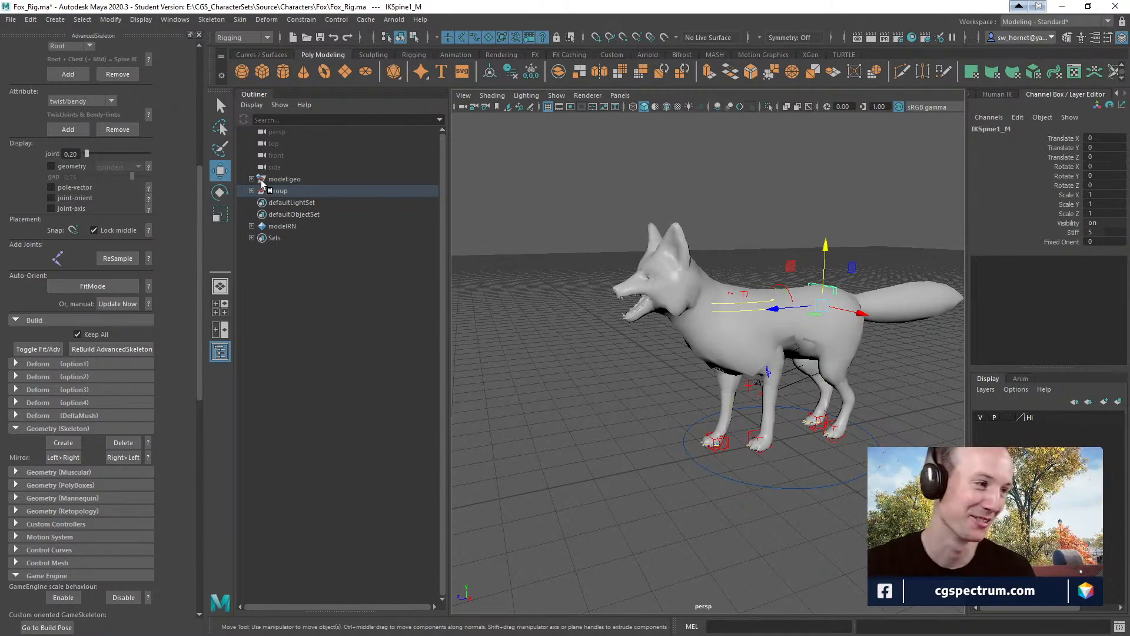
- Restore the Maya window to a smaller size and switch to the Unreal Editor showing the Fox meshes folder
drag(902, 8, 745, 214)
click(622, 139)
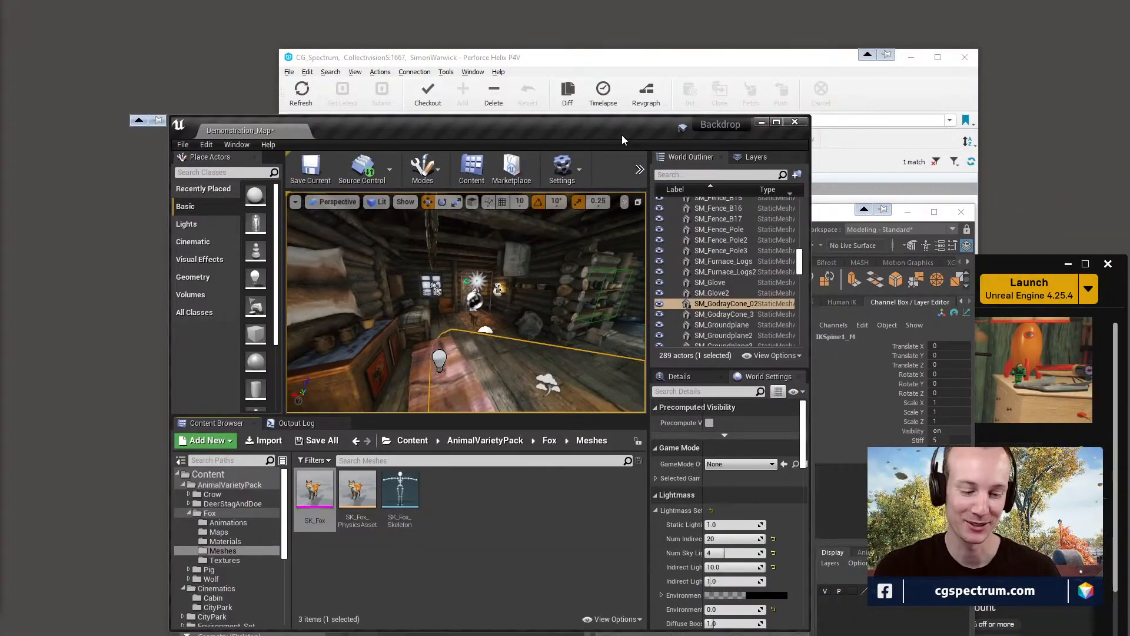